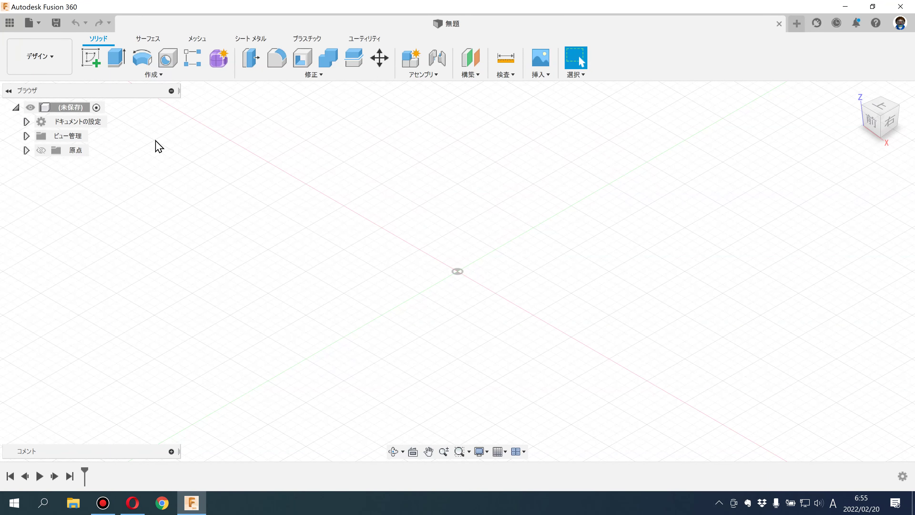
Step: Start a sketch on the XY ground plane and draw a center rectangle at the origin
click(94, 64)
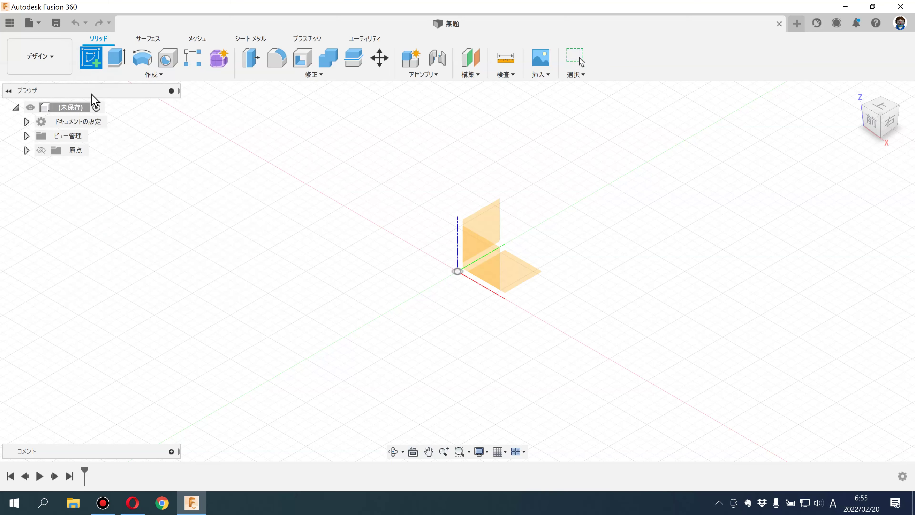
click(512, 277)
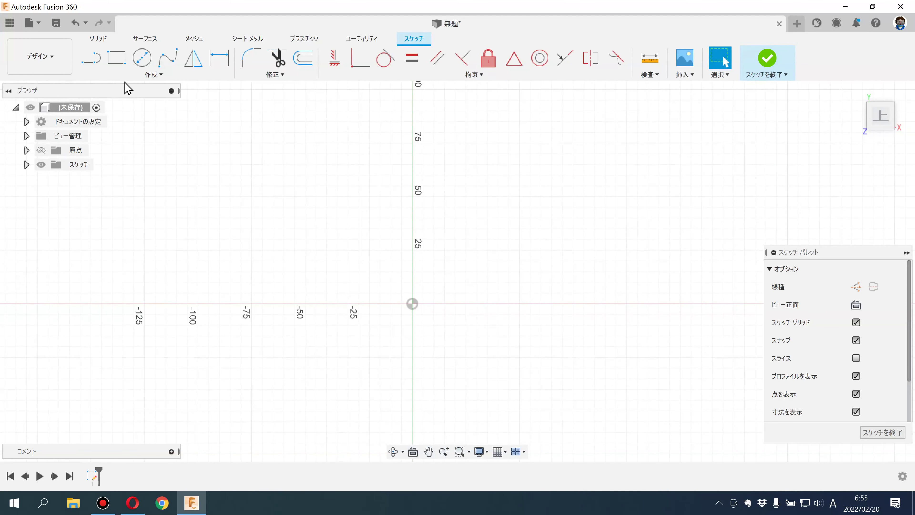
click(125, 75)
mouse_move(114, 100)
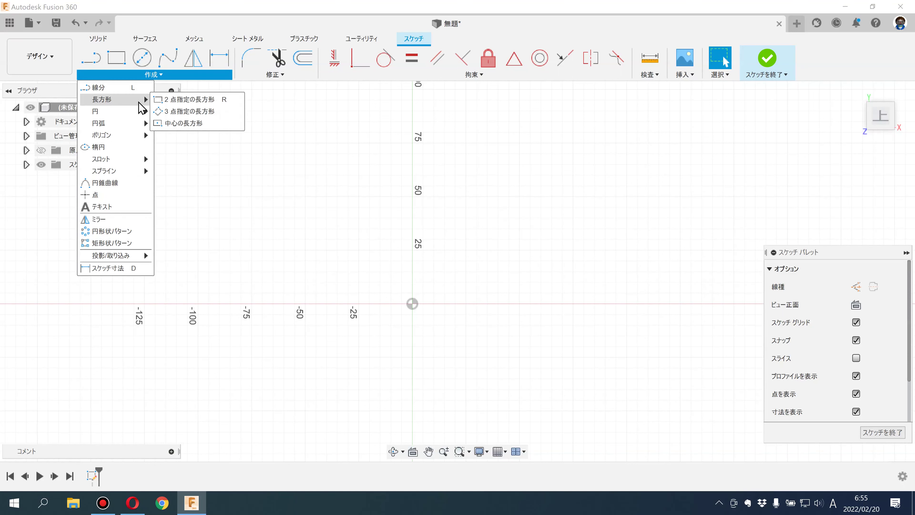
click(175, 123)
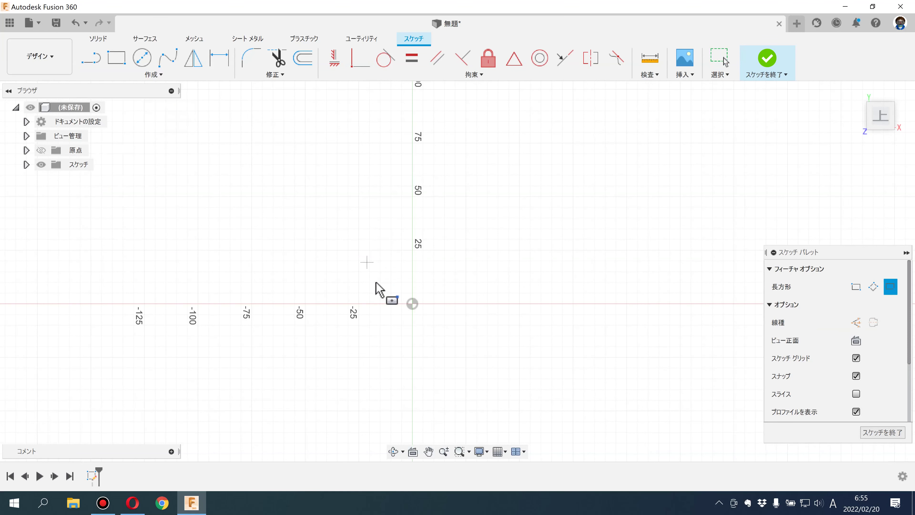
click(413, 303)
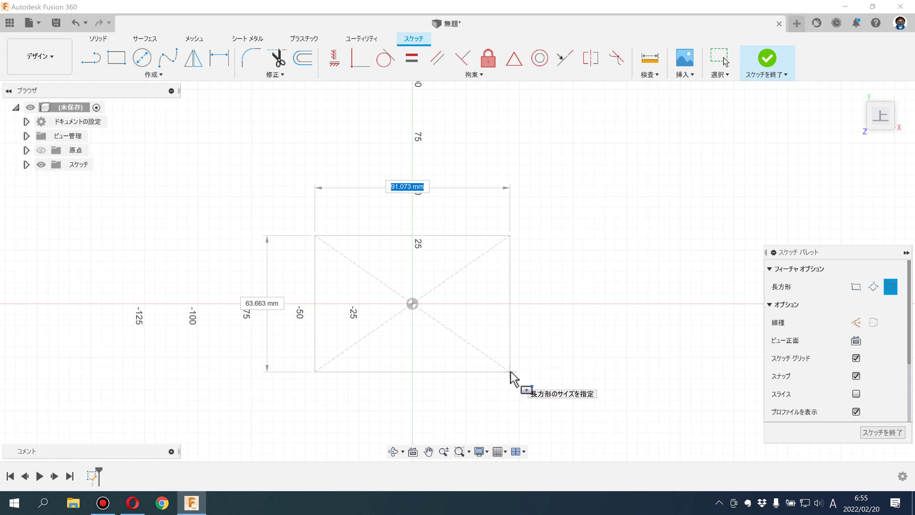
click(491, 370)
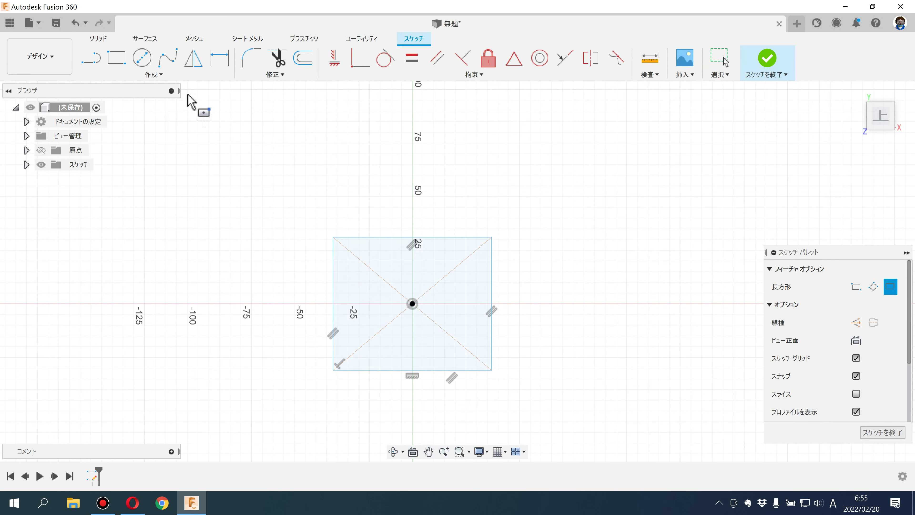
Step: Dimension the rectangle to 100 mm by 100 mm and finish the sketch
click(215, 59)
click(357, 238)
click(357, 208)
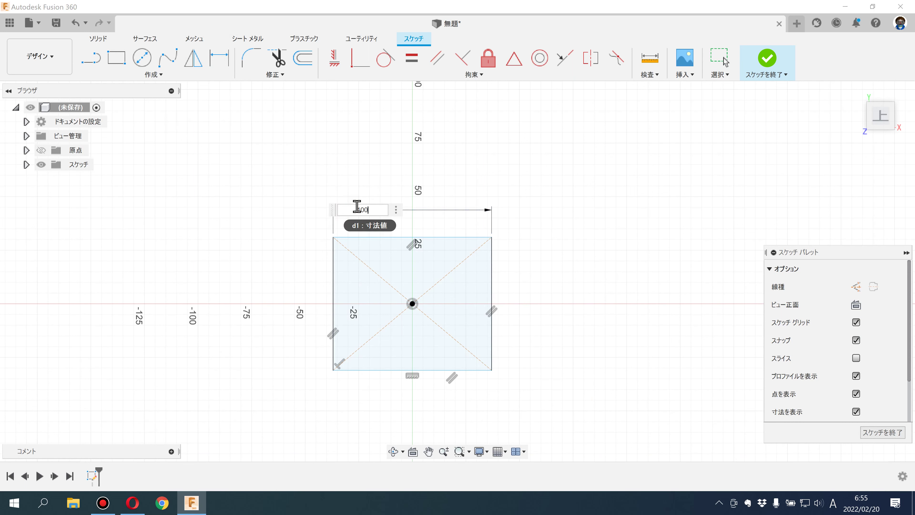
key(Return)
click(302, 259)
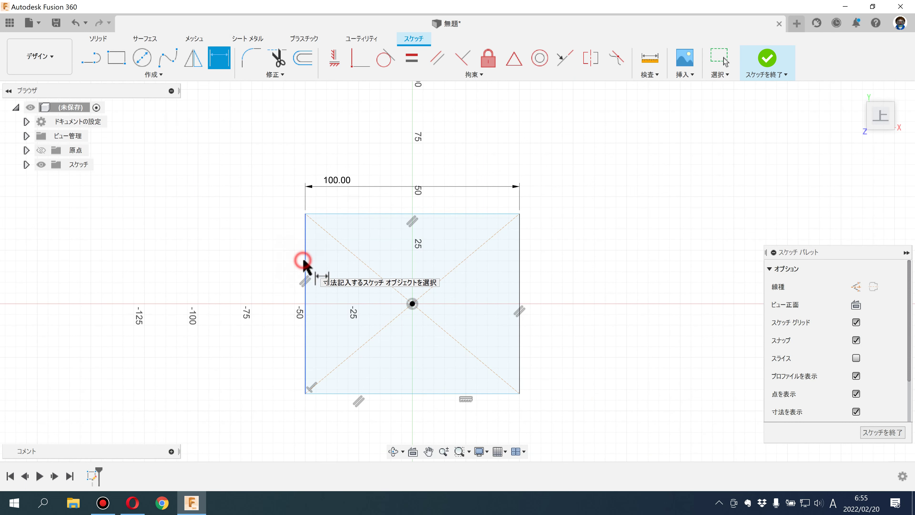
click(257, 277)
text(0)
key(Return)
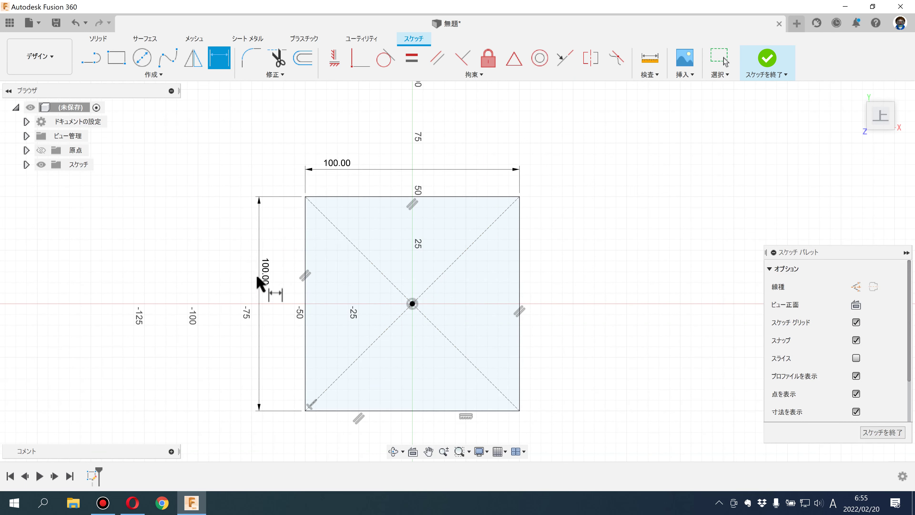
click(769, 57)
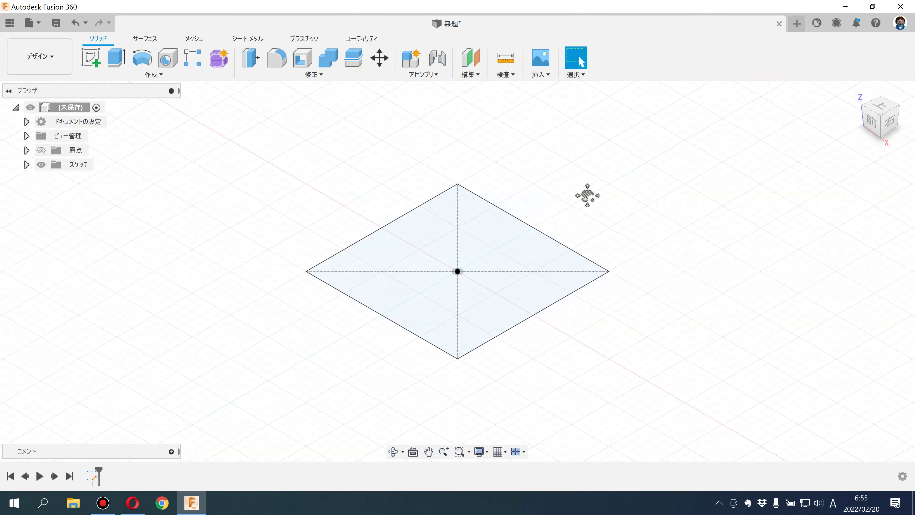
Step: Extrude the 100 mm square profile 25 mm upward into a new solid box
click(116, 58)
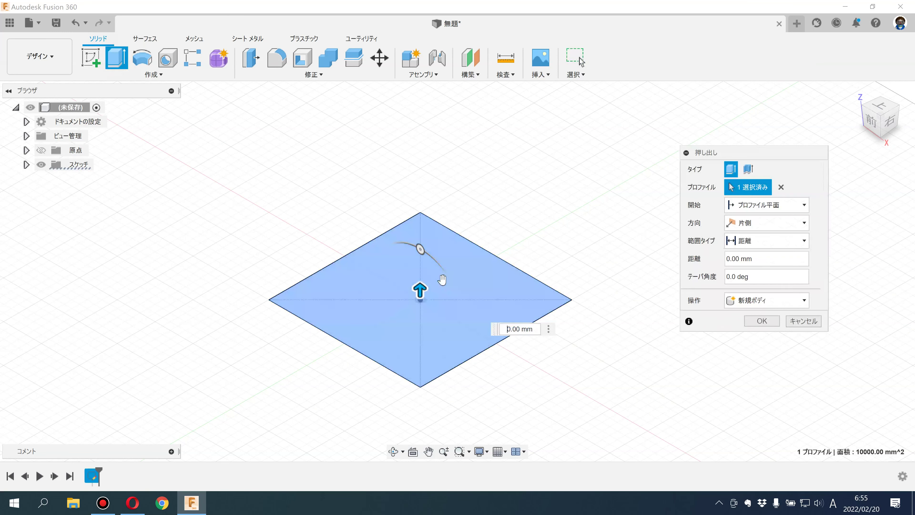
click(870, 124)
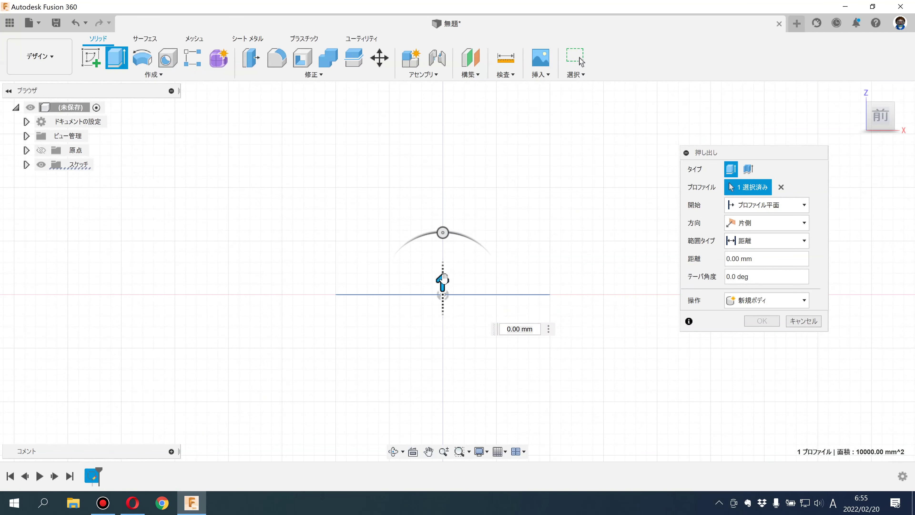
drag(442, 276, 438, 224)
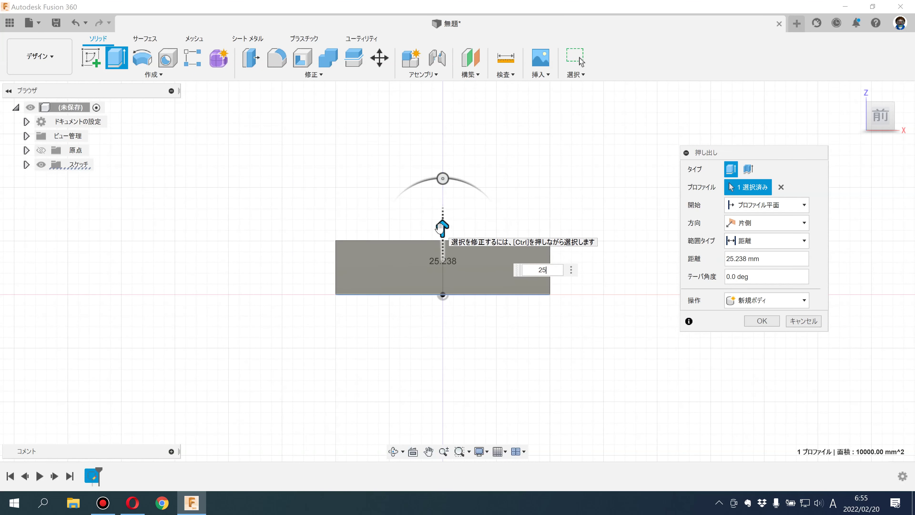
text(25)
key(Return)
shift+middle_drag(446, 228, 495, 252)
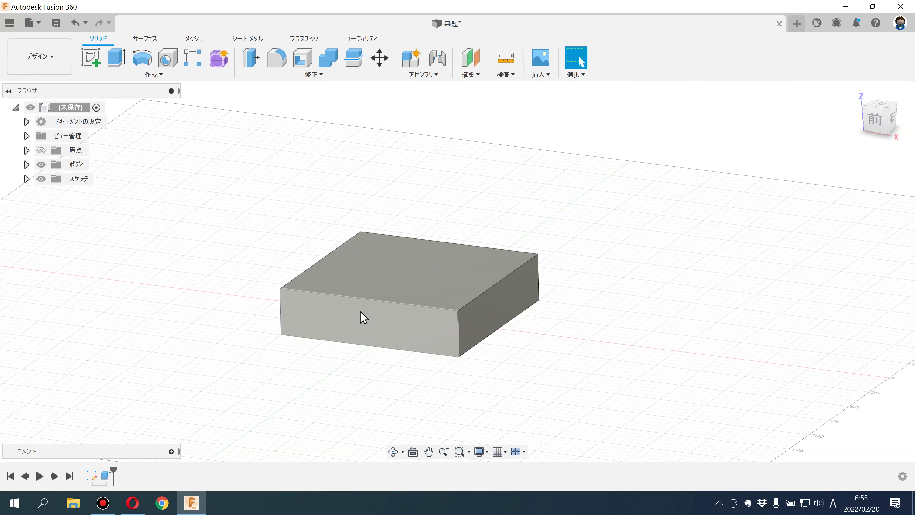
Step: Start a sketch on the box's top face and offset its square outline outward
click(386, 288)
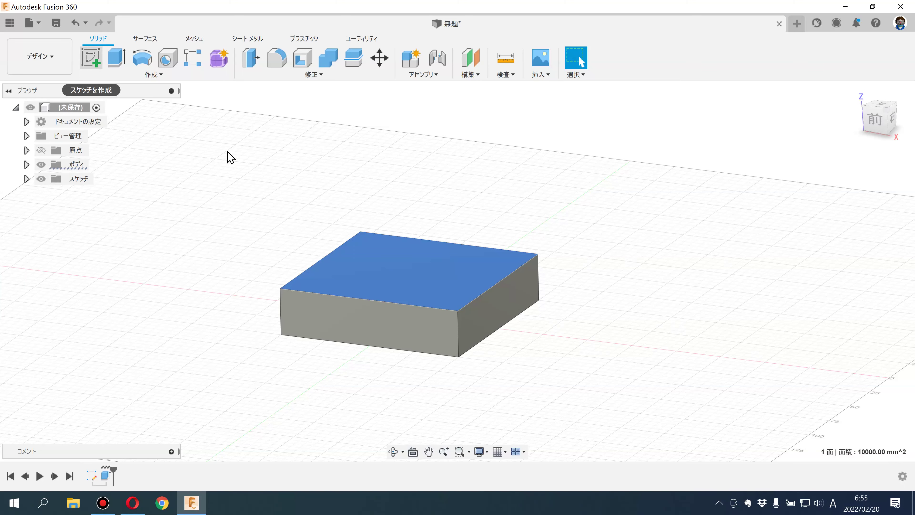
click(91, 61)
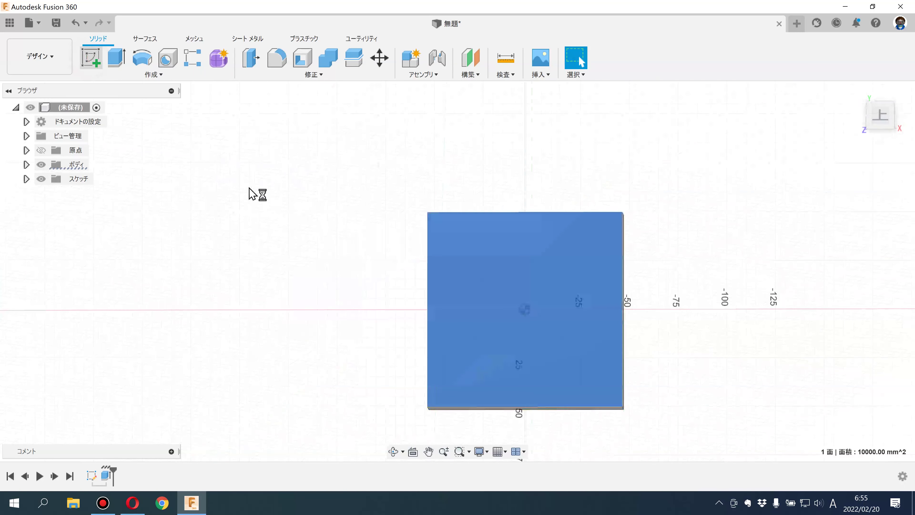
click(303, 58)
click(317, 191)
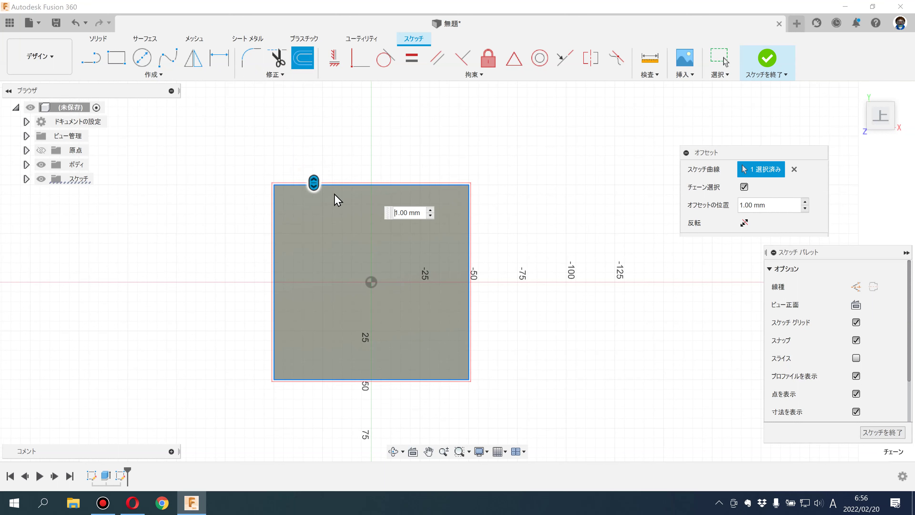
drag(312, 184, 305, 174)
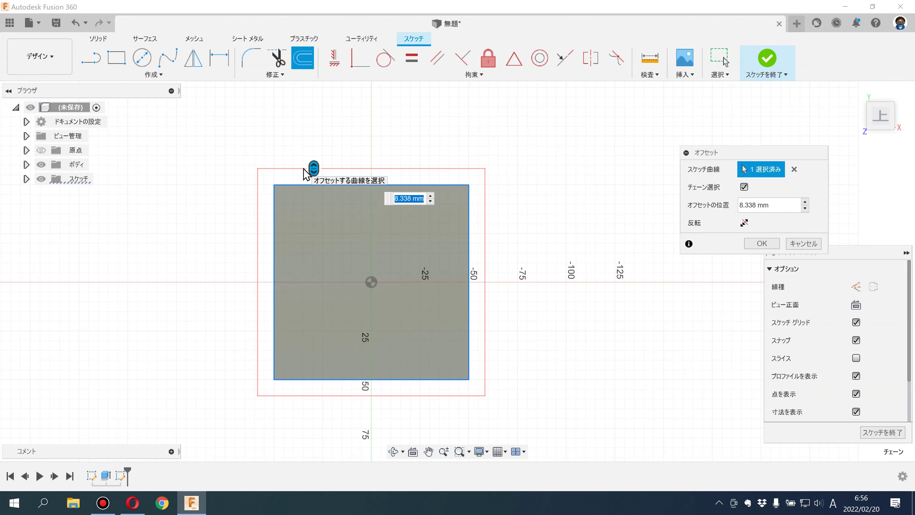
text(0)
key(Return)
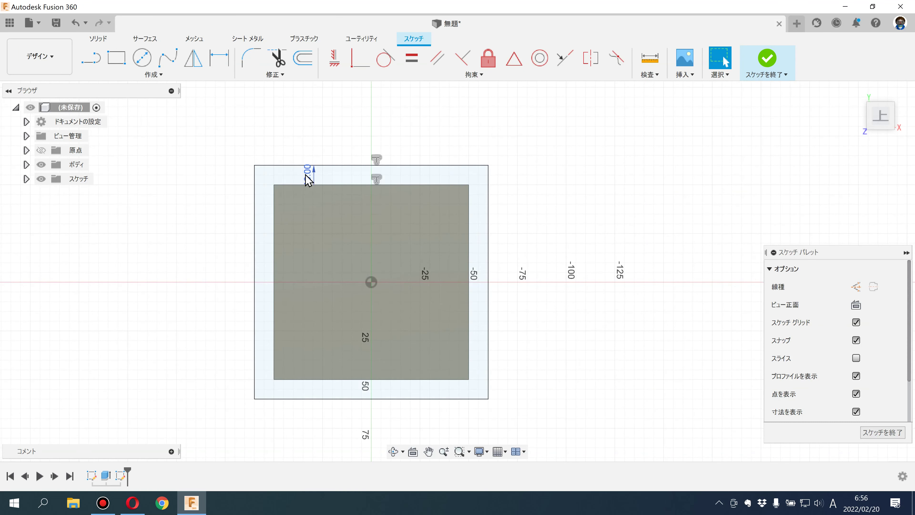
Step: Set the offset distance to 20 mm and finish the sketch
double_click(304, 178)
text(20)
key(Return)
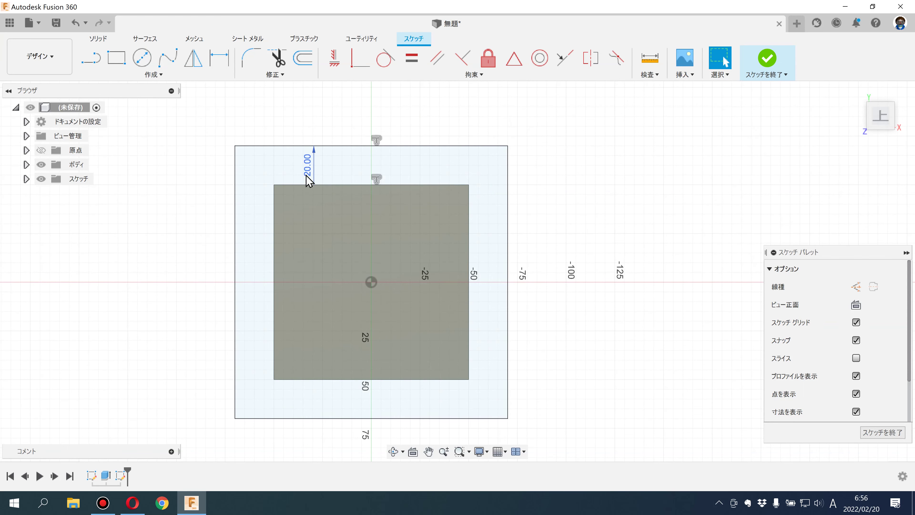
click(766, 77)
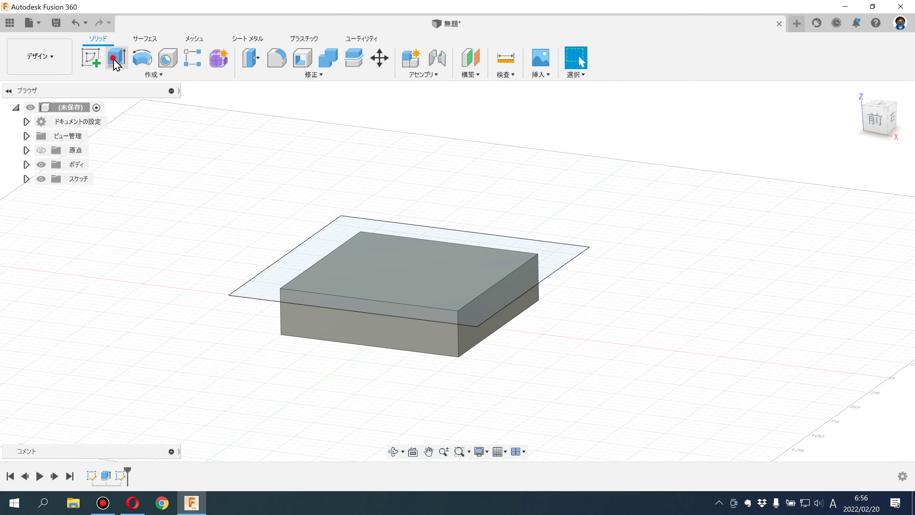
Step: Extrude both offset-sketch profiles 5 mm upward as a new body plate
click(116, 58)
click(290, 268)
click(326, 280)
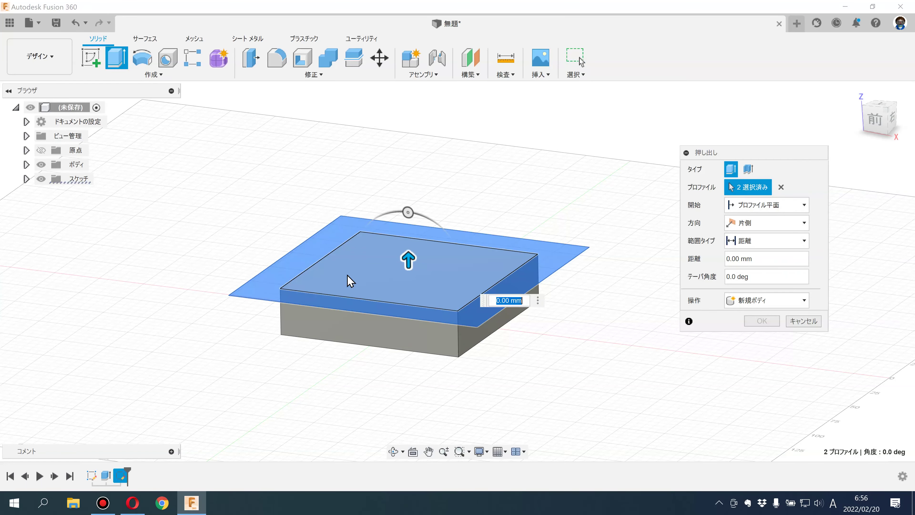
drag(408, 260, 402, 260)
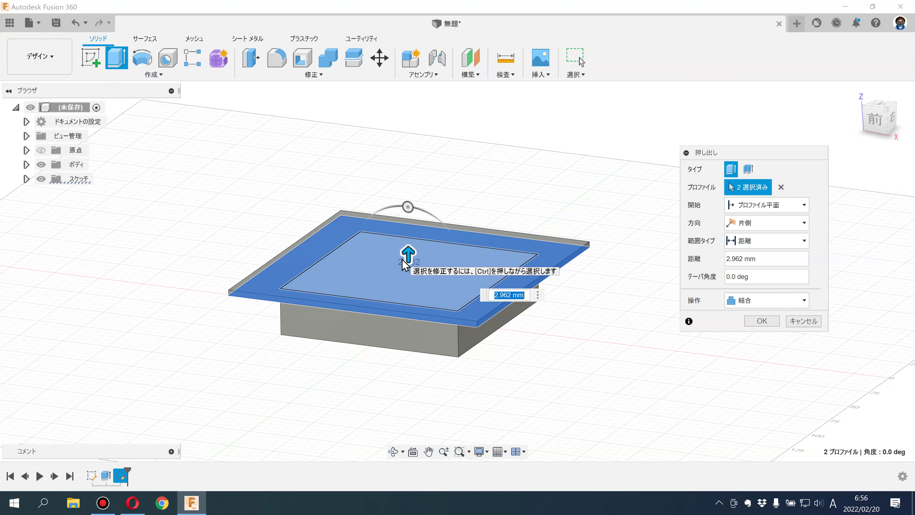
text(3)
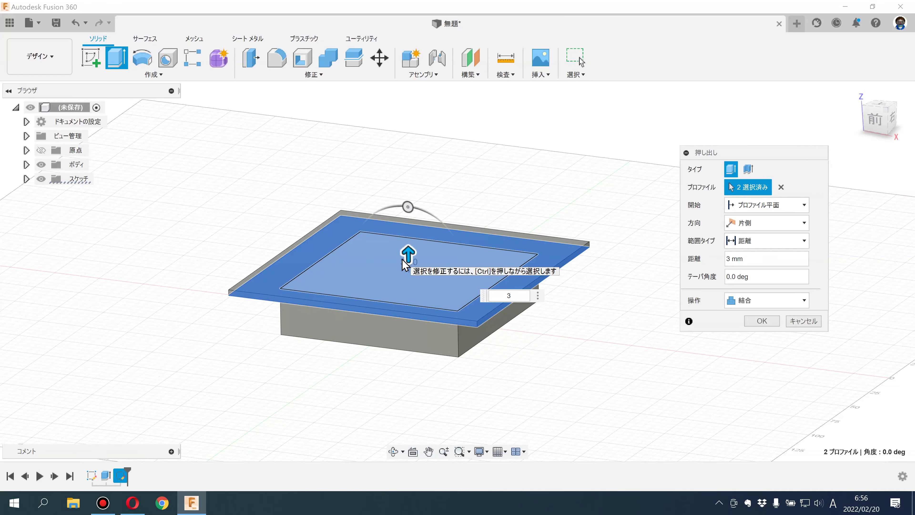
key(Return)
click(763, 304)
click(749, 349)
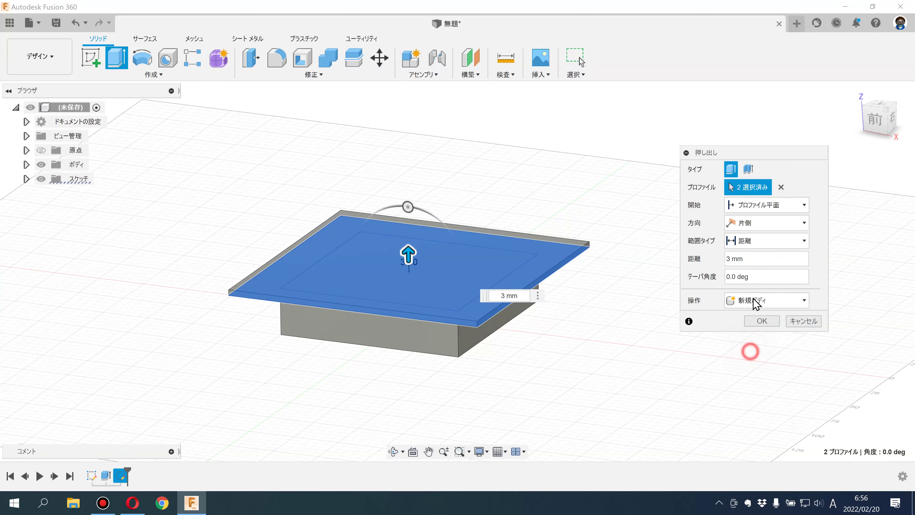
click(742, 259)
text(5)
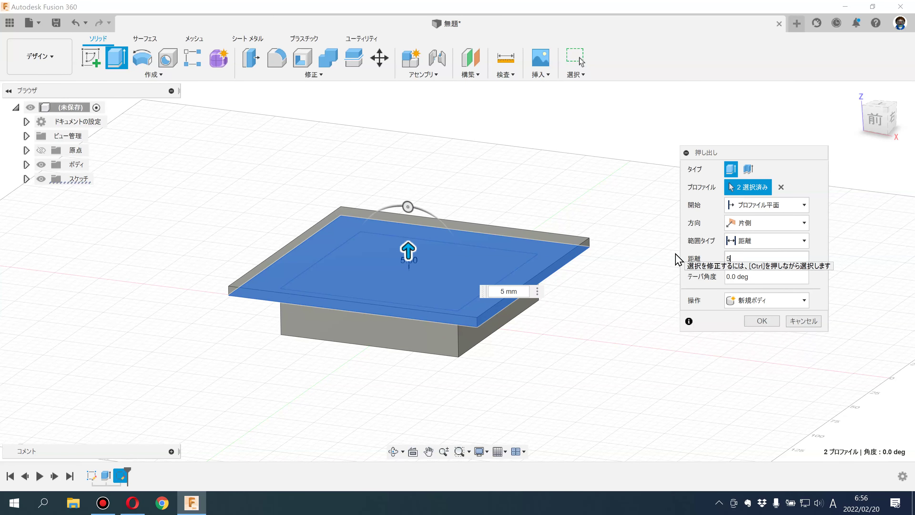
key(Return)
shift+middle_drag(671, 261, 671, 250)
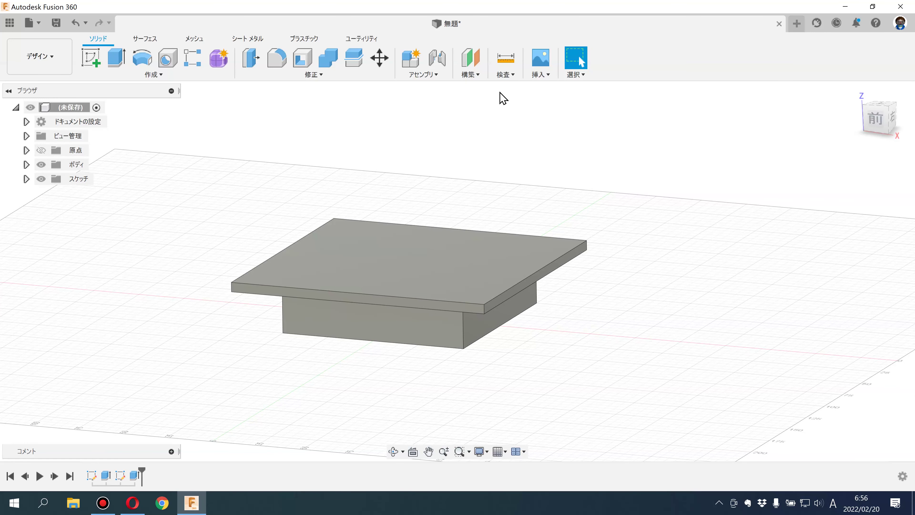
Step: Create an offset construction plane 25 mm above the plate's top face
click(477, 76)
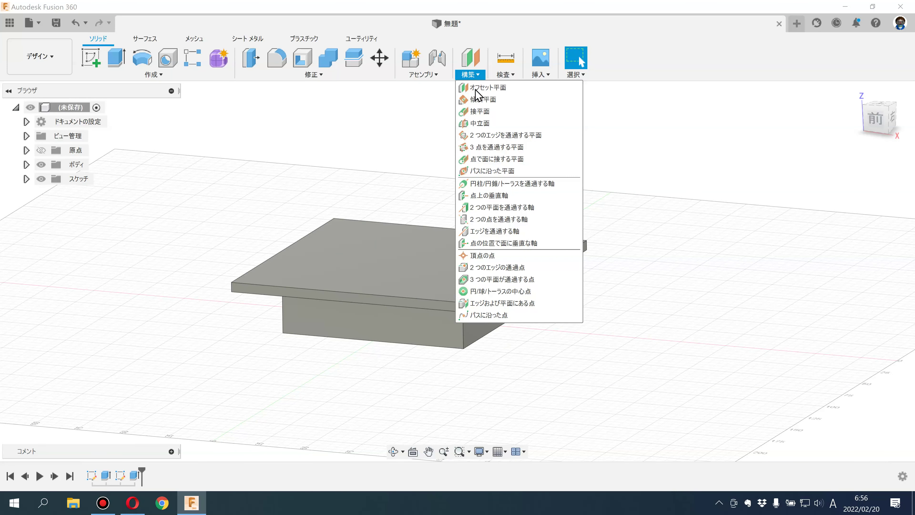
click(482, 87)
click(370, 265)
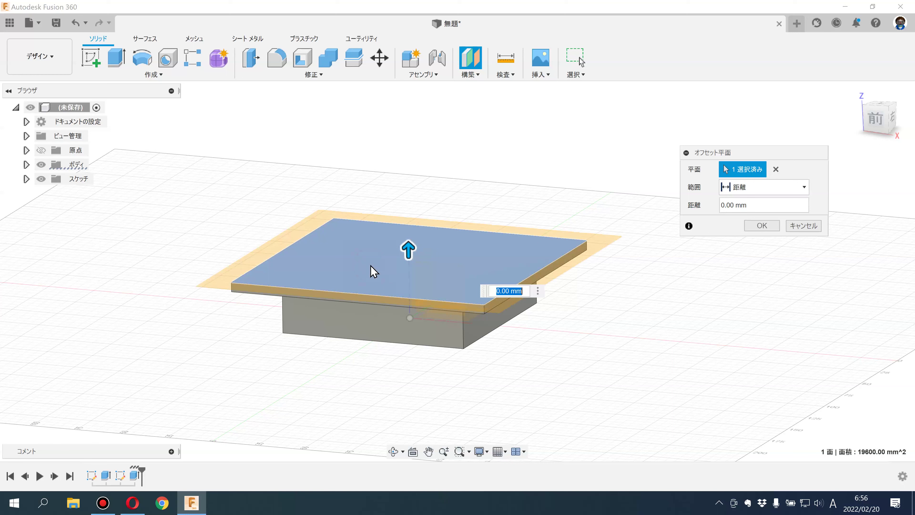
text(25)
key(Return)
mouse_move(326, 241)
shift+middle_down()
mouse_move(367, 198)
mouse_move(370, 214)
shift+middle_up()
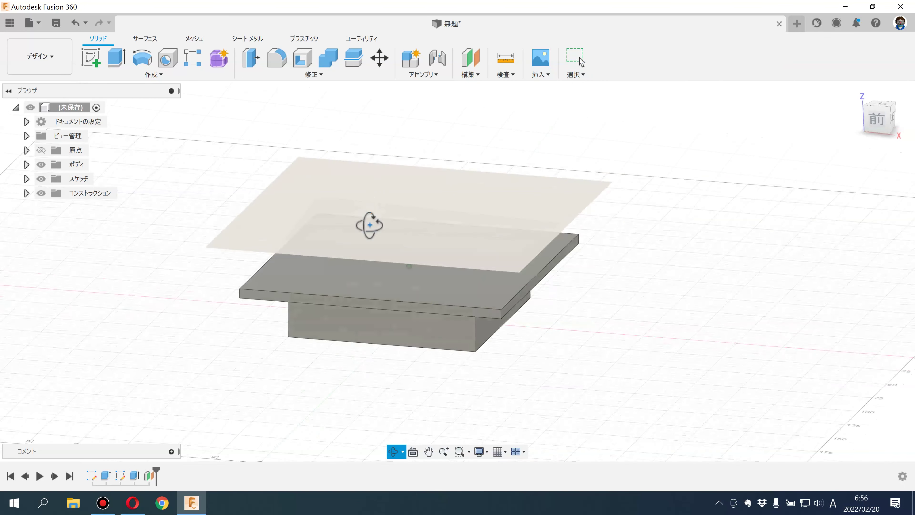
click(91, 58)
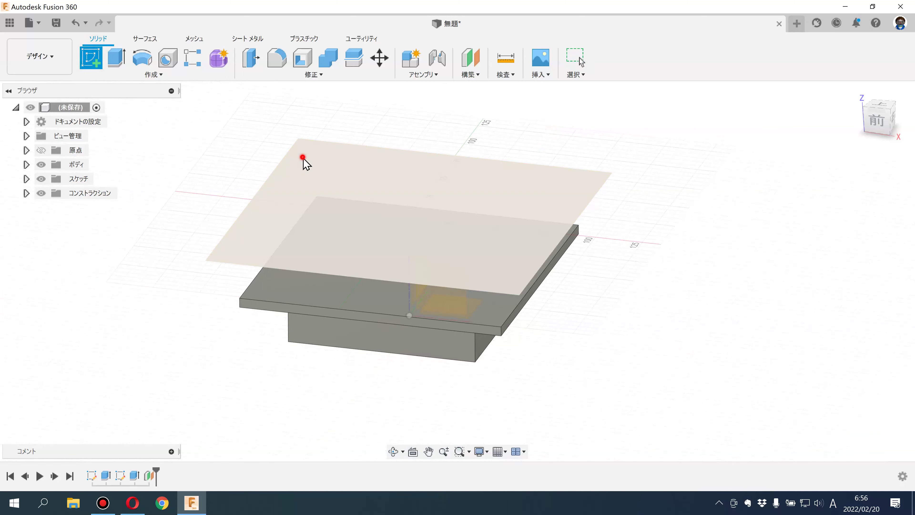
Step: Sketch on the offset plane, drawing a center rectangle at the origin inside the square
click(306, 163)
middle_drag(159, 212, 162, 166)
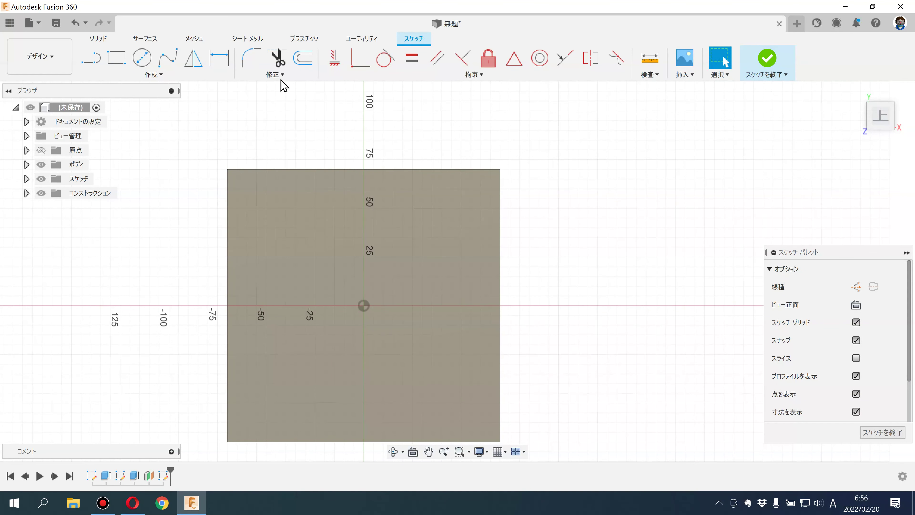
click(303, 57)
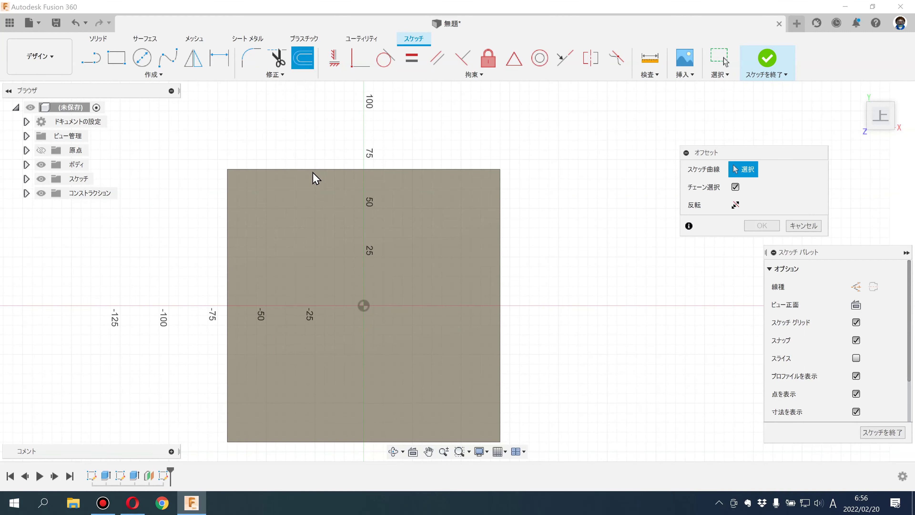
click(132, 76)
mouse_move(113, 99)
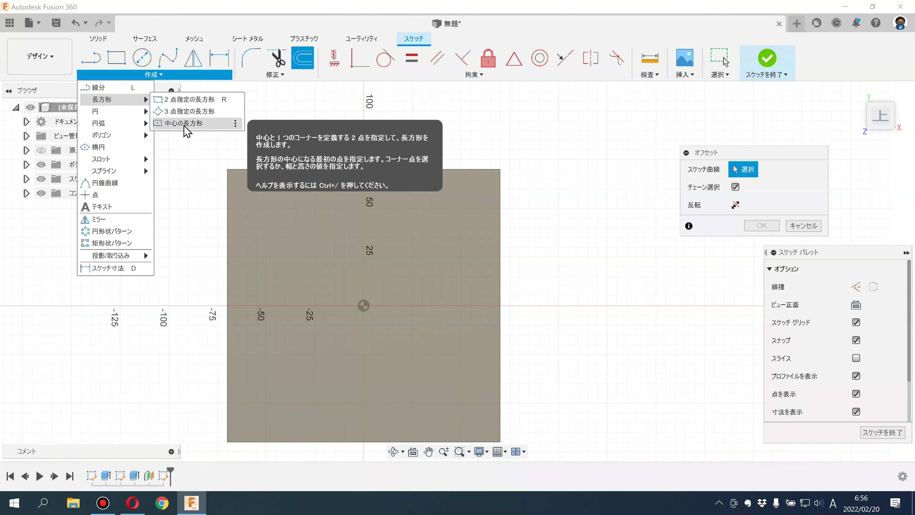
click(184, 123)
click(363, 306)
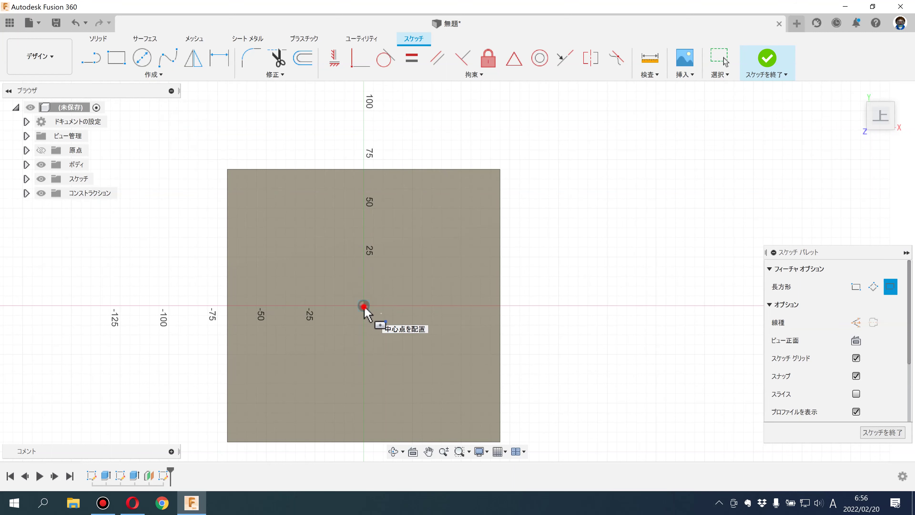
click(461, 404)
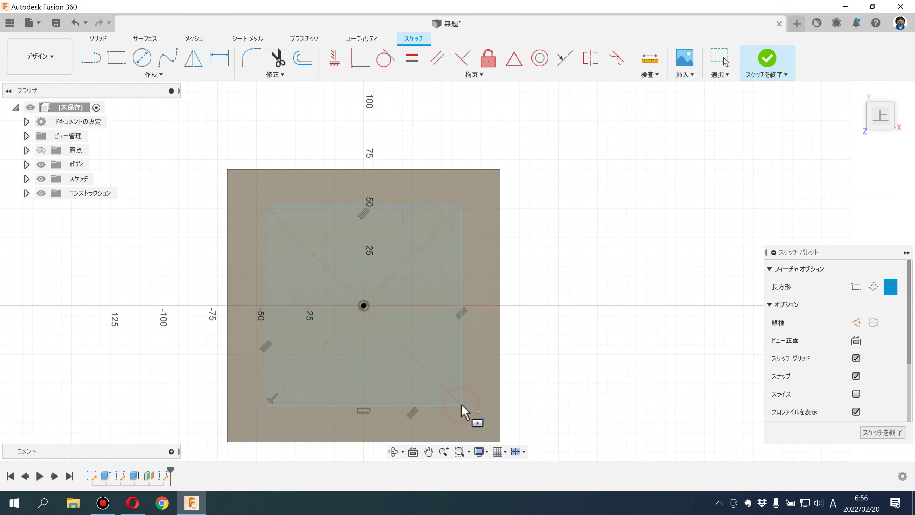
Step: Dimension the rectangle's top and side gaps to the outer square as 20 mm each
click(219, 57)
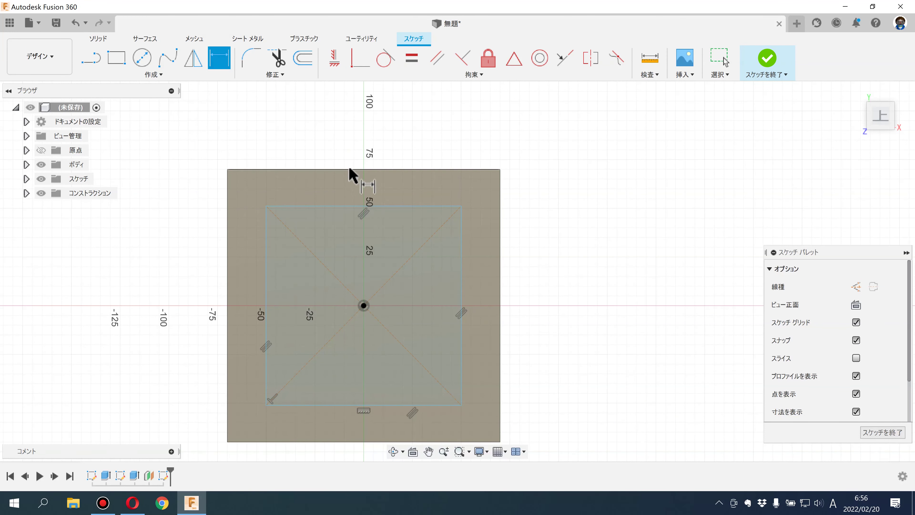
click(349, 170)
click(351, 206)
click(542, 205)
text(20)
key(Return)
click(500, 240)
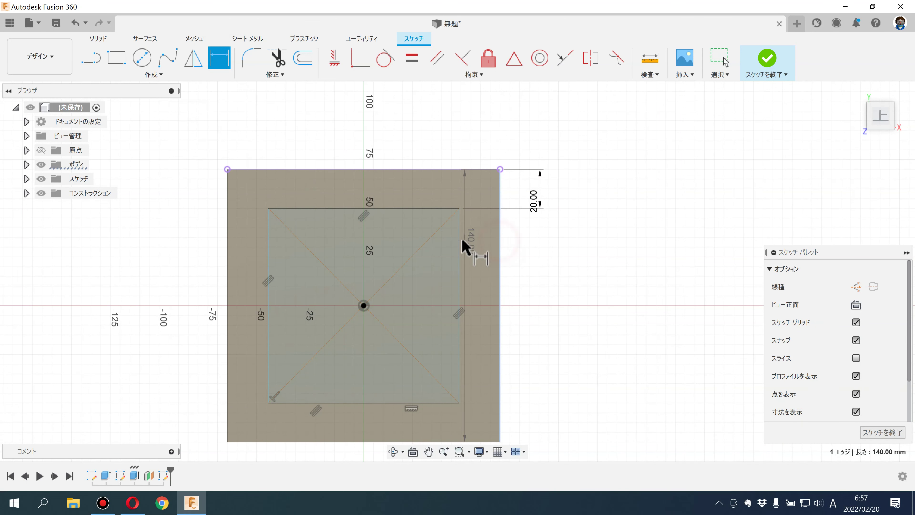
click(459, 246)
click(470, 130)
text(20)
key(Return)
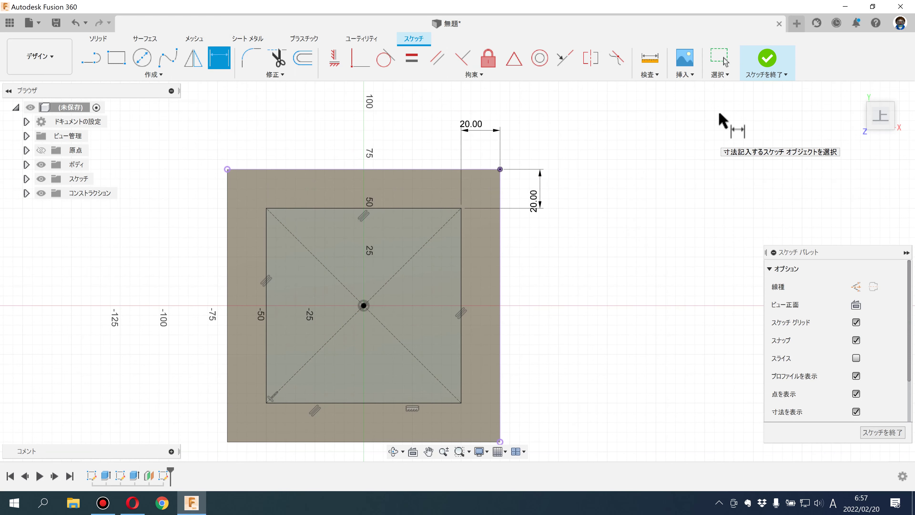
Step: Finish the sketch and extrude the inner square 25 mm into a box
click(767, 58)
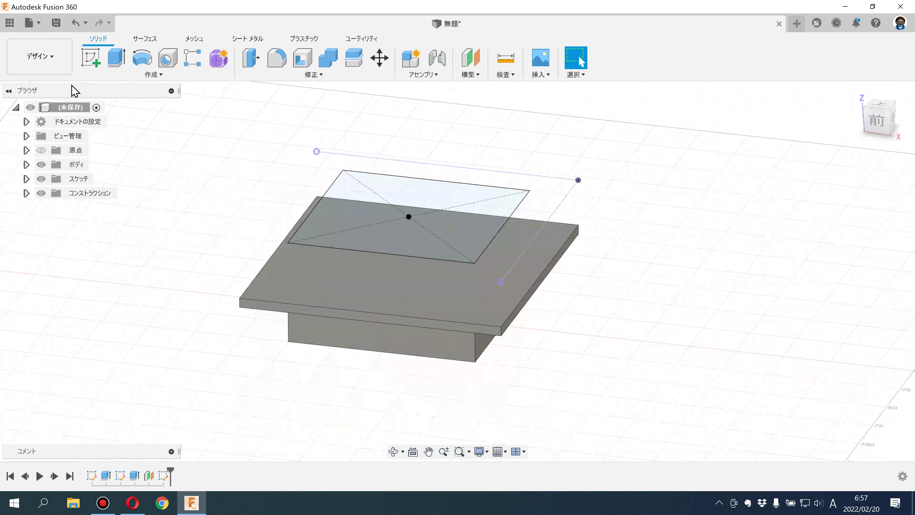
click(116, 57)
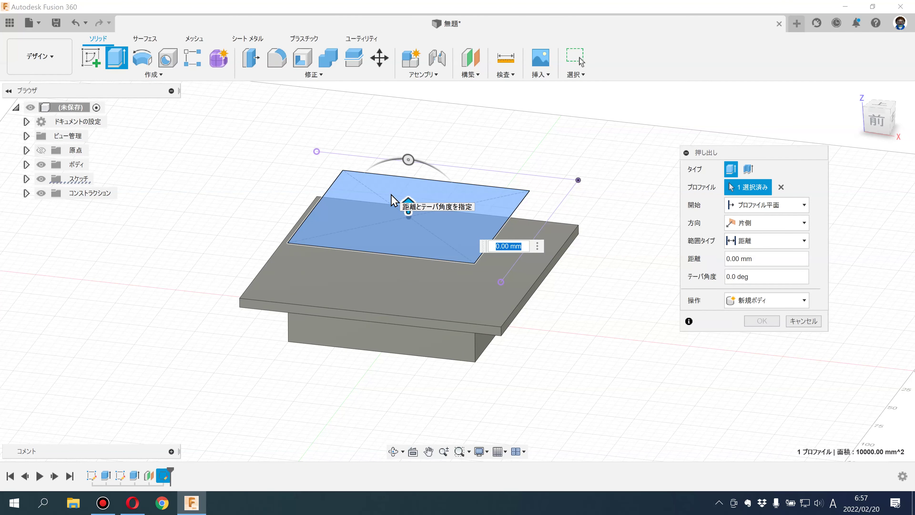
key(Return)
key(Return)
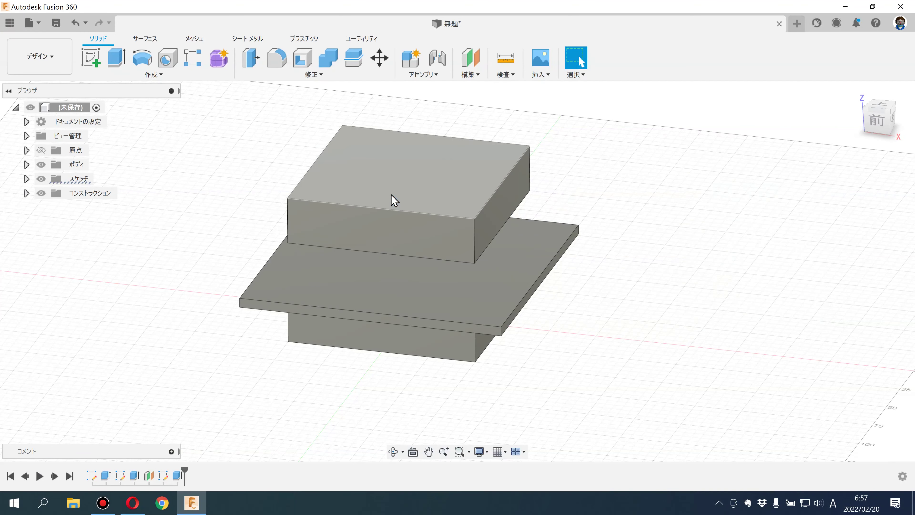
shift+middle_drag(451, 259, 465, 213)
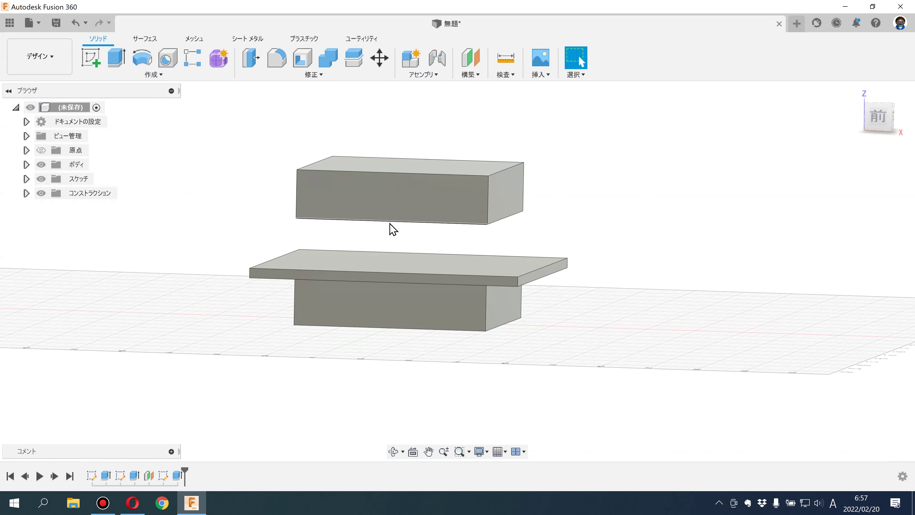
Step: Start a loft from the plate's top face to the upper box's bottom face
click(155, 74)
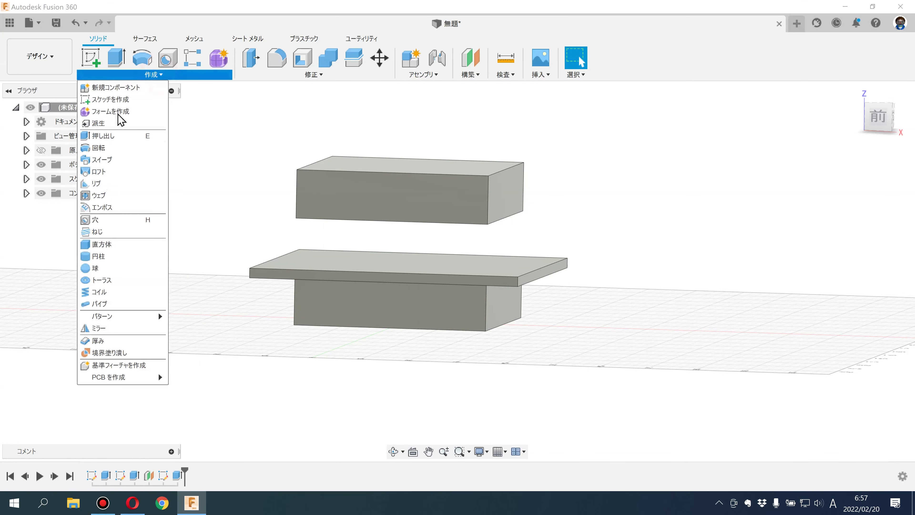
click(101, 172)
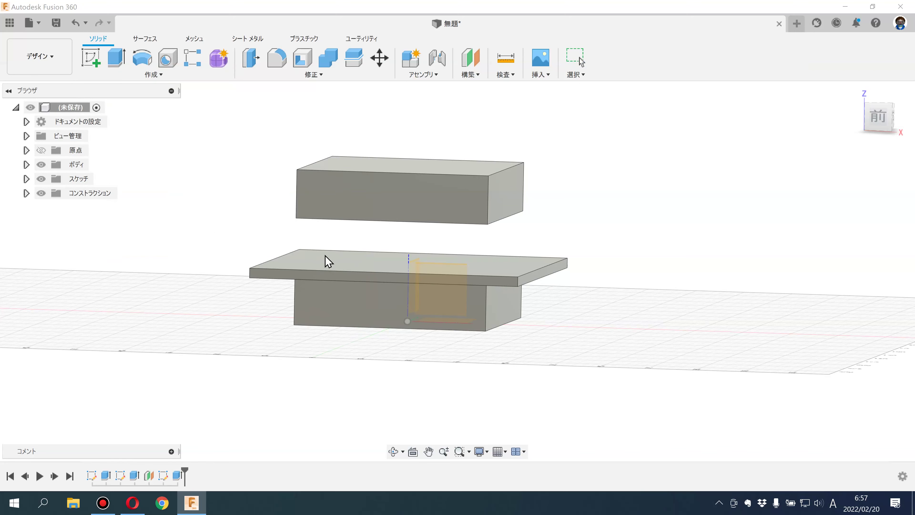
click(326, 261)
shift+middle_drag(313, 235, 326, 229)
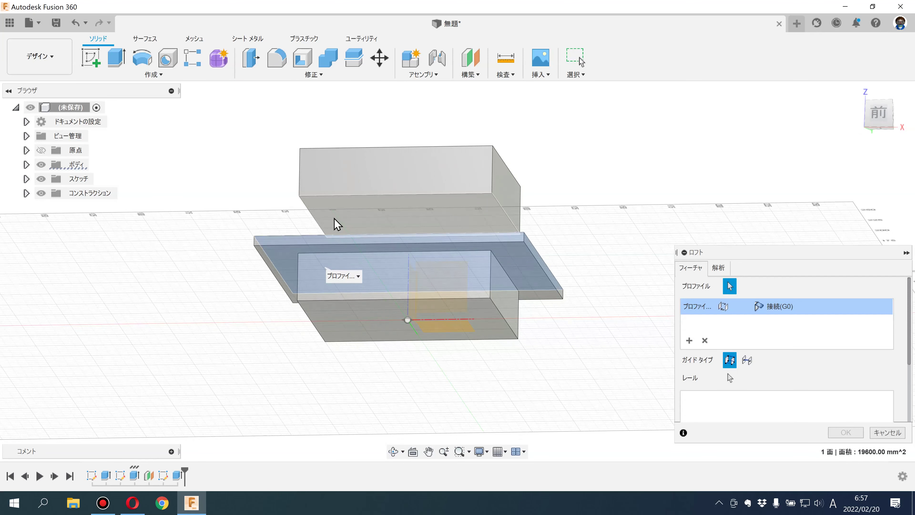
click(335, 219)
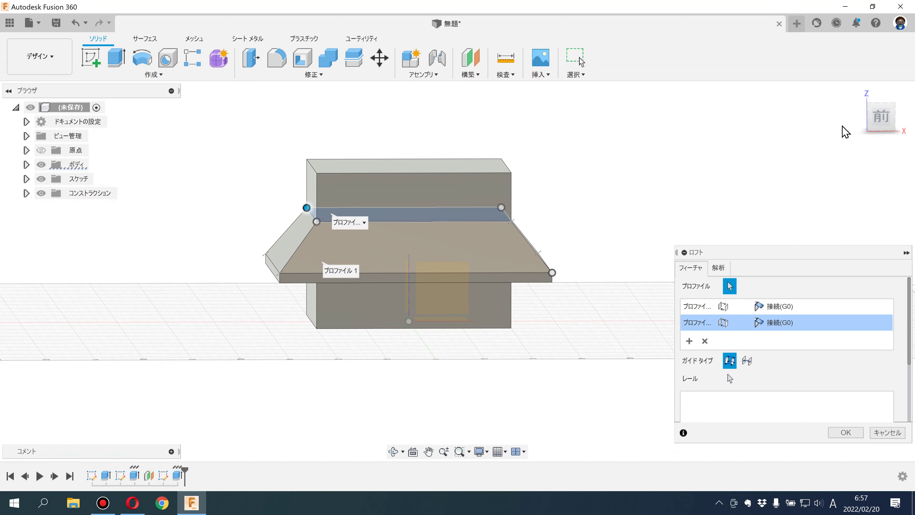
click(879, 117)
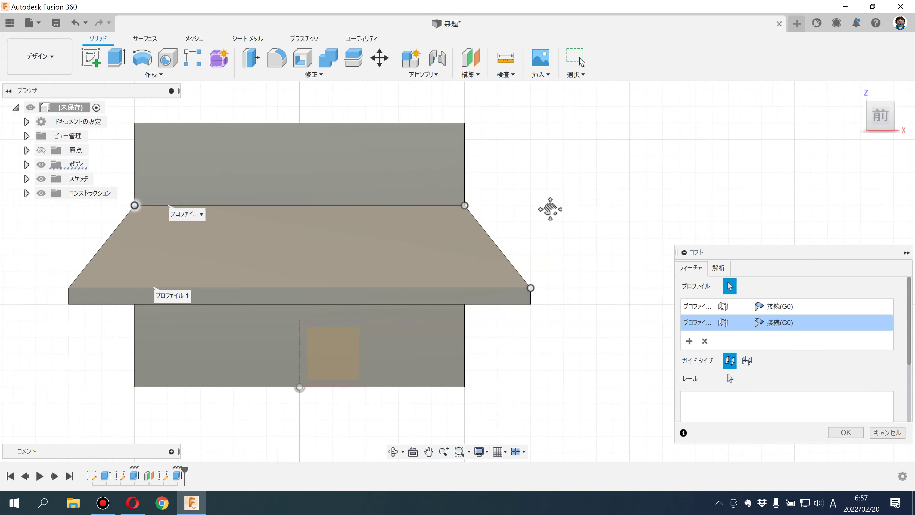
middle_drag(544, 215, 605, 214)
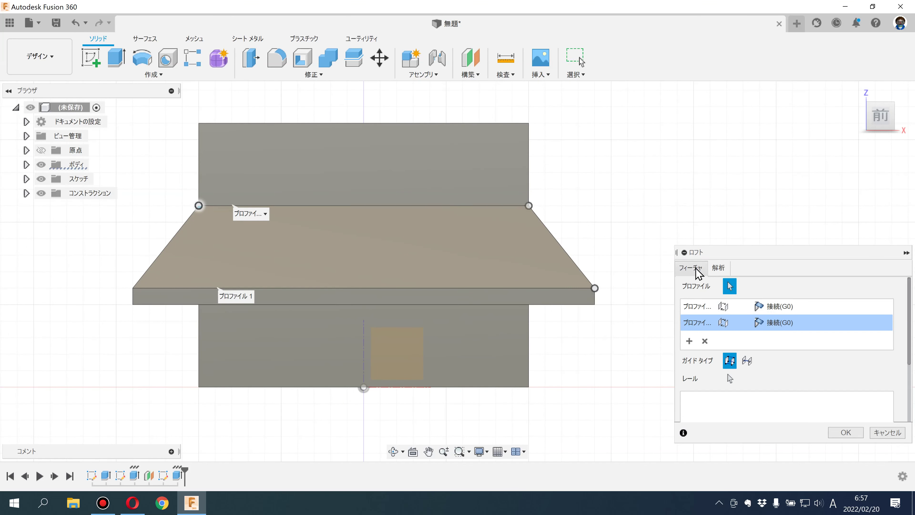
Step: Set the second loft profile to Tangent (G1) with a tangent weight of 0.3
click(783, 323)
click(780, 350)
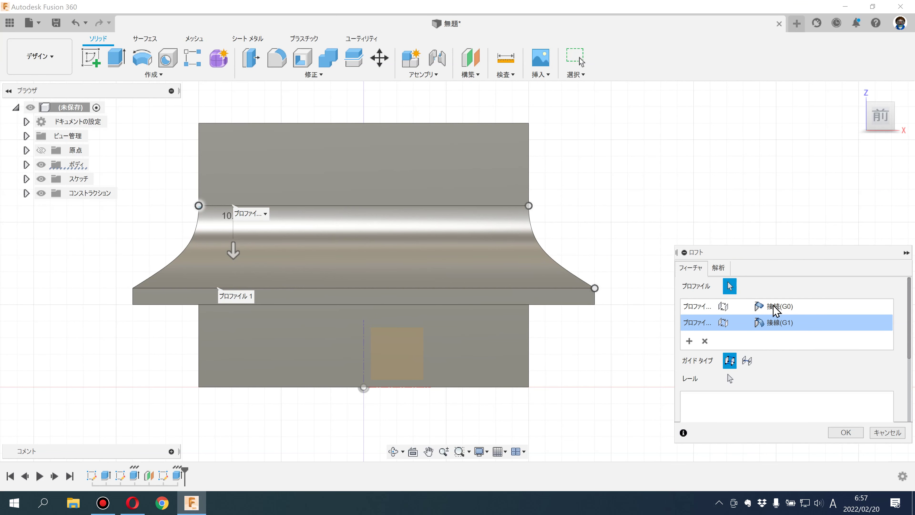
drag(769, 250, 719, 125)
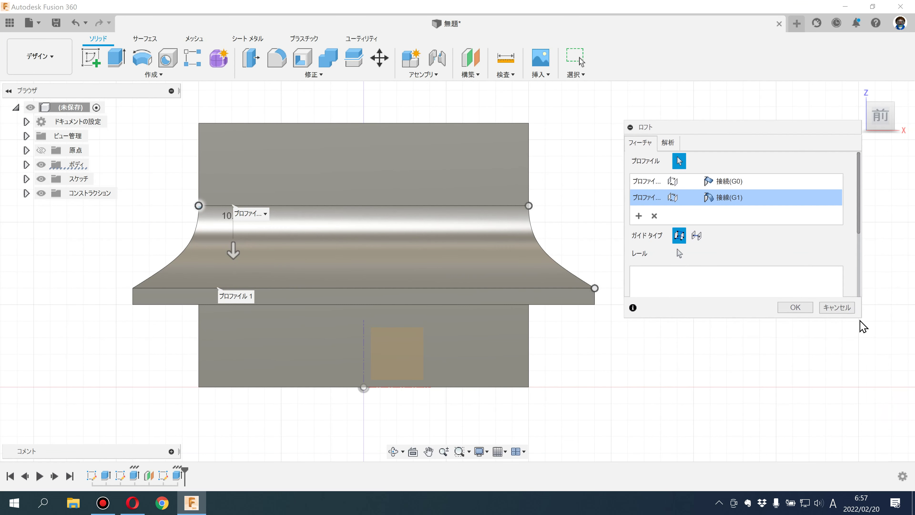
drag(860, 325, 864, 426)
click(676, 327)
text(.5)
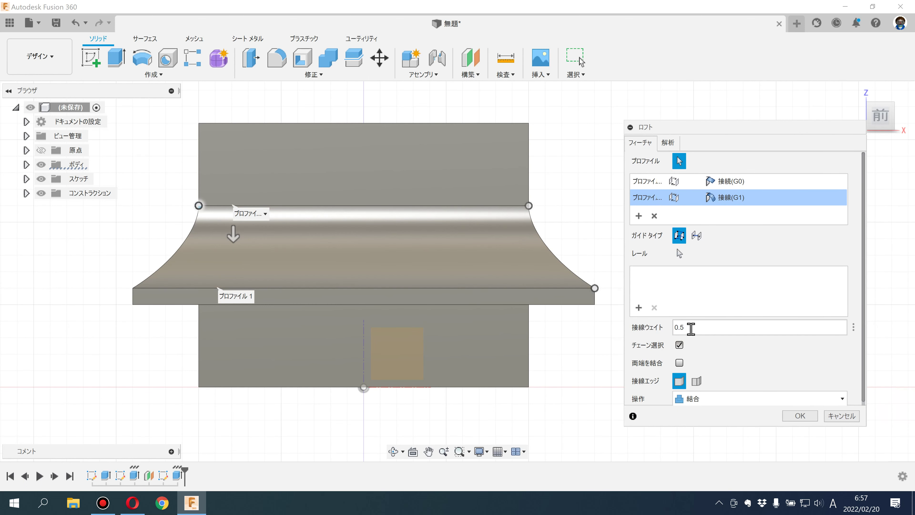
click(691, 327)
text(2)
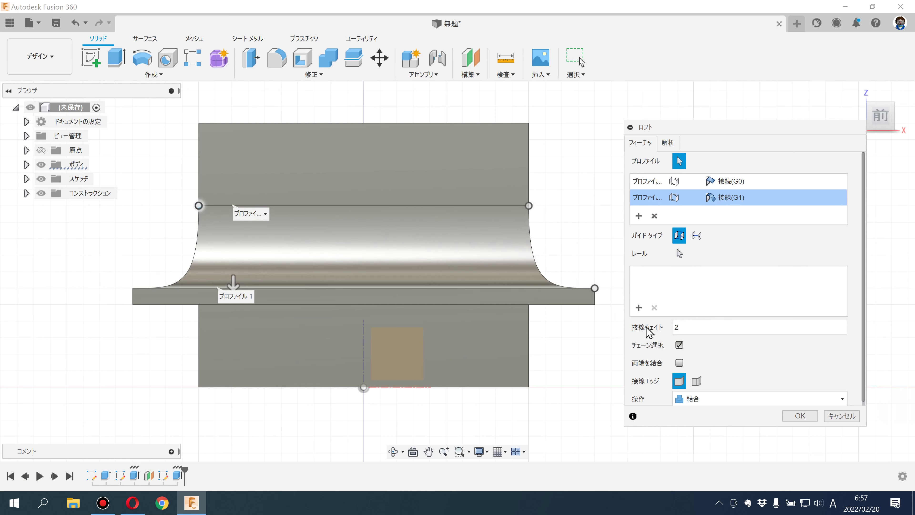
click(689, 327)
text(0.3)
Step: Make the loft a new body and confirm it
click(745, 400)
click(704, 450)
click(800, 415)
scroll(738, 385, down, 1)
scroll(739, 384, down, 2)
shift+middle_drag(688, 365, 690, 367)
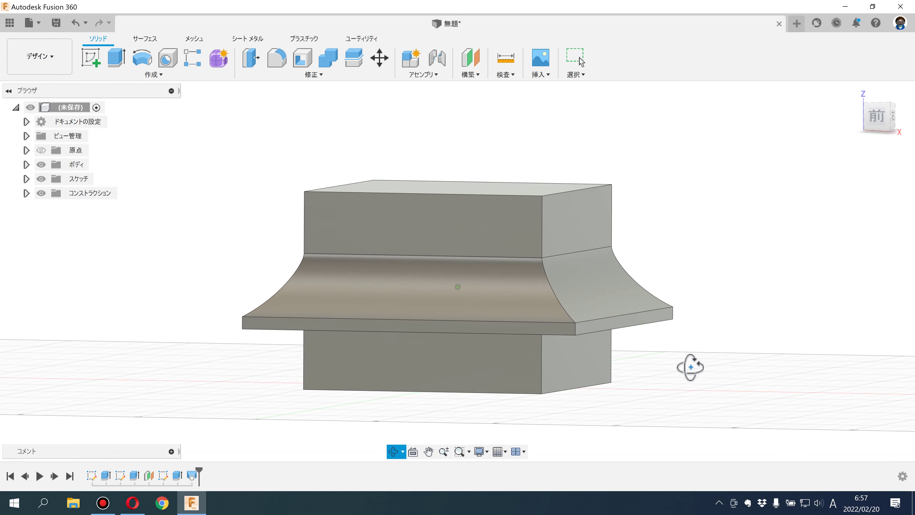
Step: Reopen the upper box's sketch, delete the 20 mm gap dimensions and shrink the inner rectangle
double_click(163, 476)
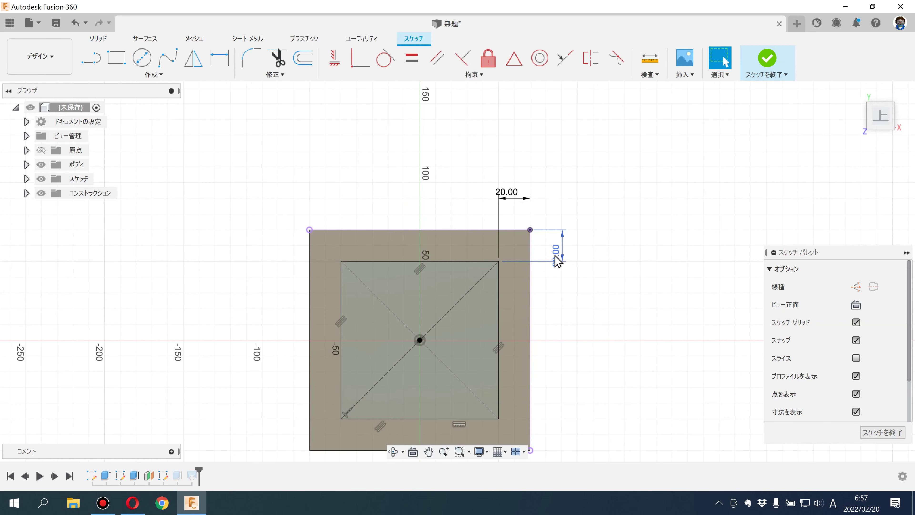
click(556, 258)
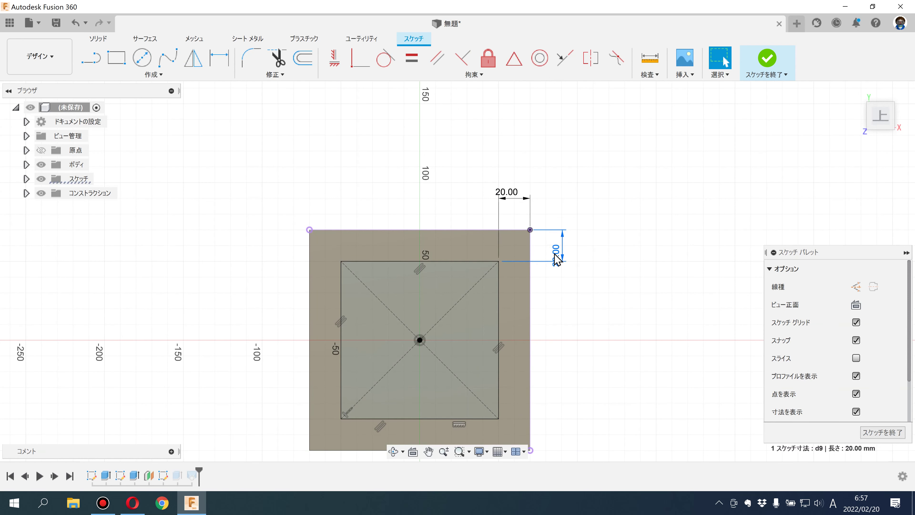
key(Delete)
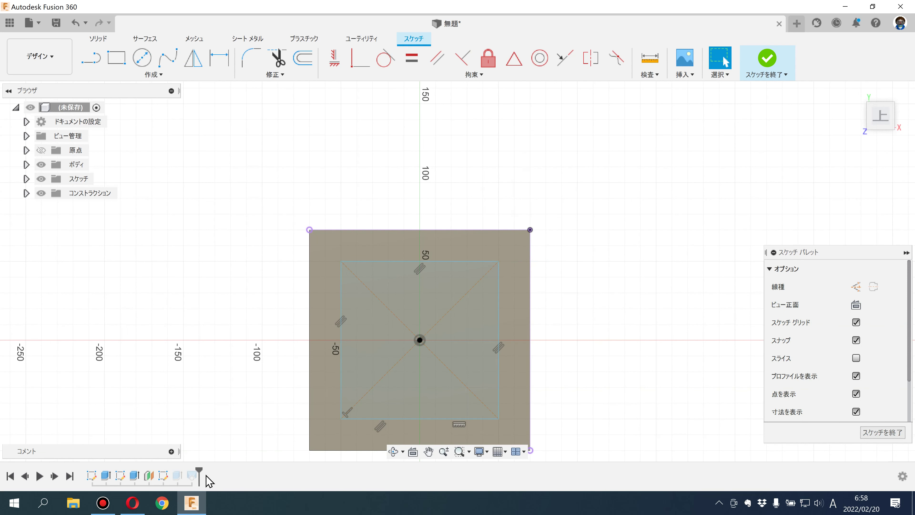
click(480, 451)
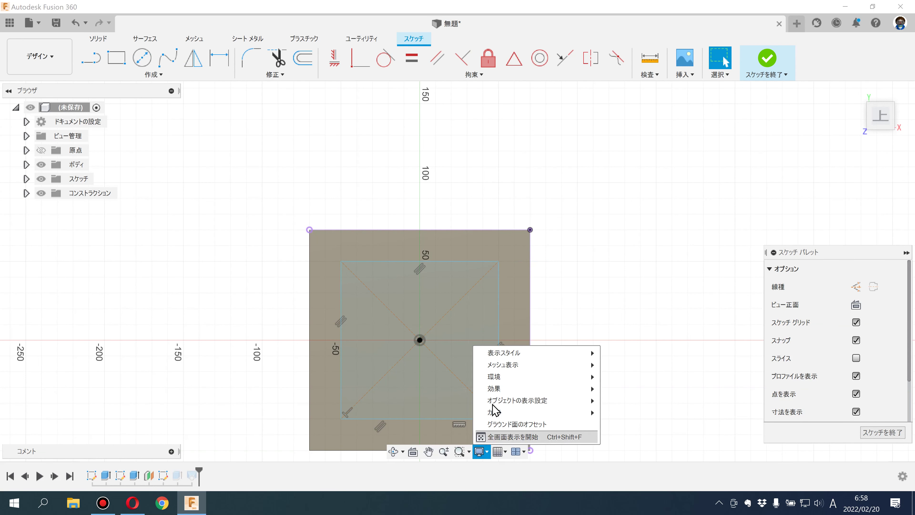
mouse_move(504, 353)
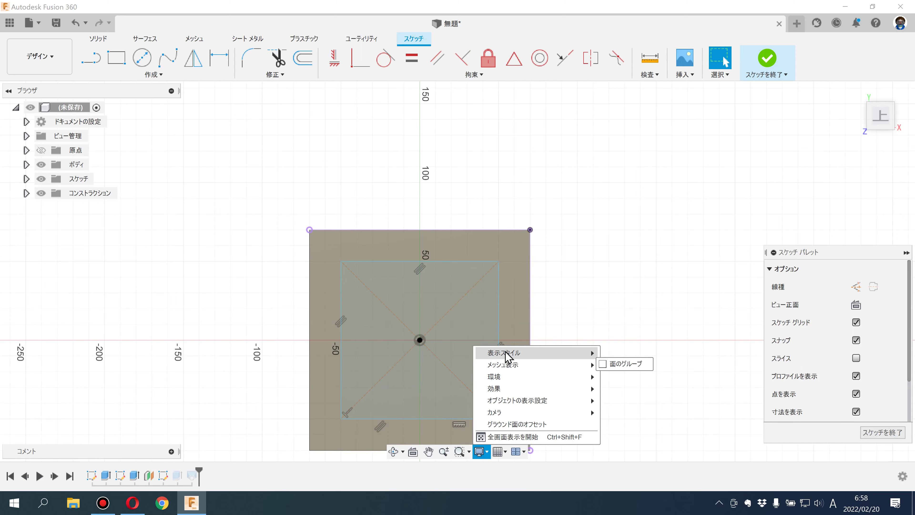
click(612, 388)
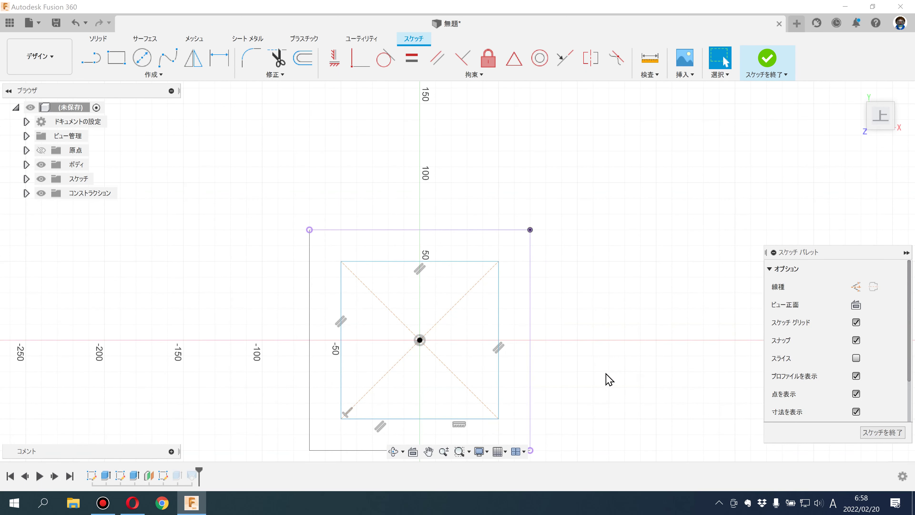
mouse_move(499, 262)
mouse_down()
mouse_move(460, 278)
mouse_move(470, 287)
mouse_up()
click(658, 305)
scroll(555, 320, up, 3)
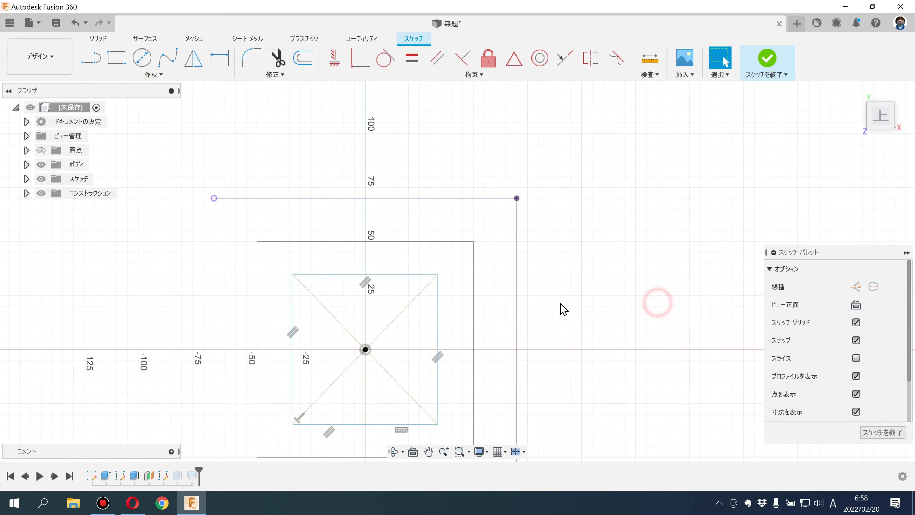
Step: Dimension both gaps between the outline and inner square as 15 mm and finish the sketch
click(219, 57)
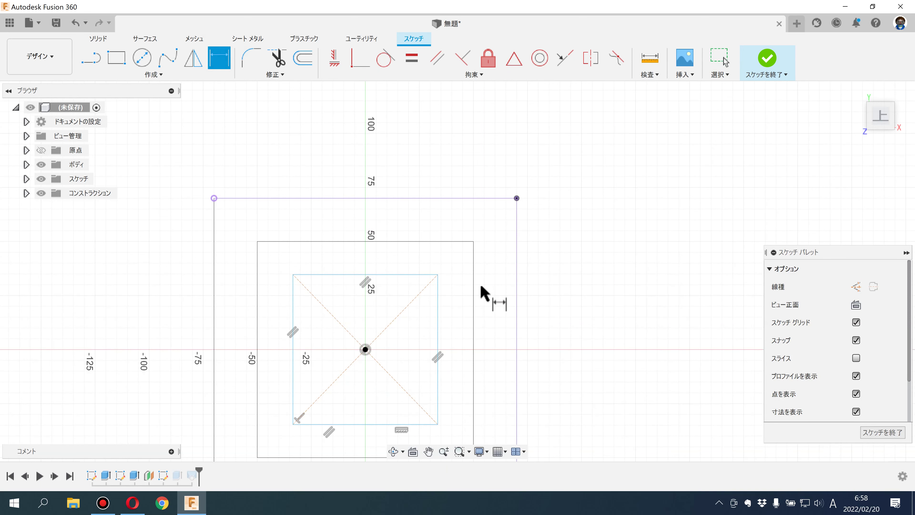
click(474, 294)
click(438, 295)
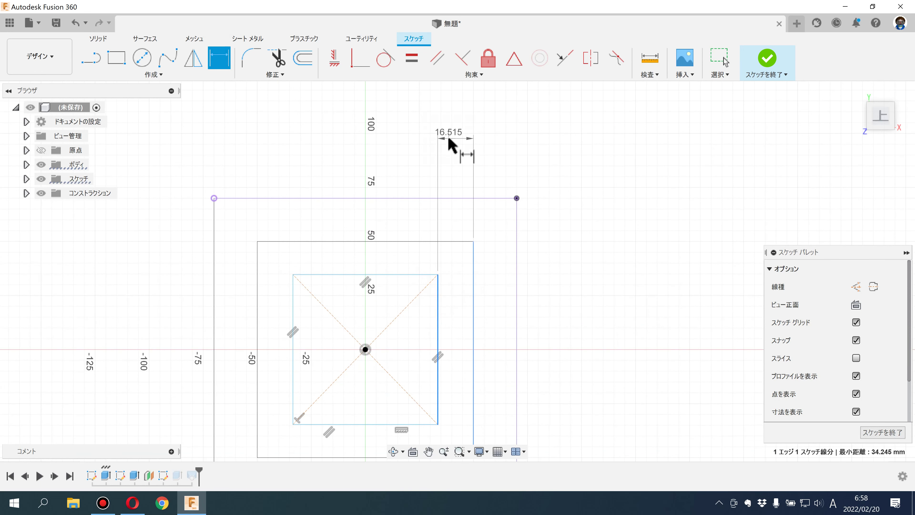
click(447, 138)
text(15)
key(Return)
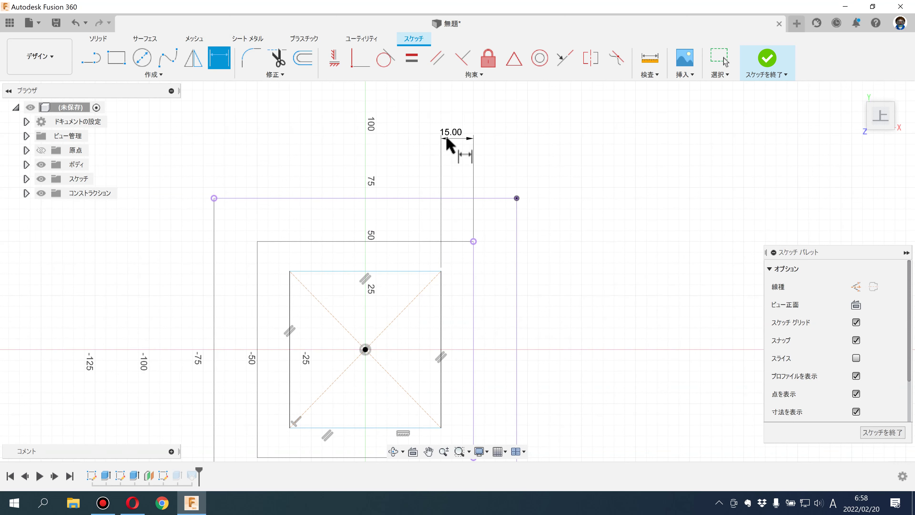
click(420, 242)
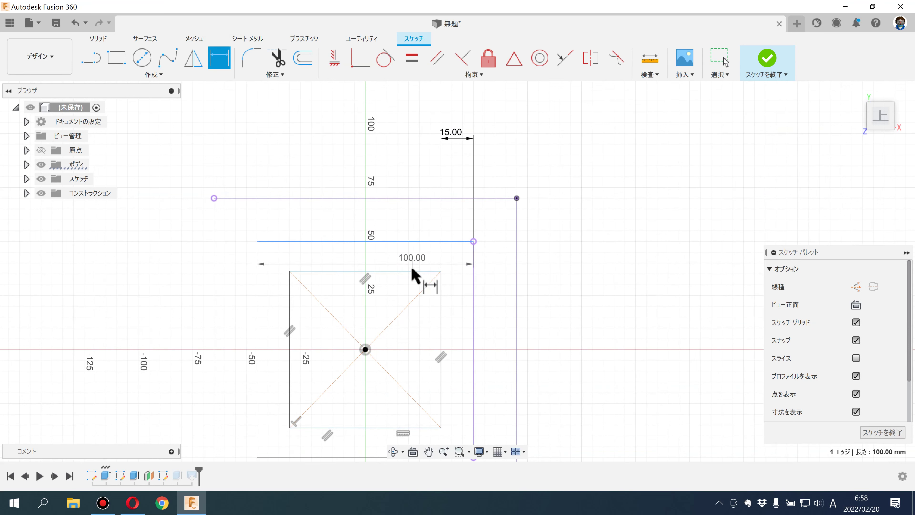
click(419, 270)
click(577, 266)
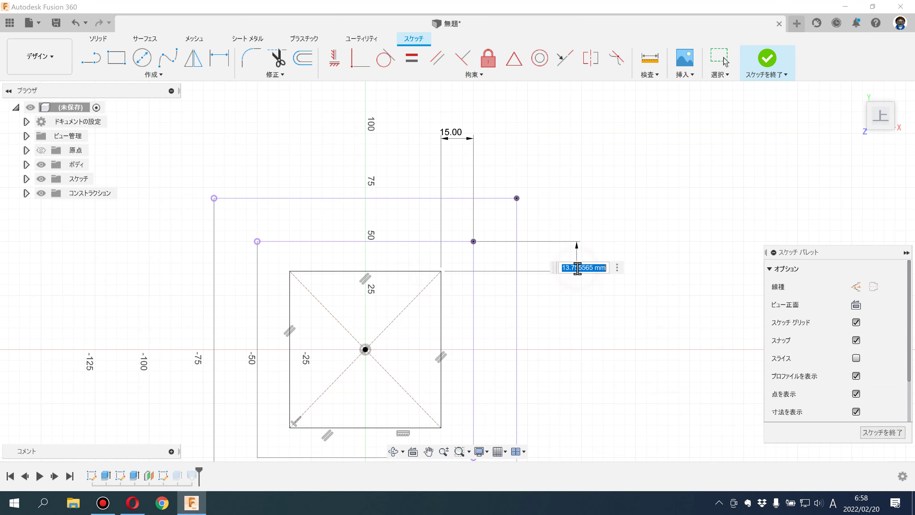
text(15)
key(Return)
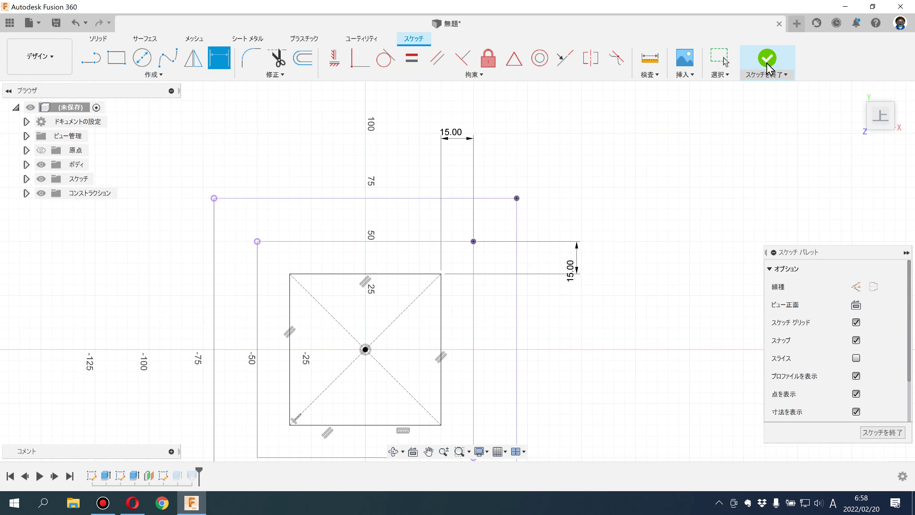
click(767, 66)
Step: Switch the model's visual style from wireframe to Shaded with Visible Edges
mouse_move(609, 225)
shift+middle_down()
mouse_move(599, 133)
mouse_move(582, 206)
mouse_move(600, 204)
shift+middle_up()
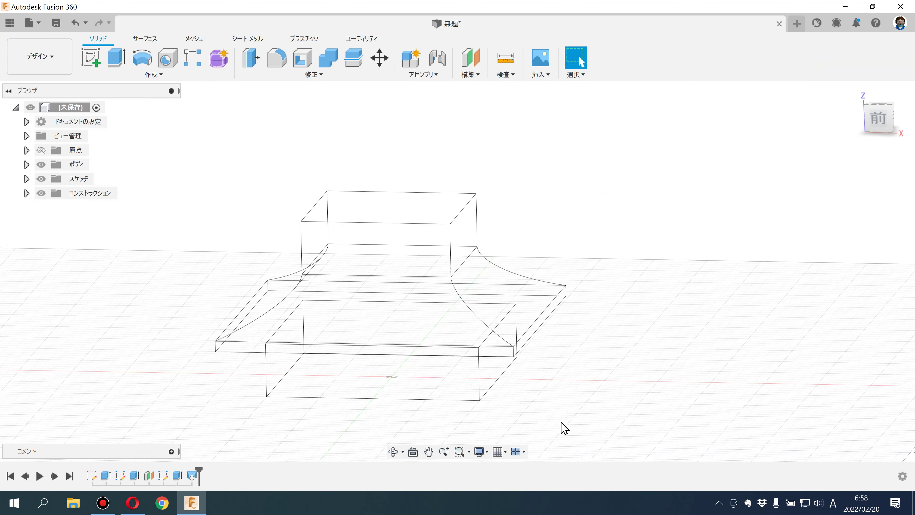
click(480, 452)
mouse_move(532, 353)
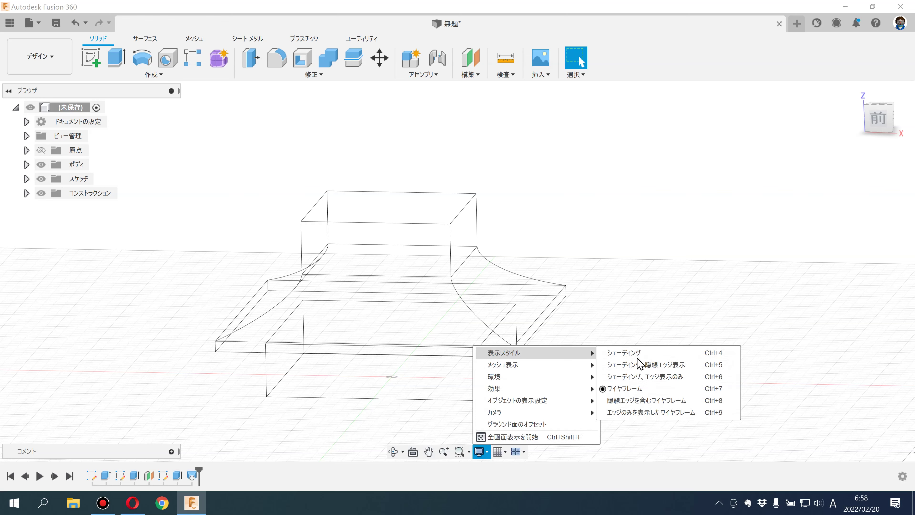
click(645, 375)
mouse_move(645, 378)
shift+middle_down()
mouse_move(568, 371)
mouse_move(559, 356)
shift+middle_up()
key(Escape)
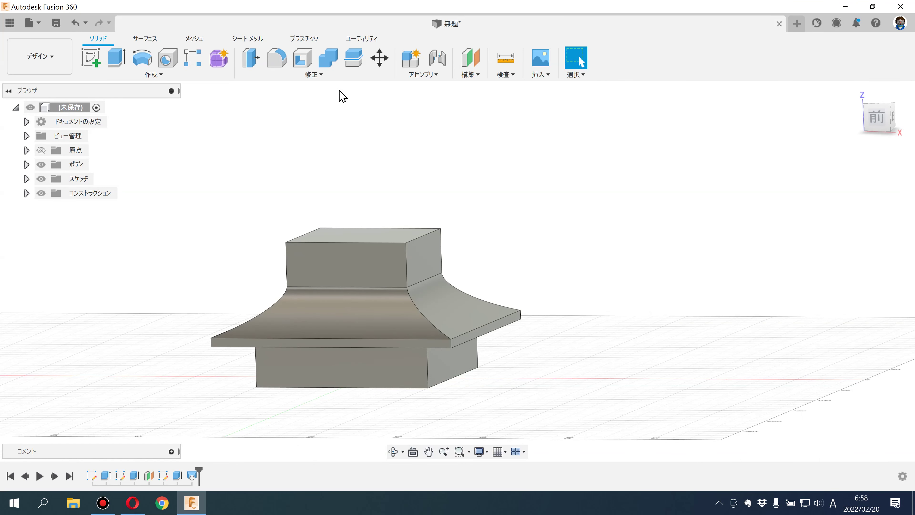
click(332, 76)
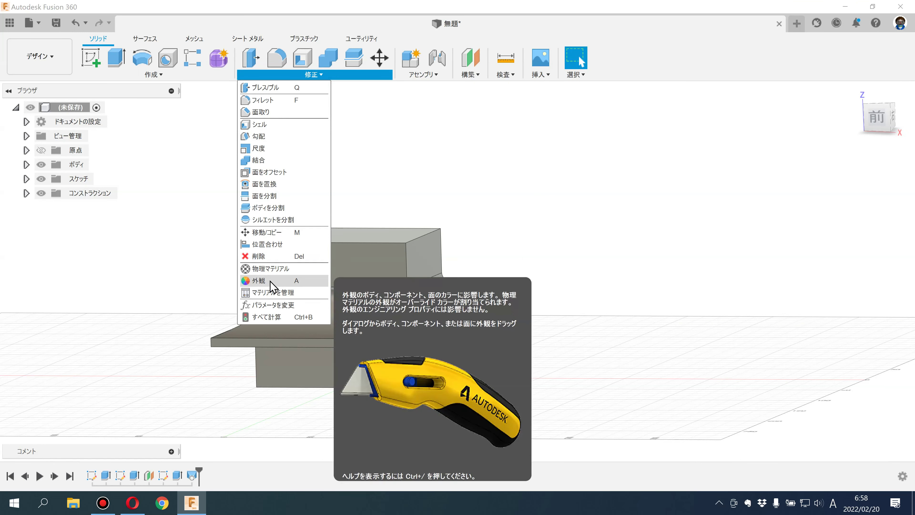
Step: Apply green glossy enamel to the roof's curved faces
click(270, 280)
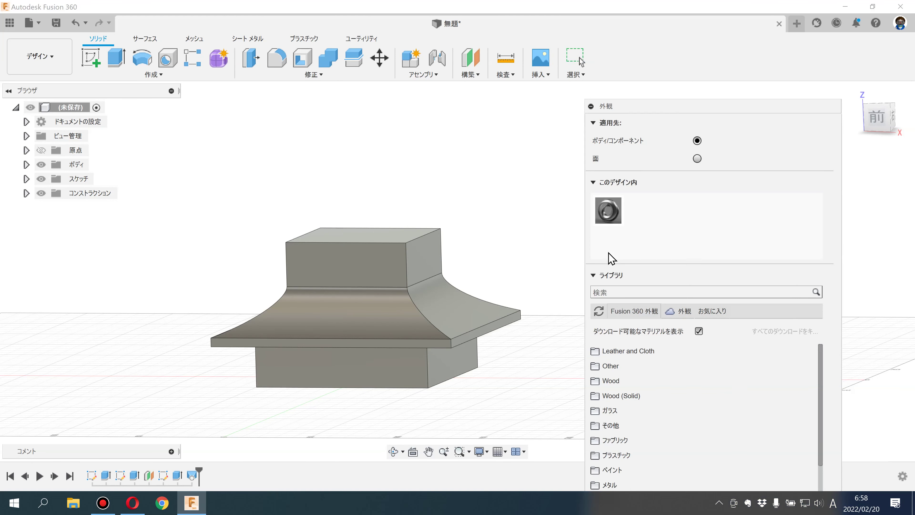
drag(660, 96, 670, 17)
click(616, 375)
scroll(634, 375, down, 3)
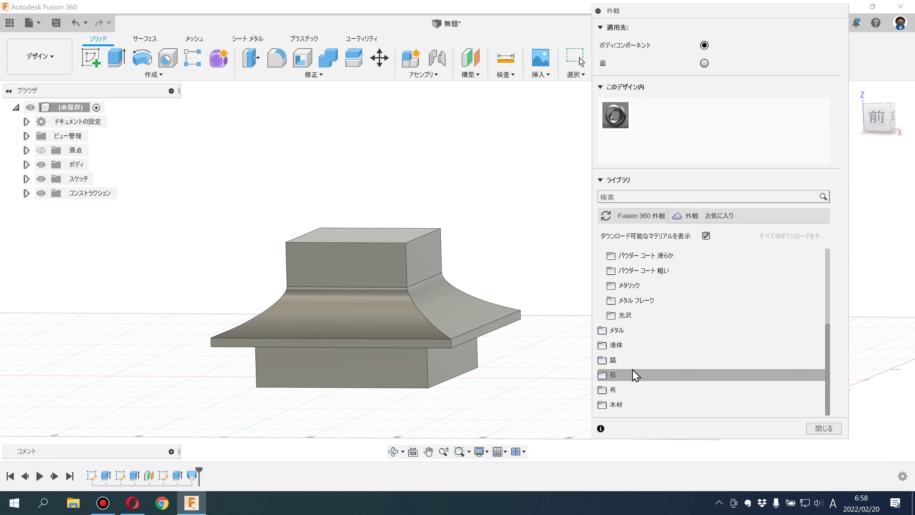
click(627, 315)
scroll(638, 328, down, 3)
scroll(636, 335, down, 2)
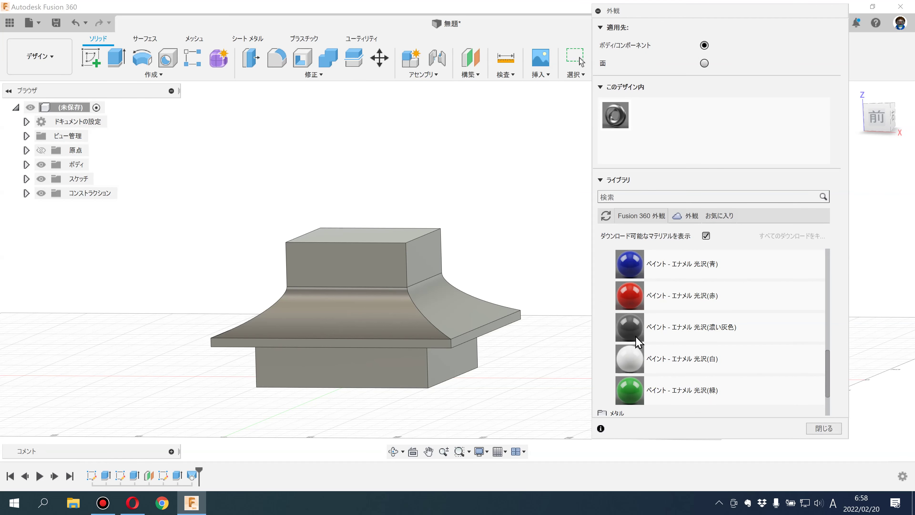
drag(630, 390, 449, 313)
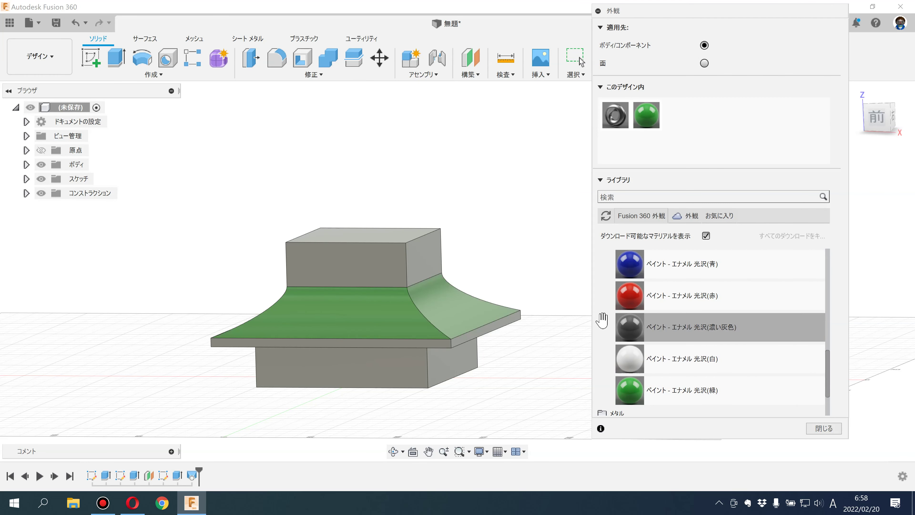
Step: Apply yellow enamel to the eave band and grey enamel to the wall blocks
scroll(606, 319, up, 3)
drag(627, 265, 527, 342)
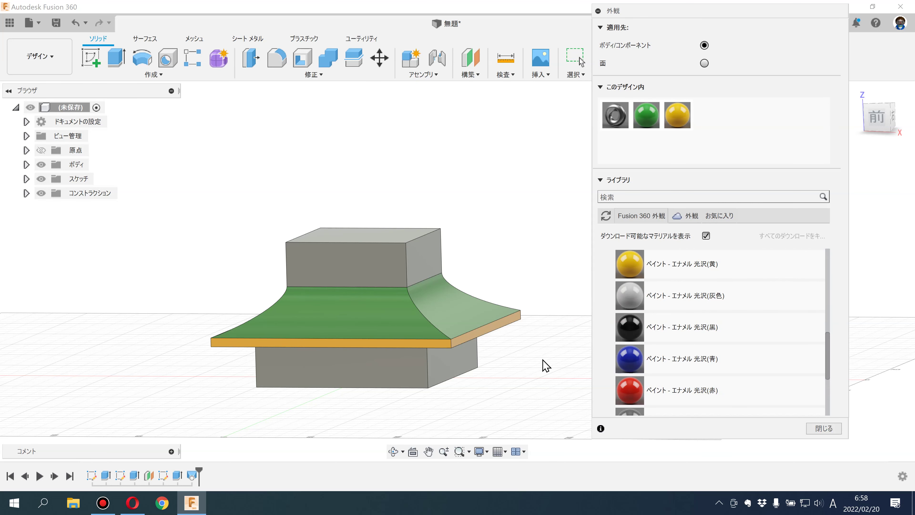
shift+middle_drag(542, 356, 536, 342)
mouse_move(629, 295)
mouse_down()
mouse_move(468, 358)
mouse_move(592, 321)
mouse_move(448, 267)
mouse_up()
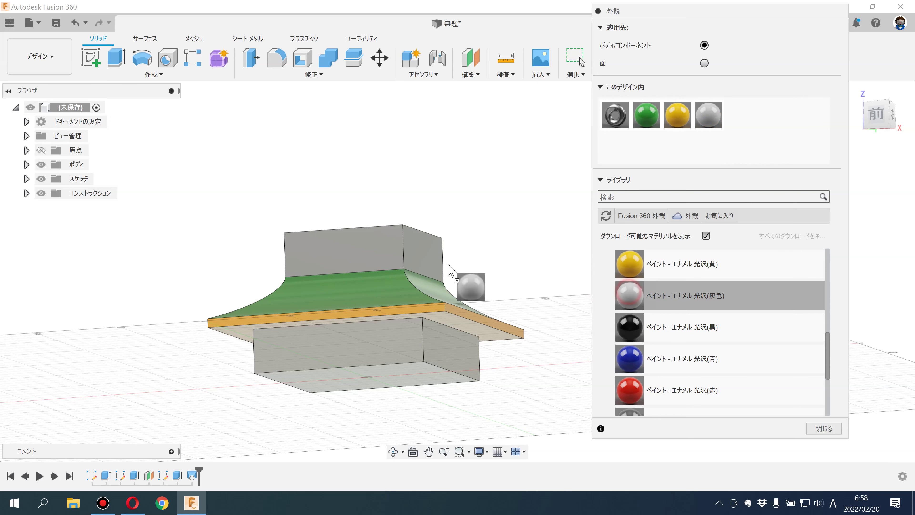
Step: Recolour the grey enamel to pale yellow and the yellow enamel to brown
double_click(700, 116)
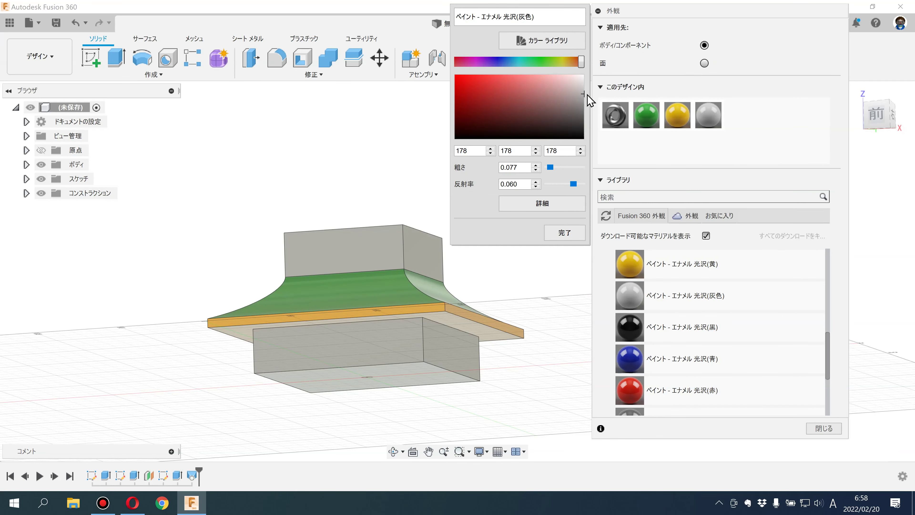
drag(575, 65, 570, 66)
drag(582, 97, 543, 79)
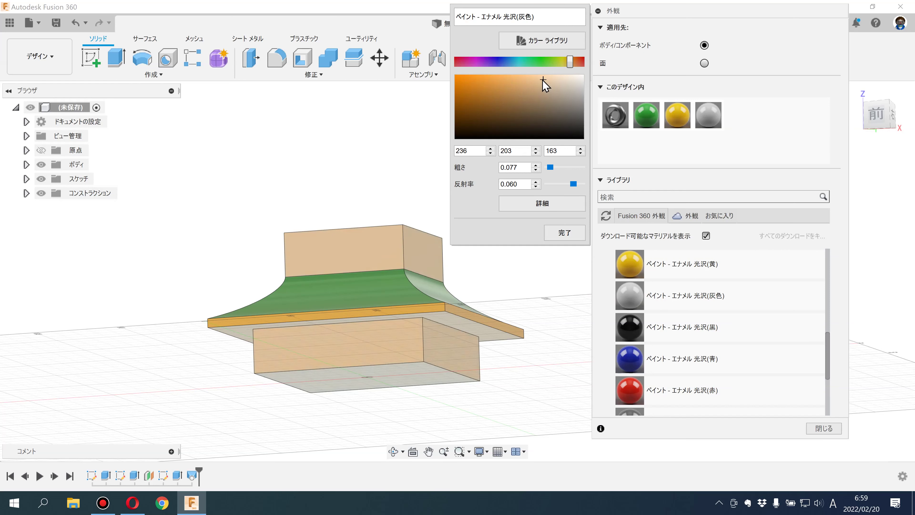
drag(567, 60, 563, 62)
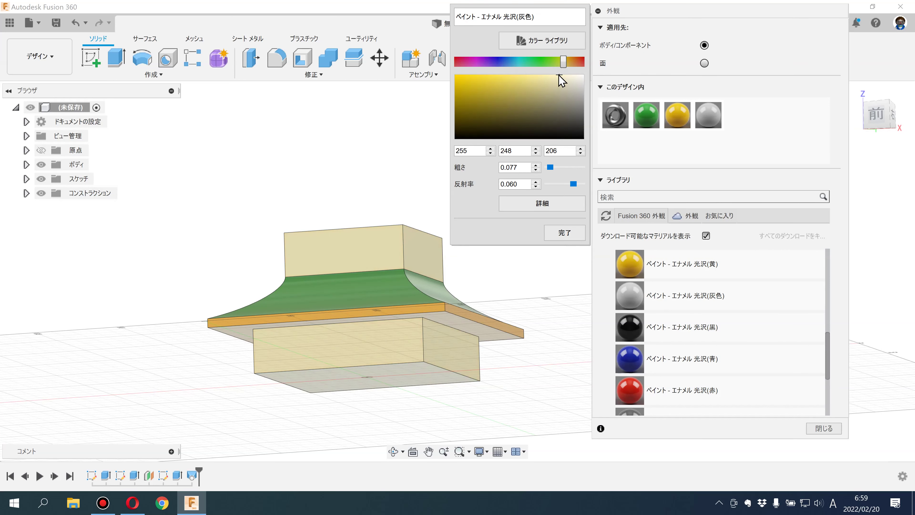
click(564, 232)
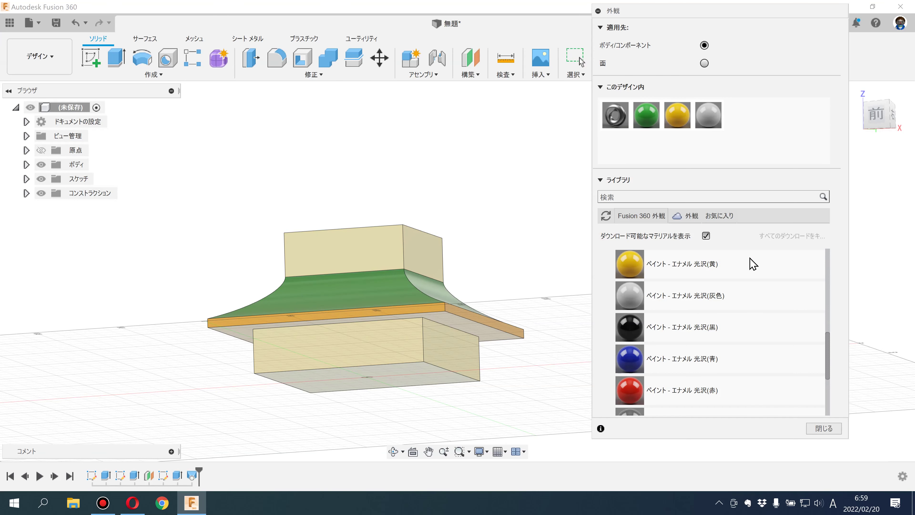
double_click(677, 114)
drag(477, 81, 464, 97)
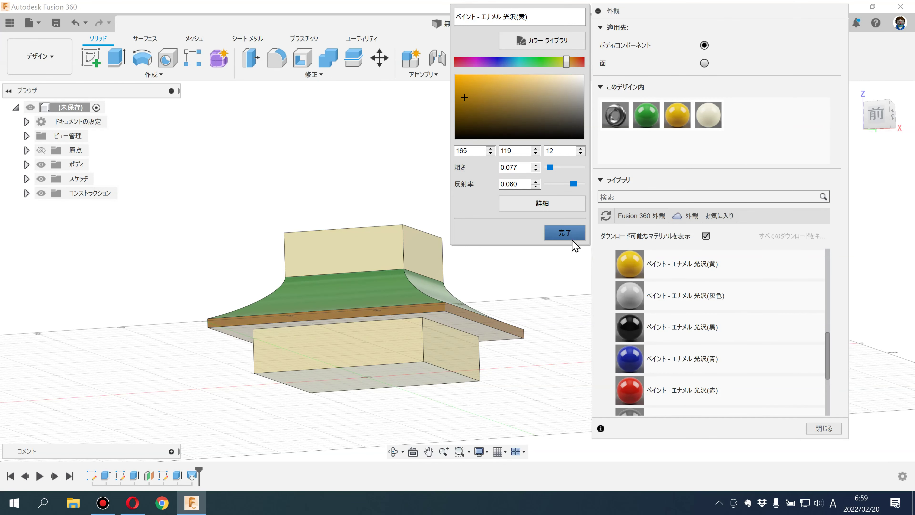
click(573, 240)
Step: Close the appearance settings and switch to the Render workspace
click(823, 428)
shift+middle_drag(680, 325, 682, 337)
click(40, 56)
click(43, 125)
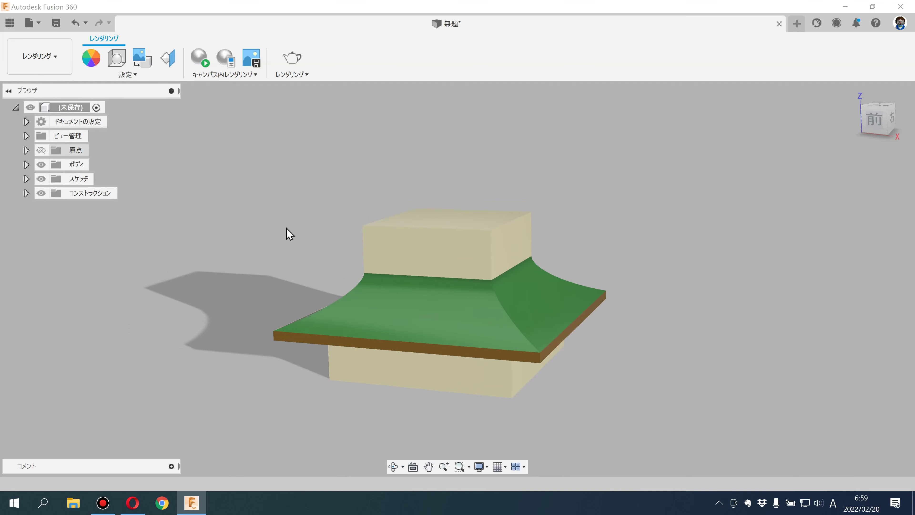
mouse_move(317, 251)
shift+middle_down()
mouse_move(329, 237)
mouse_move(322, 243)
mouse_move(339, 257)
shift+middle_up()
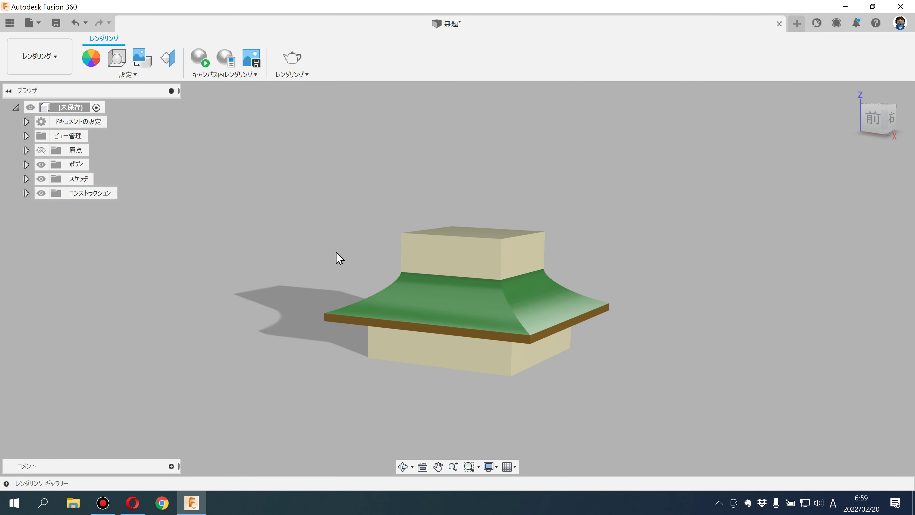
shift+middle_drag(334, 254, 331, 259)
mouse_move(876, 118)
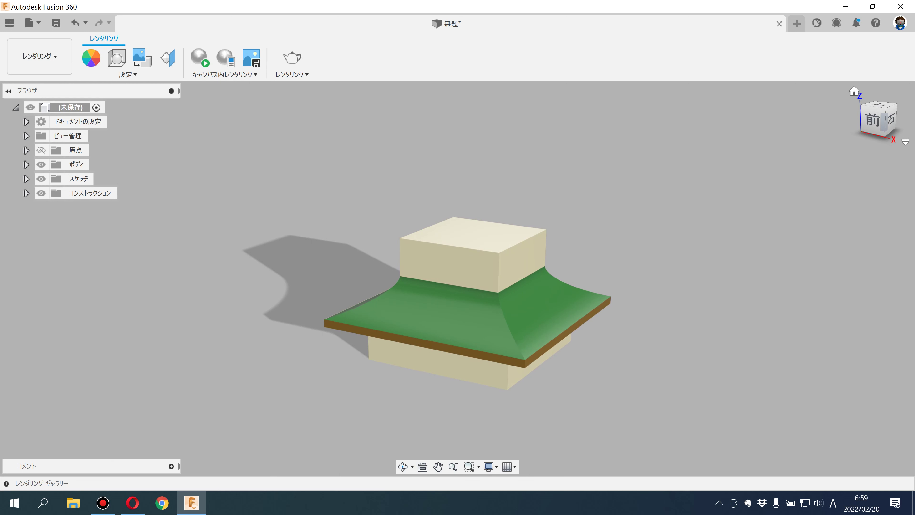
shift+middle_drag(639, 300, 639, 298)
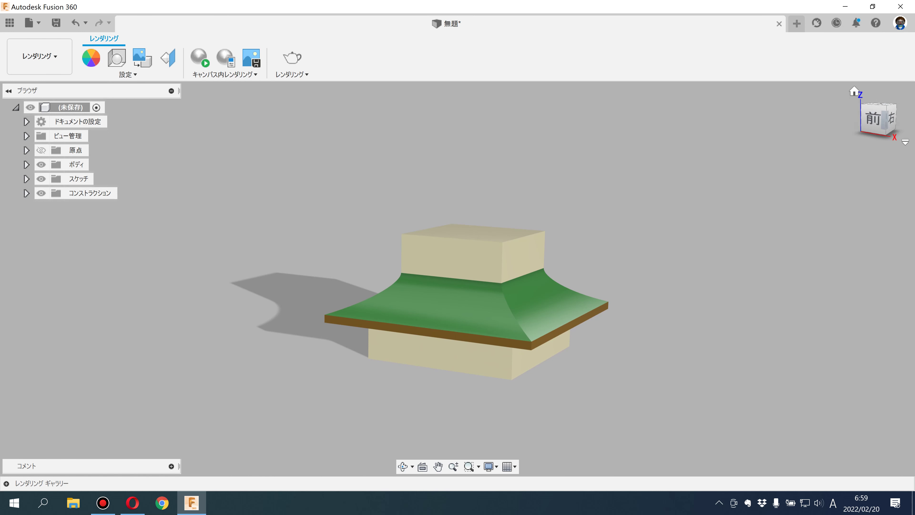
click(875, 125)
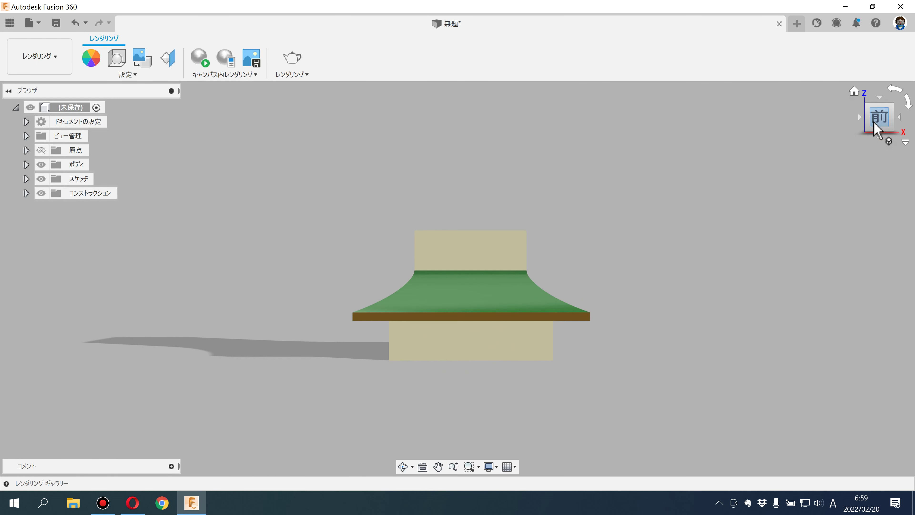
Step: Back in the Design workspace, change the offset plane's distance from 25 mm to 20 mm
click(38, 63)
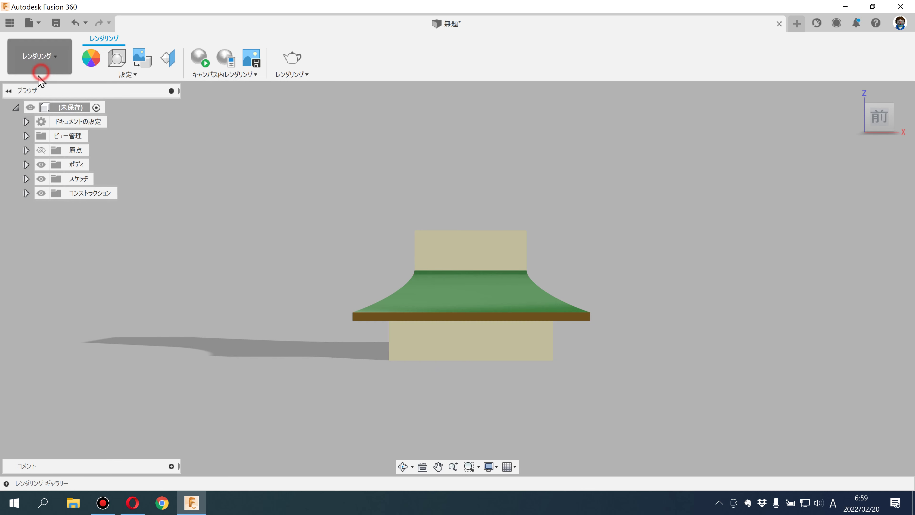
click(25, 87)
double_click(148, 475)
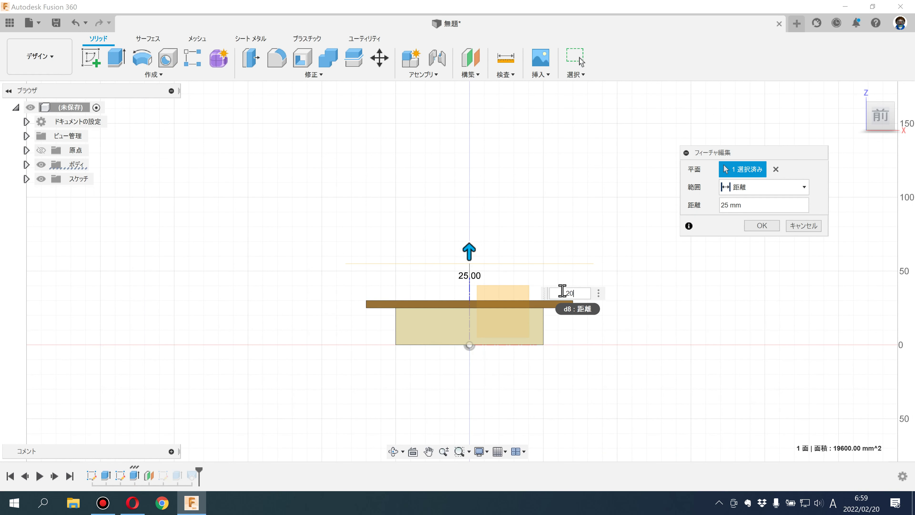
key(Return)
scroll(571, 288, down, 2)
scroll(570, 270, up, 3)
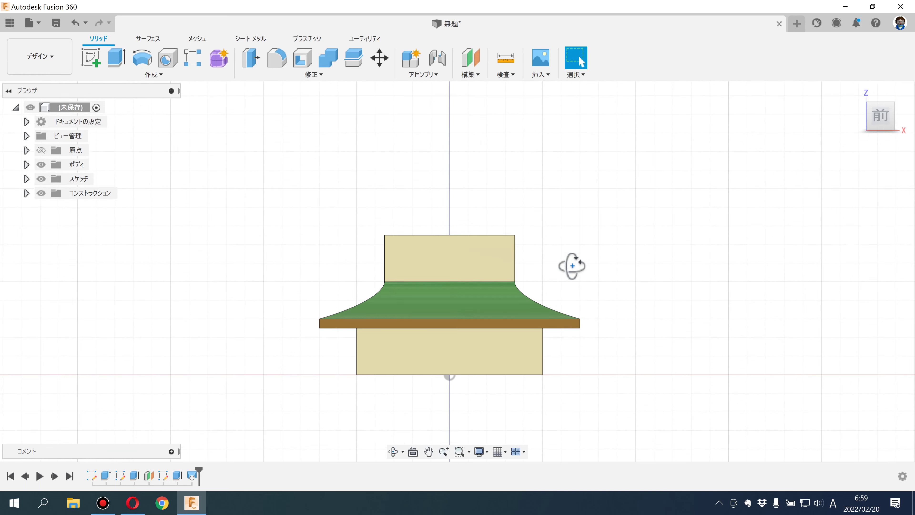
shift+middle_drag(572, 265, 563, 275)
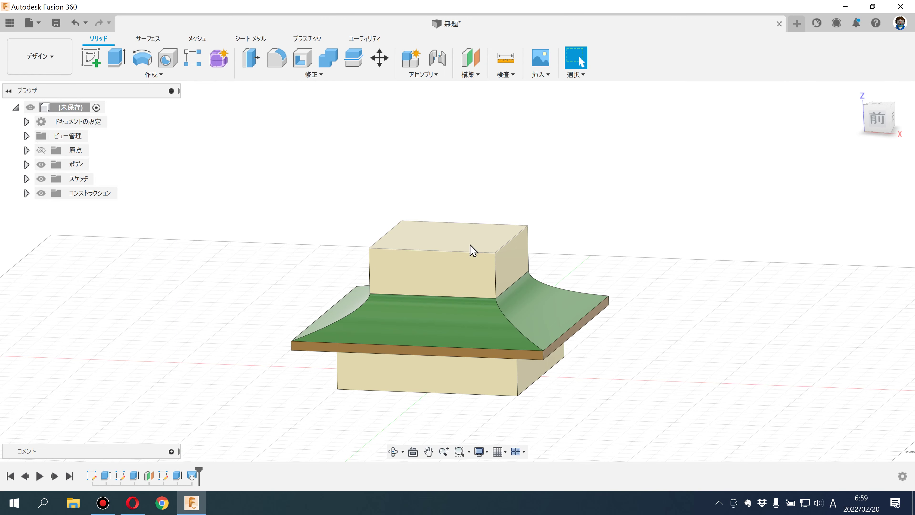
mouse_move(484, 320)
shift+middle_down()
mouse_move(484, 279)
mouse_move(484, 331)
mouse_move(459, 348)
shift+middle_up()
Step: Change the roof outline's 20 mm inset to 15 mm and finish the sketch
double_click(119, 476)
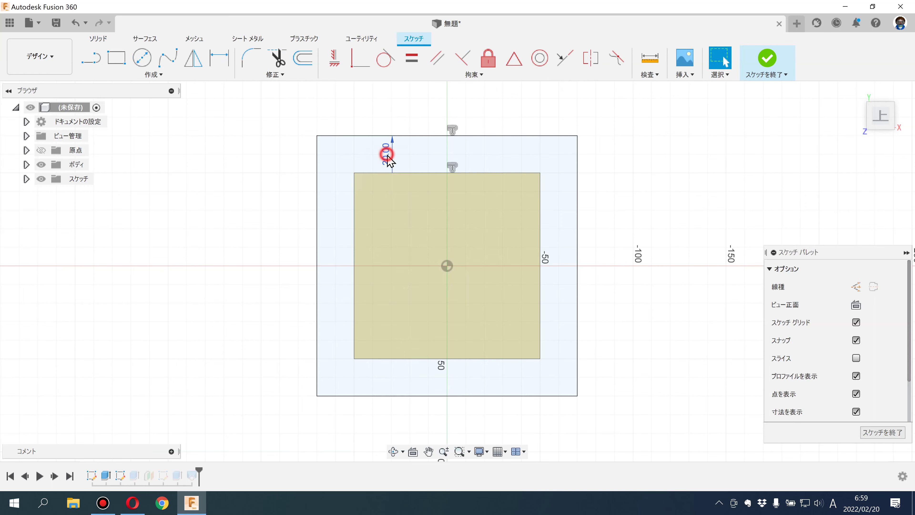
double_click(387, 154)
text(5)
key(Return)
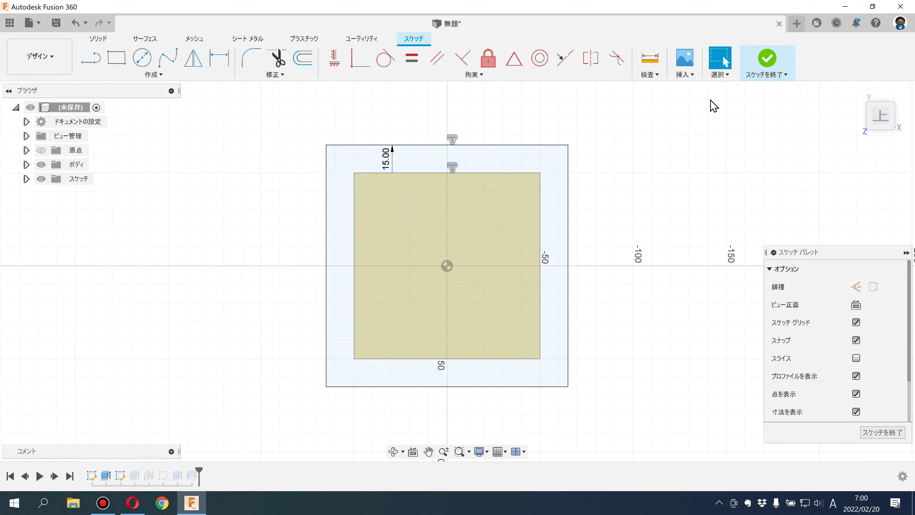
click(770, 60)
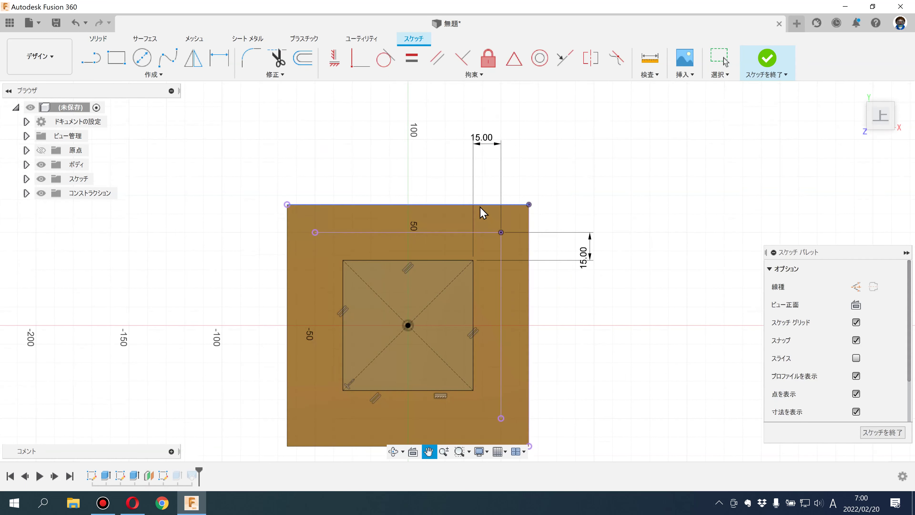
Step: Change the upper box's horizontal and vertical 15 mm gaps to 10 mm and finish the sketch
double_click(486, 144)
text(10)
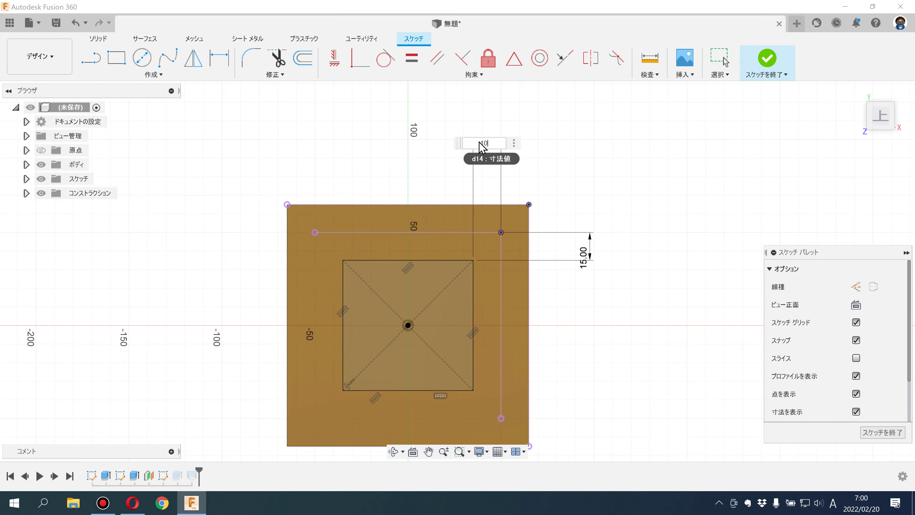
key(Return)
double_click(584, 257)
text(10)
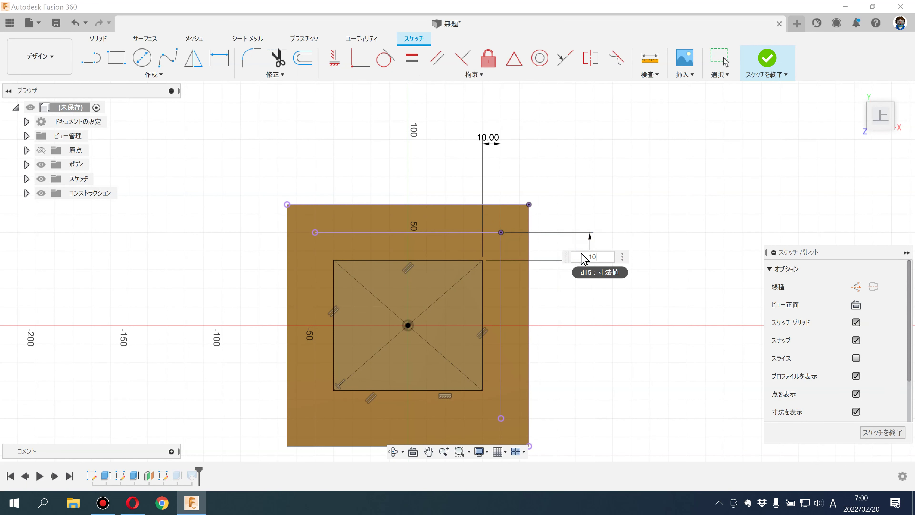
key(Return)
click(766, 61)
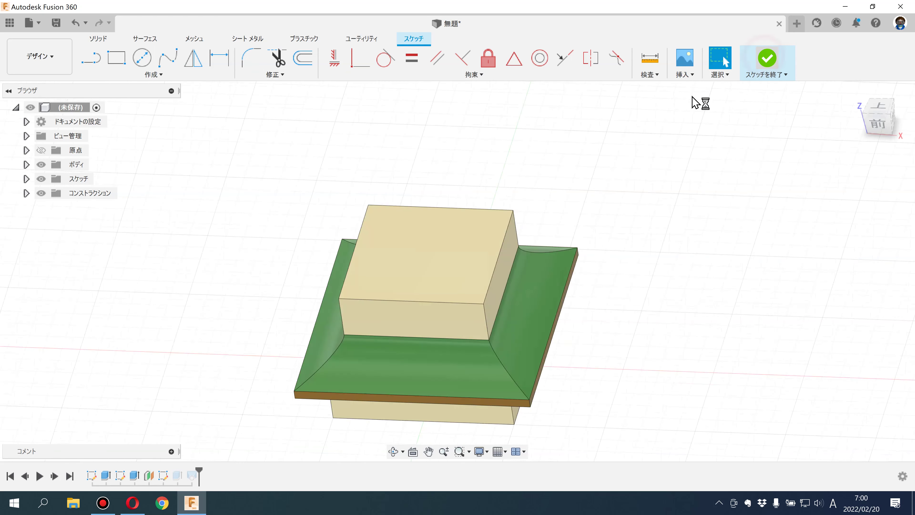
shift+middle_drag(674, 168, 506, 239)
Step: Sketch a centre rectangle on the upper block's top face, cornered at the block's corner
click(470, 238)
click(90, 59)
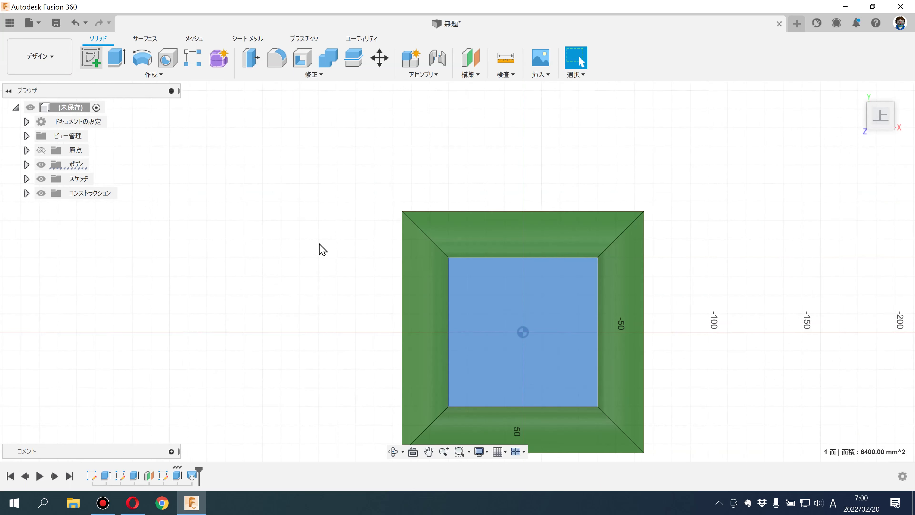
click(147, 78)
mouse_move(102, 100)
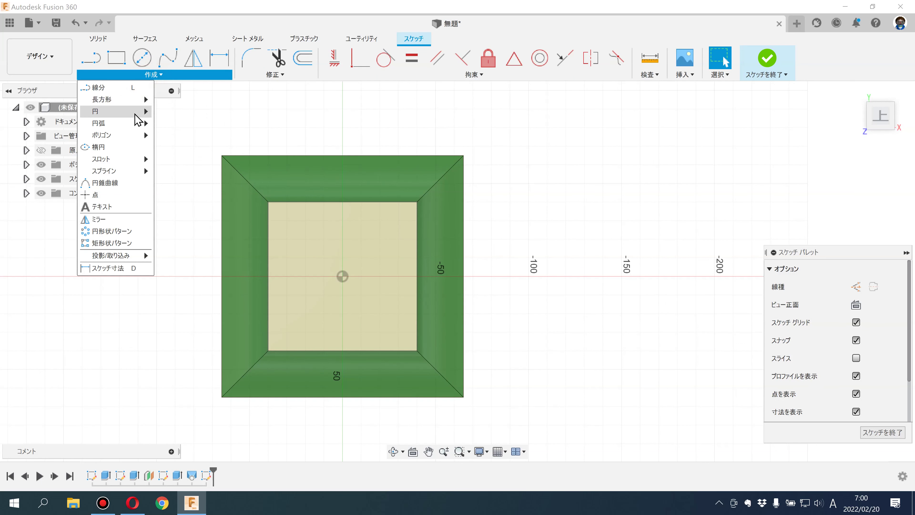
click(196, 129)
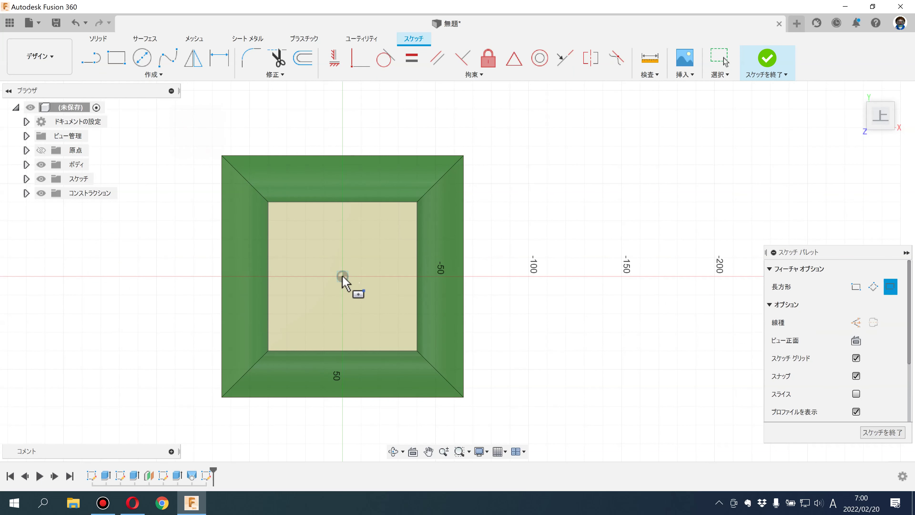
click(342, 276)
click(434, 361)
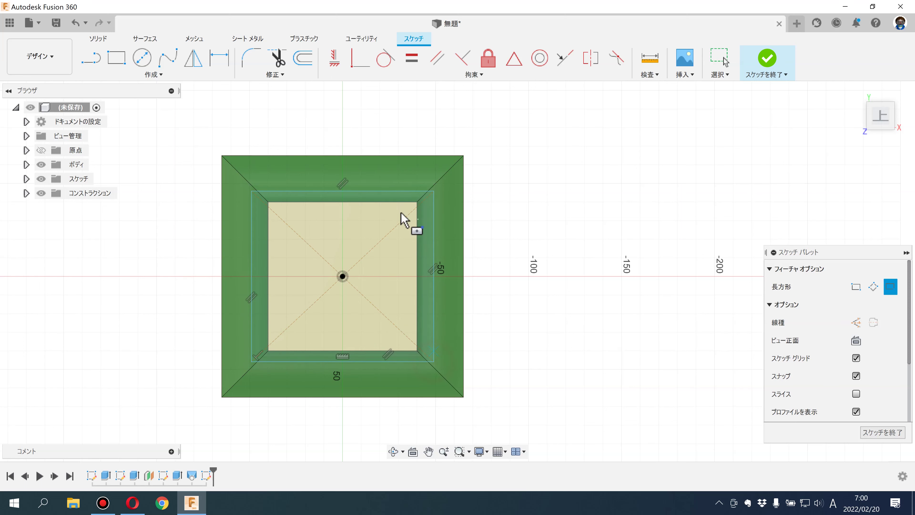
click(219, 58)
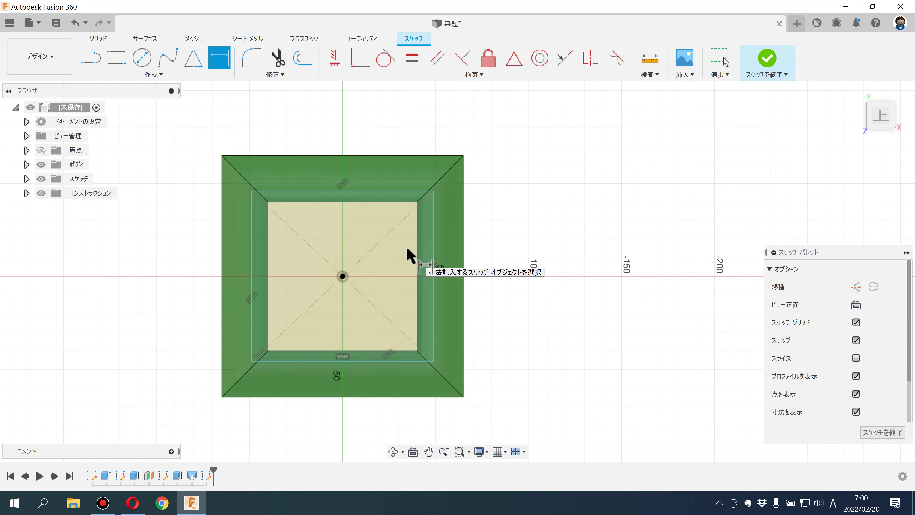
key(Escape)
Step: Offset the square 10 mm outward and finish the sketch
click(303, 58)
click(301, 204)
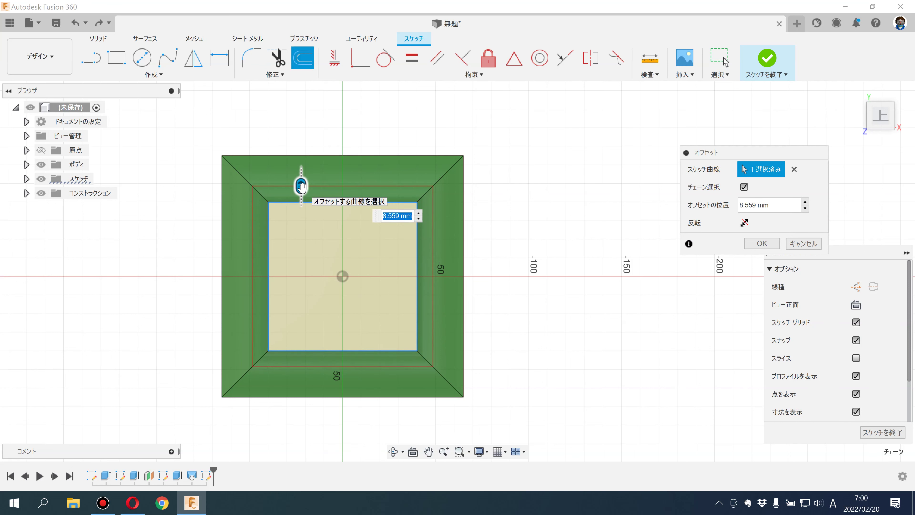
key(Return)
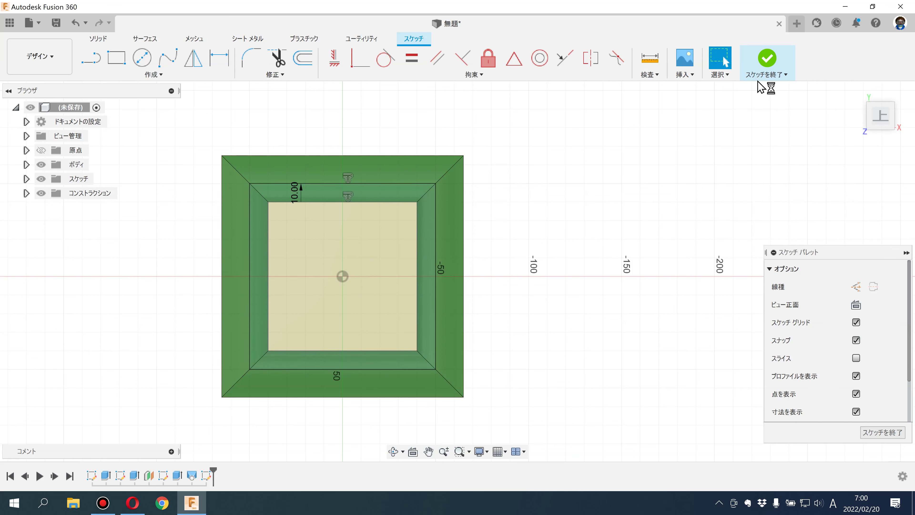
click(766, 60)
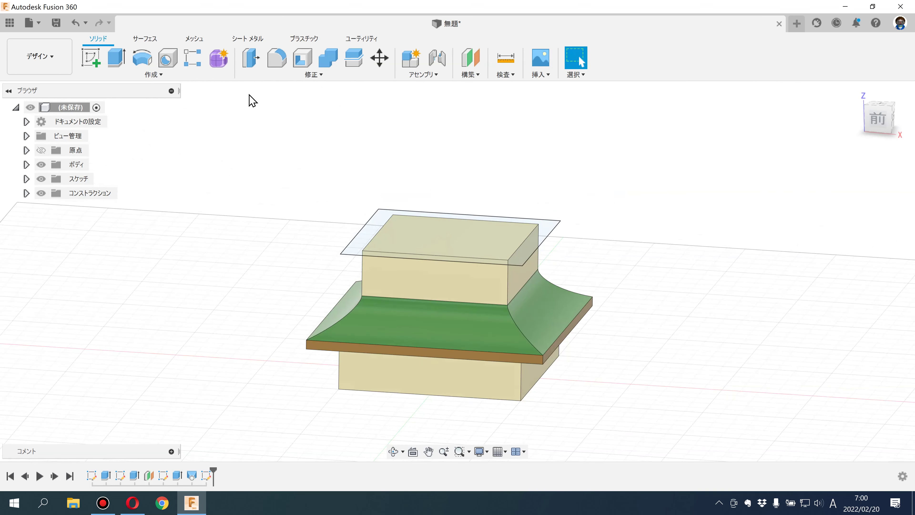
Step: Extrude both the inner square and outer ring 5 mm as a new body
click(116, 58)
click(396, 257)
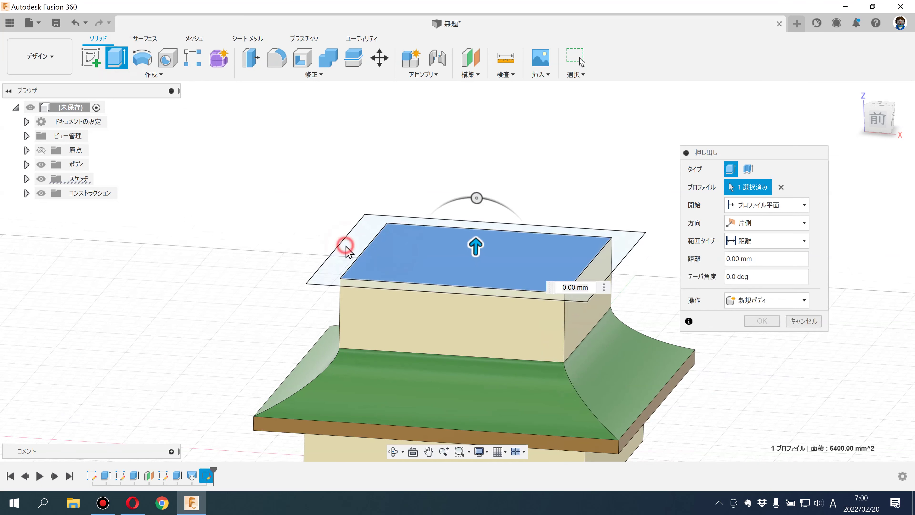
click(347, 249)
drag(440, 269, 465, 267)
text(5)
key(Return)
click(735, 300)
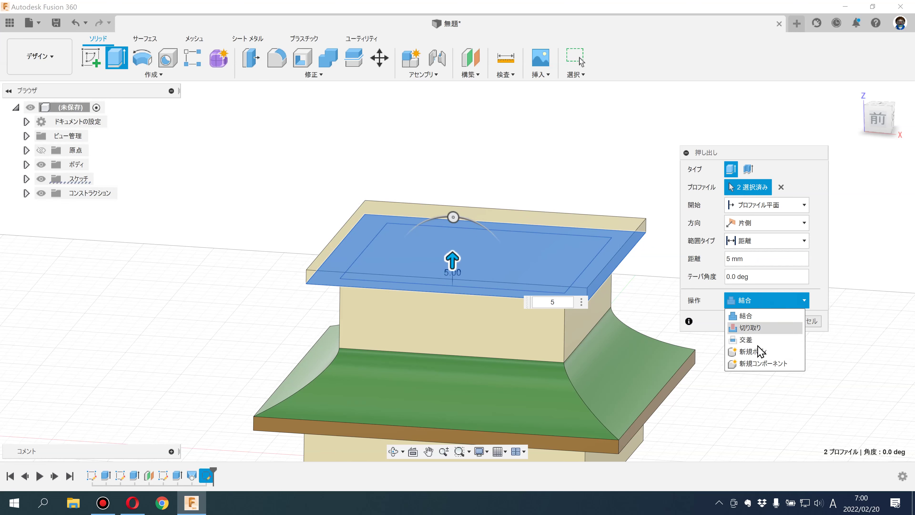
click(753, 351)
click(761, 321)
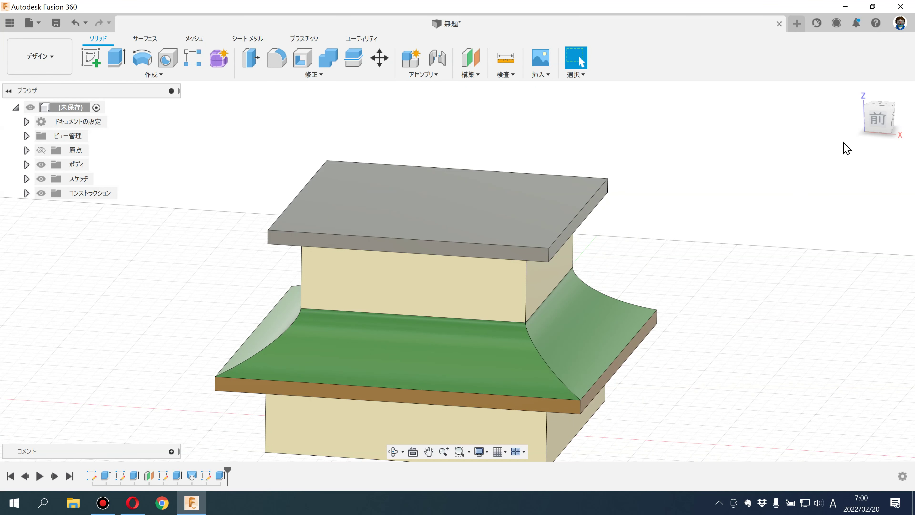
click(877, 119)
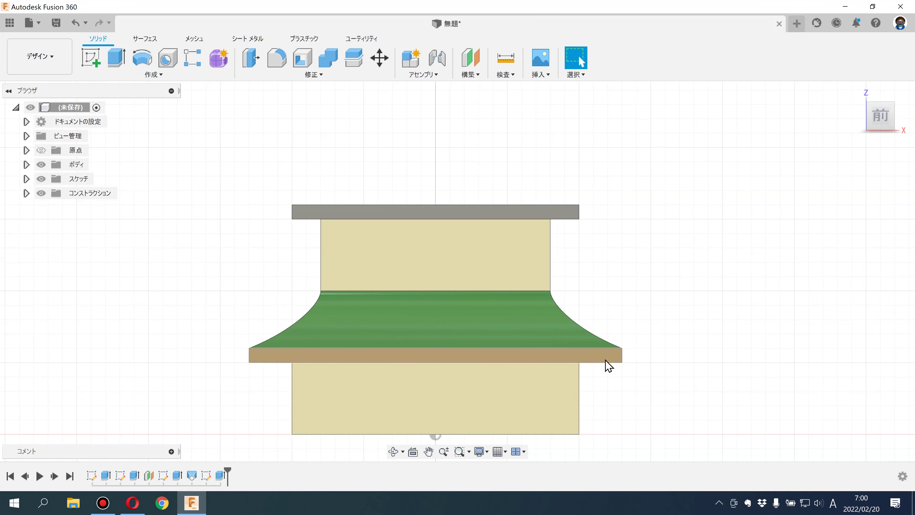
Step: Reduce the extrusion distances of the eave slab and the top plate to make them thinner
double_click(133, 475)
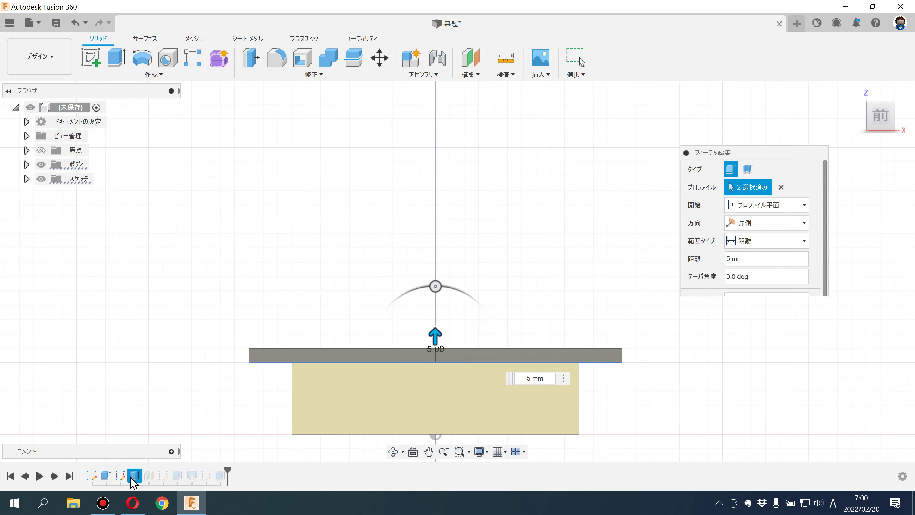
key(Return)
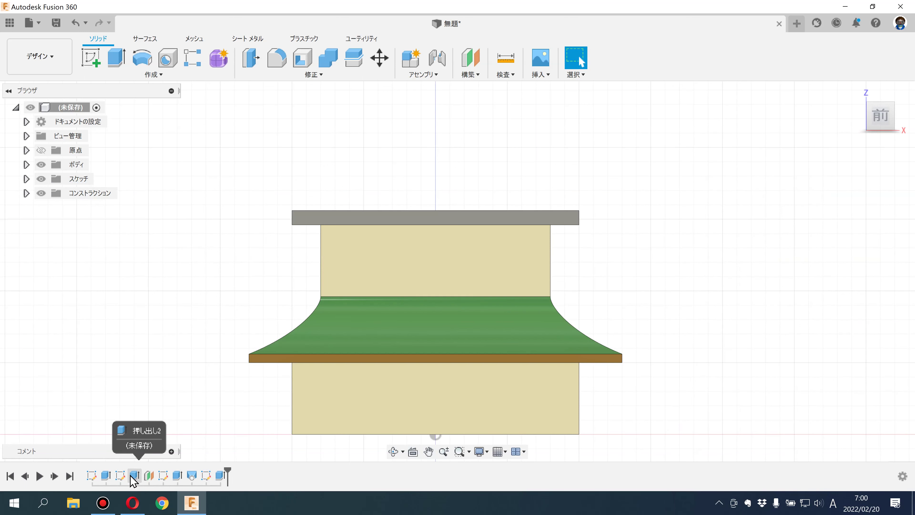
double_click(220, 477)
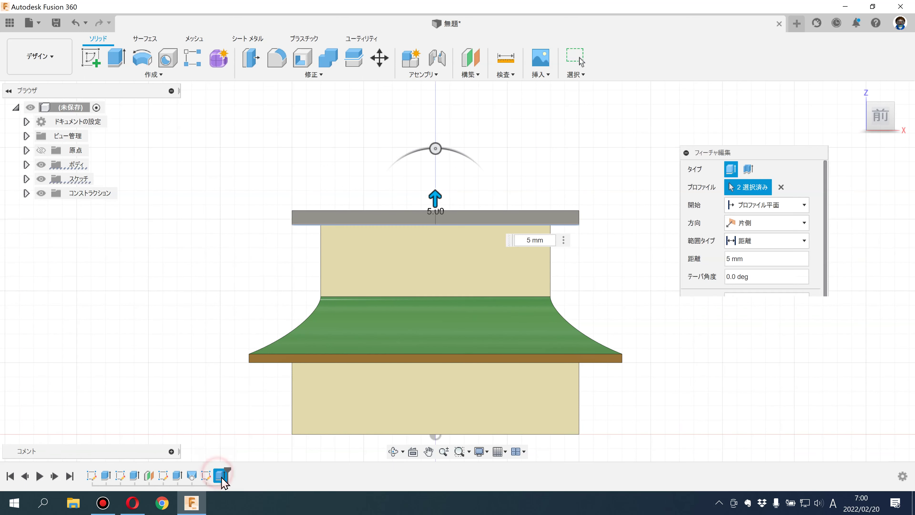
key(Return)
scroll(639, 323, down, 2)
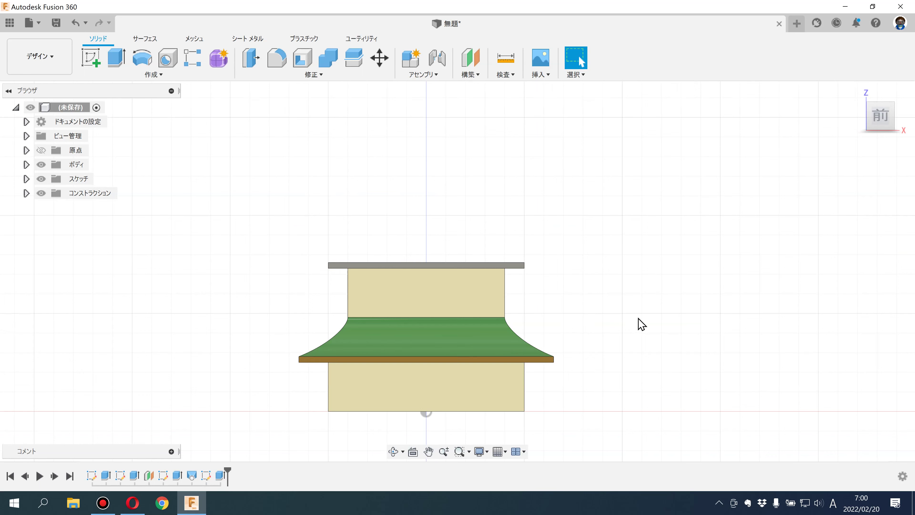
shift+middle_drag(640, 323, 616, 336)
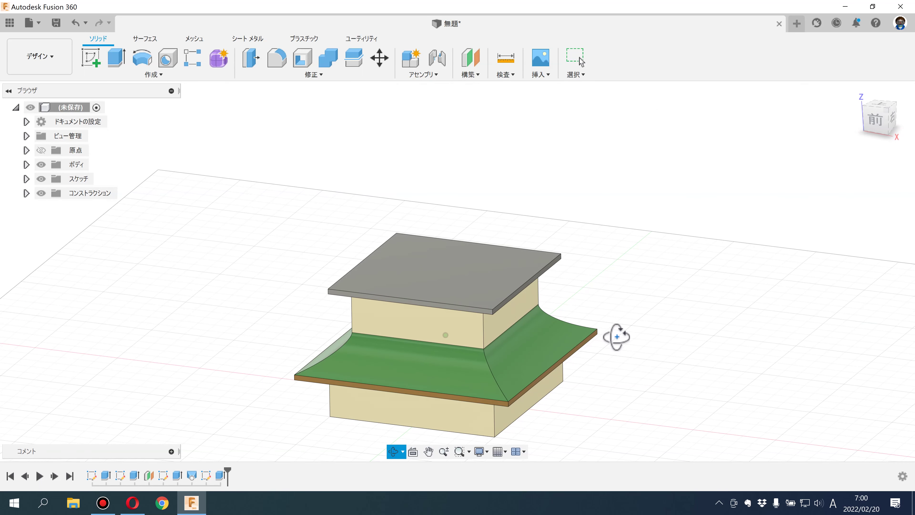
Step: Paint the top plate with the same brown appearance as the eave band
click(319, 76)
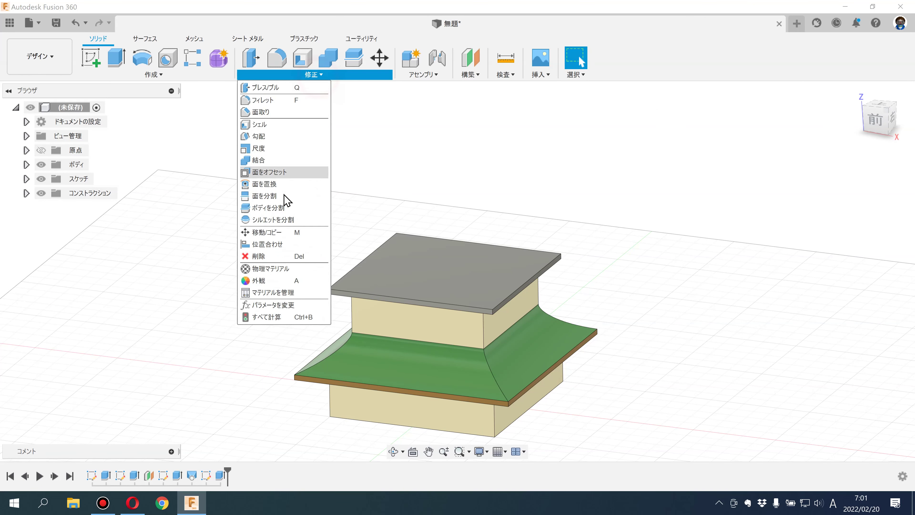
click(265, 255)
click(791, 230)
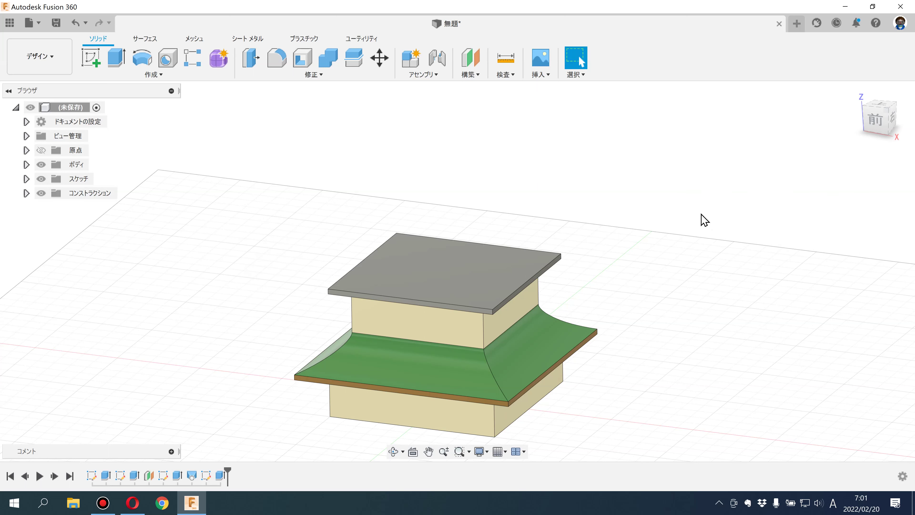
key(a)
drag(615, 115, 490, 307)
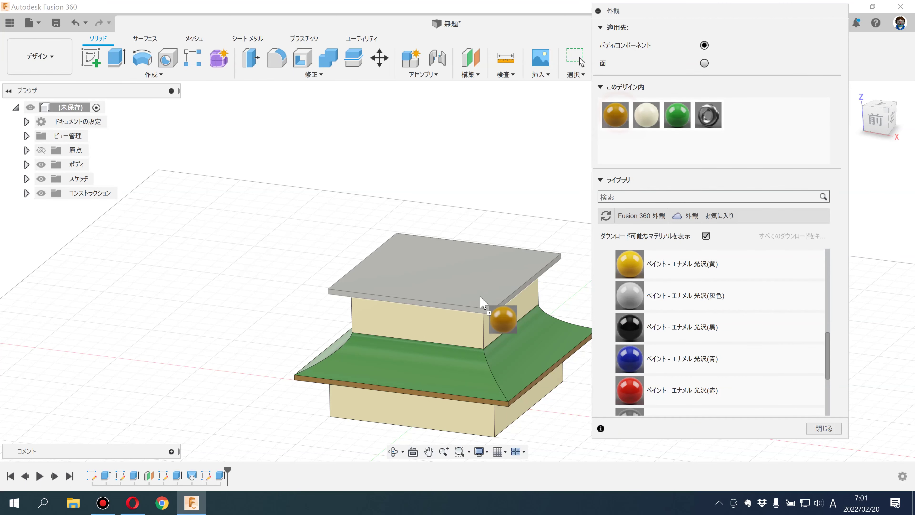
click(824, 428)
click(468, 74)
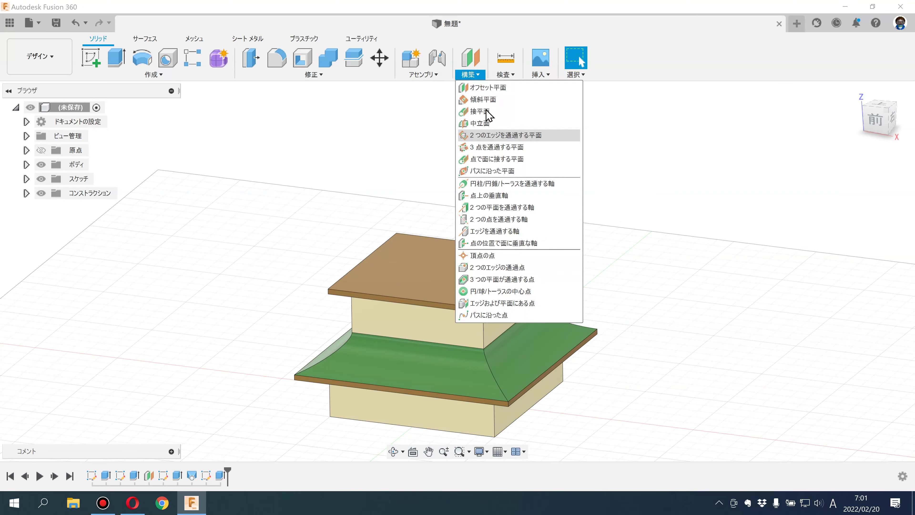
Step: Create an offset construction plane raised above the top plate
click(487, 87)
click(436, 262)
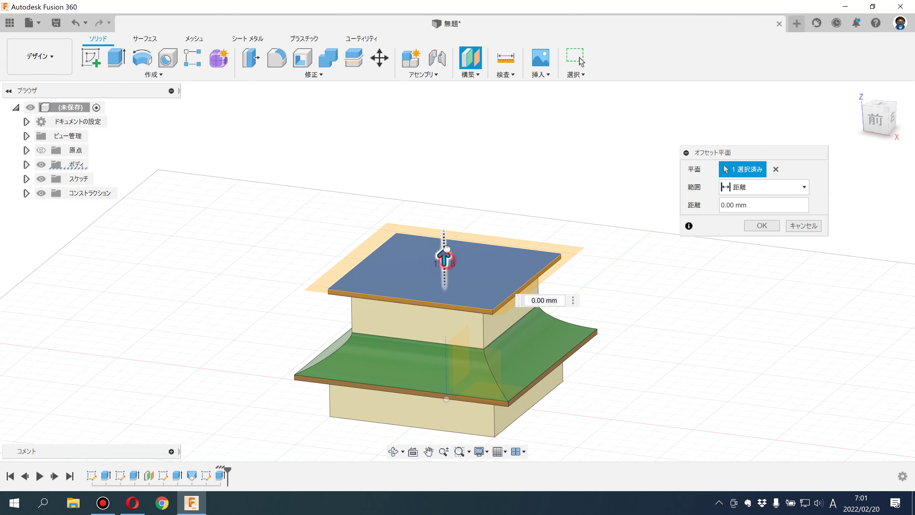
drag(443, 260, 455, 242)
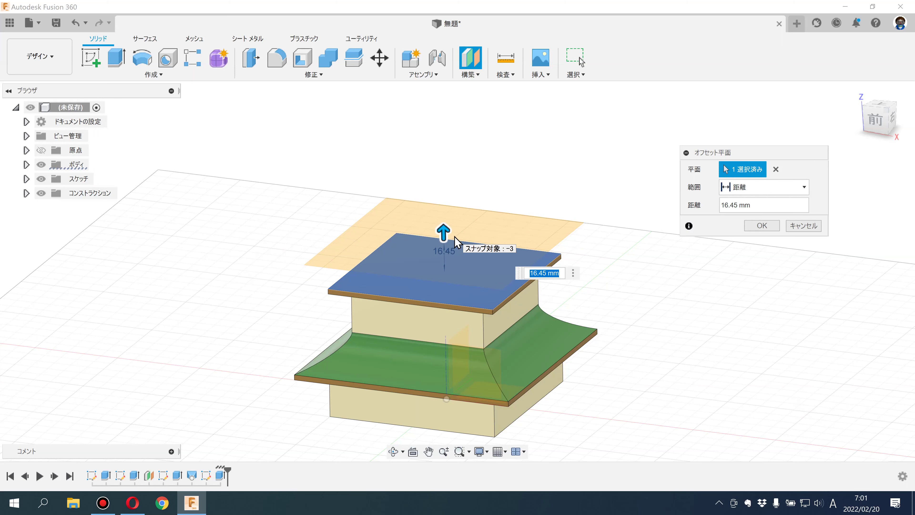
key(Return)
mouse_move(571, 203)
shift+middle_down()
mouse_move(644, 194)
mouse_move(643, 204)
shift+middle_up()
Step: In wireframe view, sketch a centre rectangle on the offset plane at the origin
click(467, 231)
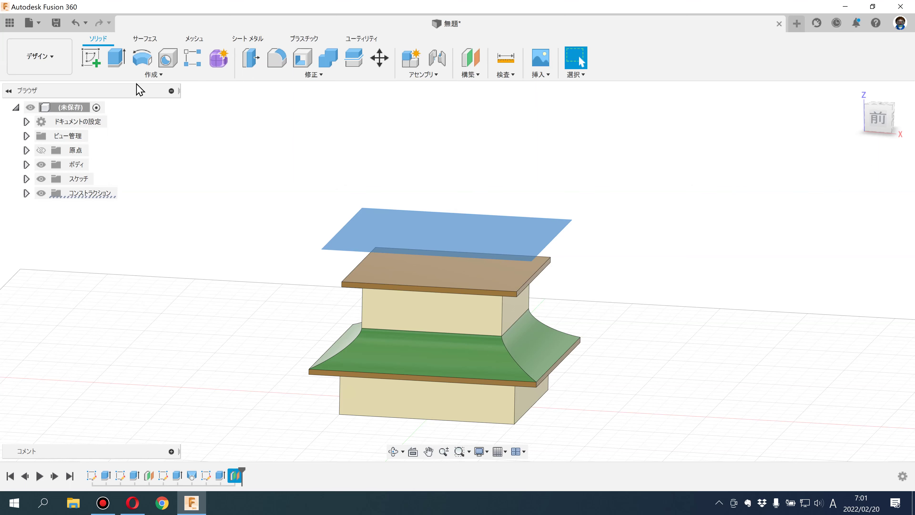
click(90, 57)
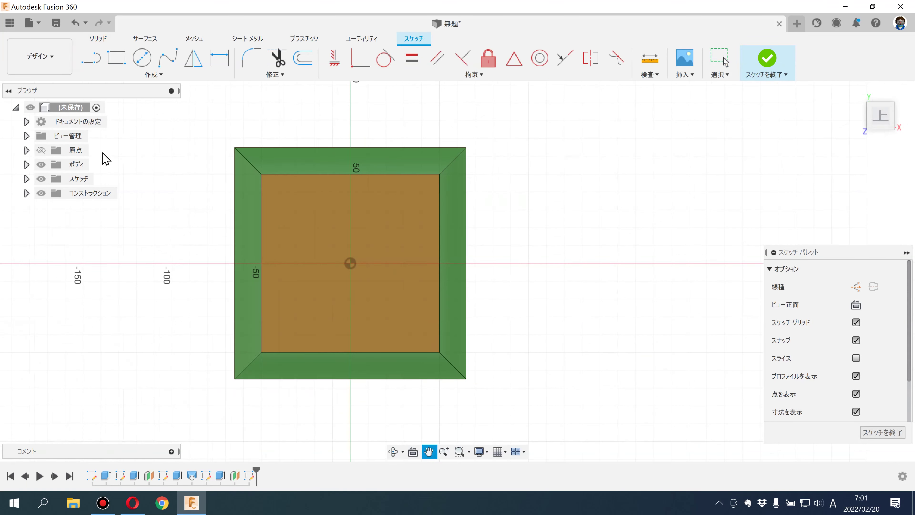
click(480, 451)
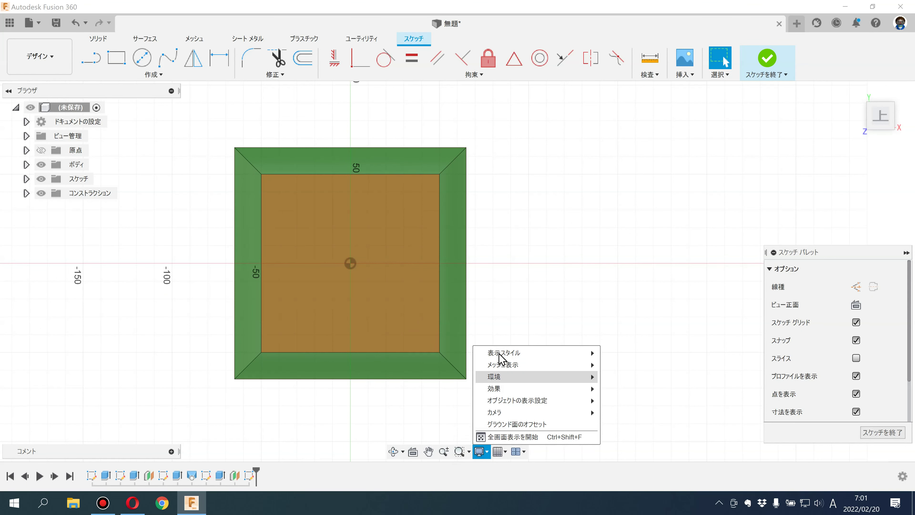
click(609, 380)
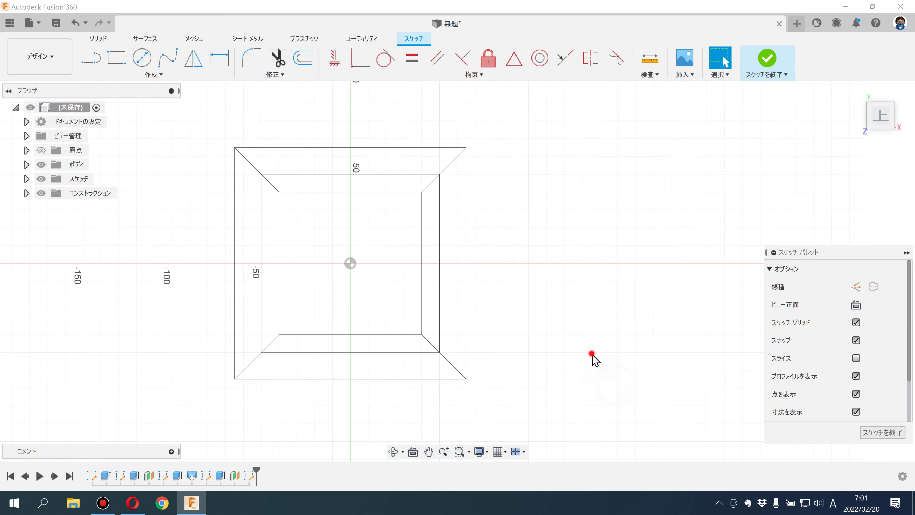
click(151, 75)
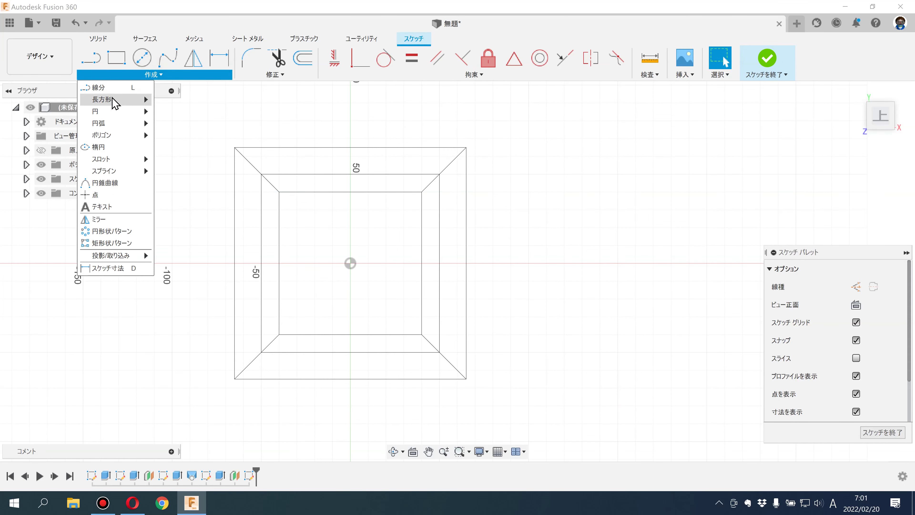
click(166, 122)
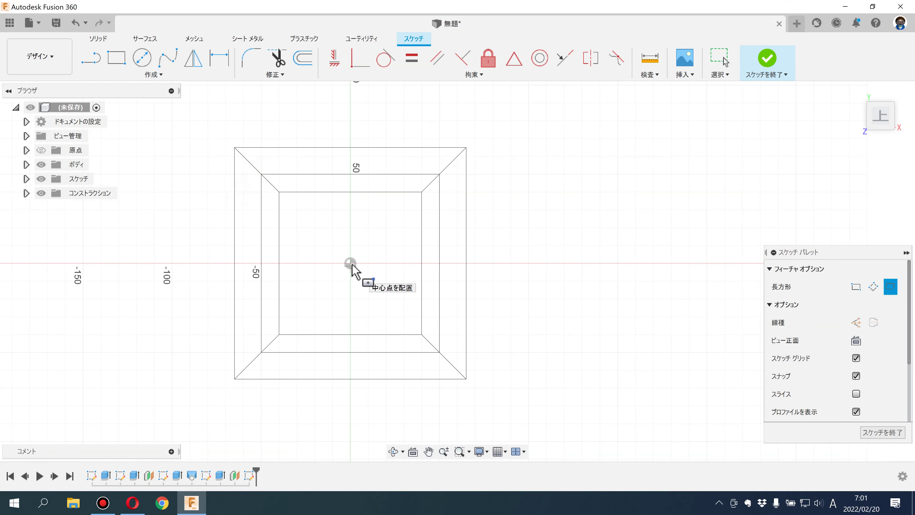
click(350, 263)
click(401, 313)
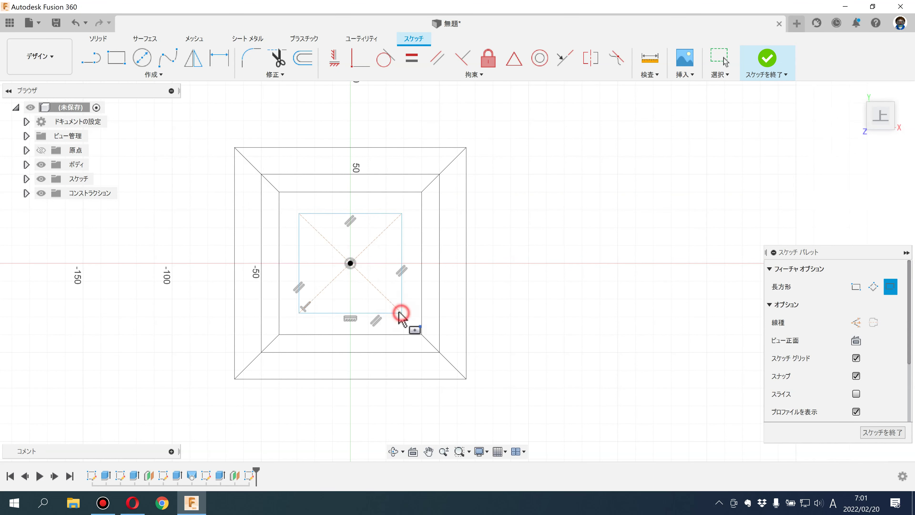
Step: Constrain the rectangle with 10 mm horizontal and vertical offset dimensions and finish the sketch
click(420, 227)
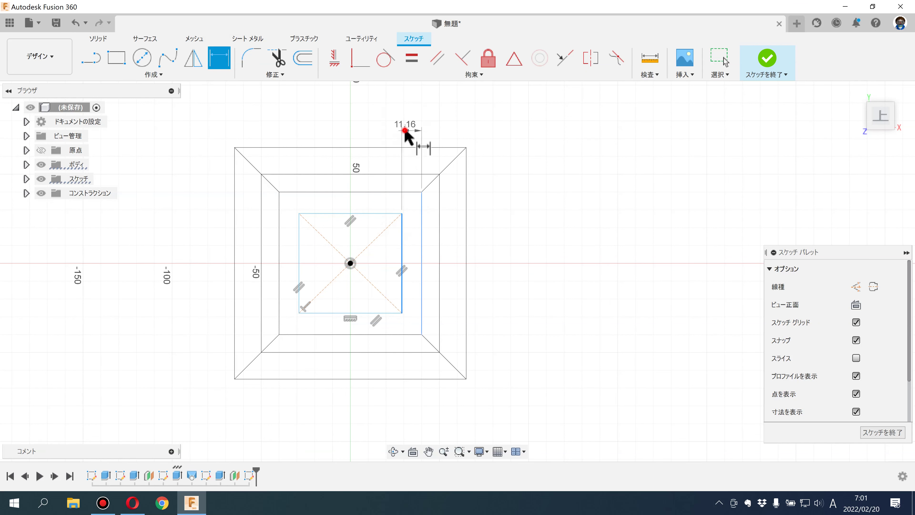
click(408, 135)
text(10)
key(Return)
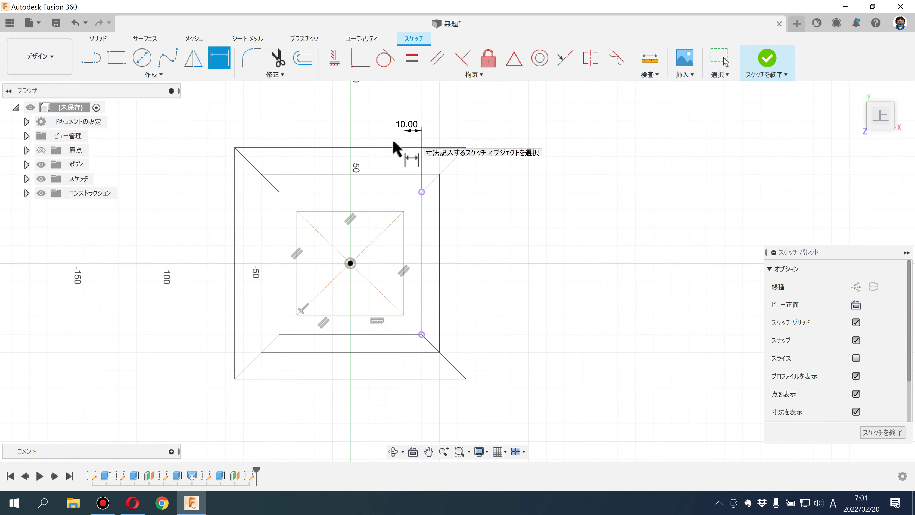
click(338, 193)
click(337, 212)
click(493, 207)
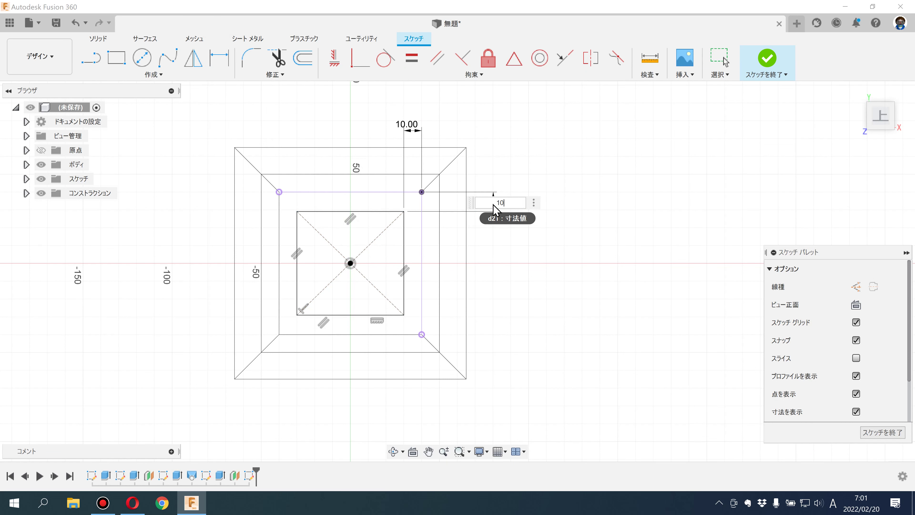
key(Return)
click(770, 67)
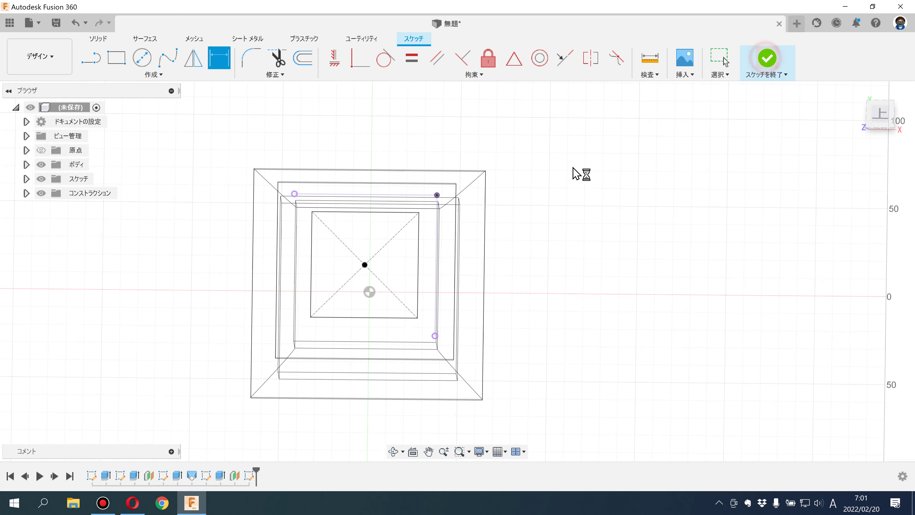
click(479, 453)
mouse_move(536, 352)
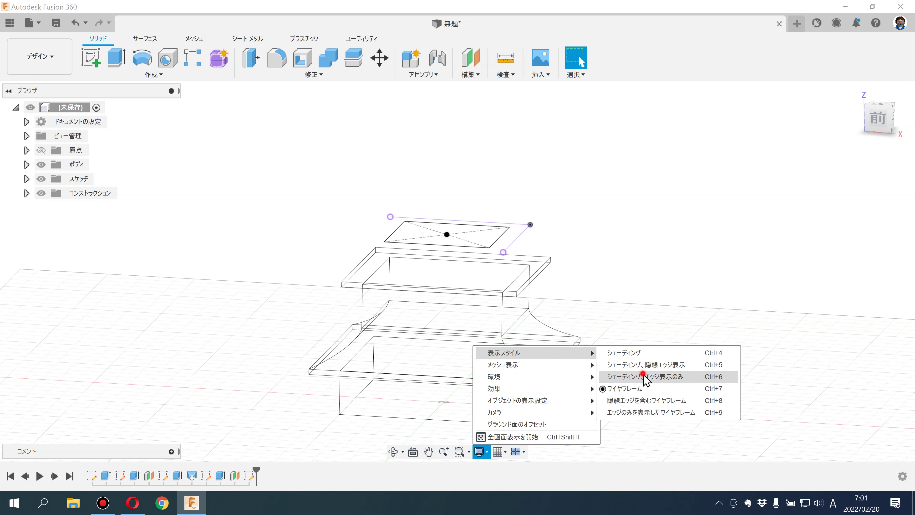
Step: With shaded visible-edges display, extrude the rectangle into a block and set its height to 25 mm
click(645, 376)
click(116, 58)
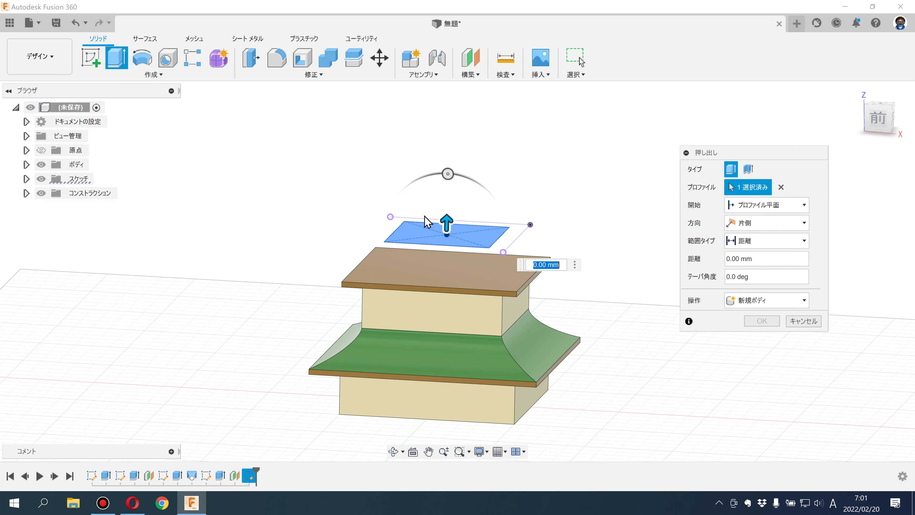
text(0)
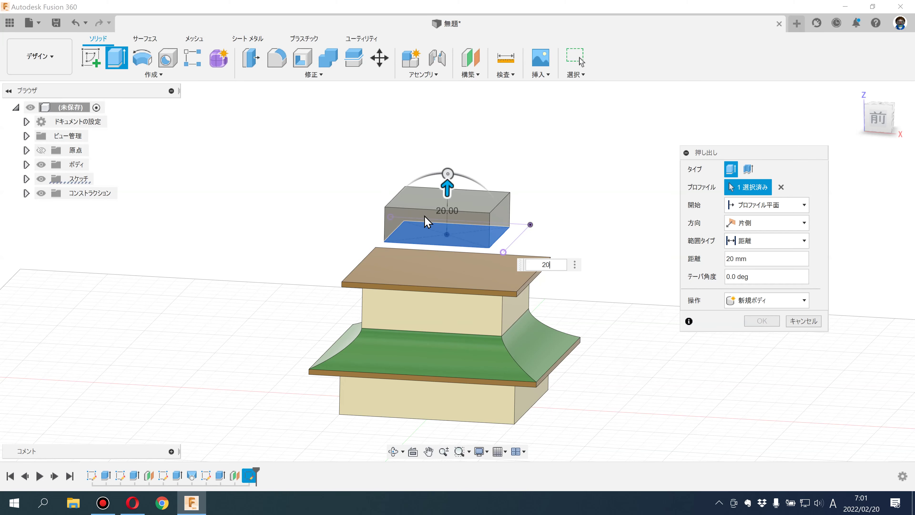
key(Return)
key(Return)
double_click(105, 476)
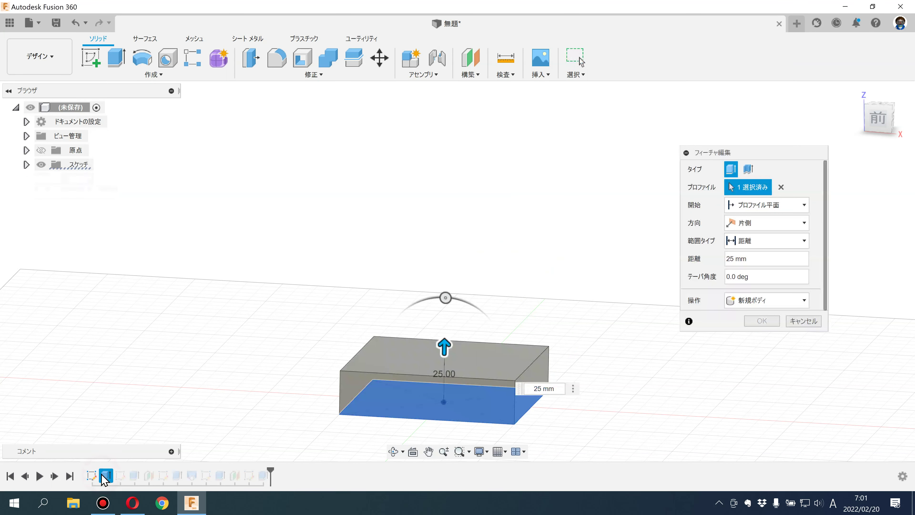
click(805, 325)
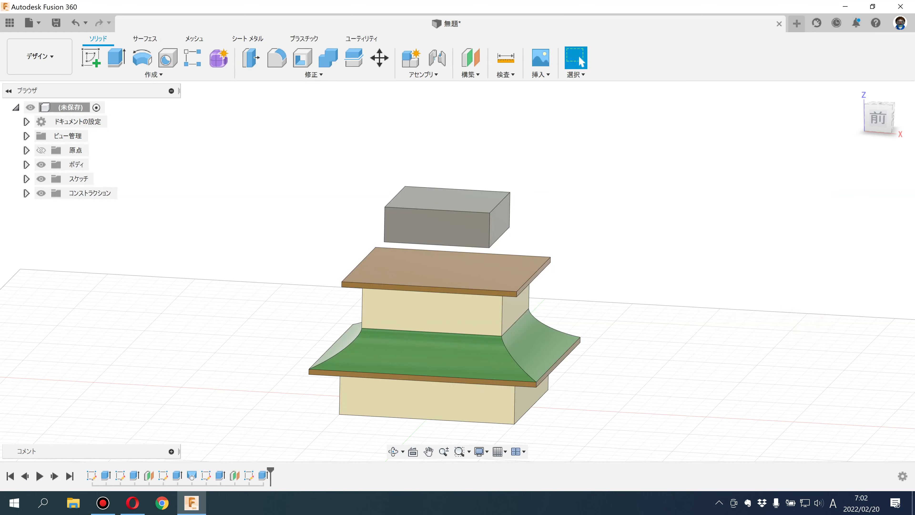
click(886, 126)
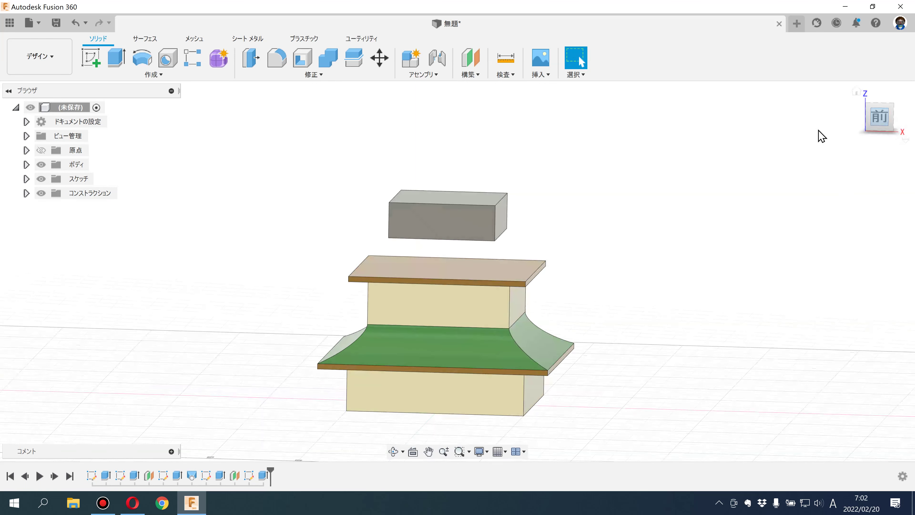
double_click(266, 475)
key(Return)
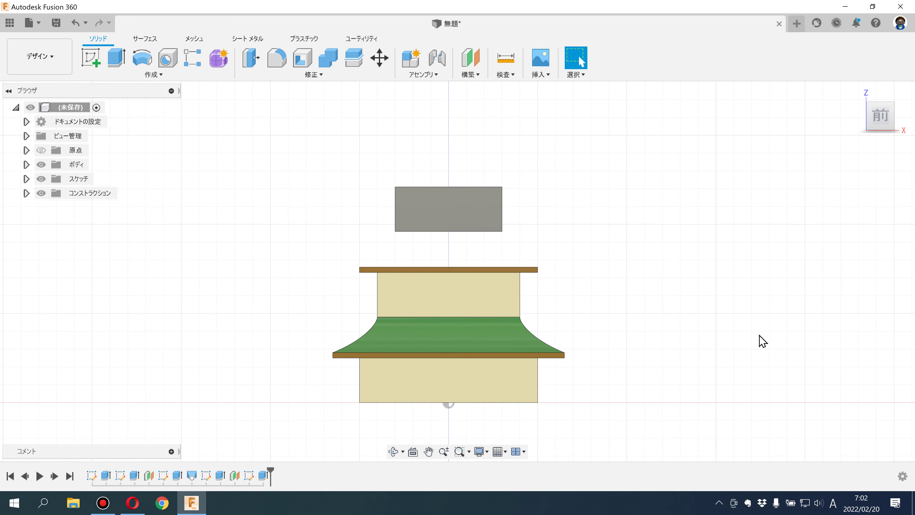
Step: Give the top block the cream wall appearance
shift+middle_drag(763, 340, 715, 357)
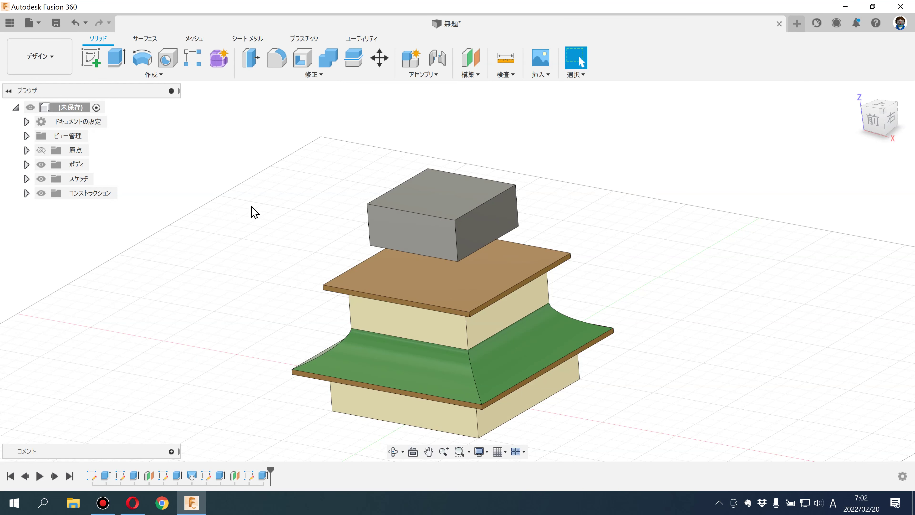
click(312, 74)
click(271, 280)
key(a)
drag(616, 119, 467, 239)
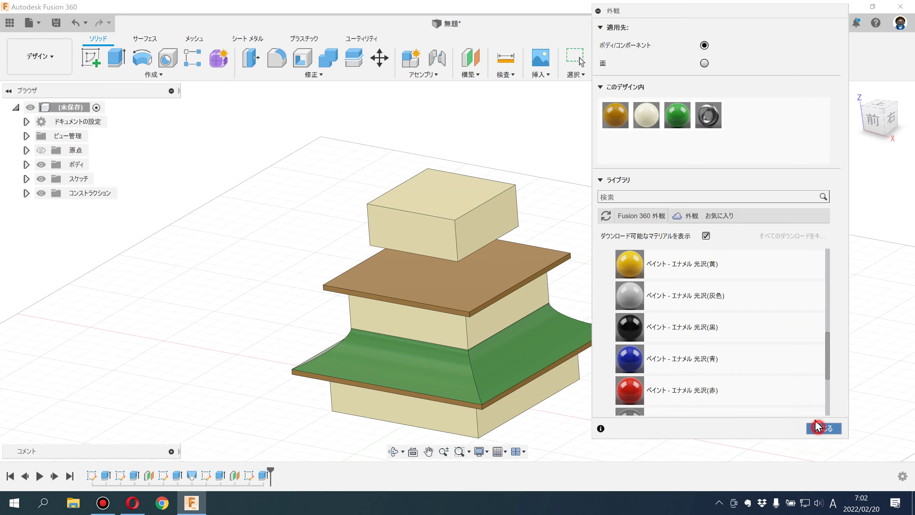
click(817, 428)
click(117, 75)
click(99, 172)
mouse_move(453, 260)
shift+middle_down()
mouse_move(431, 219)
mouse_move(363, 236)
shift+middle_up()
Step: Add the block's base as the second loft profile and make the loft a new body
click(431, 220)
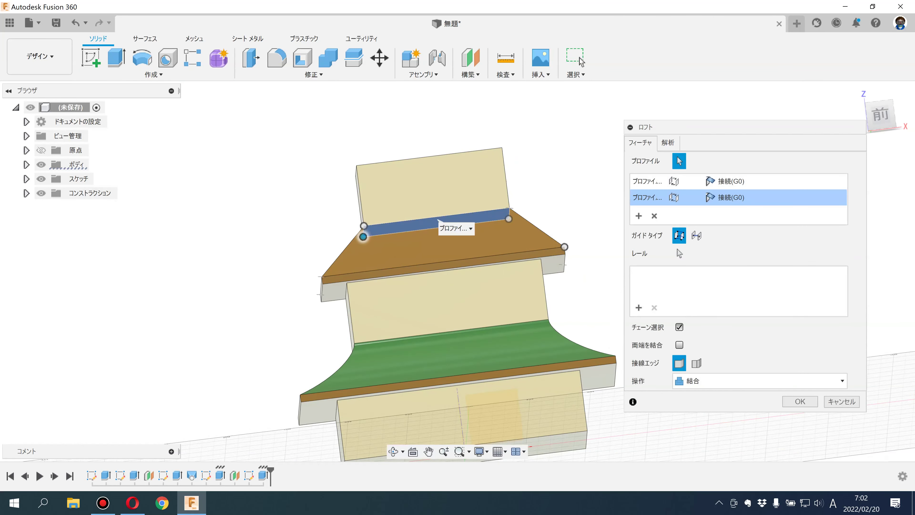
click(879, 116)
click(725, 381)
click(706, 432)
Step: Give the loft a tangent (G1) end at the block with weight 0.3 and create the upper roof
scroll(562, 235, up, 4)
click(734, 197)
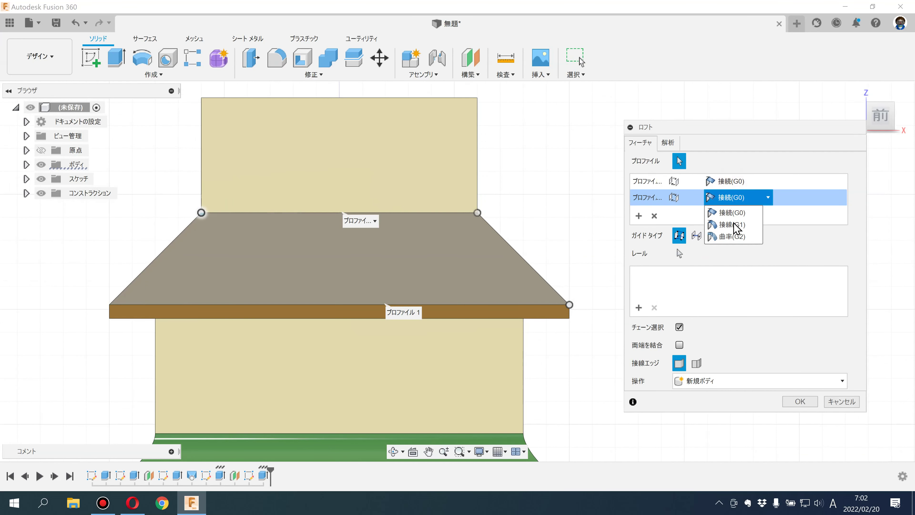
click(732, 234)
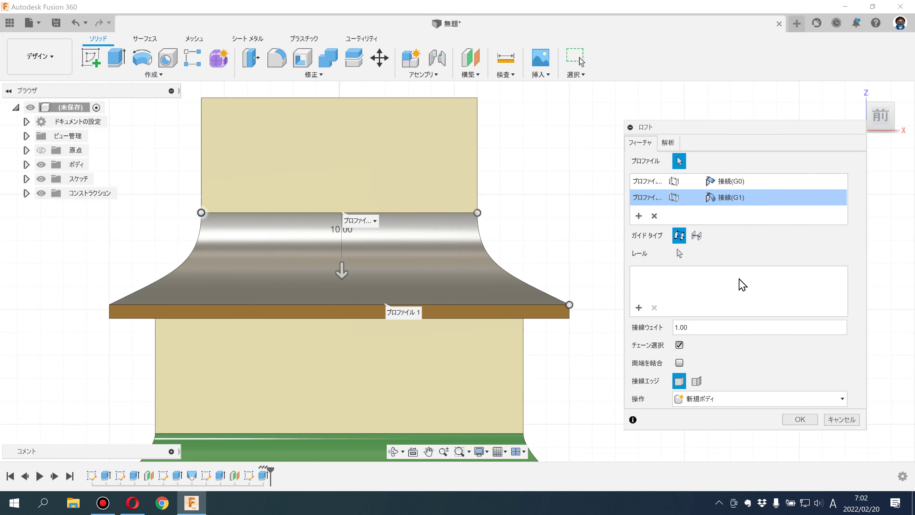
click(693, 326)
double_click(705, 332)
text(0.3)
scroll(543, 238, up, 5)
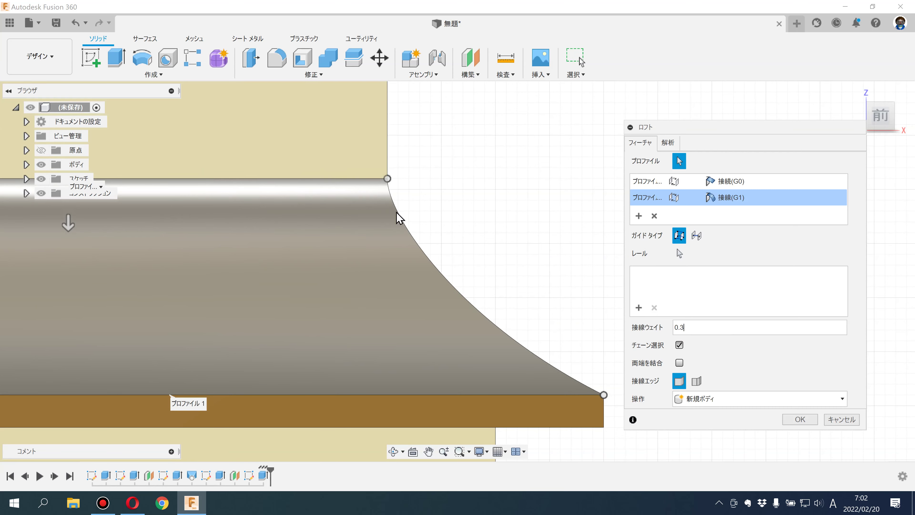
scroll(484, 305, down, 6)
scroll(506, 260, down, 2)
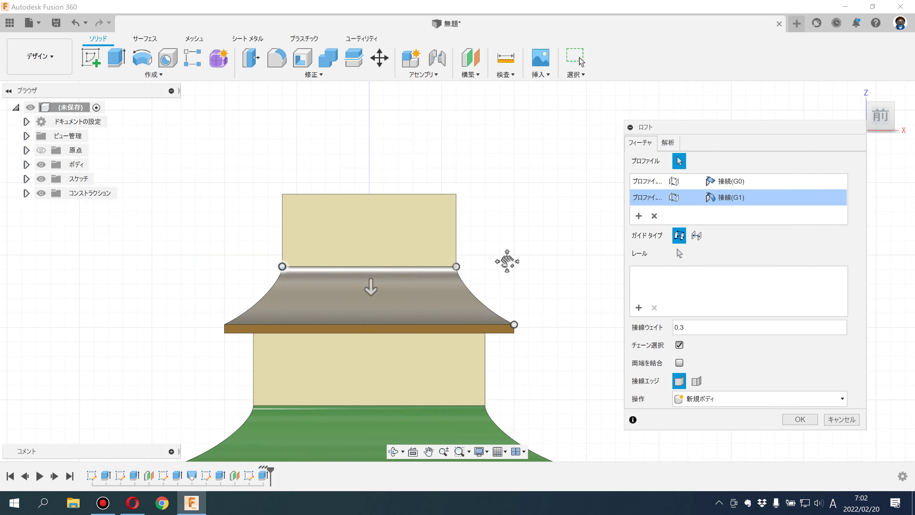
shift+middle_drag(507, 257, 486, 269)
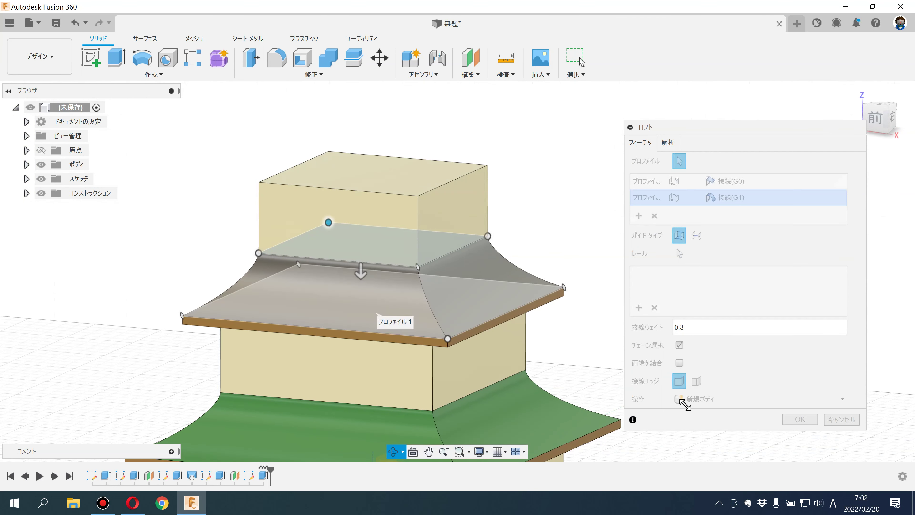
click(796, 420)
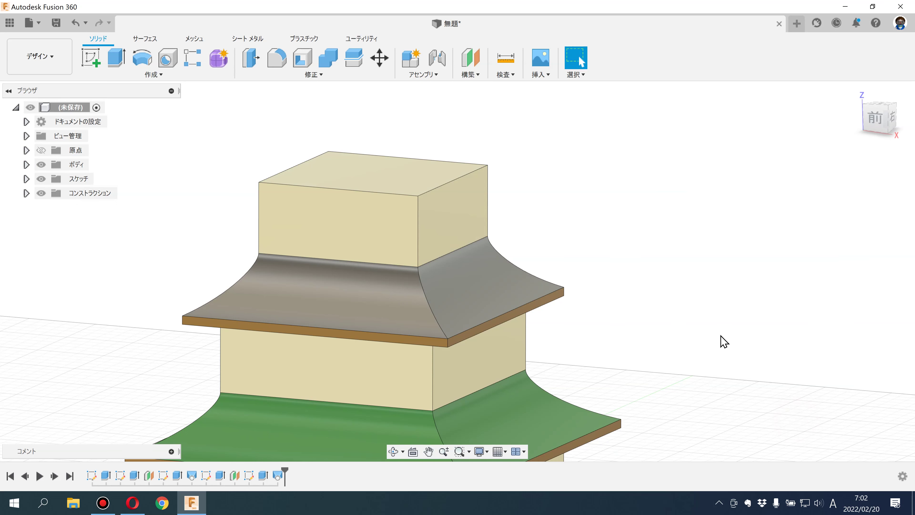
scroll(694, 304, down, 2)
scroll(693, 305, up, 1)
Step: Paint the upper roof with the green appearance
click(323, 76)
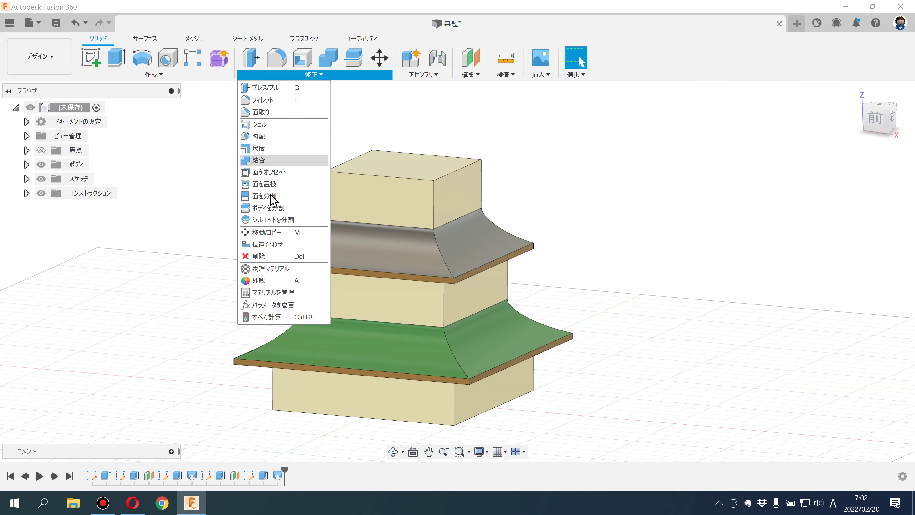
click(260, 280)
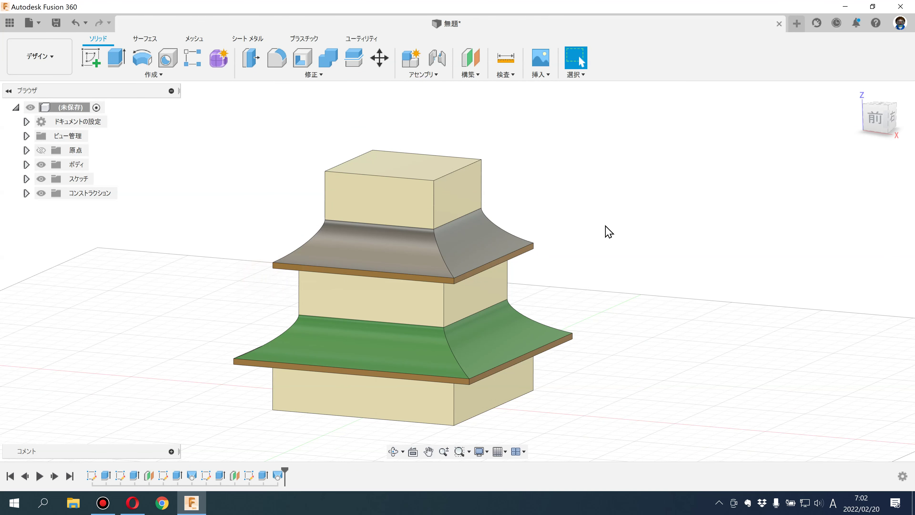
drag(677, 115, 495, 248)
Step: Close the appearance library and switch to the Rendering workspace
click(824, 428)
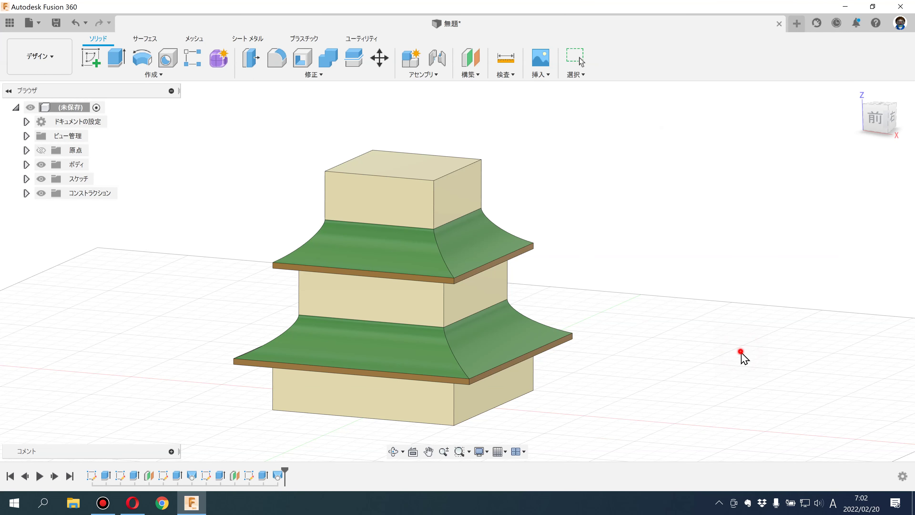
click(40, 56)
click(44, 127)
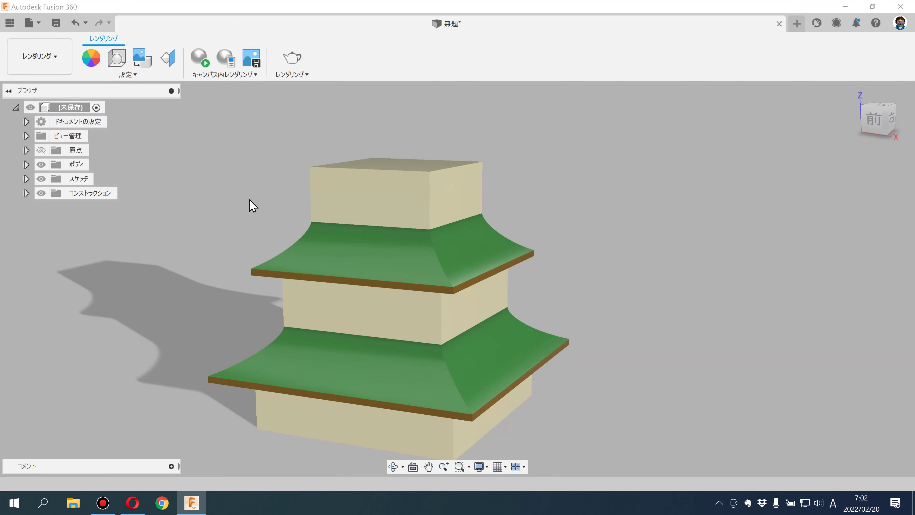
Step: Pan, zoom and orbit to inspect the shaded pagoda and its cast shadow
mouse_move(251, 207)
middle_down()
mouse_move(358, 228)
mouse_move(299, 228)
mouse_move(360, 223)
middle_up()
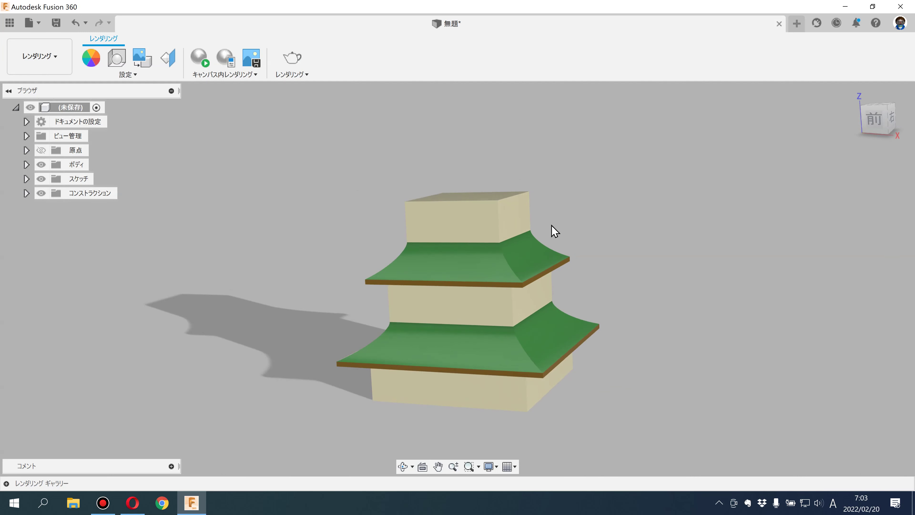
scroll(551, 227, up, 5)
scroll(645, 276, down, 5)
mouse_move(645, 275)
shift+middle_down()
mouse_move(623, 260)
mouse_move(631, 246)
mouse_move(630, 272)
shift+middle_up()
scroll(629, 262, down, 3)
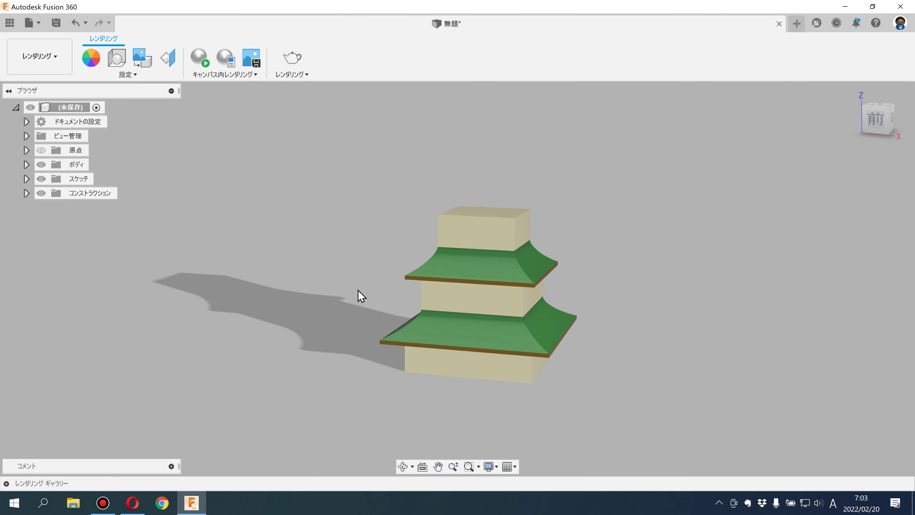
key(alt+Tab)
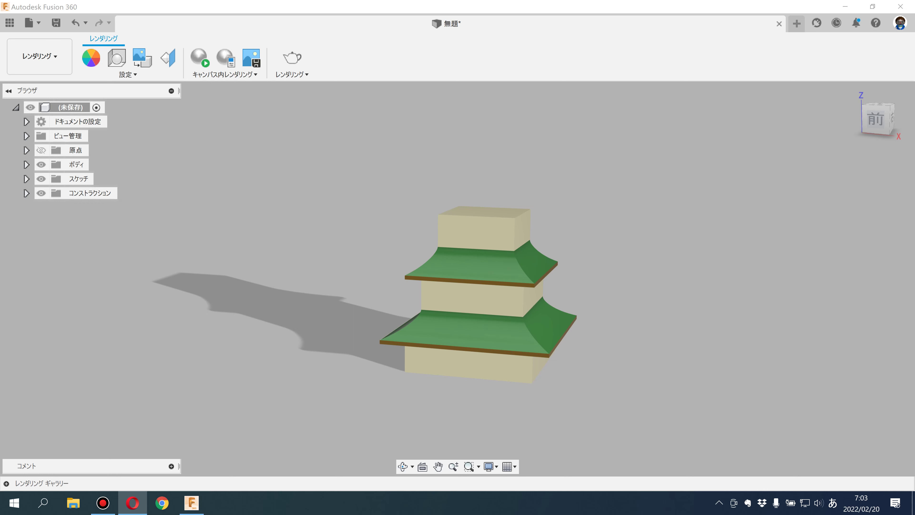
click(54, 56)
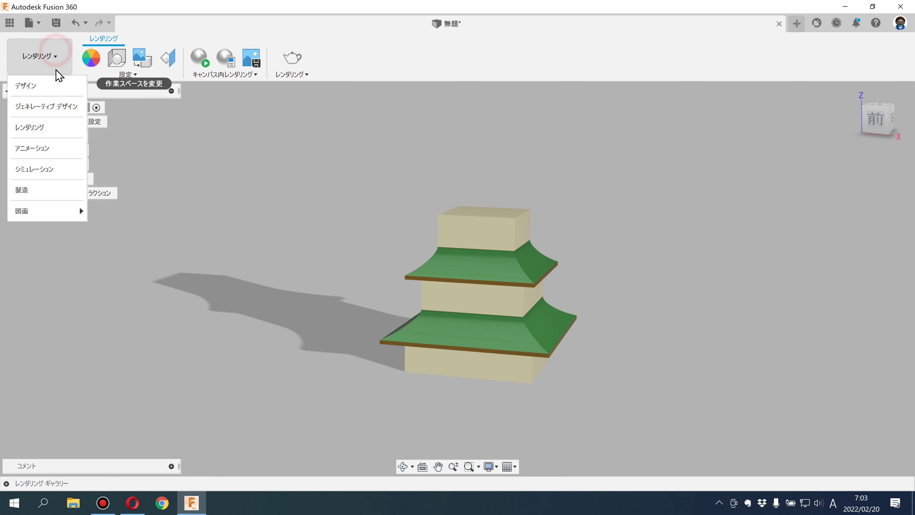
Step: Switch back to the Design workspace and zoom in on the two-tier pagoda
click(54, 87)
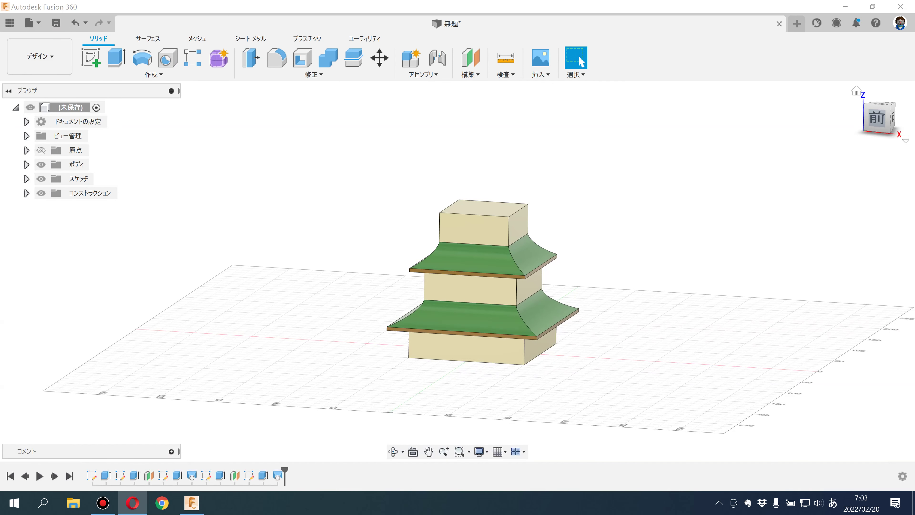
mouse_move(876, 116)
click(610, 191)
scroll(576, 198, up, 3)
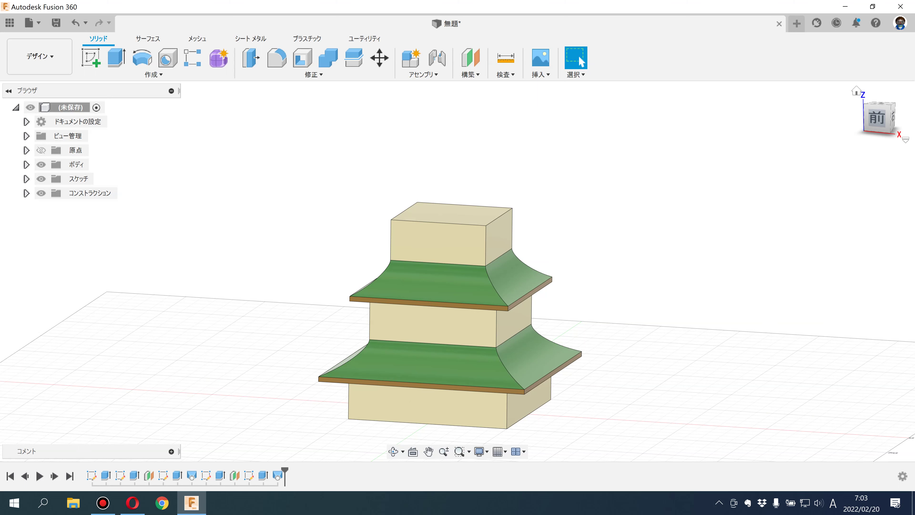
key(alt+Tab)
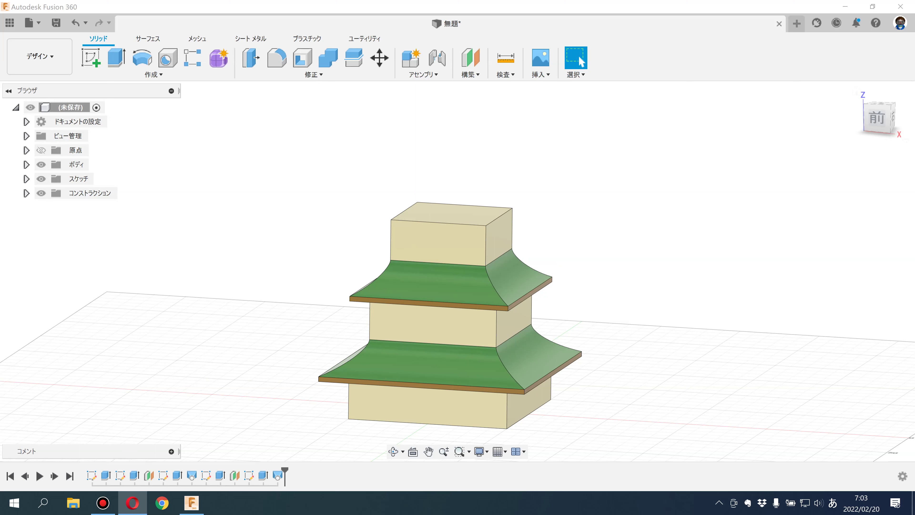
click(90, 57)
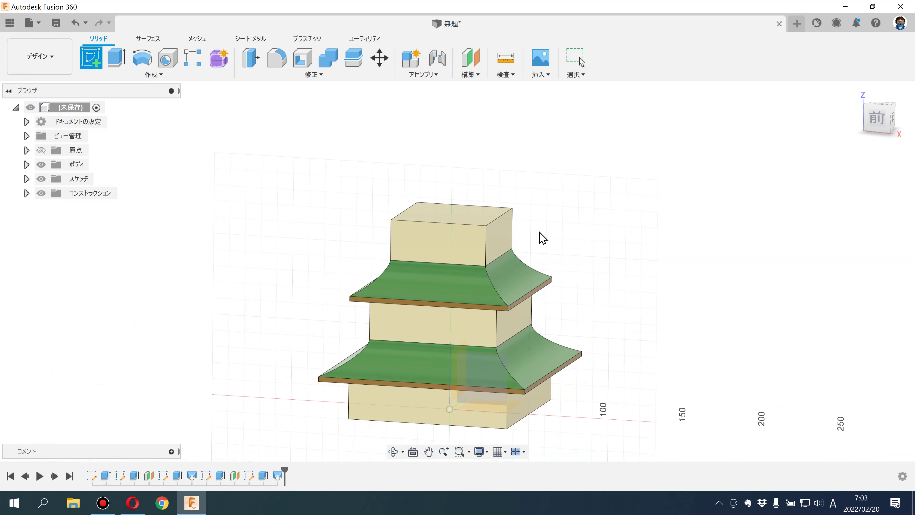
Step: Sketch a closed triangular roof outline on the top block's right face
click(497, 235)
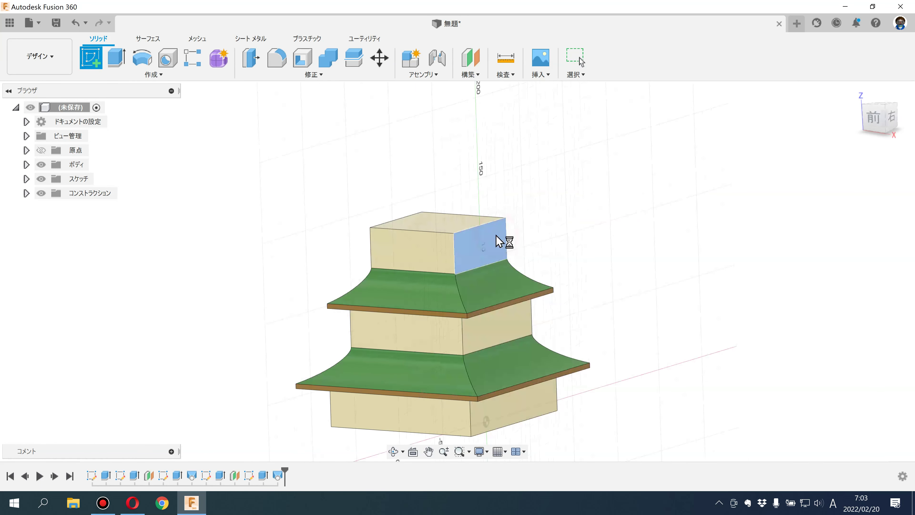
key(alt+Tab)
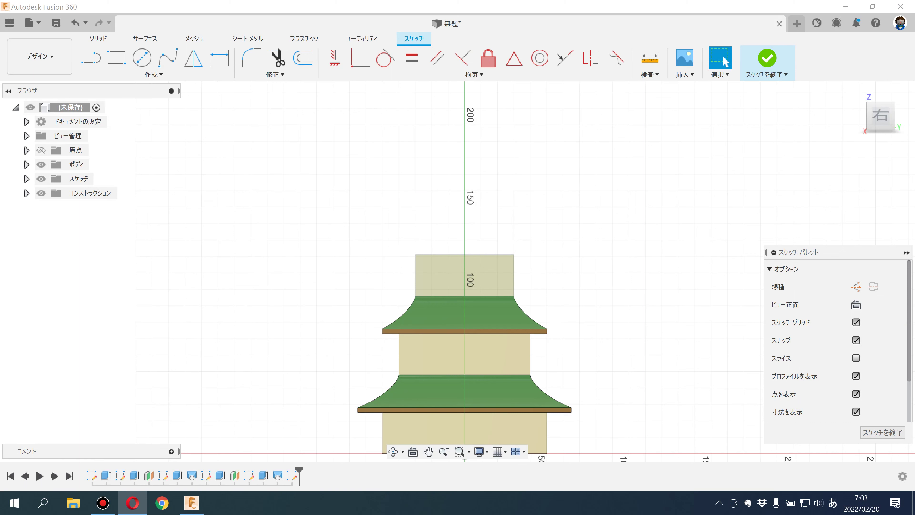
click(90, 58)
click(415, 254)
click(382, 254)
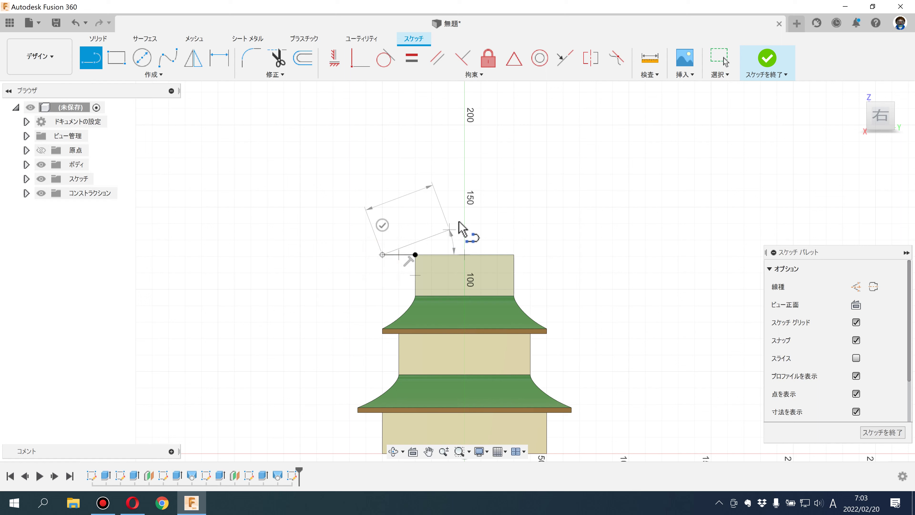
click(465, 208)
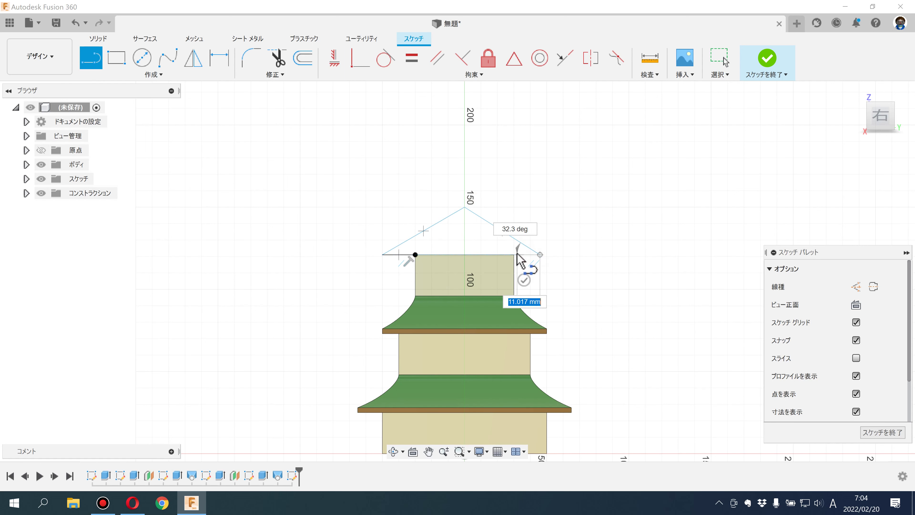
key(Return)
scroll(539, 222, up, 2)
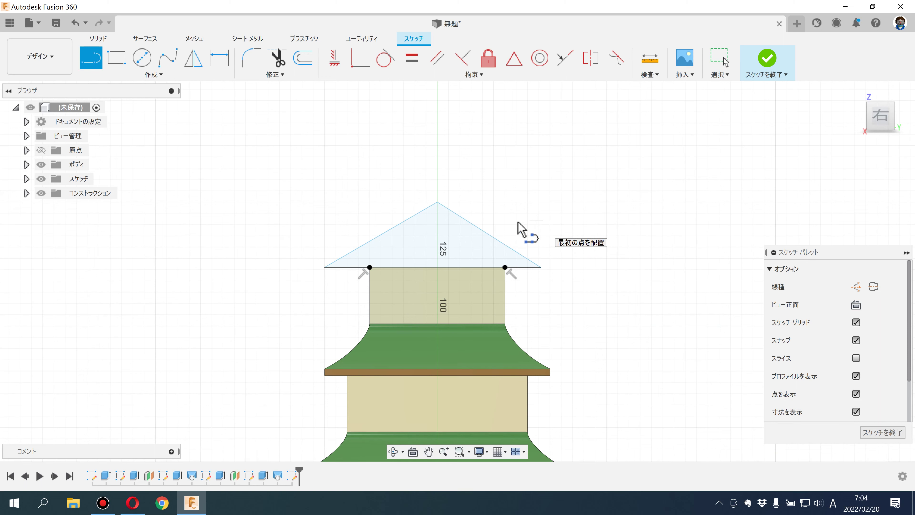
Step: Dimension the roof's overhang past the box side to 10 mm
click(225, 60)
click(370, 297)
click(324, 267)
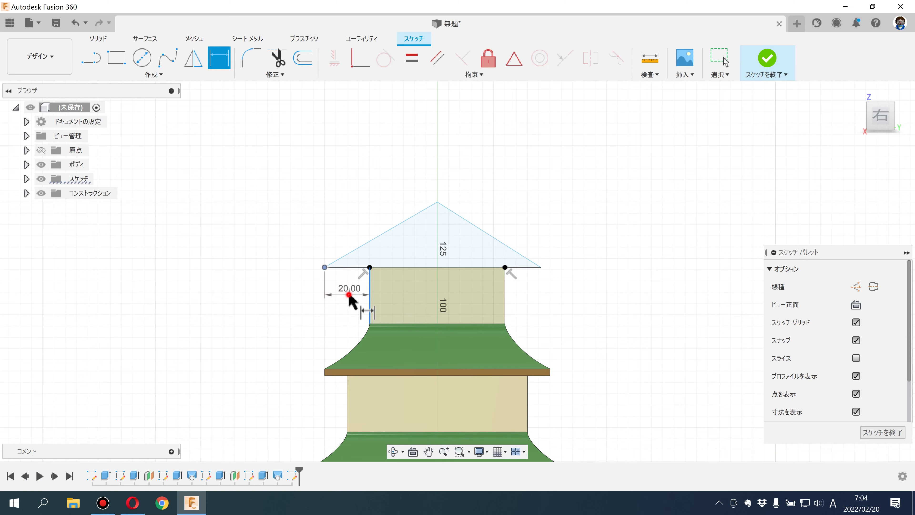
click(347, 298)
text(10)
key(Return)
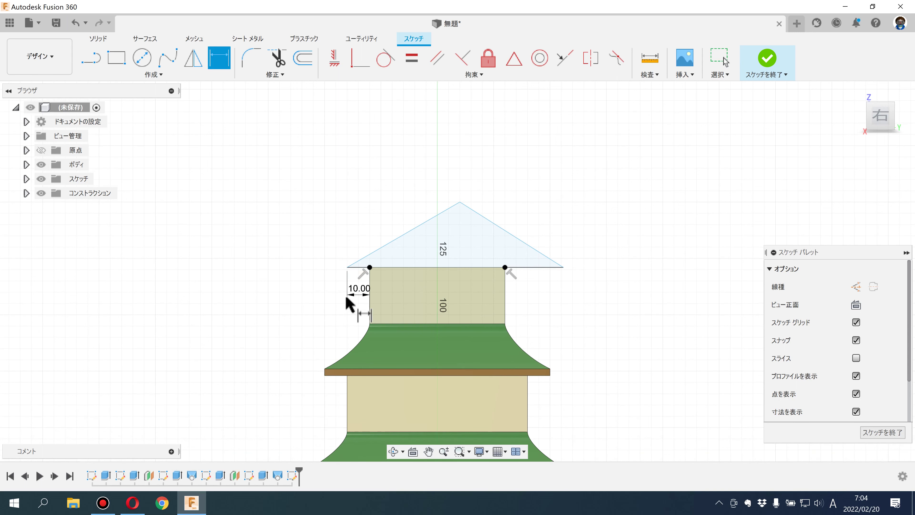
Step: Add a vertical centre line and make the two roof slopes symmetric about it
click(91, 58)
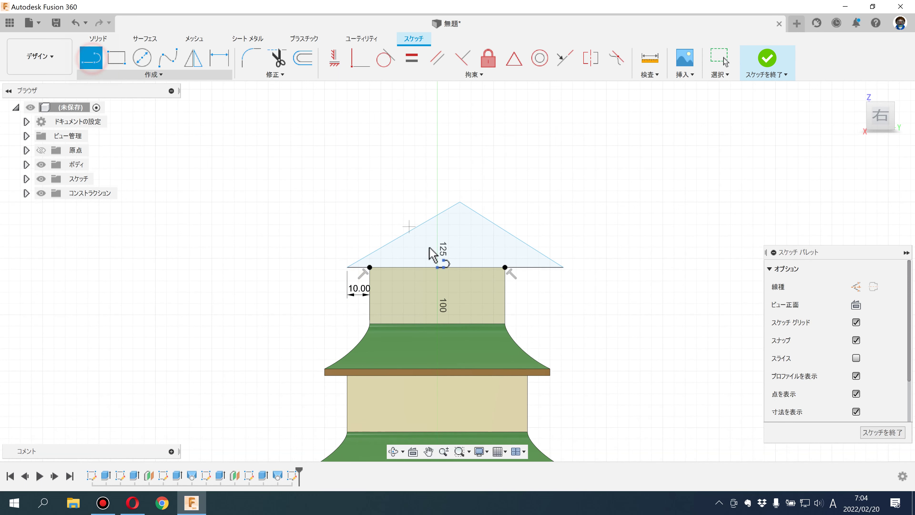
click(437, 269)
click(438, 173)
key(Escape)
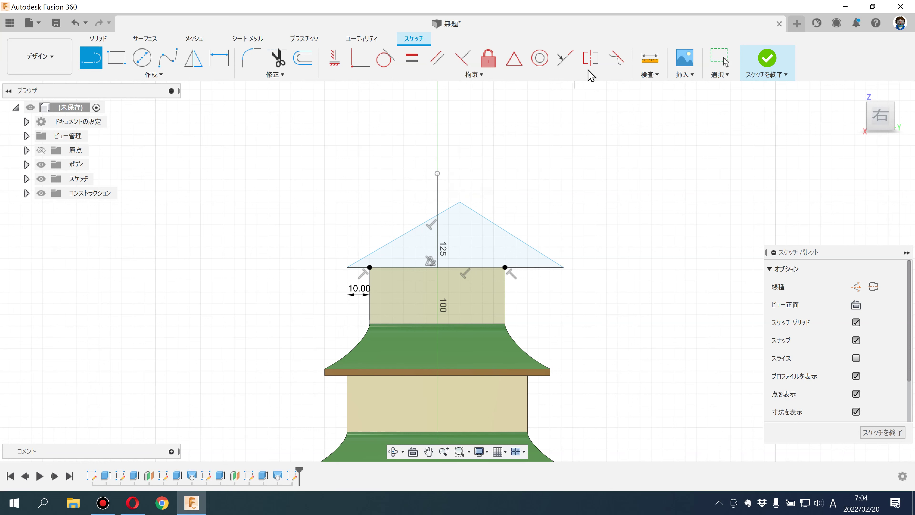
click(591, 58)
click(504, 229)
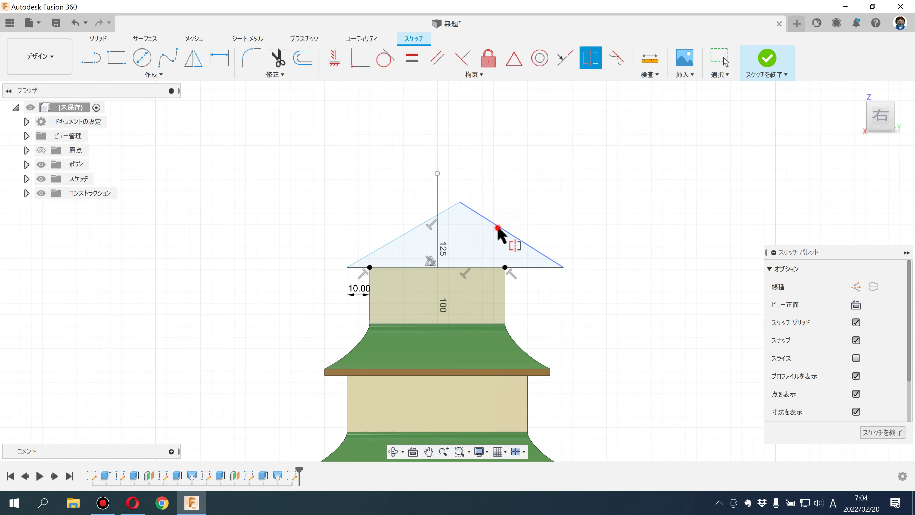
click(412, 234)
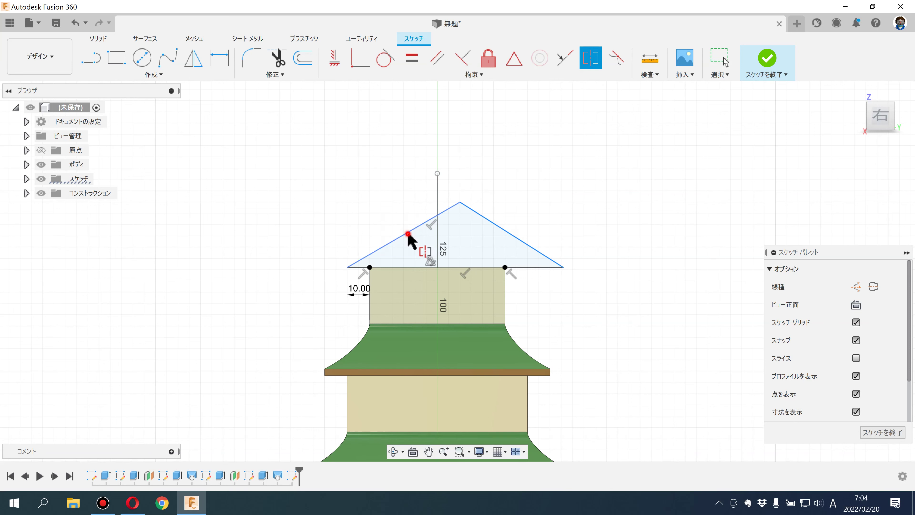
click(437, 196)
scroll(518, 219, up, 1)
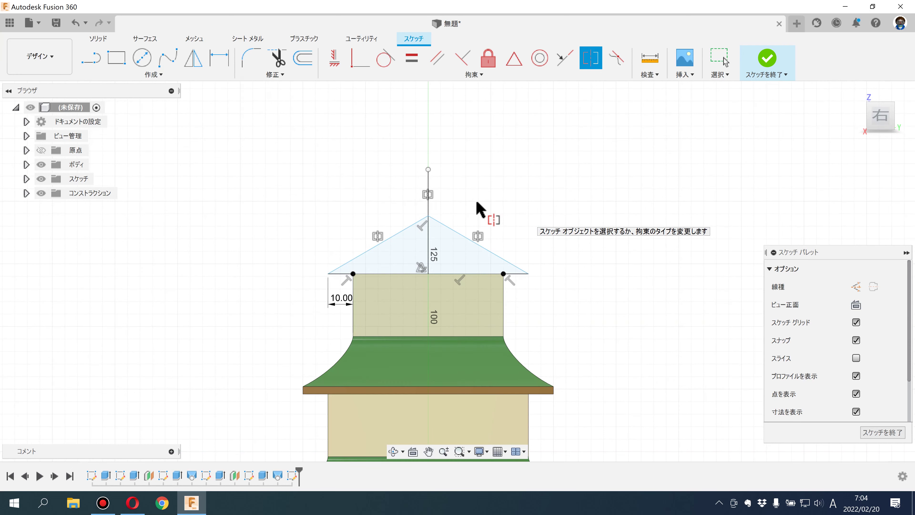
Step: Dimension the roof peak height to 20 mm
click(219, 56)
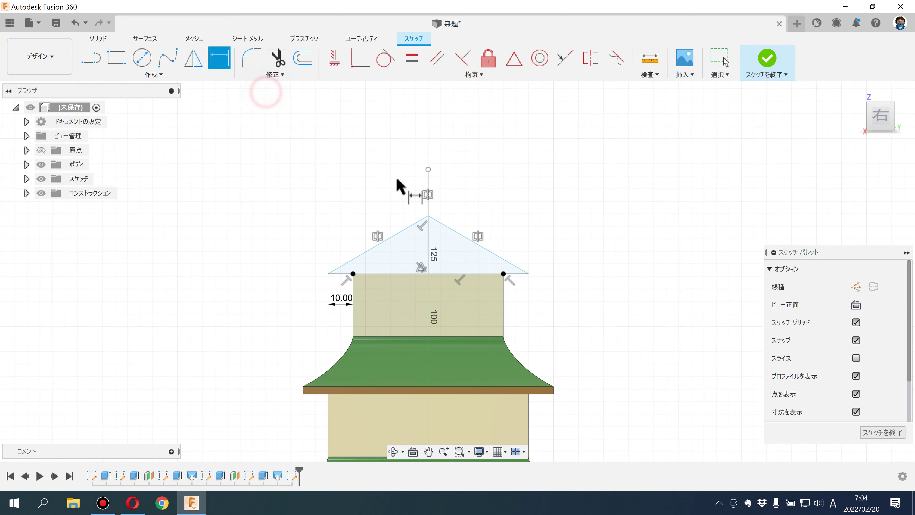
click(444, 223)
click(428, 270)
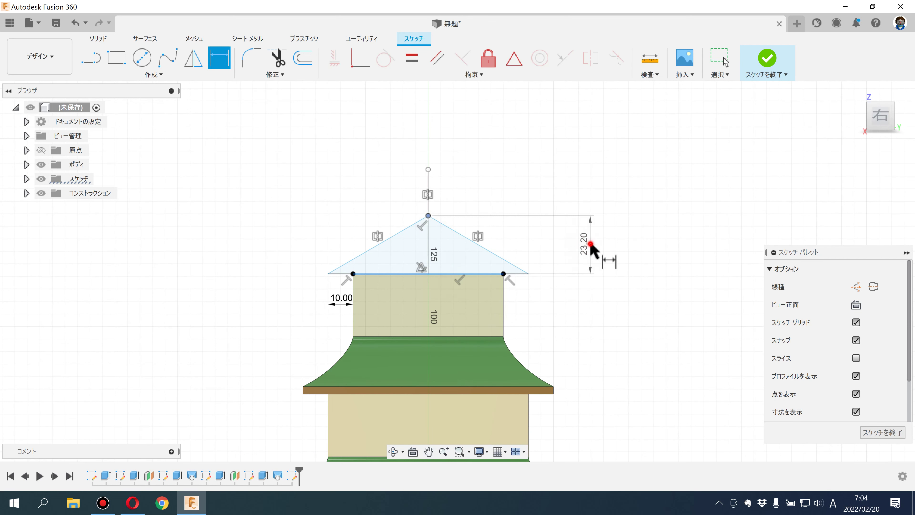
click(591, 242)
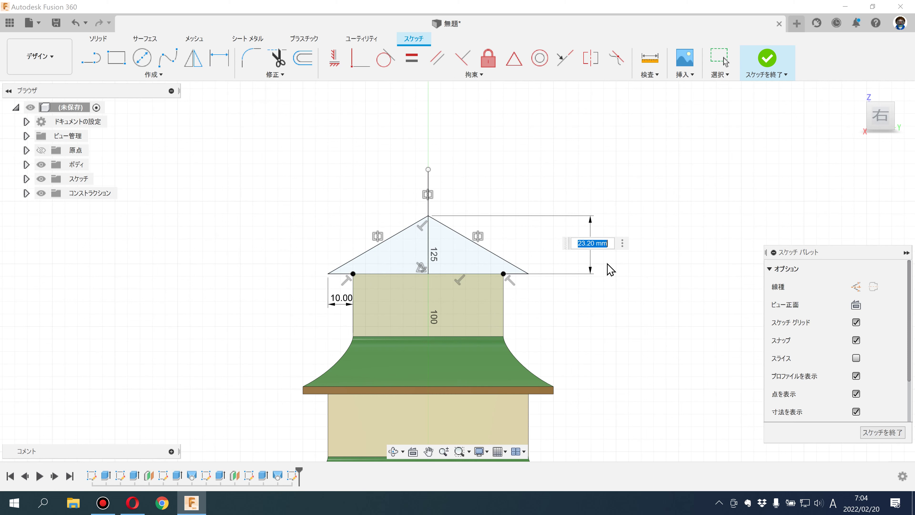
text(20)
key(Return)
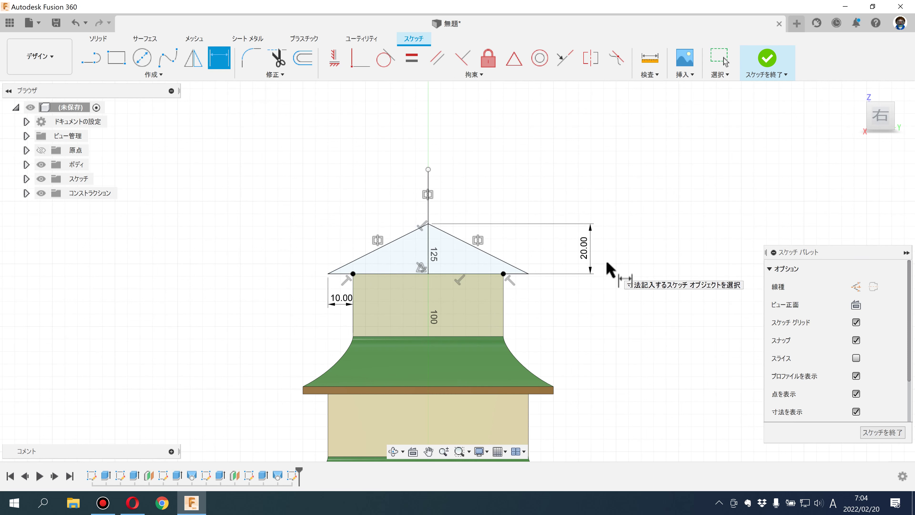
Step: Make the centre line construction geometry and finish the roof profile sketch
click(718, 61)
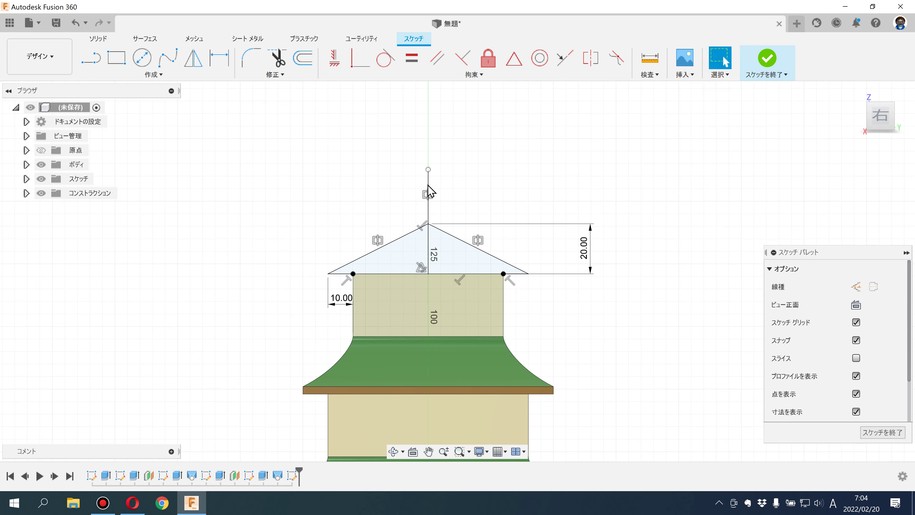
click(856, 287)
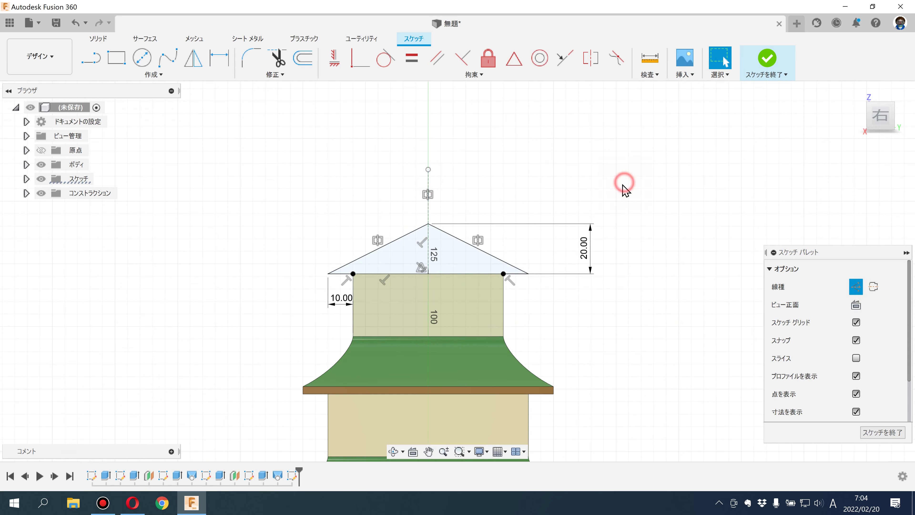
scroll(626, 191, down, 1)
mouse_move(614, 191)
shift+middle_down()
mouse_move(682, 188)
mouse_move(680, 201)
shift+middle_up()
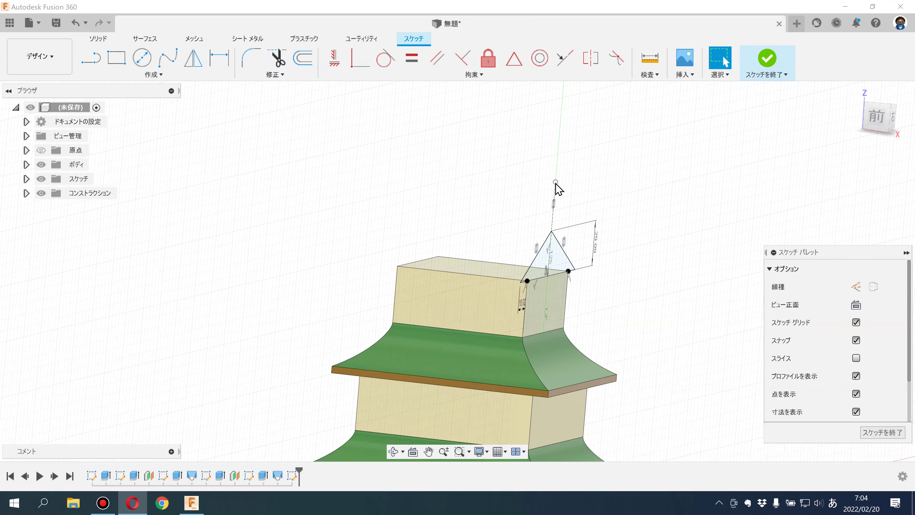
click(759, 66)
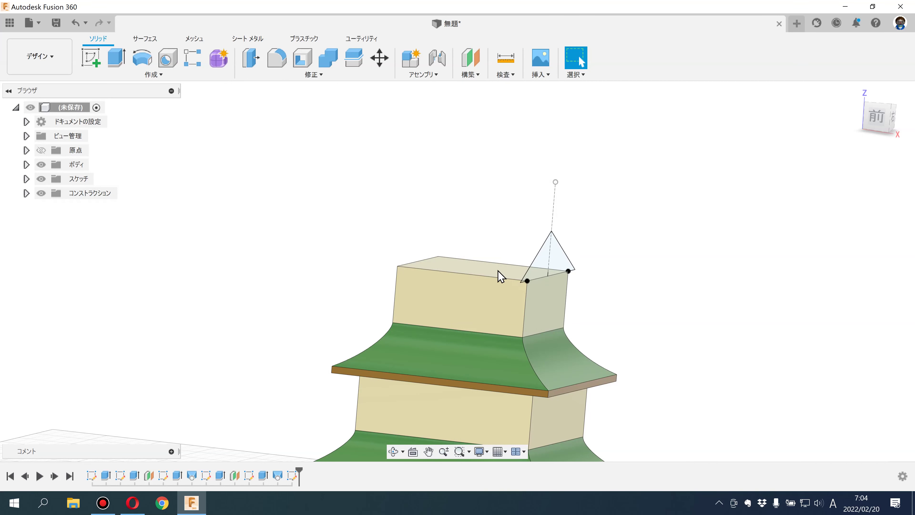
Step: Sketch a centre rectangle square covering the upper box's top face
click(475, 272)
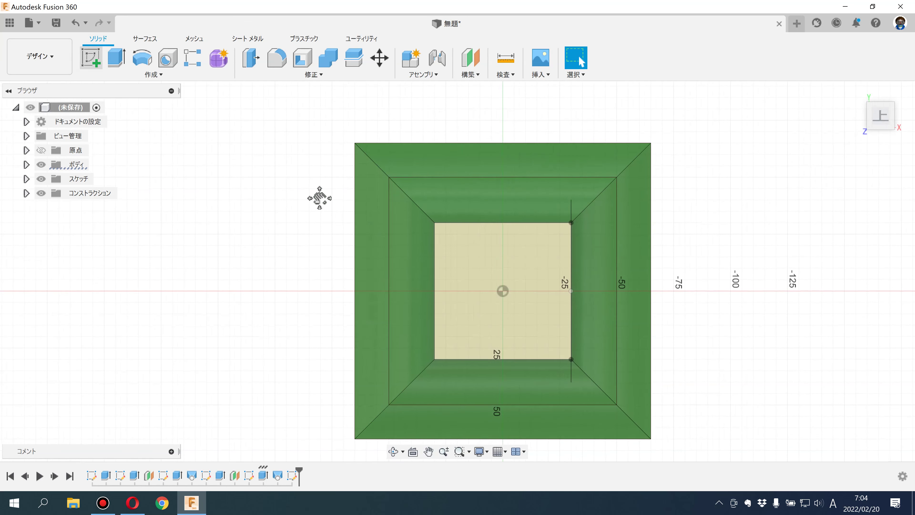
click(136, 79)
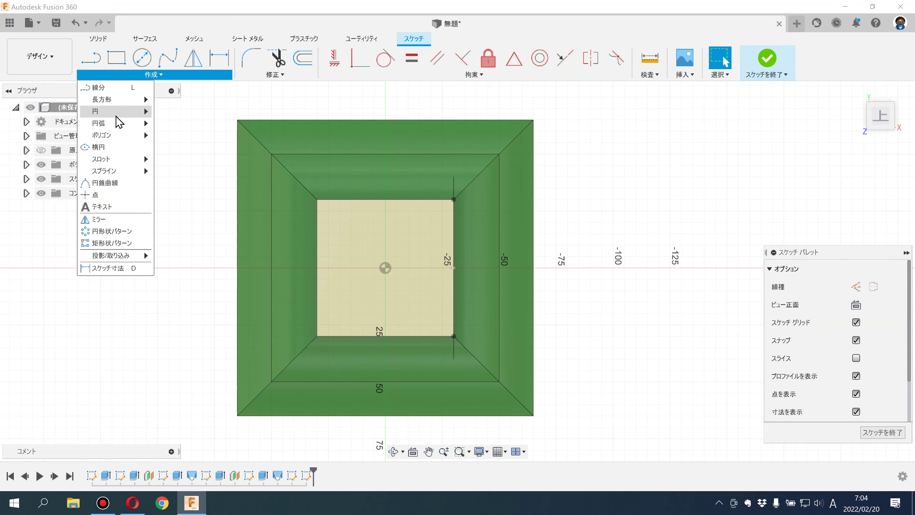
mouse_move(107, 99)
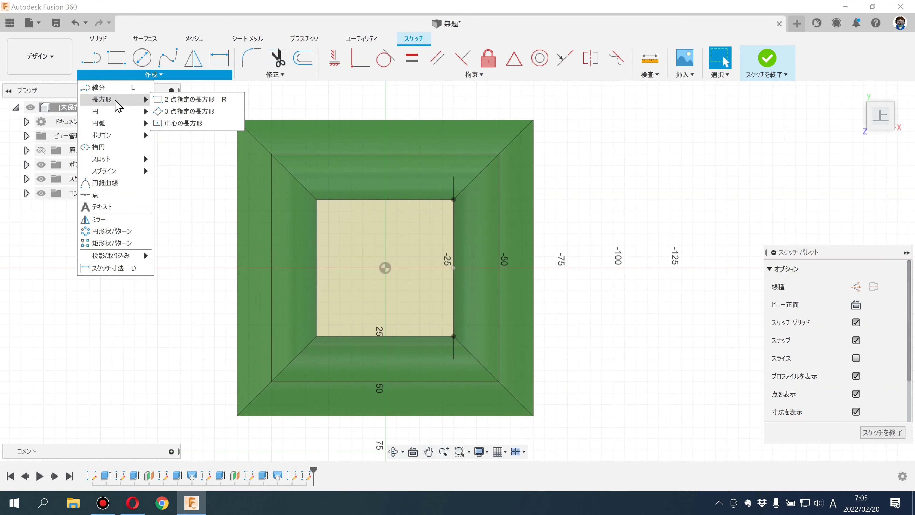
click(179, 123)
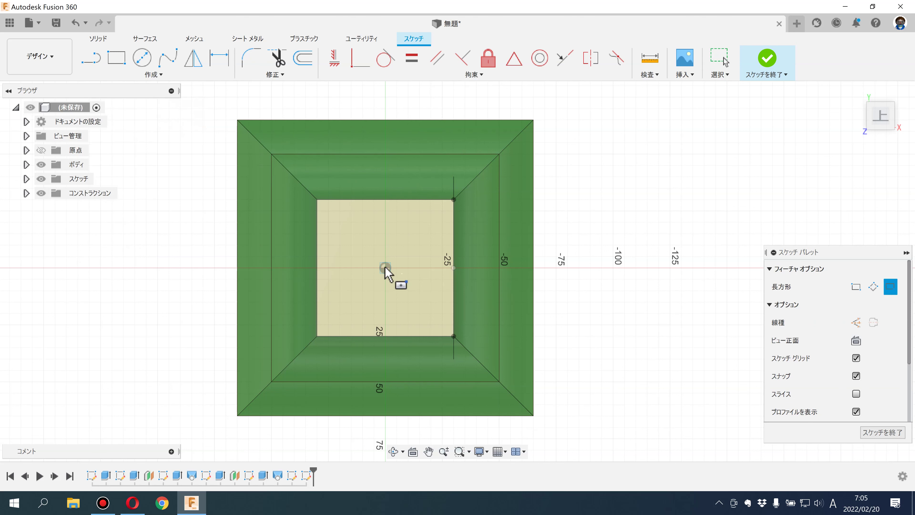
click(462, 340)
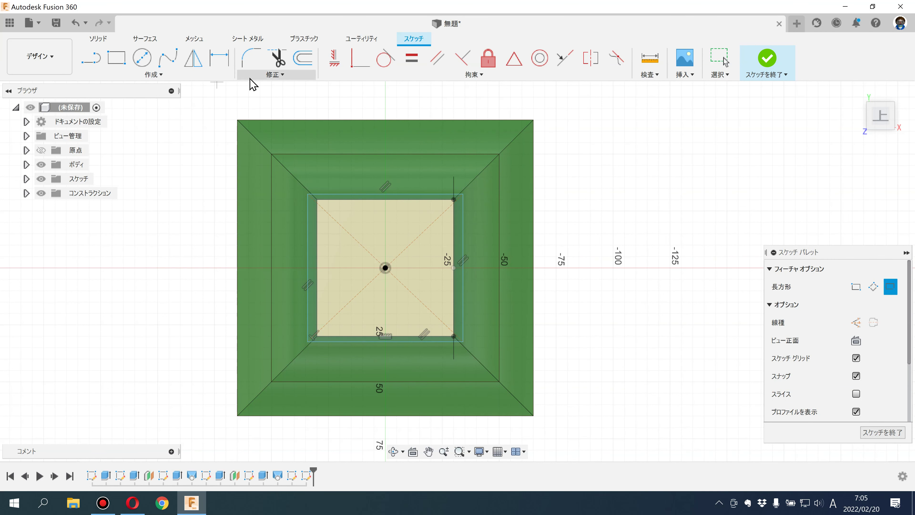
key(Escape)
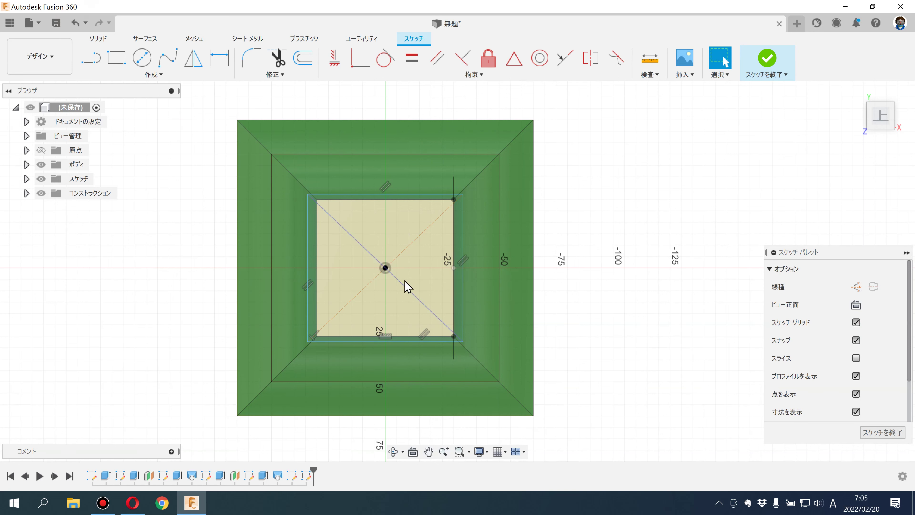
Step: Offset the square 10 mm outward and finish the sketch
click(303, 58)
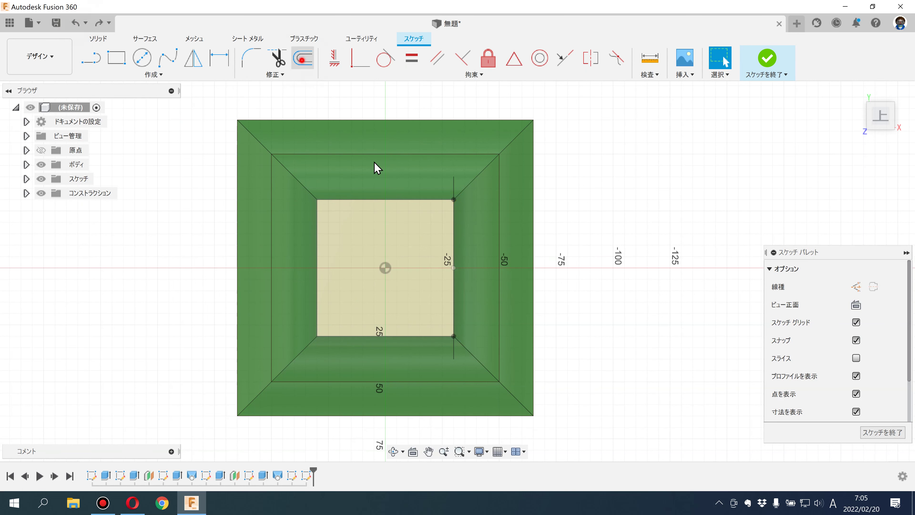
click(353, 200)
text(10)
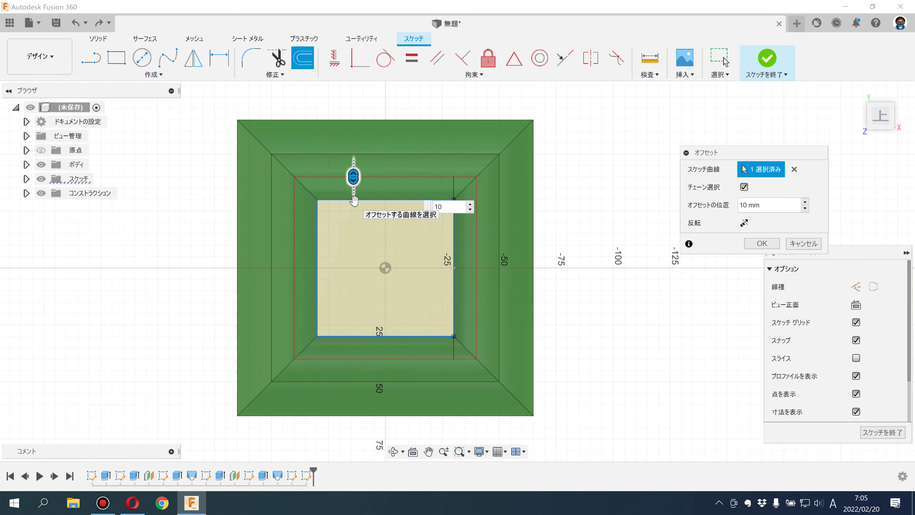
key(Return)
mouse_move(465, 374)
shift+middle_down()
mouse_move(413, 255)
mouse_move(472, 258)
shift+middle_up()
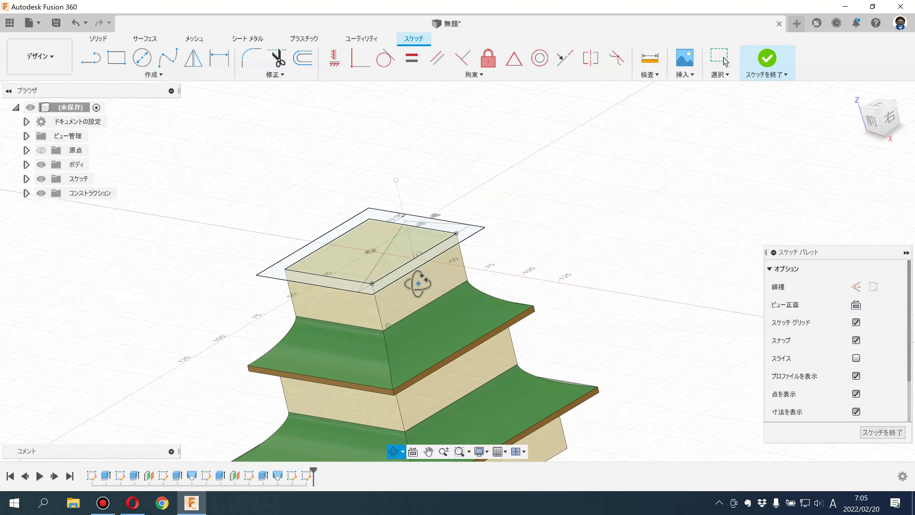
click(767, 58)
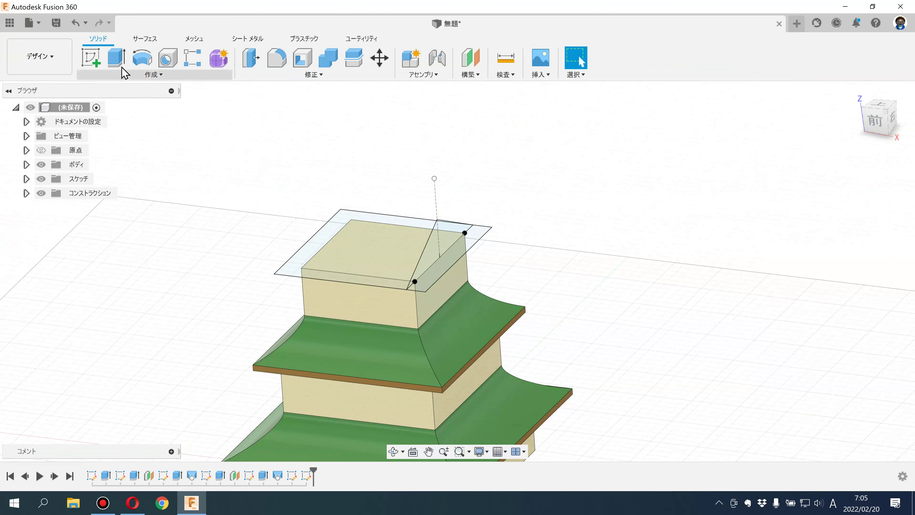
Step: Extrude the offset profiles 3 mm as a new slab body and delete the leftover gable sketch
scroll(179, 116, up, 3)
click(430, 310)
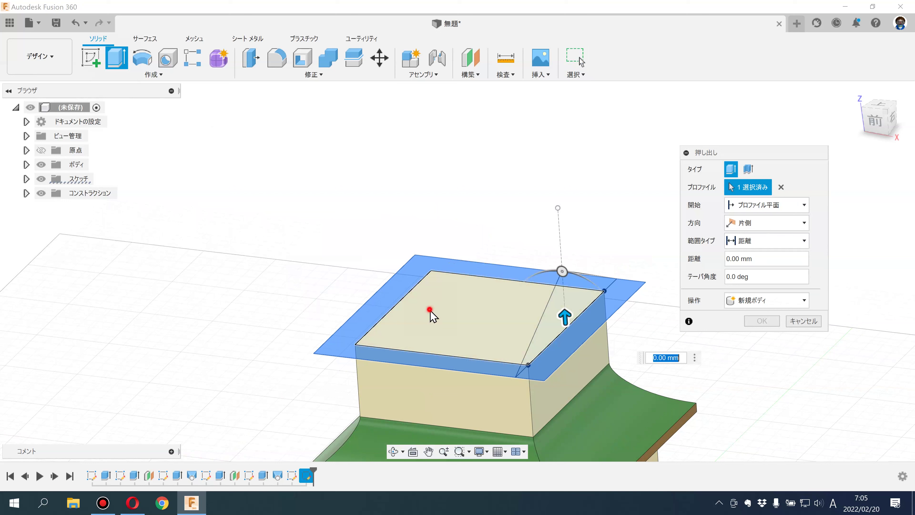
key(Return)
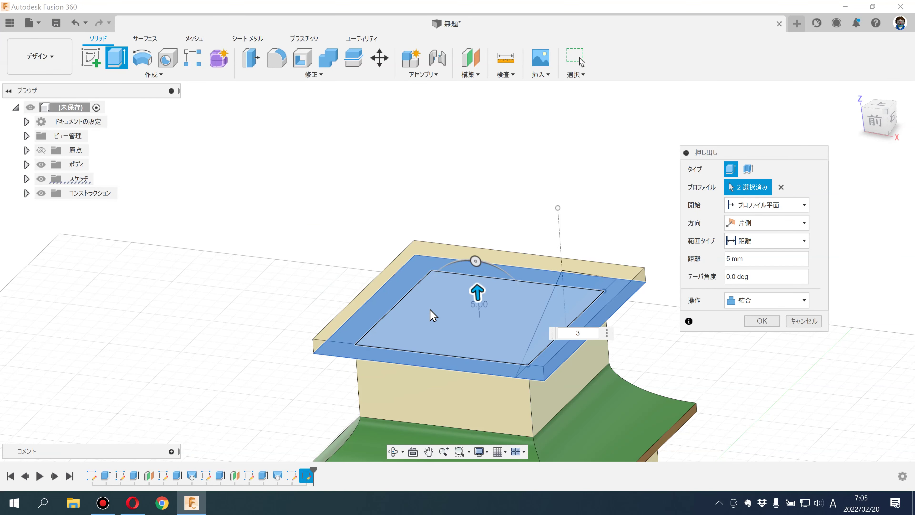
key(Return)
click(758, 300)
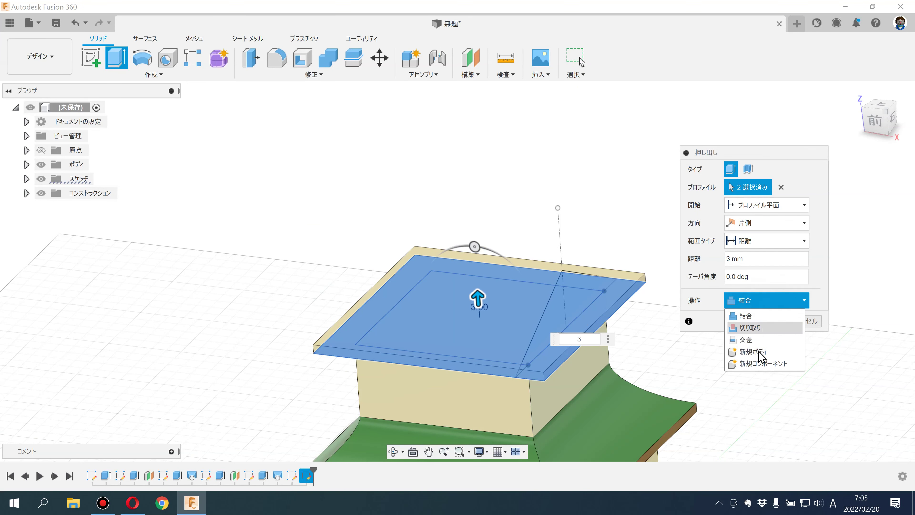
click(758, 355)
click(767, 322)
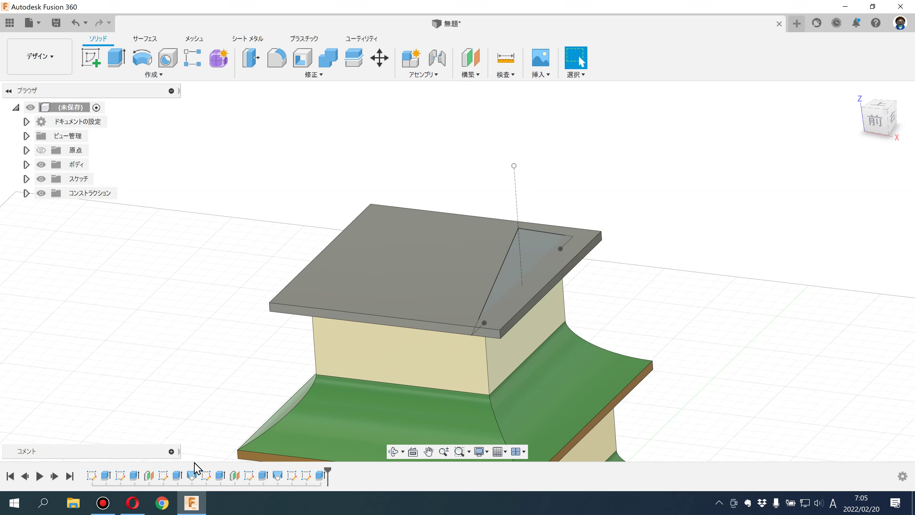
click(292, 476)
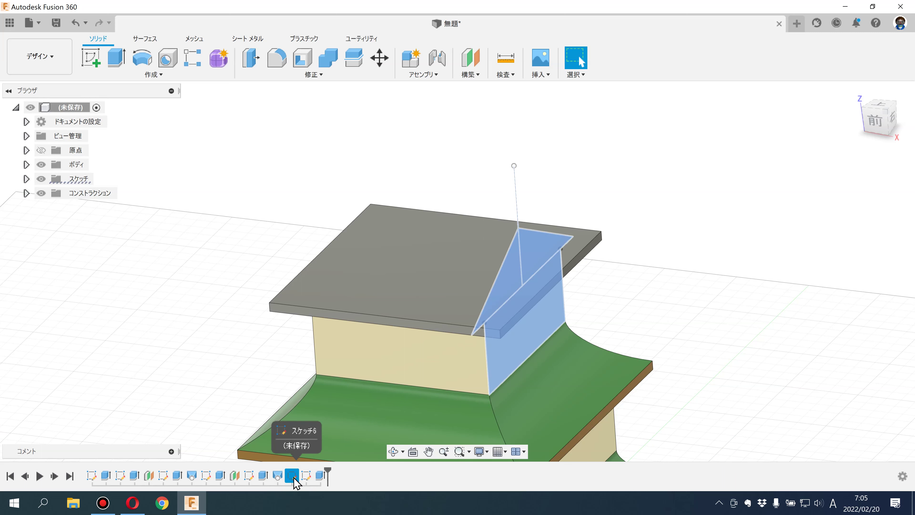
key(Delete)
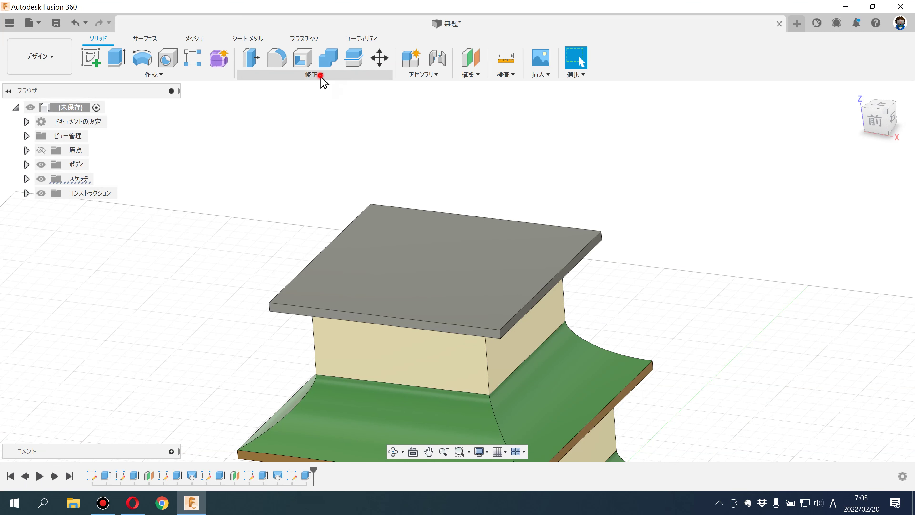
Step: Apply the brown appearance to the top slab
click(317, 75)
click(267, 279)
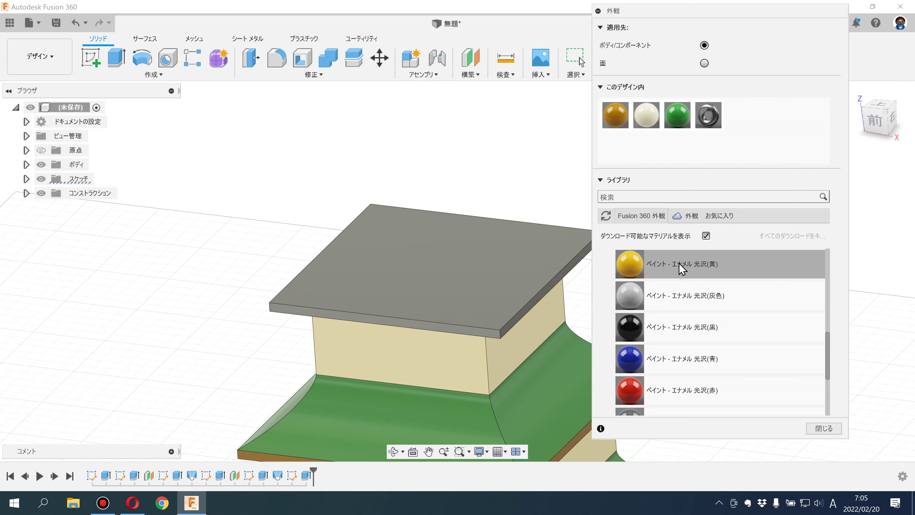
drag(625, 122, 521, 296)
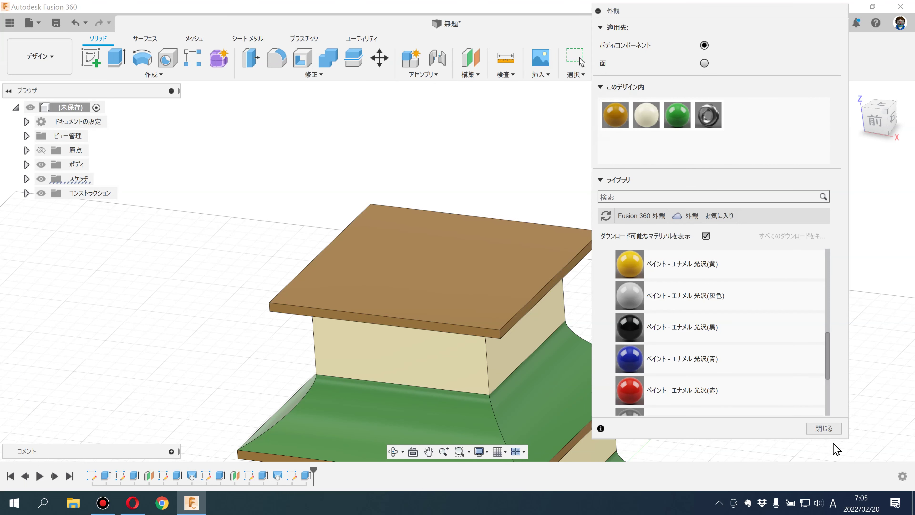
click(823, 428)
mouse_move(701, 339)
shift+middle_down()
mouse_move(648, 294)
mouse_move(664, 270)
shift+middle_up()
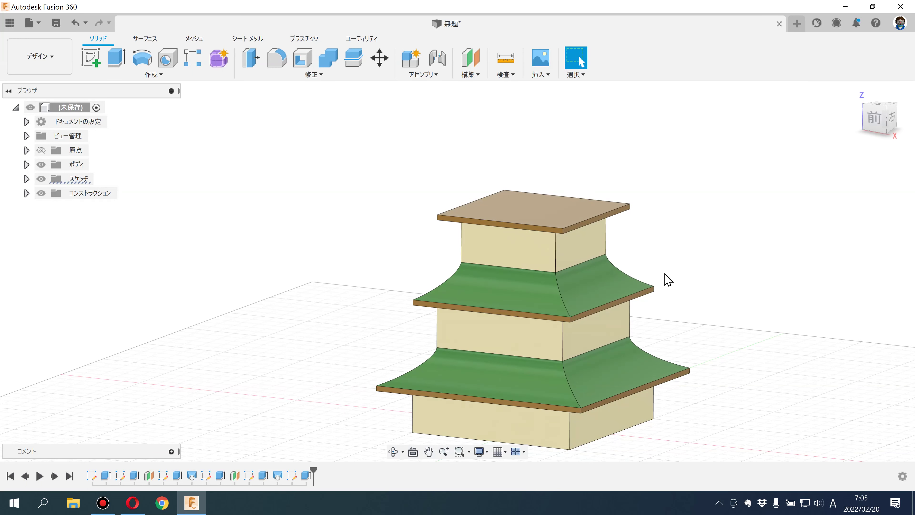
Step: Change the top tier sketch's 10 mm dimension to 5 mm
double_click(292, 475)
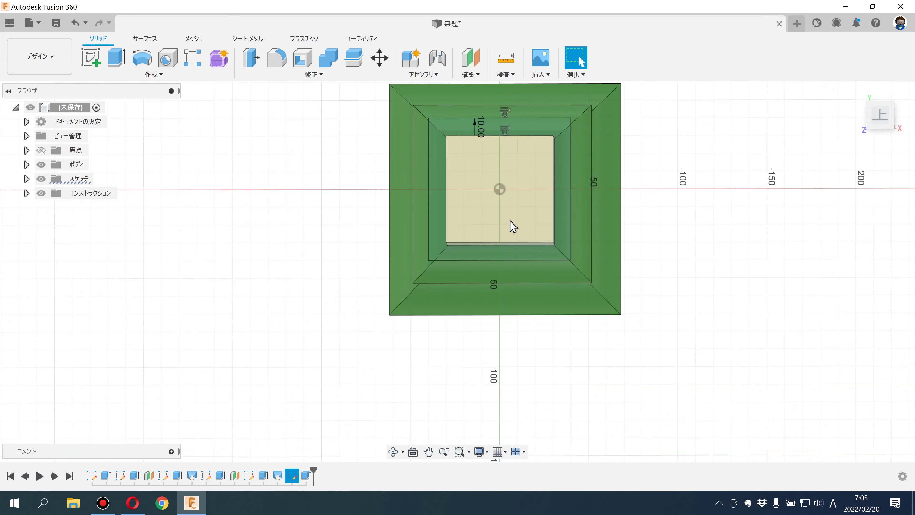
double_click(471, 131)
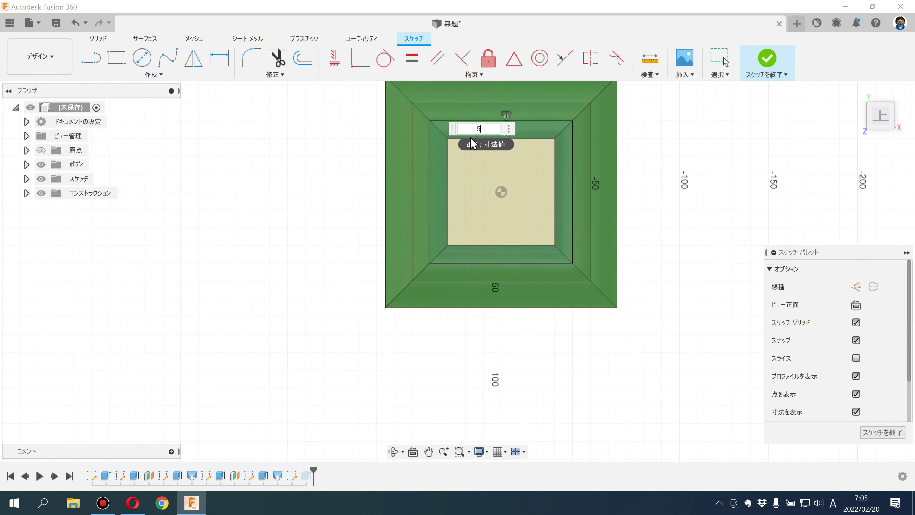
key(Return)
click(760, 75)
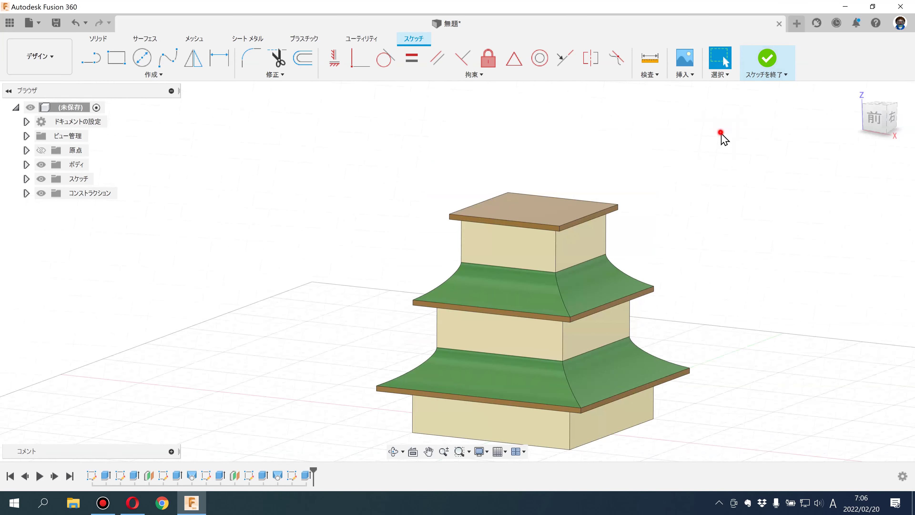
Step: Start a new sketch on the top slab's end face
scroll(568, 231, up, 3)
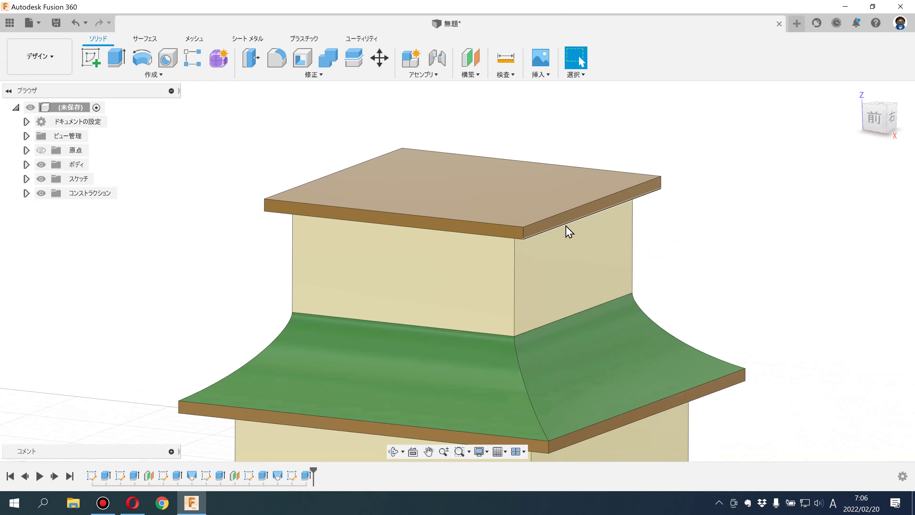
scroll(562, 231, up, 3)
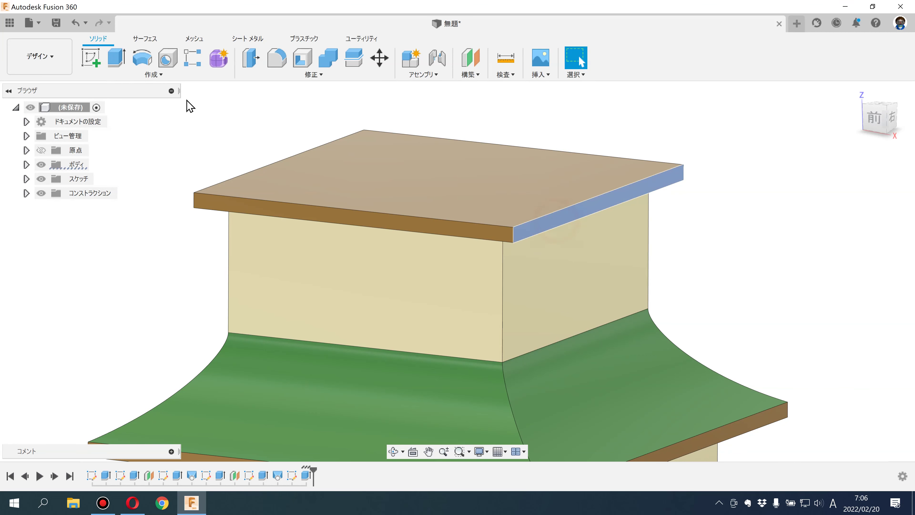
click(560, 227)
click(91, 57)
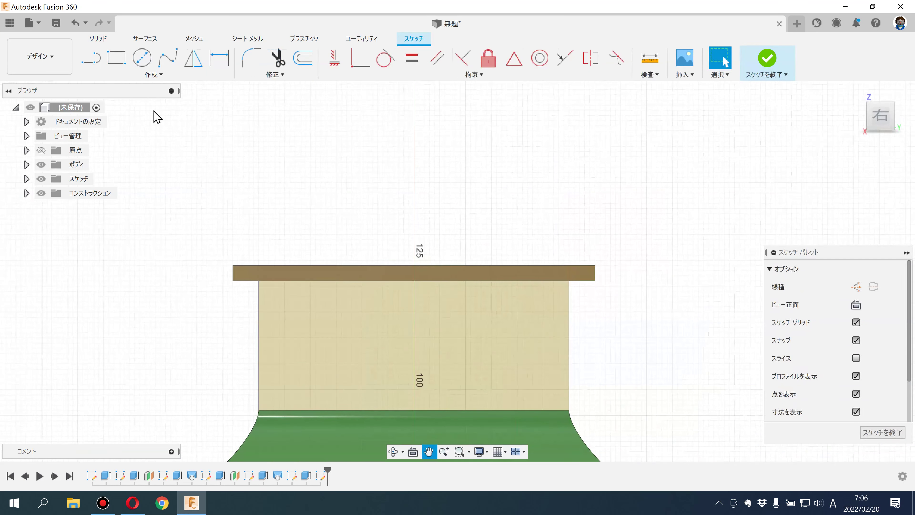
Step: Draw a vertical centre line and two roof lines meeting at its top
click(91, 58)
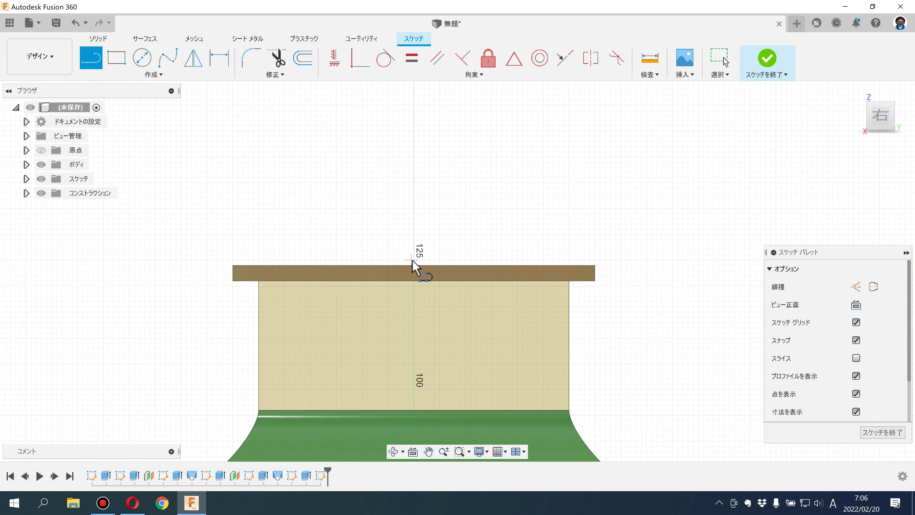
drag(413, 256, 414, 158)
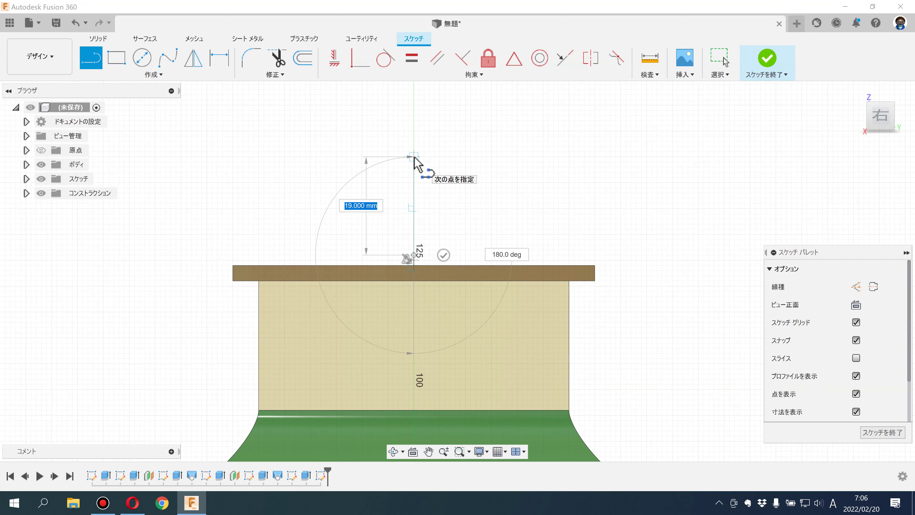
click(414, 157)
key(Escape)
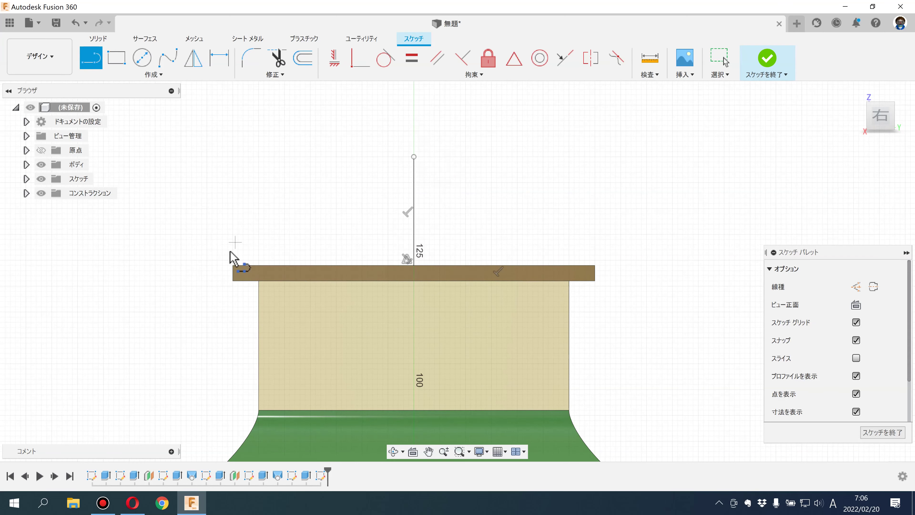
click(233, 266)
click(414, 157)
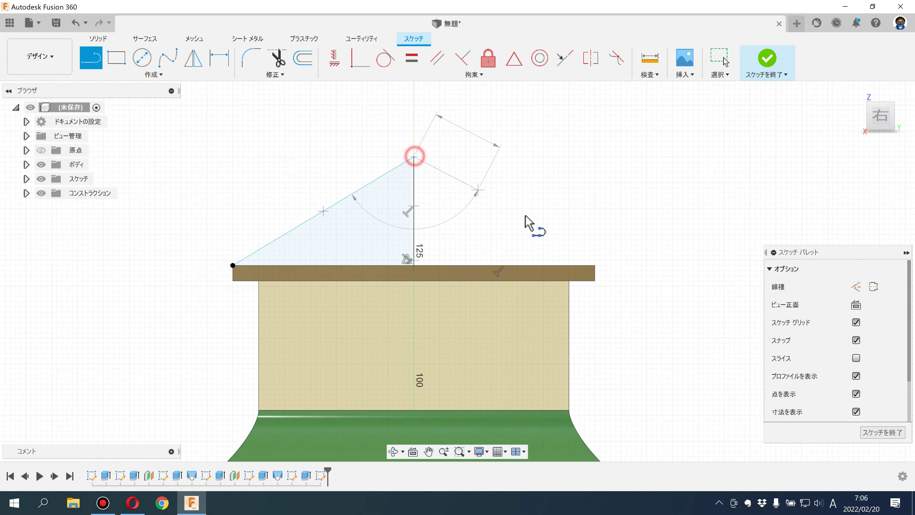
click(595, 266)
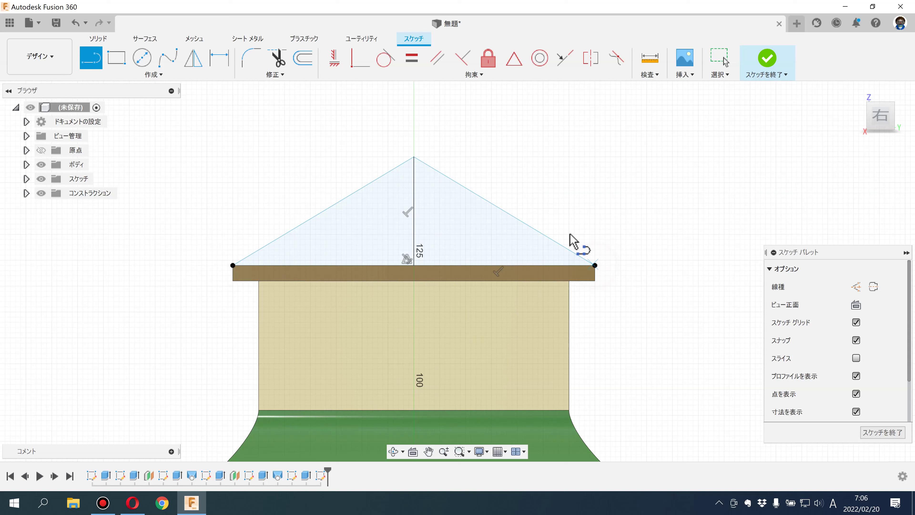
click(722, 60)
Step: Make the centre line construction and the roof lines symmetric about it
click(855, 286)
click(856, 287)
click(629, 154)
click(590, 57)
click(337, 203)
click(482, 198)
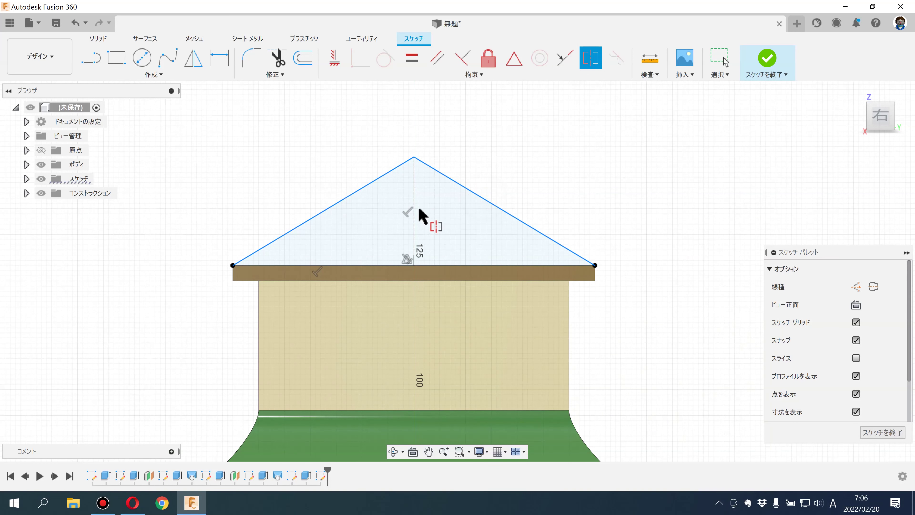
click(415, 197)
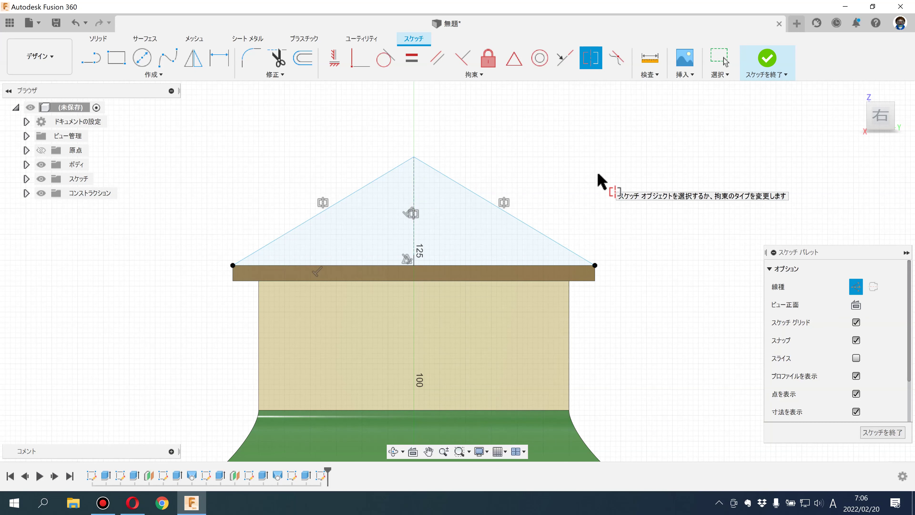
Step: Dimension the gable peak height to 20 mm above the slab
click(219, 57)
click(414, 194)
click(177, 212)
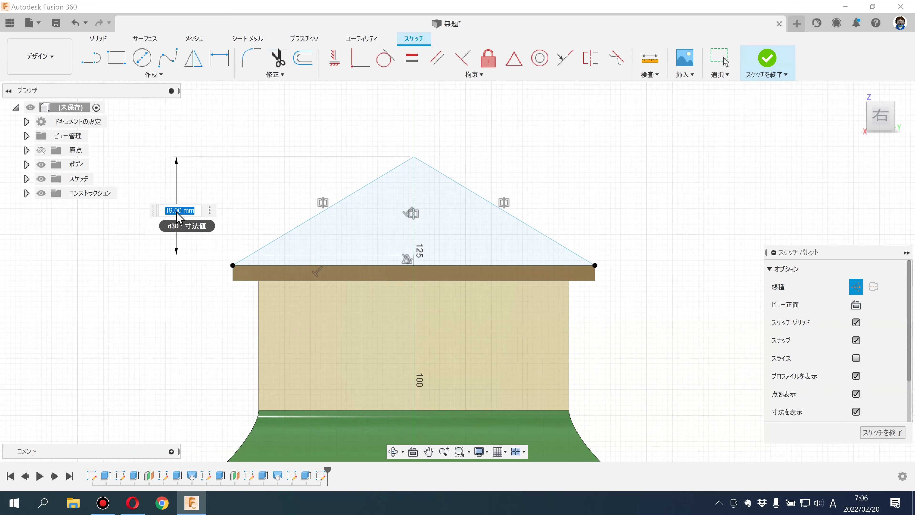
scroll(427, 278, up, 3)
scroll(410, 253, up, 3)
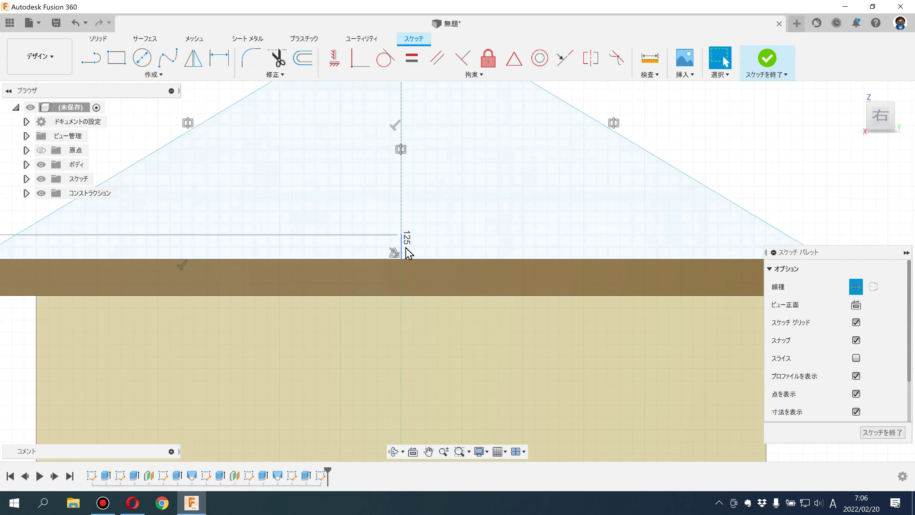
drag(403, 253, 402, 261)
scroll(401, 259, down, 2)
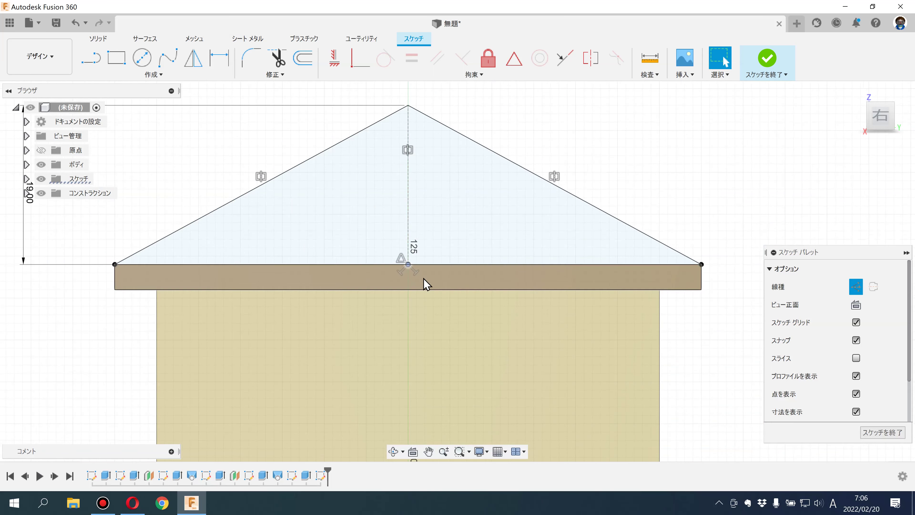
scroll(424, 278, down, 3)
double_click(185, 226)
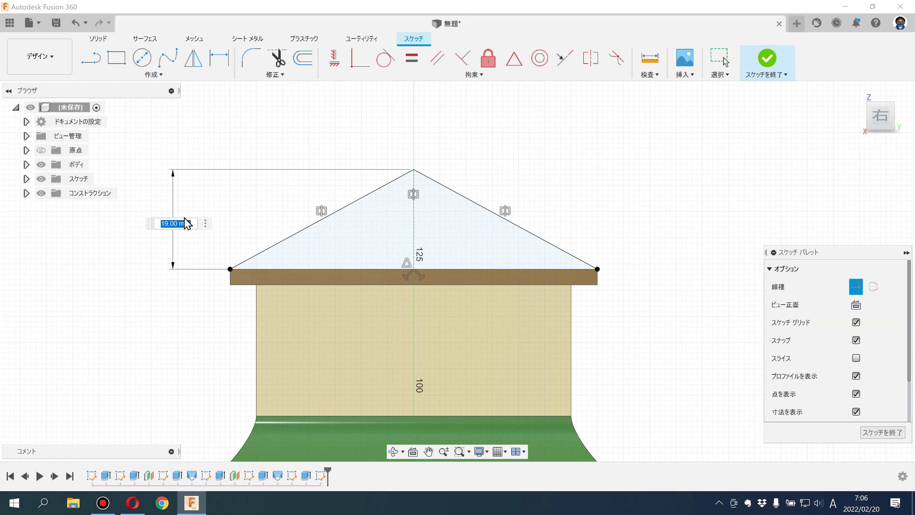
text(20)
key(Return)
Step: Finish the gable sketch and select the triangle for extrusion
mouse_move(184, 221)
shift+middle_down()
mouse_move(236, 228)
mouse_move(584, 139)
shift+middle_up()
click(770, 63)
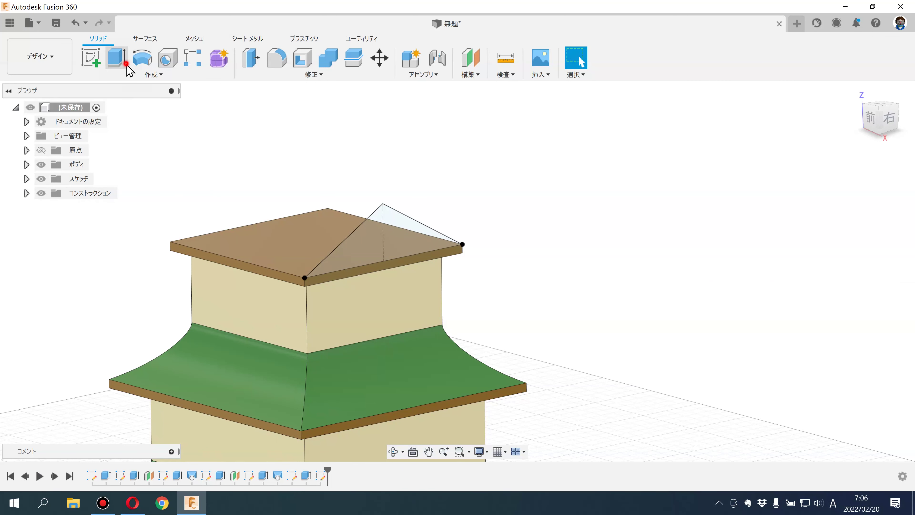
click(116, 58)
click(394, 232)
shift+middle_drag(395, 232, 400, 234)
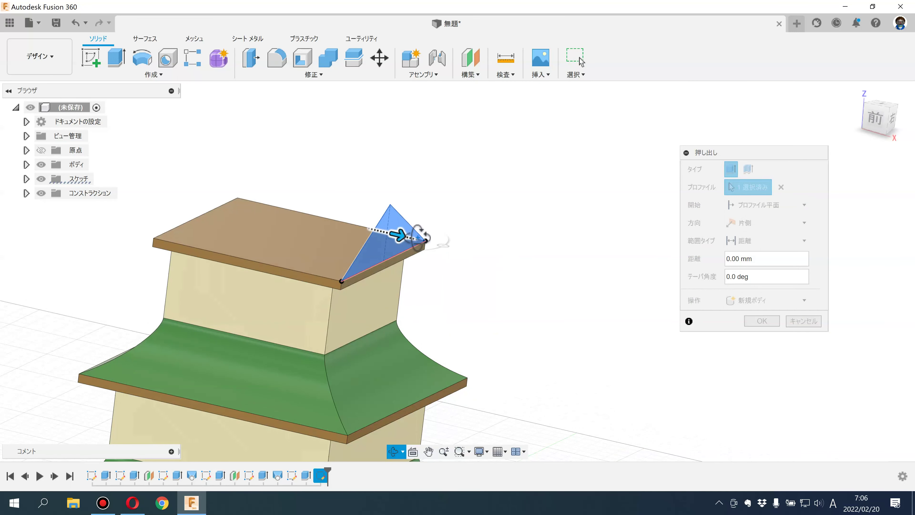
Step: Set the gable extrusion to a New Body with an Object extent
drag(400, 234, 285, 215)
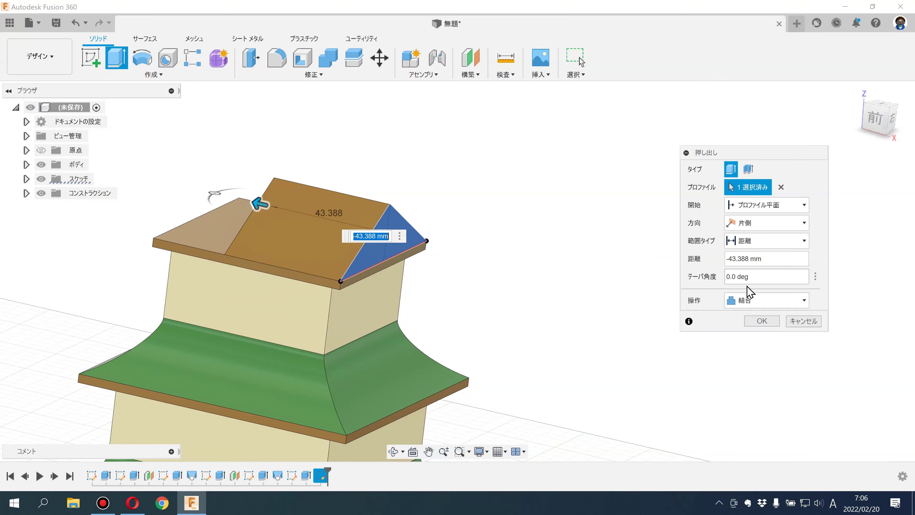
click(747, 301)
click(746, 348)
click(752, 241)
click(751, 265)
Step: Extrude up to the slab's far end face and confirm the pitched roof
shift+middle_drag(576, 223, 554, 215)
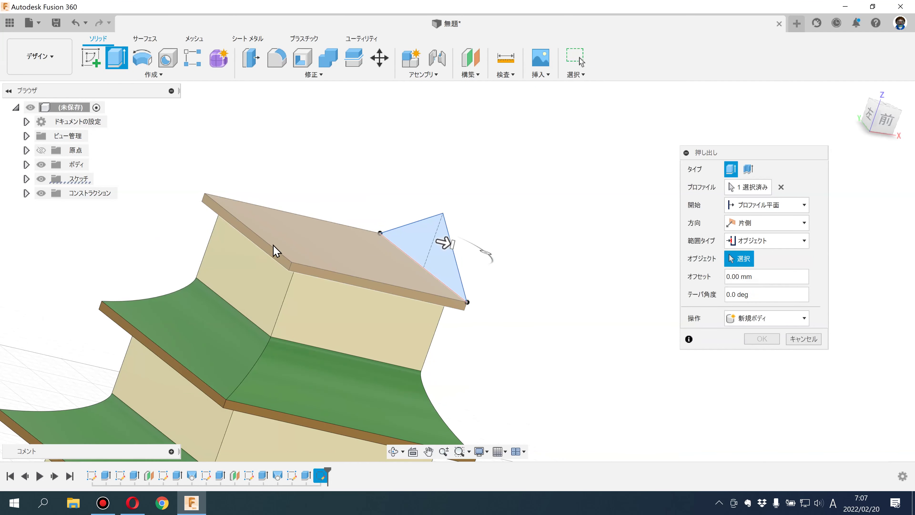
scroll(270, 249, up, 3)
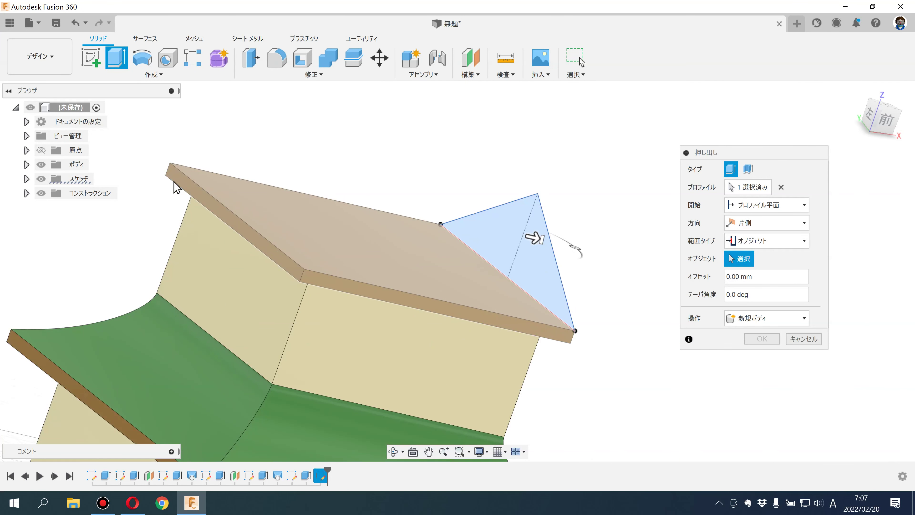
click(177, 176)
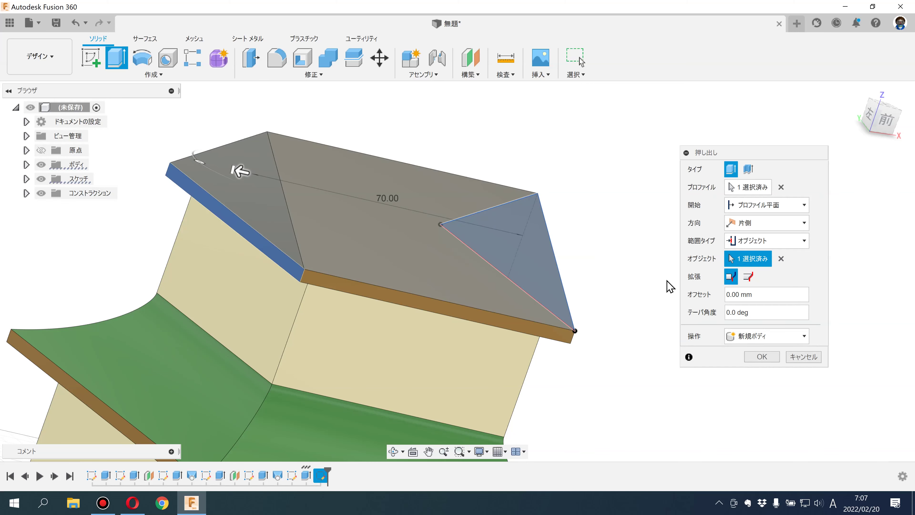
click(762, 356)
scroll(659, 331, down, 5)
shift+middle_drag(659, 330, 624, 289)
drag(624, 289, 633, 296)
key(Escape)
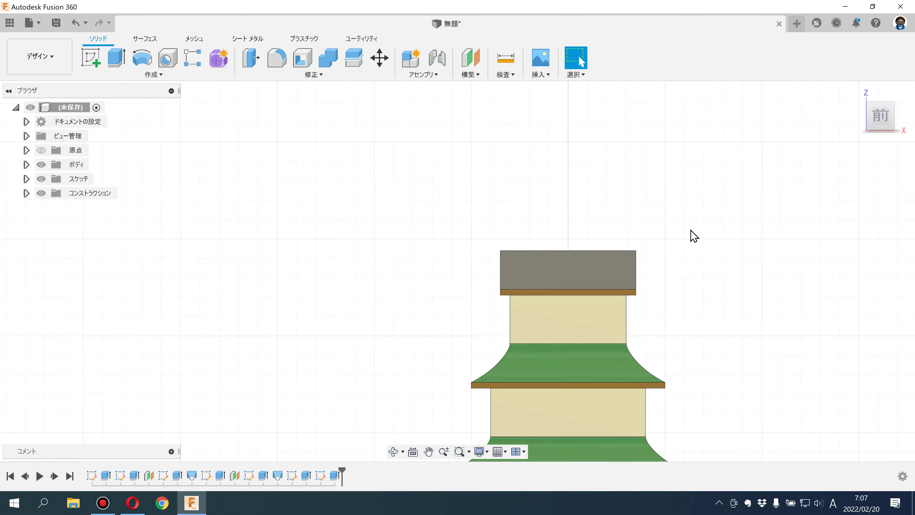
Step: Apply the green appearance to the top gable roof, matching the lower roofs
scroll(690, 231, up, 2)
scroll(689, 234, up, 3)
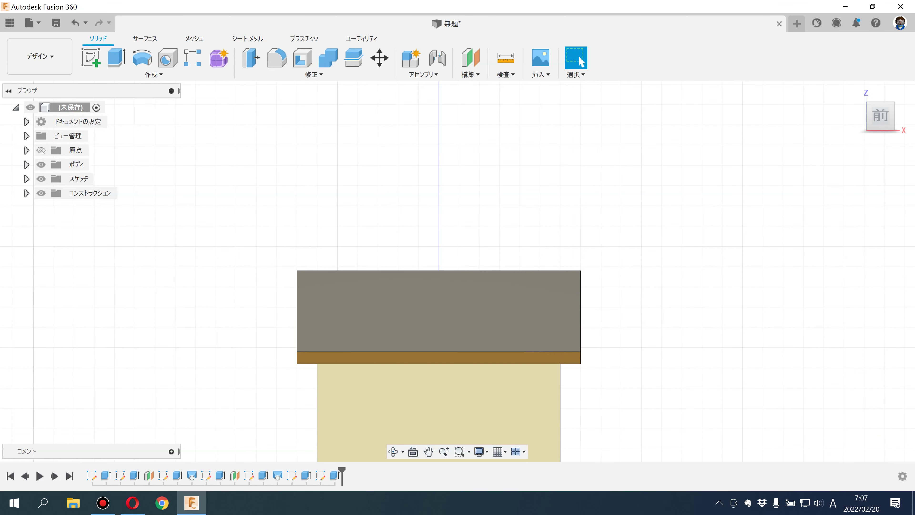
key(alt+Tab)
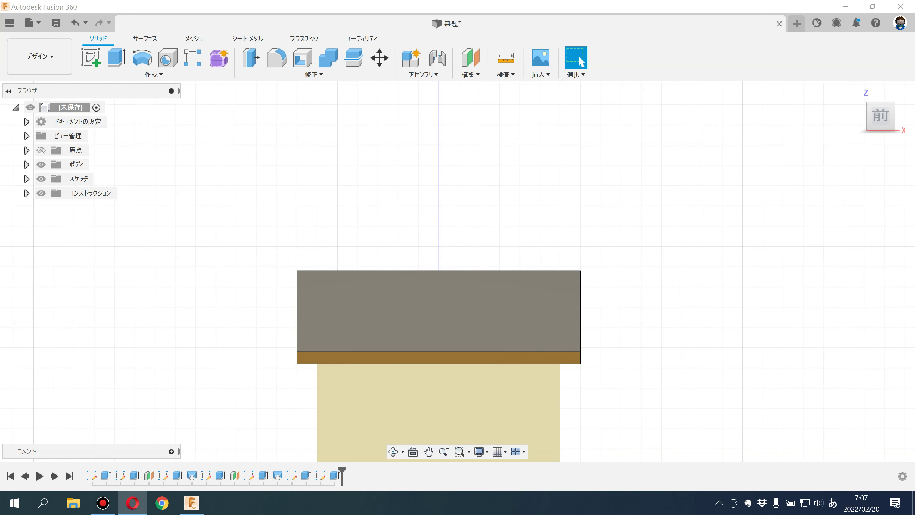
scroll(524, 218, down, 5)
shift+middle_drag(500, 180, 505, 184)
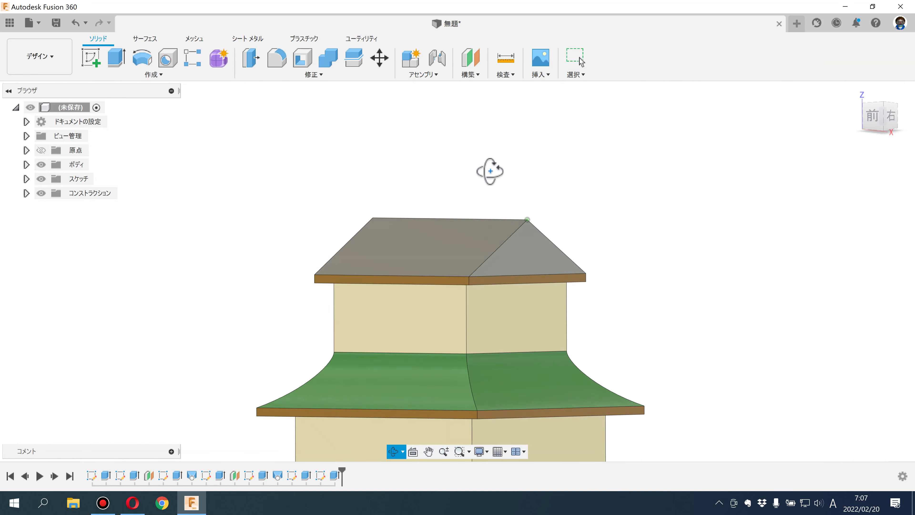
click(300, 76)
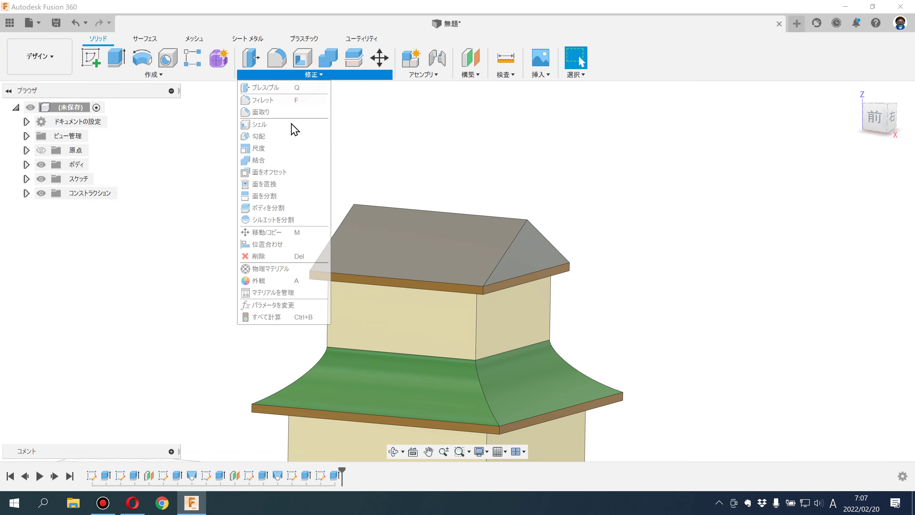
click(261, 280)
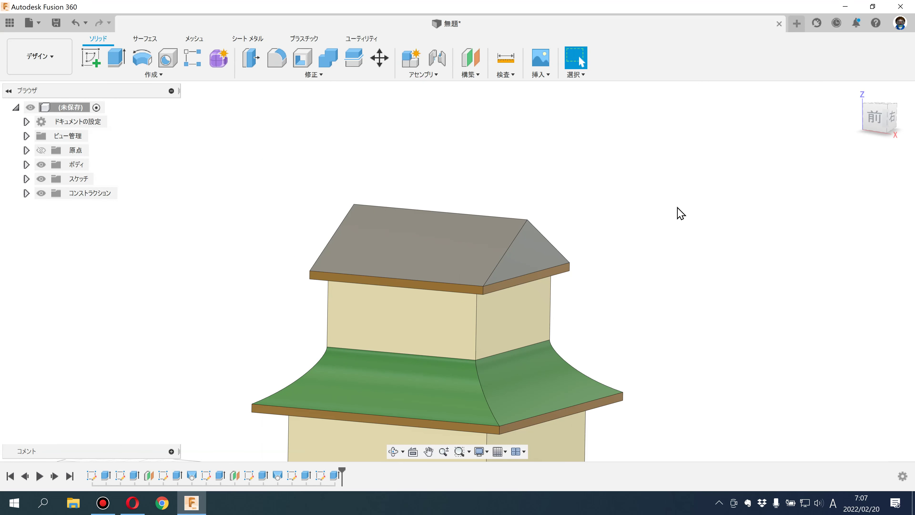
drag(677, 115, 473, 231)
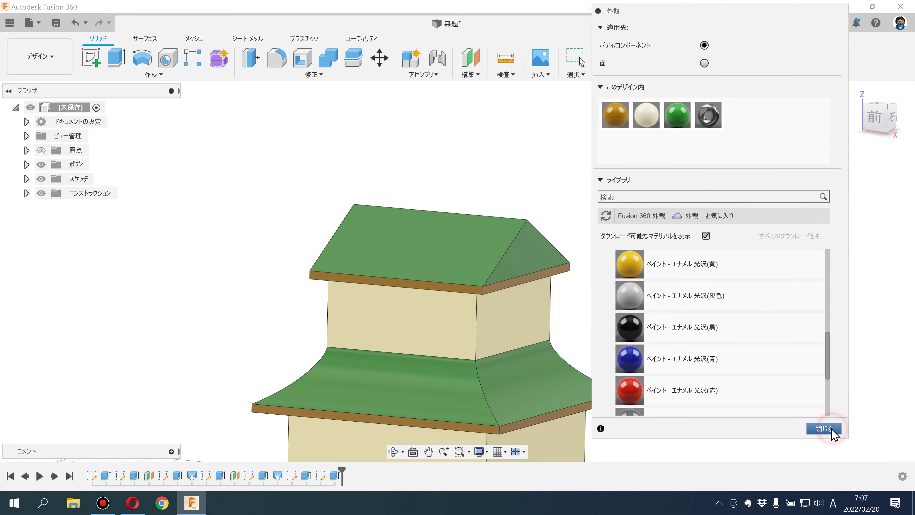
click(833, 429)
click(91, 58)
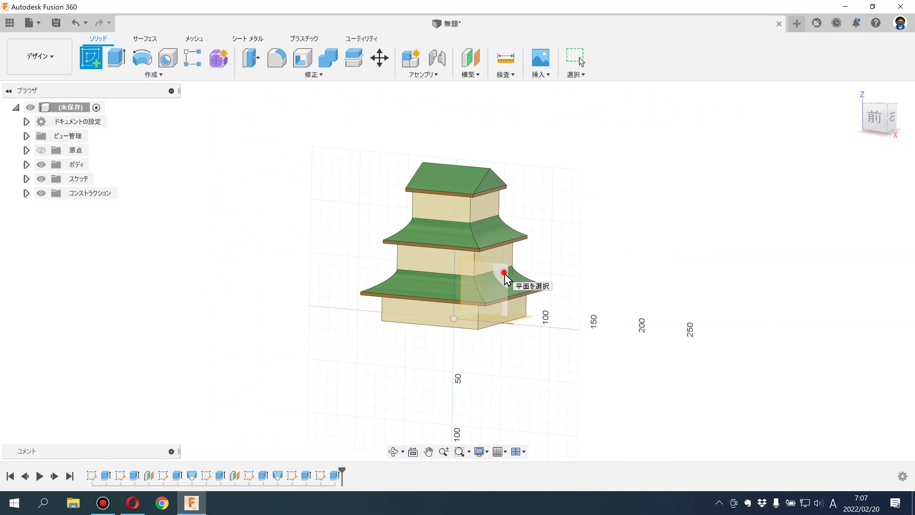
Step: On the front plane, draw a vertical line from the origin to above the top roof
click(503, 272)
scroll(406, 159, up, 5)
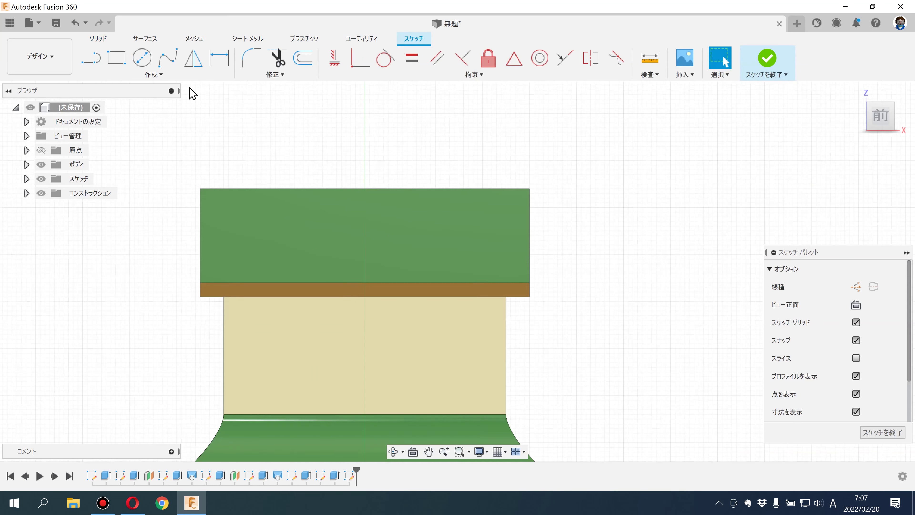
click(101, 60)
scroll(446, 306, down, 3)
scroll(449, 333, down, 2)
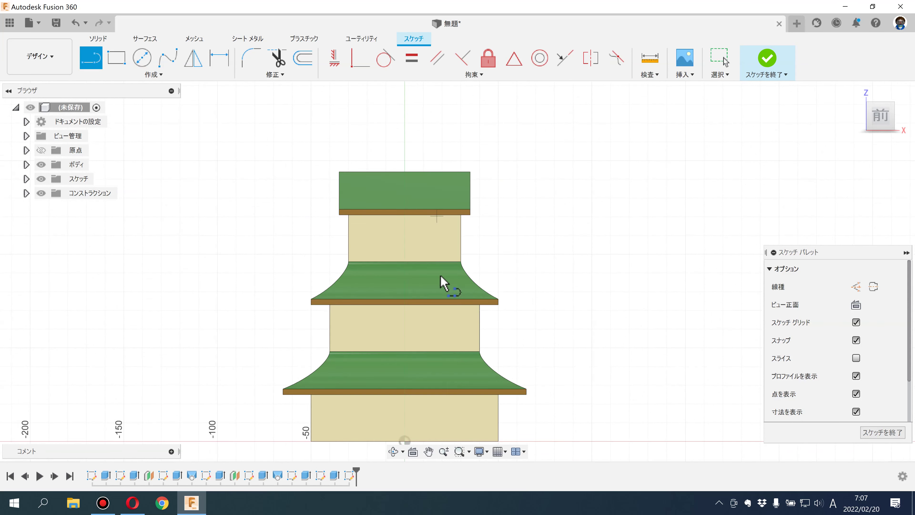
scroll(445, 282, down, 1)
click(398, 395)
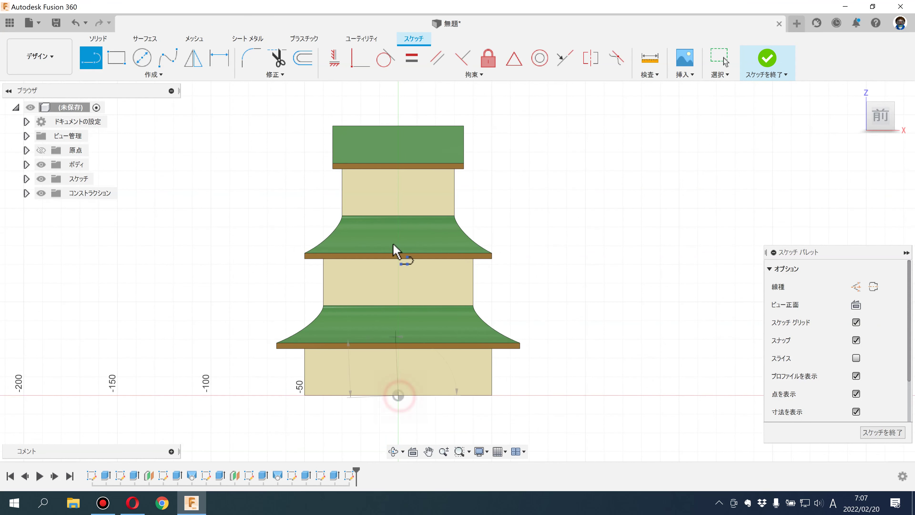
middle_drag(403, 251, 403, 317)
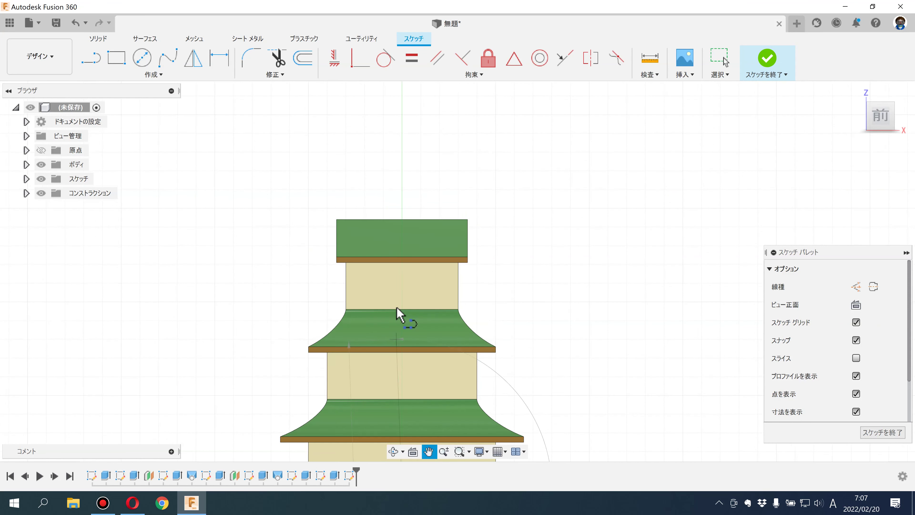
click(402, 188)
scroll(462, 252, up, 2)
scroll(462, 252, up, 2)
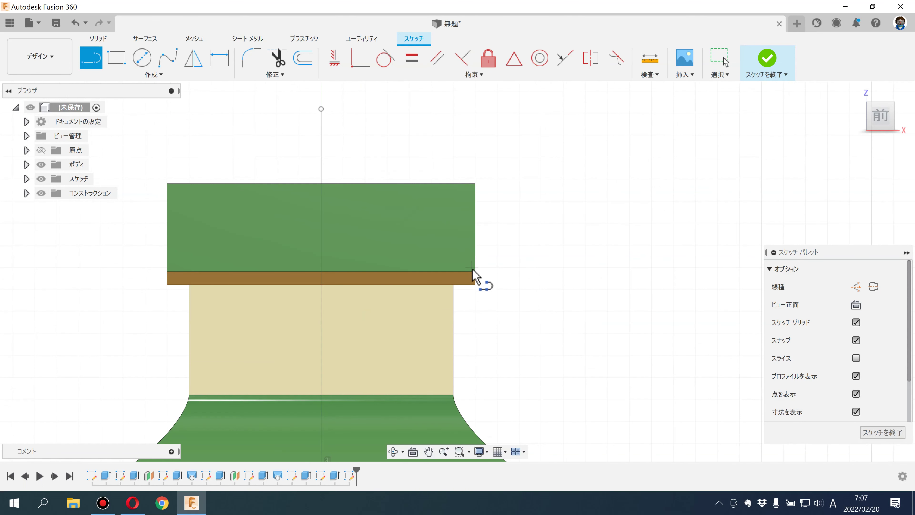
Step: Project the top roof's brown eave band and green face into the sketch
click(153, 74)
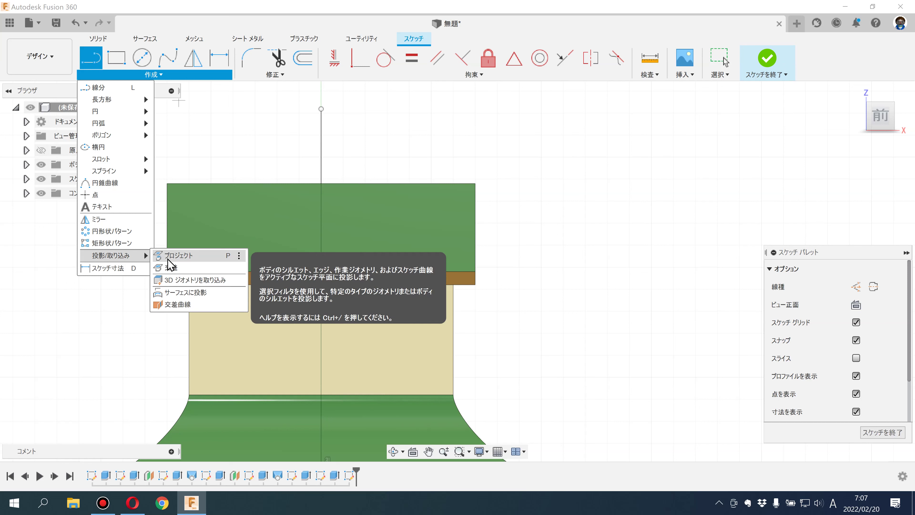
click(167, 258)
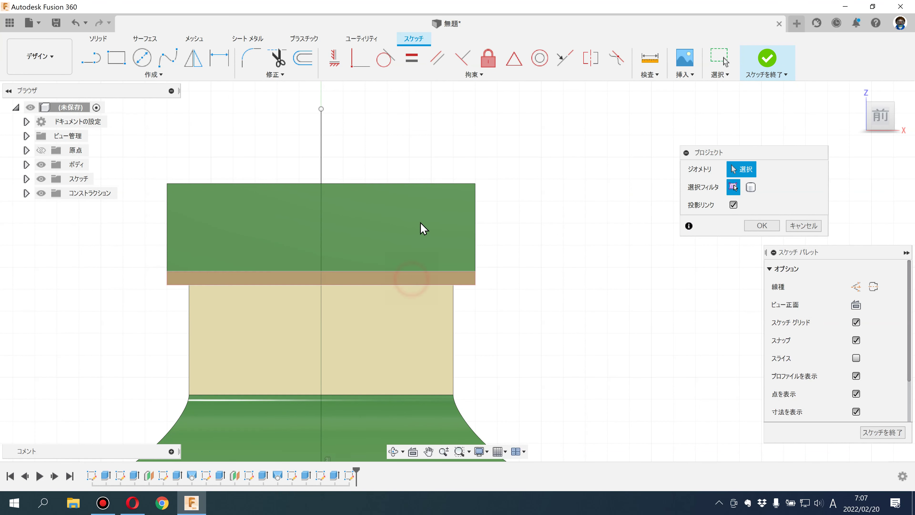
click(414, 279)
click(414, 201)
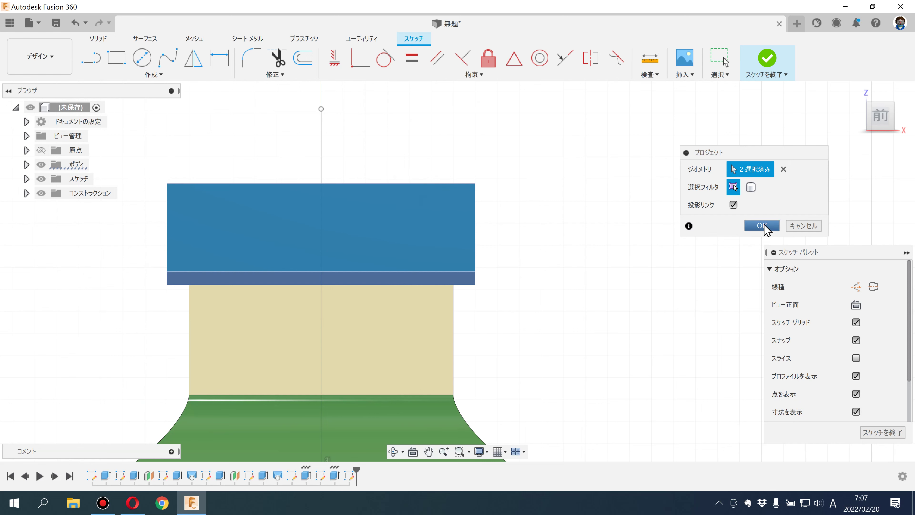
click(761, 226)
scroll(338, 173, up, 2)
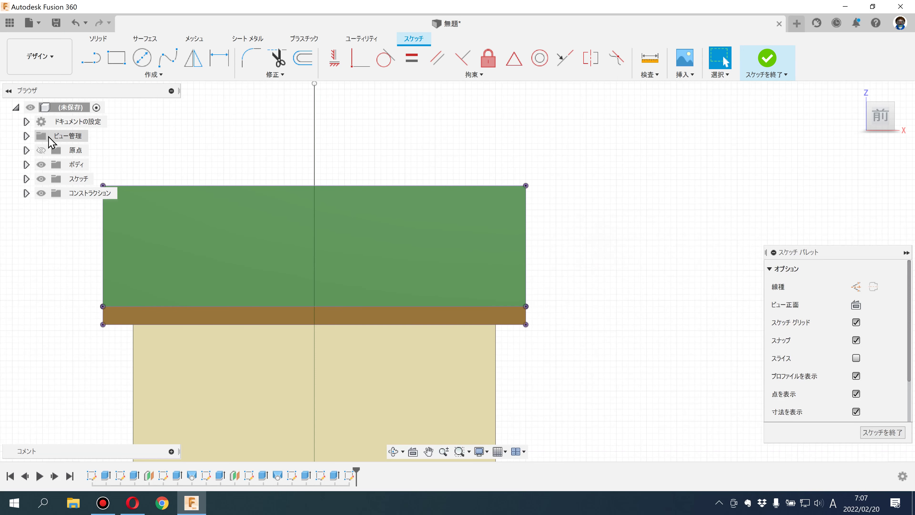
Step: Draw a slanted line from the eave's right corner up to the roof's top edge
click(42, 165)
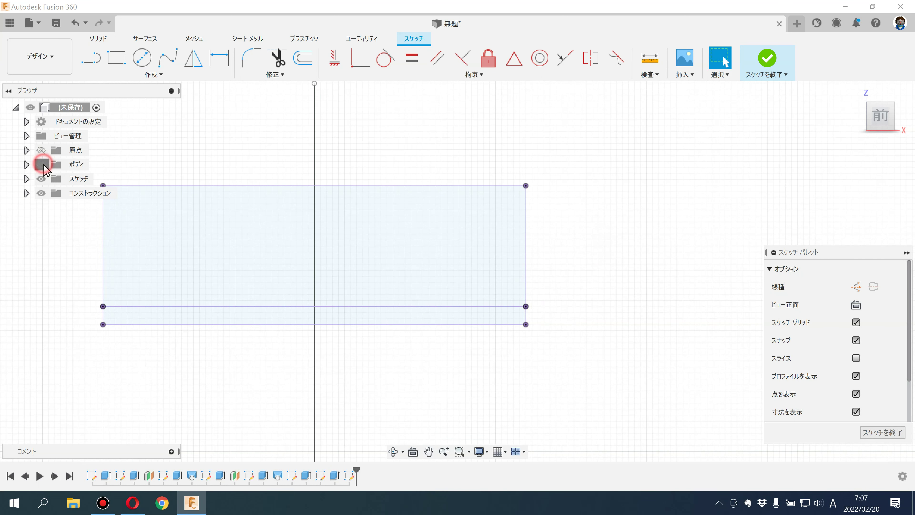
click(41, 165)
click(90, 58)
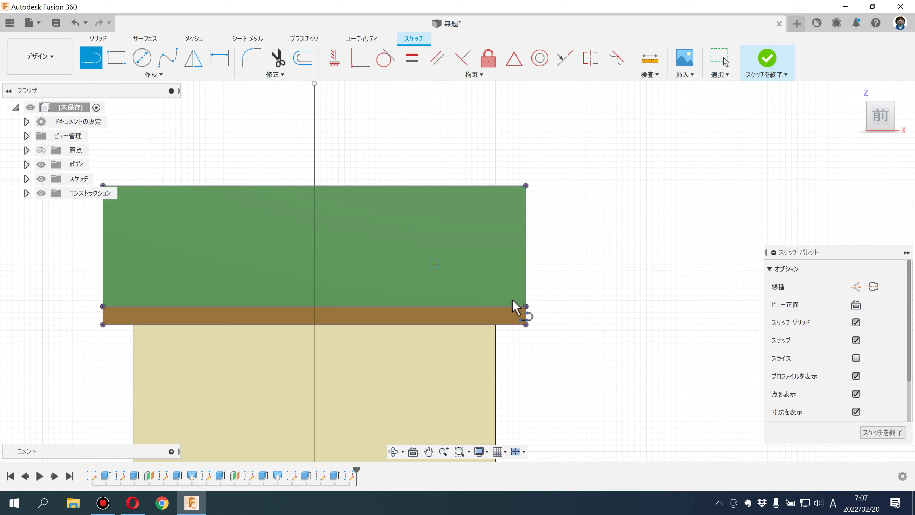
click(525, 306)
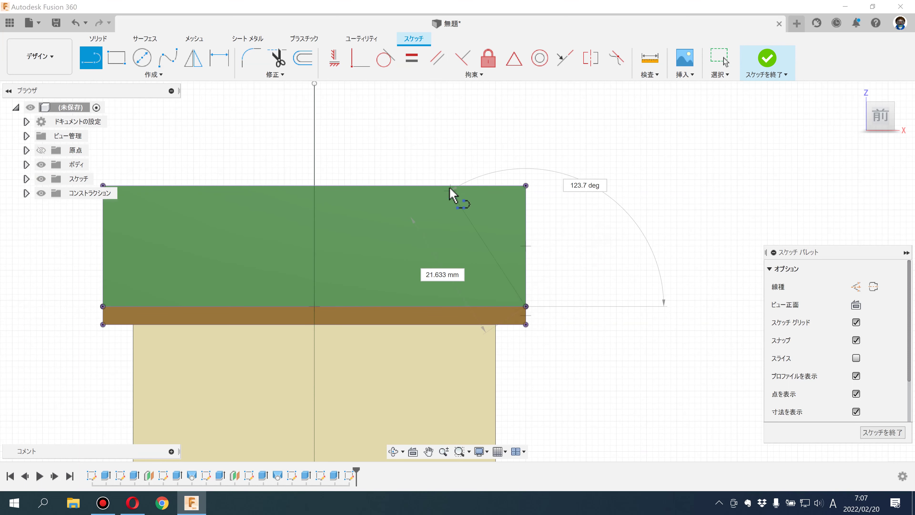
click(449, 185)
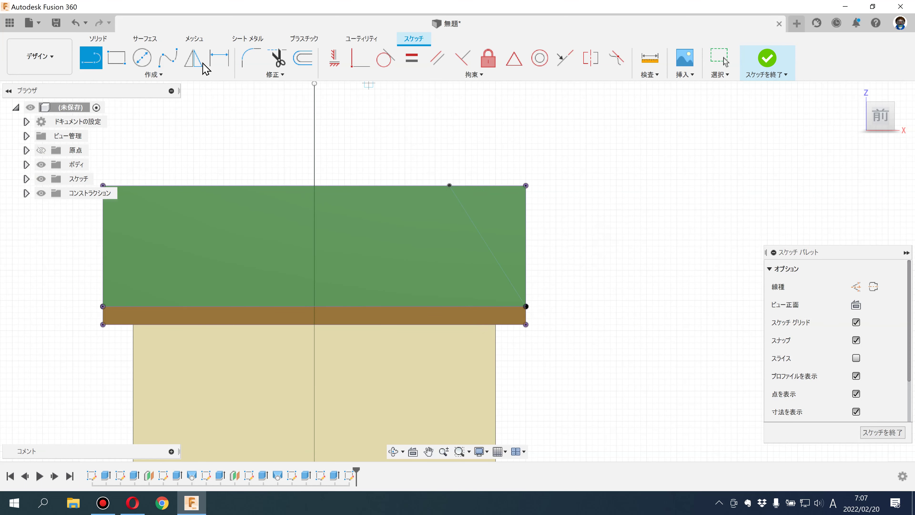
Step: Dimension the slanted line's angle to the roof's right edge as 30°
click(218, 60)
click(484, 241)
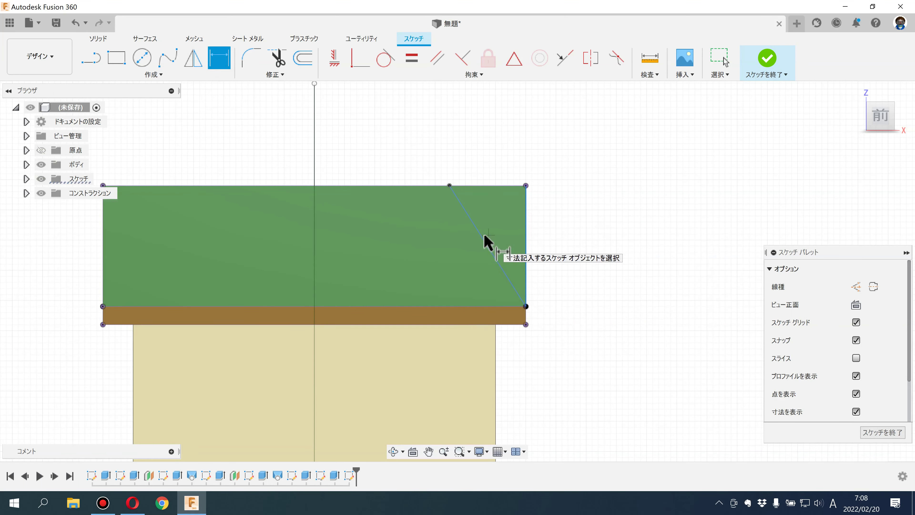
click(526, 202)
click(477, 145)
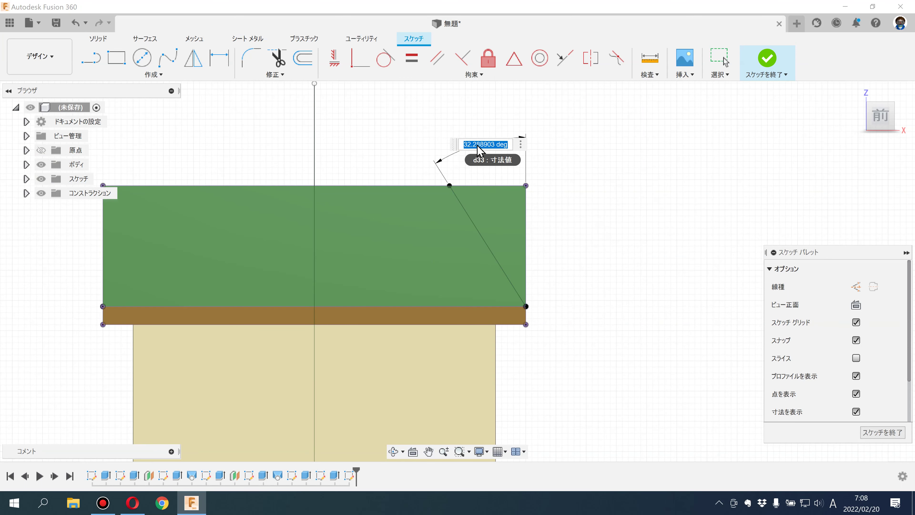
text(35)
key(Return)
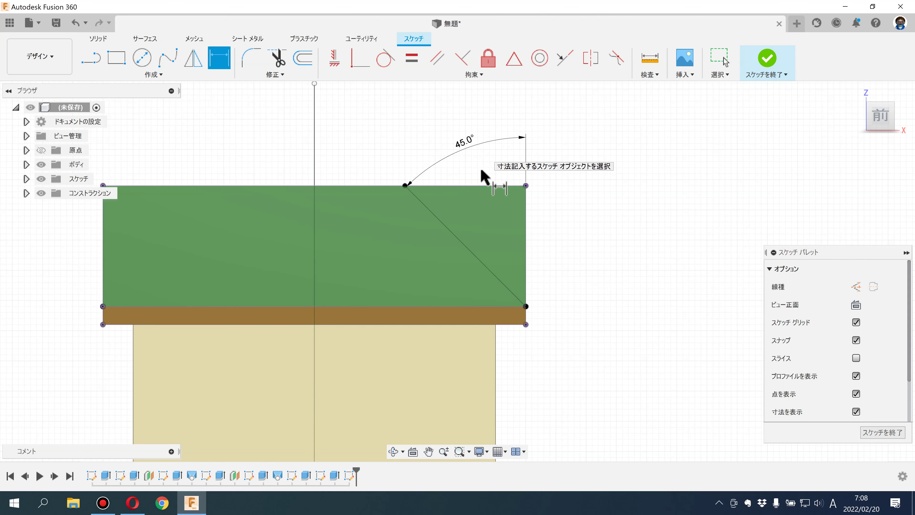
scroll(482, 177, down, 2)
click(476, 150)
double_click(479, 153)
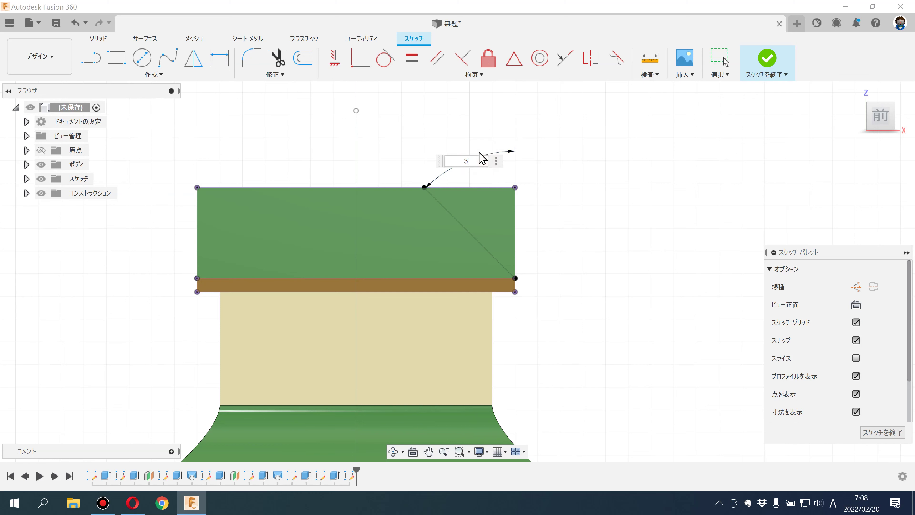
text(0)
key(Return)
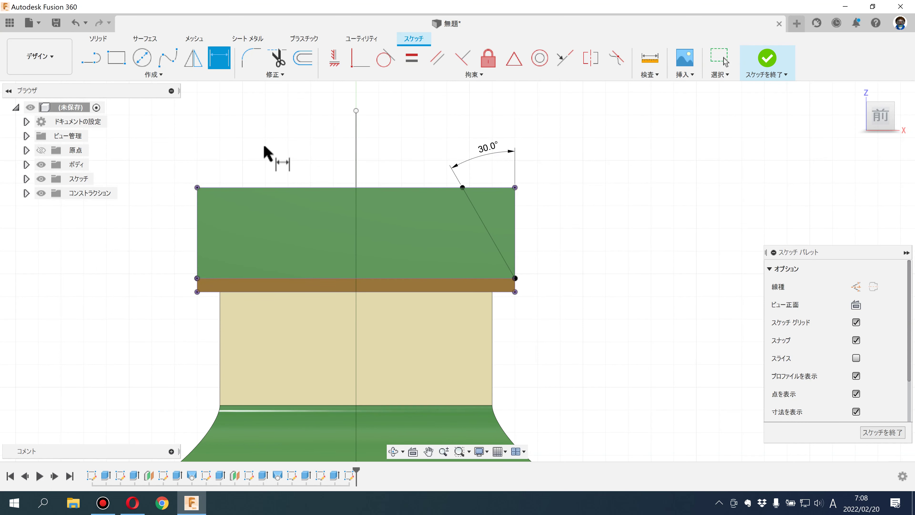
Step: Mirror the slanted line across the vertical centre line
click(194, 58)
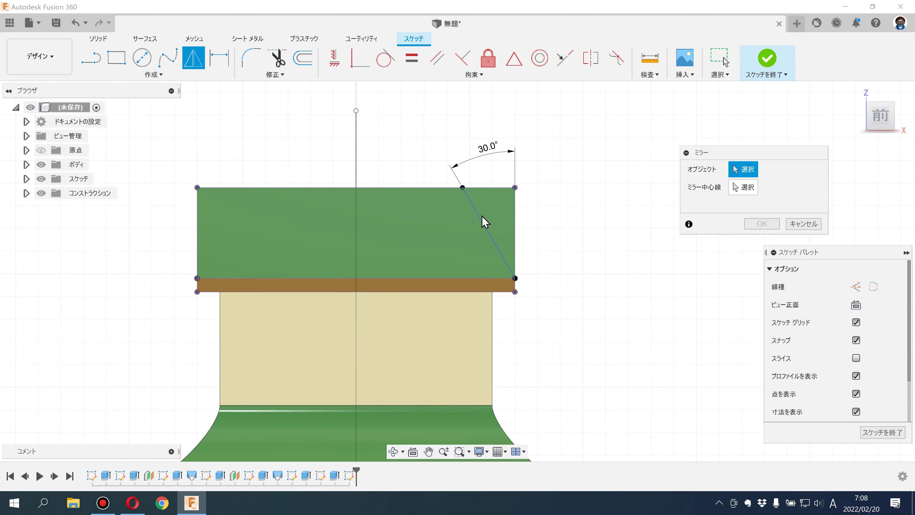
click(484, 221)
click(357, 144)
click(756, 225)
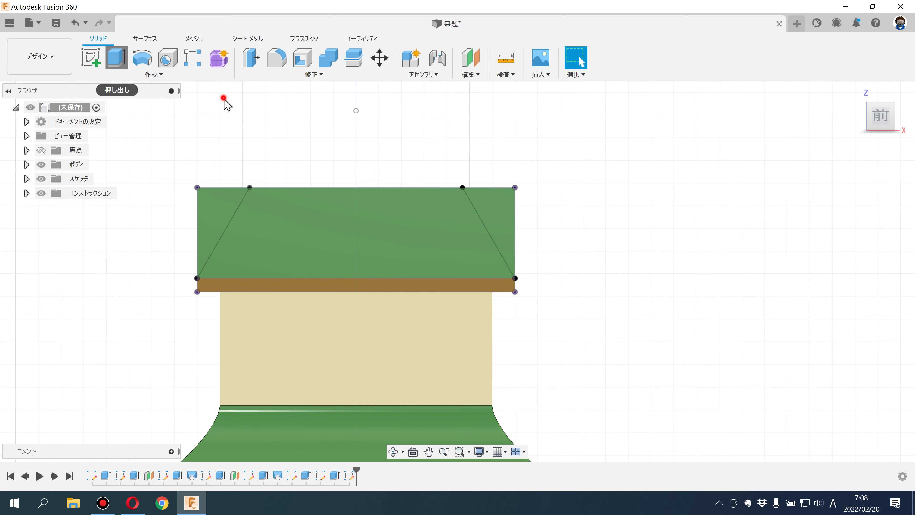
Step: Start an extrusion with the right and left triangular end profiles of the top roof selected
click(116, 64)
shift+middle_drag(387, 163, 422, 195)
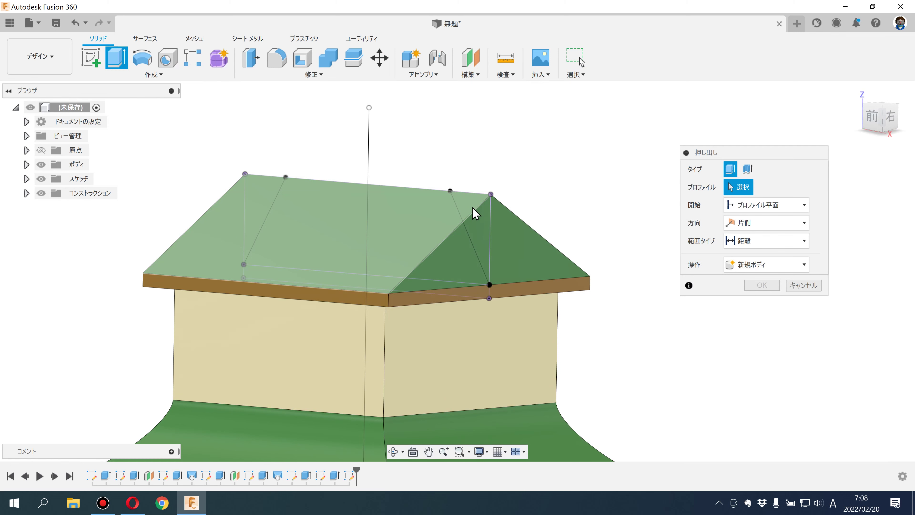
scroll(471, 210, up, 2)
scroll(470, 209, up, 1)
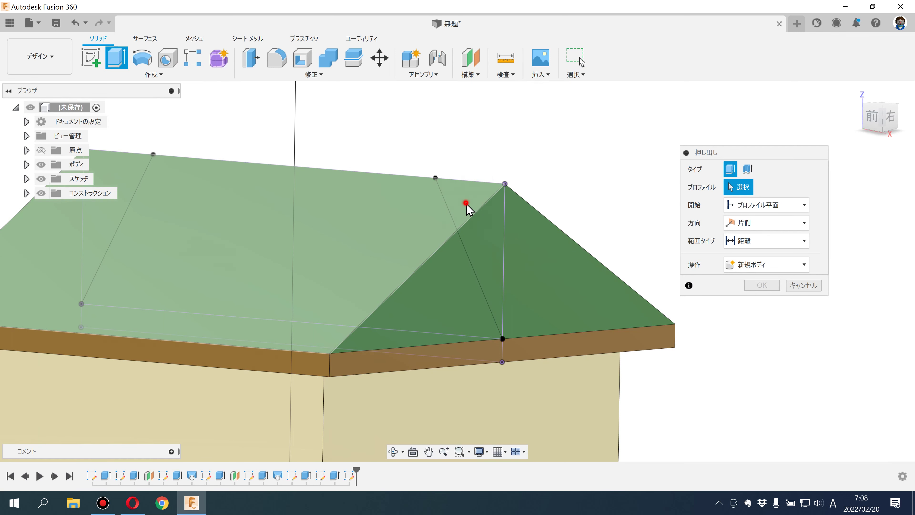
click(466, 204)
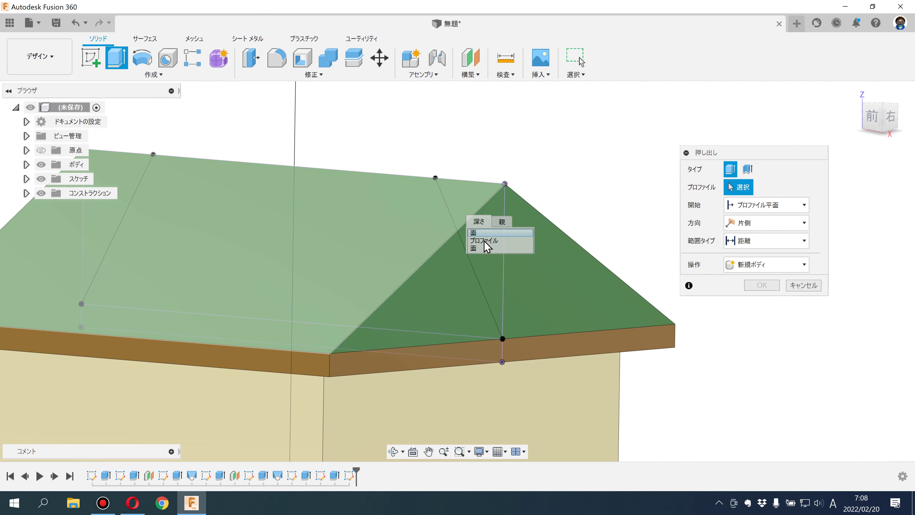
click(484, 240)
middle_drag(470, 120, 583, 137)
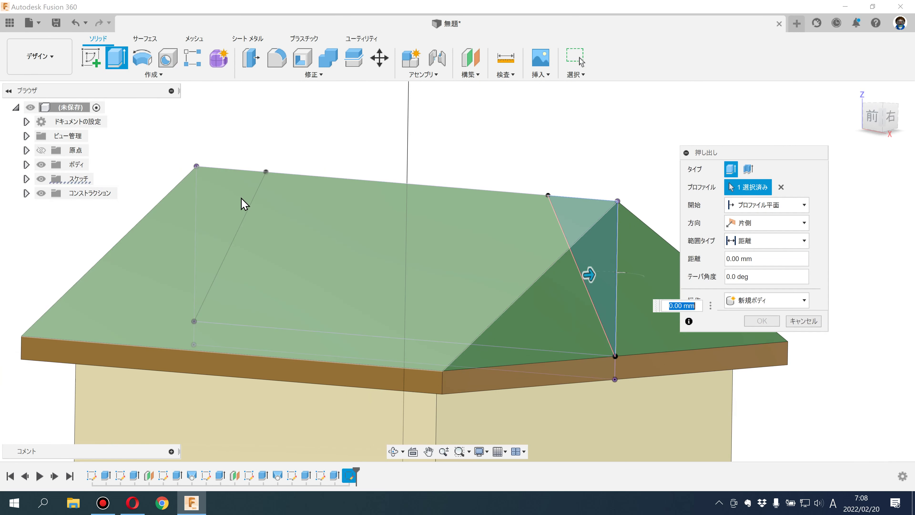
click(227, 208)
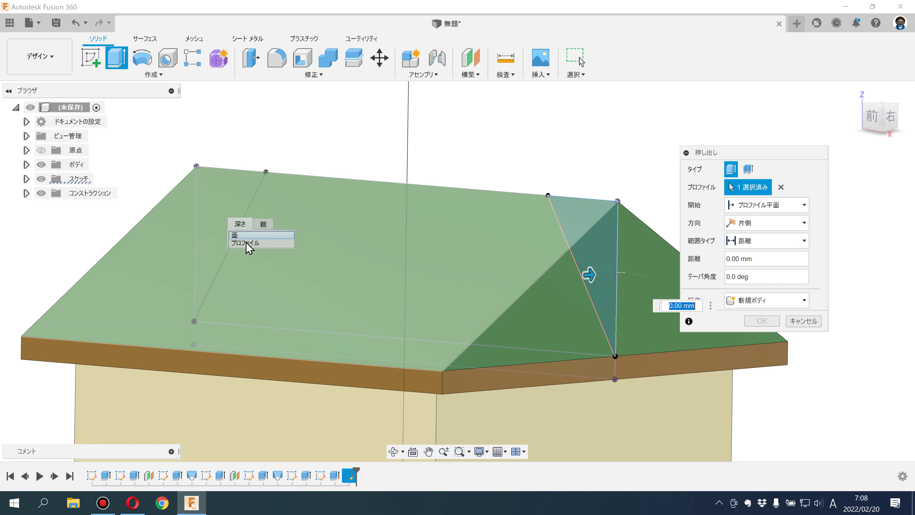
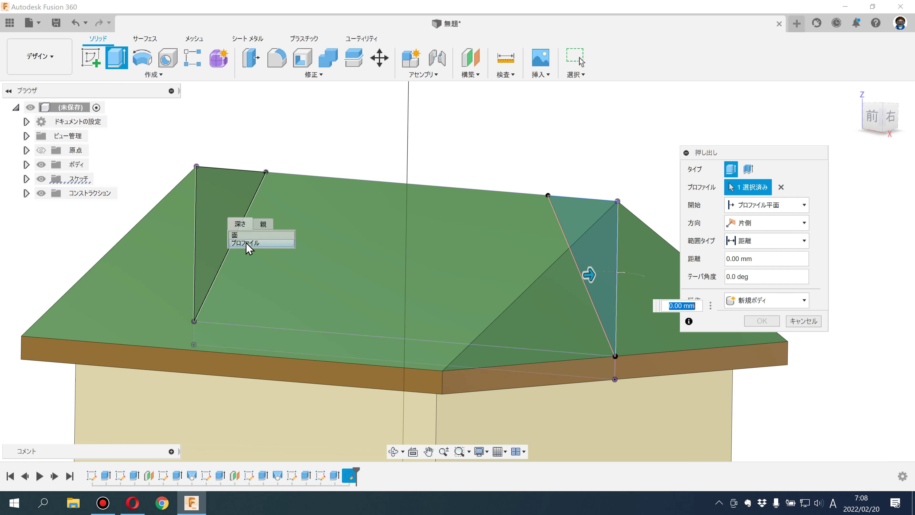
Step: Cut both gable triangles through the roof with a symmetric, through-all extrude
click(246, 243)
scroll(245, 237, down, 3)
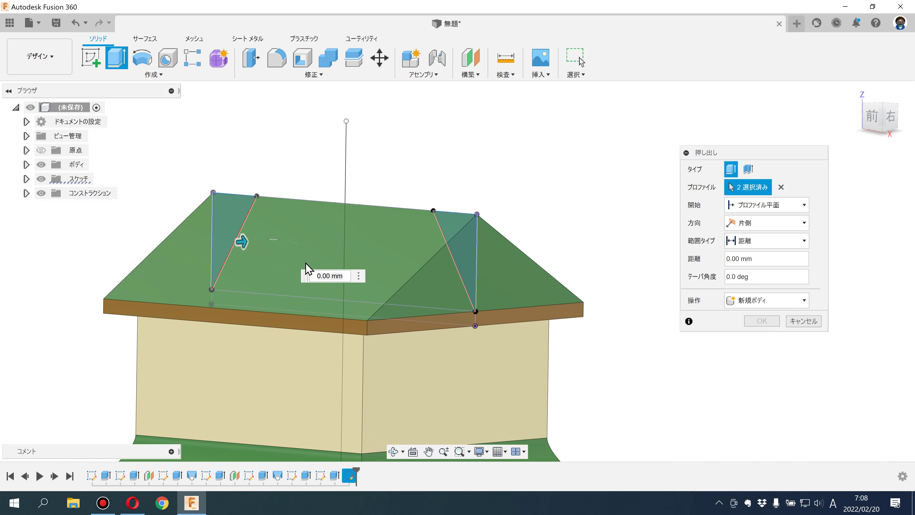
drag(241, 241, 63, 252)
shift+middle_drag(594, 252, 622, 281)
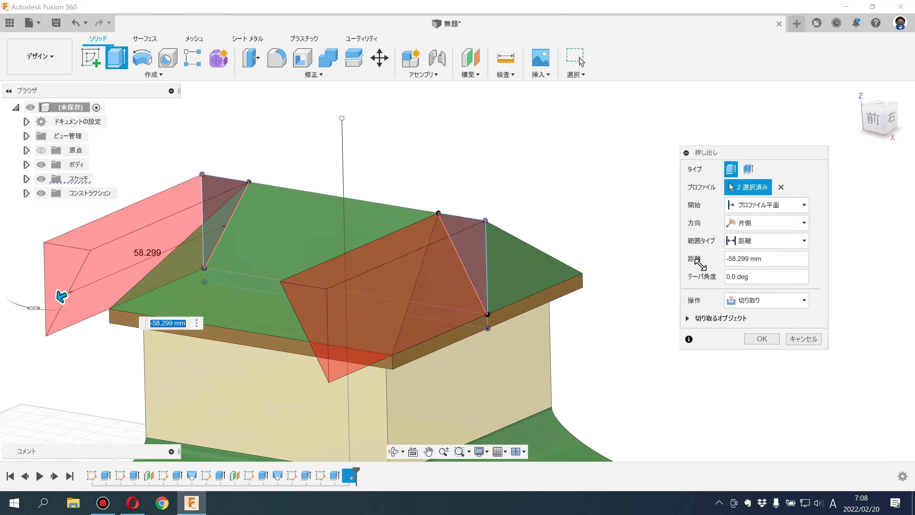
click(760, 225)
click(756, 256)
click(760, 240)
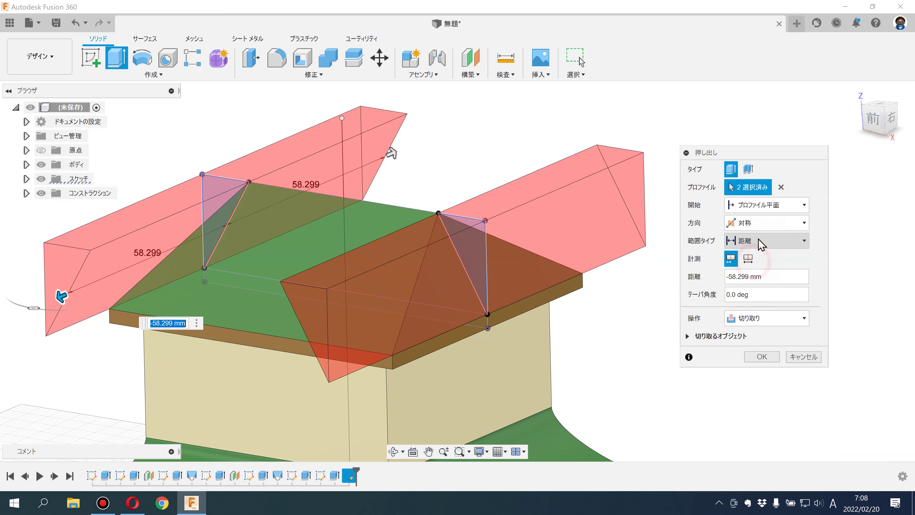
click(752, 285)
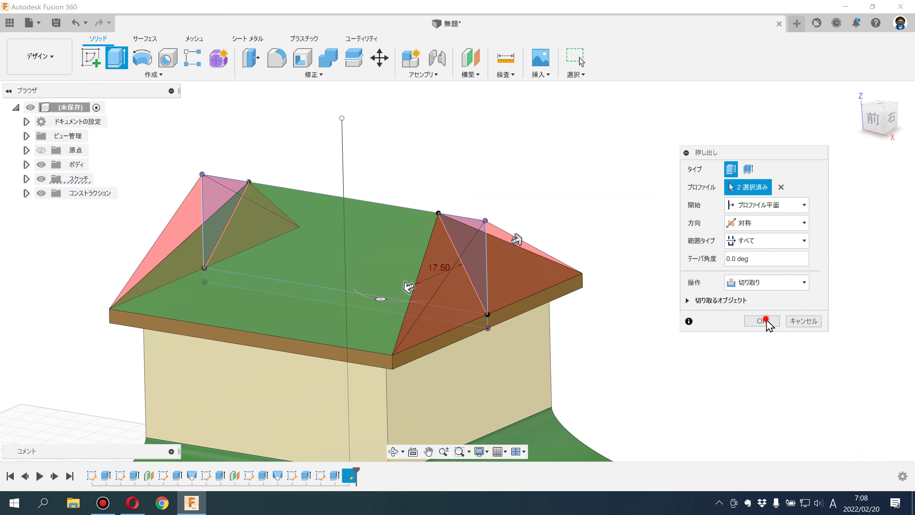
click(761, 320)
shift+middle_drag(751, 311, 725, 253)
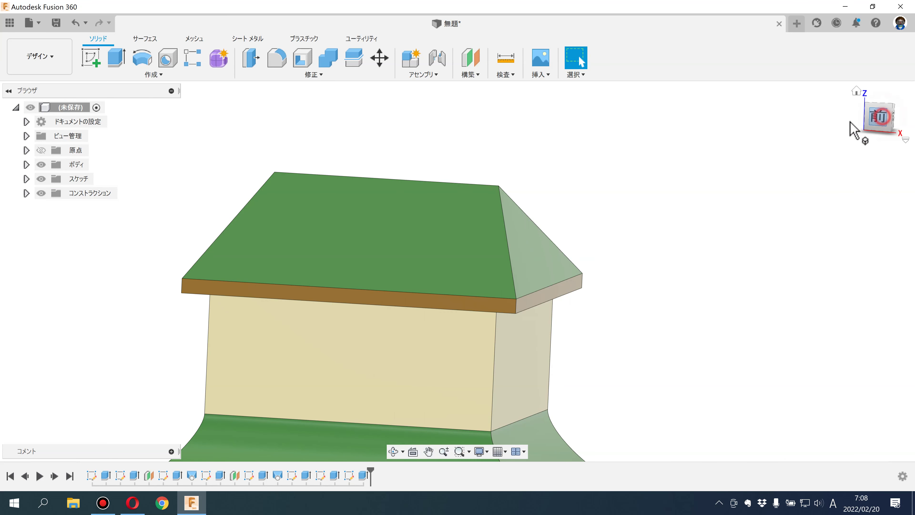
Step: From the front view, set the roof triangle sketch's height dimension to 15 mm
click(882, 117)
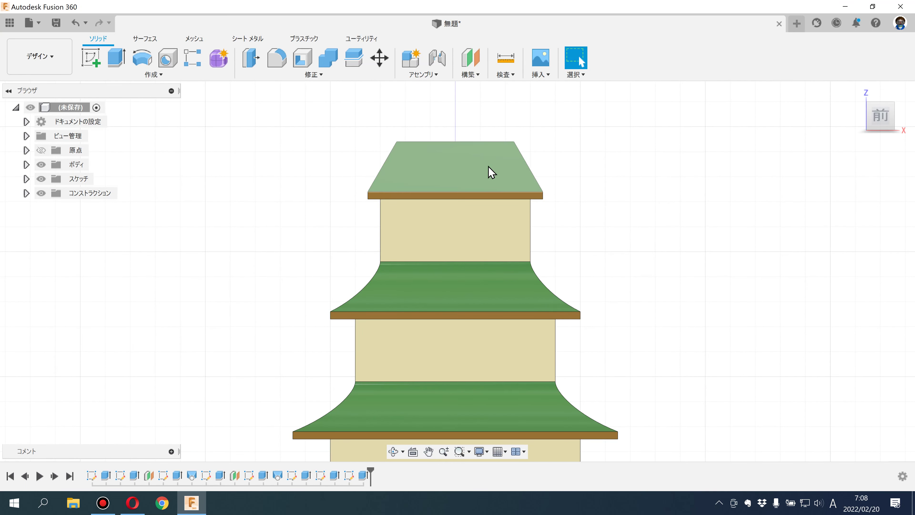
double_click(321, 476)
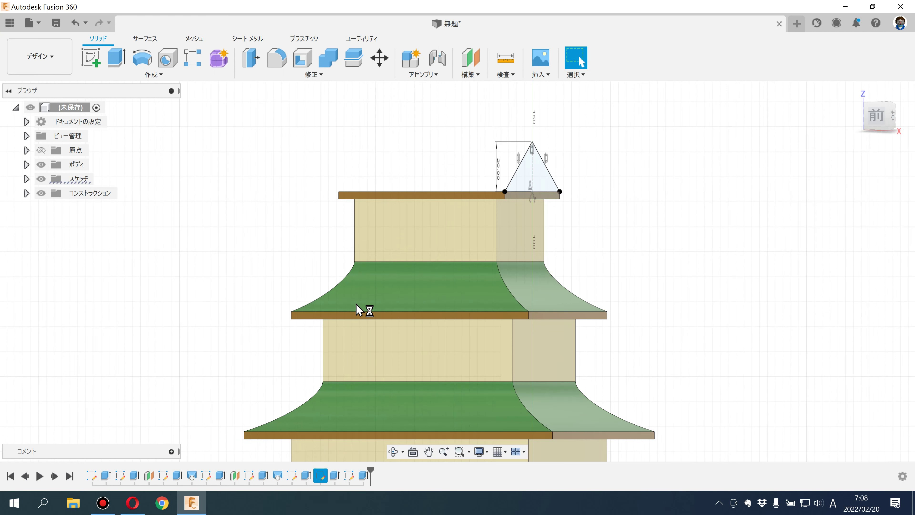
double_click(326, 169)
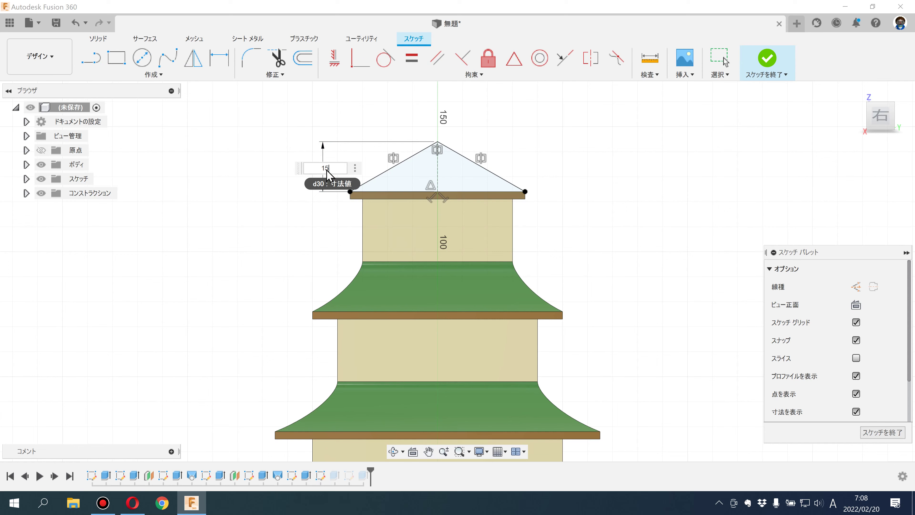
key(Return)
click(768, 59)
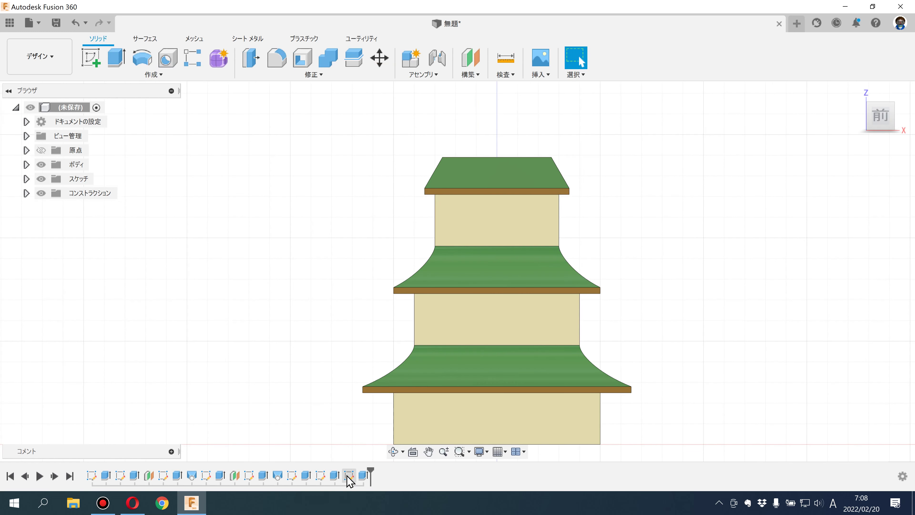
Step: Change the triangle sketch's height dimension to 18 mm after checking the roof angle sketch
double_click(348, 476)
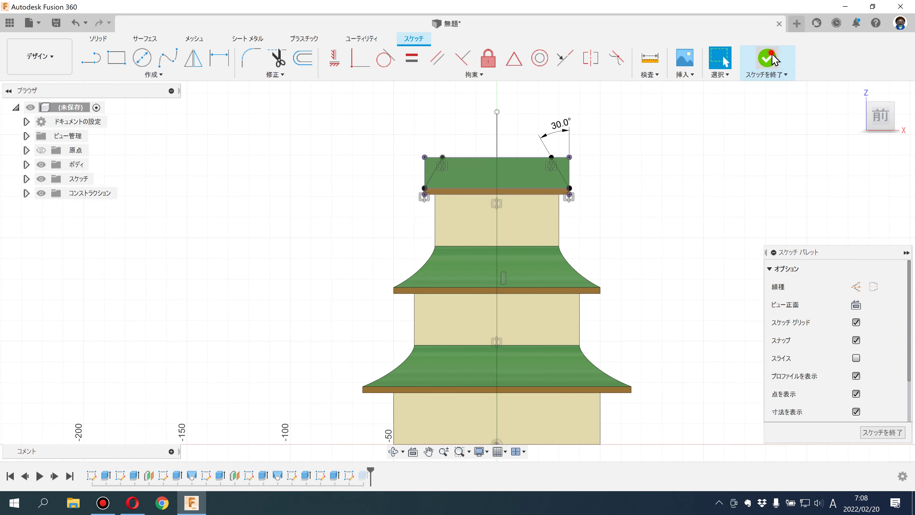
click(772, 58)
click(322, 475)
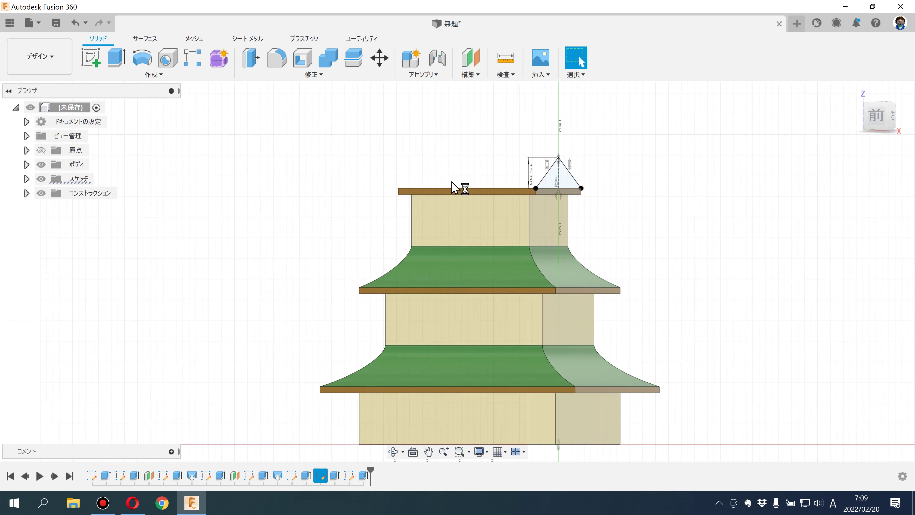
double_click(356, 183)
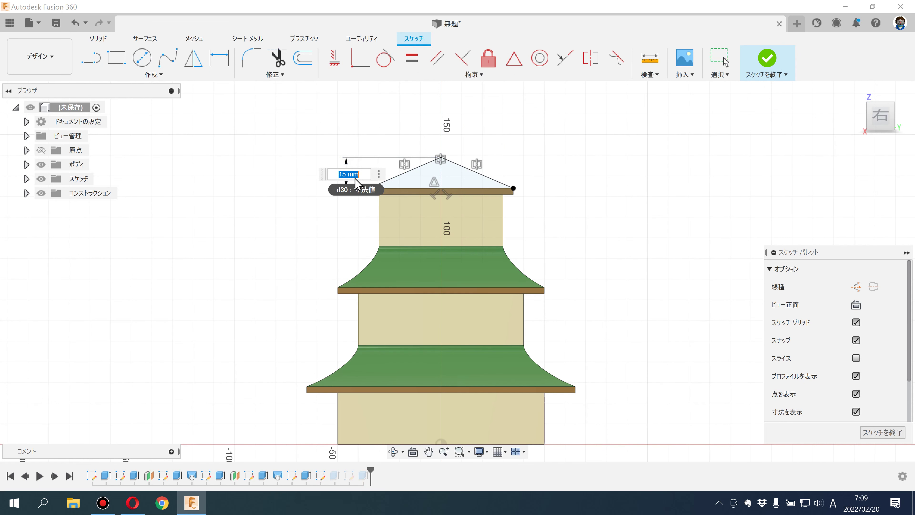
key(Return)
click(766, 60)
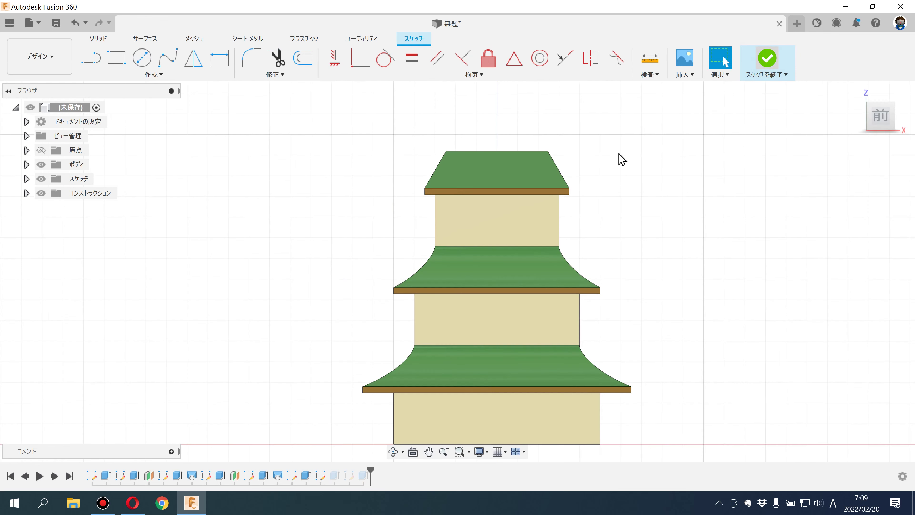
scroll(617, 162, up, 4)
mouse_move(615, 173)
shift+middle_down()
mouse_move(590, 178)
mouse_move(606, 190)
mouse_move(662, 198)
mouse_move(614, 217)
mouse_move(623, 198)
mouse_move(639, 198)
mouse_move(596, 215)
mouse_move(607, 204)
shift+middle_up()
scroll(625, 208, up, 3)
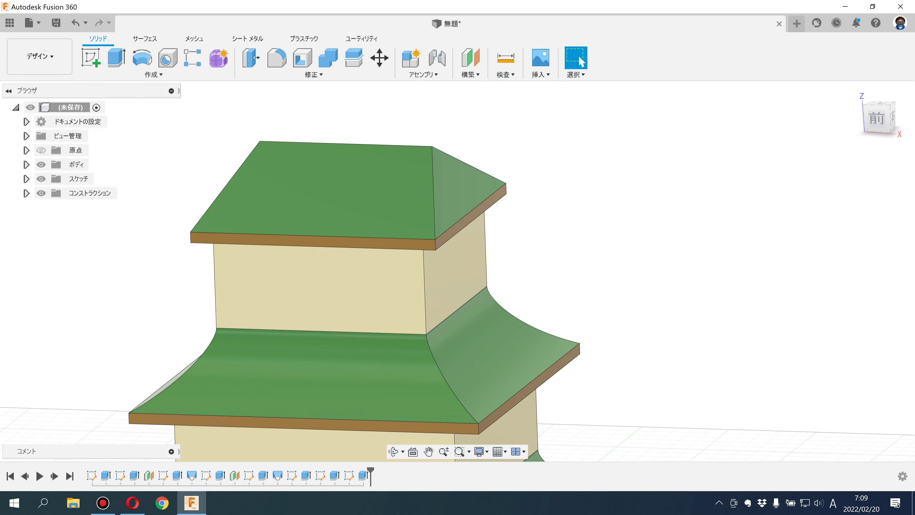
key(alt+Tab)
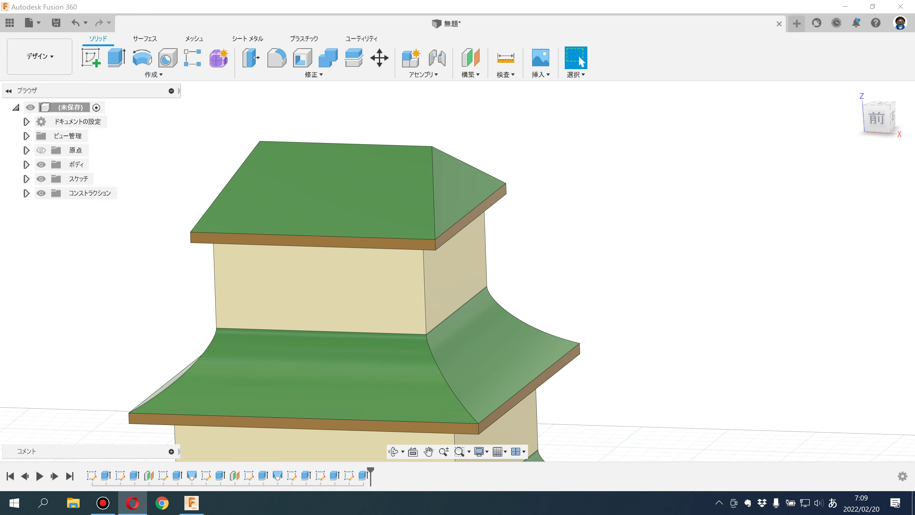
Step: Start a sketch on the top roof's end face and project the sloped roof face into it
click(92, 58)
click(475, 219)
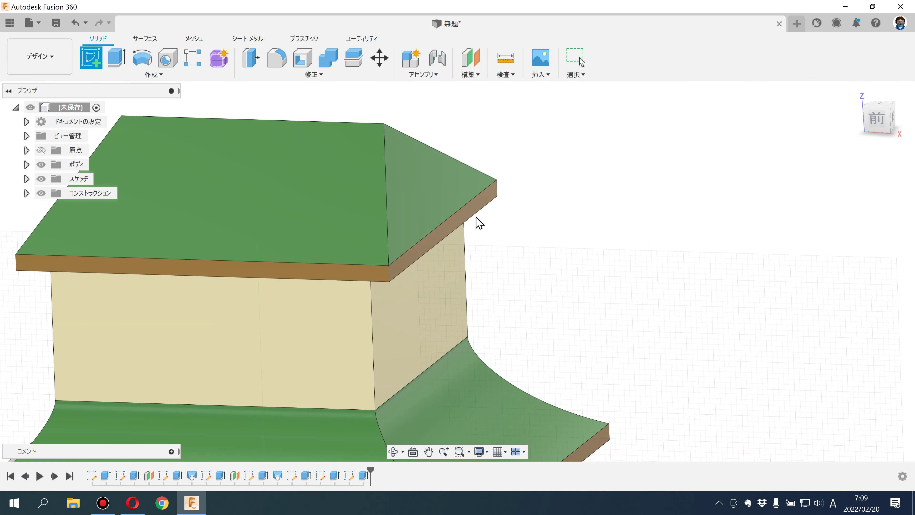
click(473, 220)
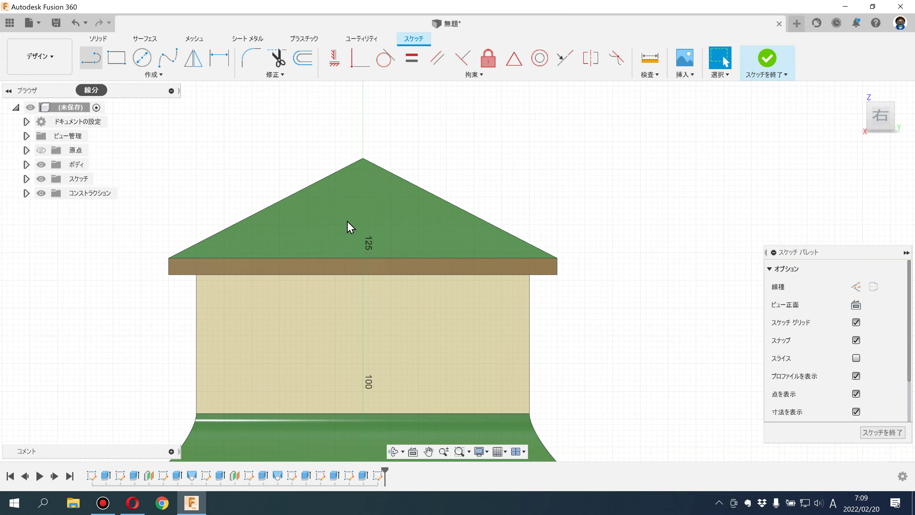
click(129, 75)
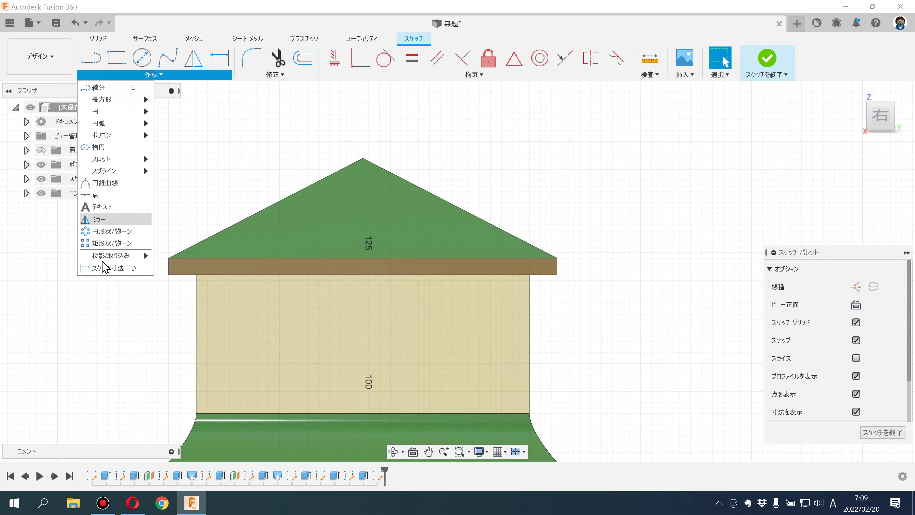
click(180, 254)
click(347, 214)
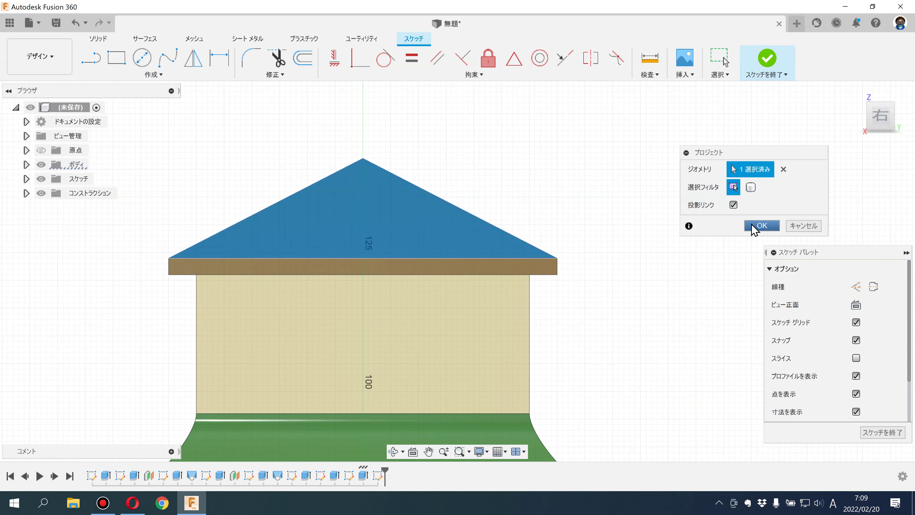
click(754, 226)
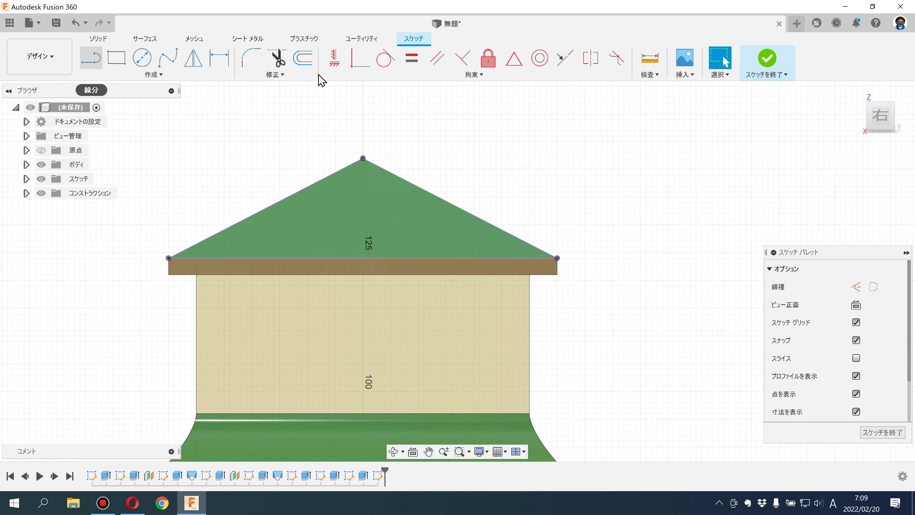
Step: Offset the two sloped roof edges 5 inward and finish the sketch
click(303, 58)
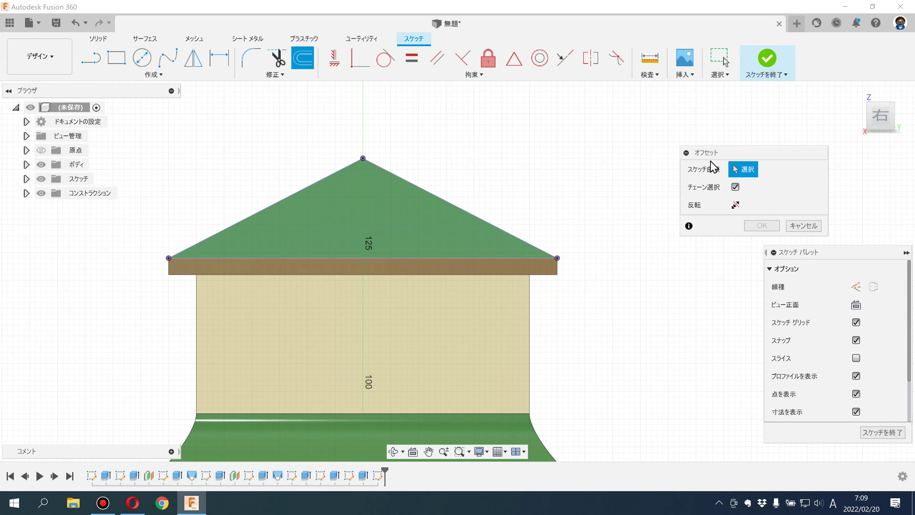
click(422, 188)
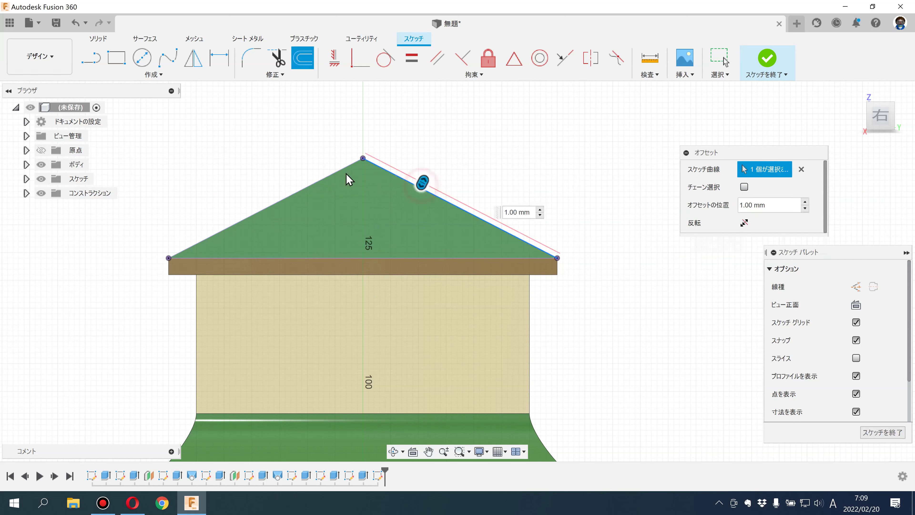
click(338, 171)
drag(333, 166, 346, 190)
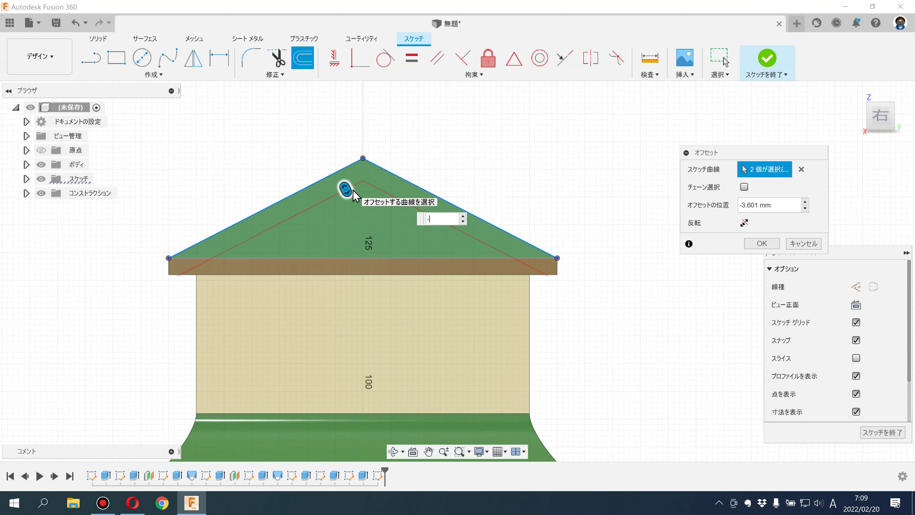
text(5)
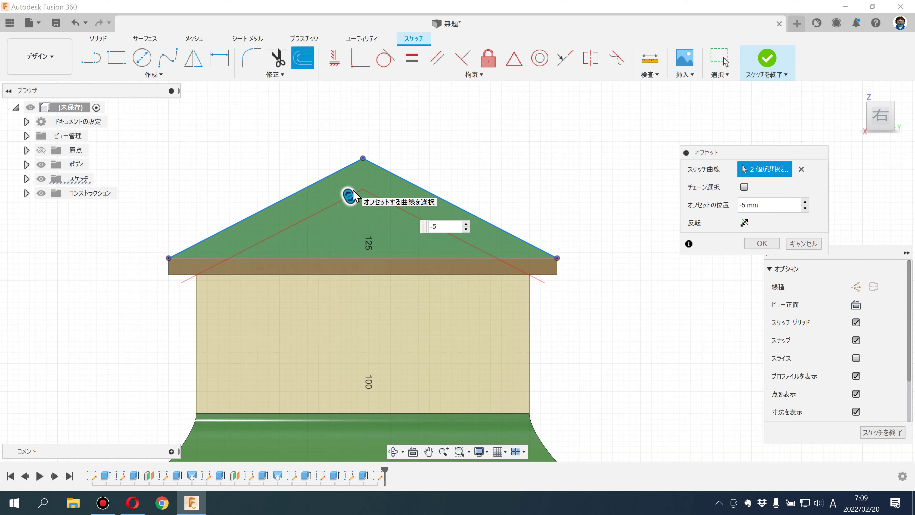
key(Return)
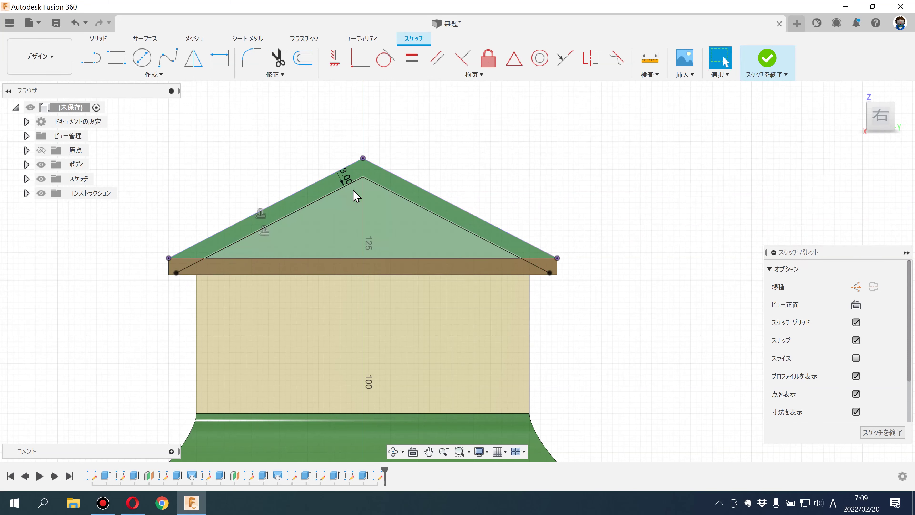
click(777, 70)
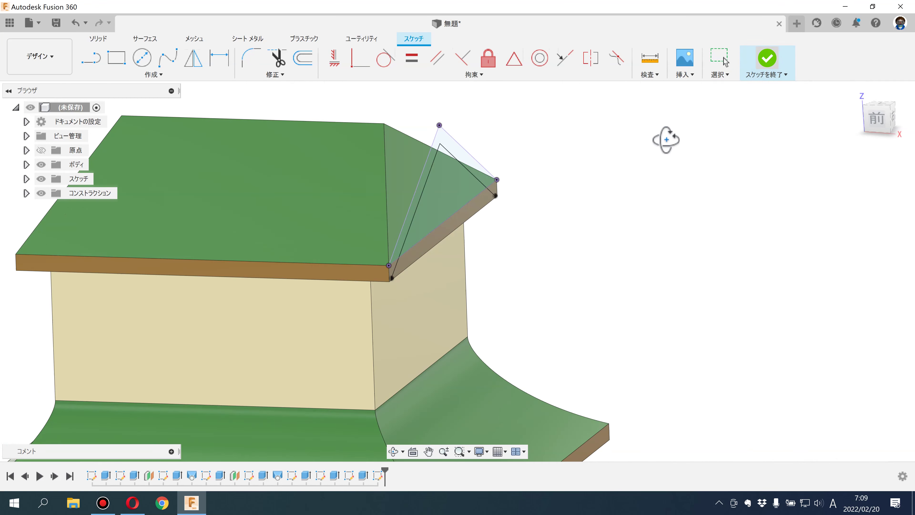
Step: Cut the inner triangle profile -3 mm into the roof end, starting from the sloped roof face
click(116, 58)
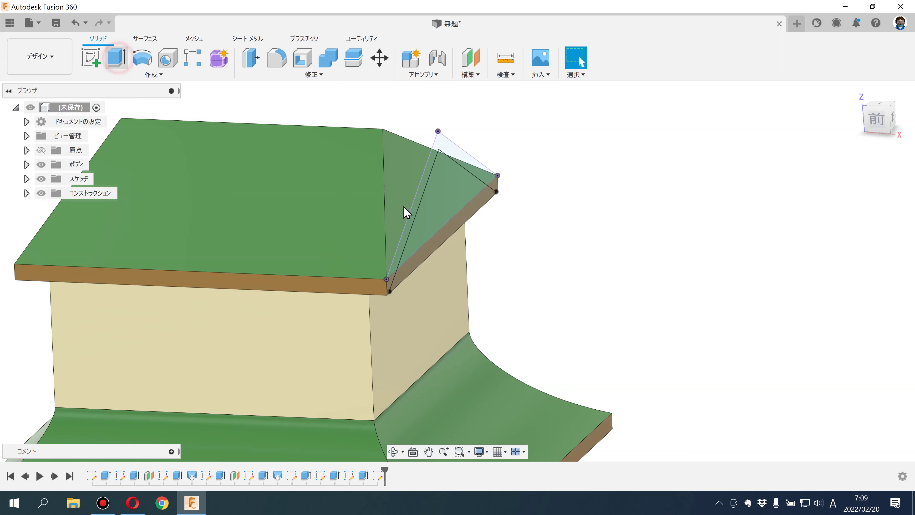
click(452, 208)
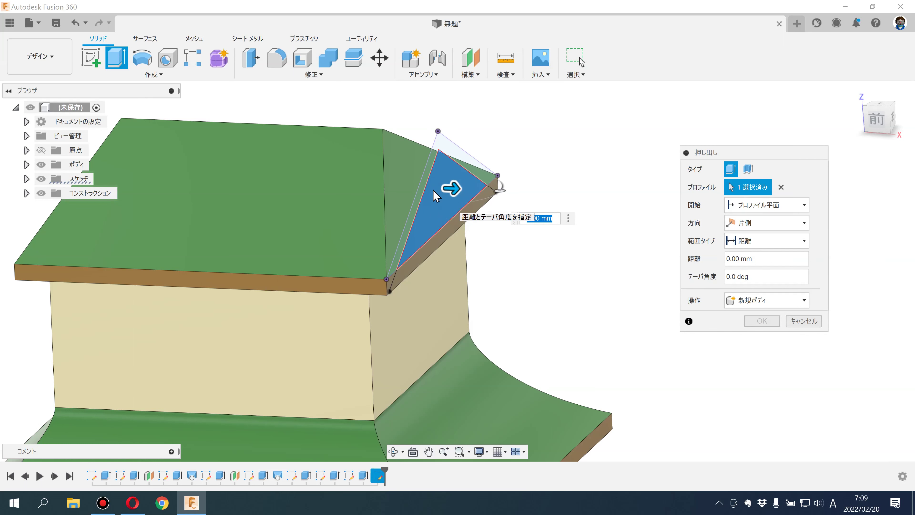
click(782, 202)
click(759, 240)
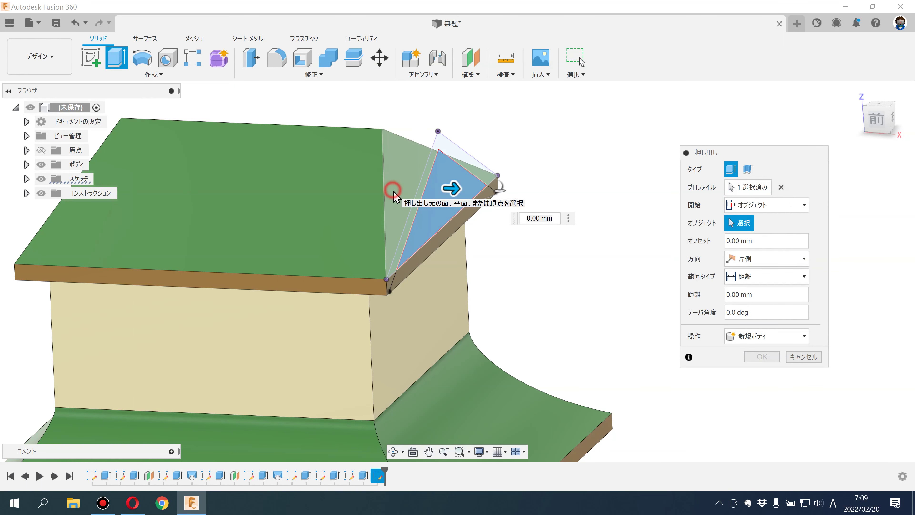
click(393, 191)
drag(428, 187, 420, 189)
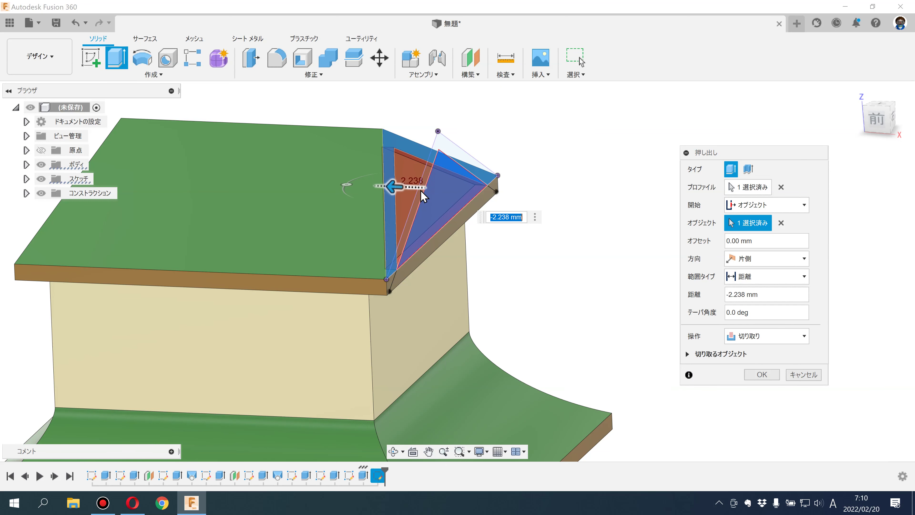
text(-3)
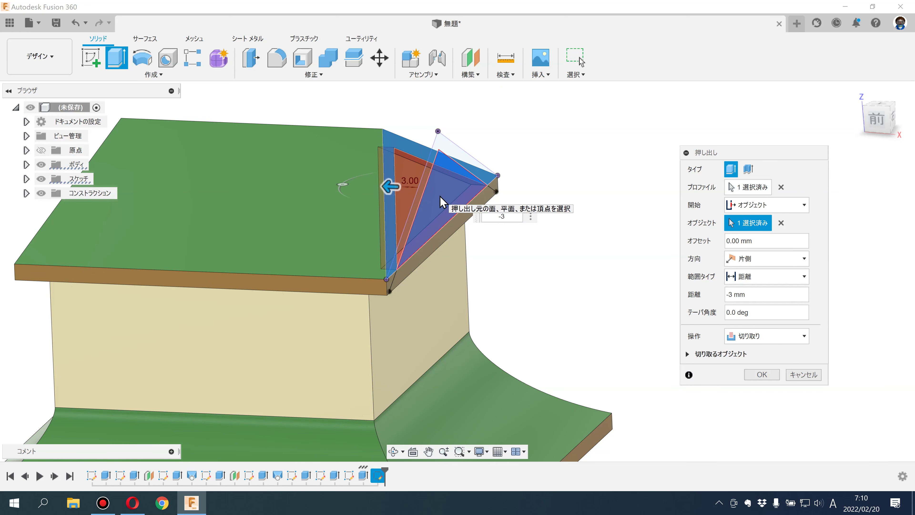
key(Return)
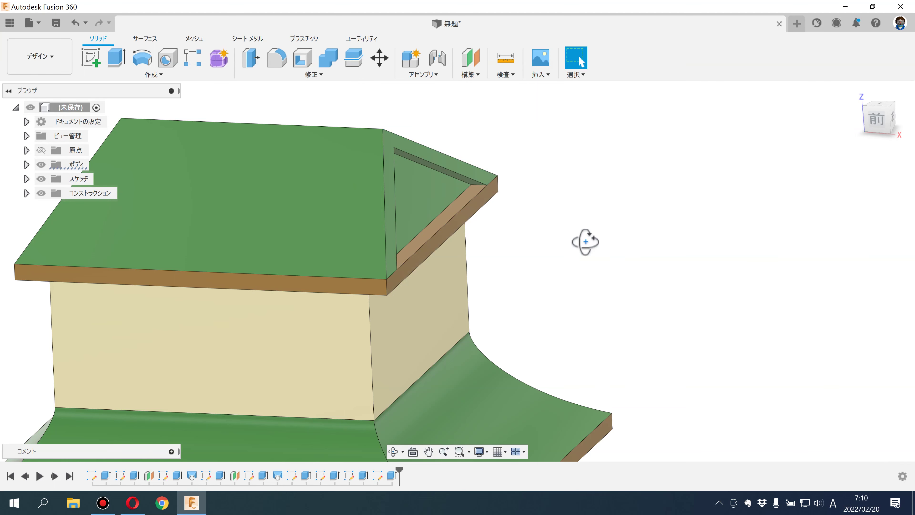
shift+middle_drag(585, 241, 565, 224)
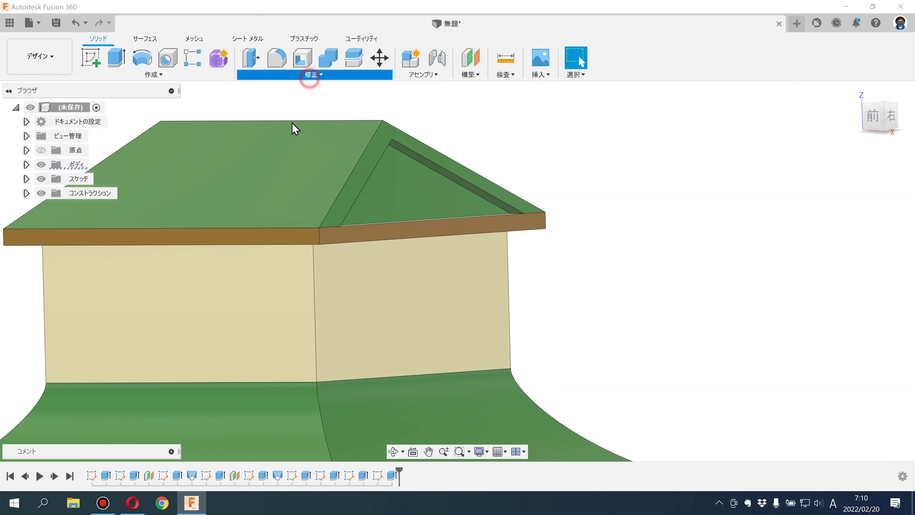
Step: Apply the cream appearance to the recessed gable face only, using face-level Appearance
click(310, 75)
click(254, 281)
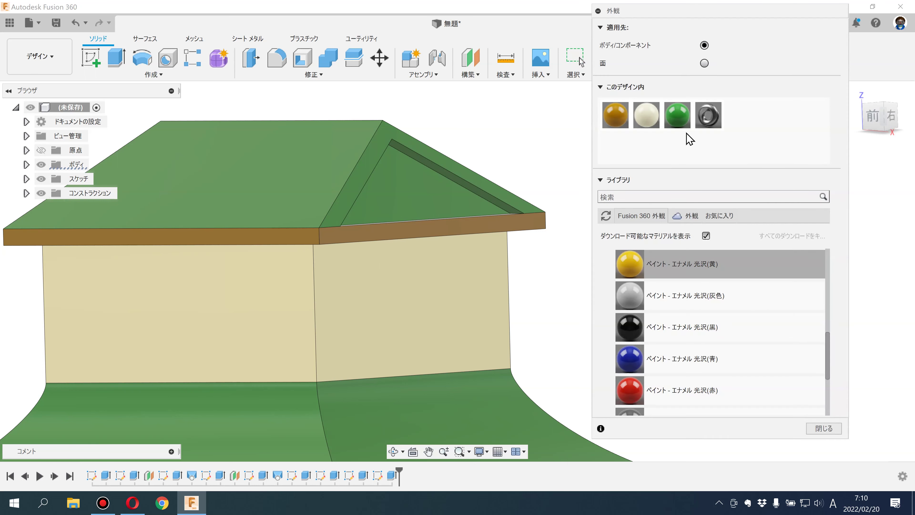
click(704, 63)
drag(646, 115, 424, 216)
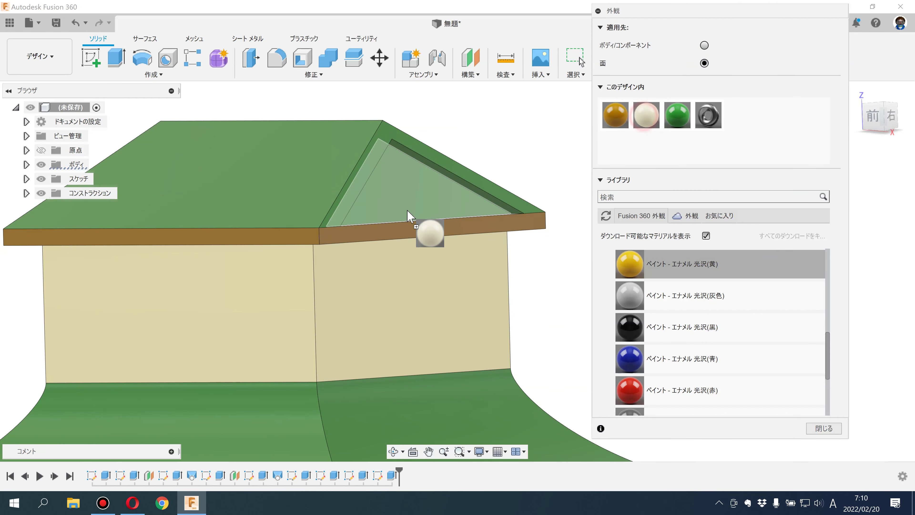
scroll(549, 305, down, 3)
shift+middle_drag(515, 283, 515, 273)
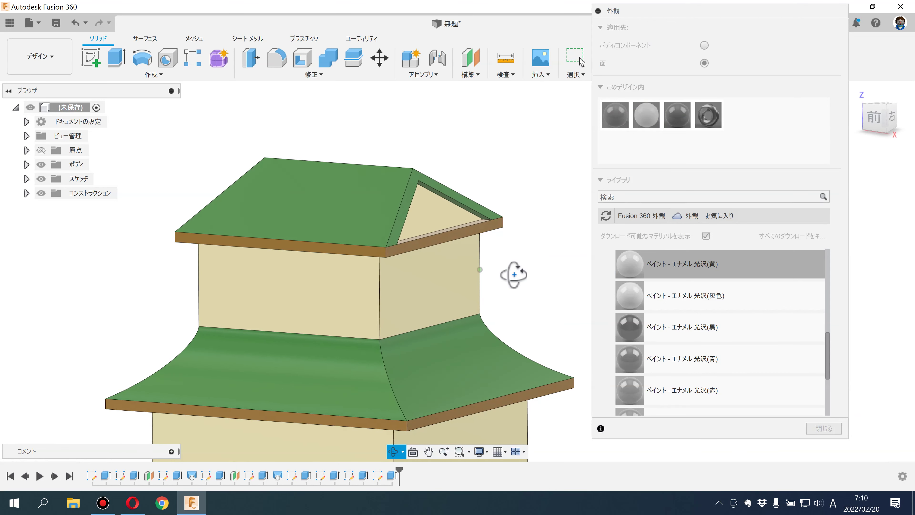
click(834, 428)
scroll(645, 311, down, 3)
shift+middle_drag(645, 311, 648, 301)
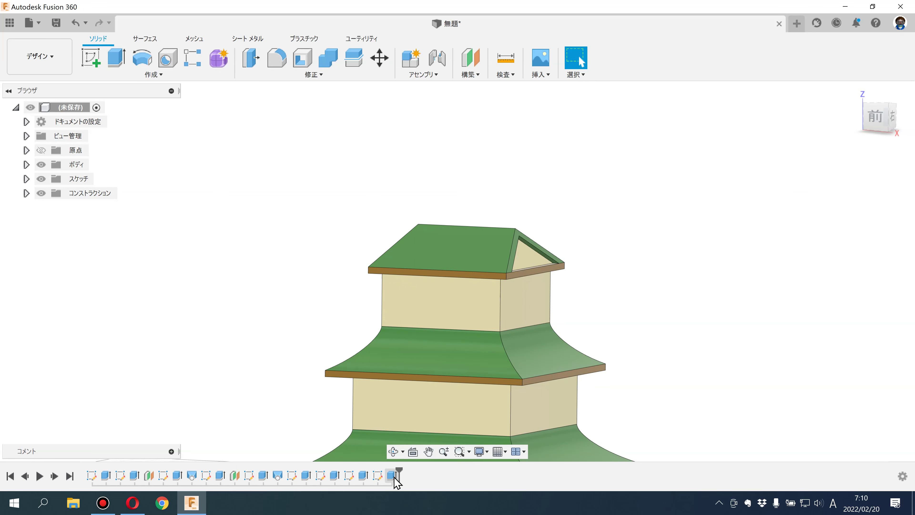
Step: Mirror the gable recess feature across the roof's centre plane
click(393, 476)
click(186, 77)
click(112, 328)
click(742, 206)
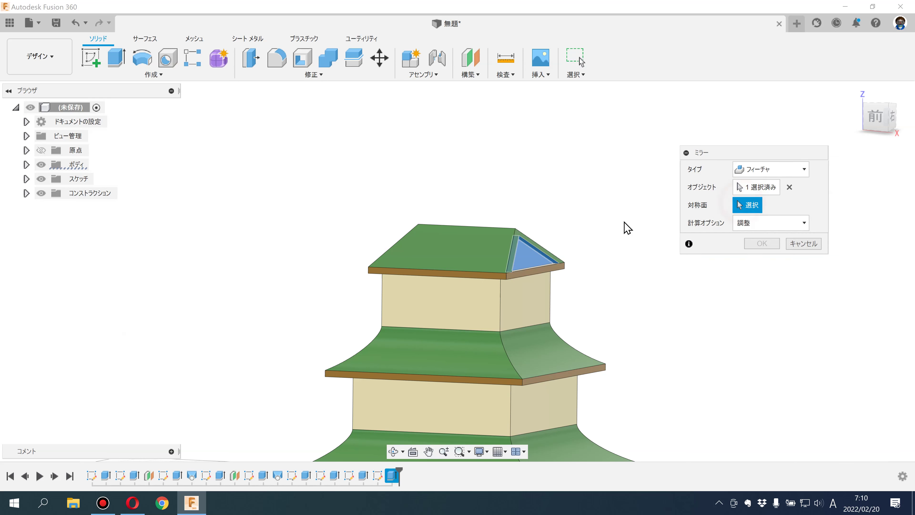
scroll(569, 293, down, 5)
scroll(522, 230, down, 2)
mouse_move(522, 230)
shift+middle_down()
mouse_move(490, 227)
mouse_move(454, 244)
mouse_move(492, 233)
shift+middle_up()
click(492, 232)
mouse_move(527, 190)
shift+middle_down()
mouse_move(592, 187)
mouse_move(586, 229)
shift+middle_up()
scroll(596, 195, up, 2)
scroll(598, 198, up, 2)
click(761, 243)
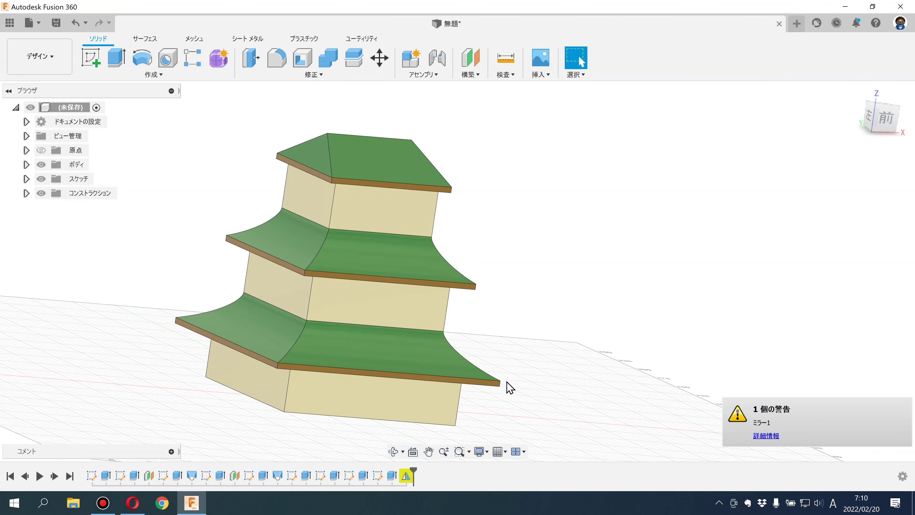
Step: Set the mirror feature's Compute option to Identical
double_click(407, 475)
click(778, 221)
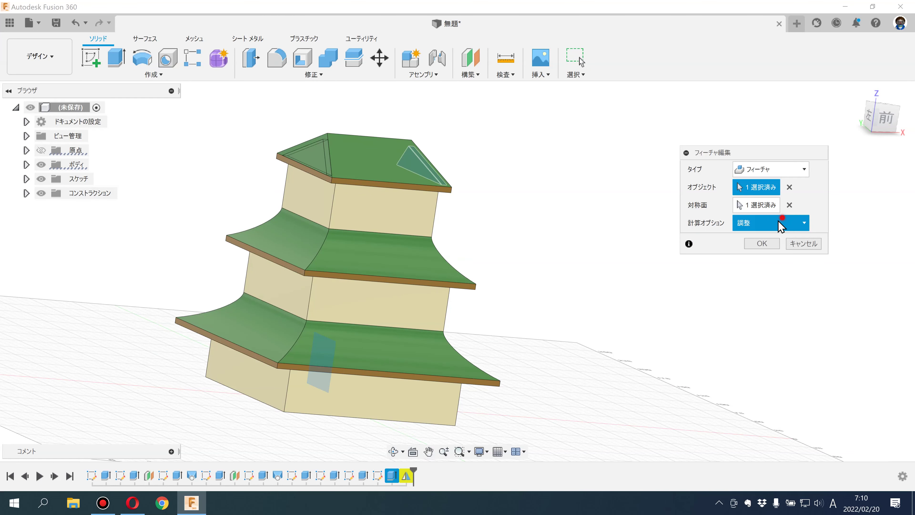
click(763, 249)
click(762, 243)
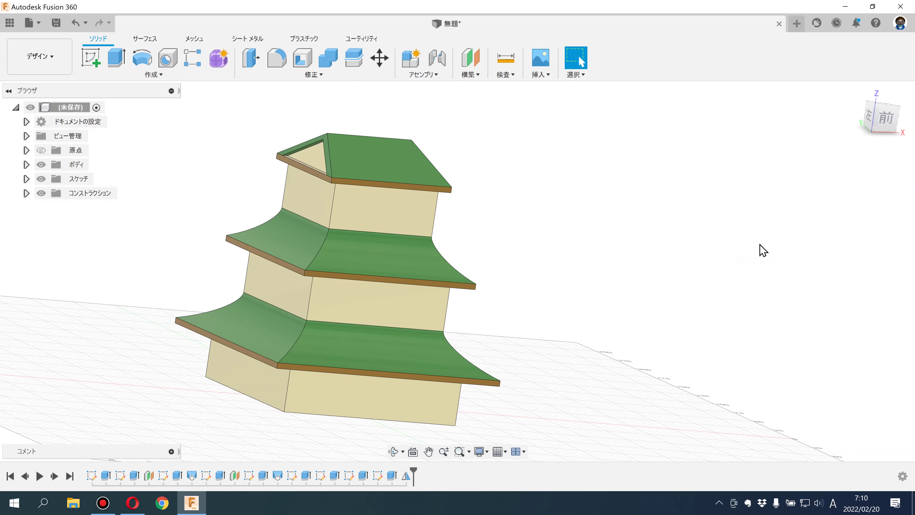
scroll(437, 226, up, 5)
mouse_move(437, 226)
shift+middle_down()
mouse_move(427, 222)
mouse_move(433, 214)
mouse_move(338, 212)
shift+middle_up()
Step: Review the gable recess and mirror features, cancelling both edits without changes
scroll(427, 222, down, 5)
scroll(387, 212, up, 3)
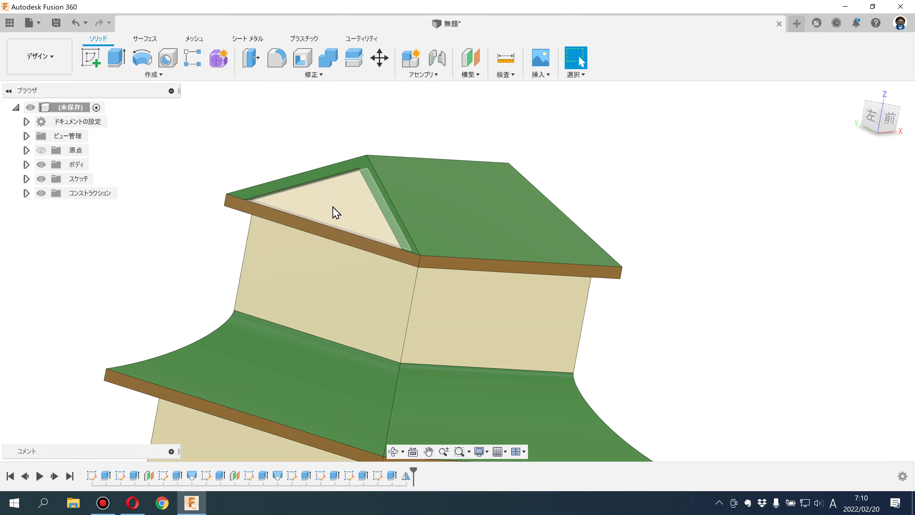
shift+middle_drag(668, 208, 586, 198)
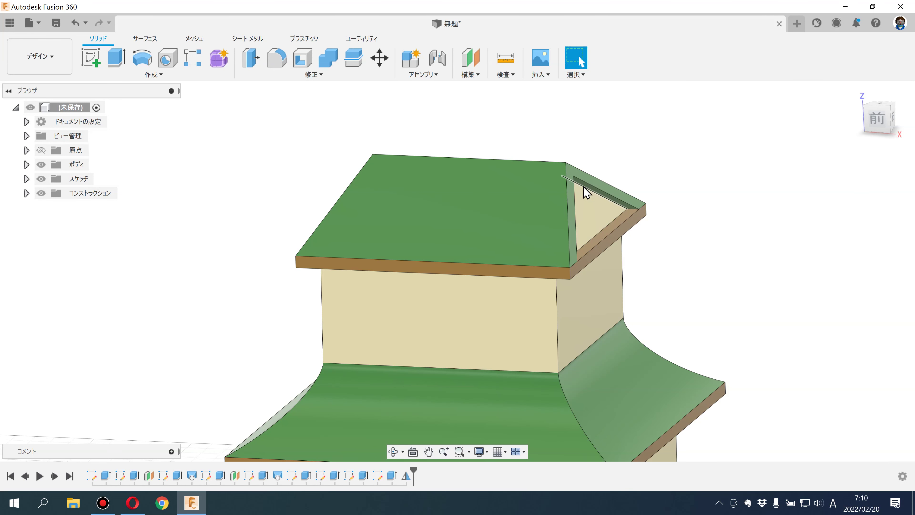
double_click(393, 476)
mouse_move(766, 240)
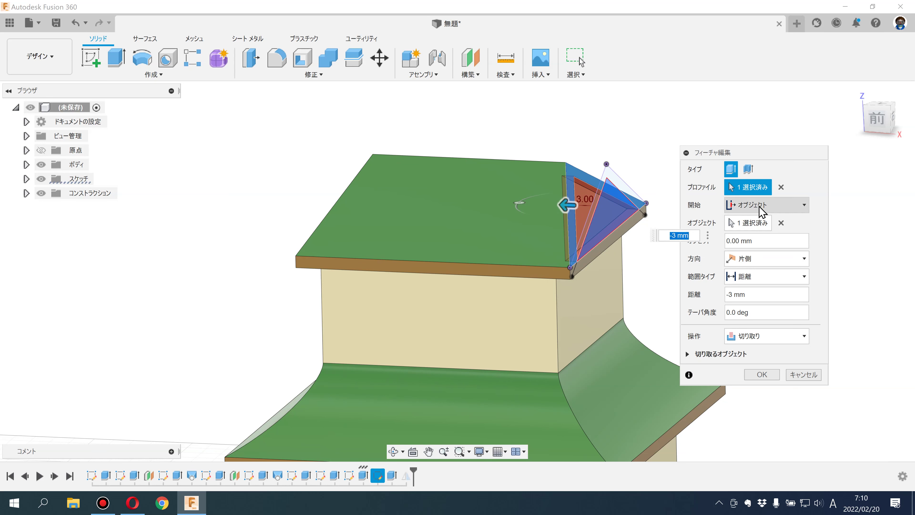
click(799, 375)
double_click(406, 475)
click(745, 226)
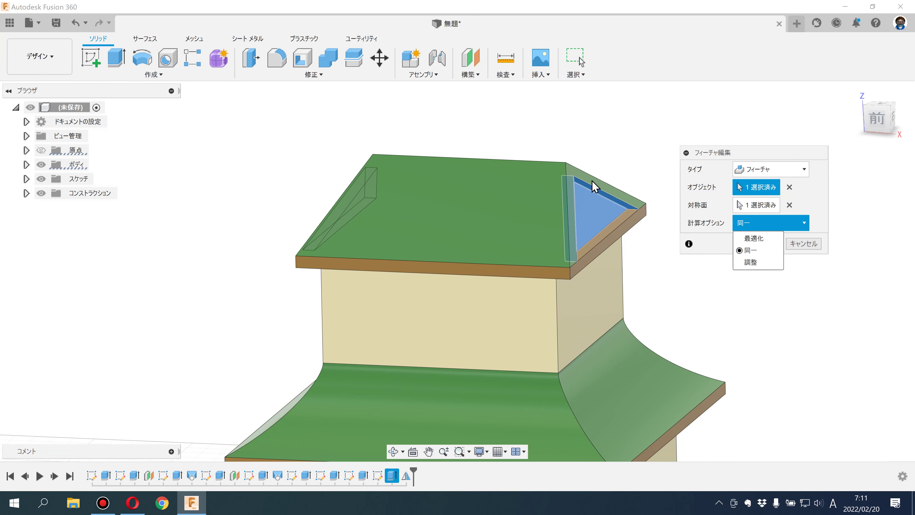
click(804, 246)
Step: Orbit to a near-front view, cancel a new sketch, and open the Create menu
mouse_move(758, 252)
shift+middle_down()
mouse_move(609, 244)
mouse_move(337, 174)
shift+middle_up()
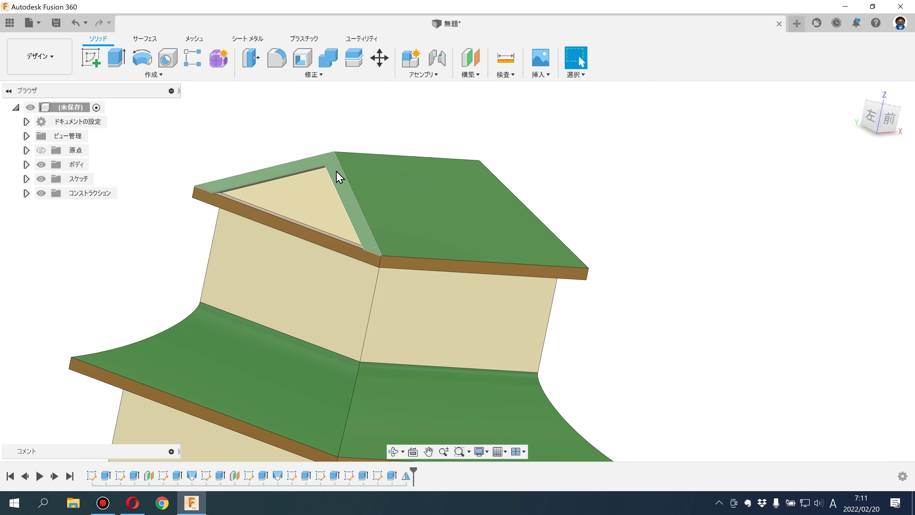
scroll(588, 252, down, 2)
scroll(608, 259, down, 2)
scroll(582, 253, down, 2)
mouse_move(580, 243)
shift+middle_down()
mouse_move(544, 251)
mouse_move(532, 241)
shift+middle_up()
scroll(373, 134, up, 1)
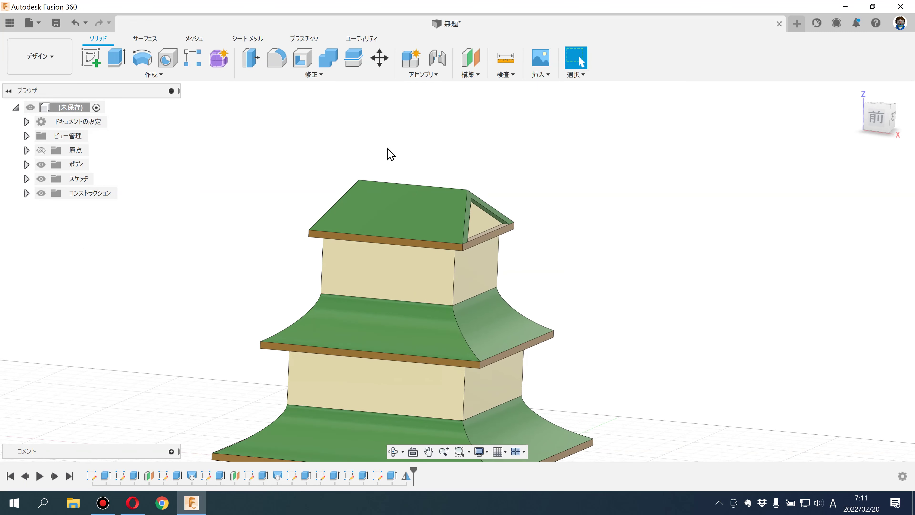
scroll(391, 157, up, 2)
scroll(390, 157, up, 1)
click(92, 60)
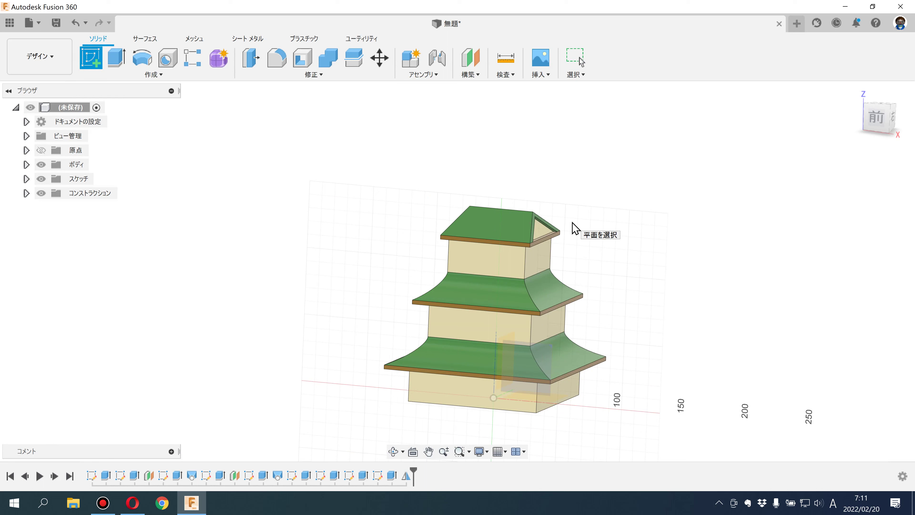
key(Escape)
click(116, 76)
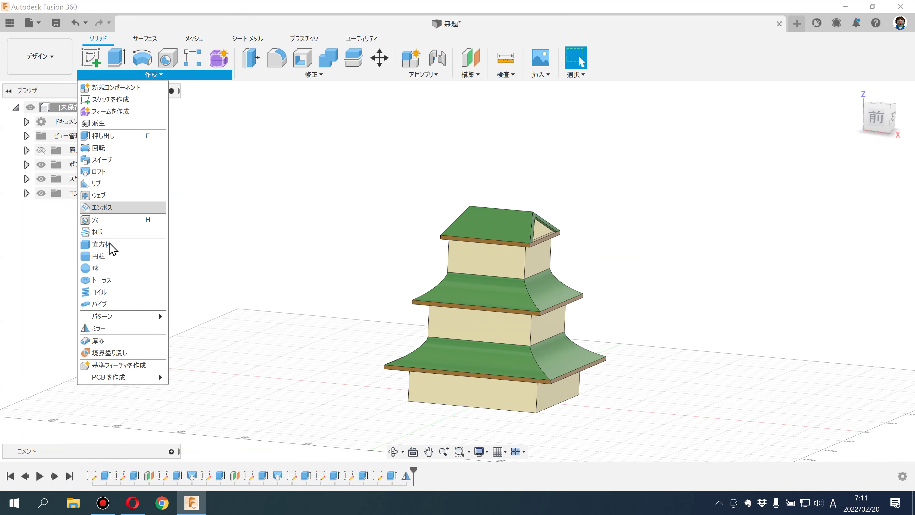
Step: Create a new-body pipe along the top roof's ridge edge, setting its section size
scroll(531, 211, up, 5)
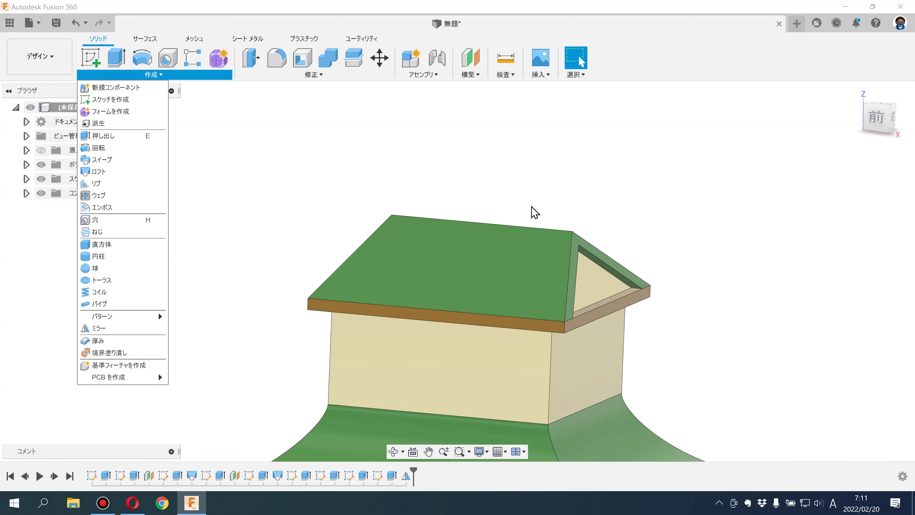
click(108, 303)
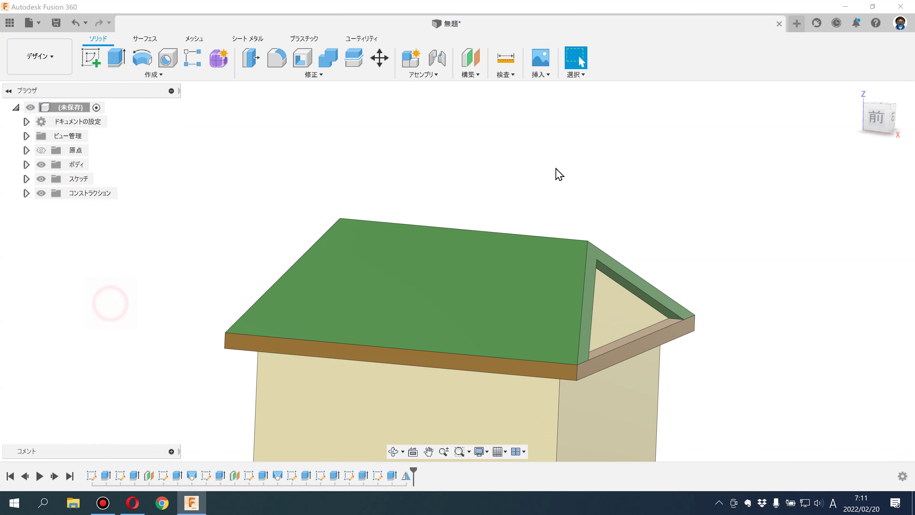
click(508, 234)
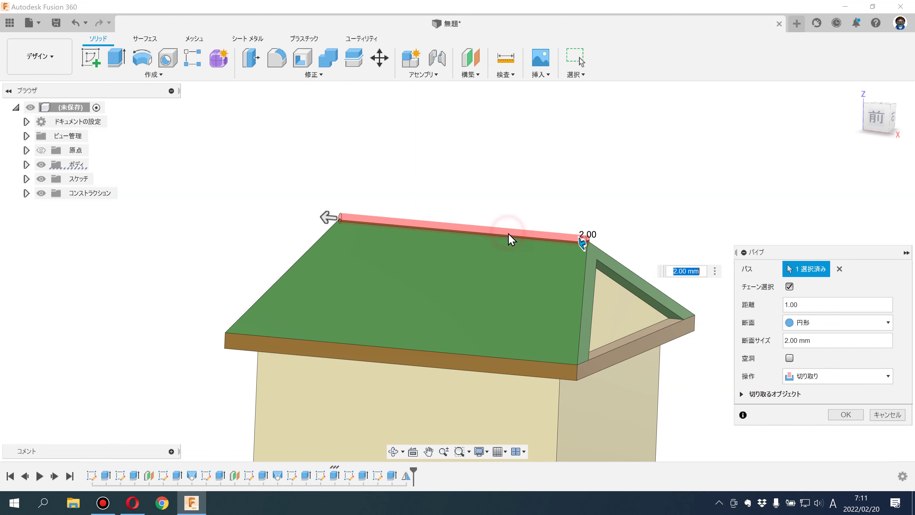
click(815, 376)
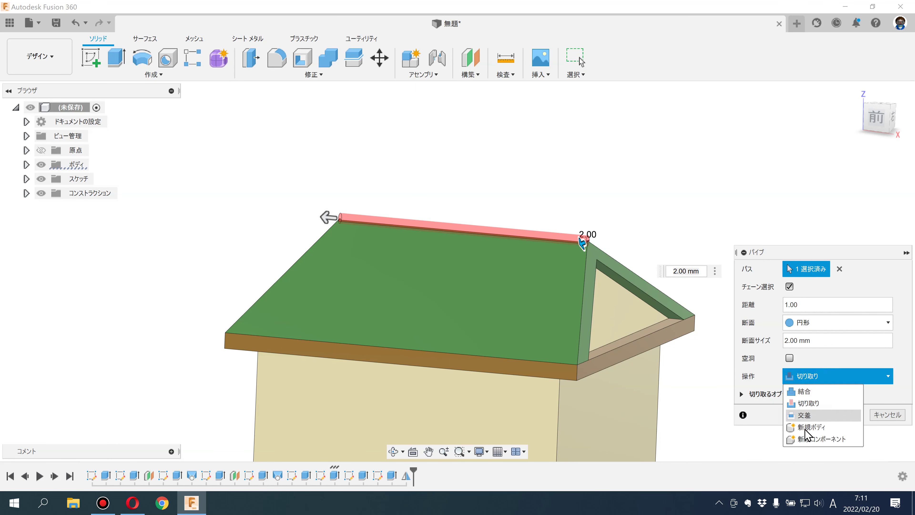
click(804, 428)
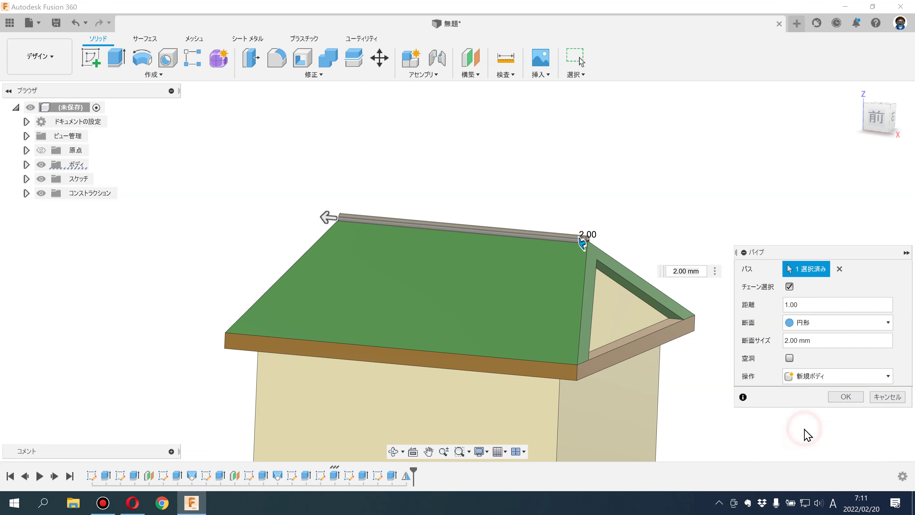
click(819, 341)
text(3)
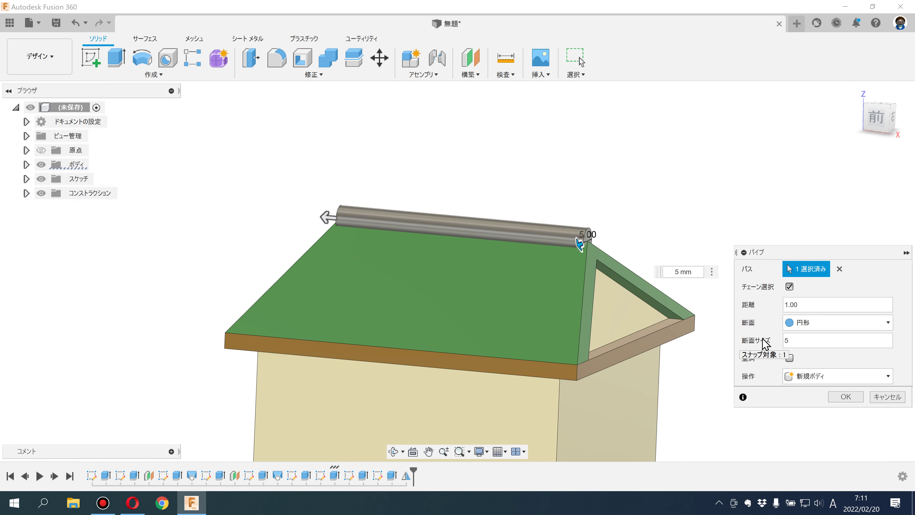
key(Return)
mouse_move(778, 341)
shift+middle_down()
mouse_move(720, 274)
mouse_move(766, 267)
mouse_move(731, 274)
mouse_move(639, 260)
shift+middle_up()
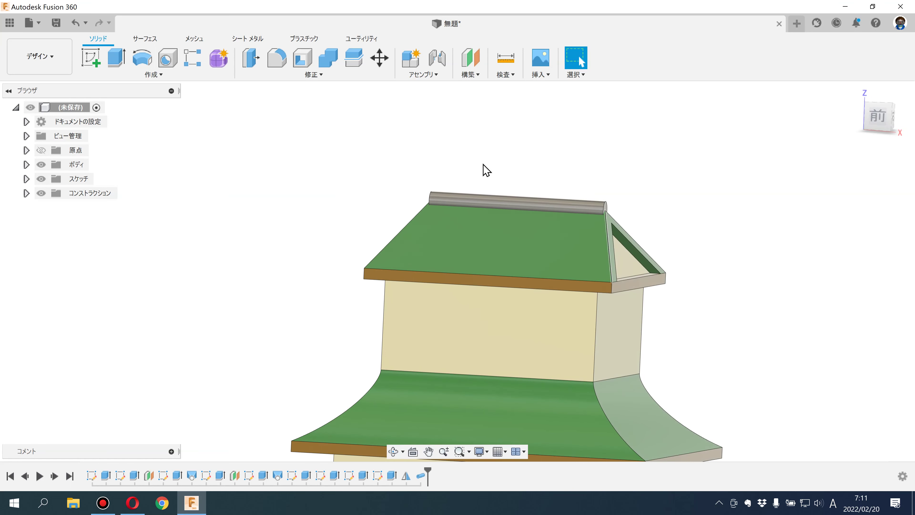
Step: Colour the ridge pipe green with the Appearance tool
click(320, 80)
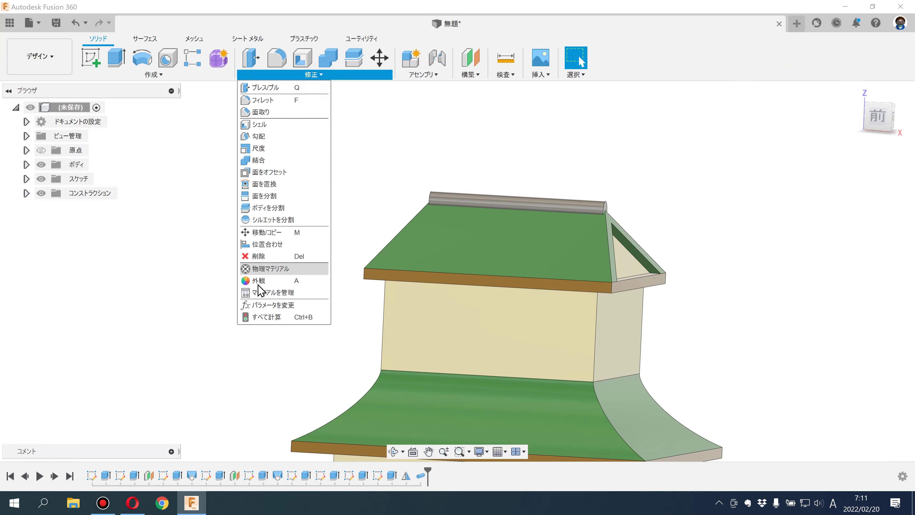
click(265, 278)
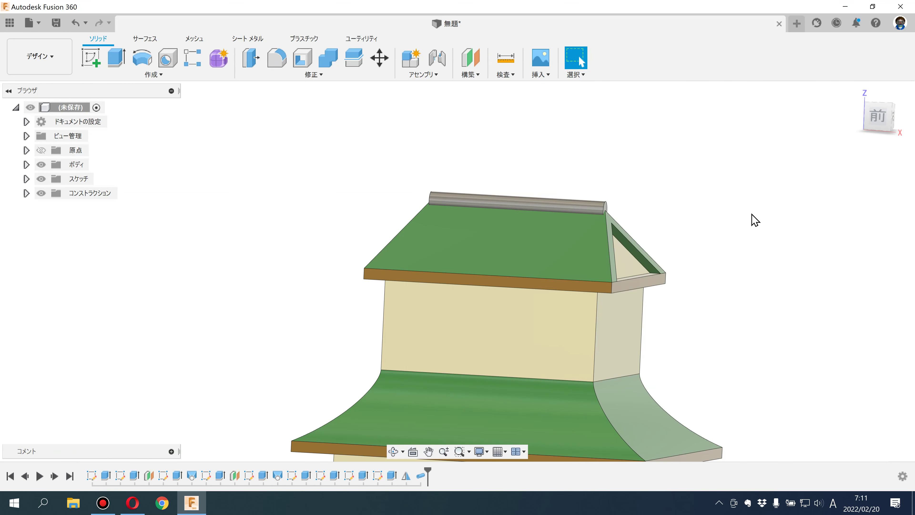
drag(675, 115, 526, 199)
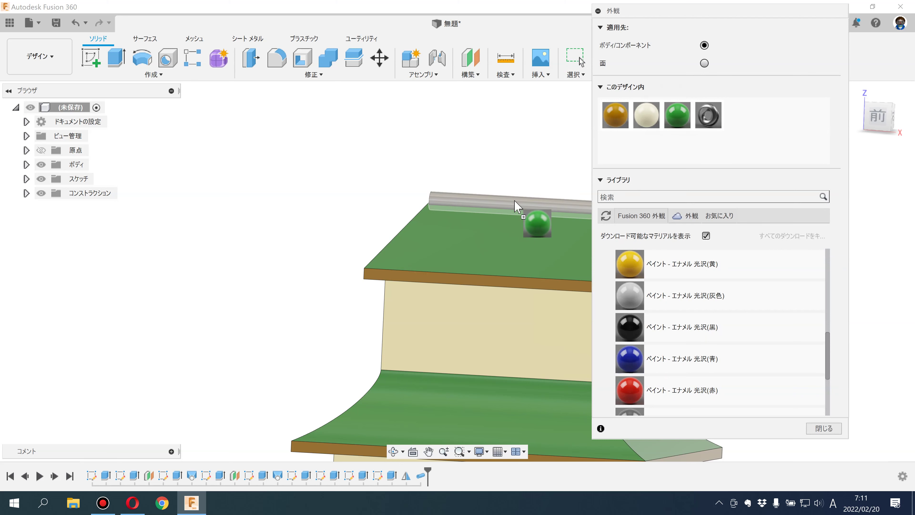
click(810, 423)
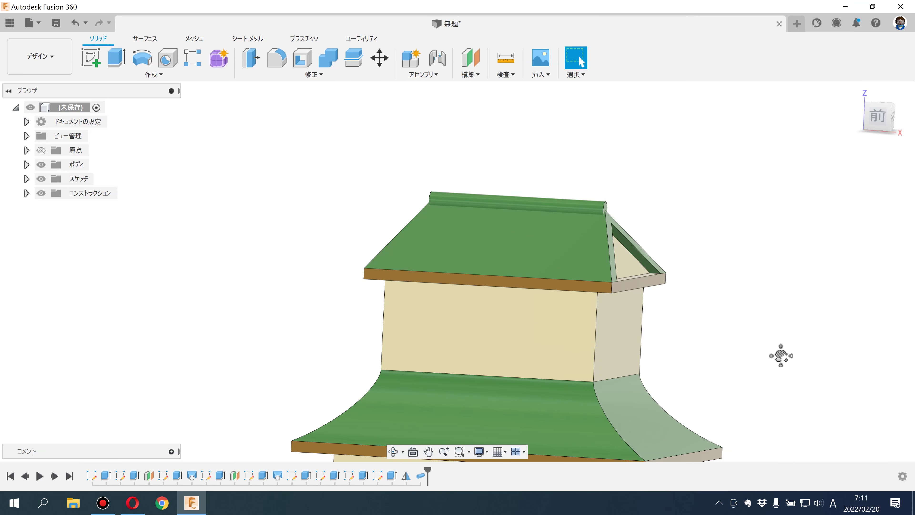
middle_drag(778, 354, 731, 321)
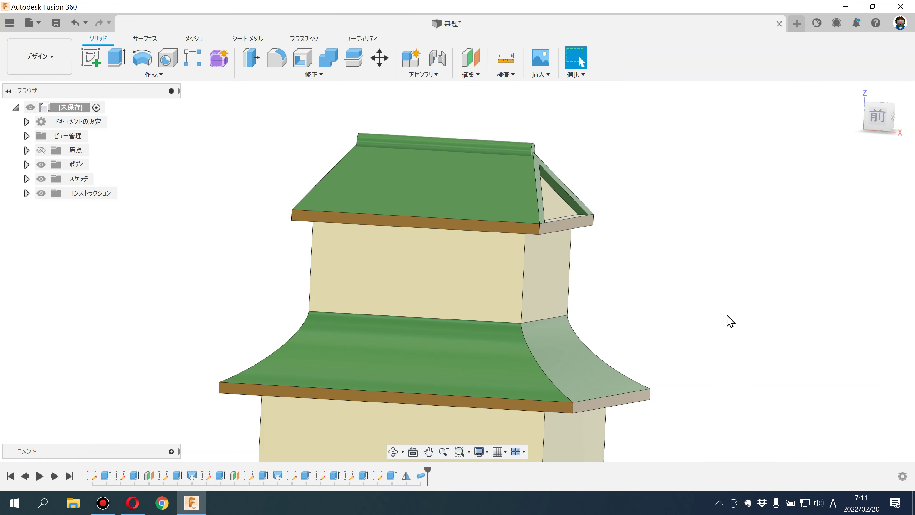
click(90, 57)
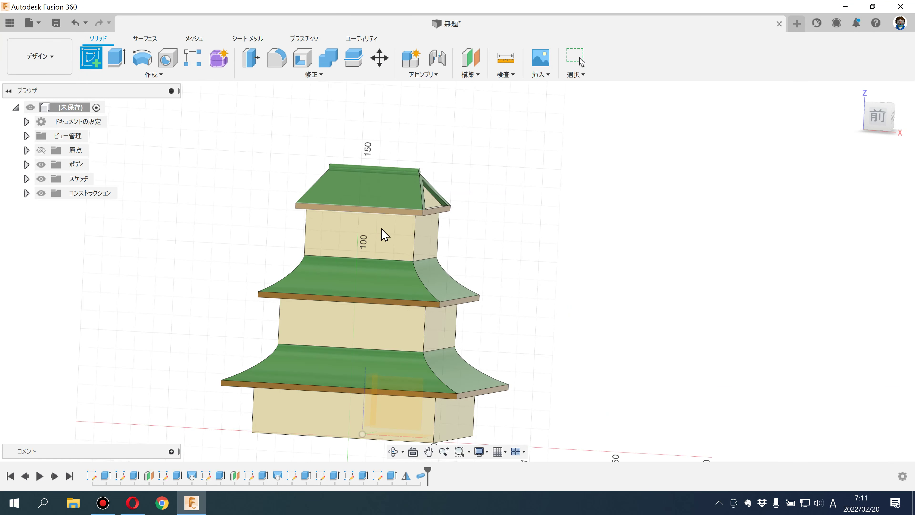
Step: Start a sketch on the front vertical plane and intersect the ridge cylinder's end face into it
scroll(385, 234, down, 2)
click(423, 321)
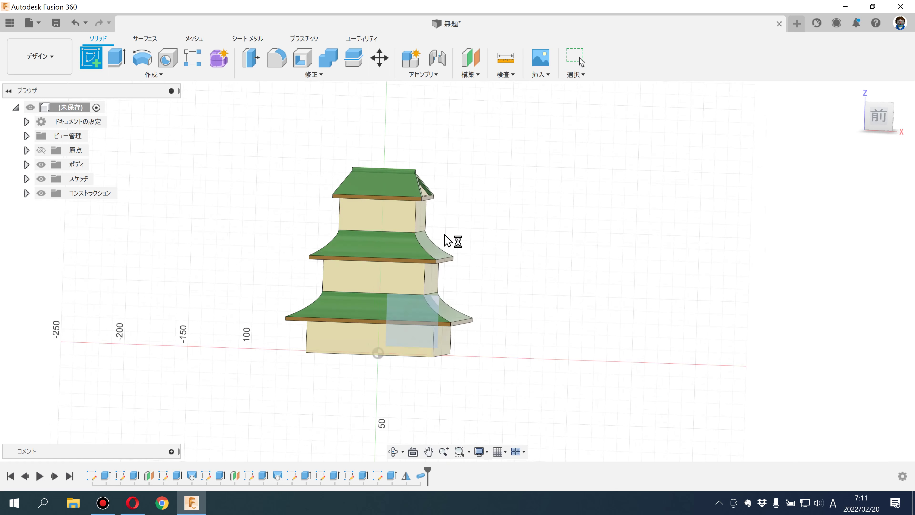
scroll(396, 151, up, 3)
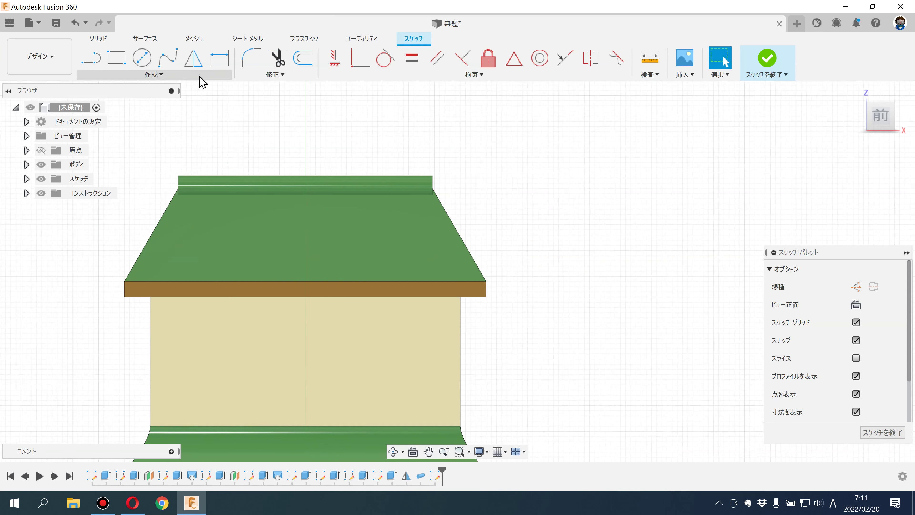
click(185, 75)
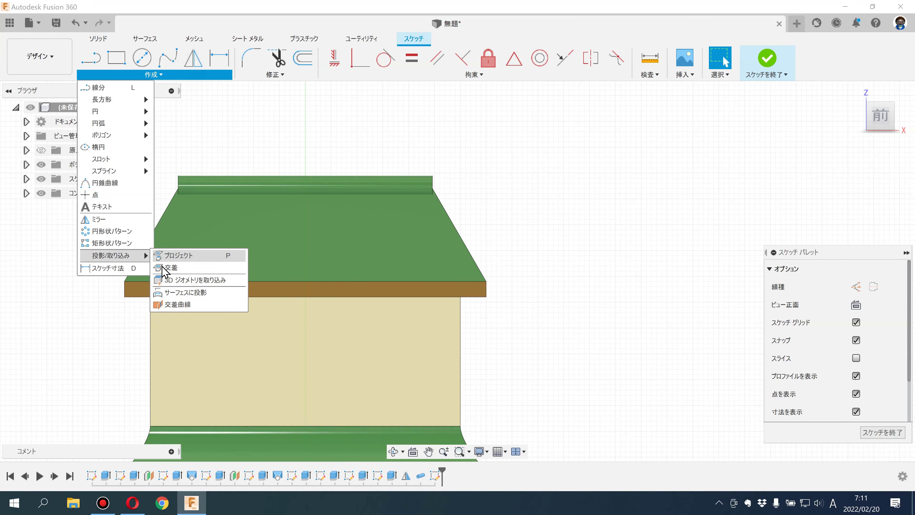
mouse_move(114, 255)
click(162, 267)
shift+middle_drag(500, 205, 477, 200)
scroll(476, 200, up, 5)
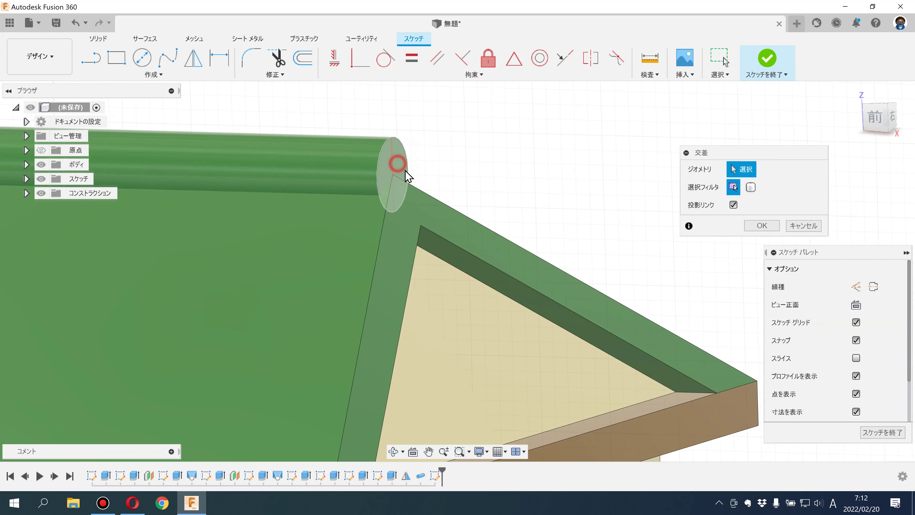
click(407, 176)
click(762, 226)
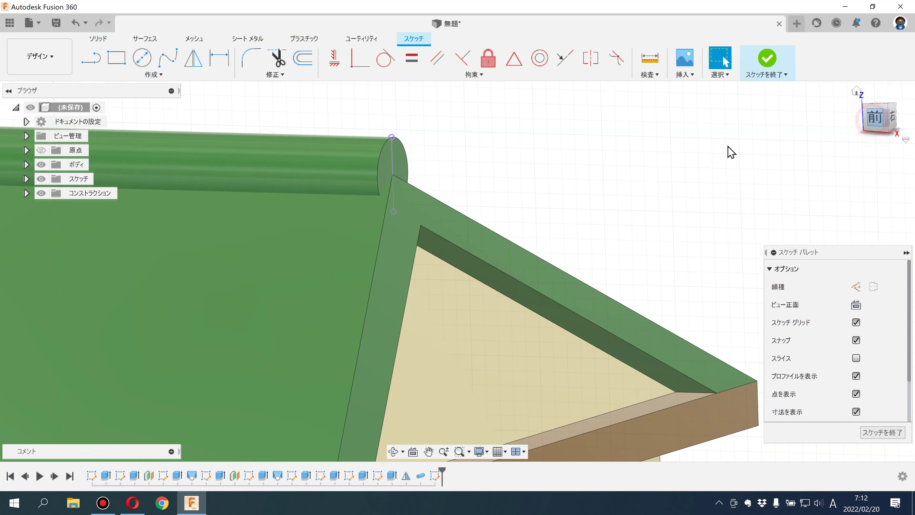
click(873, 124)
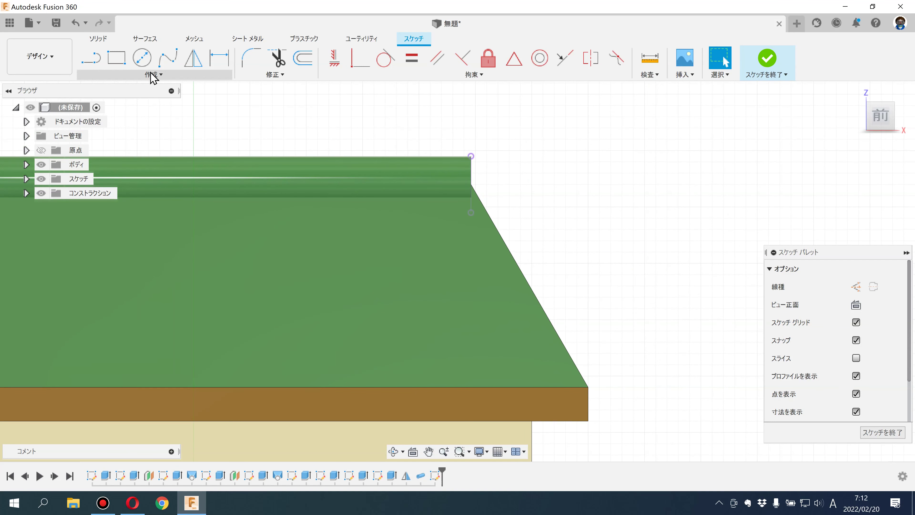
Step: With bodies hidden, draw a three-point fit spline rising up and outward from the ridge end
click(167, 58)
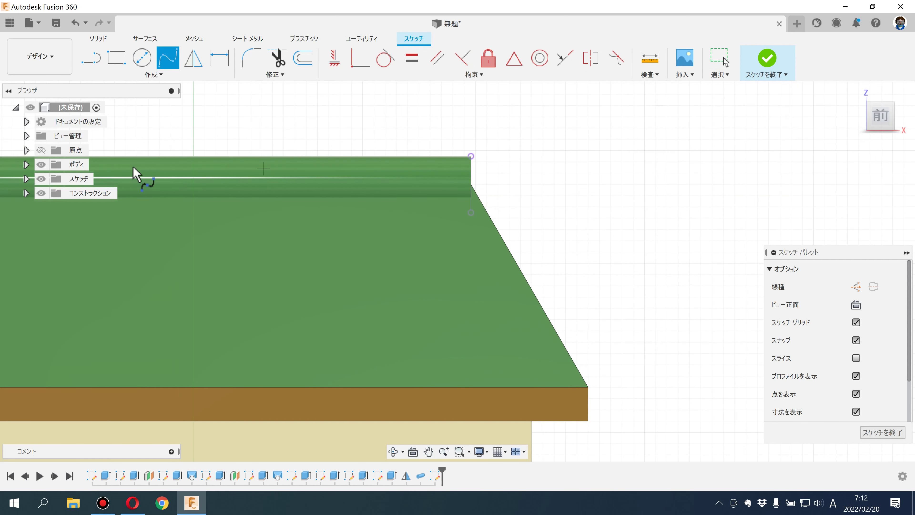
click(38, 167)
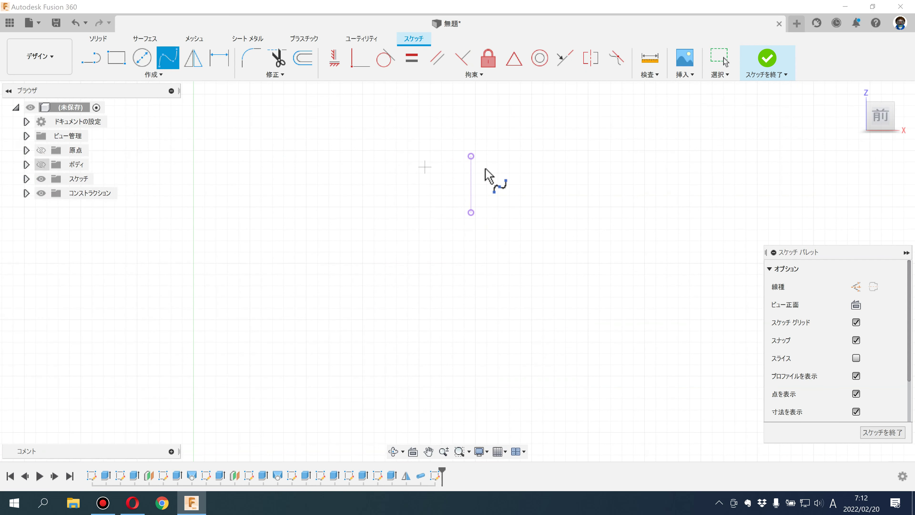
click(470, 184)
click(513, 174)
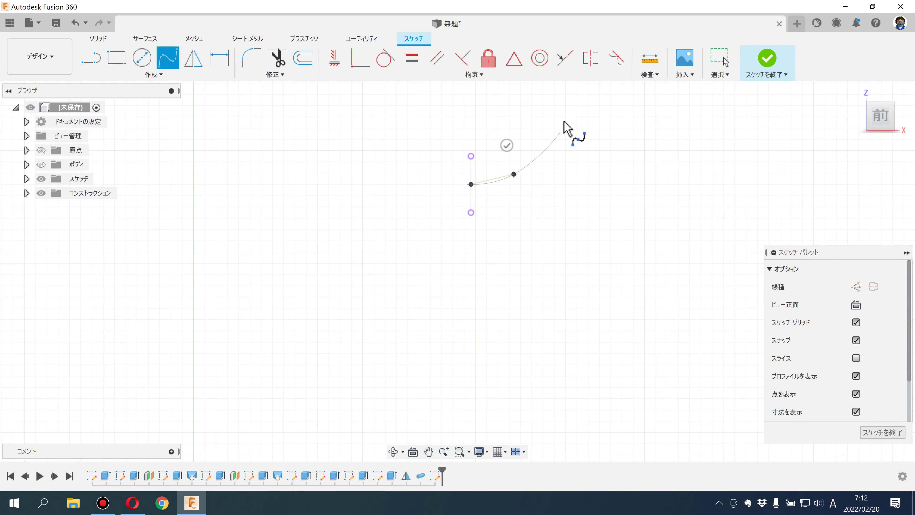
click(573, 96)
click(545, 83)
Step: Constrain the spline's start tangent horizontal, show the bodies again, and finish the sketch
scroll(468, 189, up, 3)
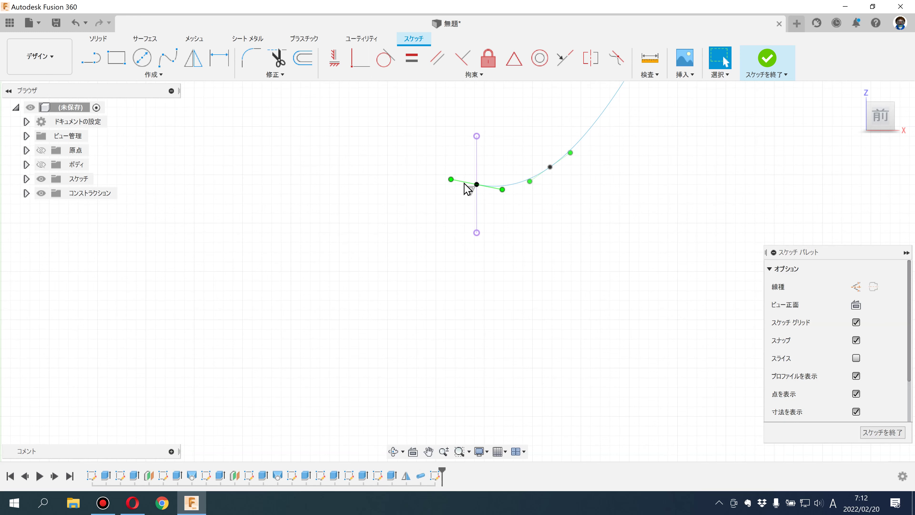
click(334, 58)
click(490, 187)
key(Escape)
scroll(576, 222, down, 3)
click(41, 164)
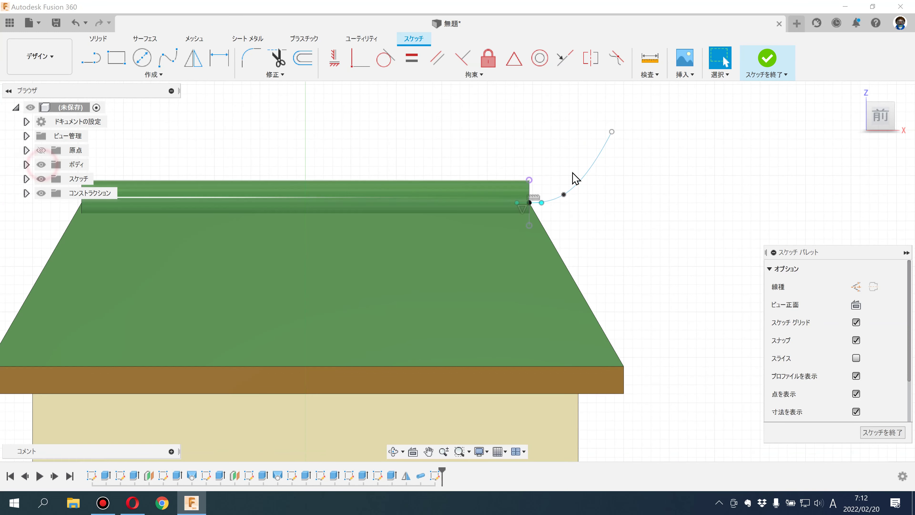
scroll(574, 201, down, 2)
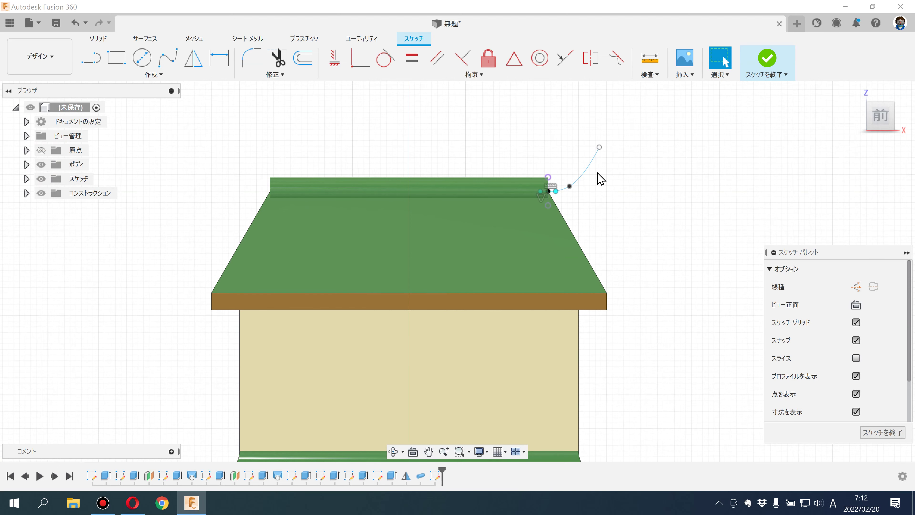
scroll(611, 169, up, 1)
scroll(628, 162, up, 1)
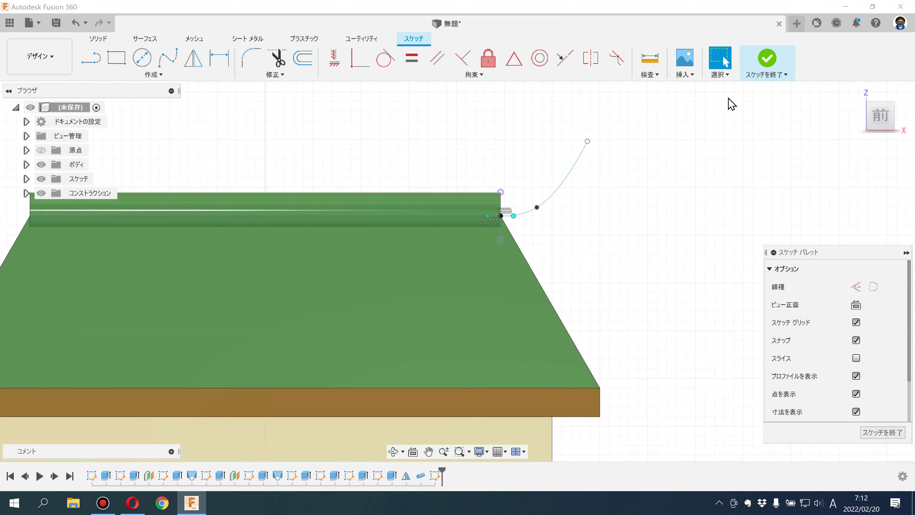
click(769, 61)
mouse_move(665, 128)
shift+middle_down()
mouse_move(622, 143)
mouse_move(630, 163)
shift+middle_up()
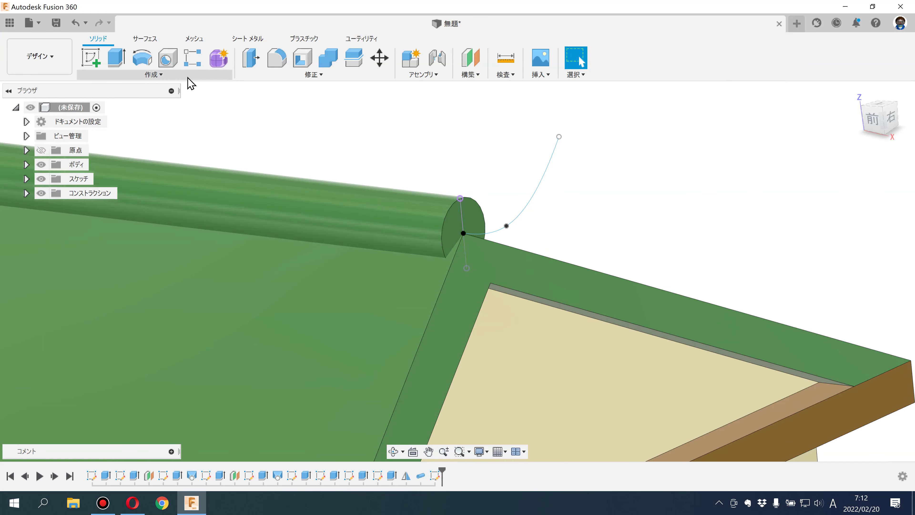
click(154, 74)
click(110, 170)
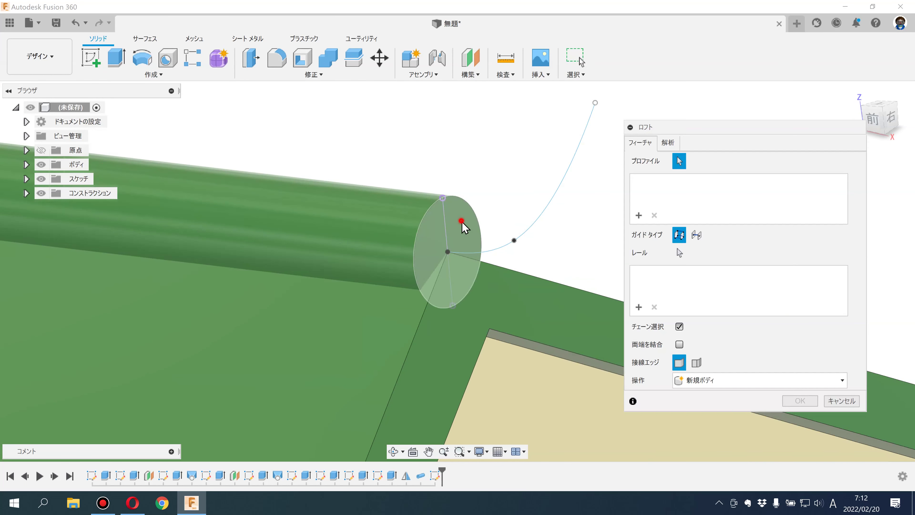
click(462, 225)
click(595, 103)
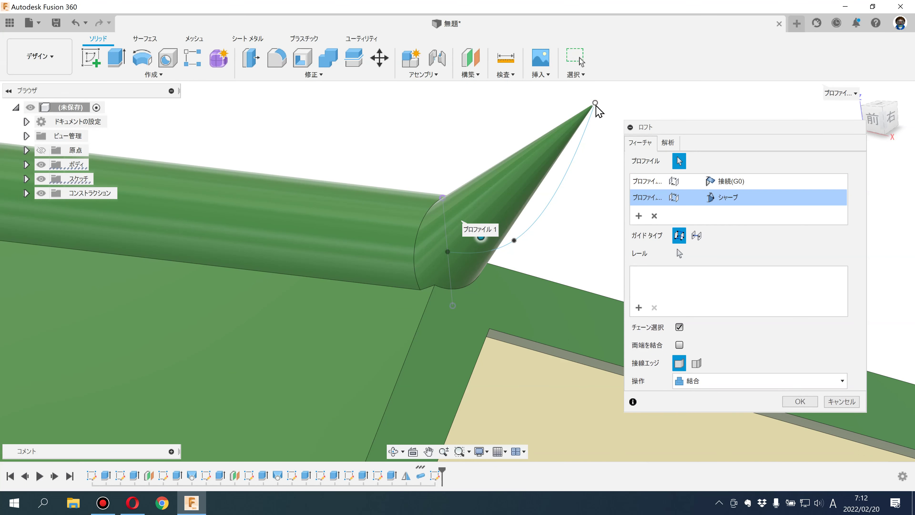
click(696, 235)
click(537, 219)
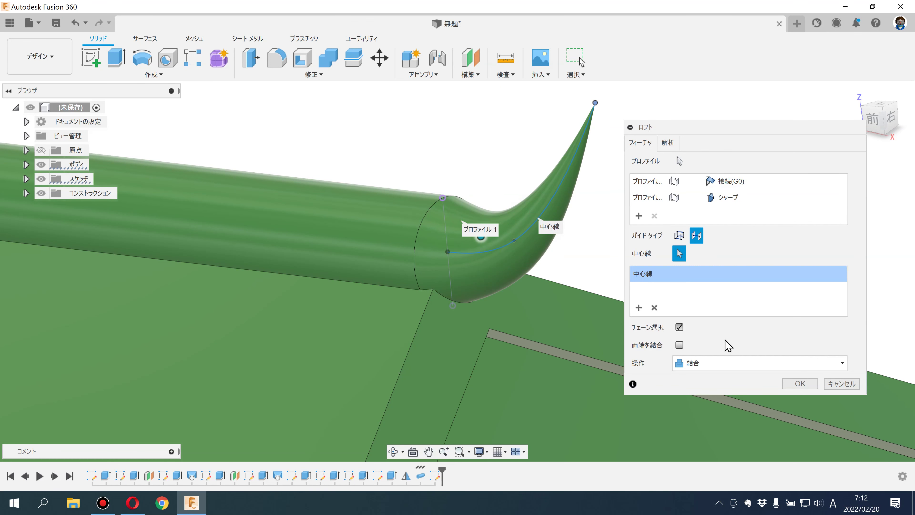
click(715, 363)
click(702, 412)
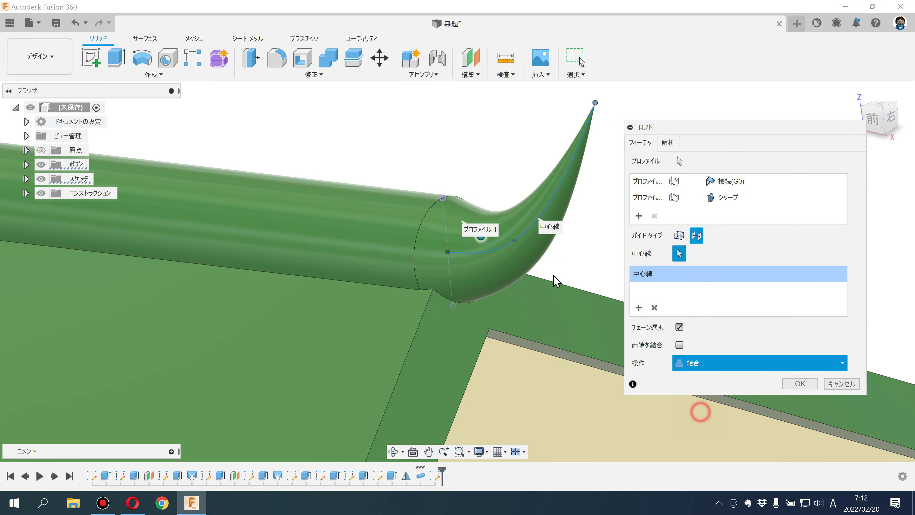
scroll(551, 280, down, 3)
click(873, 117)
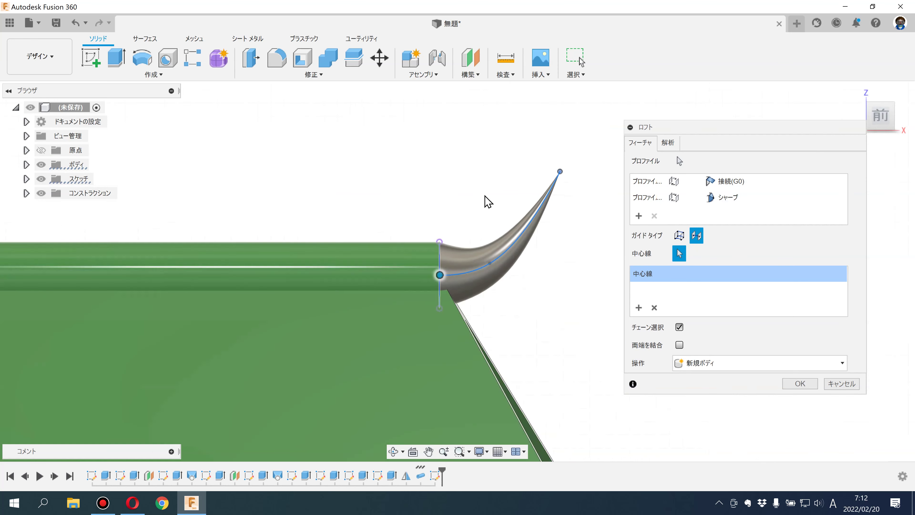
scroll(468, 191, down, 2)
scroll(504, 188, up, 3)
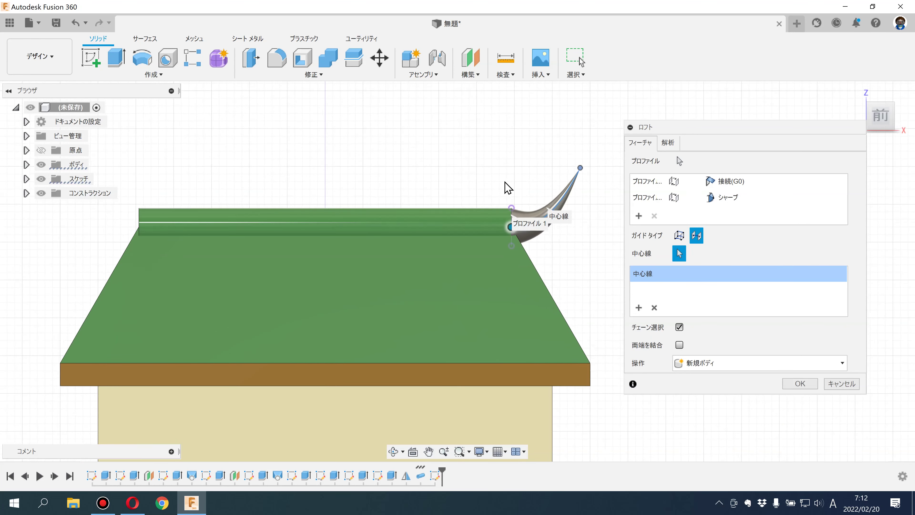
middle_drag(483, 172, 435, 172)
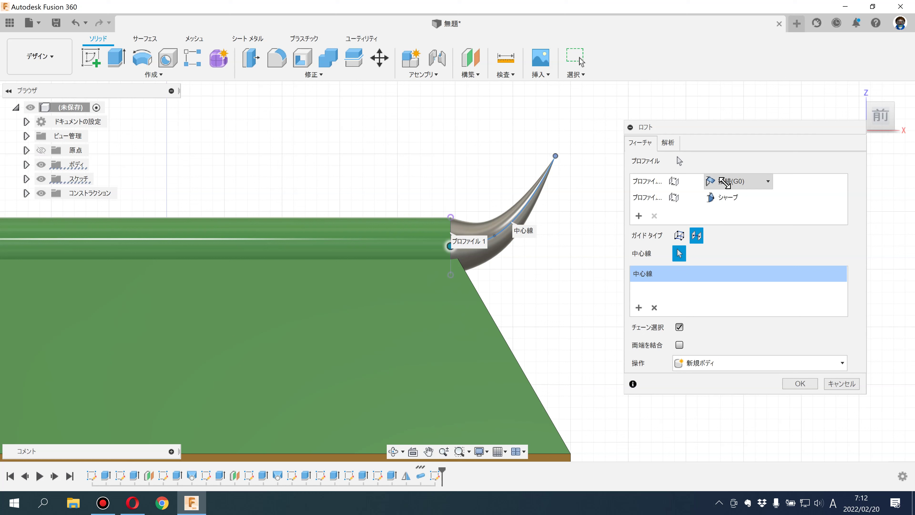
click(737, 185)
click(735, 208)
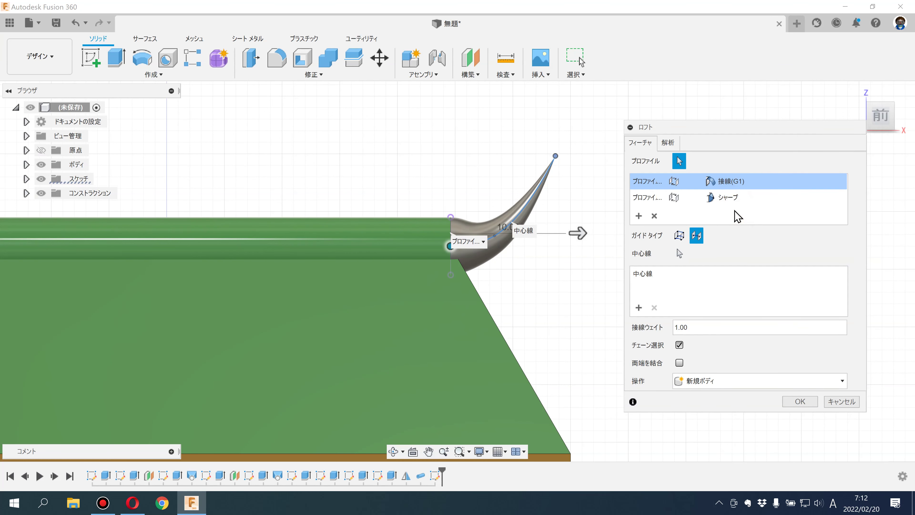
click(738, 184)
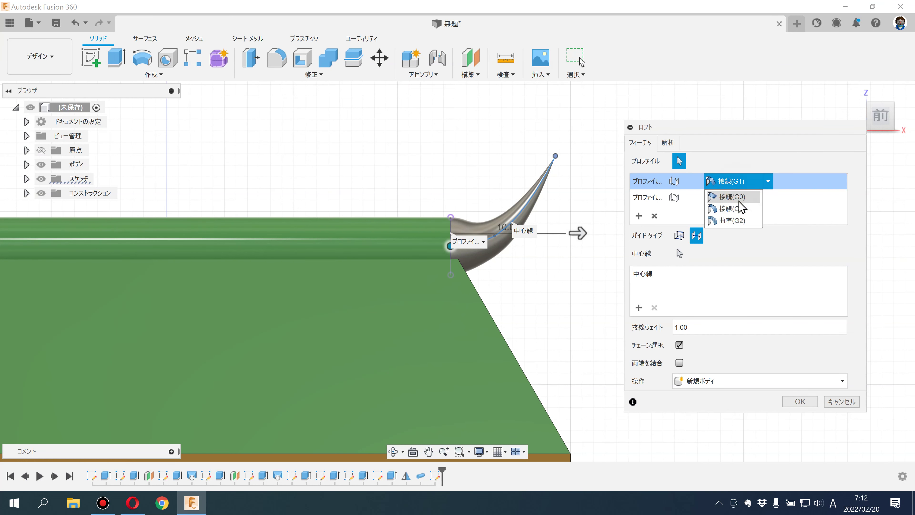
click(736, 197)
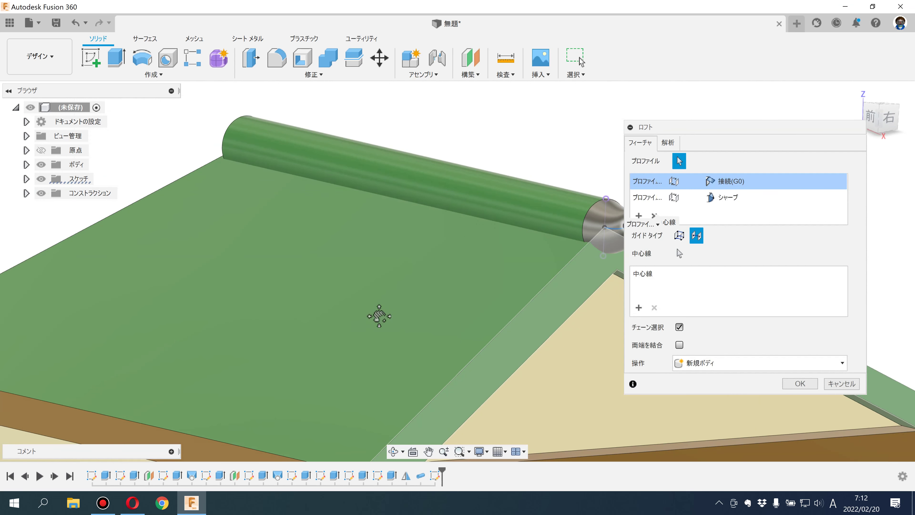
shift+middle_drag(496, 328, 351, 320)
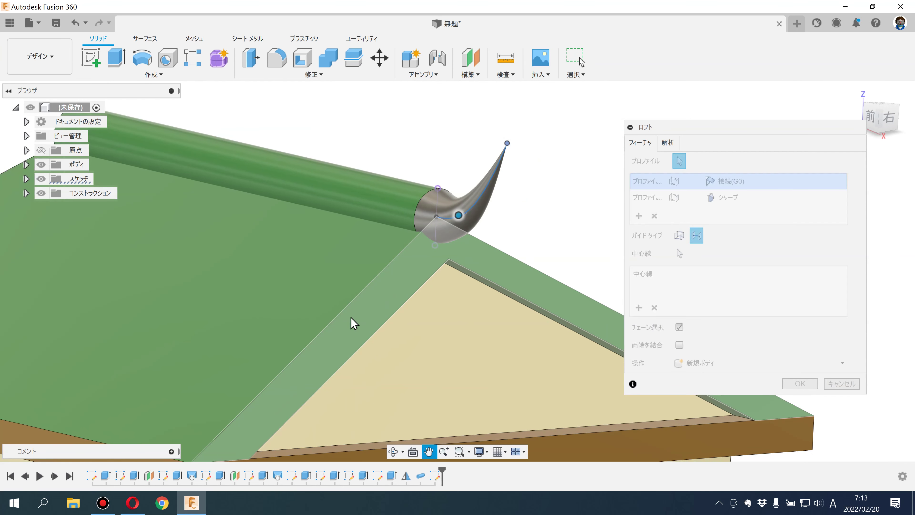
click(841, 383)
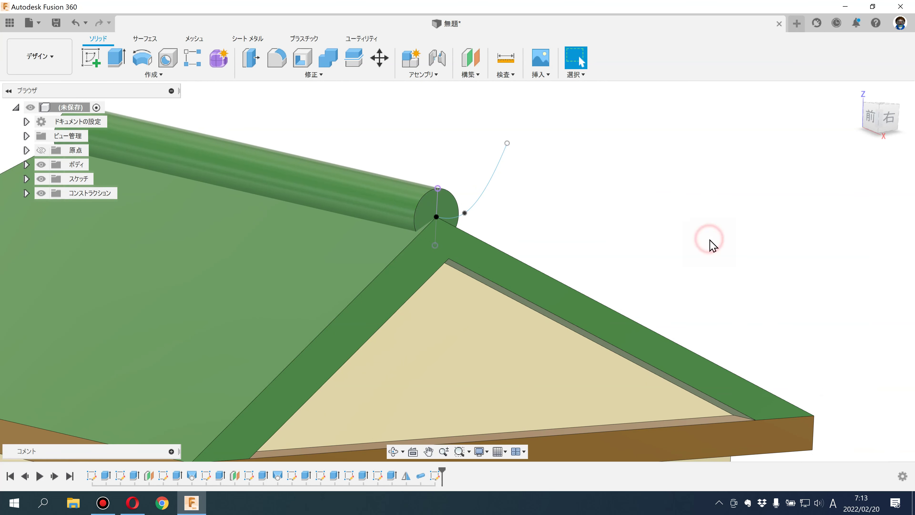
Step: Hide the horn-path sketch スケッチ11 in the Browser's Sketches folder
shift+middle_drag(709, 241, 627, 256)
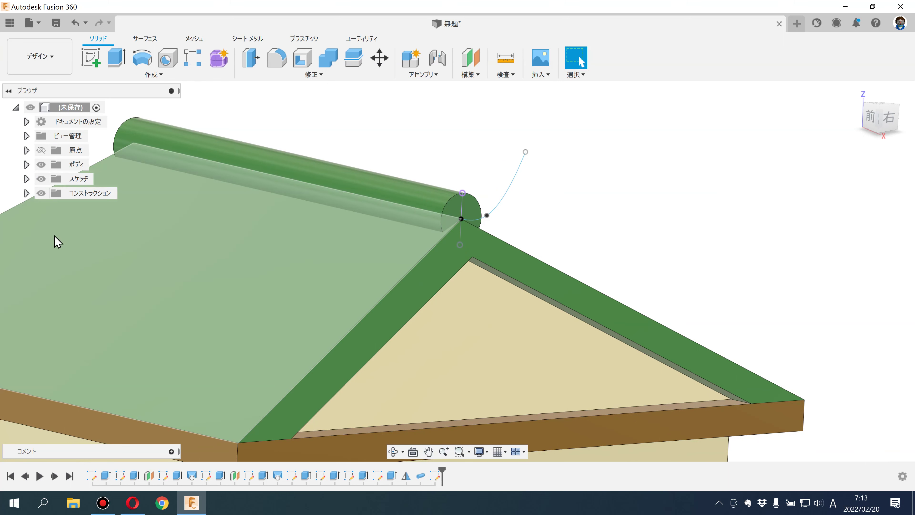
click(26, 179)
click(51, 322)
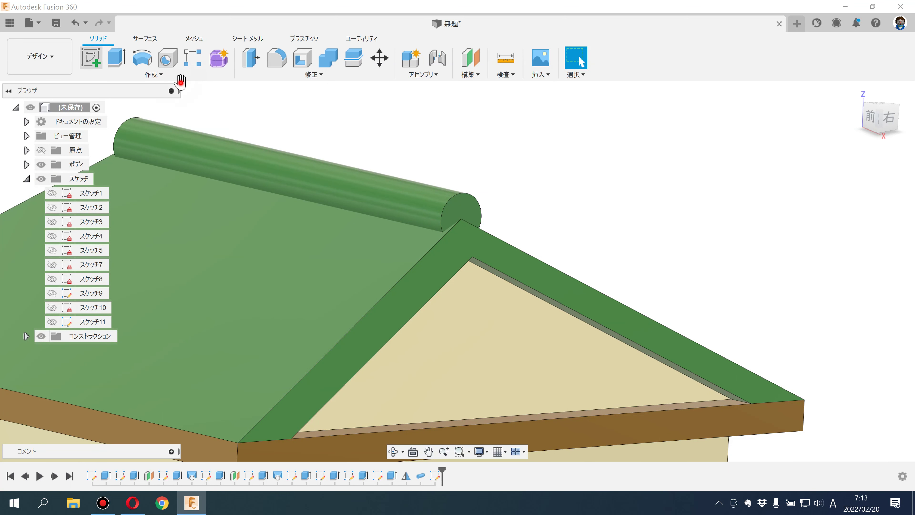
scroll(492, 274, down, 1)
scroll(611, 209, down, 4)
scroll(629, 239, down, 3)
Step: Start a new sketch on the front plane through the castle
shift+middle_drag(659, 272, 633, 216)
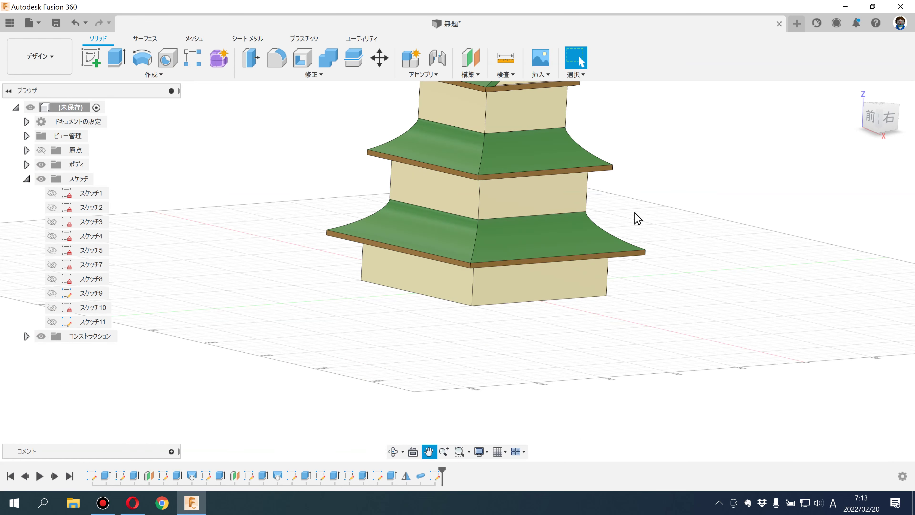
shift+middle_drag(608, 259, 663, 245)
click(91, 59)
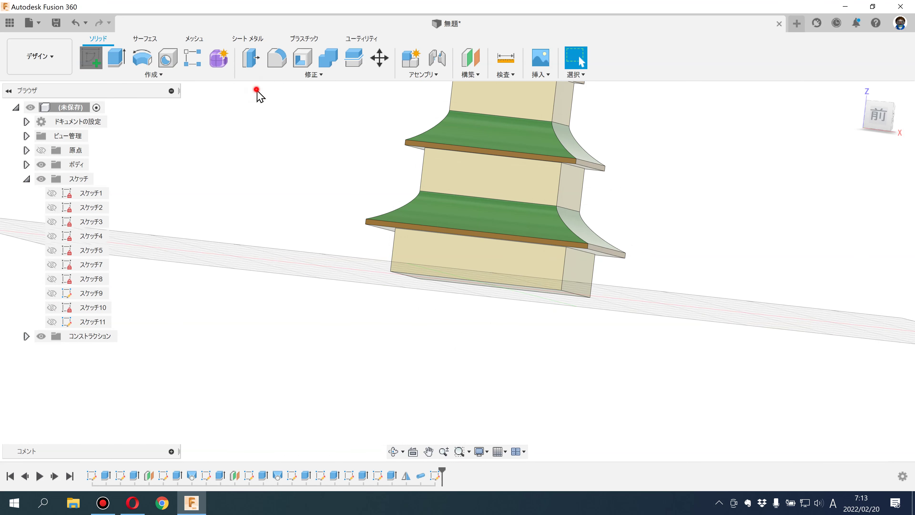
scroll(561, 259, down, 4)
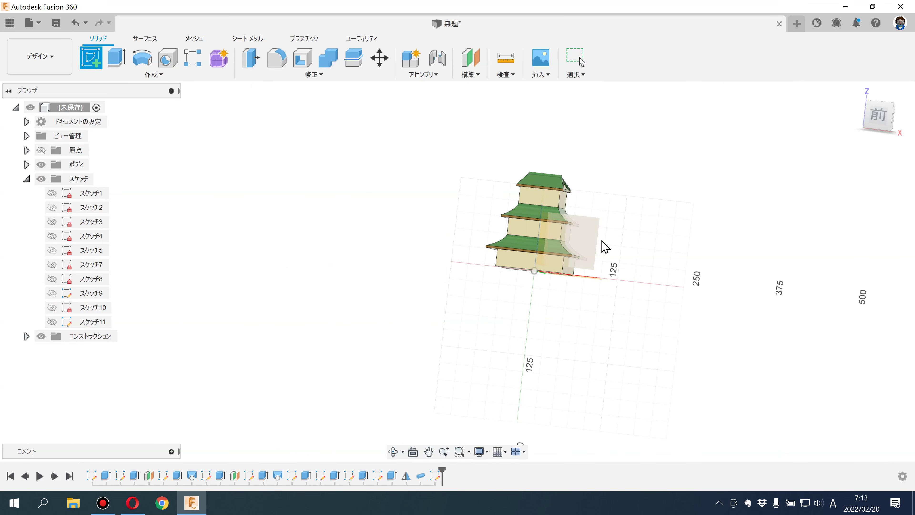
click(587, 234)
Step: Intersect the ridge cylinder's end face into Sketch12 as a short vertical line
scroll(393, 249, up, 3)
scroll(402, 227, up, 3)
click(154, 74)
mouse_move(107, 255)
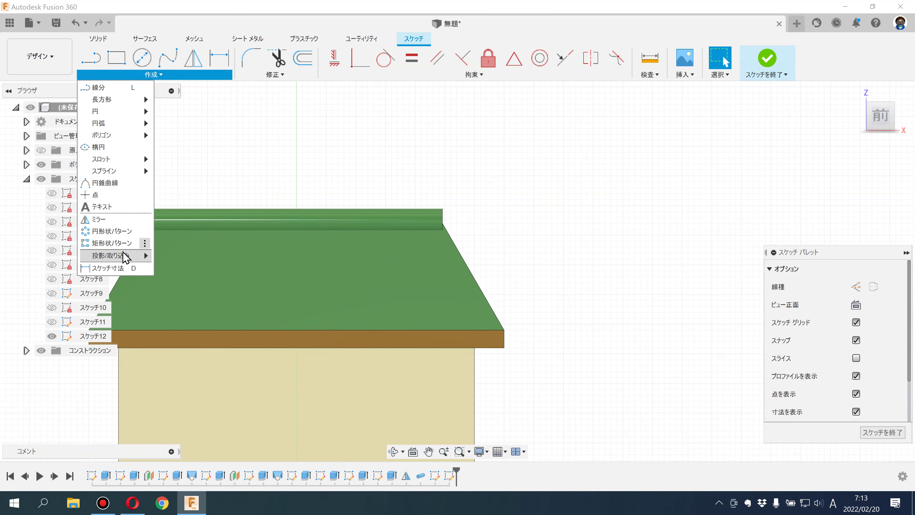
click(171, 267)
shift+middle_drag(515, 256, 457, 194)
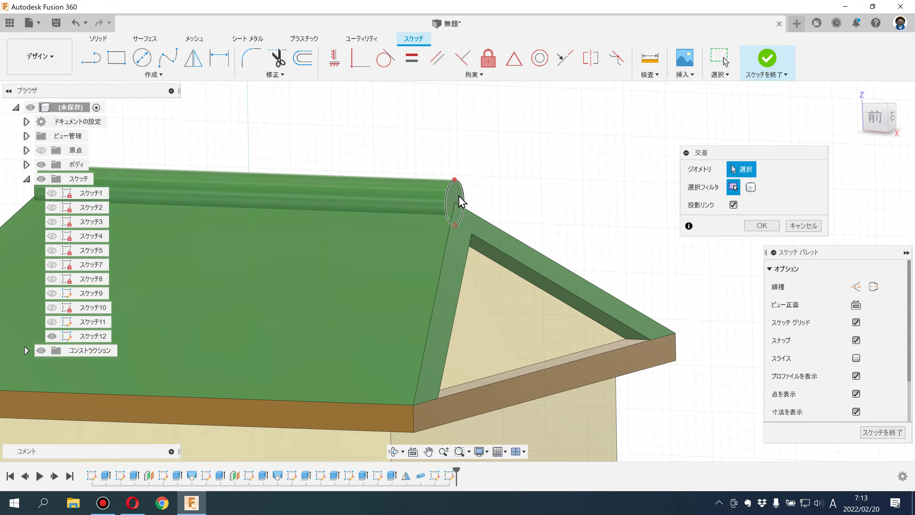
click(457, 194)
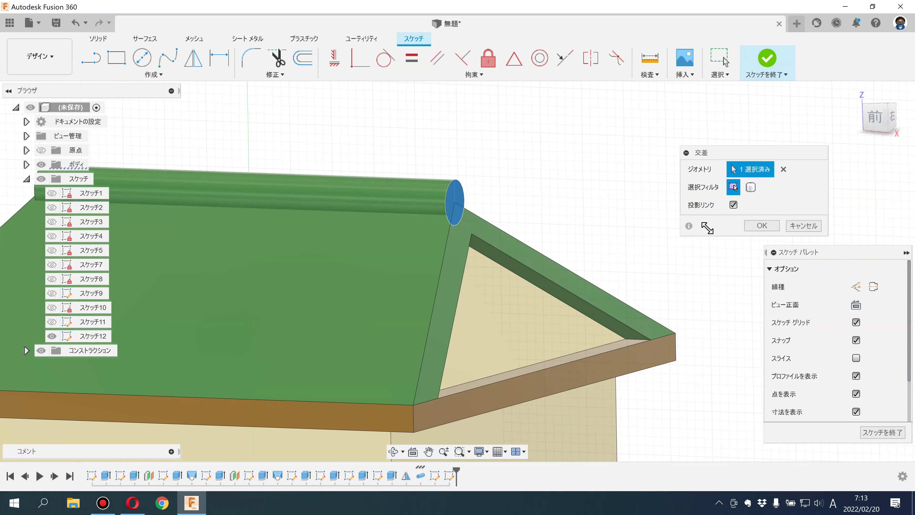
click(753, 227)
Step: Turn the view to face the front and zoom onto the ridge end
middle_drag(510, 170, 492, 191)
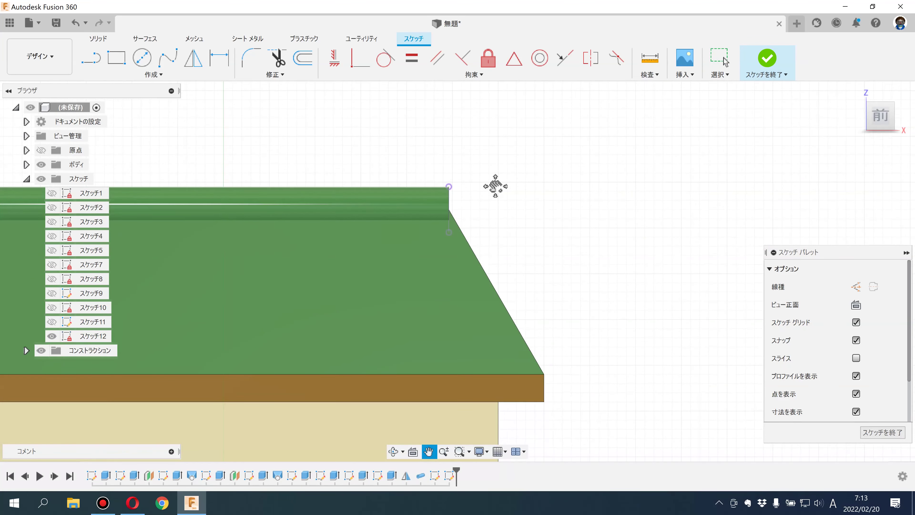
click(91, 58)
scroll(444, 194, up, 3)
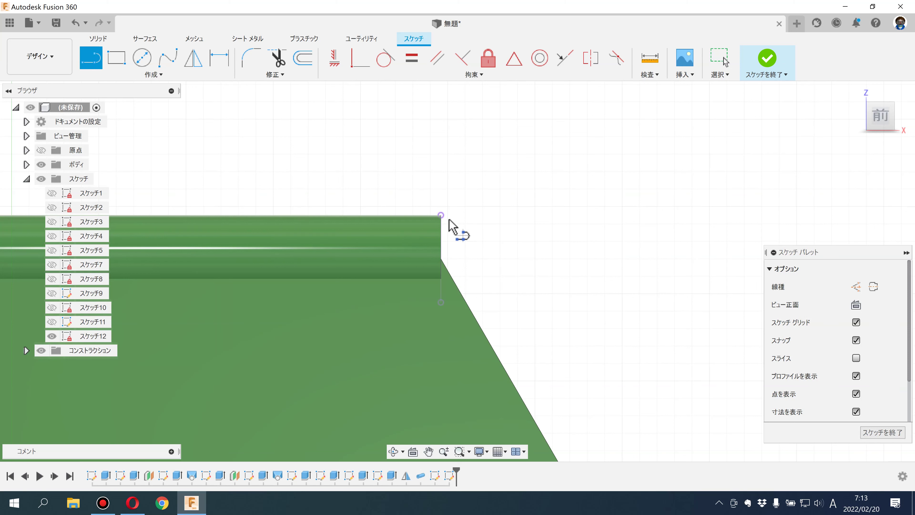
Step: Hide the bodies and draw a middle spline from the line's midpoint to an upper-right tip
click(440, 215)
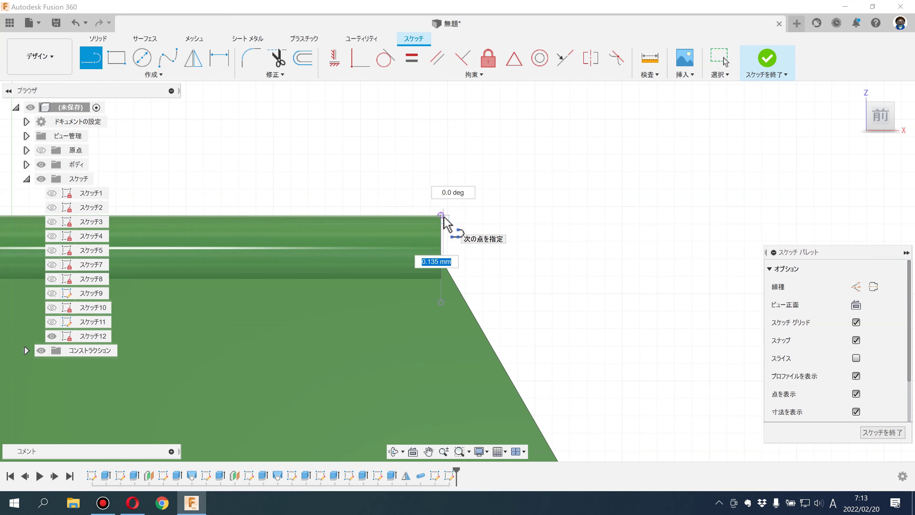
key(Escape)
click(172, 62)
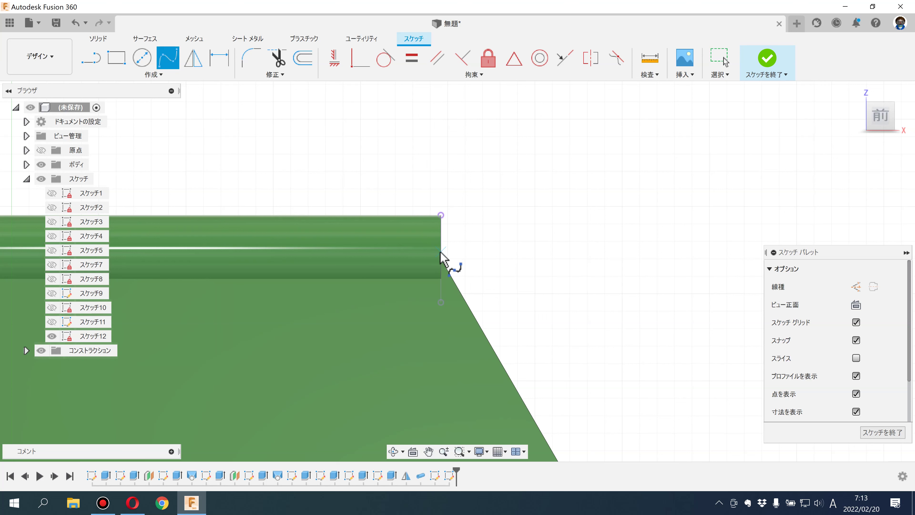
click(40, 165)
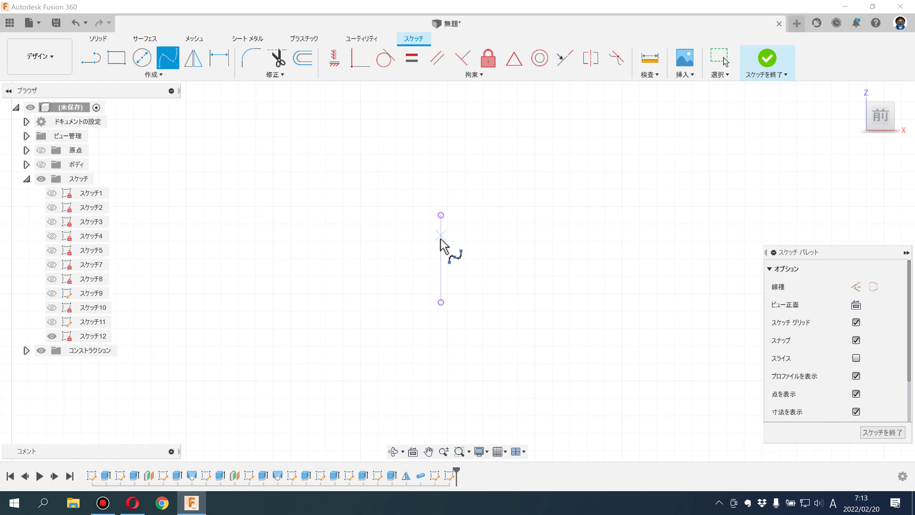
click(440, 259)
click(541, 252)
click(652, 111)
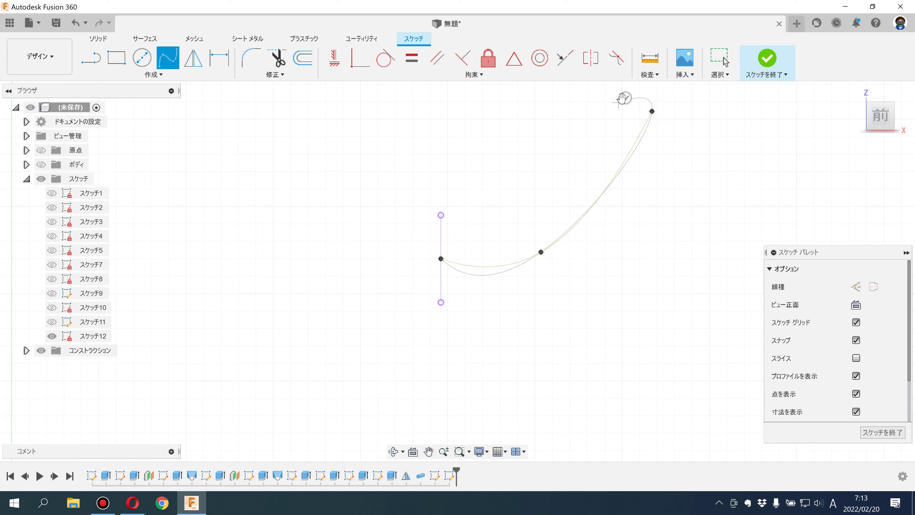
click(618, 94)
drag(540, 252, 548, 232)
click(499, 178)
Step: Draw an upper spline from the line's top to the same shared tip
click(168, 58)
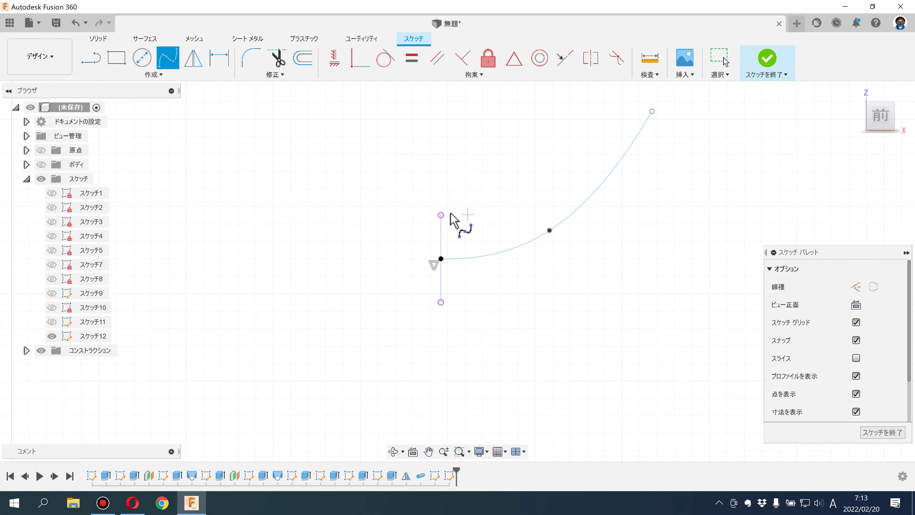
click(441, 215)
click(523, 191)
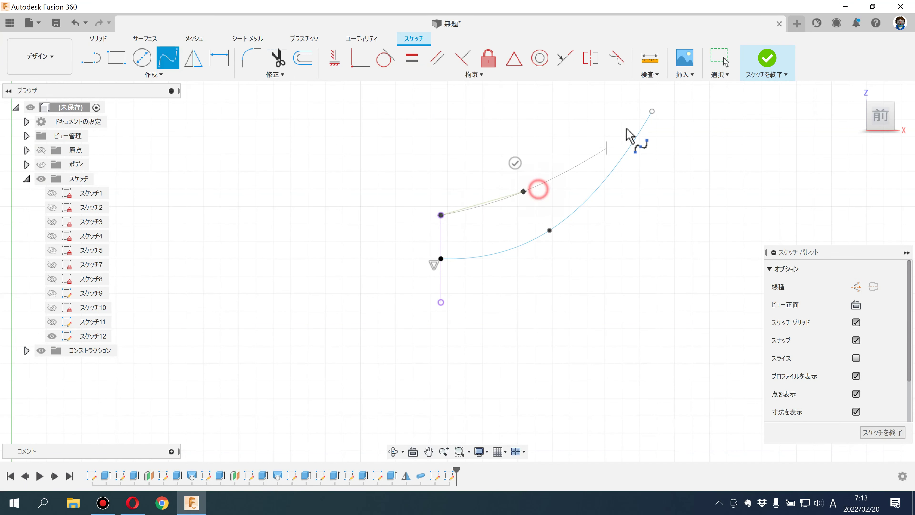
click(652, 111)
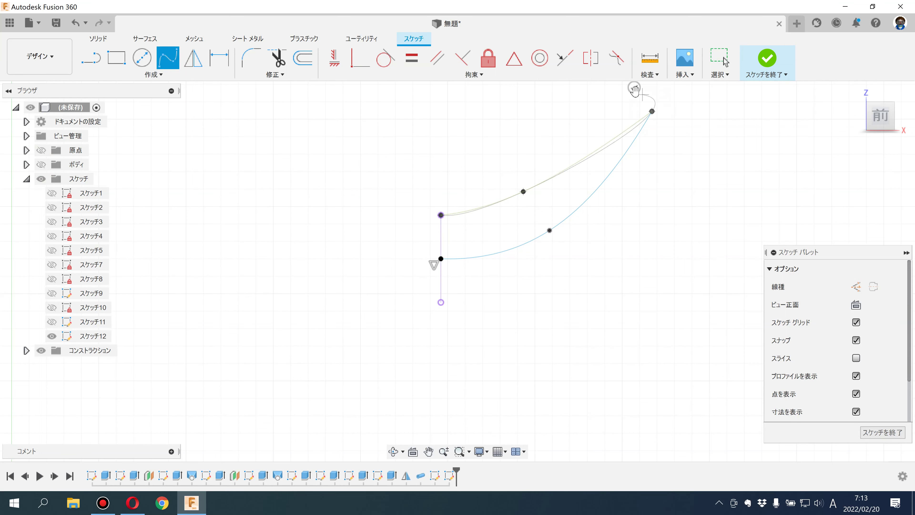
click(634, 88)
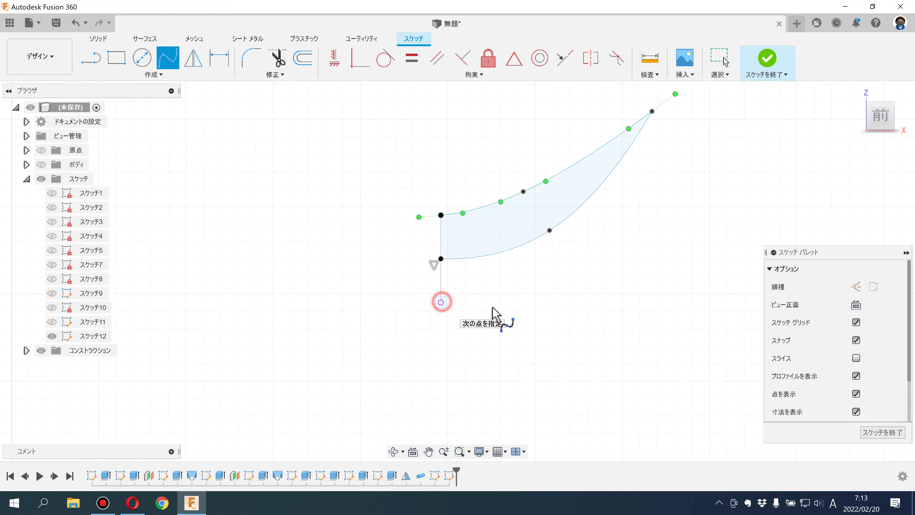
Step: Draw the lower spline from the line's bottom and adjust its fit points
click(572, 285)
click(649, 212)
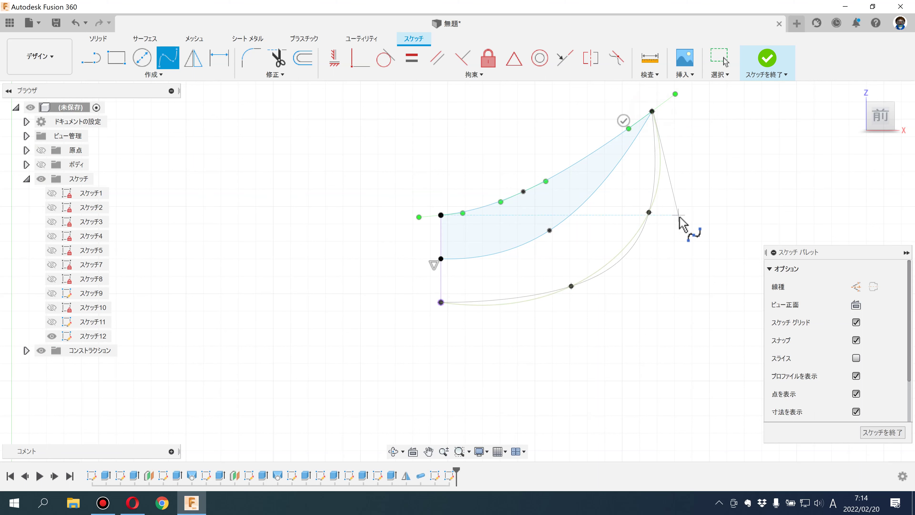
key(Escape)
click(696, 210)
drag(639, 219, 628, 236)
drag(571, 286, 567, 287)
click(657, 259)
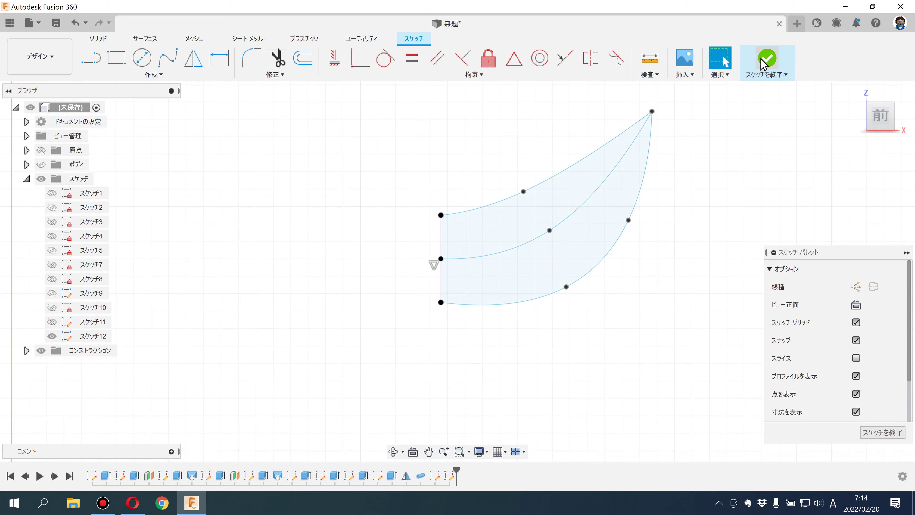
Step: Constrain the lower spline's starting tangent handle to horizontal
click(484, 308)
click(413, 298)
click(343, 66)
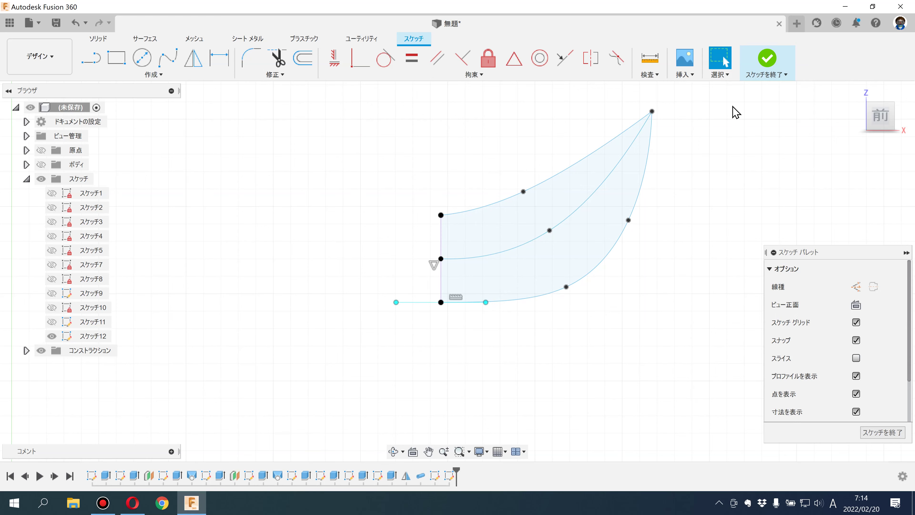
Step: Finish Sketch12 and show the castle bodies again
click(760, 64)
click(49, 163)
mouse_move(224, 229)
shift+middle_down()
mouse_move(292, 221)
mouse_move(270, 203)
shift+middle_up()
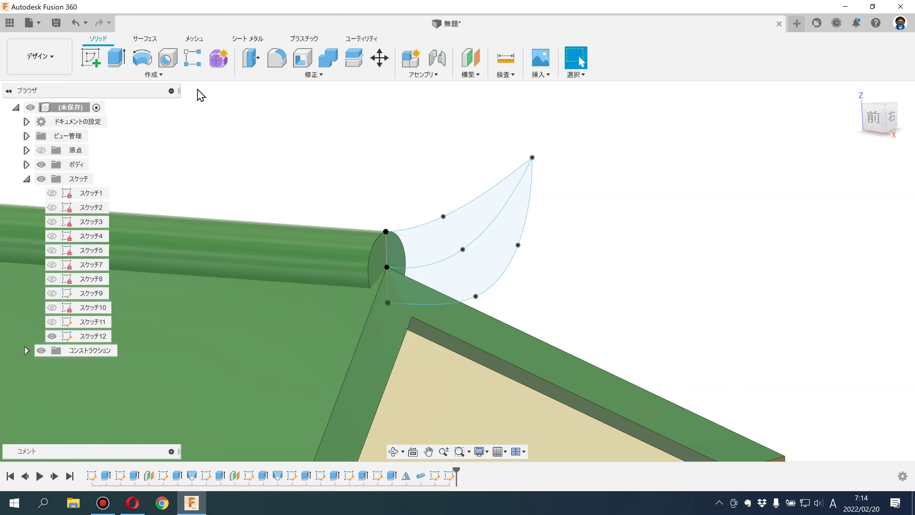
click(159, 75)
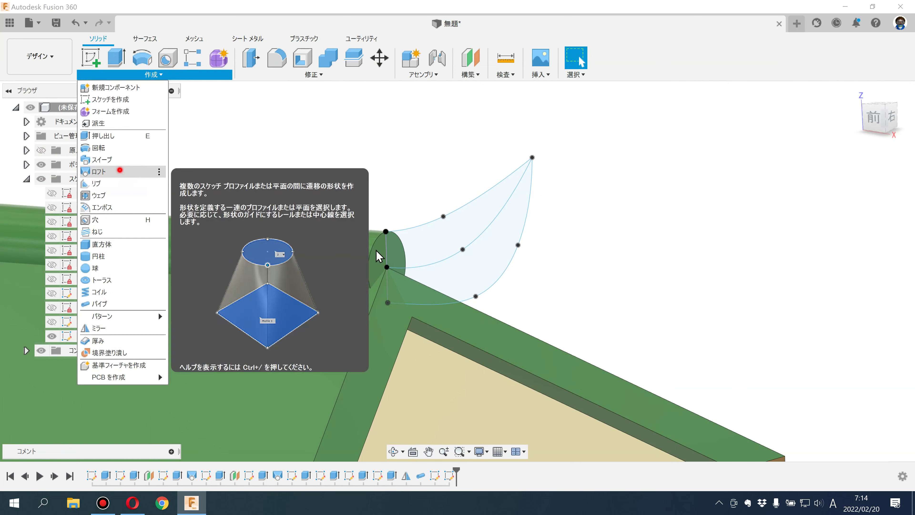
Step: Loft a new horn body from the ridge-end circle to the tip, guided by the upper and lower rails
click(116, 171)
click(367, 261)
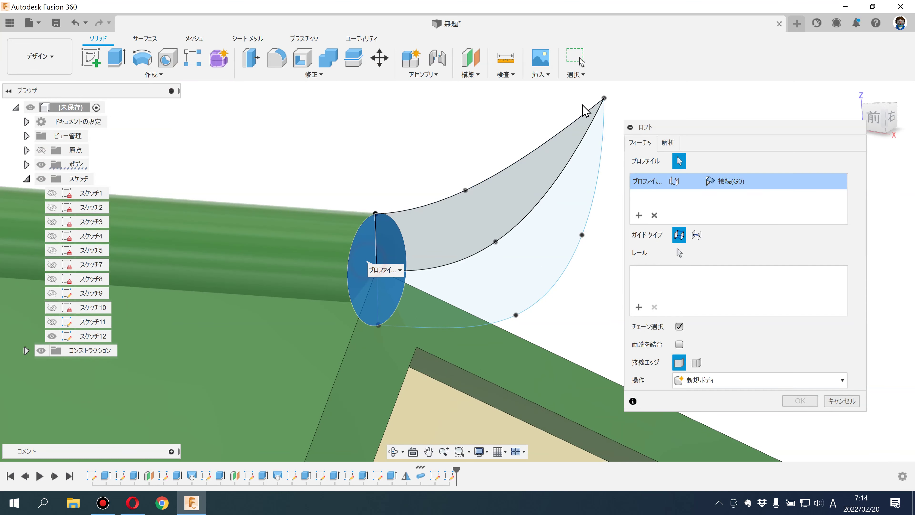
click(604, 98)
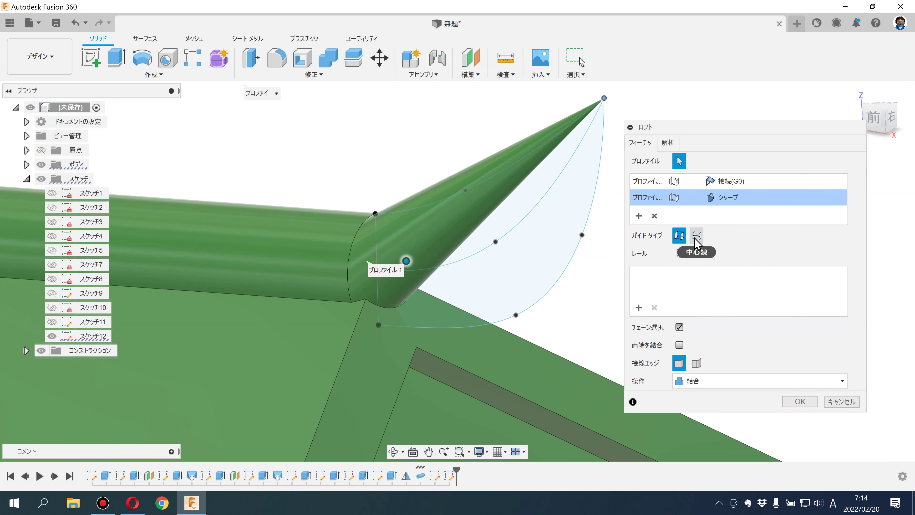
click(680, 254)
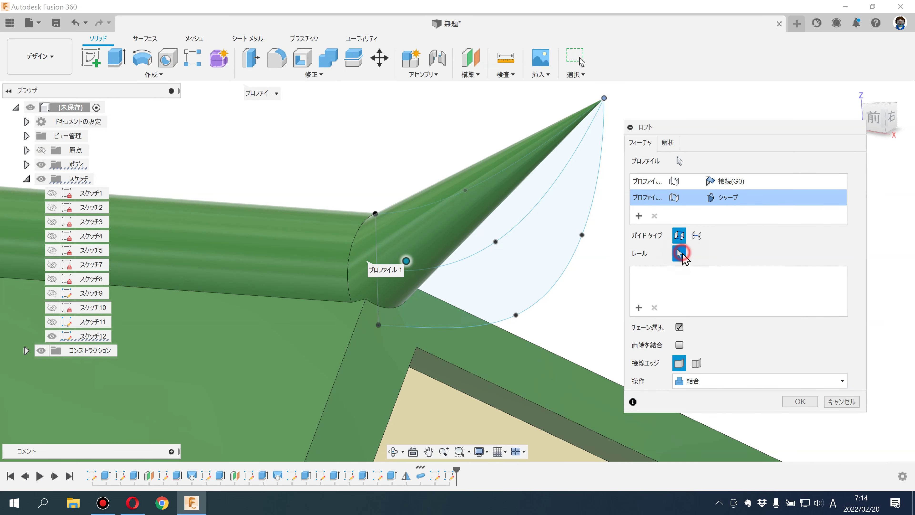
click(487, 179)
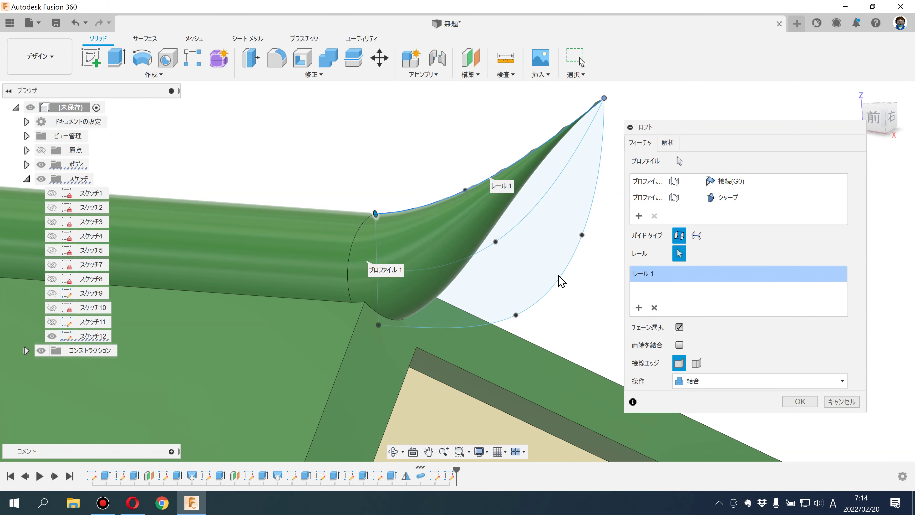
click(562, 286)
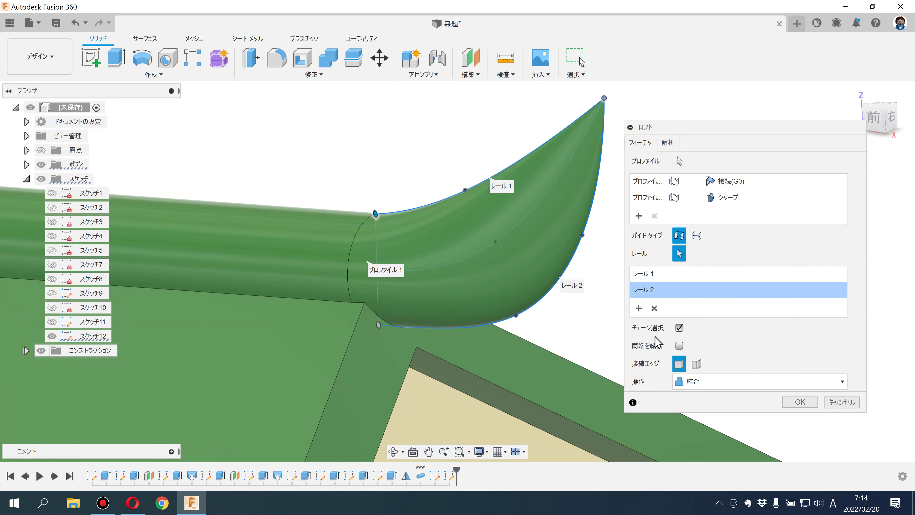
shift+middle_drag(480, 256, 424, 237)
click(717, 384)
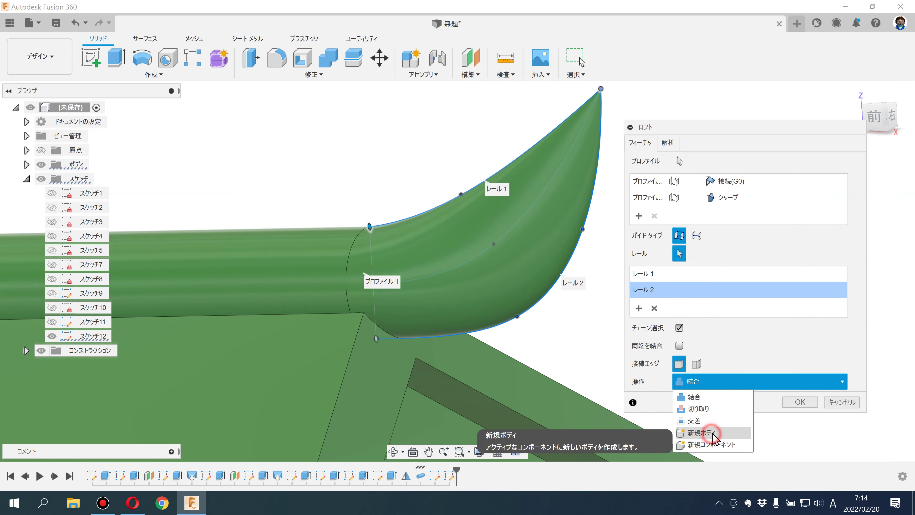
click(693, 433)
click(797, 401)
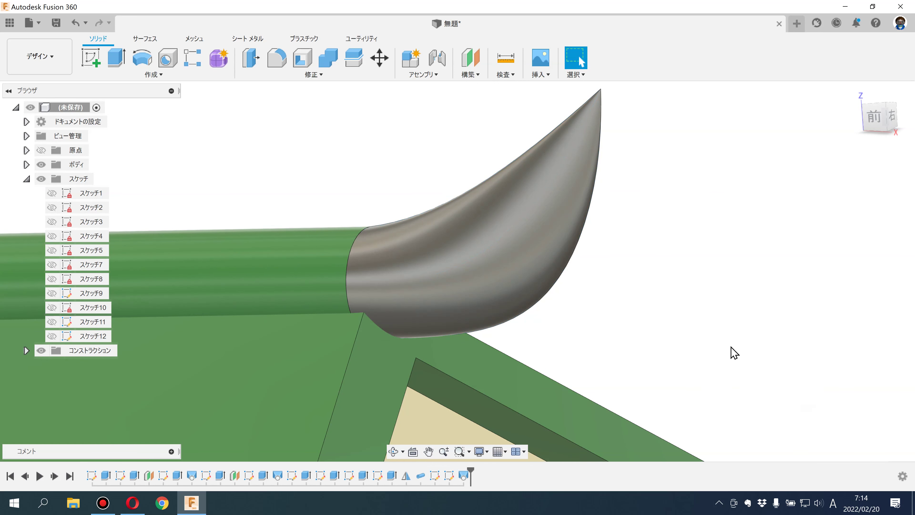
Step: Zoom out to the whole roof and open the Appearance settings
scroll(747, 359, down, 3)
mouse_move(735, 347)
middle_down()
mouse_move(697, 227)
mouse_move(738, 261)
mouse_move(580, 196)
middle_up()
scroll(700, 227, down, 5)
scroll(615, 209, down, 3)
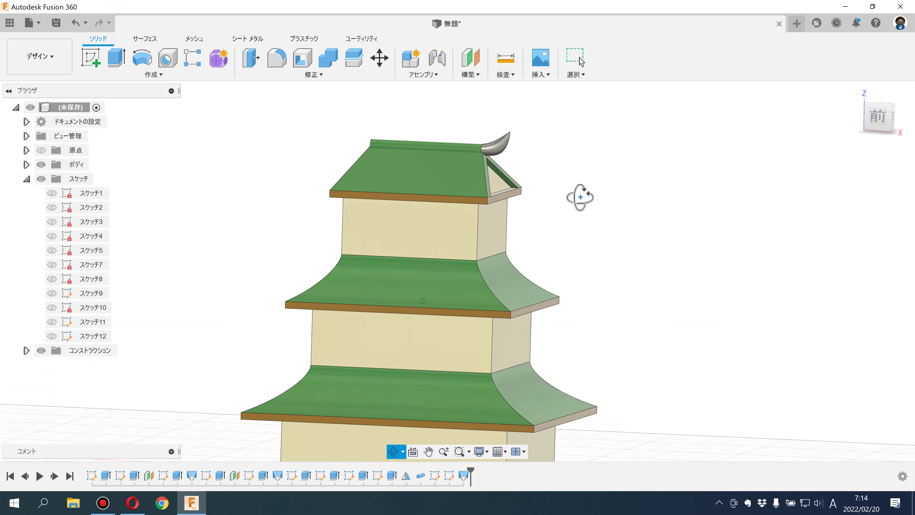
scroll(580, 196, down, 3)
click(293, 75)
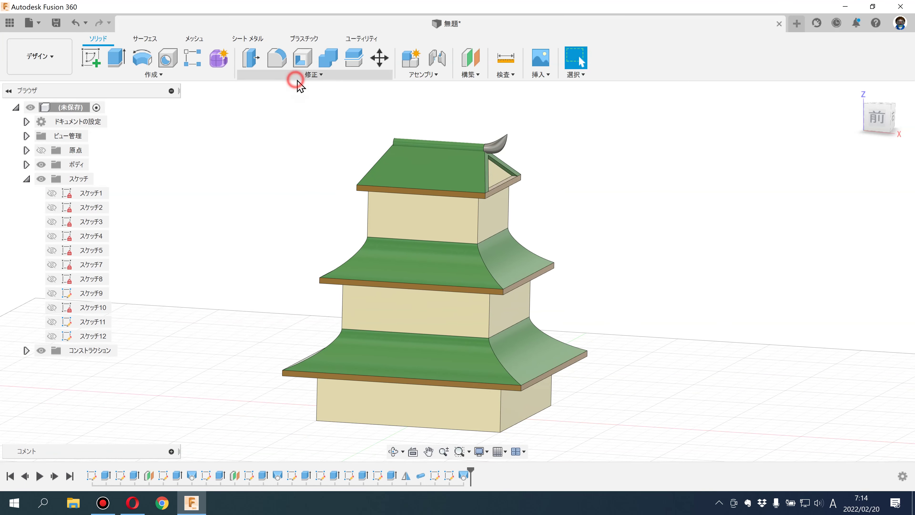
click(268, 284)
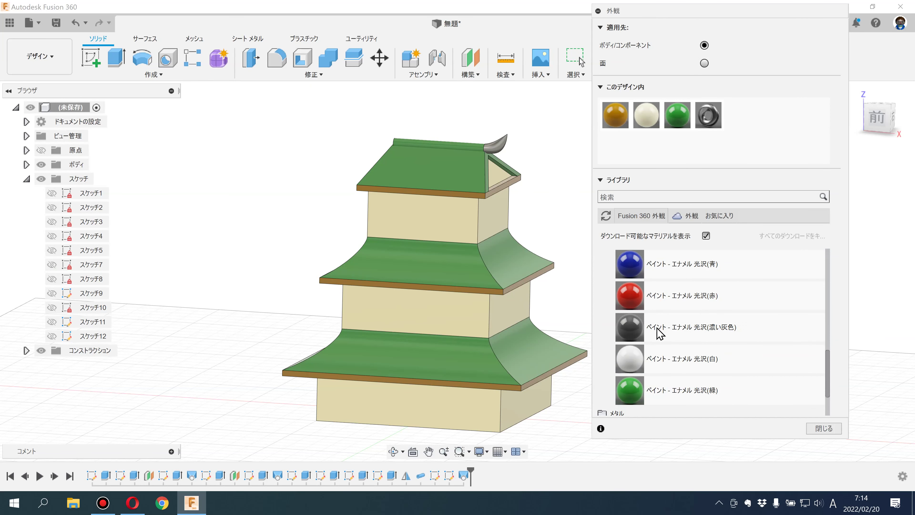
Step: Apply Silver - Satin from the Metal > Silver library to the horn ornament
scroll(657, 332, down, 3)
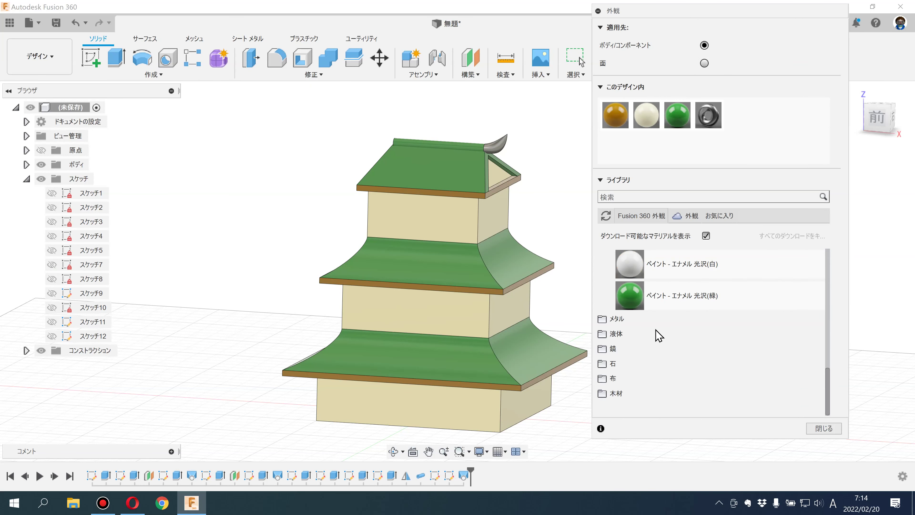
scroll(658, 335, up, 3)
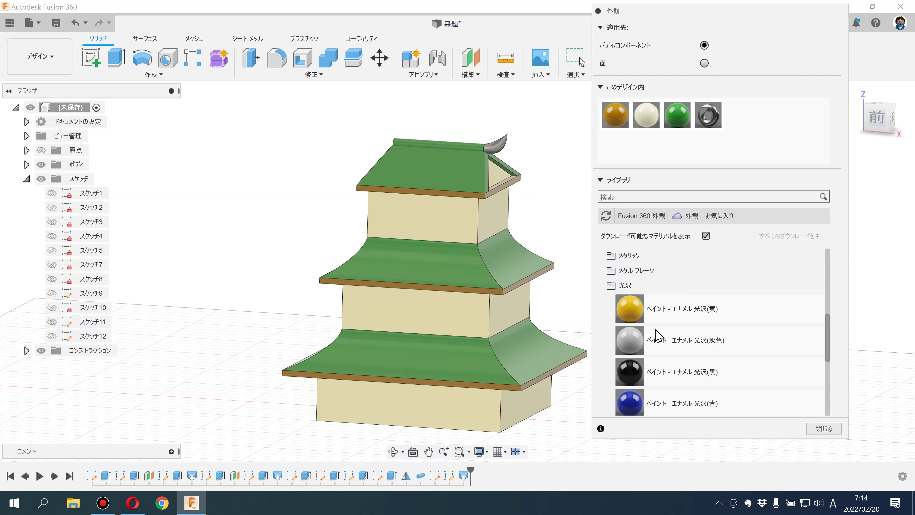
click(629, 285)
scroll(639, 360, down, 3)
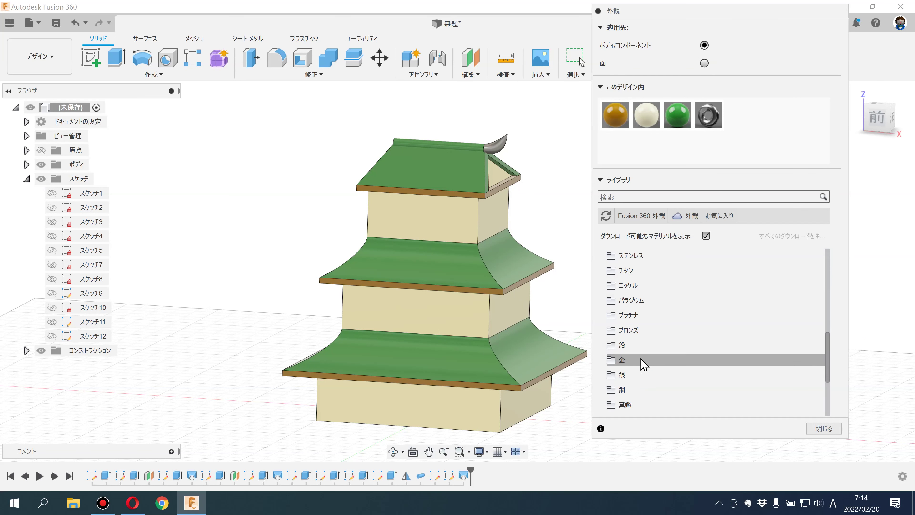
click(631, 375)
drag(630, 396, 507, 148)
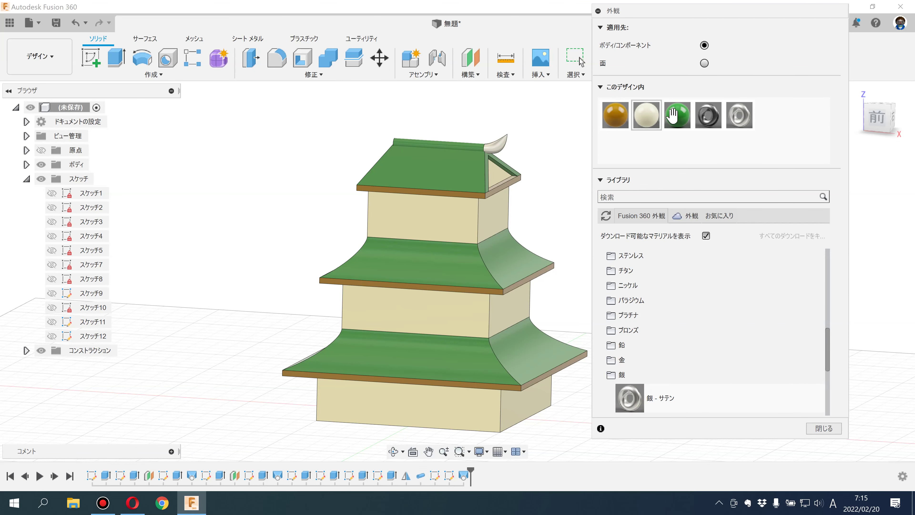
click(876, 119)
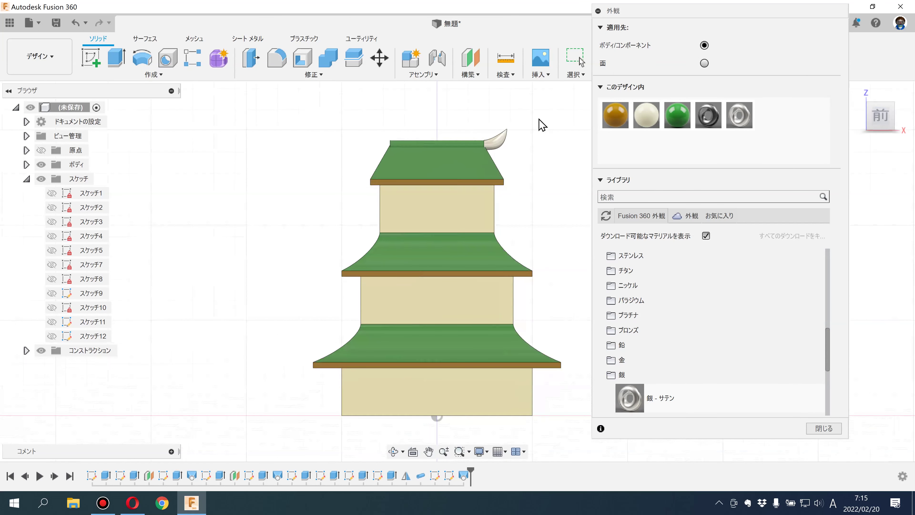
click(823, 428)
Step: Show Sketch12 and drag the horn tip and outer spline points left to sharpen the curve
click(52, 336)
scroll(468, 148, up, 5)
scroll(511, 188, up, 5)
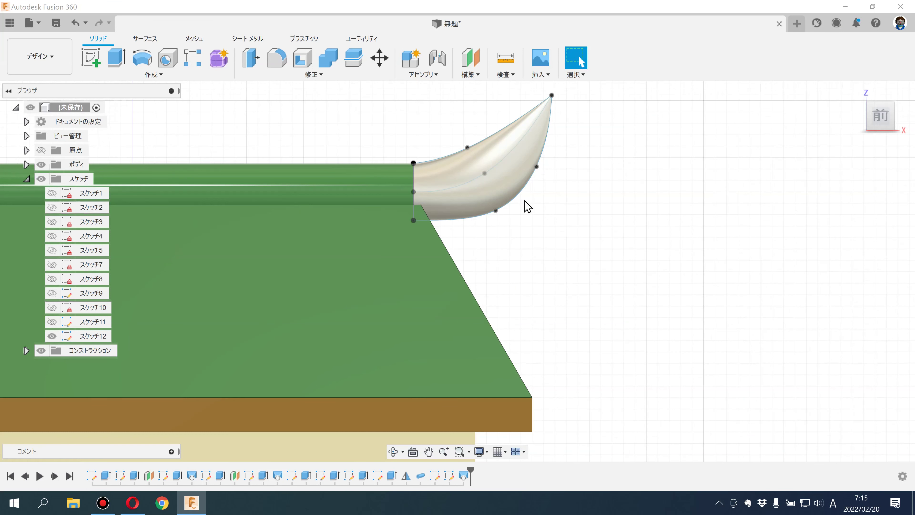
click(496, 208)
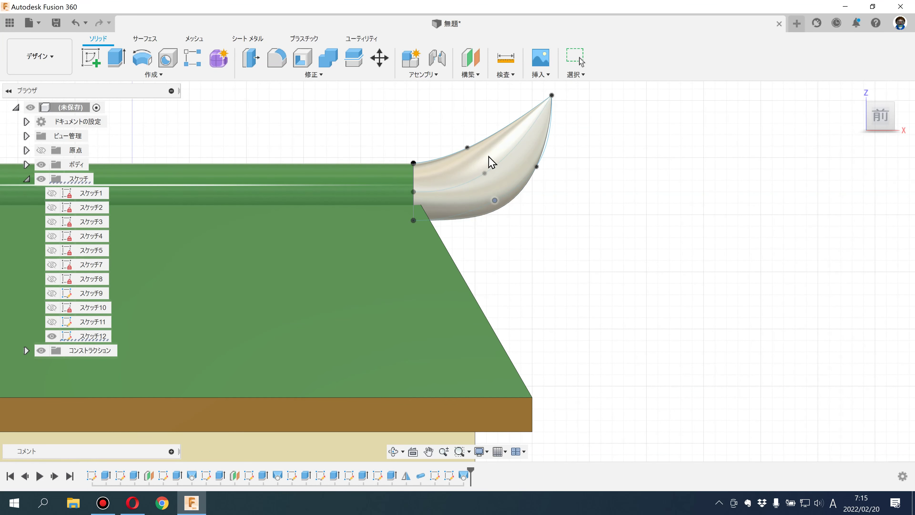
click(467, 147)
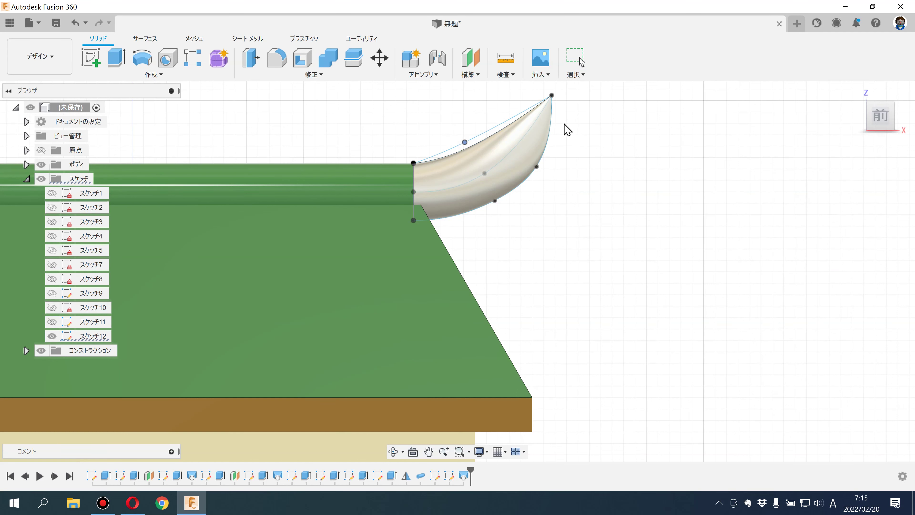
drag(540, 92, 528, 91)
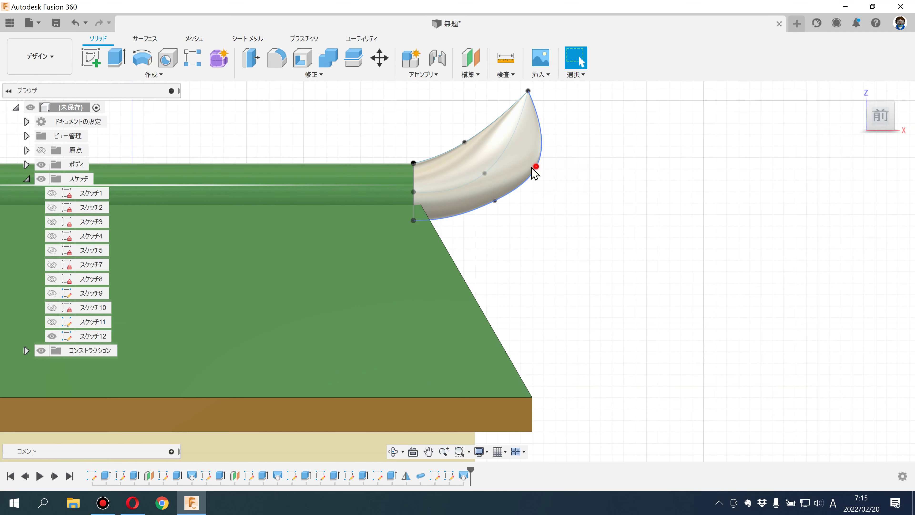
drag(536, 167, 525, 168)
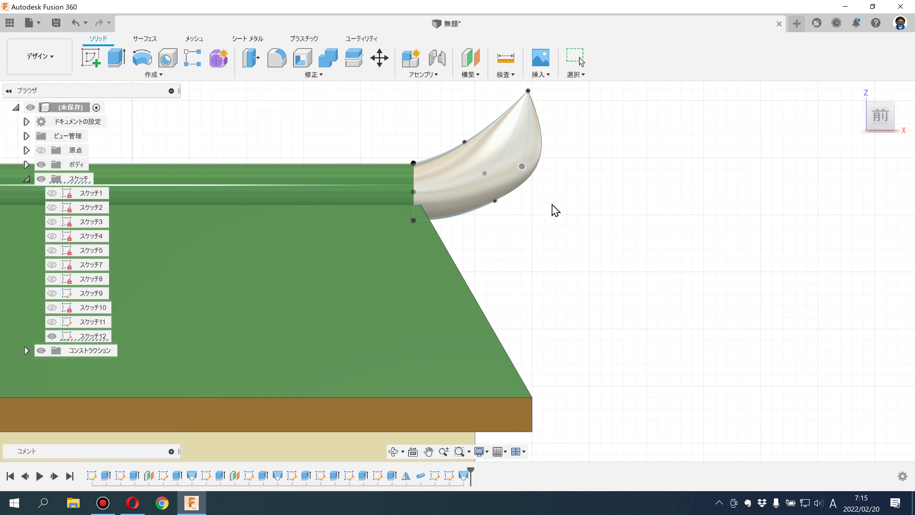
scroll(553, 211, down, 3)
scroll(555, 218, down, 1)
scroll(539, 208, up, 1)
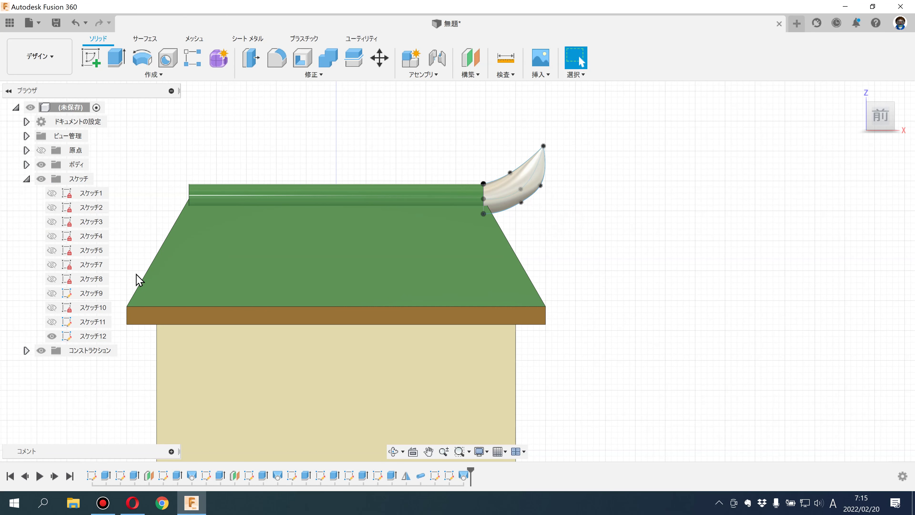
Step: Refine the horn's outer edge point, then hide Sketch12 and view the castle at an angle
click(52, 336)
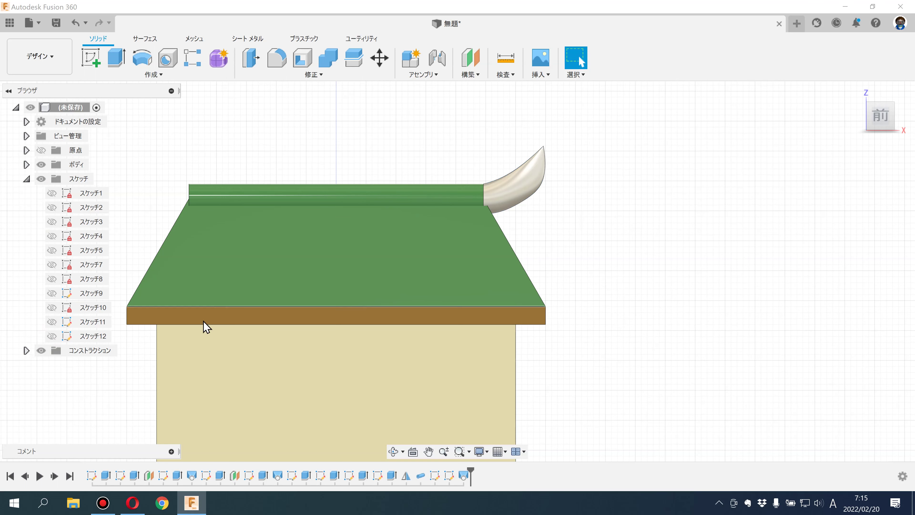
click(51, 336)
scroll(565, 191, up, 2)
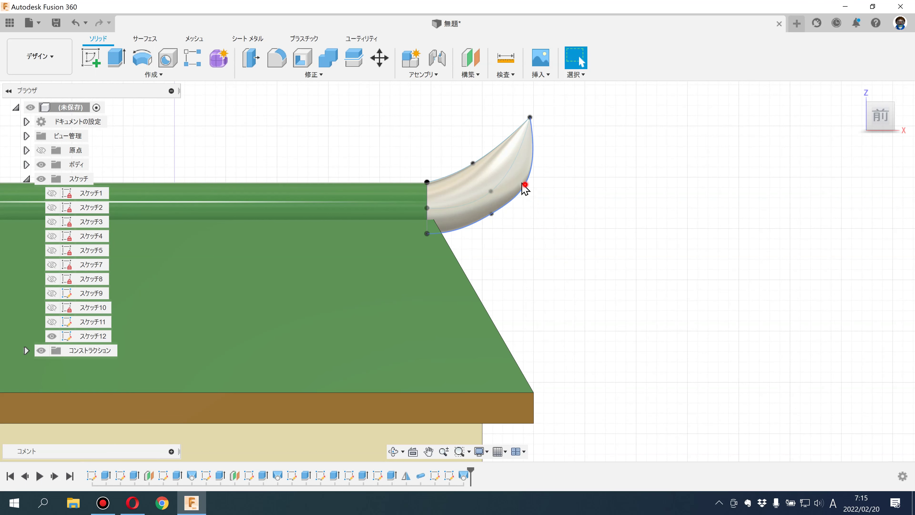
click(572, 200)
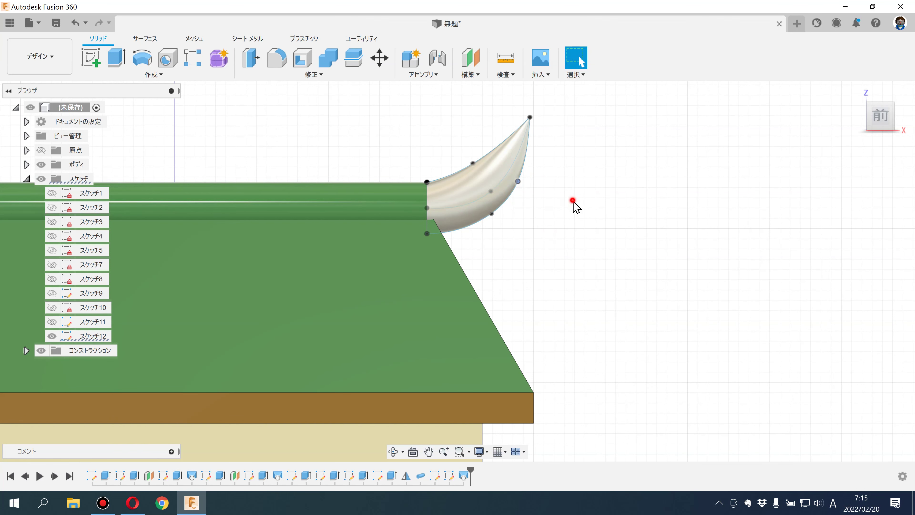
click(52, 336)
scroll(752, 237, down, 5)
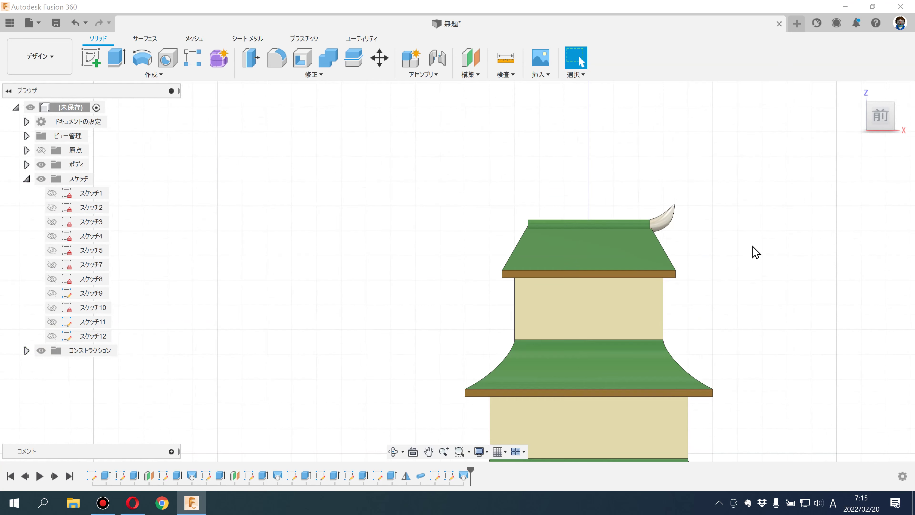
shift+middle_drag(575, 182, 580, 184)
click(159, 75)
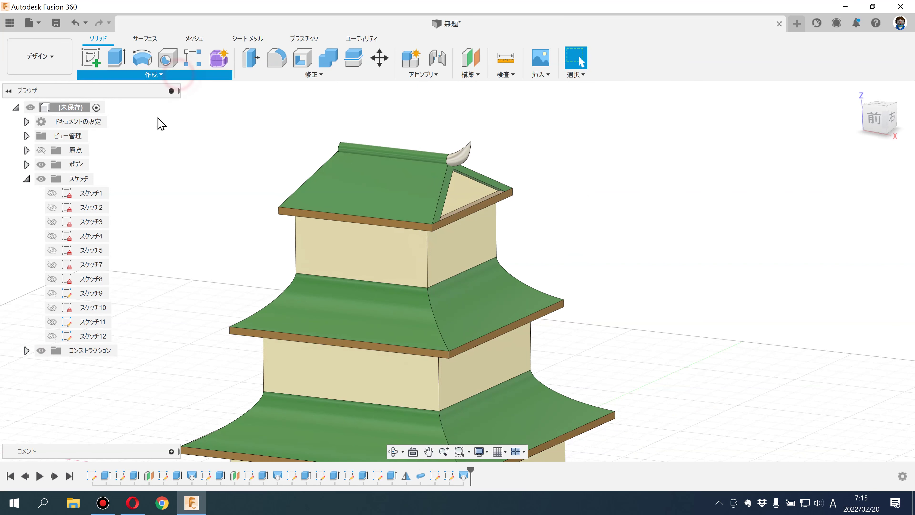
Step: Set up a Body-type mirror with the horn as the body to mirror
click(108, 328)
click(749, 169)
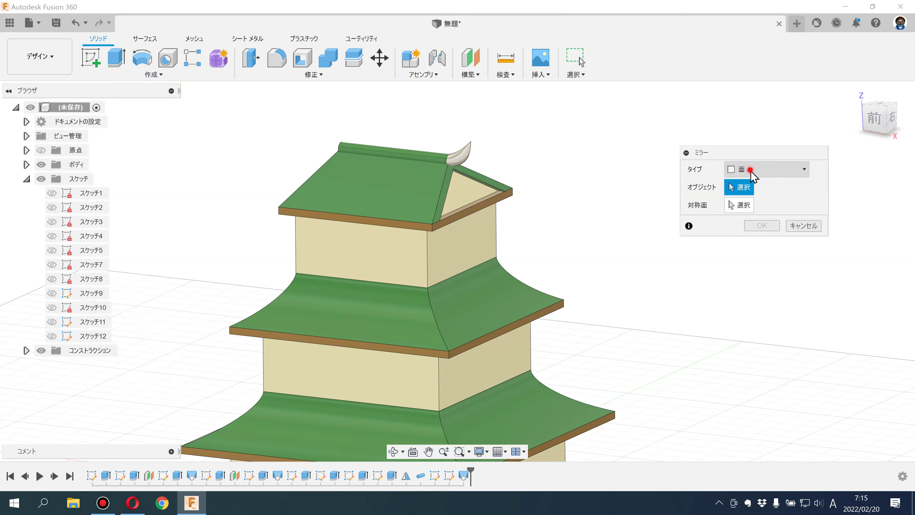
click(751, 196)
click(458, 159)
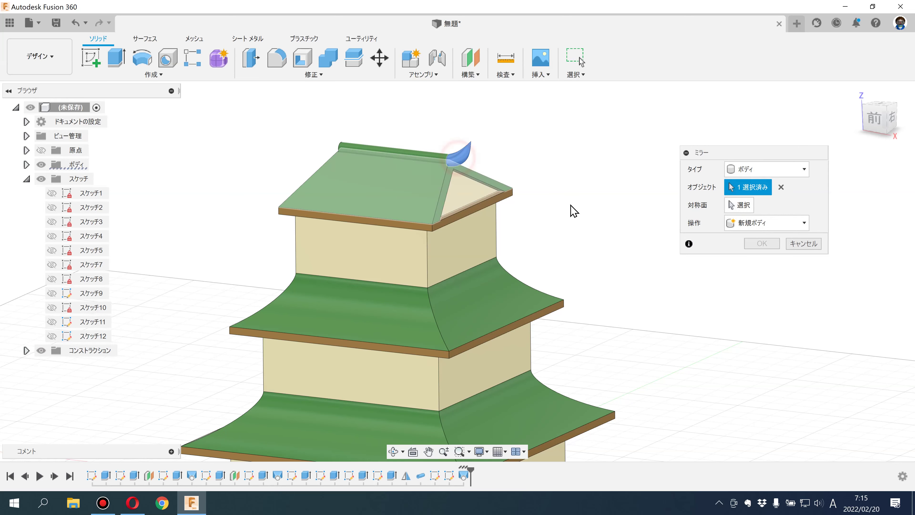
Step: Mirror the horn across the center plane and collapse the Sketches folder
click(739, 205)
scroll(527, 129, down, 3)
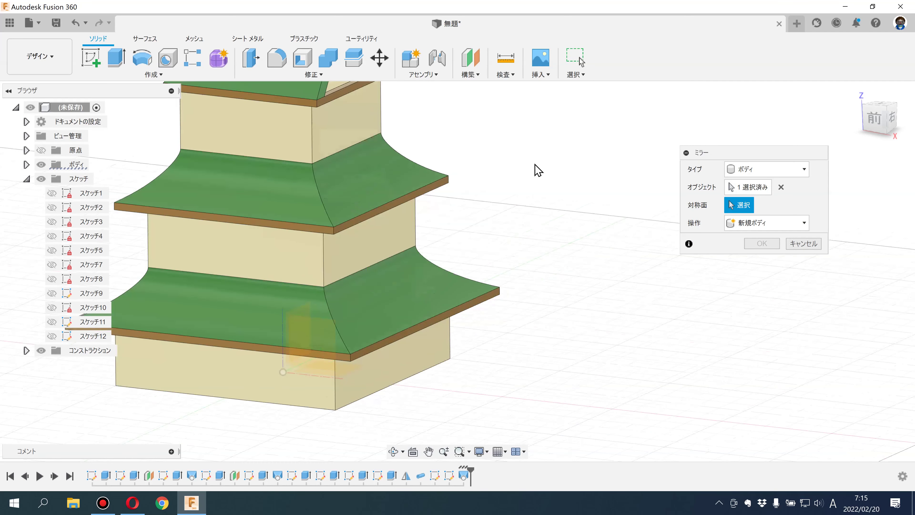
mouse_move(547, 175)
shift+middle_down()
mouse_move(496, 175)
mouse_move(509, 186)
shift+middle_up()
scroll(510, 182, down, 2)
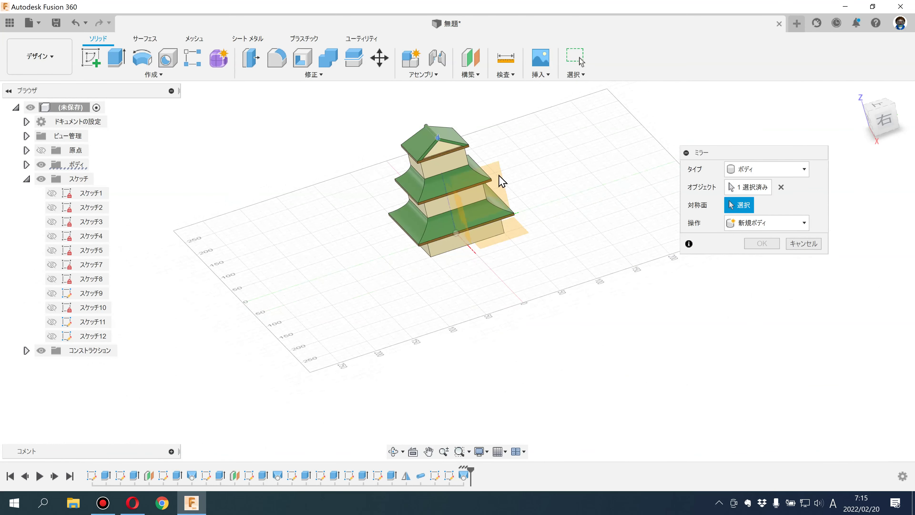
click(508, 180)
scroll(482, 143, up, 3)
shift+middle_drag(482, 143, 519, 114)
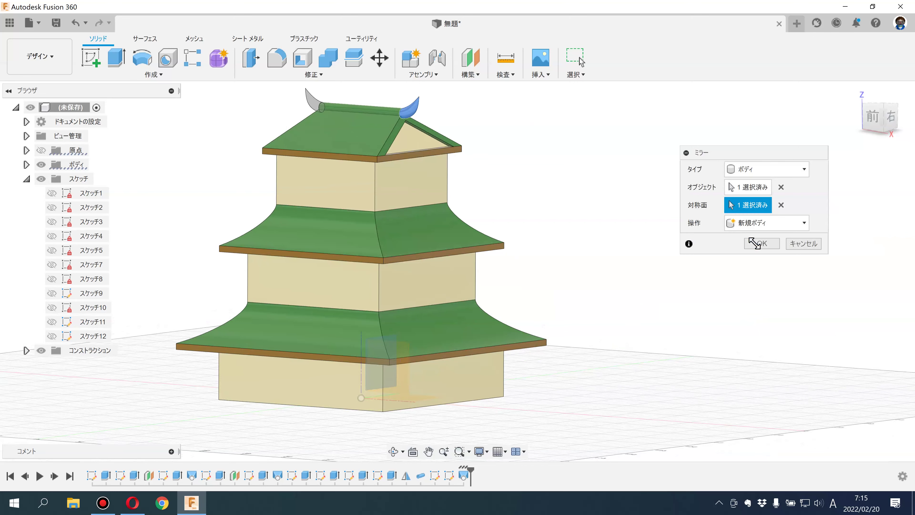
click(760, 244)
mouse_move(634, 237)
shift+middle_down()
mouse_move(748, 237)
mouse_move(733, 247)
shift+middle_up()
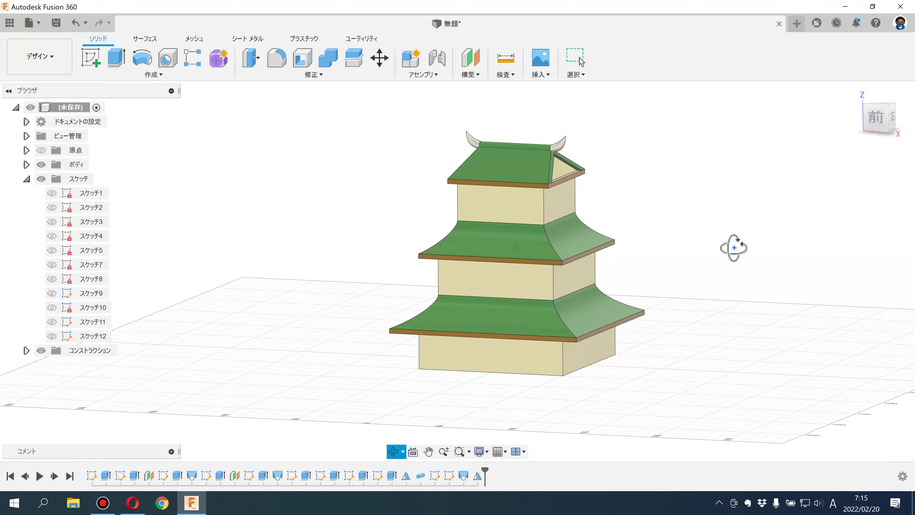
click(26, 179)
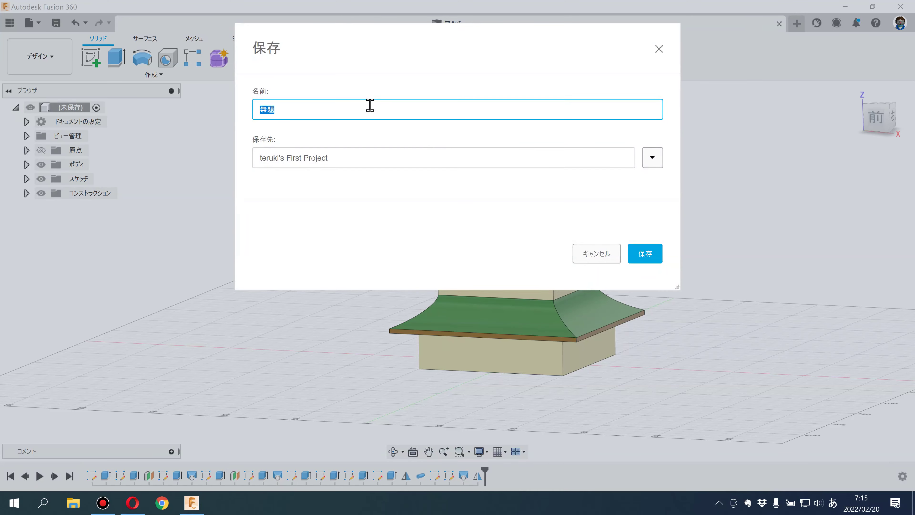
Step: Save the design as お城 and orbit to the top roof from the front-right
key(Return)
key(Return)
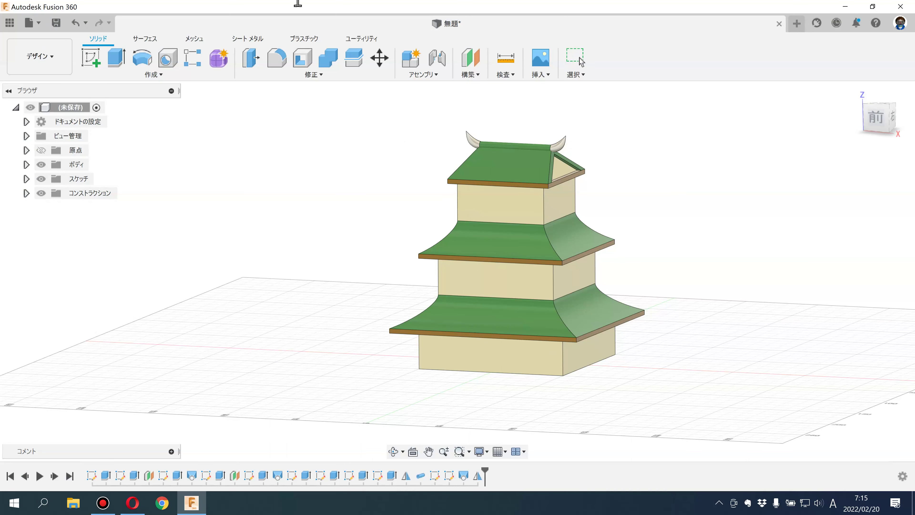
scroll(449, 168, up, 3)
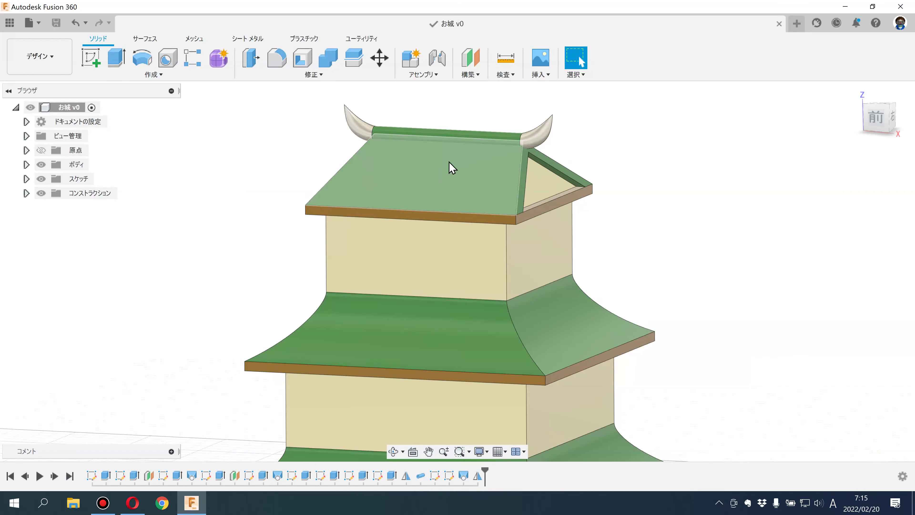
scroll(429, 234, up, 3)
scroll(439, 183, up, 3)
mouse_move(440, 184)
shift+middle_down()
mouse_move(715, 225)
mouse_move(677, 234)
mouse_move(538, 213)
shift+middle_up()
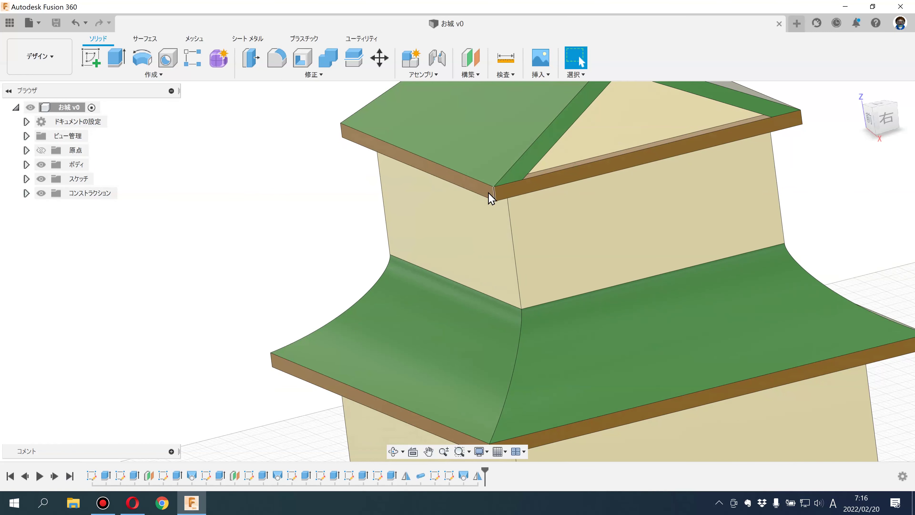
scroll(477, 198, down, 4)
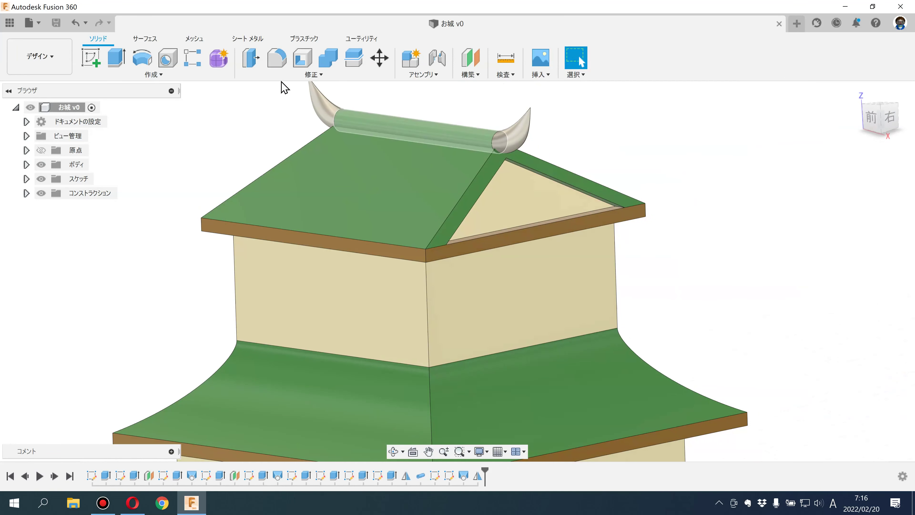
Step: Start Press Pull on the top roof's left eave face
click(251, 58)
scroll(438, 288, up, 3)
click(421, 249)
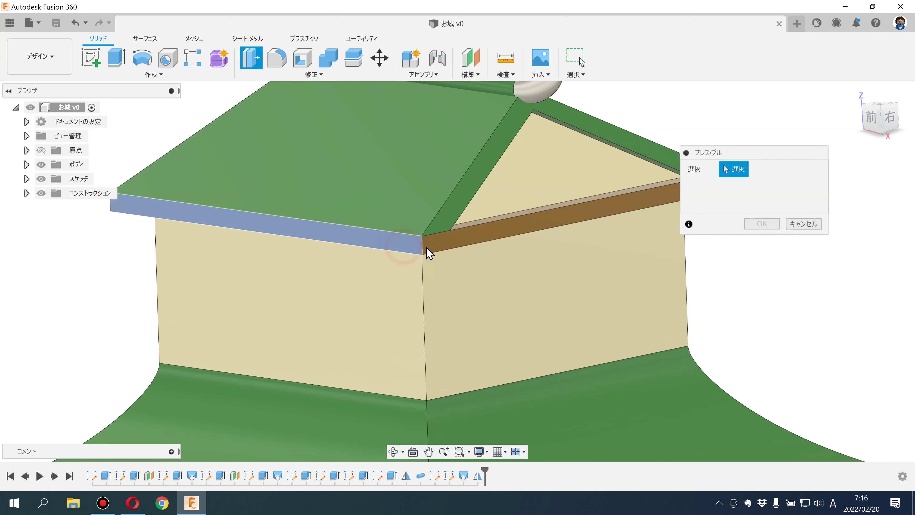
Step: Restart Press Pull on the left eave face with Offset Type set to New Offset
key(Return)
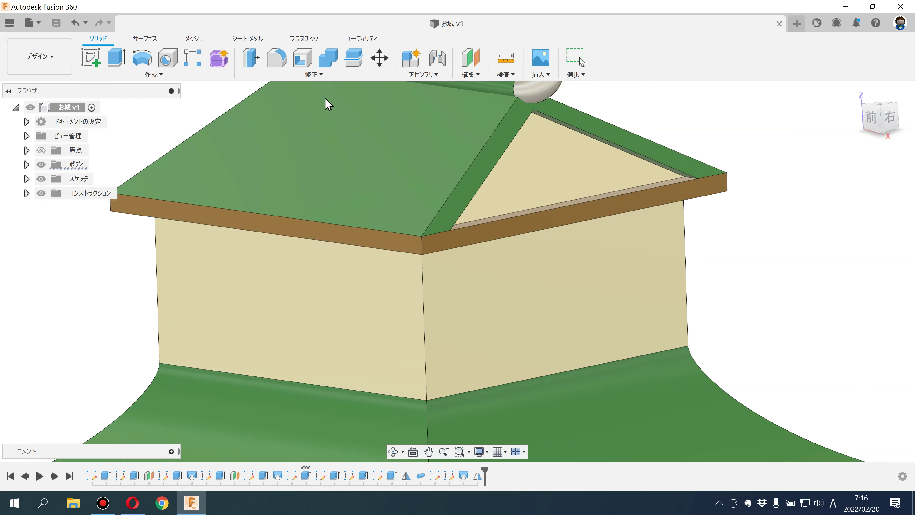
click(245, 61)
click(415, 250)
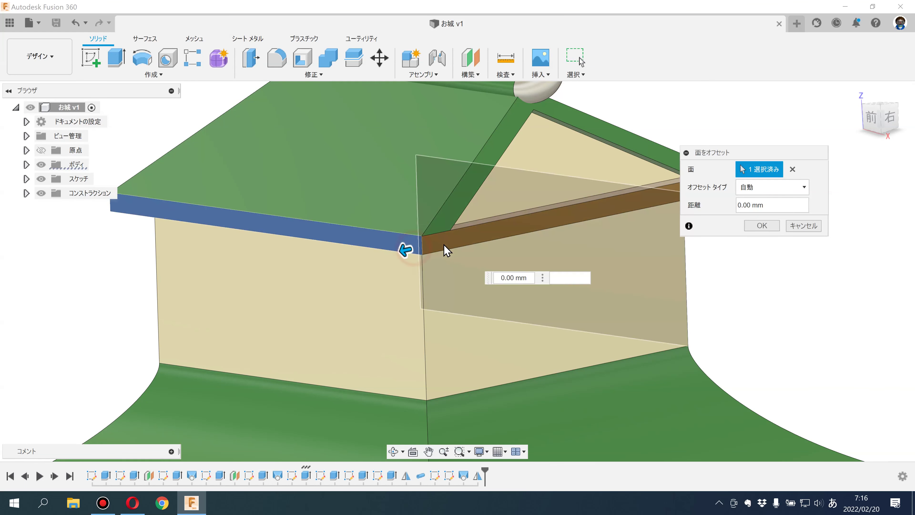
middle_drag(415, 262, 439, 277)
drag(441, 276, 437, 279)
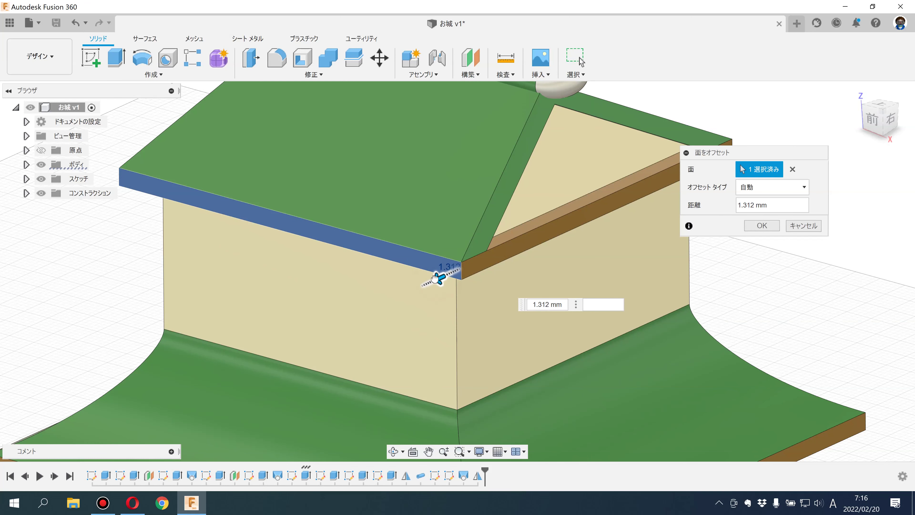
click(771, 187)
click(749, 212)
Step: Add the other three eave edge faces and offset all four by 0.898 mm
click(496, 263)
mouse_move(501, 255)
shift+middle_down()
mouse_move(508, 240)
mouse_move(509, 264)
shift+middle_up()
click(506, 241)
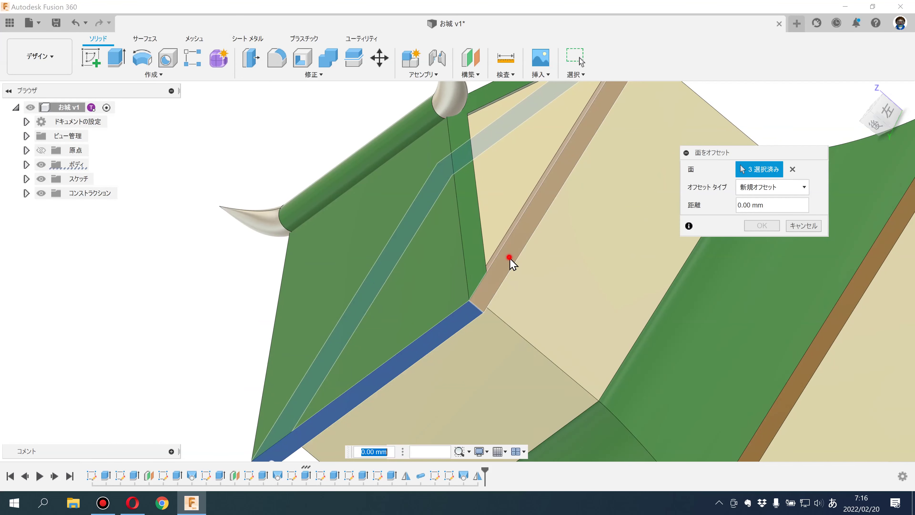
click(509, 257)
shift+middle_drag(498, 285, 456, 297)
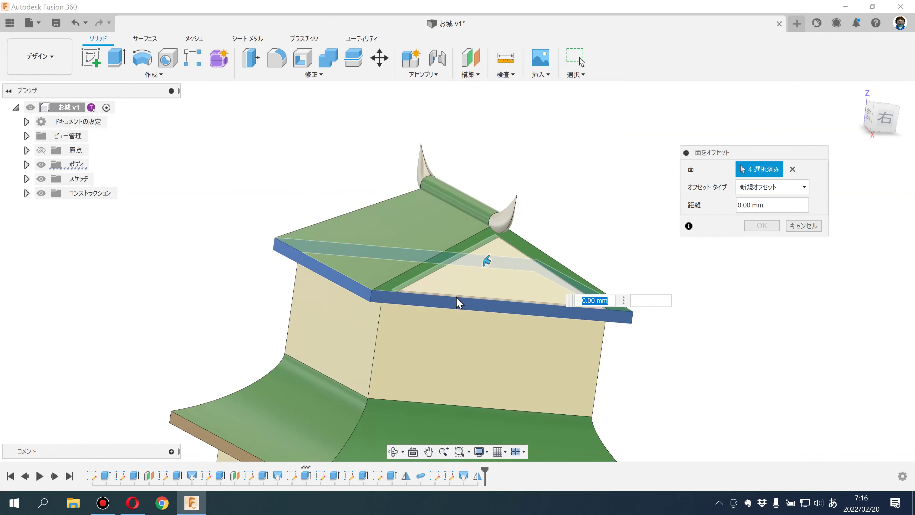
shift+middle_drag(475, 282, 504, 277)
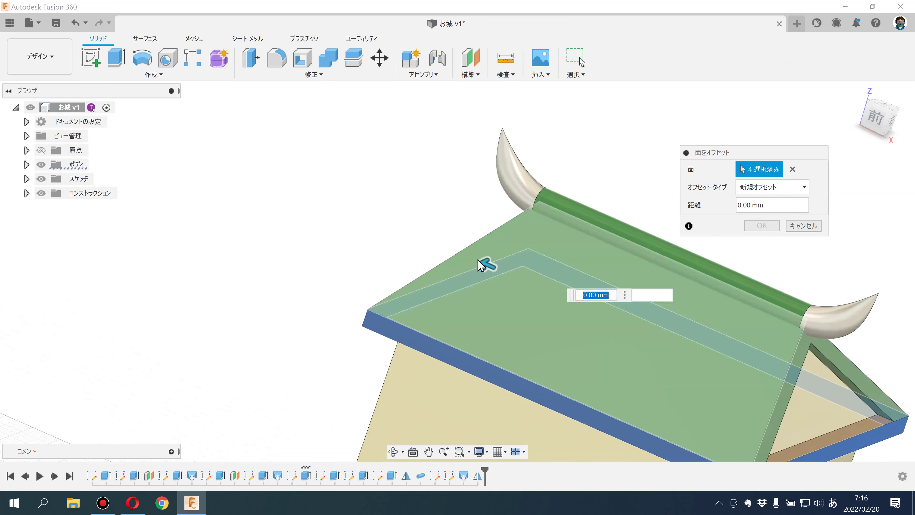
scroll(497, 273, up, 3)
drag(490, 270, 483, 265)
text(1)
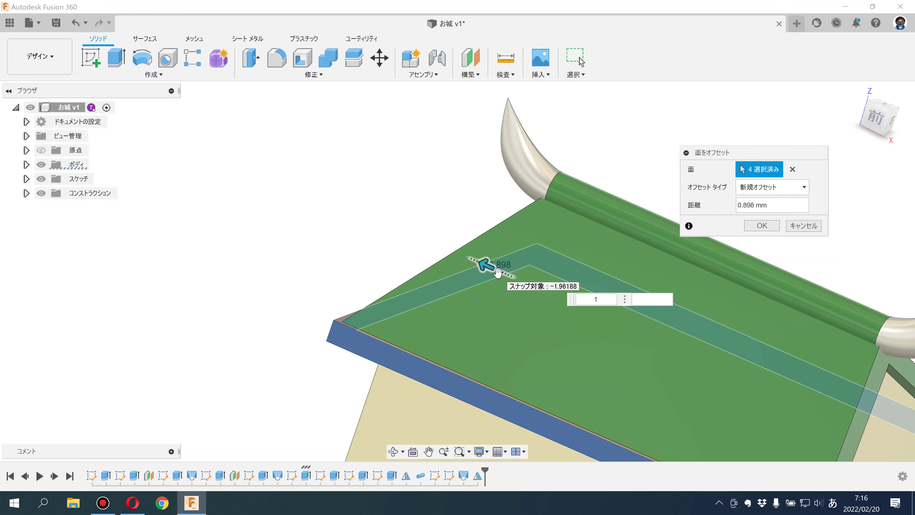
key(Return)
Step: Orbit out to view the whole castle including the lower two roofs
scroll(505, 275, down, 3)
mouse_move(512, 275)
shift+middle_down()
mouse_move(631, 265)
mouse_move(766, 219)
mouse_move(718, 218)
mouse_move(715, 202)
mouse_move(686, 207)
mouse_move(720, 194)
mouse_move(759, 196)
mouse_move(746, 241)
shift+middle_up()
scroll(742, 216, down, 3)
mouse_move(739, 201)
middle_down()
mouse_move(729, 302)
mouse_move(646, 170)
middle_up()
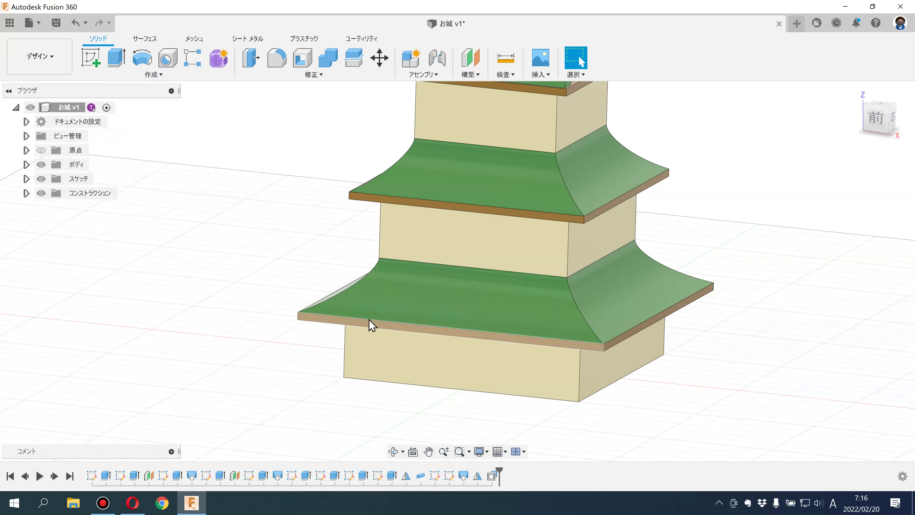
Step: Start Press Pull and select the lower roof's first two brown edge faces
scroll(238, 318, up, 3)
scroll(213, 310, up, 3)
mouse_move(210, 312)
shift+middle_down()
mouse_move(224, 303)
mouse_move(286, 317)
shift+middle_up()
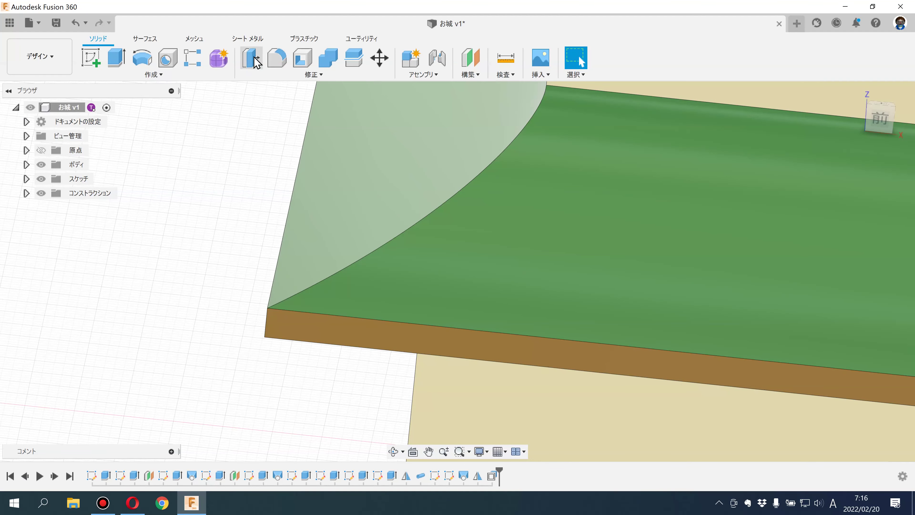
click(251, 57)
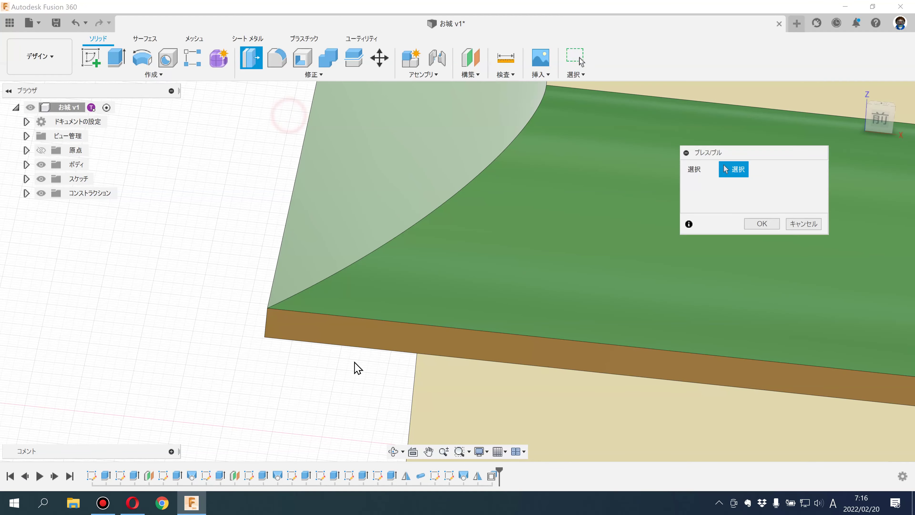
click(331, 334)
shift+middle_drag(292, 348, 265, 327)
scroll(264, 326, down, 5)
mouse_move(327, 372)
shift+middle_down()
mouse_move(272, 368)
mouse_move(351, 352)
shift+middle_up()
click(673, 388)
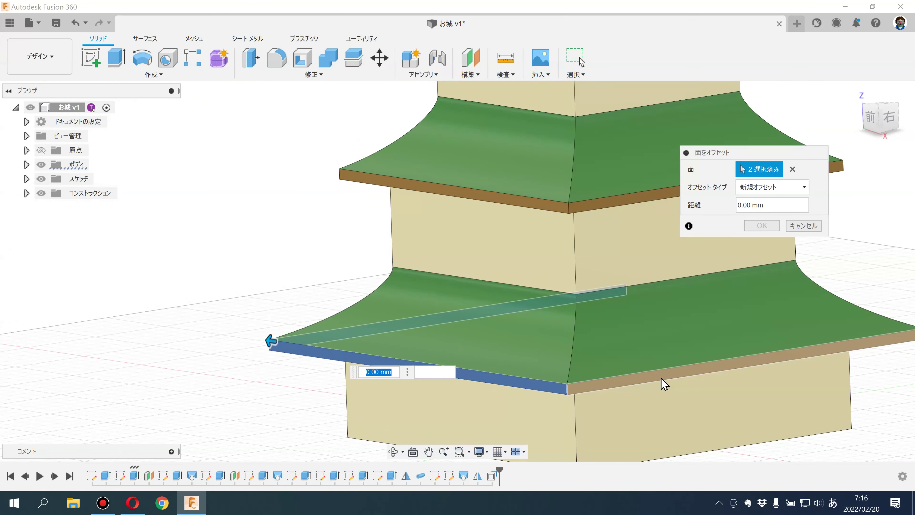
Step: Add the remaining lower-roof edge faces and offset all four outward by 1 mm
click(661, 379)
mouse_move(661, 378)
shift+middle_down()
mouse_move(453, 361)
mouse_move(591, 319)
shift+middle_up()
scroll(591, 319, up, 3)
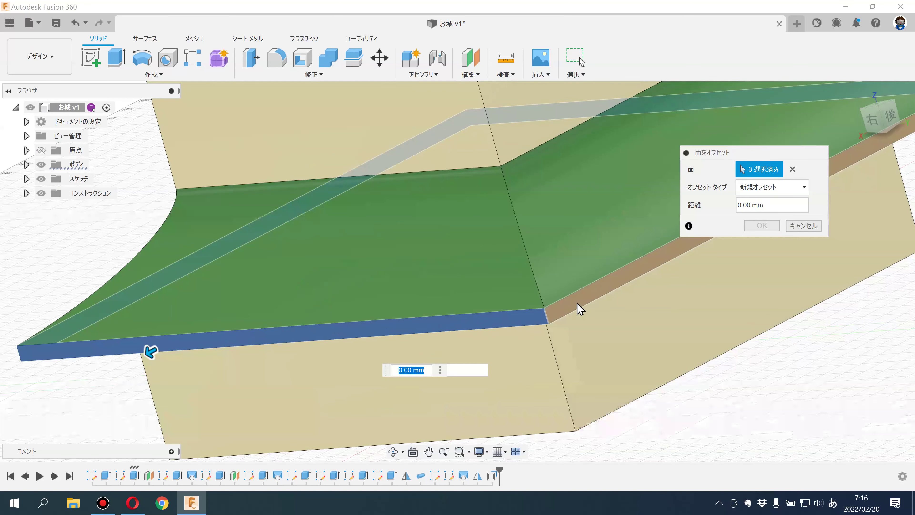
click(561, 315)
text(1)
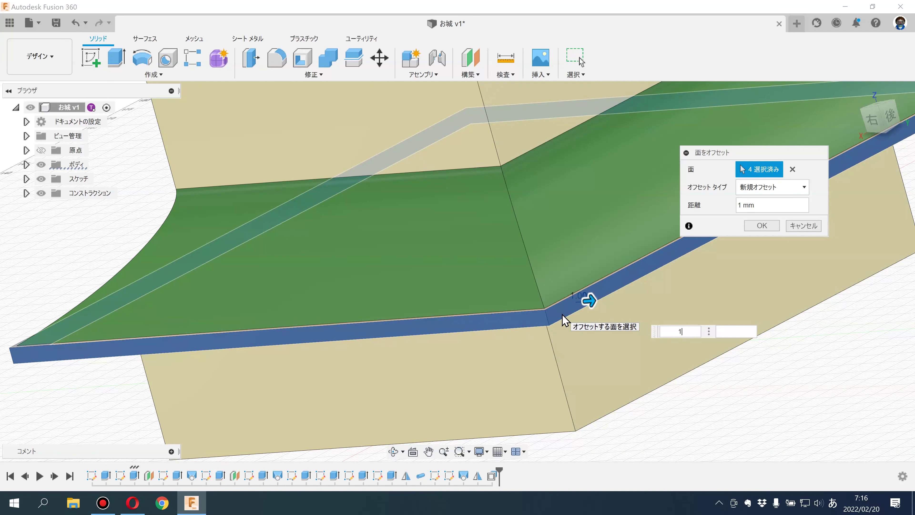
key(Return)
Step: Reopen the lower-roof offset from the timeline to confirm its 1 mm distance
mouse_move(512, 288)
shift+middle_down()
mouse_move(453, 417)
mouse_move(576, 389)
mouse_move(545, 414)
mouse_move(659, 370)
shift+middle_up()
double_click(510, 479)
text(2)
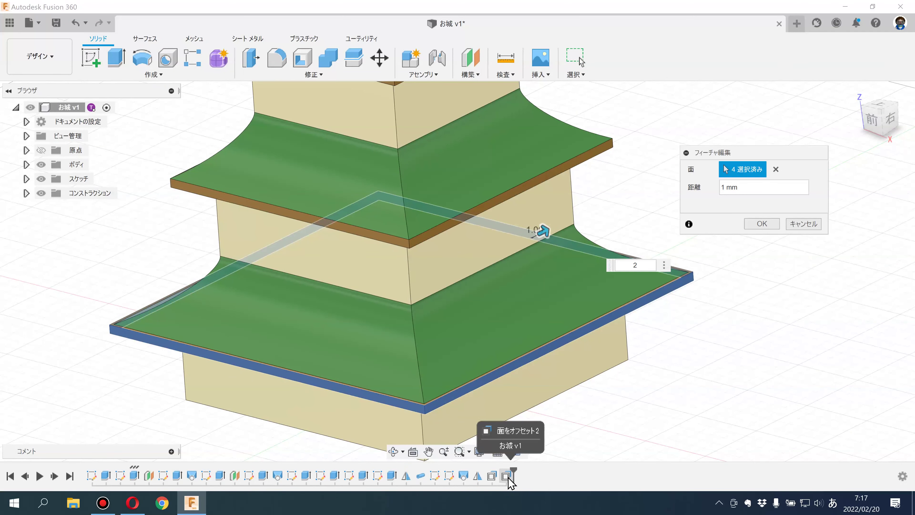
key(Return)
scroll(592, 443, down, 3)
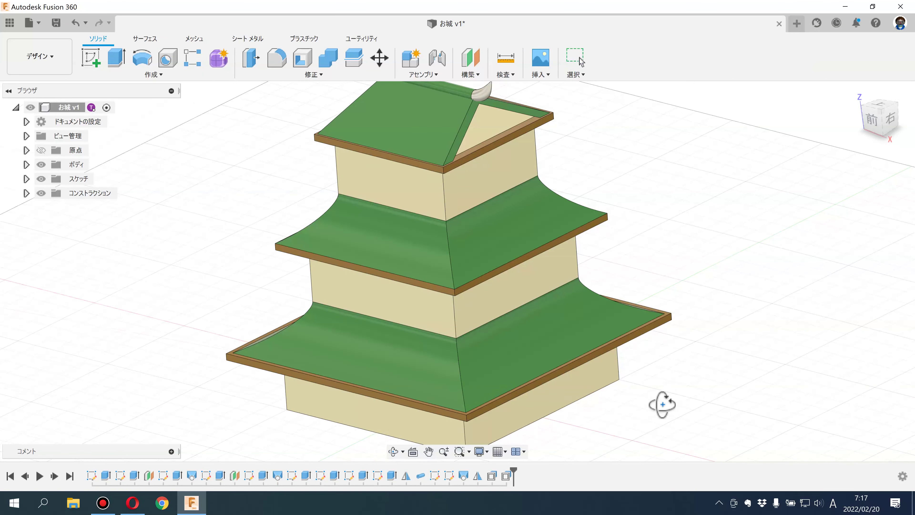
shift+middle_drag(662, 404, 655, 409)
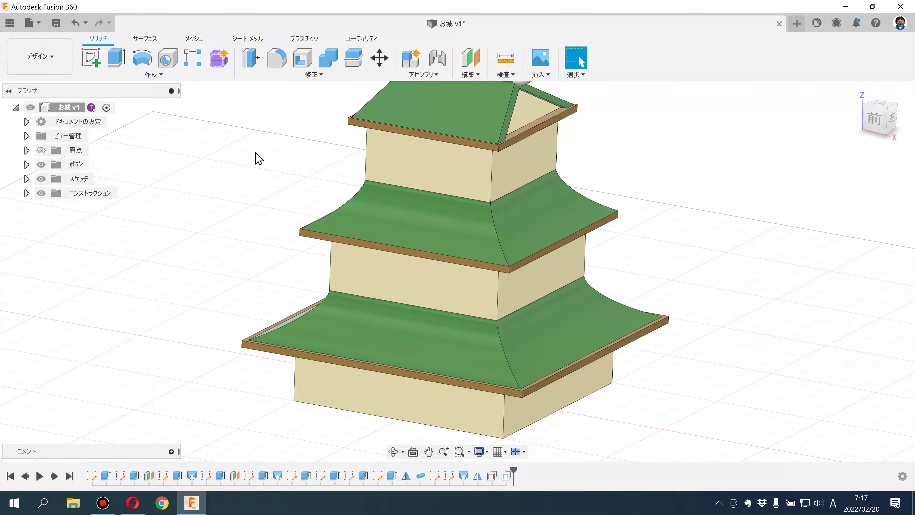
Step: Start Press Pull and select the middle roof's front and right edge faces
click(254, 61)
scroll(423, 215, up, 5)
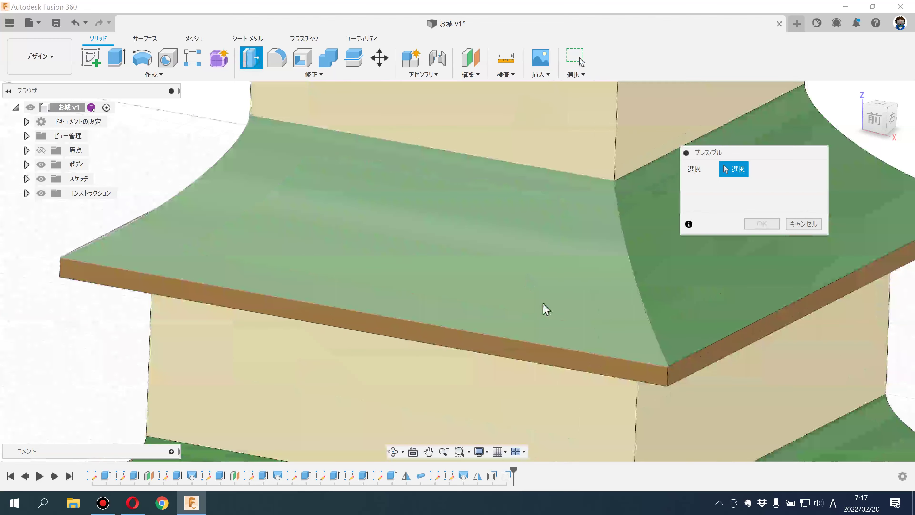
click(594, 365)
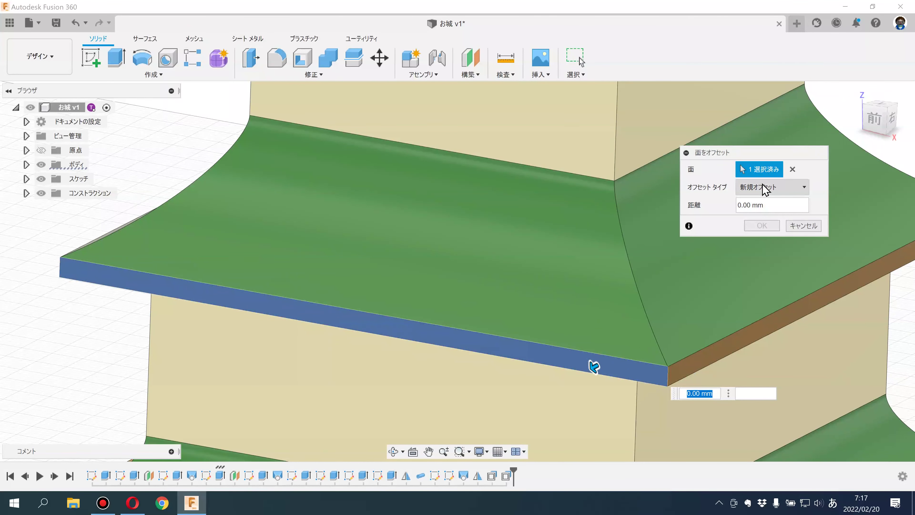
click(725, 349)
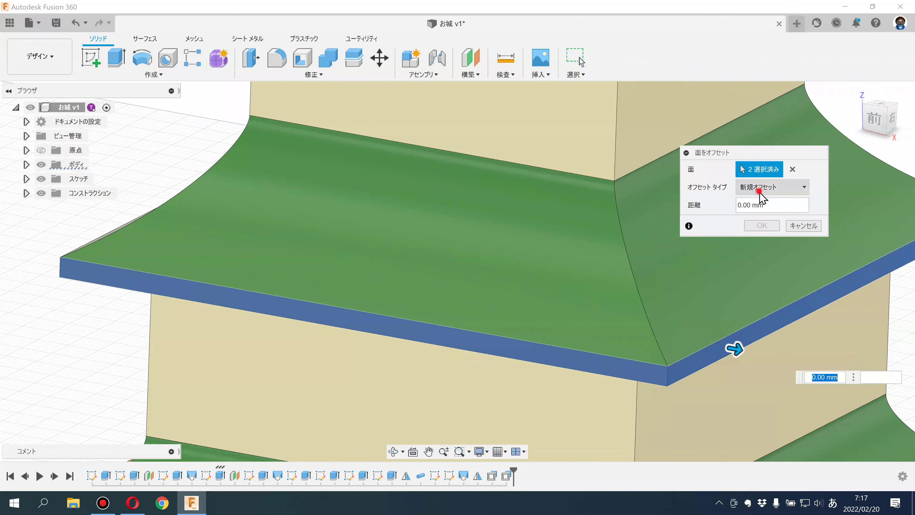
click(773, 191)
shift+middle_drag(543, 210, 470, 215)
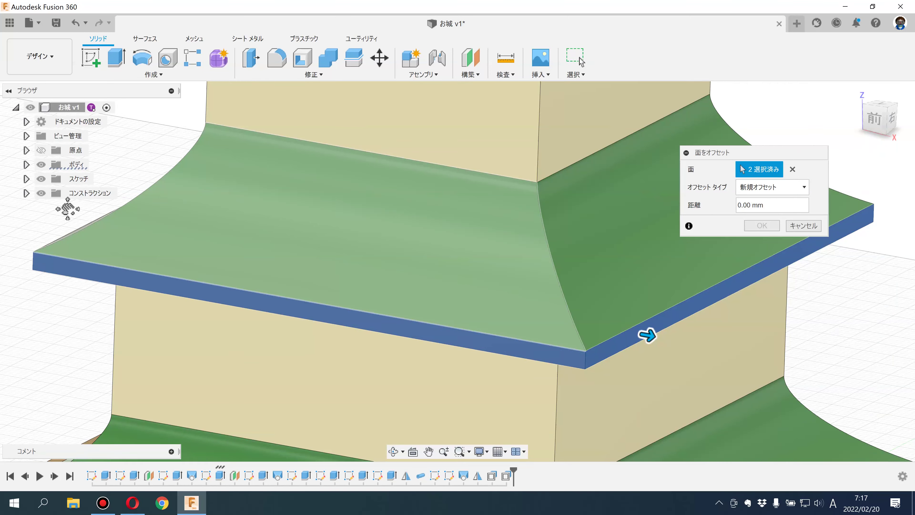
Step: Add the side and back middle-roof edge faces and offset all four outward by 2 mm
click(471, 216)
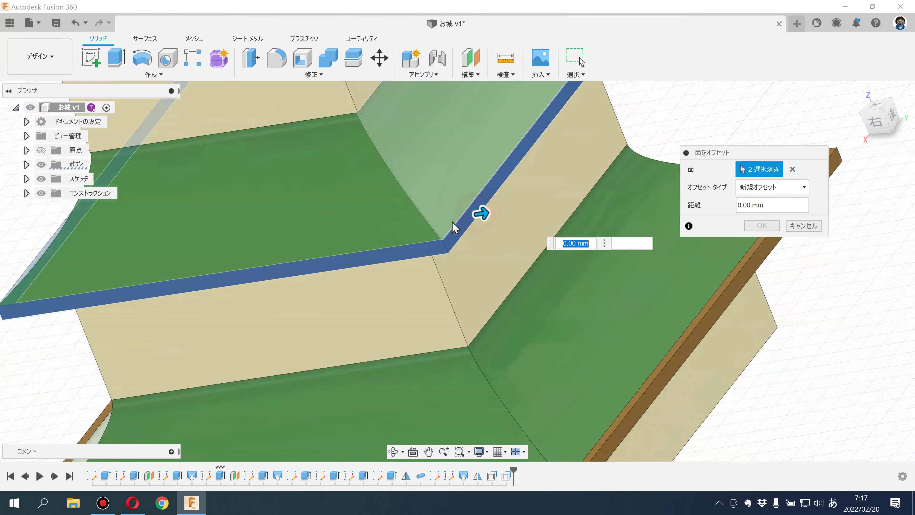
shift+middle_drag(478, 218, 452, 221)
scroll(508, 152, up, 3)
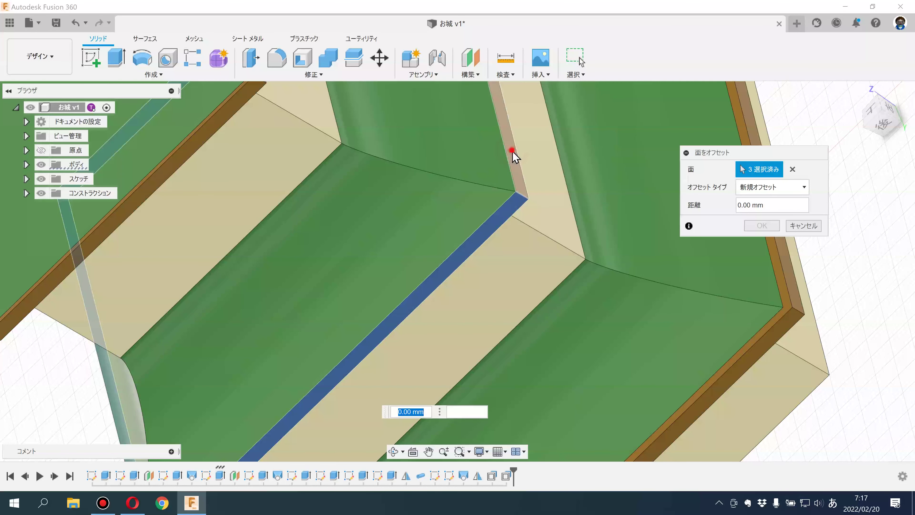
click(512, 151)
text(2)
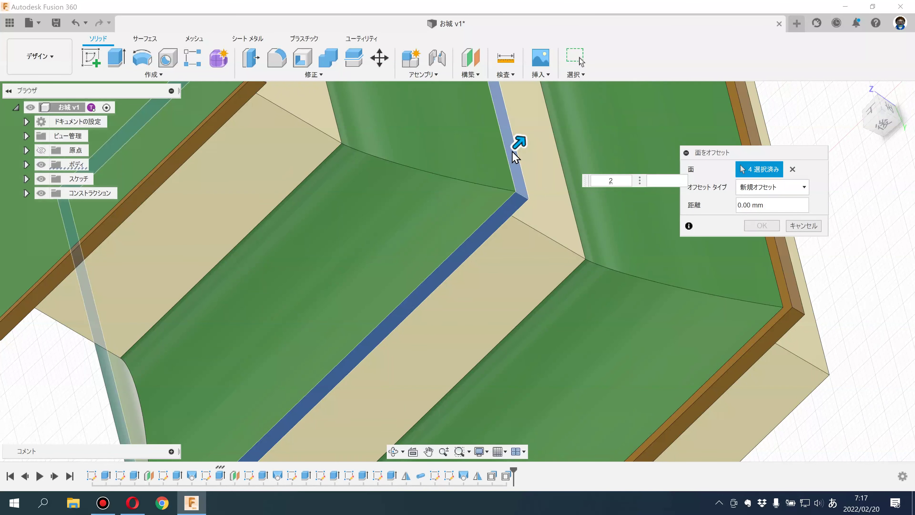
key(Return)
key(Return)
scroll(511, 152, down, 3)
scroll(423, 271, down, 2)
scroll(423, 270, down, 3)
mouse_move(459, 205)
shift+middle_down()
mouse_move(590, 204)
mouse_move(618, 195)
mouse_move(655, 210)
shift+middle_up()
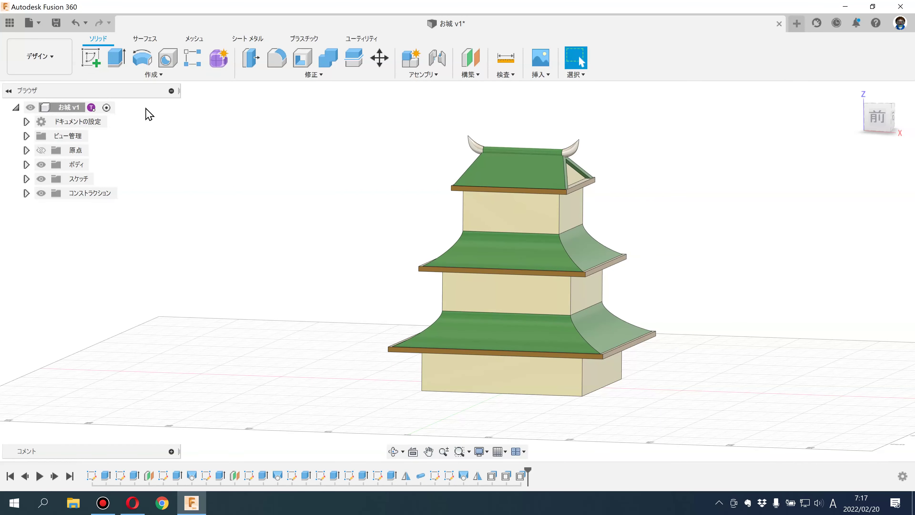
click(59, 65)
click(43, 126)
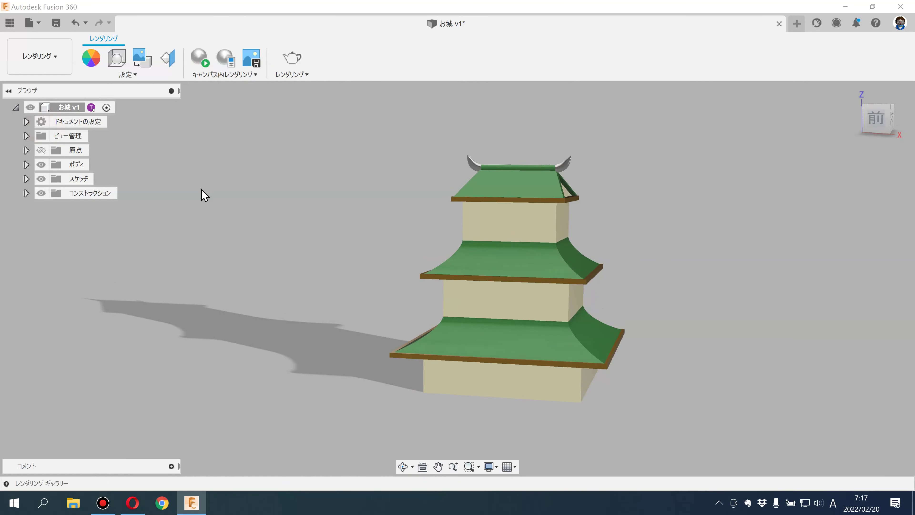
click(875, 117)
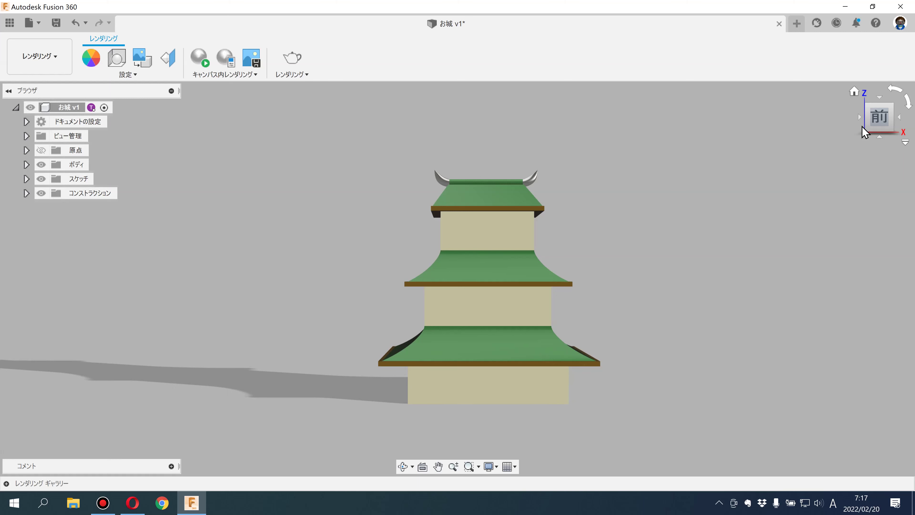
shift+middle_drag(666, 201, 655, 213)
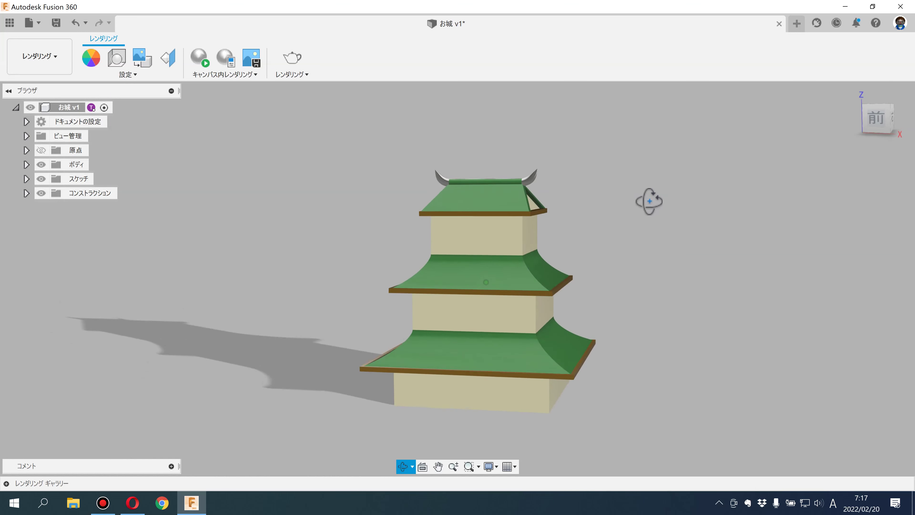
click(480, 241)
click(487, 320)
click(489, 398)
click(633, 326)
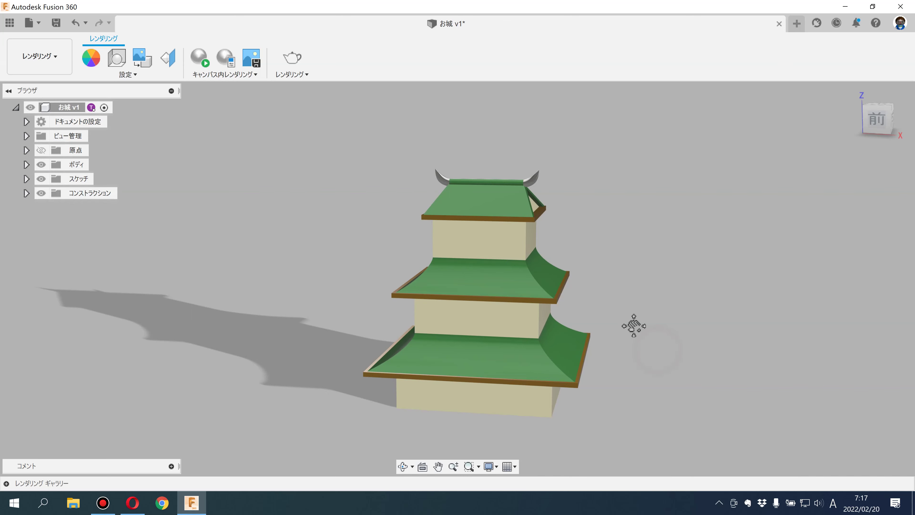
shift+middle_drag(633, 326, 664, 283)
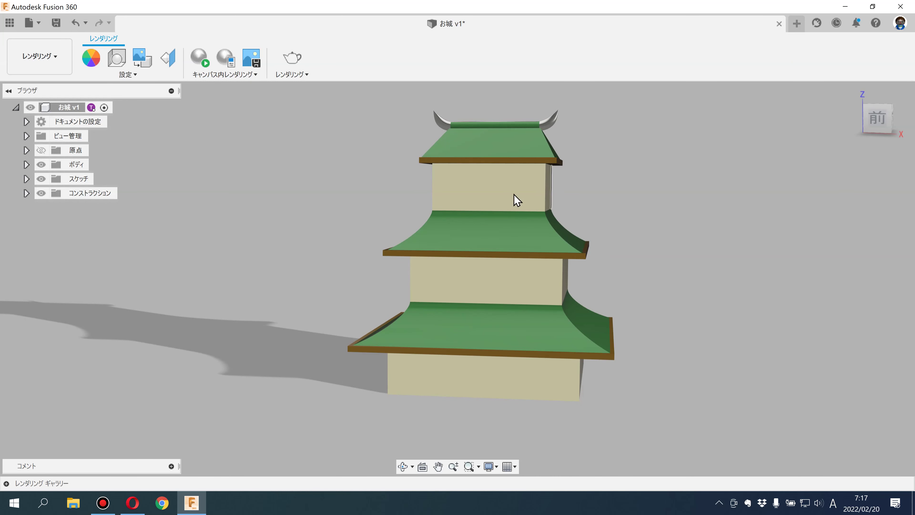
click(654, 208)
click(39, 56)
click(41, 90)
Step: Edit the top wall's extrusion in the timeline and change its height to 22 mm
click(501, 186)
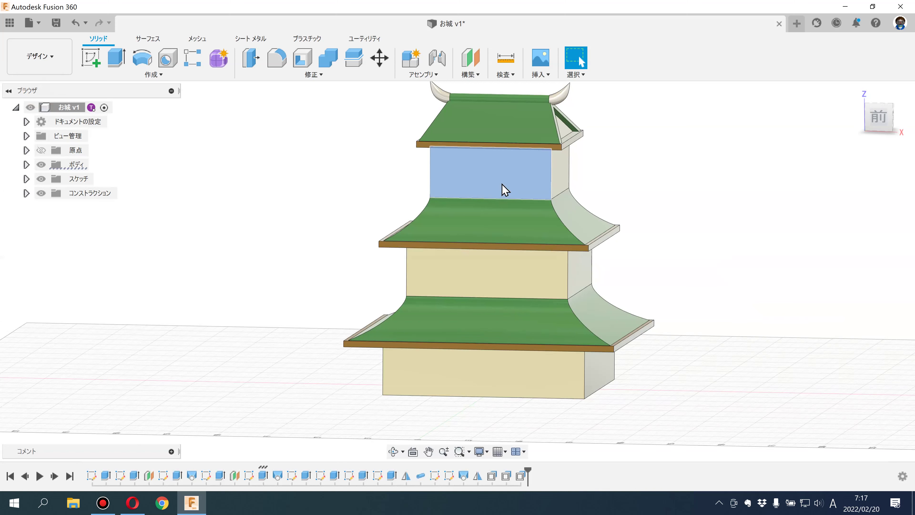
double_click(264, 475)
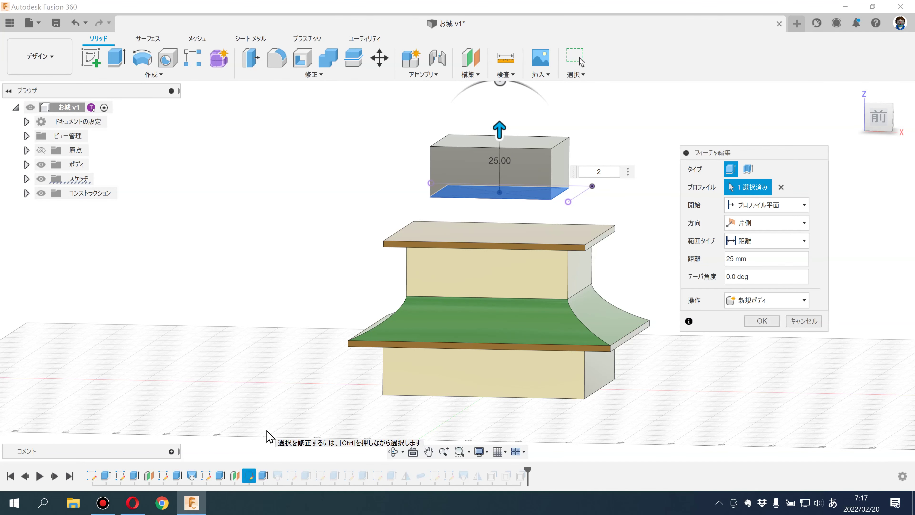
text(2)
key(Return)
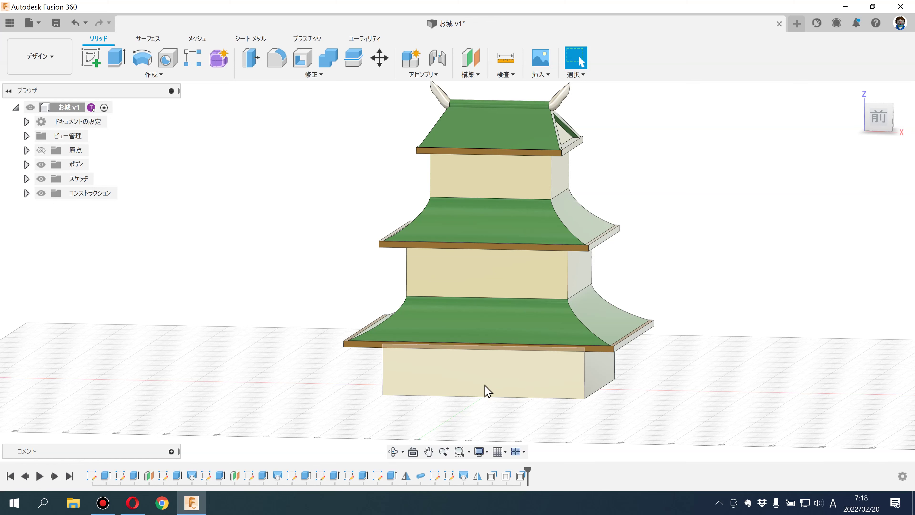
Step: Start a sketch on the ground-floor wall's front face and draw the window's outer square
click(471, 374)
click(90, 58)
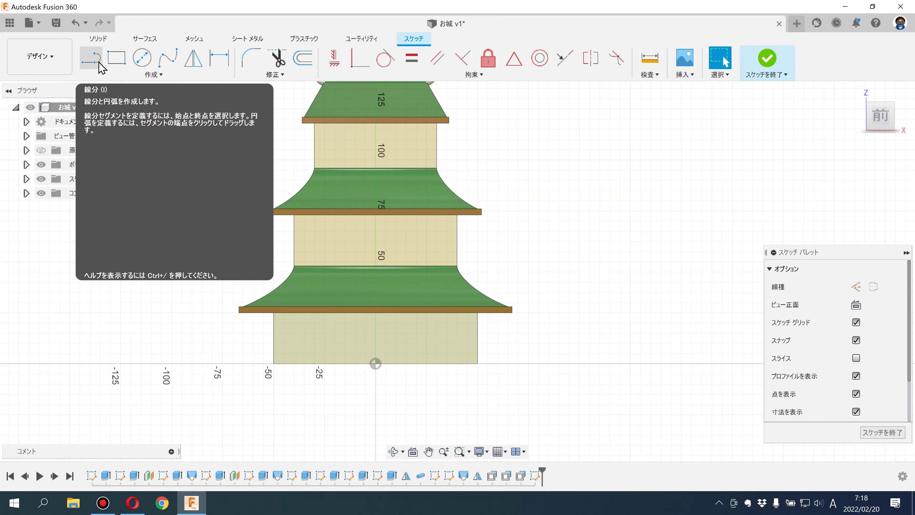
click(116, 57)
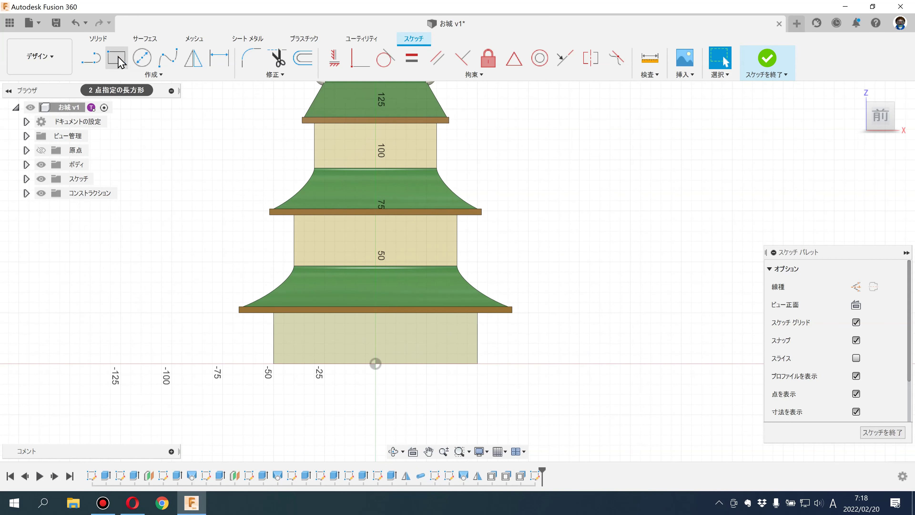
scroll(320, 307, up, 2)
scroll(317, 306, up, 2)
middle_drag(260, 326, 257, 308)
click(253, 295)
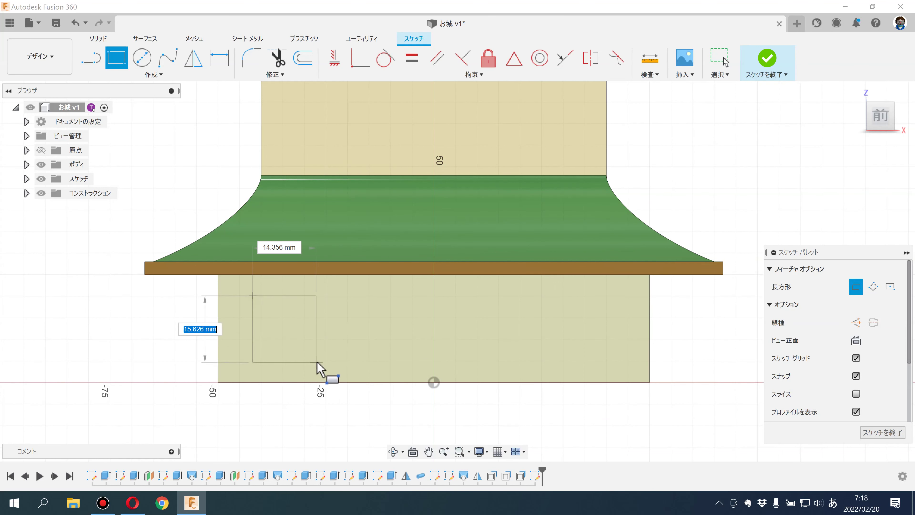
click(317, 362)
key(alt+Tab)
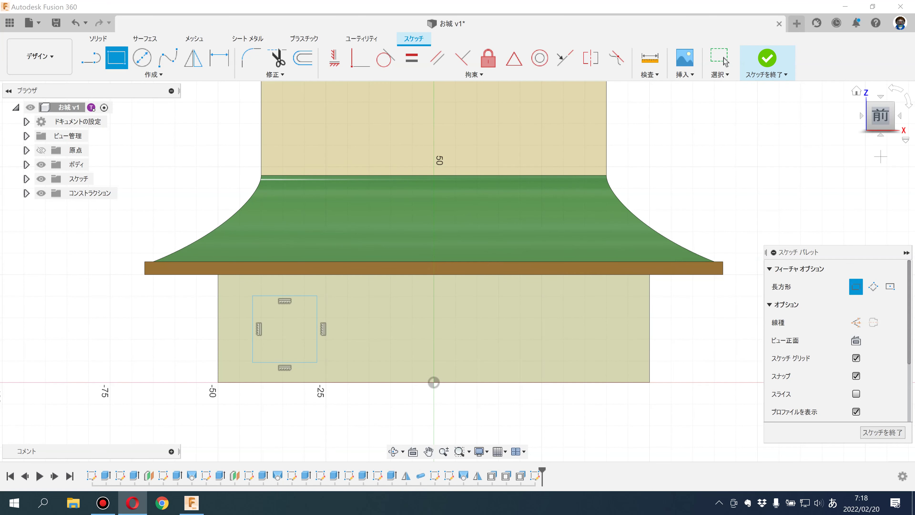
Step: Draw the inner window frame rectangle and a narrow vertical divider inside it
scroll(306, 328, up, 3)
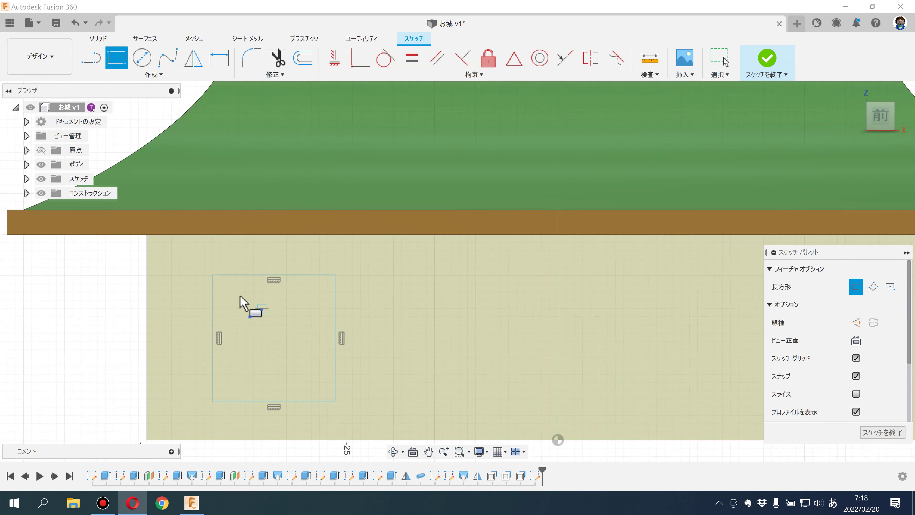
click(224, 285)
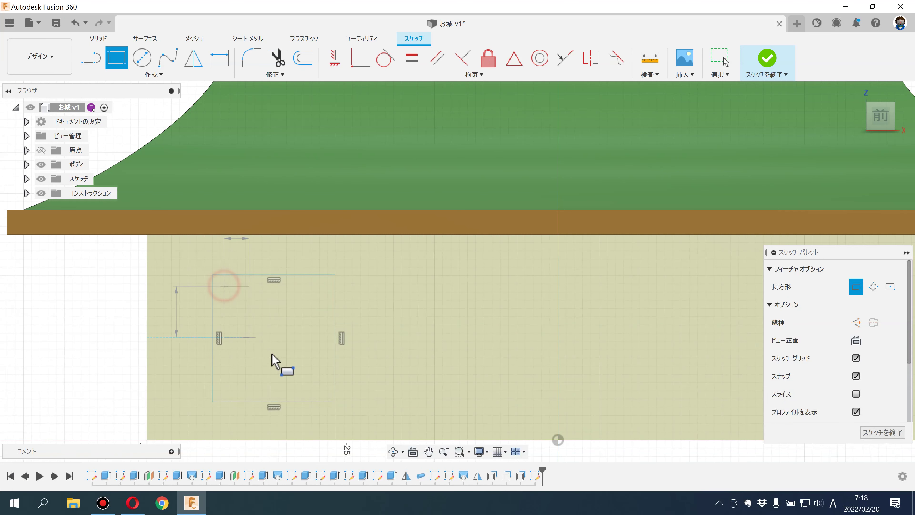
click(324, 392)
click(265, 285)
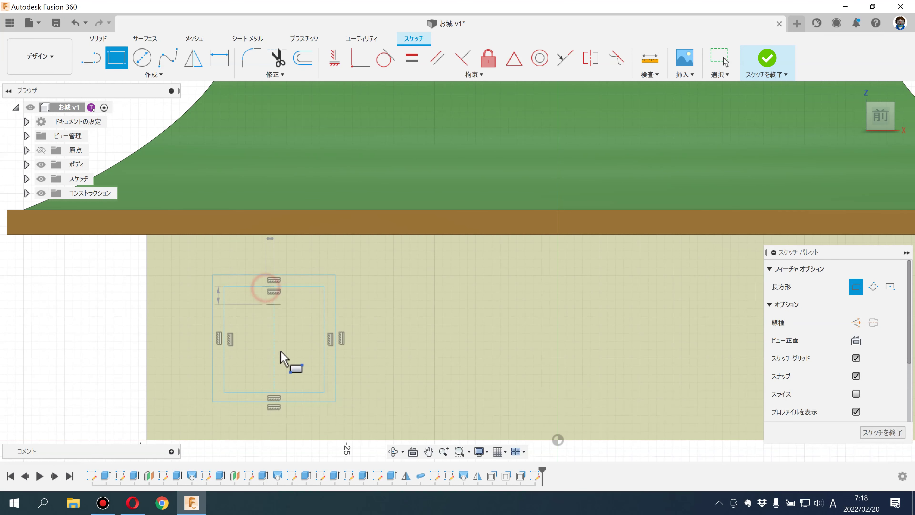
click(284, 392)
key(Escape)
Step: Shift a vertical window line slightly left and finish the window sketch
scroll(293, 328, up, 3)
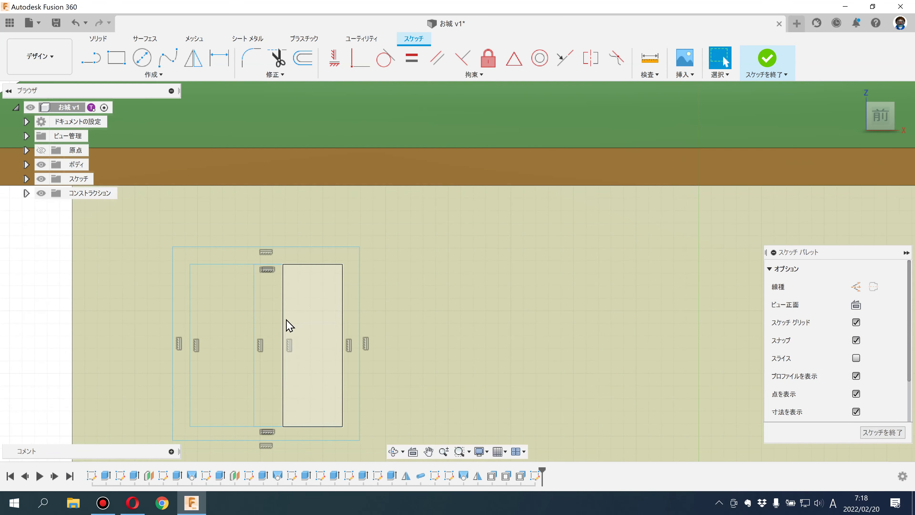
drag(283, 319, 277, 317)
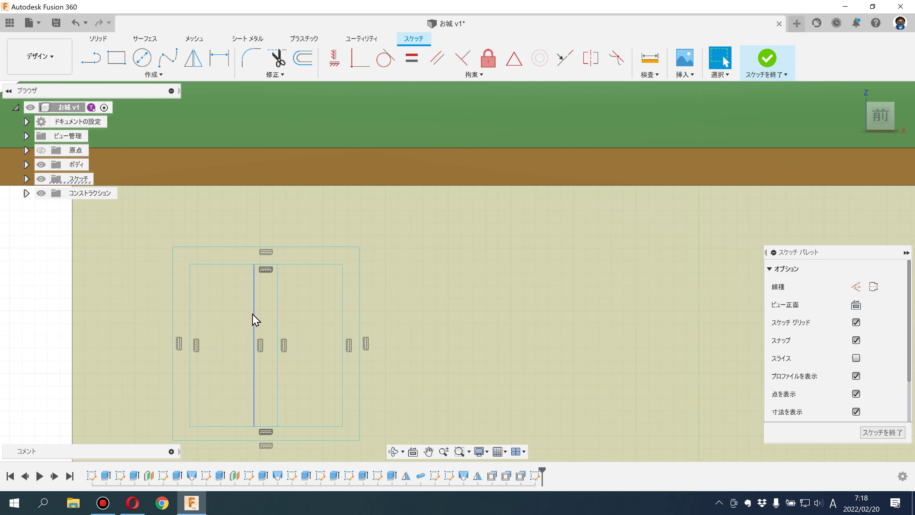
scroll(255, 319, down, 3)
scroll(256, 319, down, 2)
scroll(149, 343, down, 1)
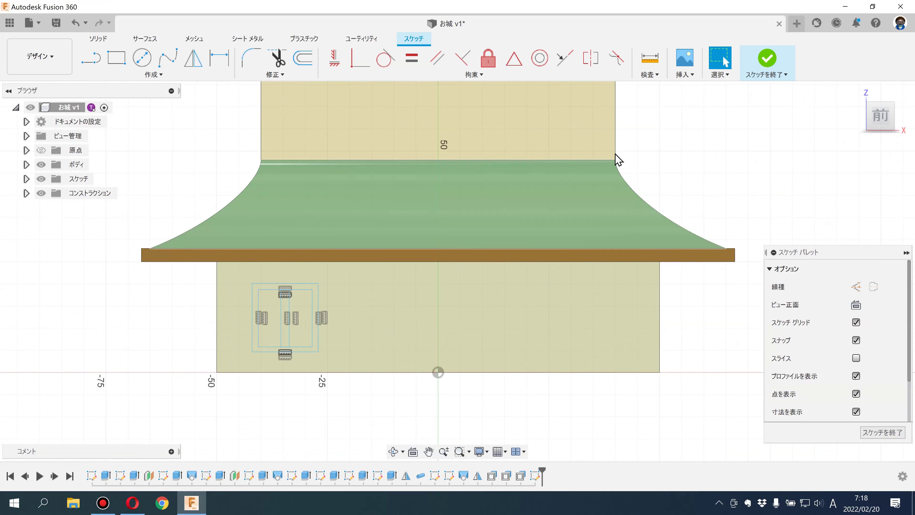
click(766, 57)
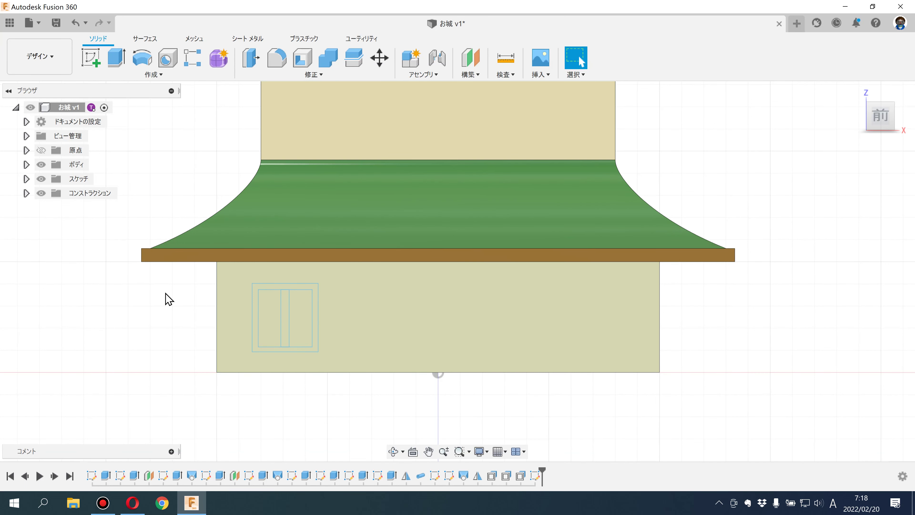
Step: Edit the window sketch and draw a vertical centre line up from the origin
double_click(535, 475)
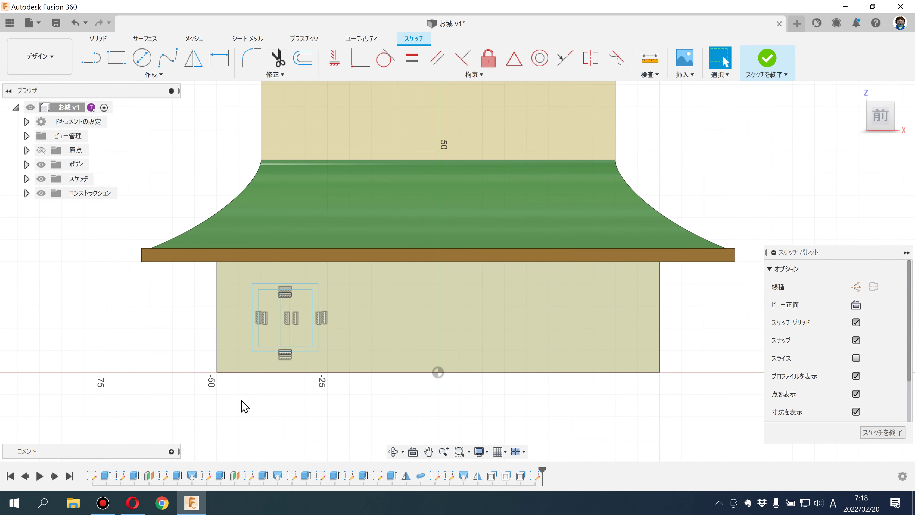
key(l)
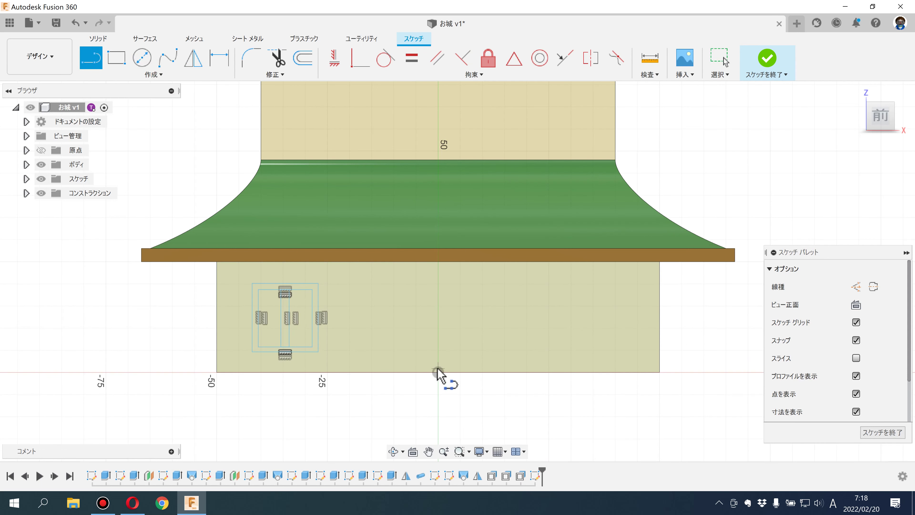
click(437, 372)
click(438, 177)
key(Escape)
Step: Copy the window rectangles and paste the copy on the centre line, level with the original
scroll(336, 274, up, 2)
drag(159, 267, 356, 403)
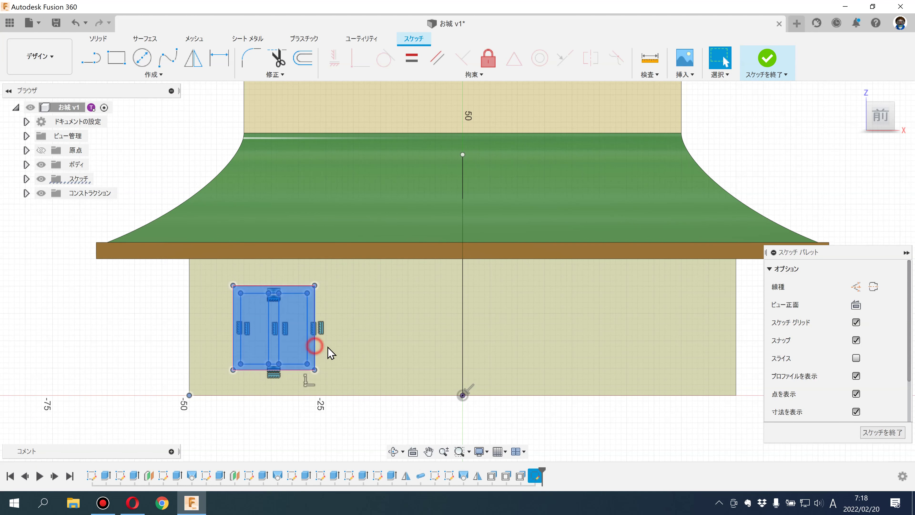
key(ctrl+c)
key(ctrl+v)
click(506, 353)
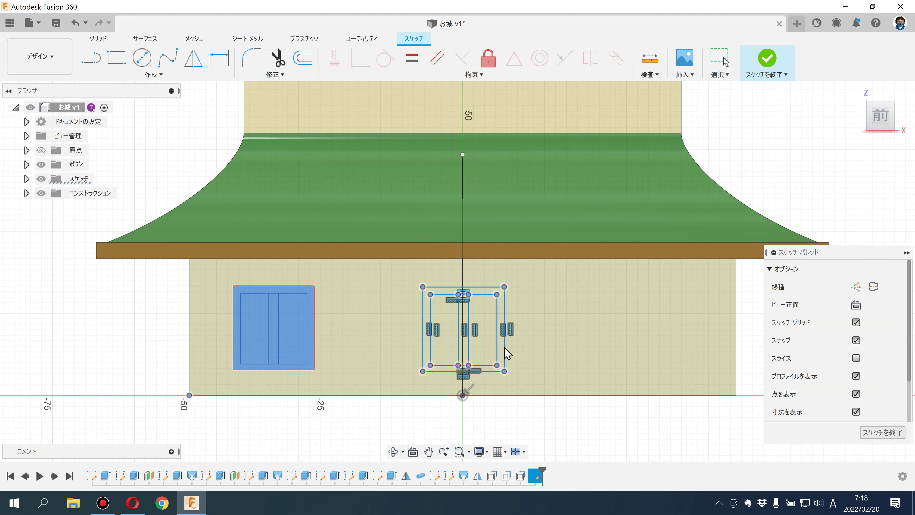
drag(506, 352, 503, 368)
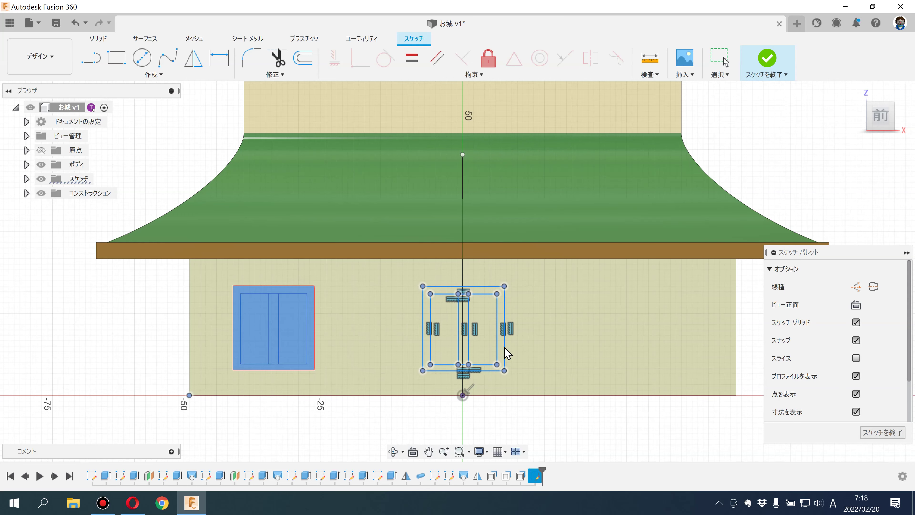
click(482, 403)
scroll(480, 411, up, 1)
scroll(479, 414, up, 2)
Step: Make the first pair of copied frame lines symmetric about the vertical centre line
scroll(478, 414, up, 1)
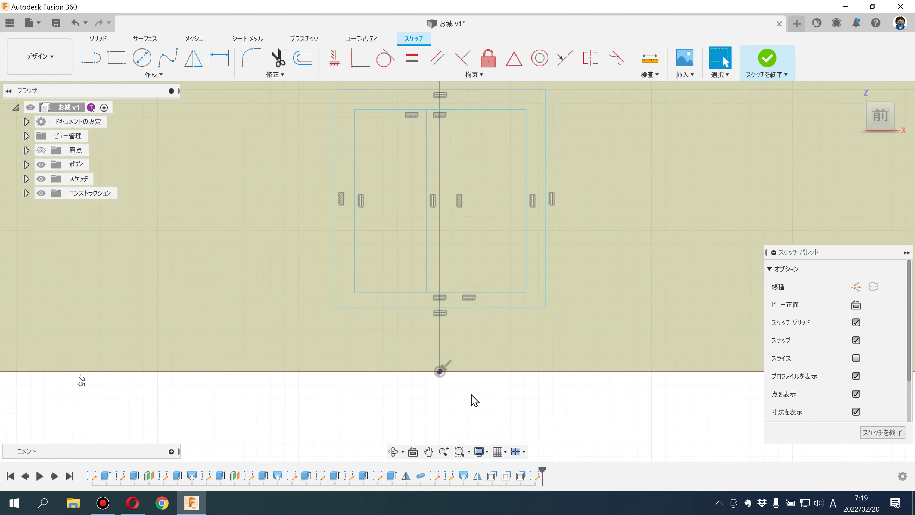
click(591, 58)
scroll(447, 148, up, 3)
click(455, 169)
click(399, 187)
click(428, 216)
scroll(540, 223, down, 3)
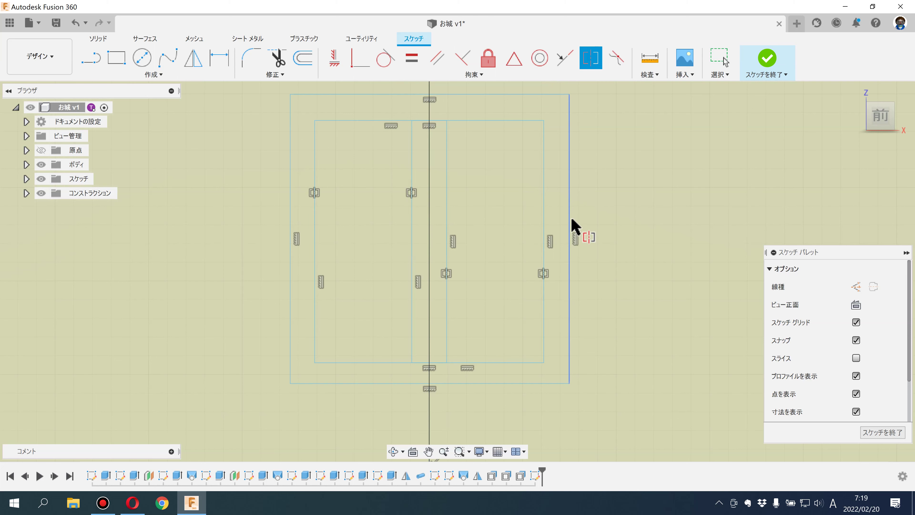
Step: Make the outer left and right frame lines symmetric about the centre line
click(569, 217)
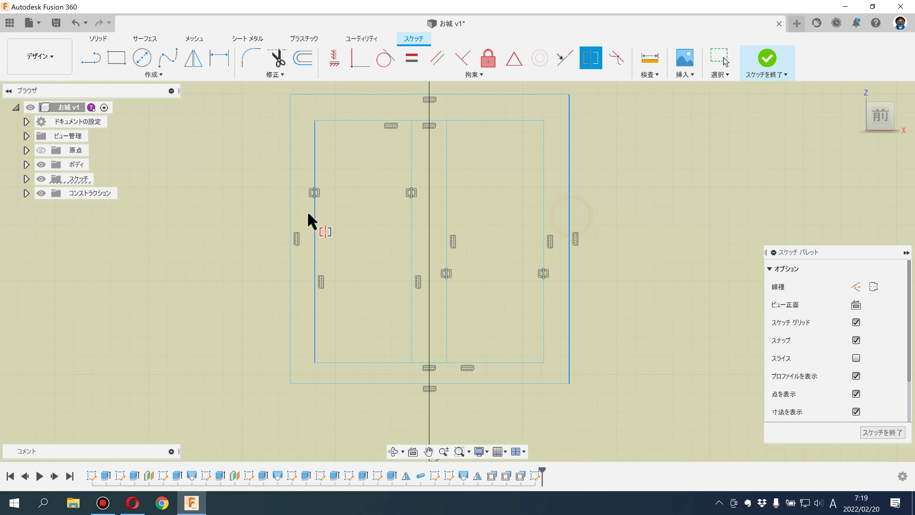
click(290, 212)
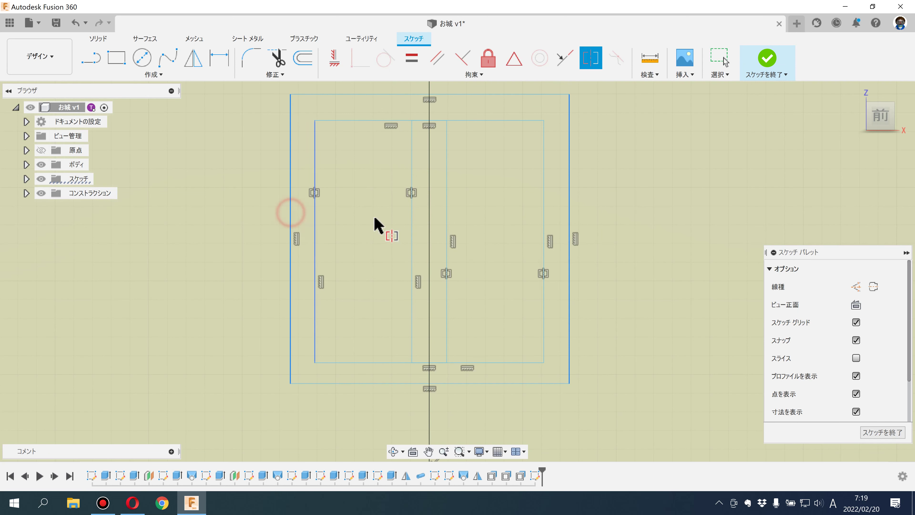
click(429, 220)
key(Escape)
scroll(429, 221, down, 3)
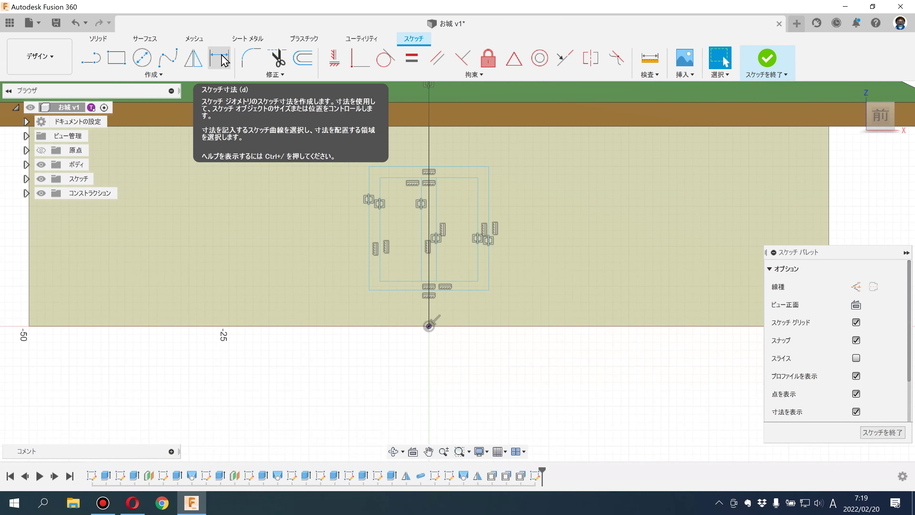
Step: Dimension the window's left frame thickness to 1.5
click(219, 57)
scroll(384, 180, up, 2)
scroll(301, 218, up, 1)
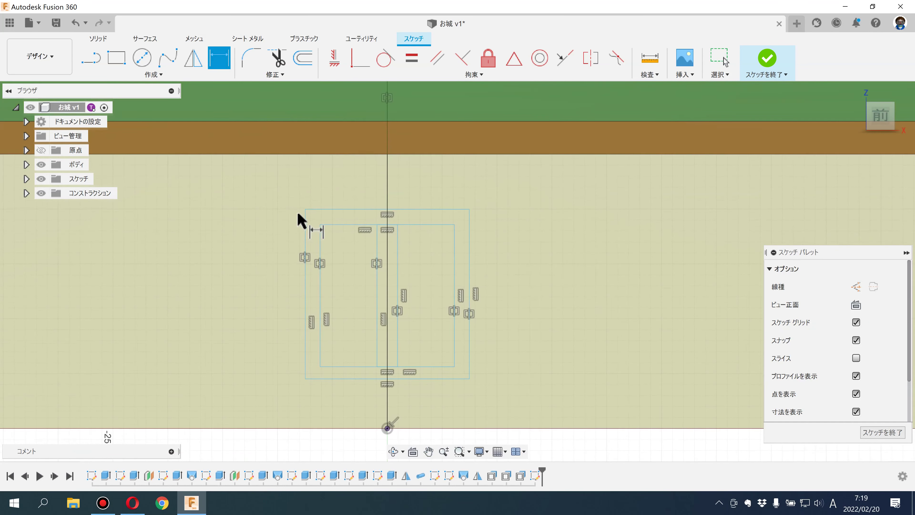
scroll(325, 243, up, 2)
click(326, 242)
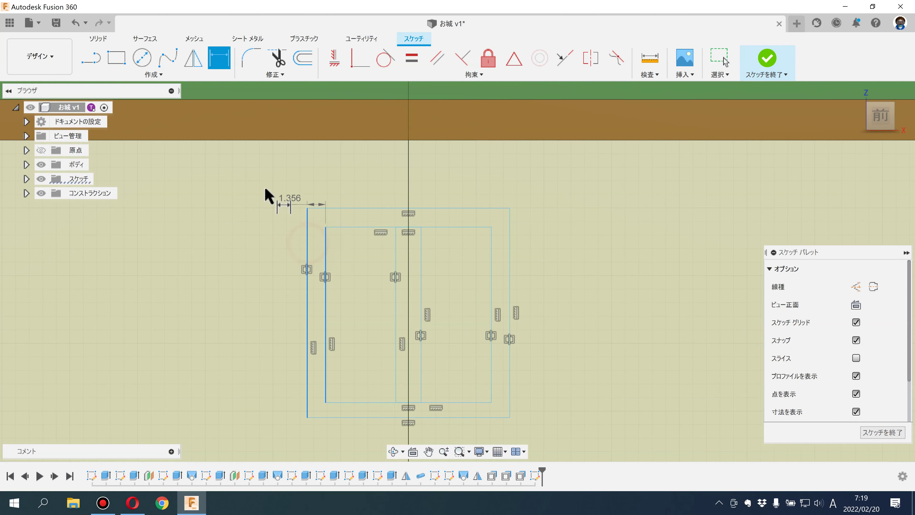
click(255, 190)
text(1)
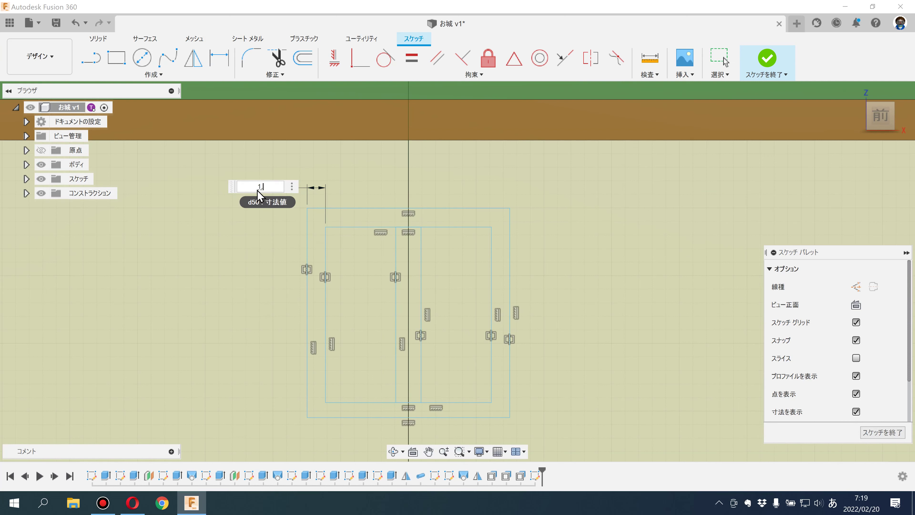
text(.5)
key(Return)
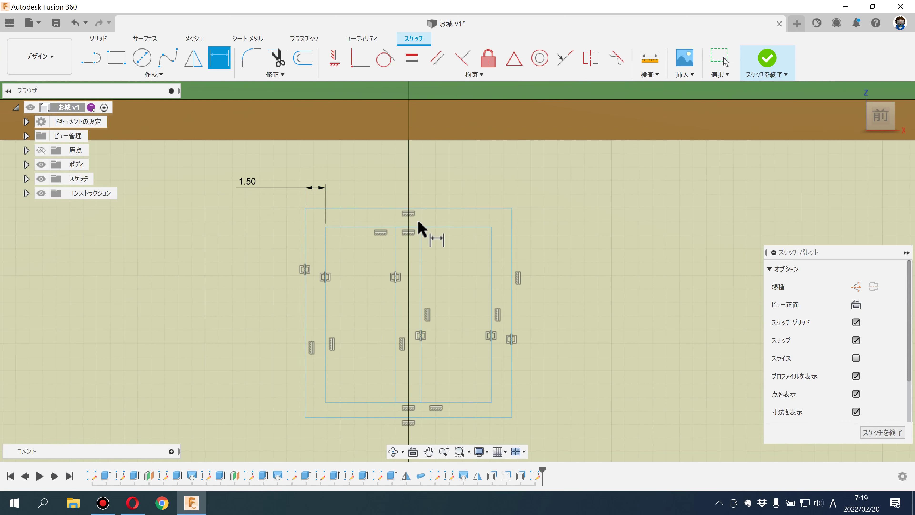
Step: Dimension the centre mullion width and top frame thickness at 1.5 each
click(396, 236)
click(421, 248)
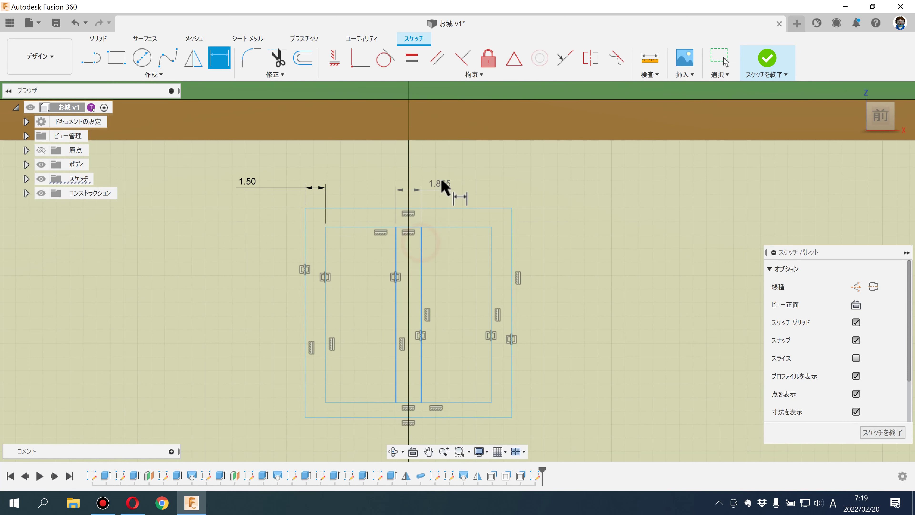
click(444, 187)
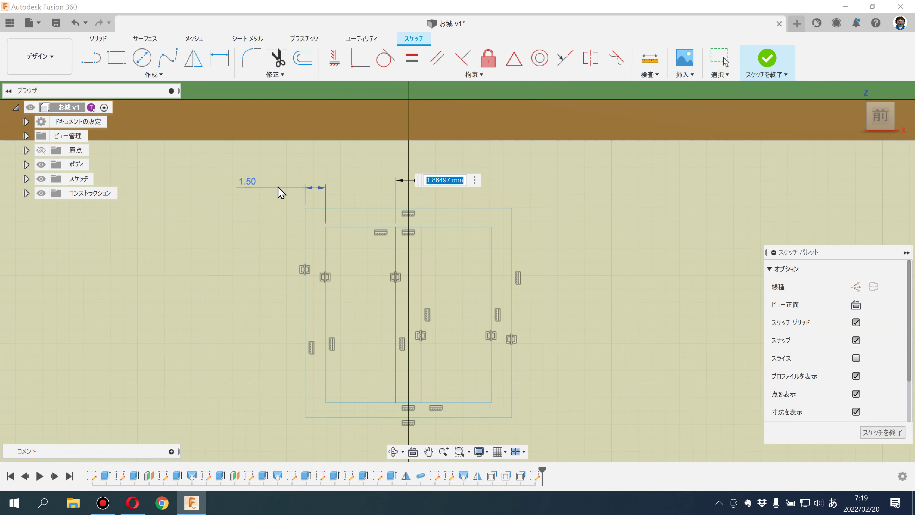
text(1.5)
key(Return)
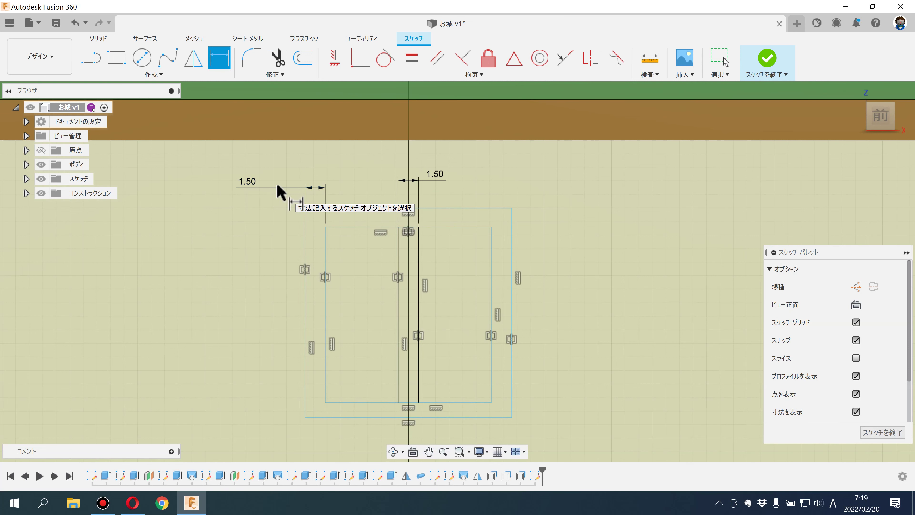
click(342, 227)
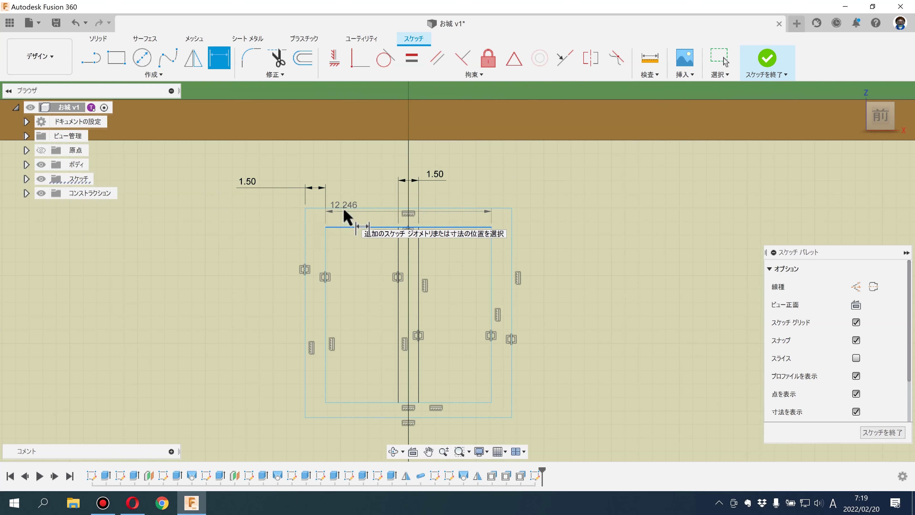
click(343, 208)
click(267, 221)
text(1.5)
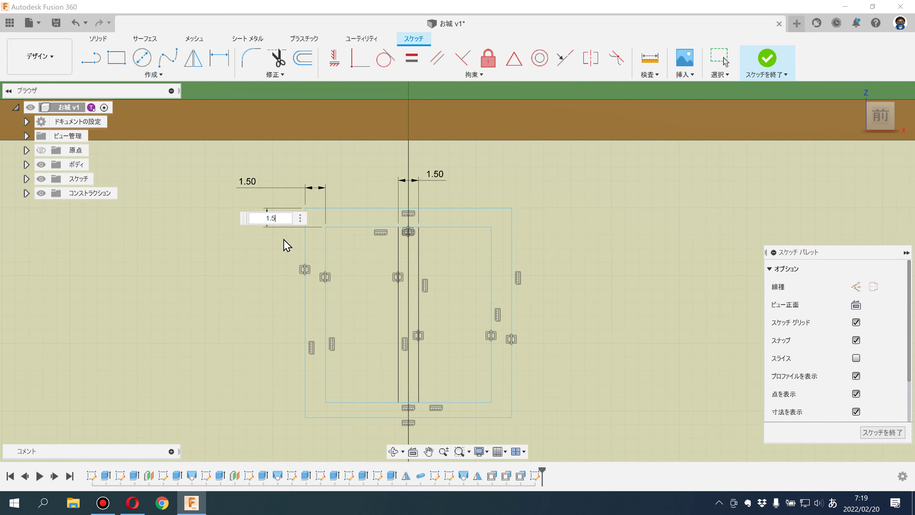
key(Return)
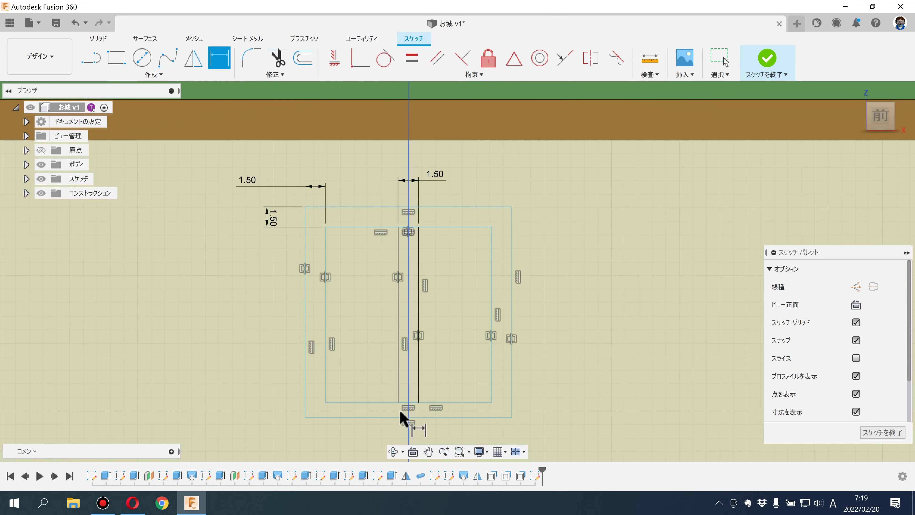
Step: Link the bottom frame thickness to the 1.50 dimension and stretch the frame wider
click(363, 402)
click(245, 411)
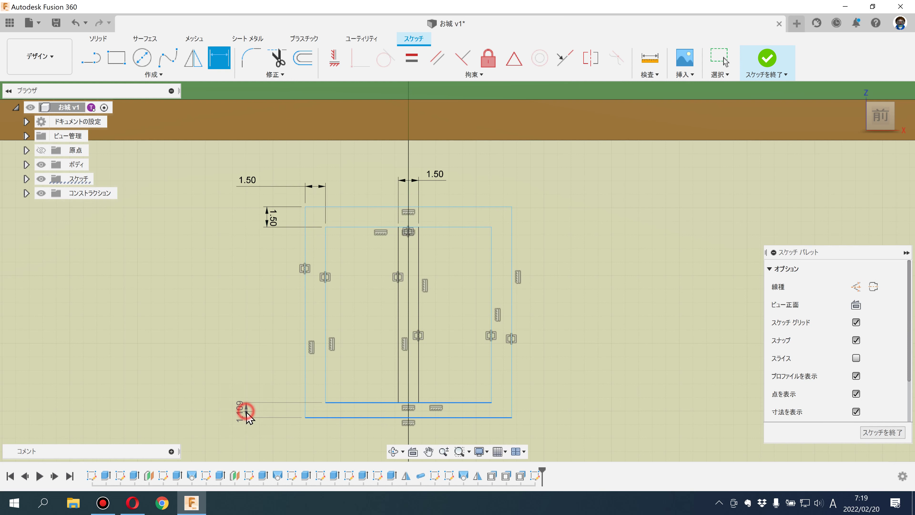
click(276, 221)
key(Return)
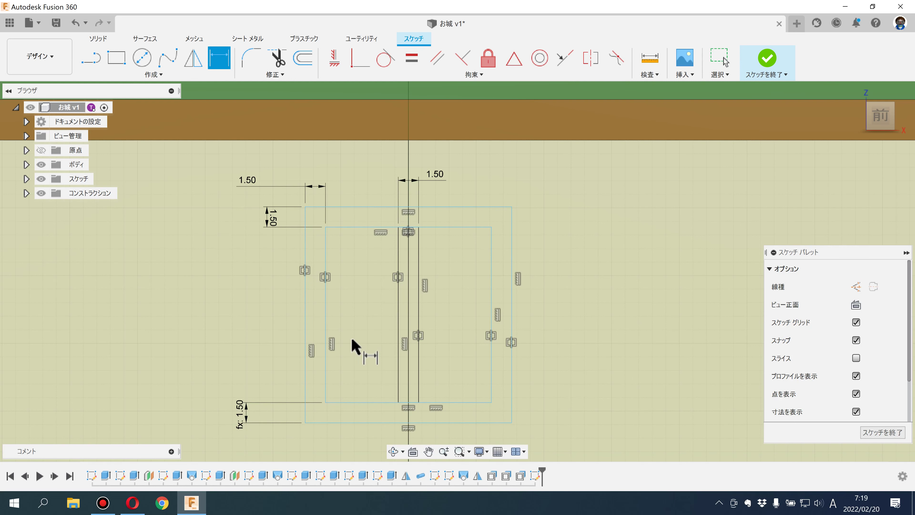
middle_drag(382, 292, 382, 233)
key(Escape)
mouse_move(515, 362)
mouse_down()
mouse_move(546, 366)
mouse_move(520, 361)
mouse_up()
Step: Dimension the overall window width, setting it to 20 and then changing it to 15
click(219, 57)
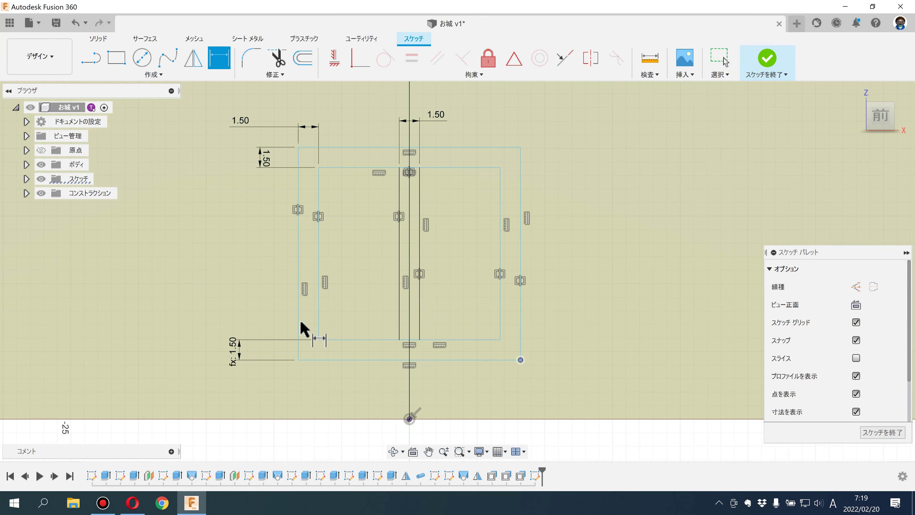
click(298, 309)
click(520, 317)
middle_drag(451, 292, 443, 187)
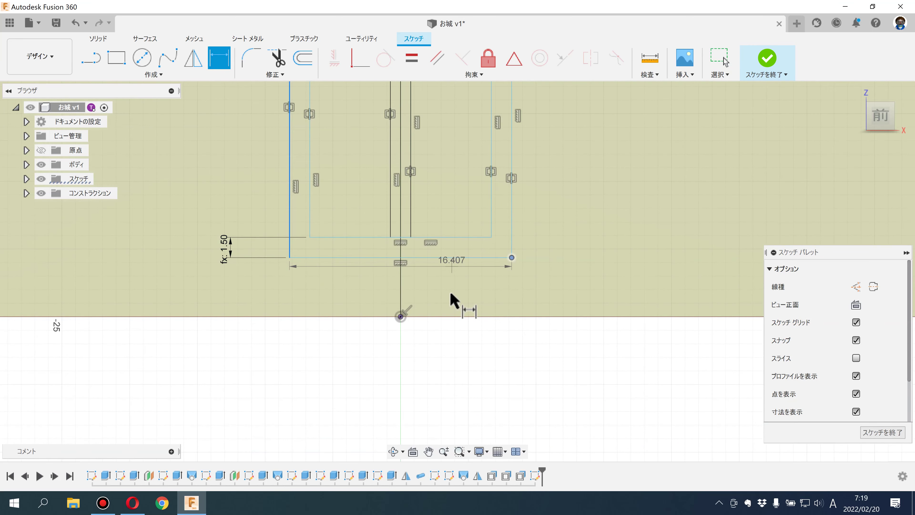
click(424, 359)
text(20)
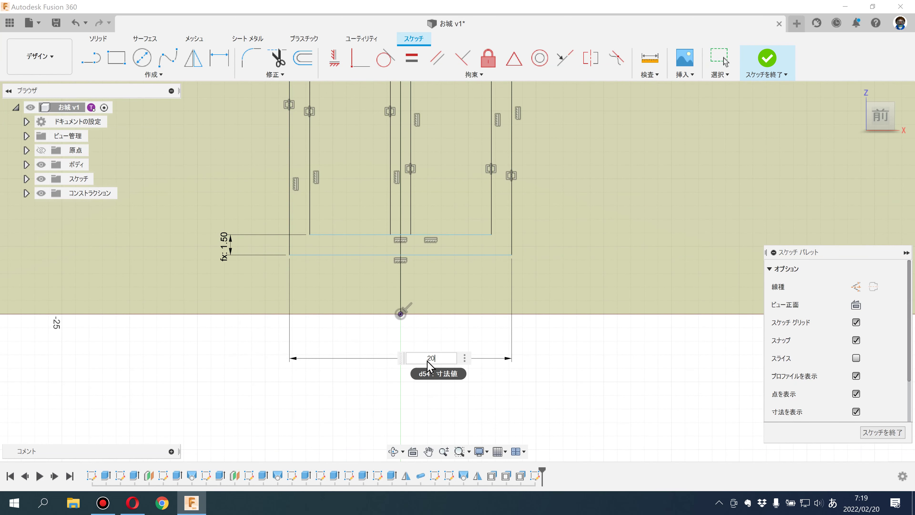
key(Return)
scroll(430, 366, down, 1)
scroll(431, 368, down, 2)
double_click(432, 358)
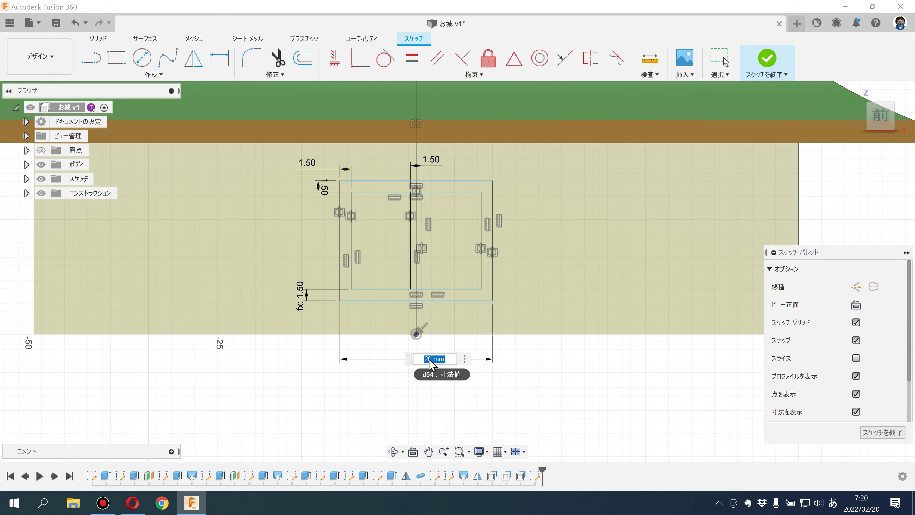
text(15)
key(Return)
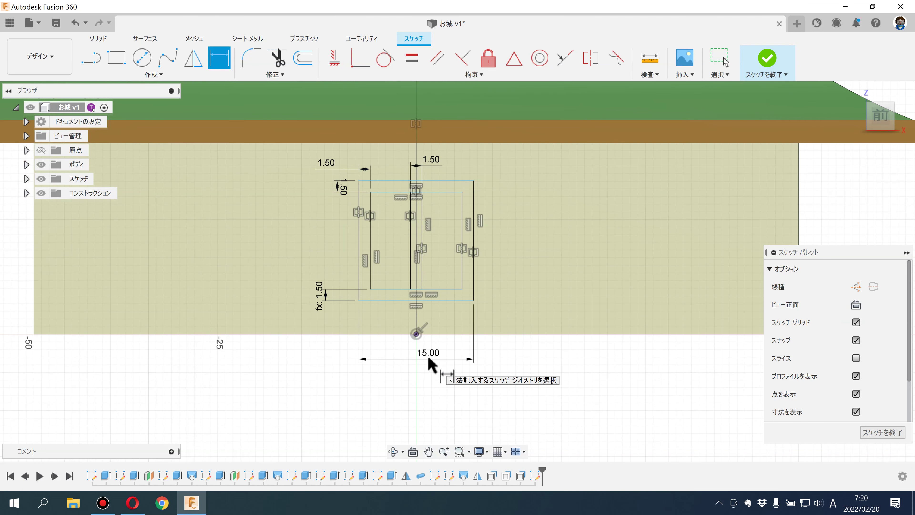
Step: Convert the vertical centre line to construction geometry and finish the window sketch
click(768, 60)
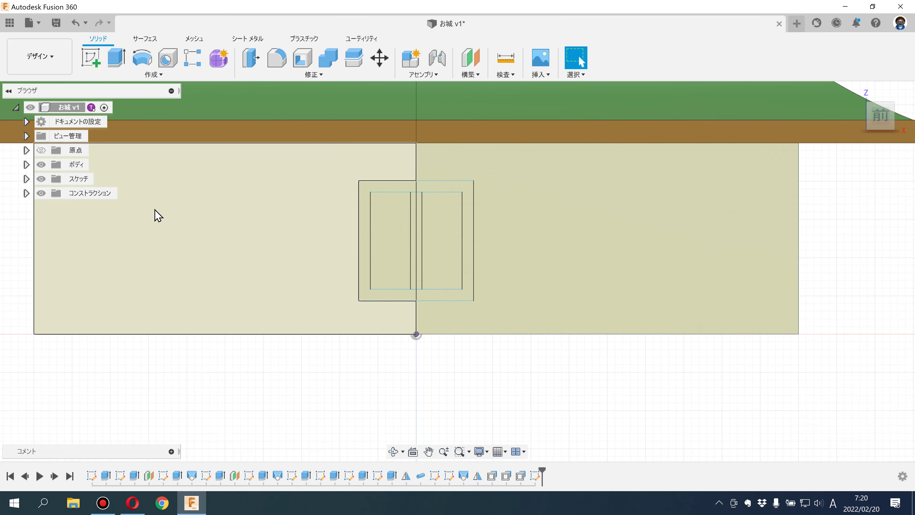
shift+middle_drag(154, 215, 201, 220)
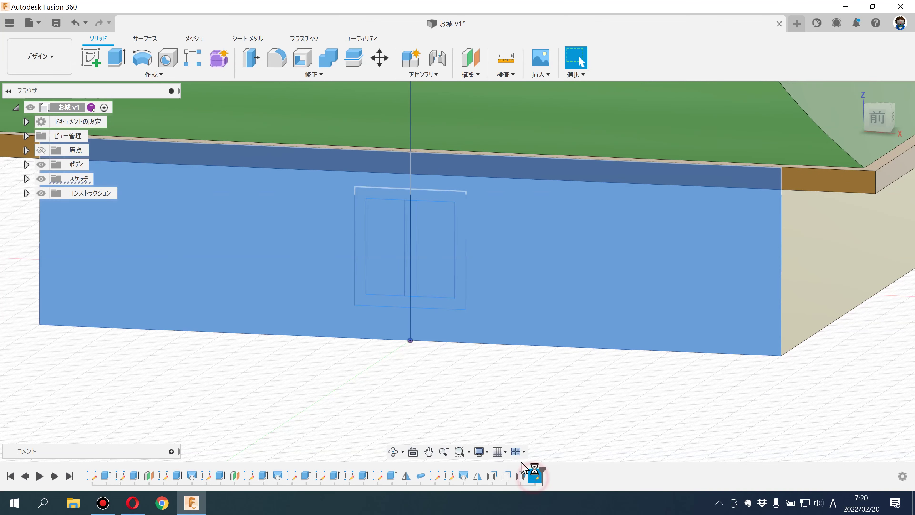
double_click(532, 479)
click(421, 144)
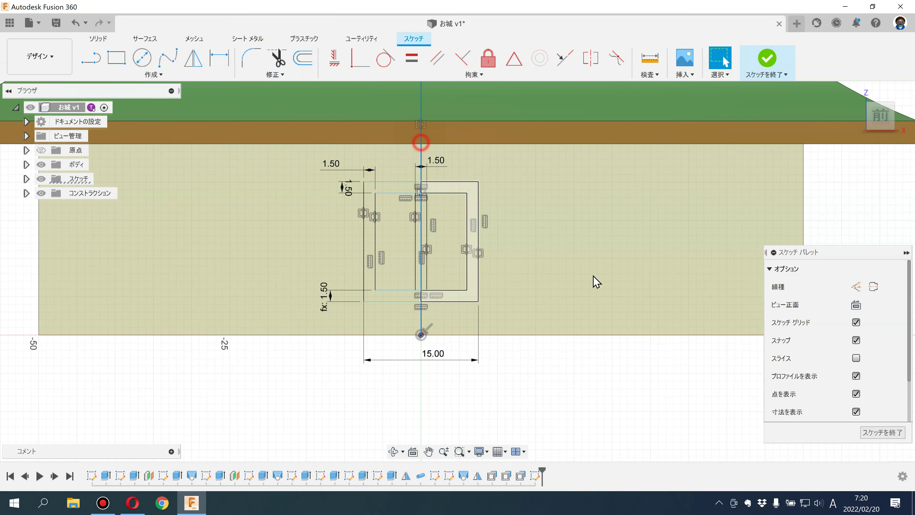
click(856, 287)
click(583, 385)
scroll(506, 354, up, 3)
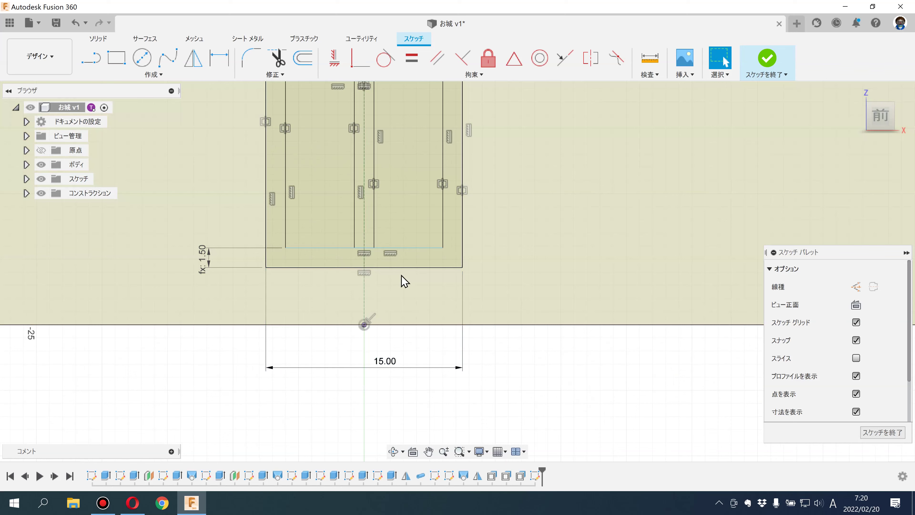
click(394, 263)
click(410, 351)
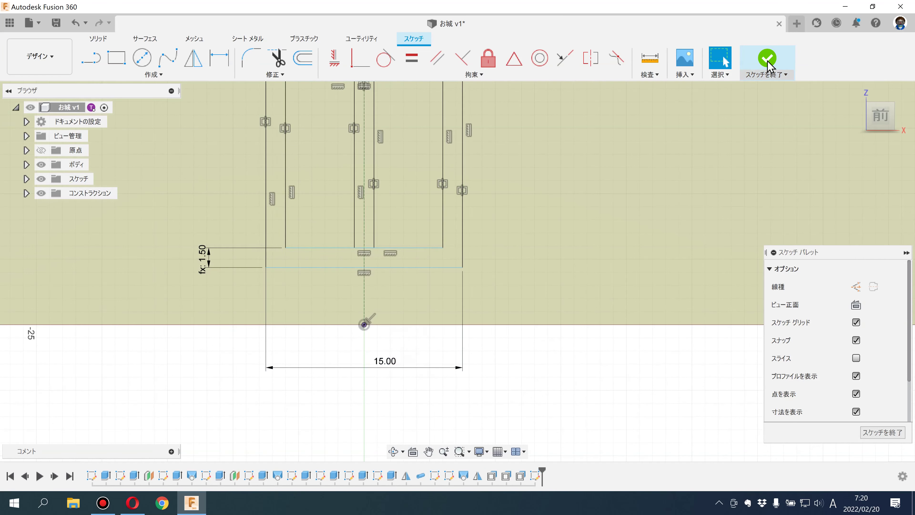
click(763, 68)
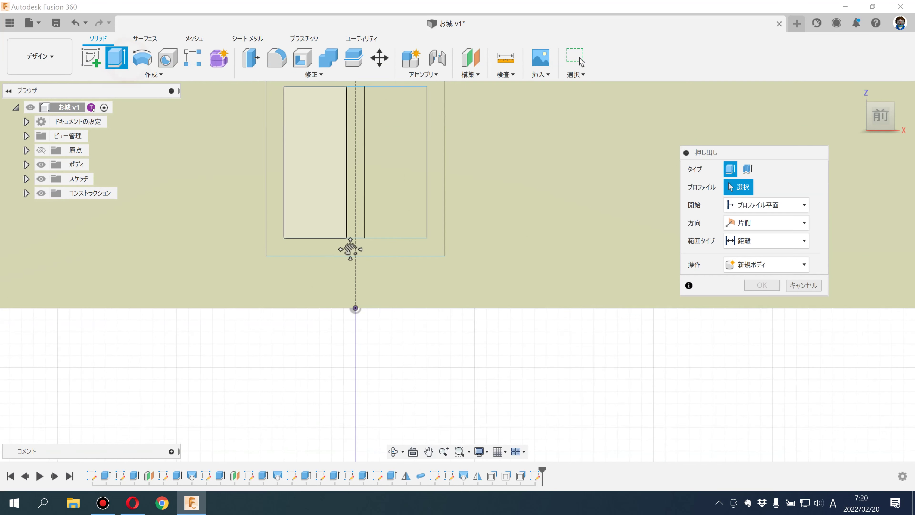
Step: Extrude the window frame and middle strip profiles 1 mm outward as a new body
click(351, 252)
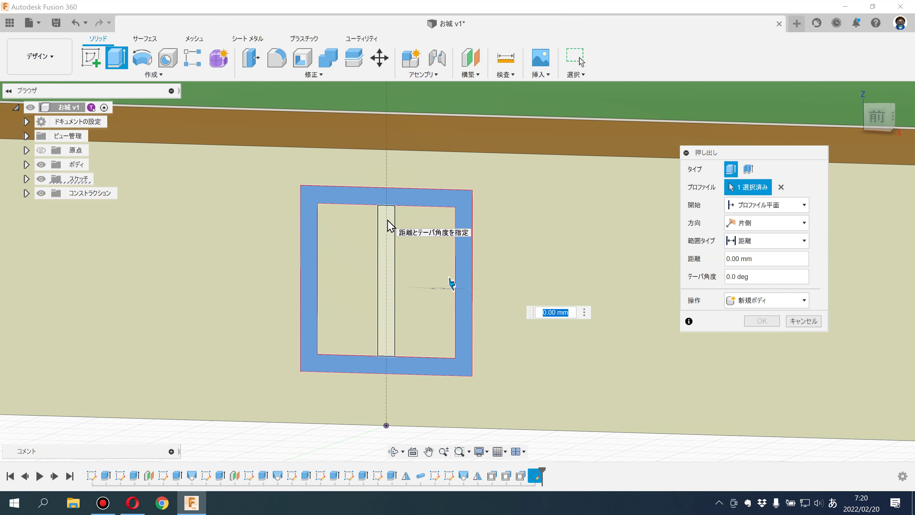
click(387, 220)
scroll(383, 241, up, 2)
scroll(387, 310, up, 2)
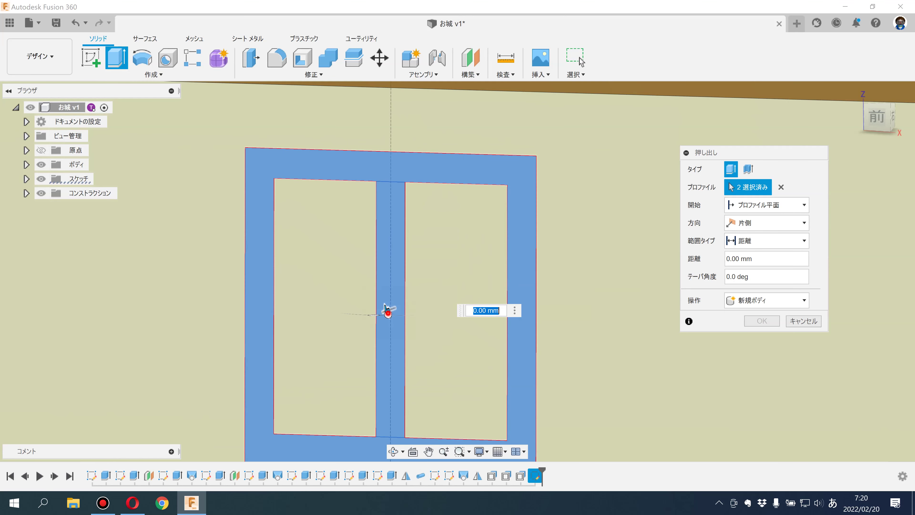
drag(387, 310, 383, 313)
text(1)
click(745, 303)
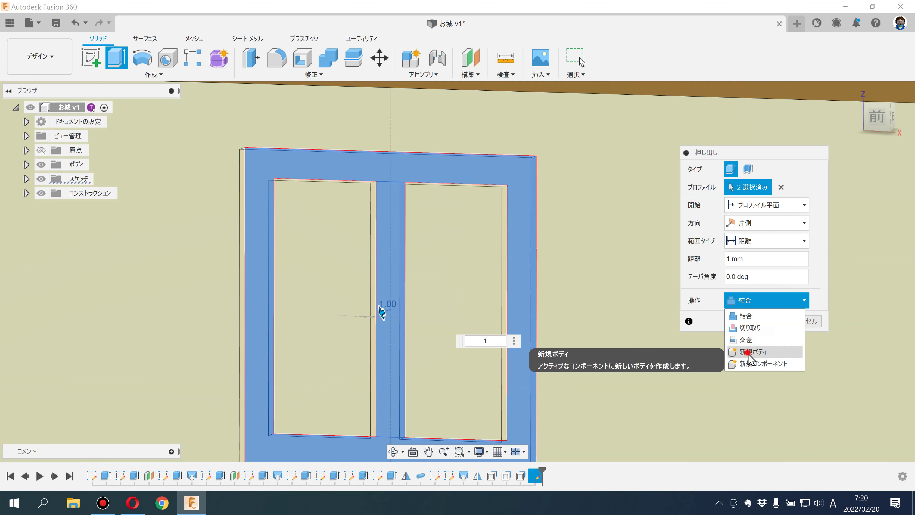
click(750, 351)
click(761, 321)
Step: Apply the brown eave appearance to the new window frame body
scroll(649, 326, down, 5)
shift+middle_drag(576, 268, 575, 278)
middle_drag(504, 401, 454, 374)
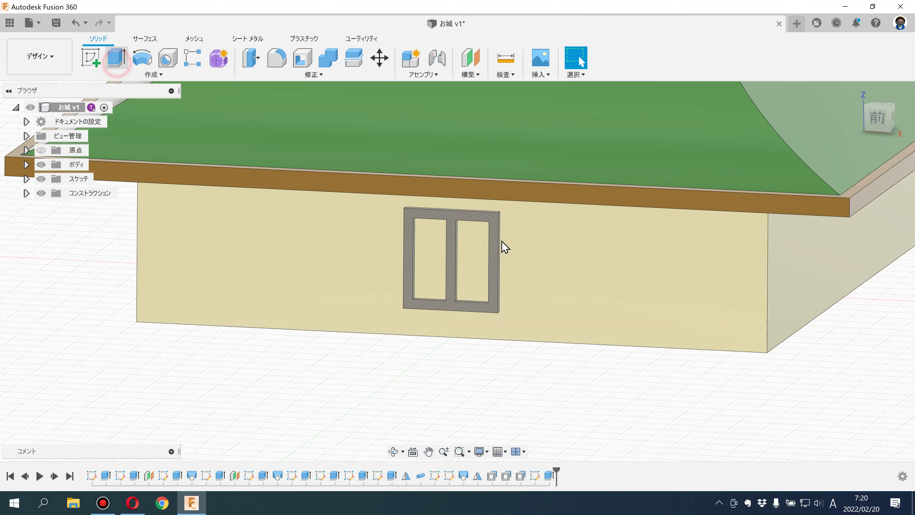
key(e)
scroll(464, 248, up, 5)
scroll(316, 278, down, 5)
key(Escape)
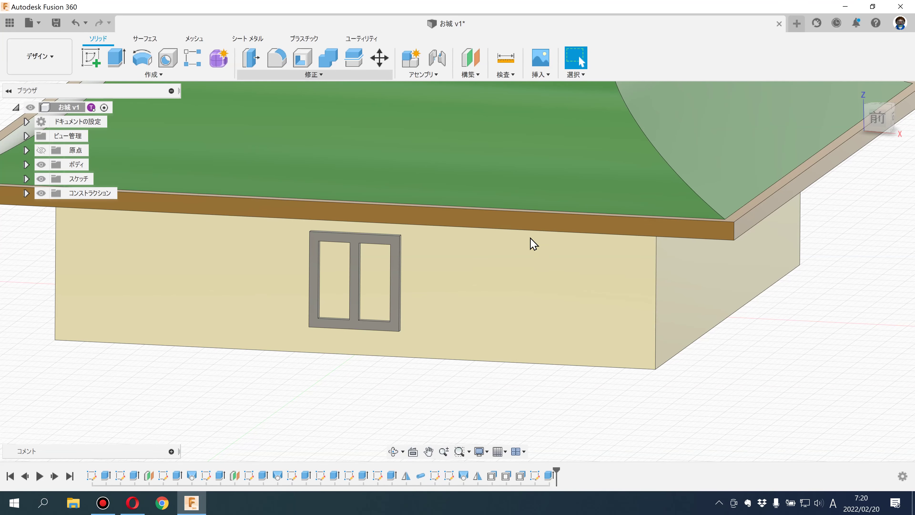
key(a)
drag(615, 114, 396, 256)
Step: Close the appearances and abandon a first extrusion attempt on the window profile
click(823, 427)
click(116, 58)
scroll(424, 286, up, 3)
scroll(333, 291, up, 2)
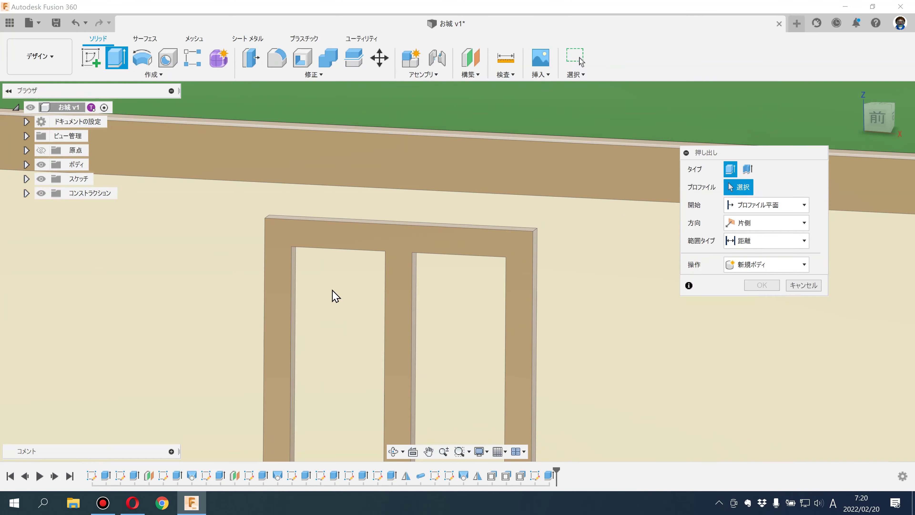
scroll(369, 219, down, 3)
click(366, 227)
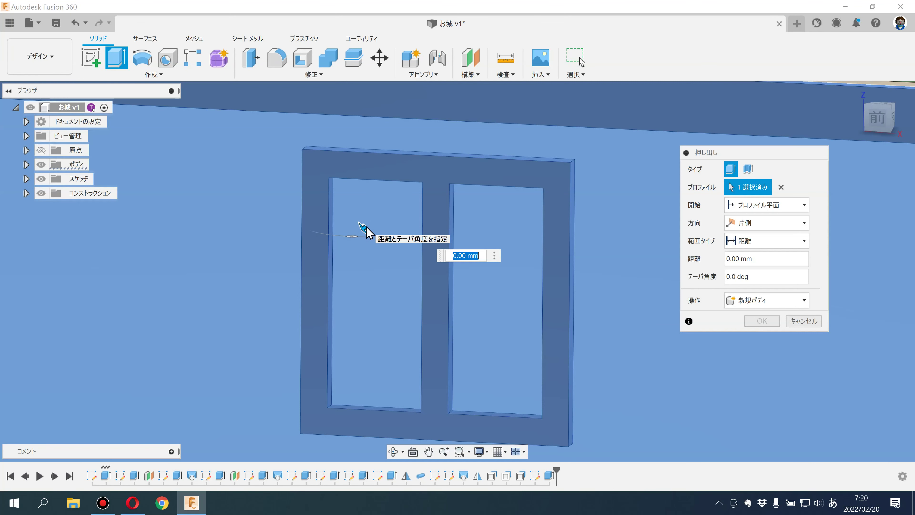
key(Escape)
mouse_move(368, 228)
shift+middle_down()
mouse_move(379, 202)
mouse_move(365, 230)
shift+middle_up()
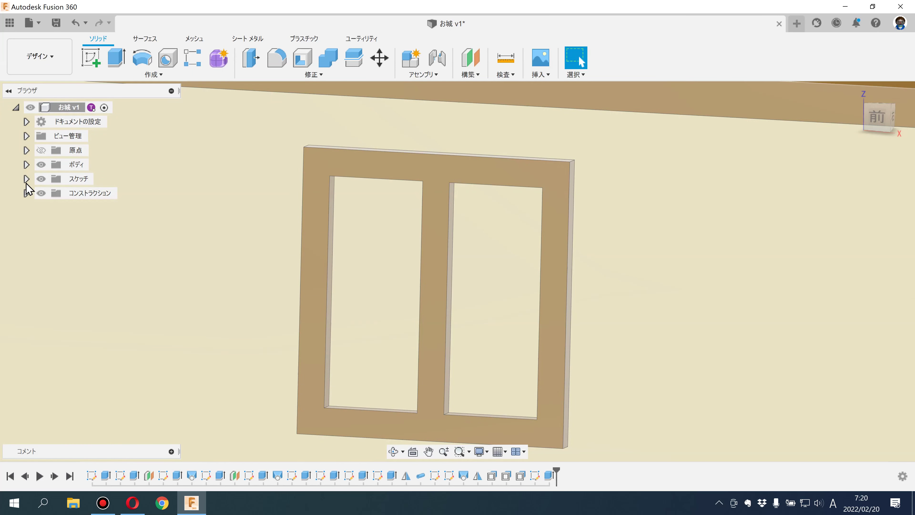
Step: Show スケッチ13 and extrude both pane profiles 0.5 mm as new bodies
click(26, 180)
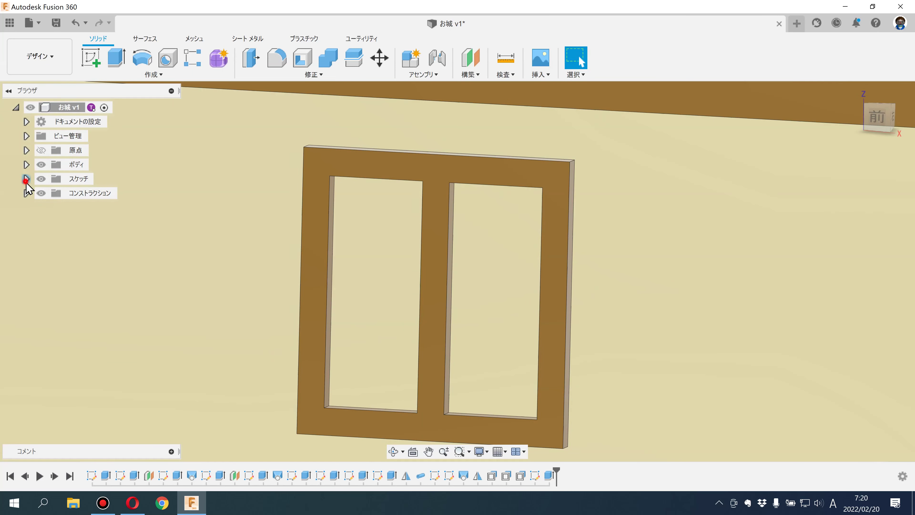
click(51, 350)
click(116, 57)
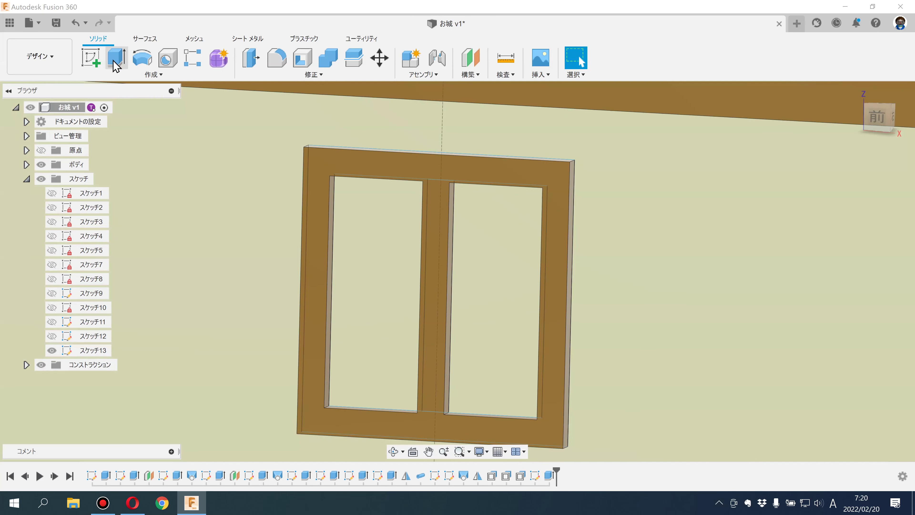
click(367, 258)
click(499, 279)
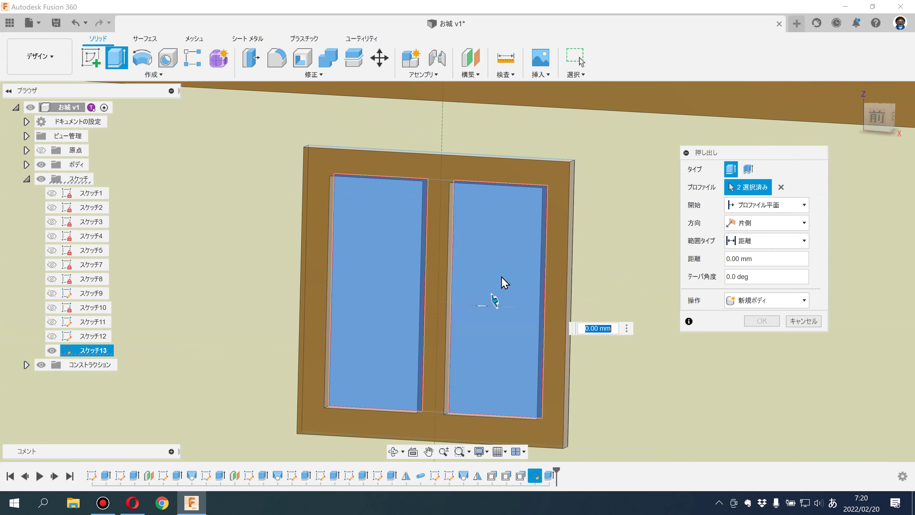
key(Return)
click(760, 302)
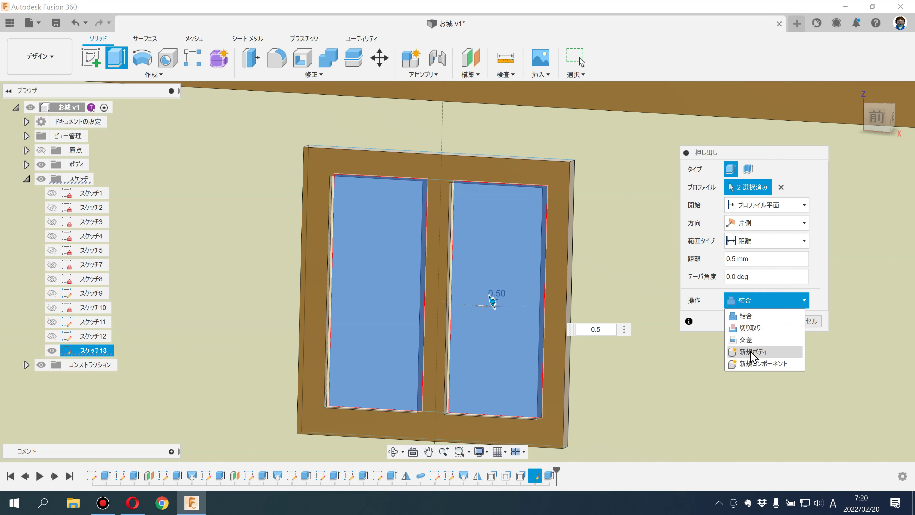
click(751, 352)
click(755, 321)
scroll(704, 333, down, 3)
scroll(704, 332, down, 3)
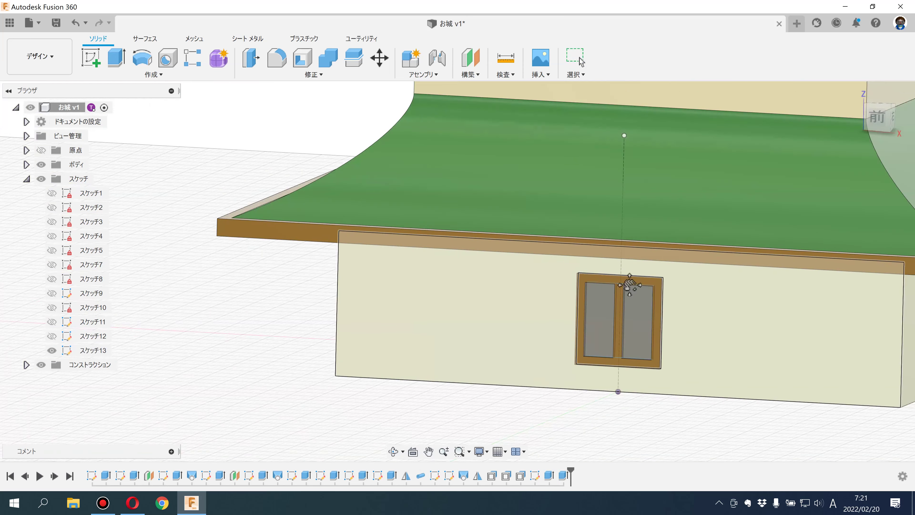
middle_drag(630, 284, 550, 237)
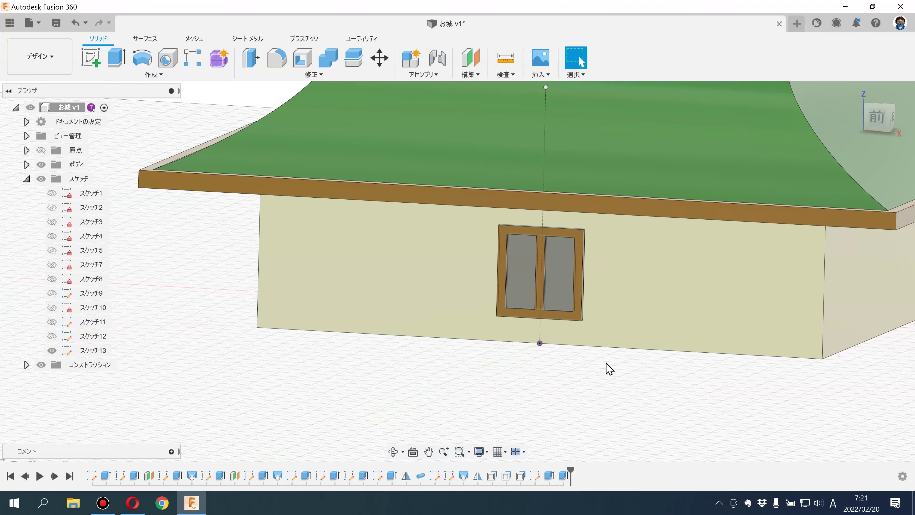
Step: Give the panes the ペイント - エナメル 光沢(黒) glossy black appearance
key(a)
scroll(678, 367, down, 2)
scroll(657, 364, up, 3)
scroll(633, 346, up, 4)
scroll(628, 343, down, 2)
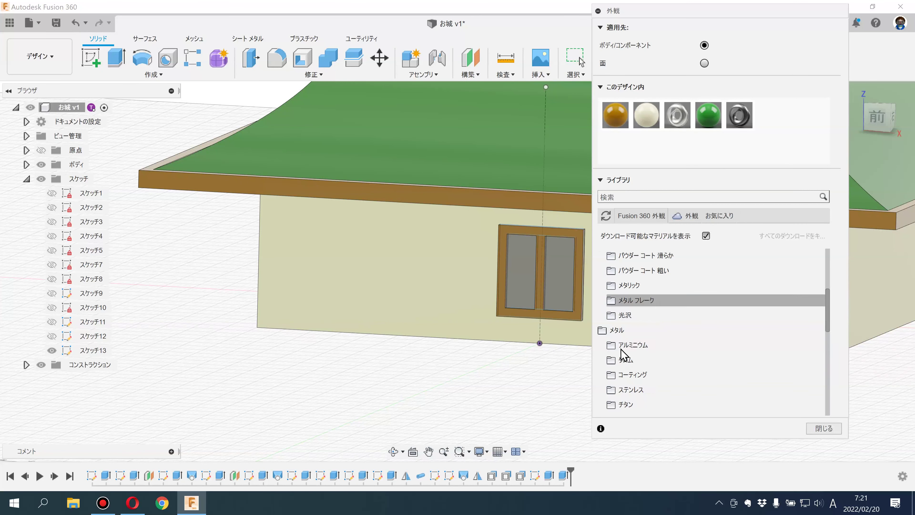
click(622, 322)
scroll(627, 360, down, 2)
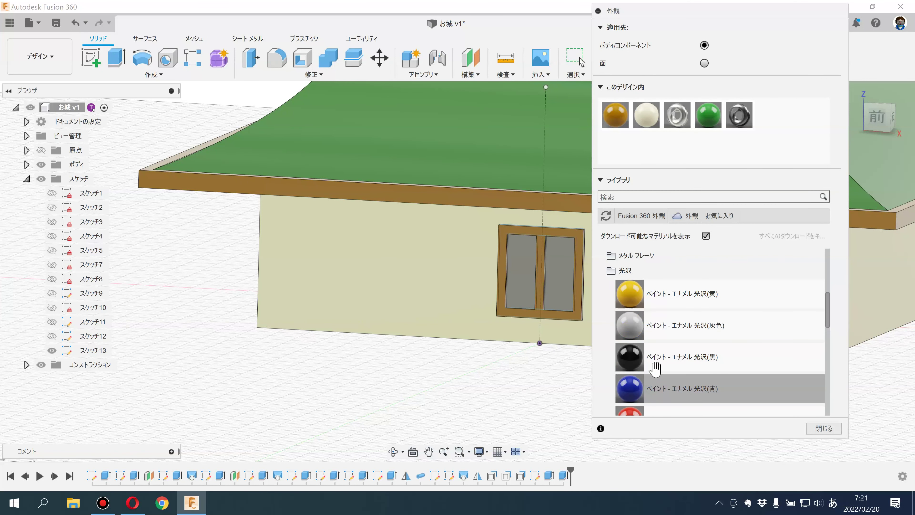
mouse_move(673, 356)
mouse_down()
mouse_move(558, 288)
mouse_move(521, 296)
mouse_up()
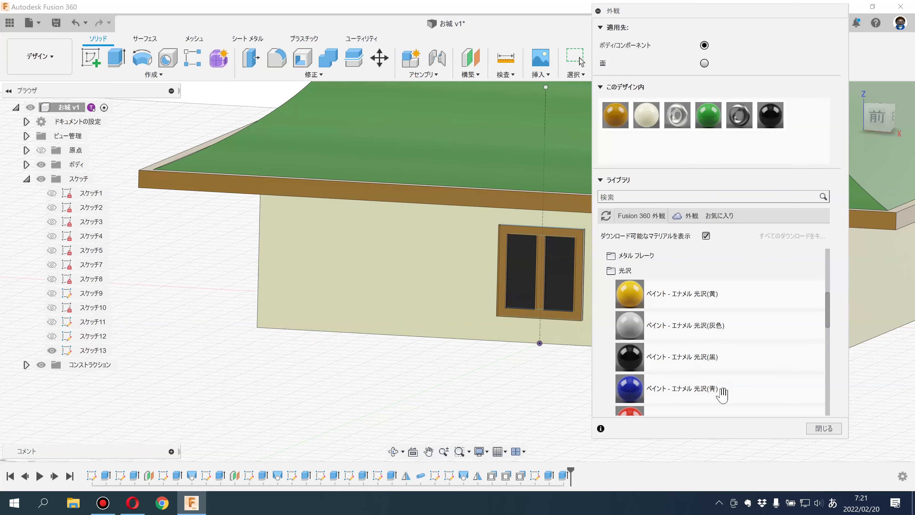
click(825, 428)
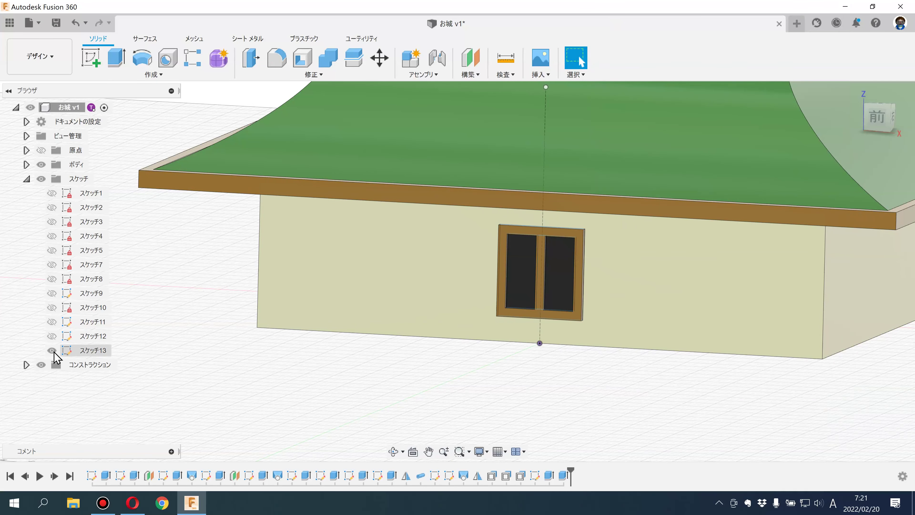
Step: Hide the pane sketch スケッチ13
click(52, 350)
key(v)
scroll(437, 331, down, 3)
Step: Select the window bodies ボディ13, ボディ14 and ボディ15 in the browser
scroll(451, 366, down, 3)
scroll(478, 335, down, 3)
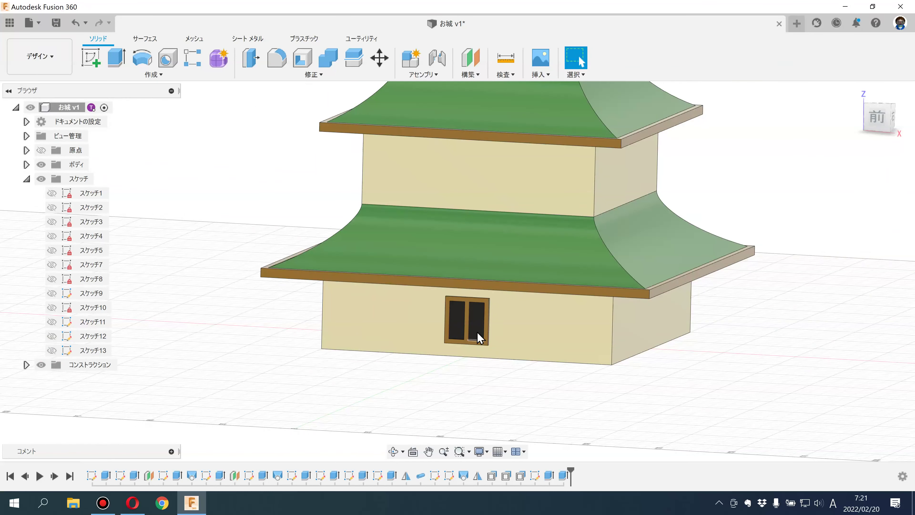
middle_drag(490, 379, 480, 395)
scroll(484, 404, down, 3)
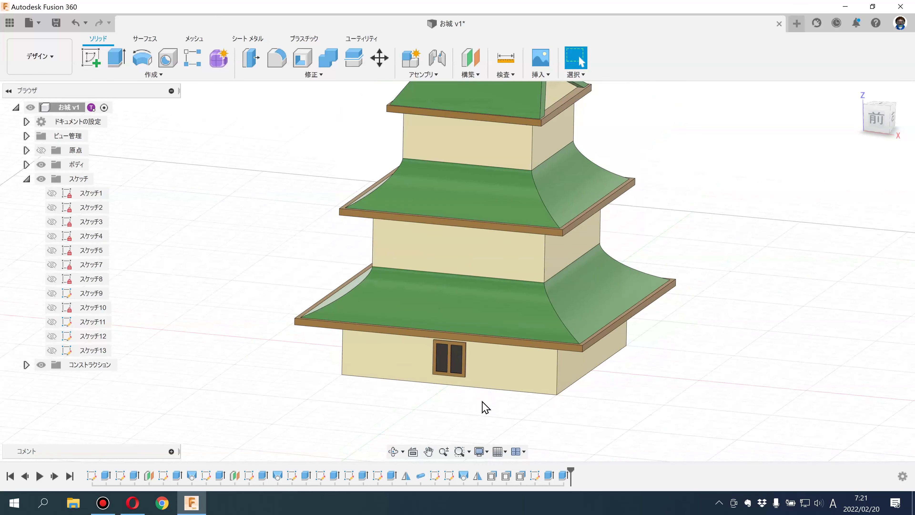
shift+middle_drag(506, 408, 507, 404)
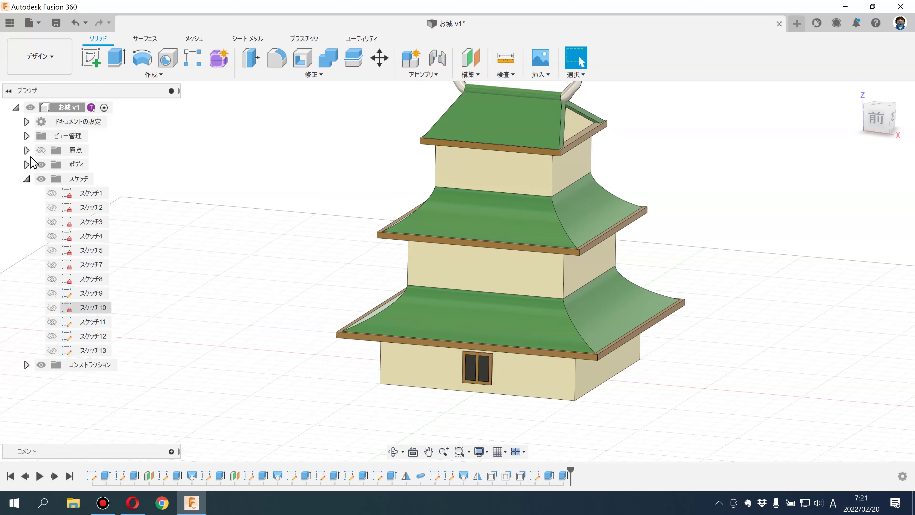
click(27, 178)
click(26, 164)
click(87, 378)
ctrl+click(88, 365)
ctrl+click(90, 350)
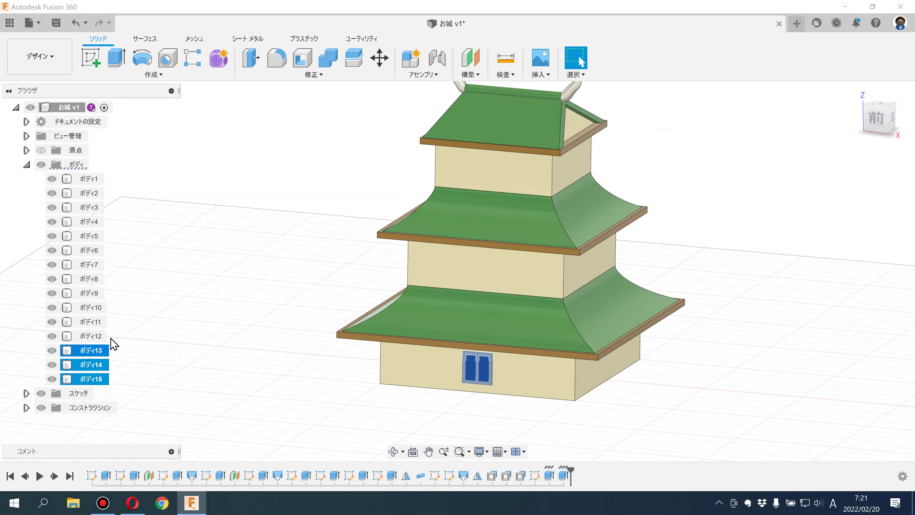
Step: Rectangular-pattern the window three times along the wall edge, 37.863 mm apart
click(192, 58)
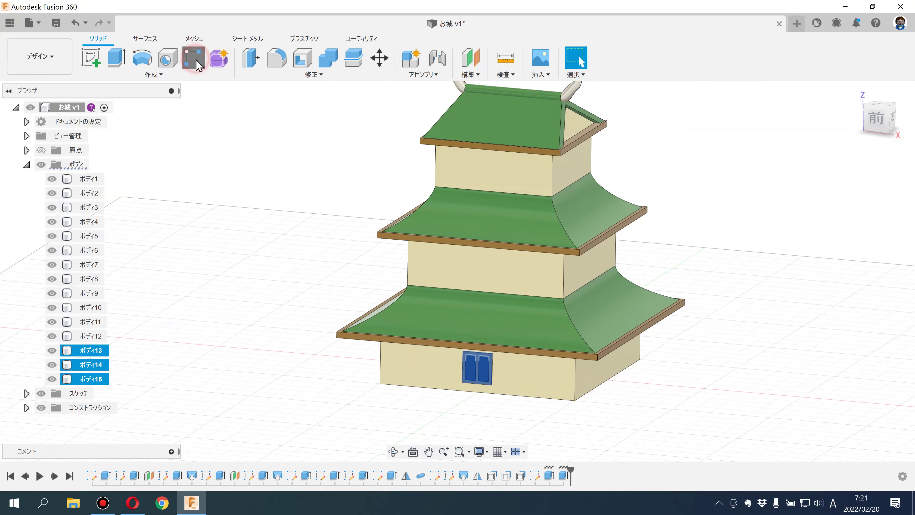
click(744, 205)
scroll(504, 407, up, 2)
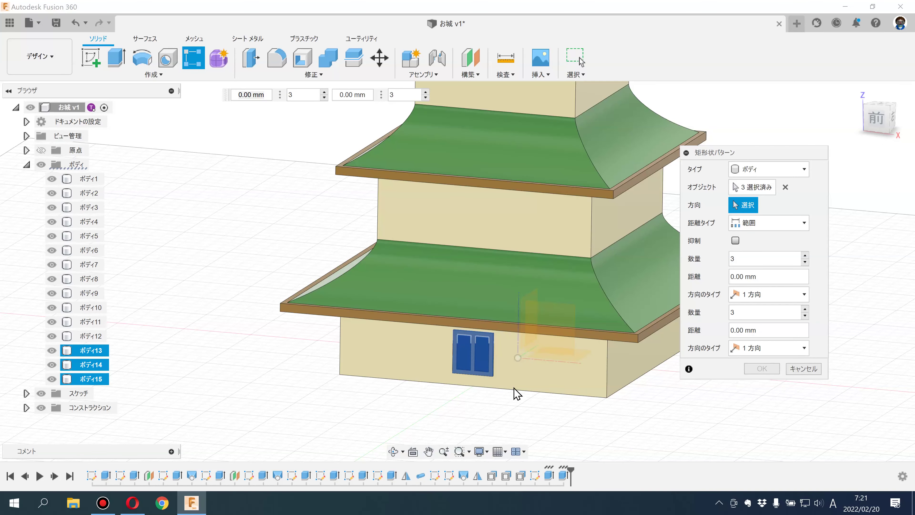
click(563, 362)
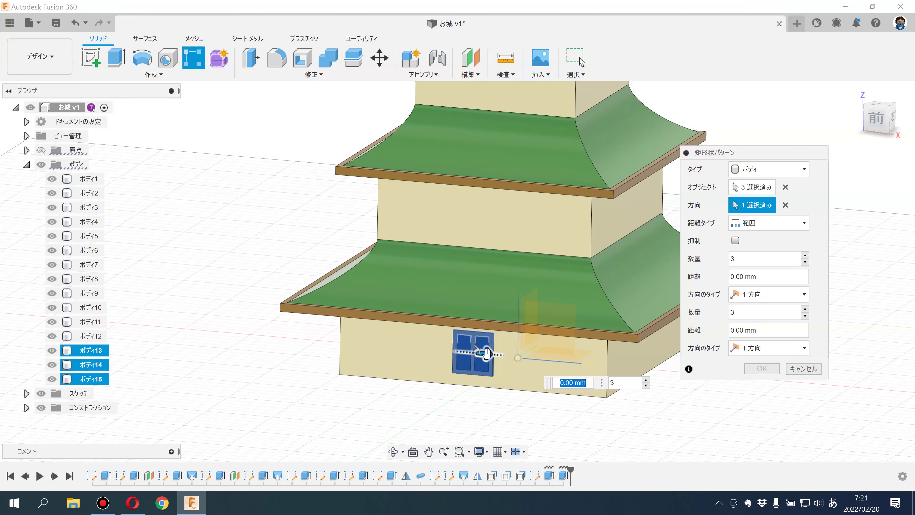
drag(487, 353, 540, 365)
drag(576, 373, 587, 375)
text(38)
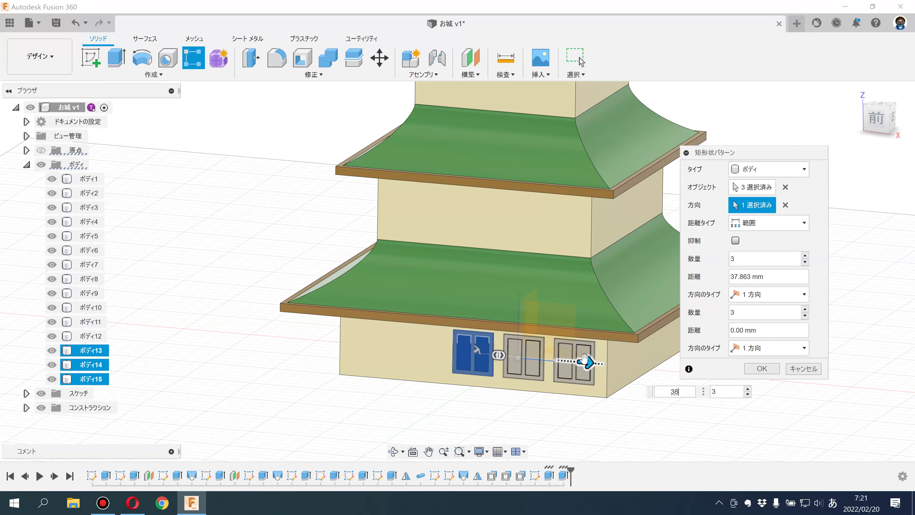
key(Return)
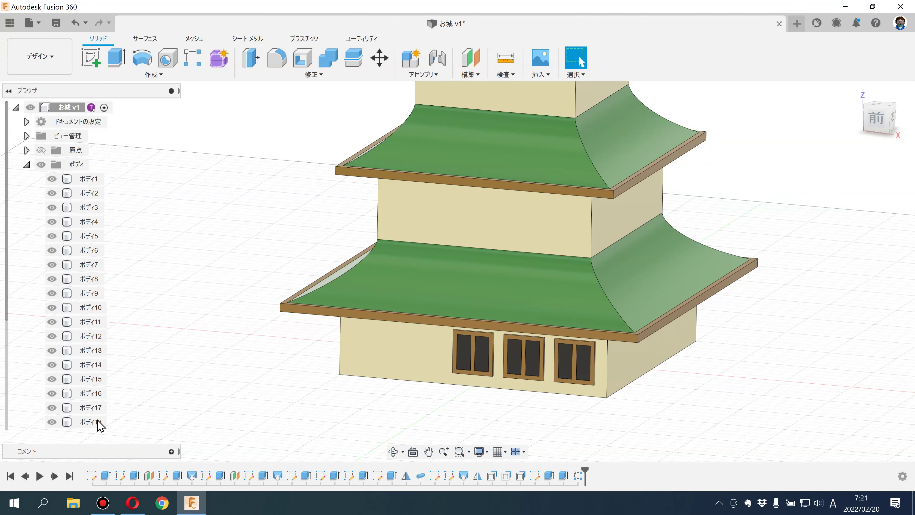
scroll(99, 423, down, 2)
Step: Mirror the six patterned window bodies across the castle's mid plane
drag(92, 393, 92, 356)
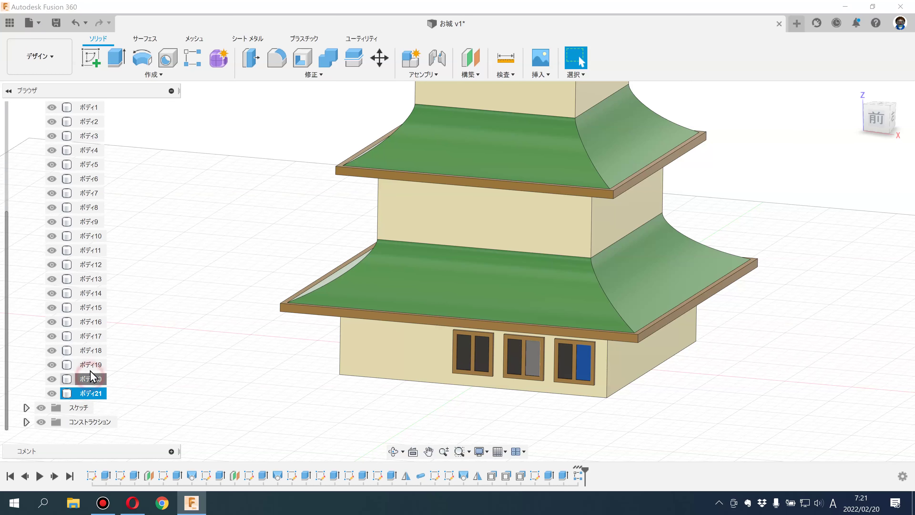
drag(92, 356, 91, 322)
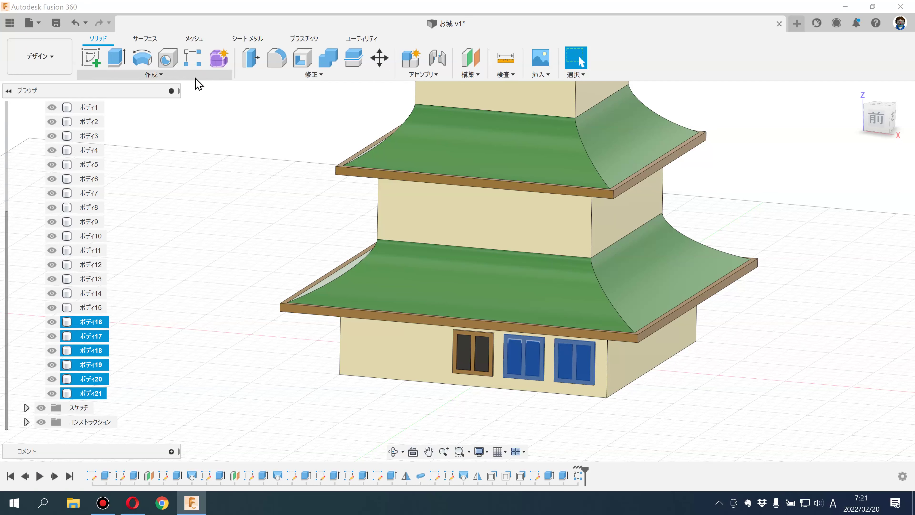
click(176, 78)
click(122, 317)
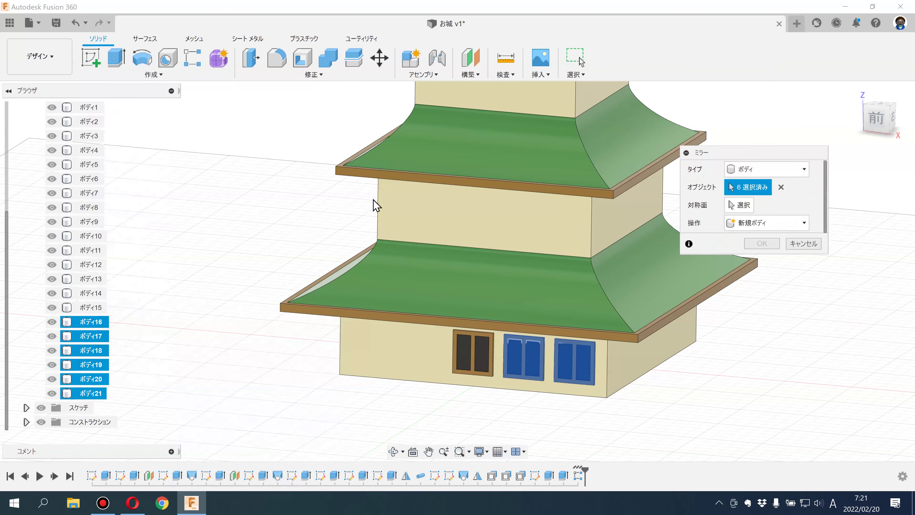
click(741, 204)
scroll(583, 271, down, 3)
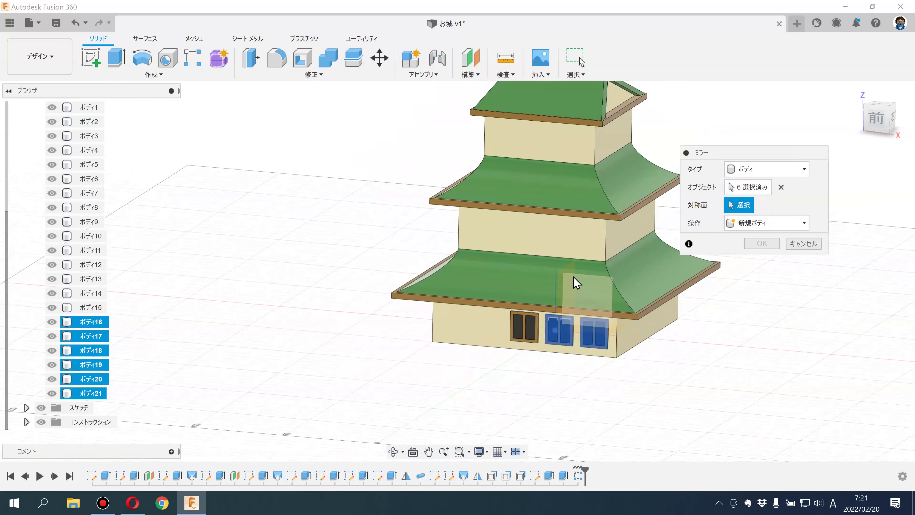
scroll(580, 288, down, 2)
mouse_move(580, 304)
shift+middle_down()
mouse_move(584, 285)
mouse_move(588, 296)
mouse_move(592, 286)
mouse_move(578, 265)
shift+middle_up()
click(588, 274)
scroll(588, 273, up, 3)
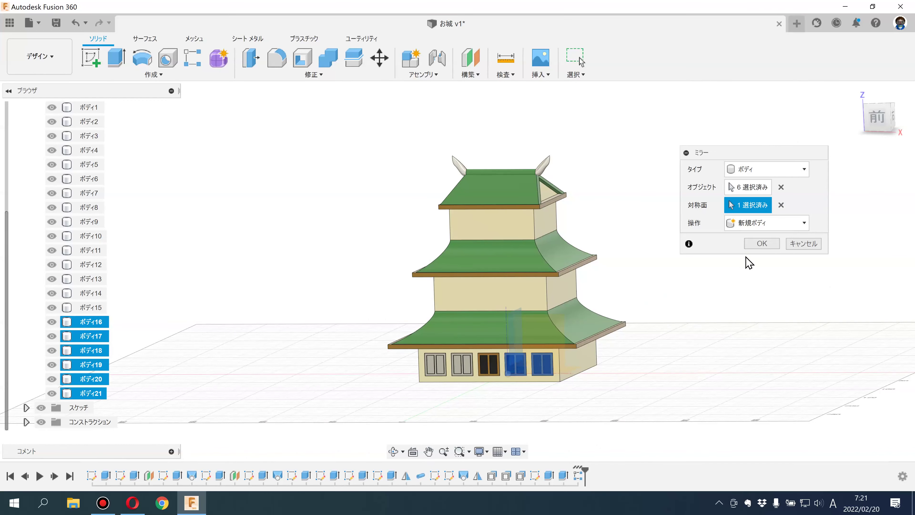
click(755, 245)
Step: Orbit to inspect the mirrored front windows
mouse_move(731, 258)
shift+middle_down()
mouse_move(708, 255)
mouse_move(719, 253)
mouse_move(716, 240)
mouse_move(702, 249)
shift+middle_up()
key(Escape)
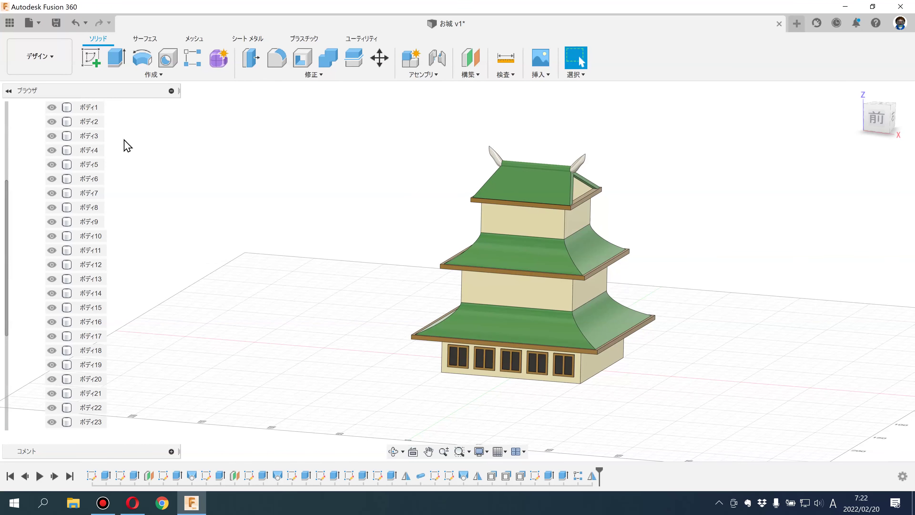
click(57, 72)
Step: Preview the castle's shadows in the Rendering workspace, then return to Design
click(47, 127)
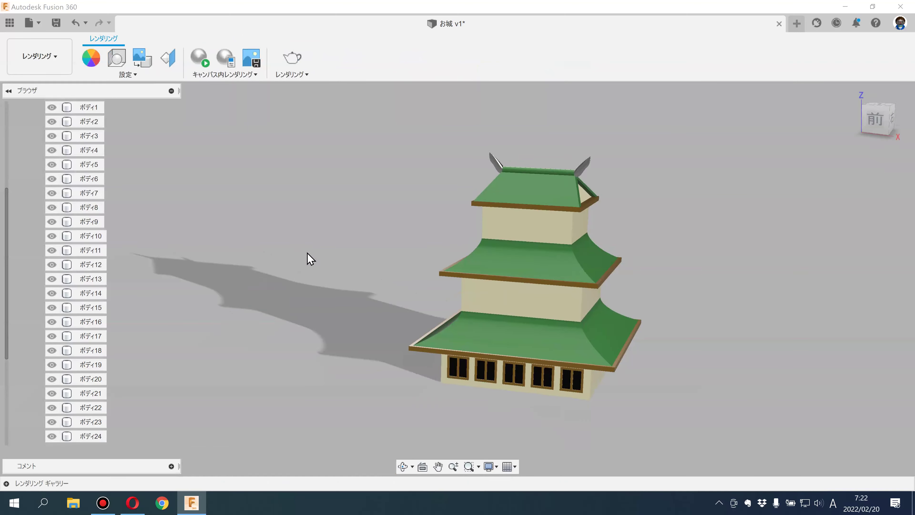
shift+middle_drag(325, 285, 318, 272)
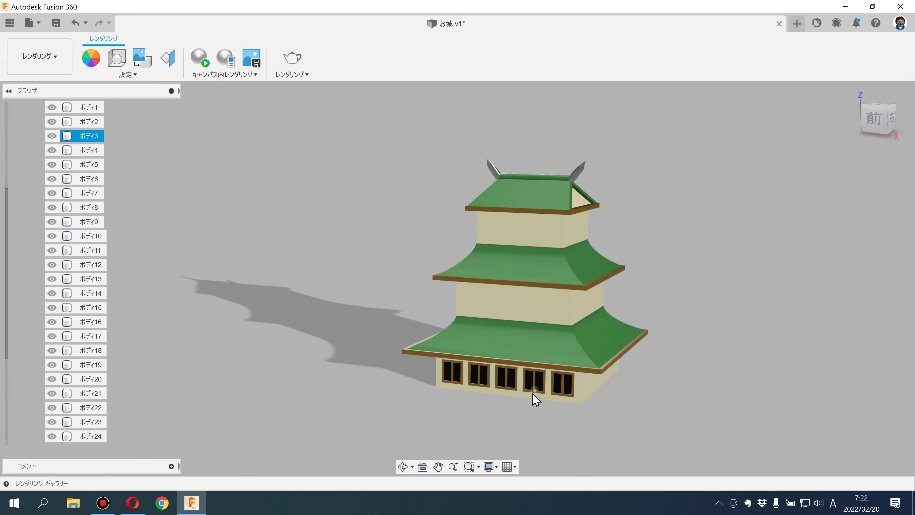
click(58, 72)
click(57, 88)
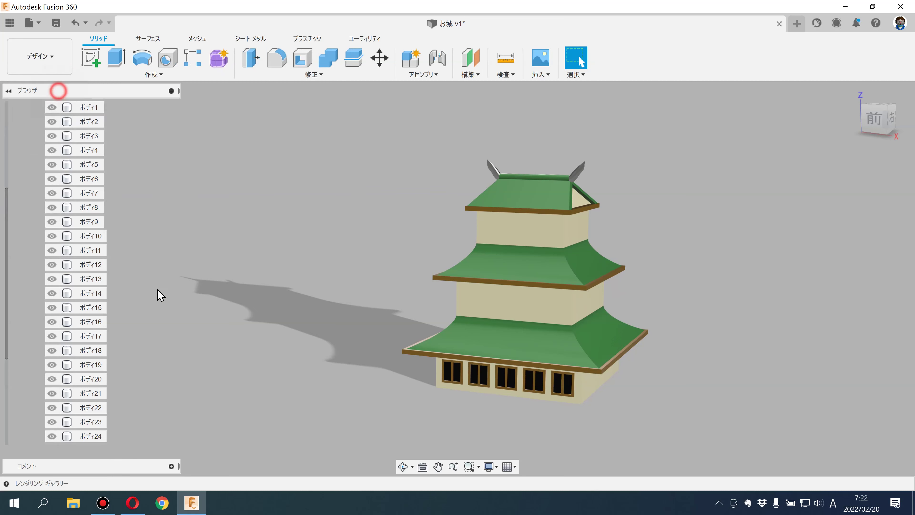
Step: Select the front window bodies ボディ14 through ボディ27 in the browser
scroll(93, 390, down, 2)
click(96, 415)
shift+click(93, 254)
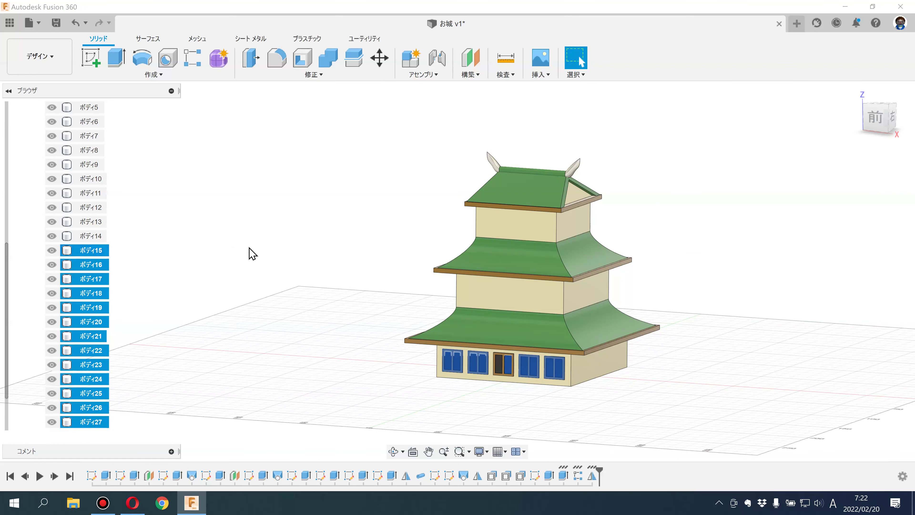
scroll(159, 249, up, 3)
shift+click(87, 236)
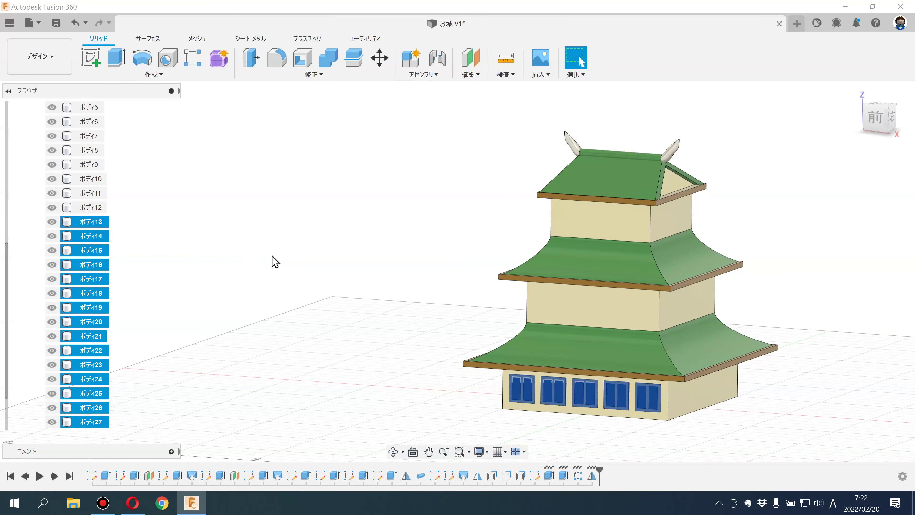
click(159, 75)
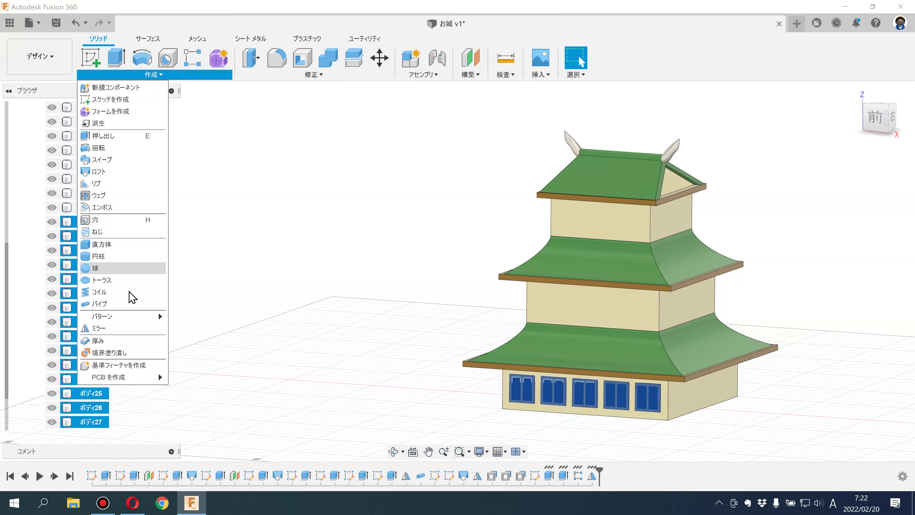
mouse_move(121, 316)
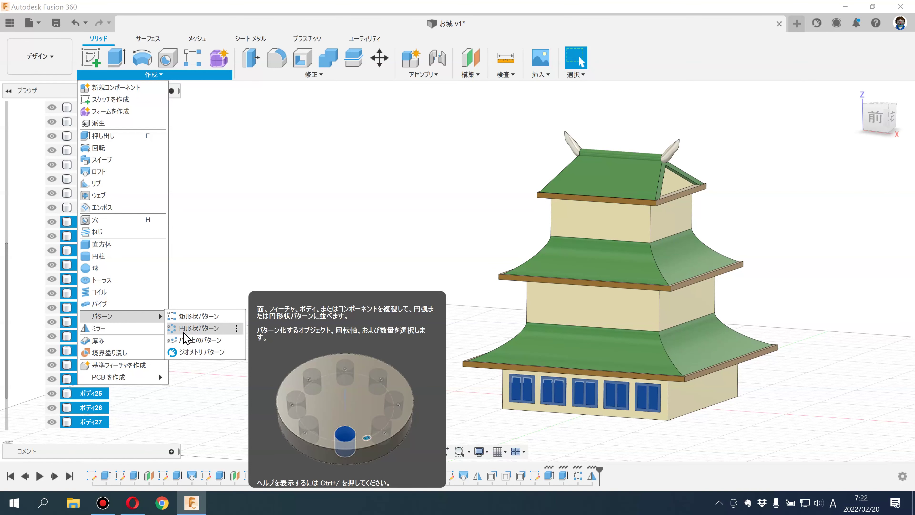
Step: Circular-pattern the selected windows 4 times around the castle's vertical centre axis
click(192, 328)
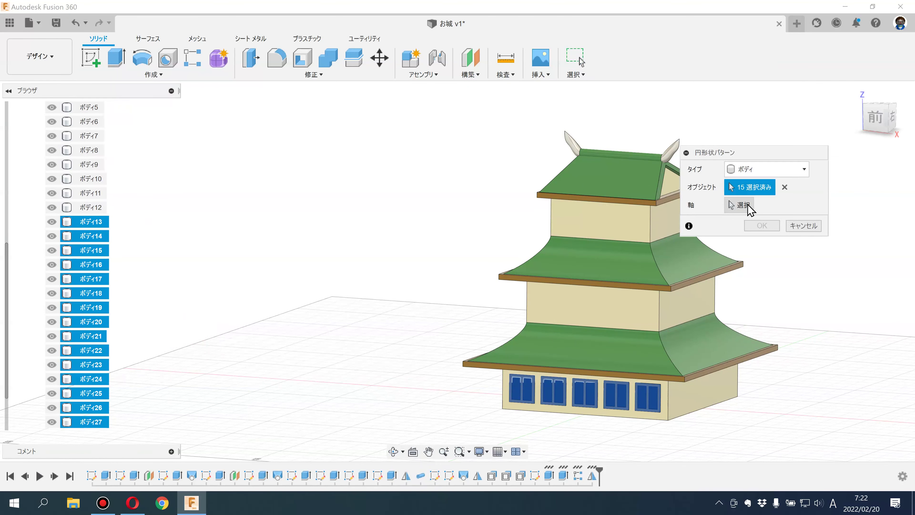
scroll(300, 225, down, 3)
scroll(312, 229, down, 2)
scroll(316, 212, down, 2)
click(332, 198)
scroll(312, 251, up, 5)
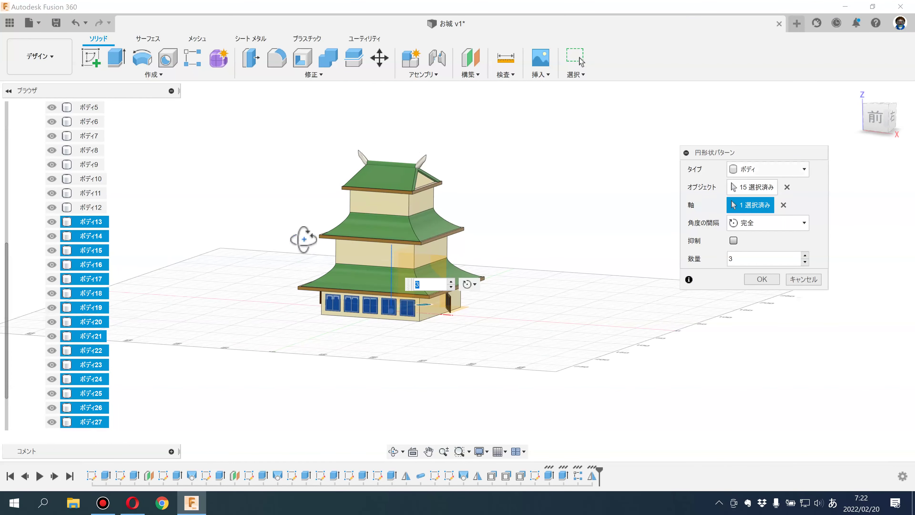
click(805, 256)
shift+middle_drag(458, 343, 557, 346)
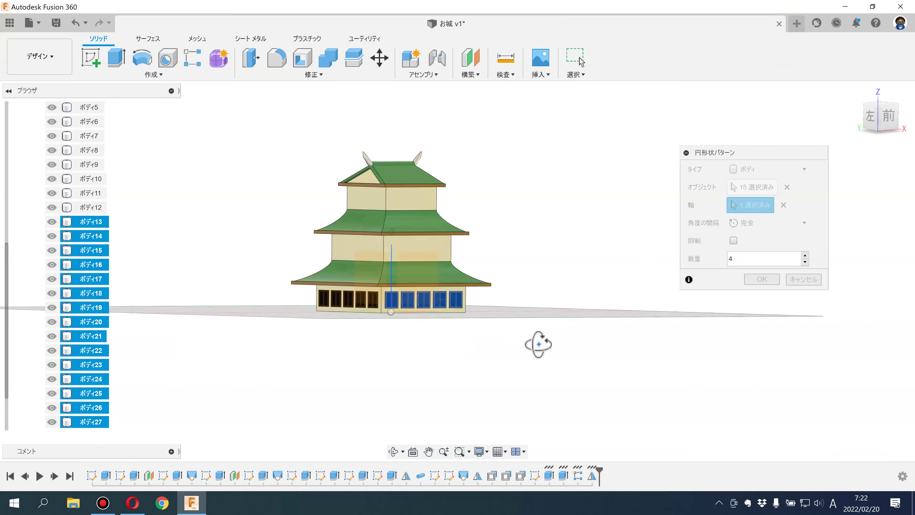
click(750, 280)
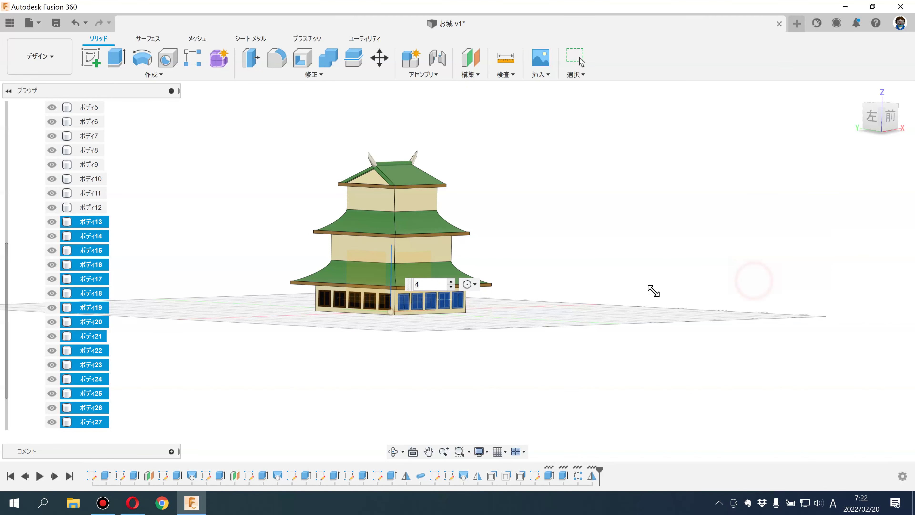
scroll(572, 320, up, 2)
scroll(560, 321, up, 4)
mouse_move(561, 322)
shift+middle_down()
mouse_move(512, 326)
mouse_move(523, 321)
shift+middle_up()
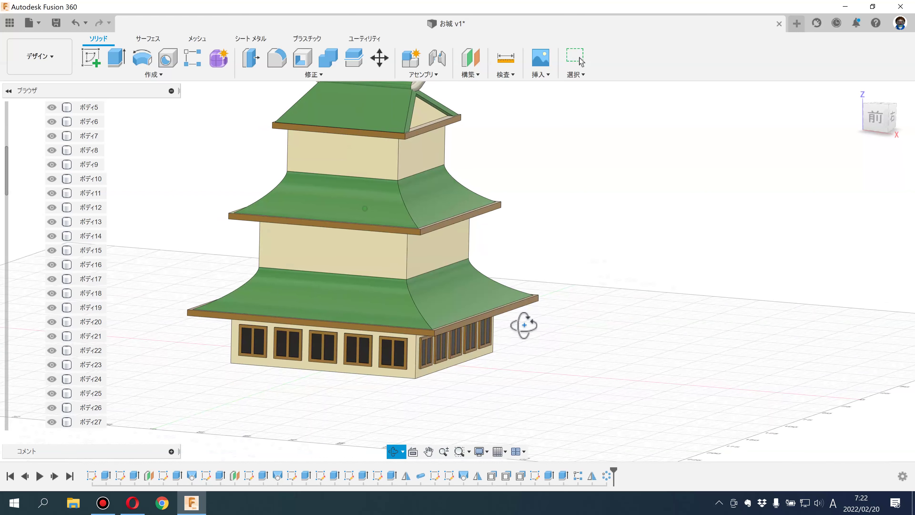
click(594, 273)
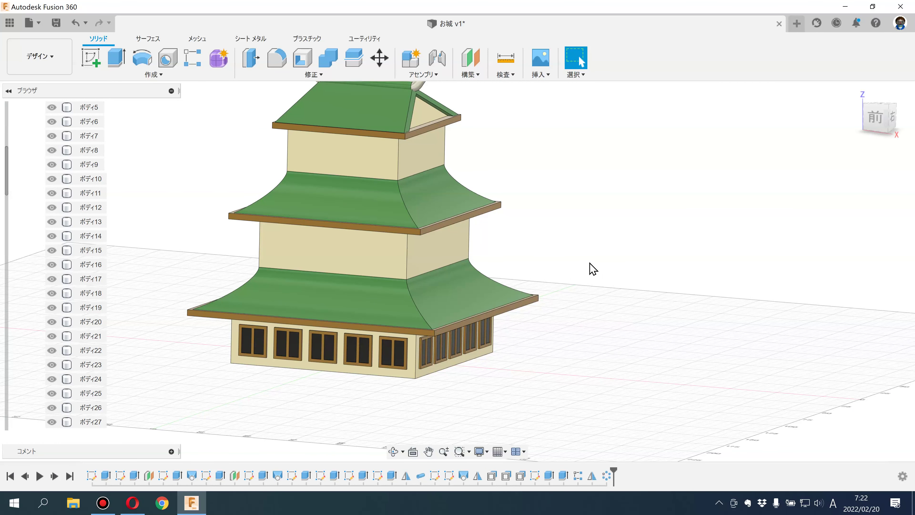
Step: In front view, start Move/Copy and select the middle ground-floor window's bodies
click(873, 117)
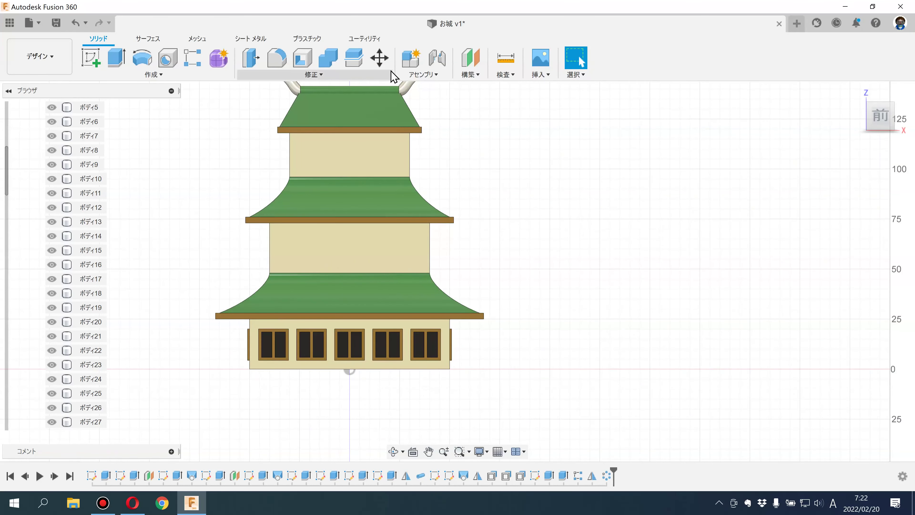
click(380, 59)
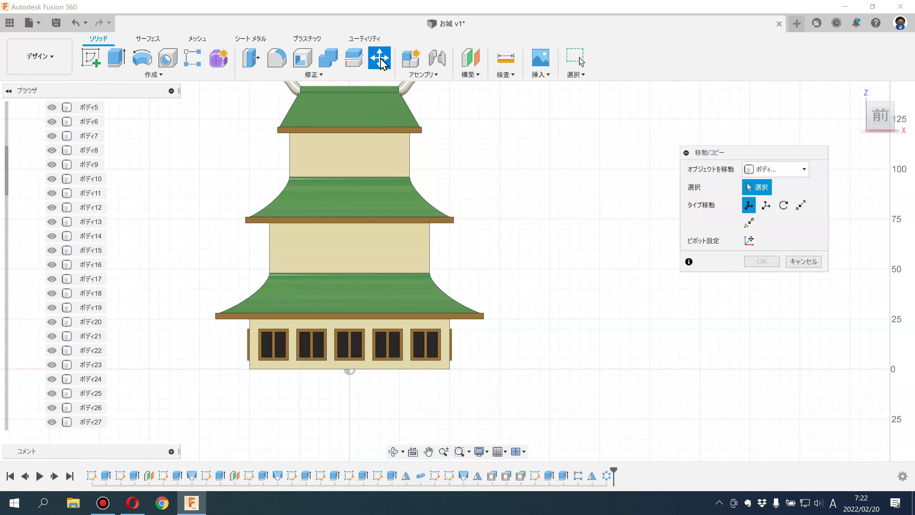
scroll(324, 335, up, 3)
click(408, 346)
scroll(354, 355, up, 3)
scroll(396, 357, up, 3)
scroll(406, 357, up, 2)
click(406, 356)
click(363, 357)
click(378, 327)
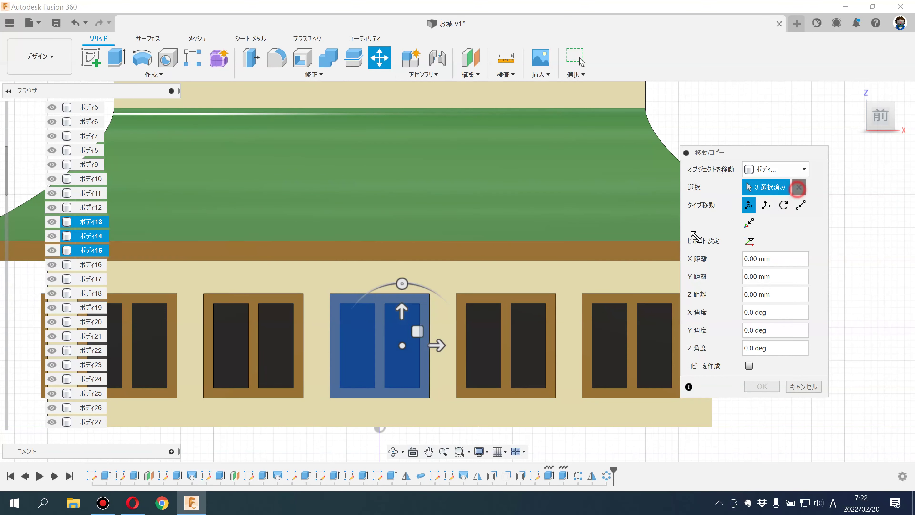
Step: Clear the selection and reselect the middle window's frame and both panes
click(797, 187)
click(381, 301)
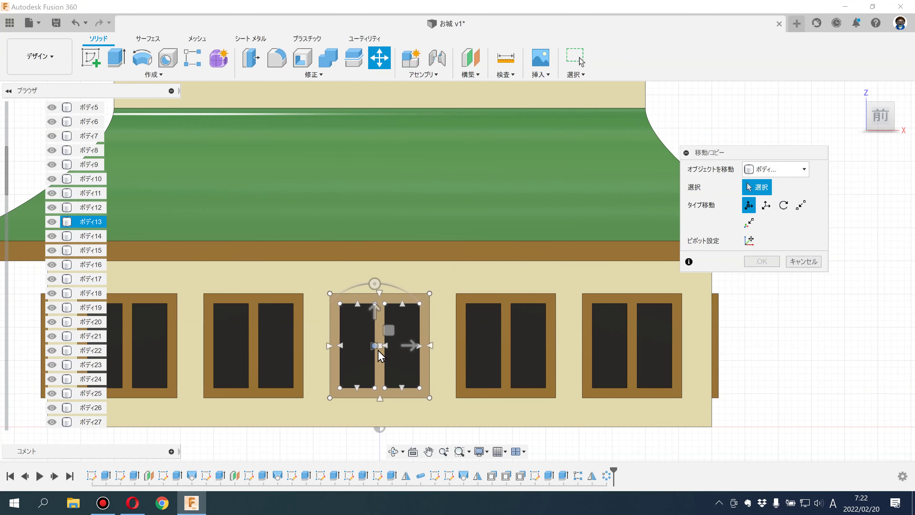
scroll(380, 355, up, 5)
click(380, 341)
click(341, 333)
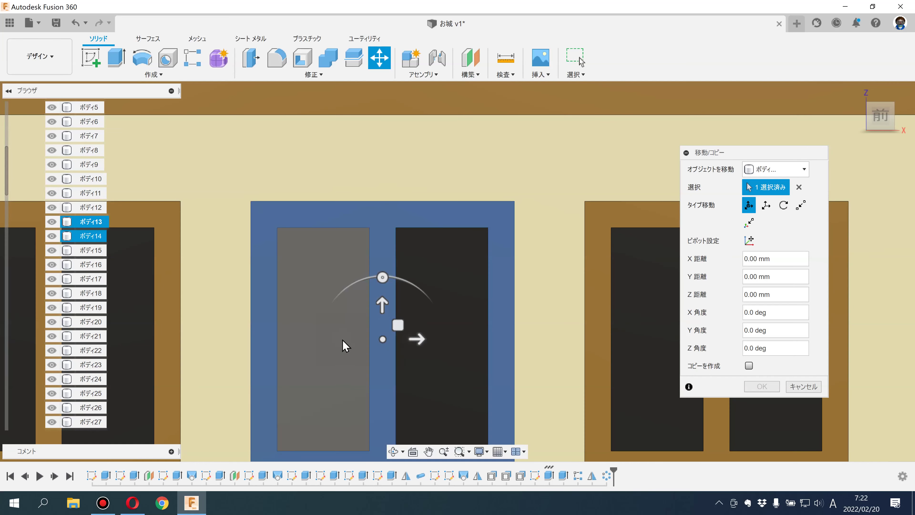
click(435, 367)
scroll(434, 372, down, 3)
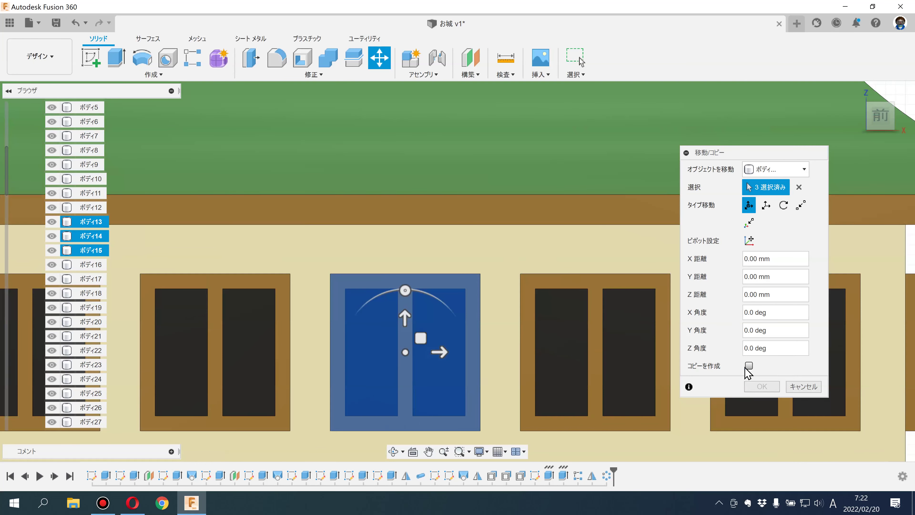
scroll(628, 387, down, 3)
scroll(551, 388, down, 3)
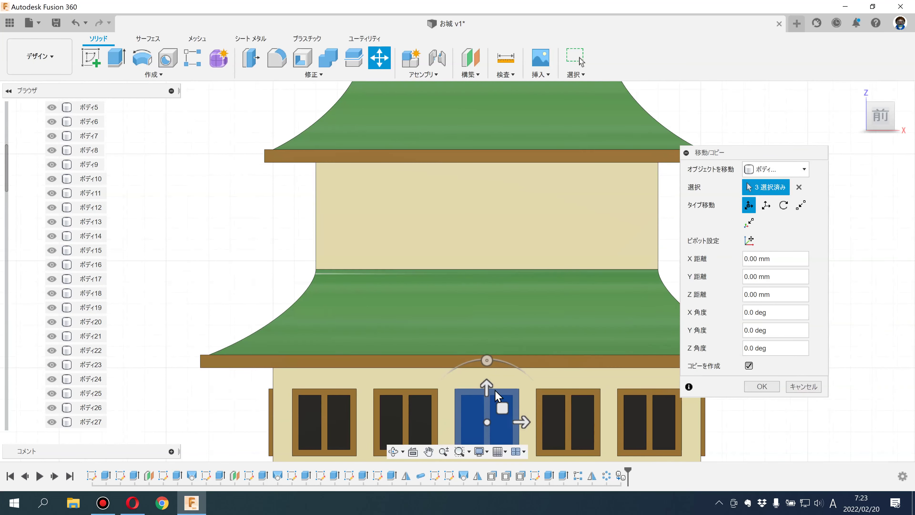
Step: Offset the copied window 50 mm up and -10 mm onto the second-tier wall
drag(486, 383, 462, 179)
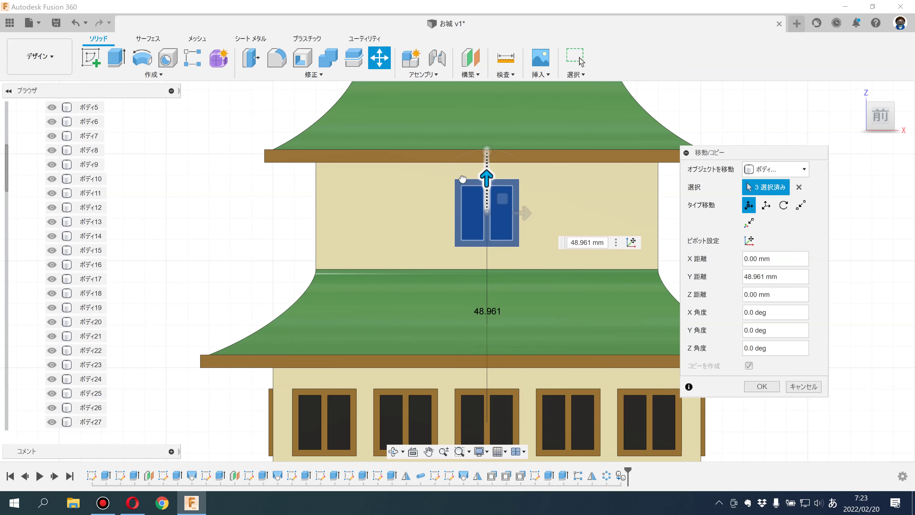
drag(463, 179, 463, 181)
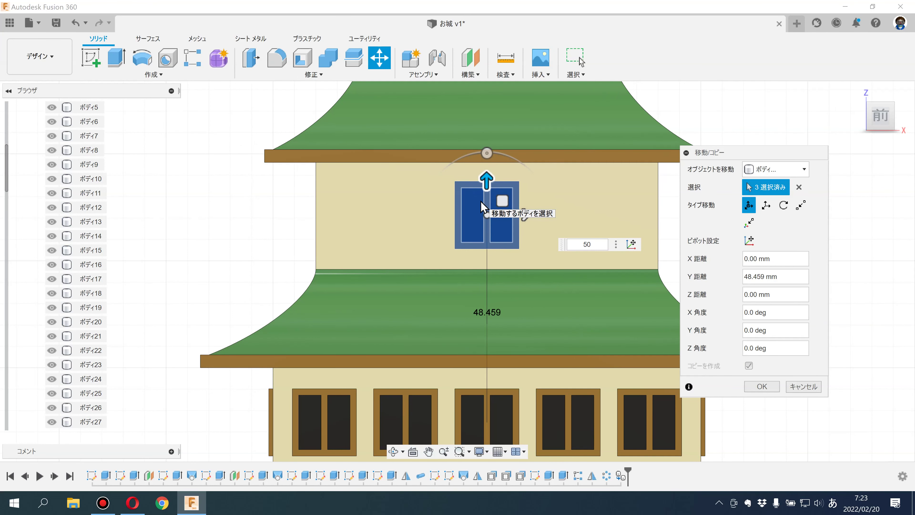
key(Return)
mouse_move(453, 220)
shift+middle_down()
mouse_move(320, 216)
mouse_move(341, 221)
shift+middle_up()
scroll(414, 202, up, 2)
scroll(396, 202, up, 4)
scroll(360, 217, up, 2)
drag(337, 230, 431, 241)
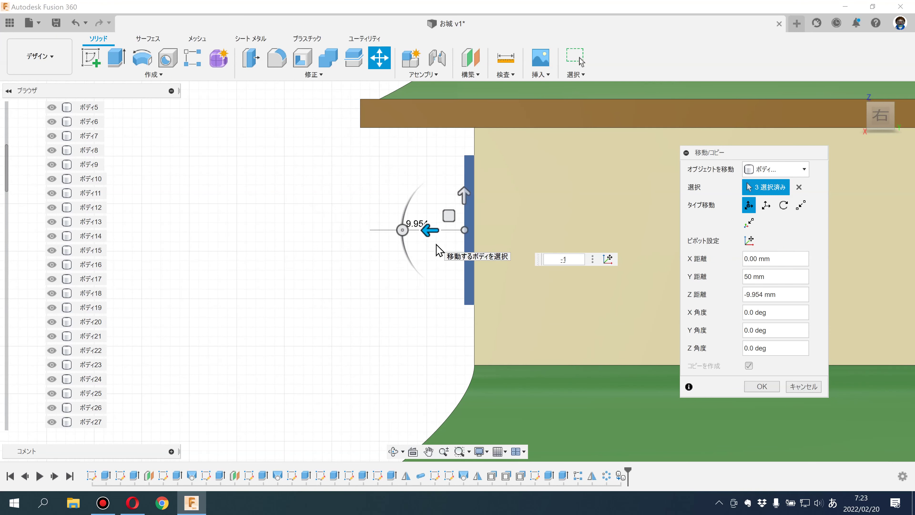
text(0)
key(Return)
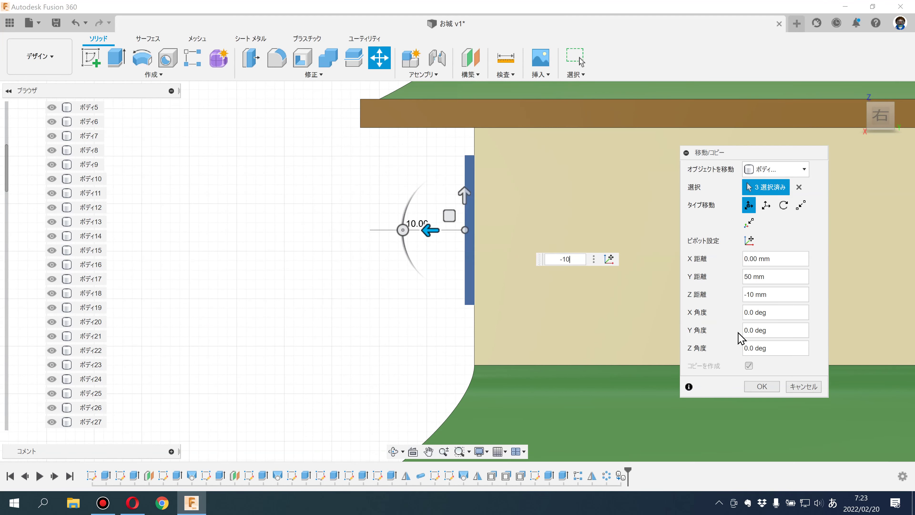
Step: Confirm the window's move into place and orbit around the castle
click(759, 389)
scroll(321, 286, down, 3)
mouse_move(321, 286)
shift+middle_down()
mouse_move(359, 287)
mouse_move(386, 310)
shift+middle_up()
scroll(627, 311, down, 5)
mouse_move(627, 310)
shift+middle_down()
mouse_move(719, 307)
mouse_move(692, 312)
shift+middle_up()
key(Escape)
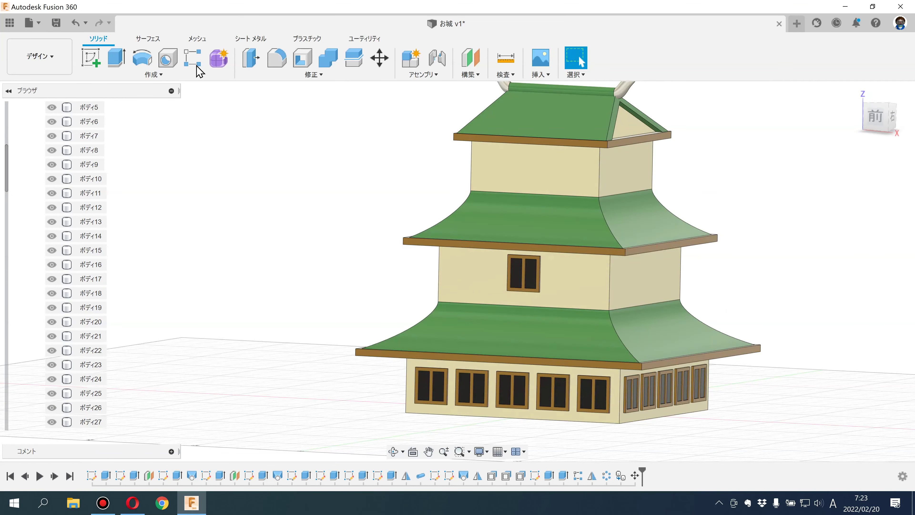
Step: Set the rectangular pattern type to Body and select the window frame and both glass panes
scroll(545, 247, up, 3)
scroll(545, 247, up, 3)
click(768, 169)
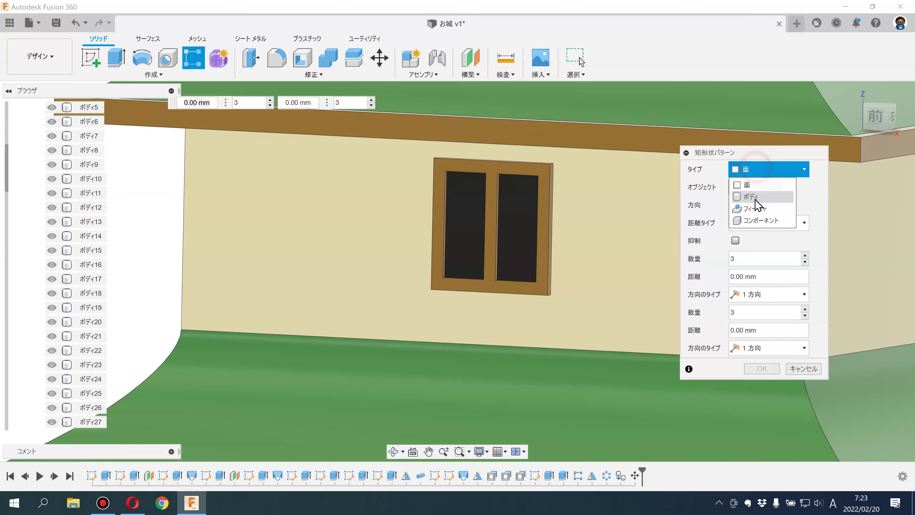
click(750, 197)
click(549, 213)
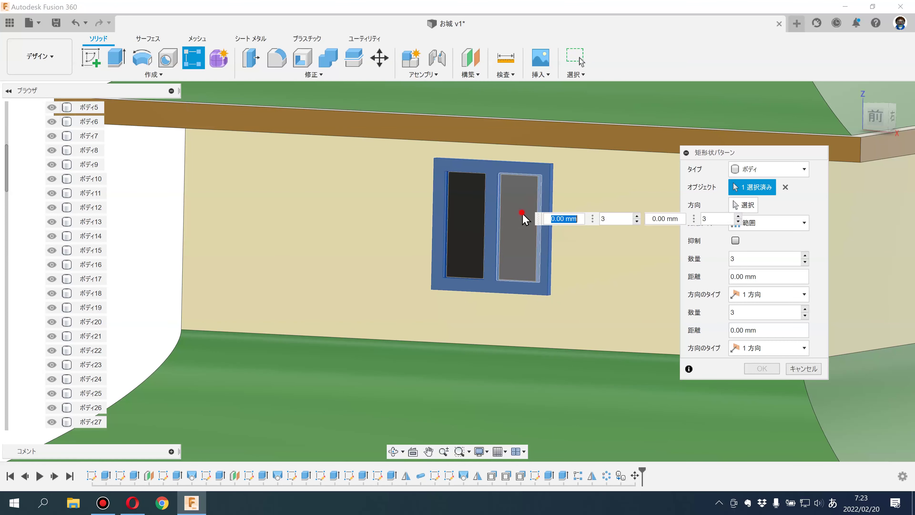
click(472, 223)
scroll(468, 238, down, 2)
scroll(466, 258, down, 3)
Step: Use a horizontal wall edge as the pattern direction and spread the window copies rightward
click(744, 204)
scroll(568, 312, down, 3)
scroll(576, 429, down, 2)
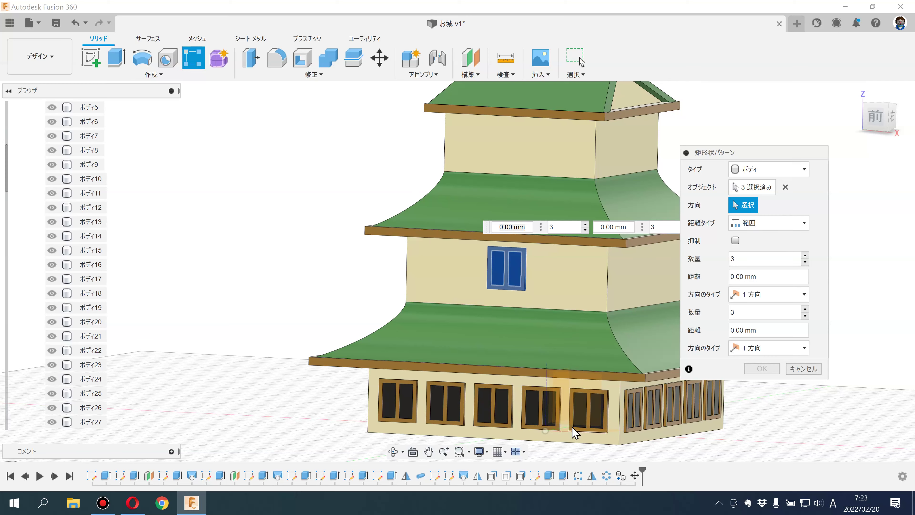
scroll(576, 396, up, 2)
scroll(577, 396, up, 3)
click(604, 308)
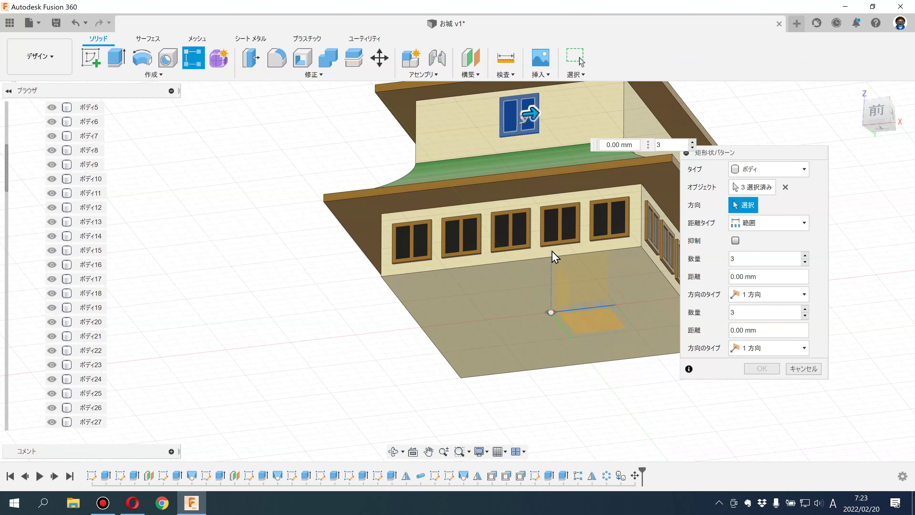
scroll(533, 304, down, 2)
shift+middle_drag(532, 304, 528, 211)
scroll(526, 202, up, 2)
scroll(482, 303, up, 2)
scroll(468, 284, up, 2)
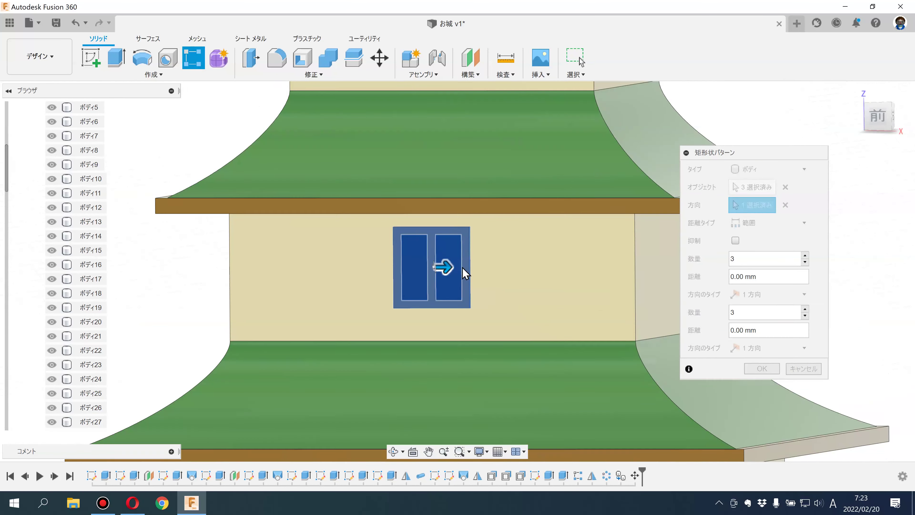
drag(446, 267, 607, 281)
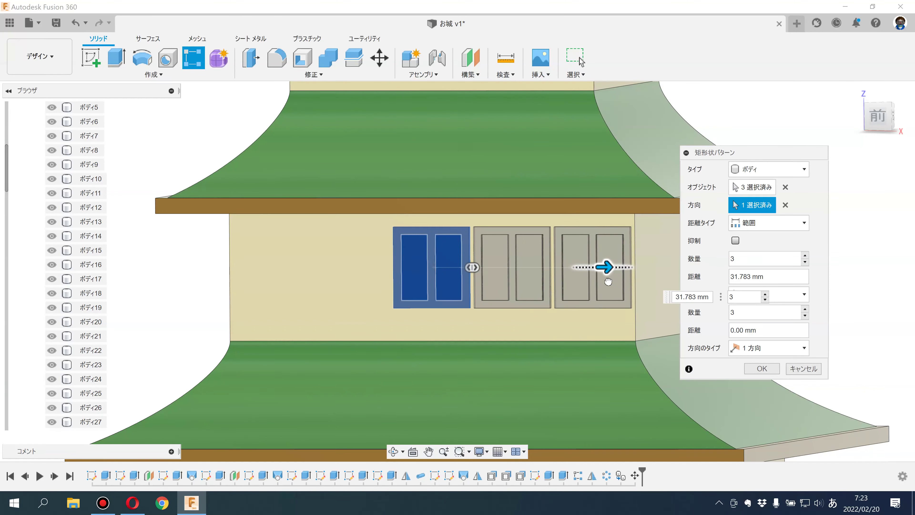
Step: Set the three-window spacing to 30 mm in front view and apply the pattern
click(878, 116)
mouse_move(422, 307)
middle_down()
mouse_move(465, 298)
mouse_move(417, 308)
middle_up()
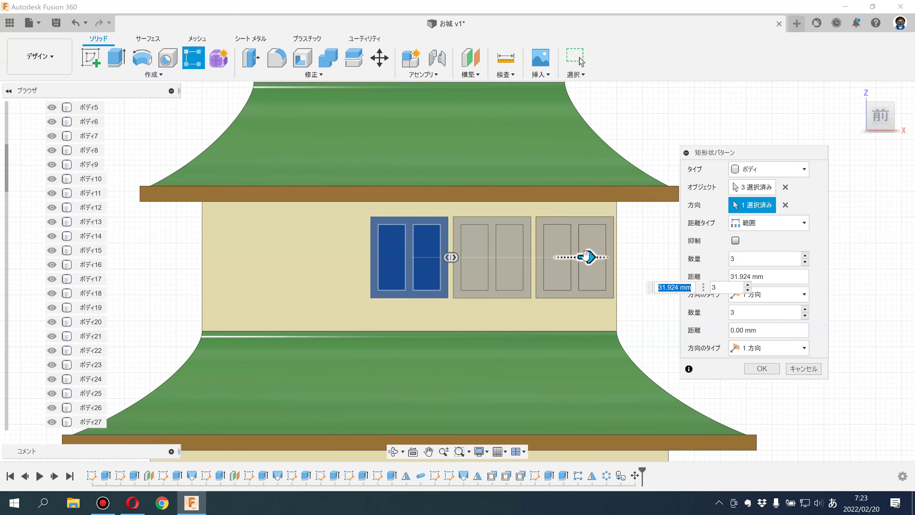
drag(583, 257, 582, 256)
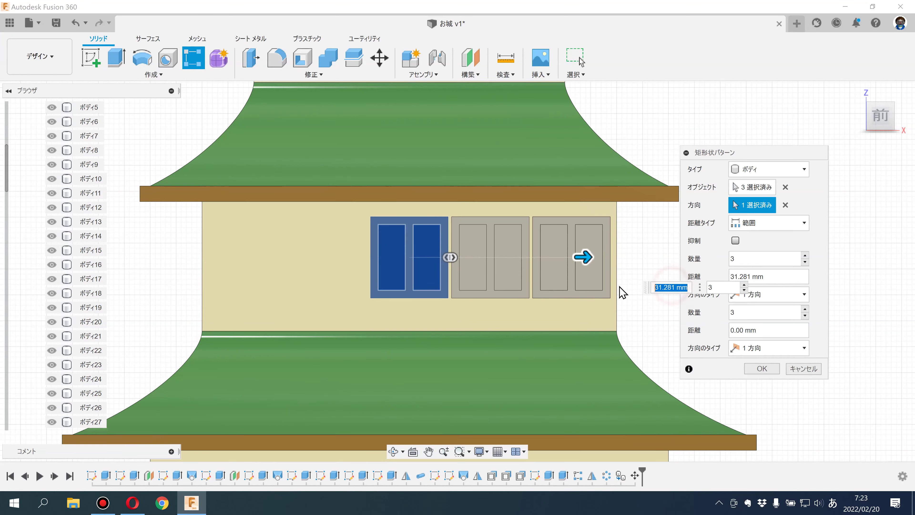
key(Return)
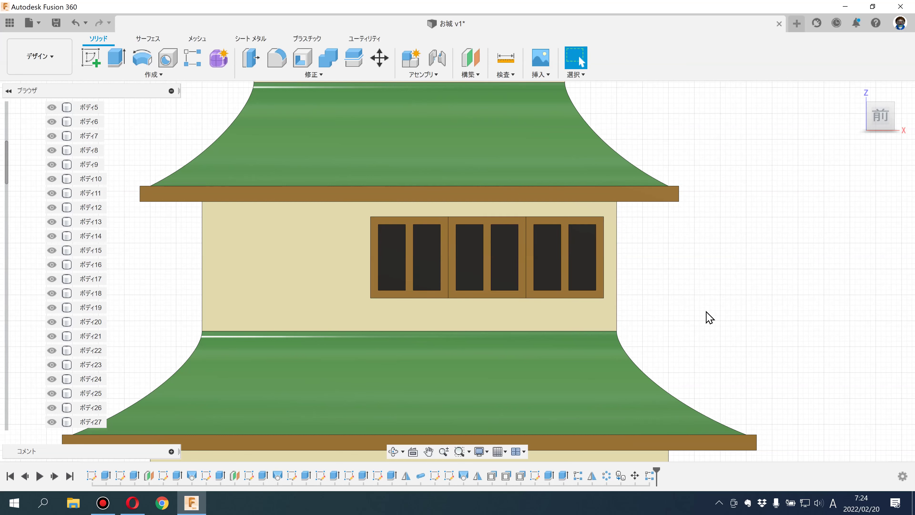
scroll(707, 317, down, 3)
Step: Change the window outline sketch's 15 mm width dimension to 12 mm
middle_drag(435, 347, 434, 317)
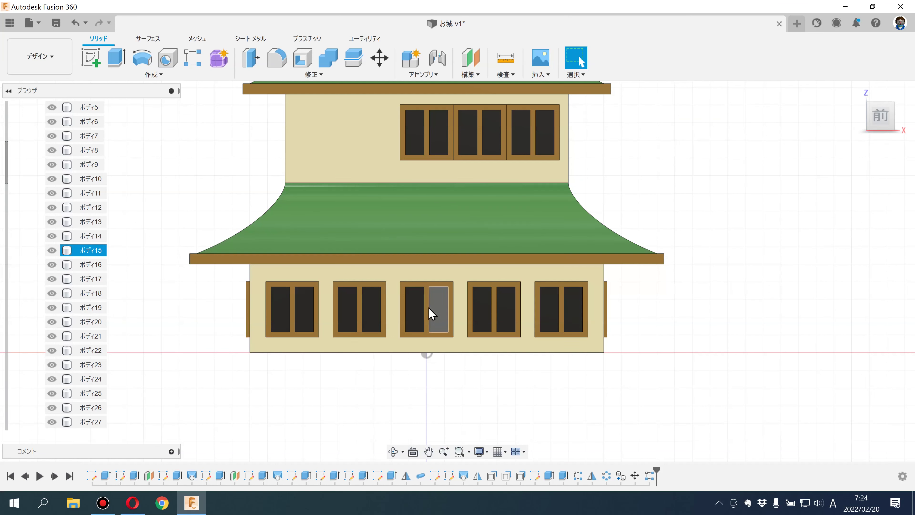
scroll(426, 306, up, 3)
scroll(426, 310, up, 2)
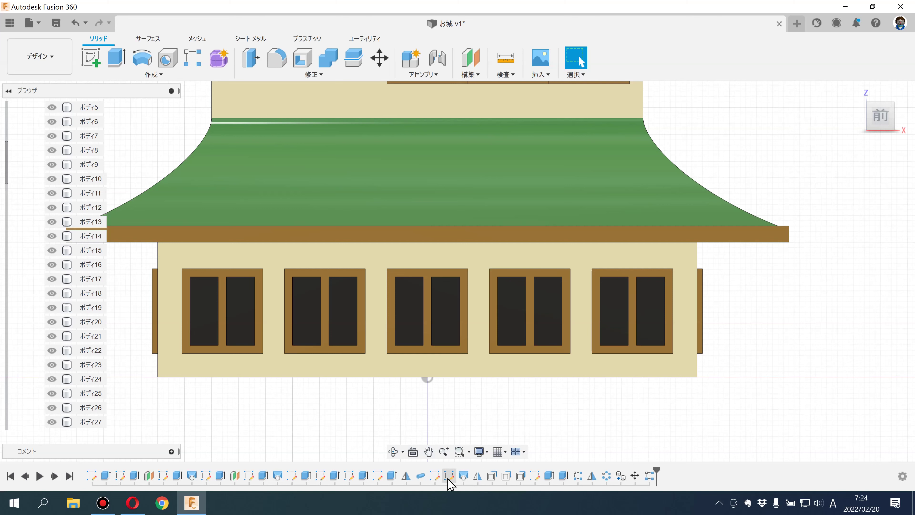
double_click(434, 477)
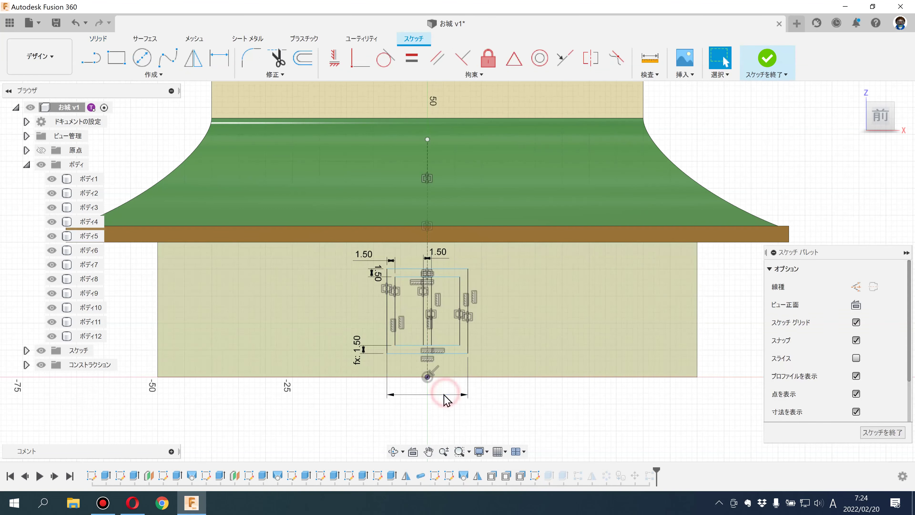
double_click(442, 392)
text(13)
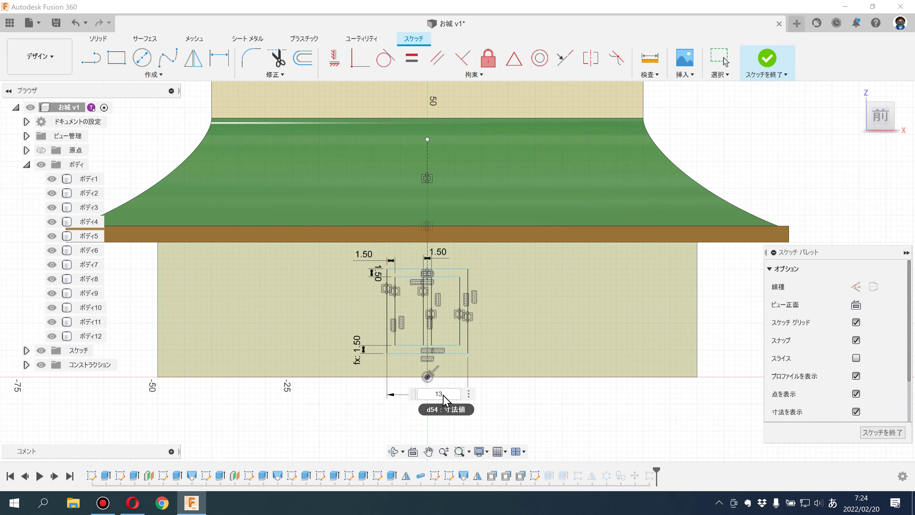
key(Return)
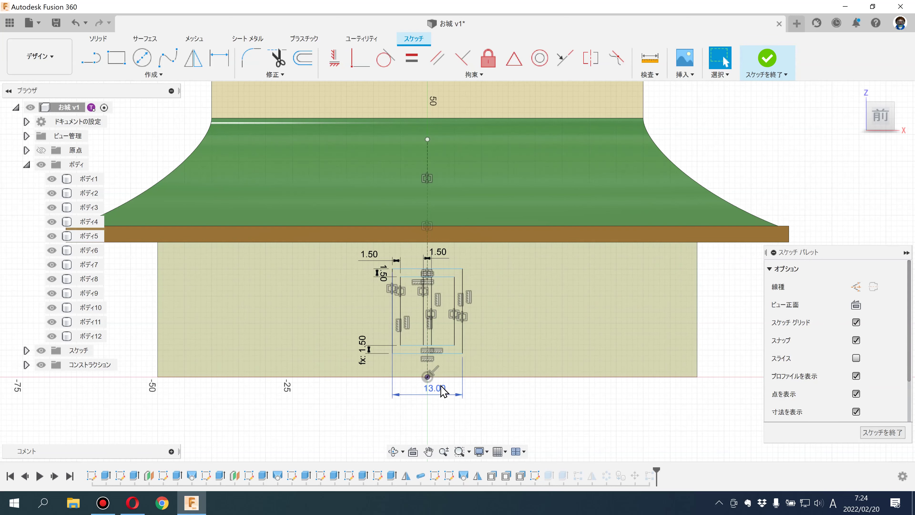
double_click(442, 391)
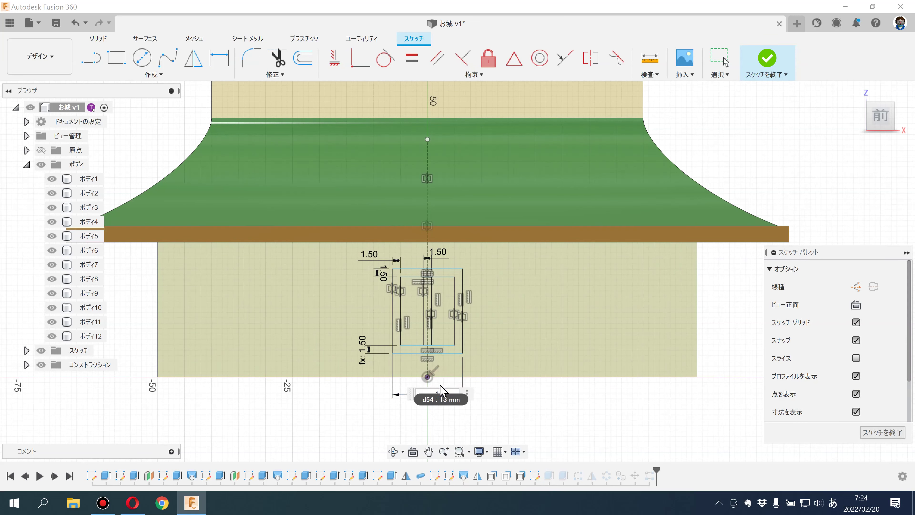
text(12)
key(Return)
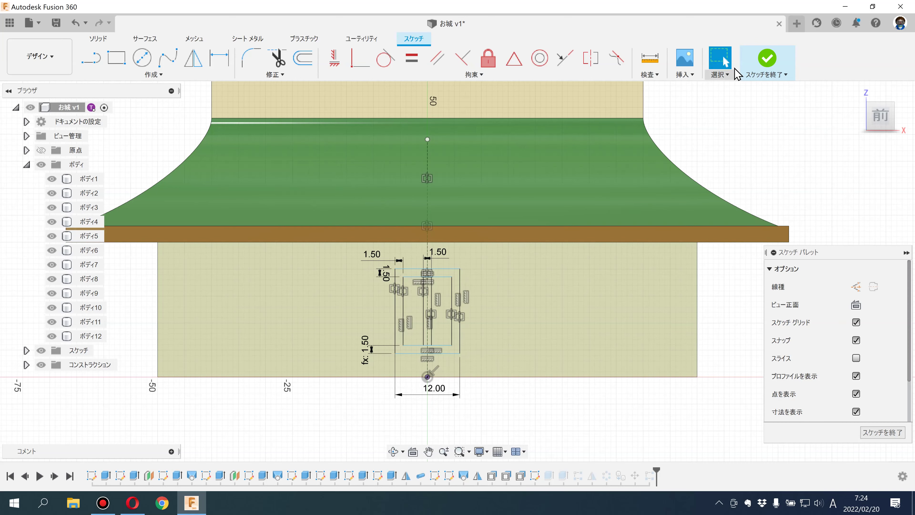
click(767, 58)
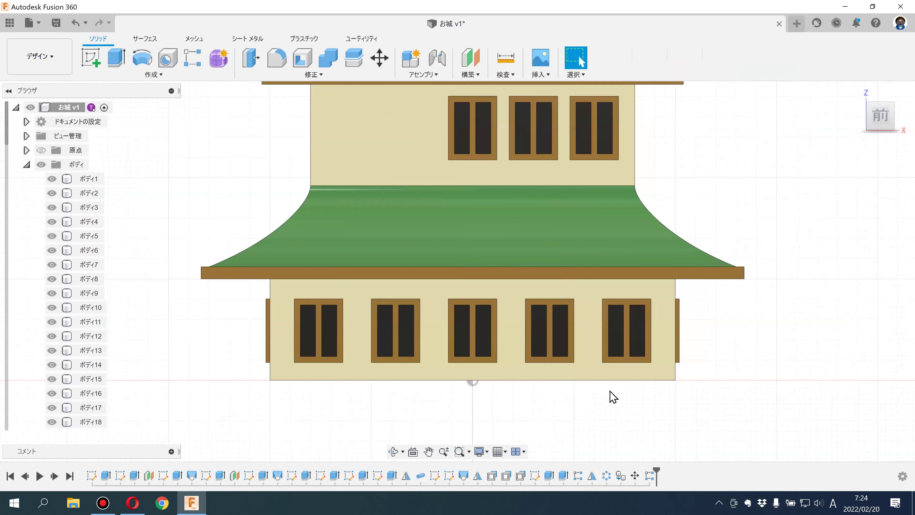
Step: Edit the earlier Move feature to lower the middle-tier windows slightly on the wall
middle_drag(615, 417, 608, 457)
middle_drag(729, 248, 714, 324)
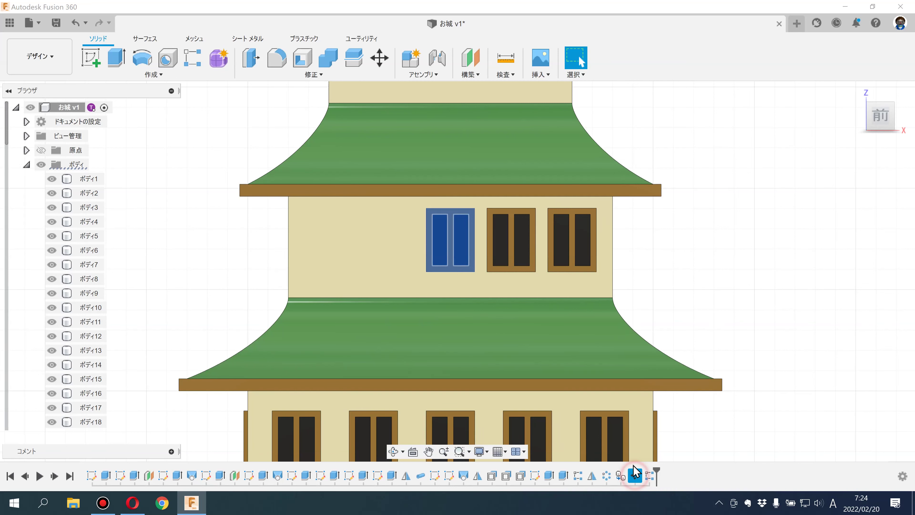
double_click(635, 476)
drag(430, 237, 428, 240)
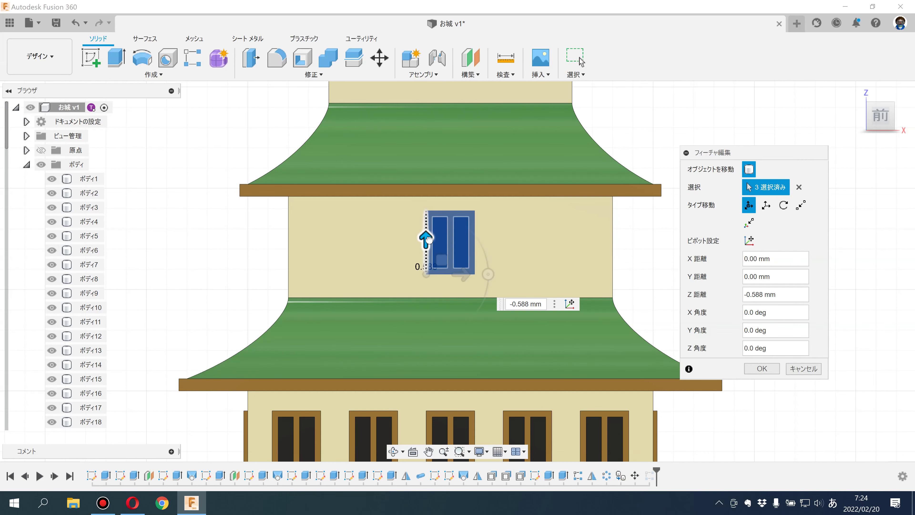
click(763, 370)
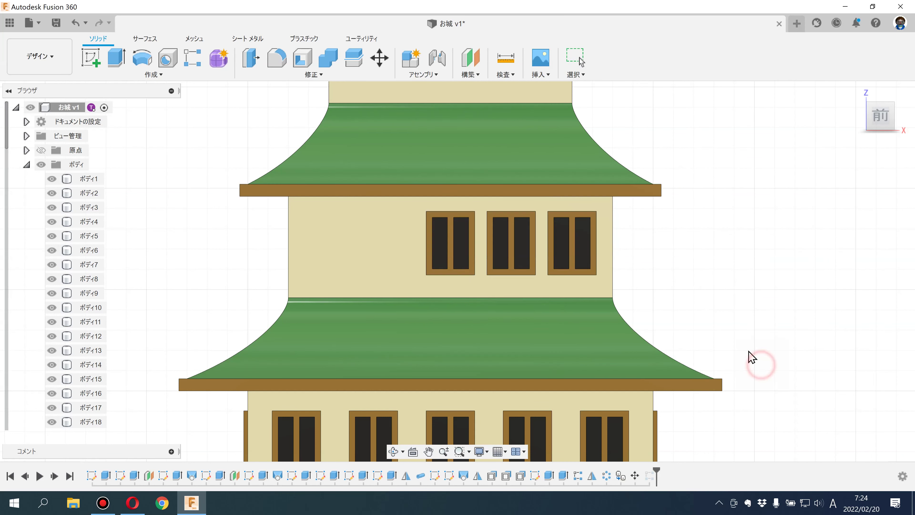
scroll(756, 356, down, 5)
mouse_move(752, 351)
shift+middle_down()
mouse_move(698, 321)
mouse_move(704, 327)
mouse_move(703, 310)
mouse_move(695, 320)
shift+middle_up()
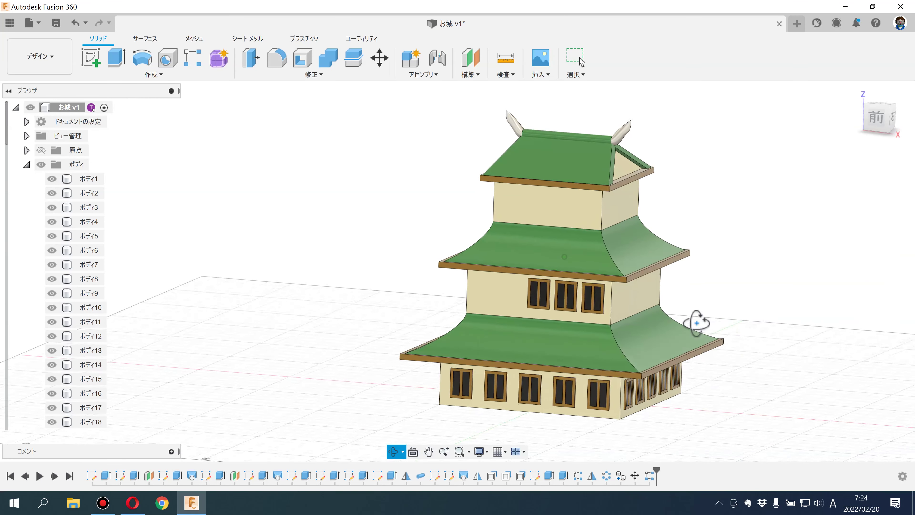
Step: Select the two new middle-tier window bodies (76–81) in the browser for mirroring
scroll(110, 385, down, 5)
scroll(105, 396, down, 3)
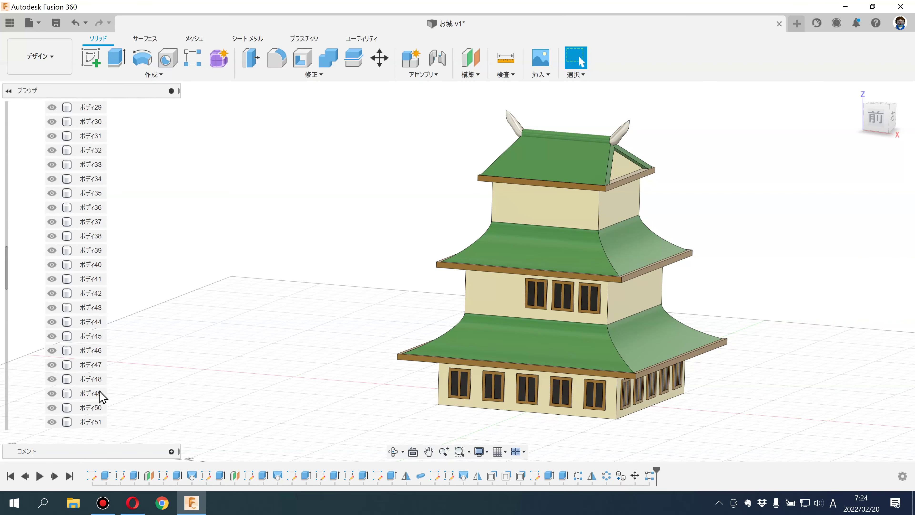
scroll(102, 394, down, 4)
drag(97, 394, 93, 309)
scroll(366, 398, up, 5)
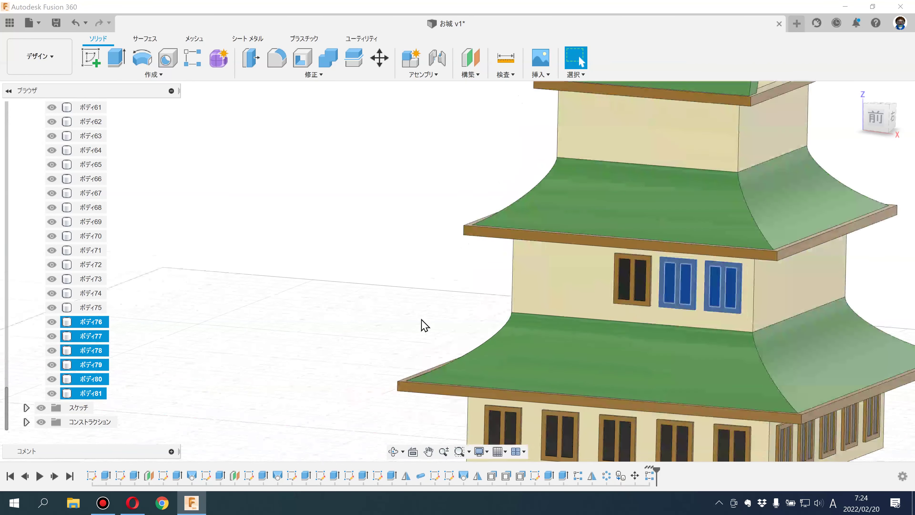
shift+middle_drag(283, 317, 264, 322)
click(161, 73)
click(120, 328)
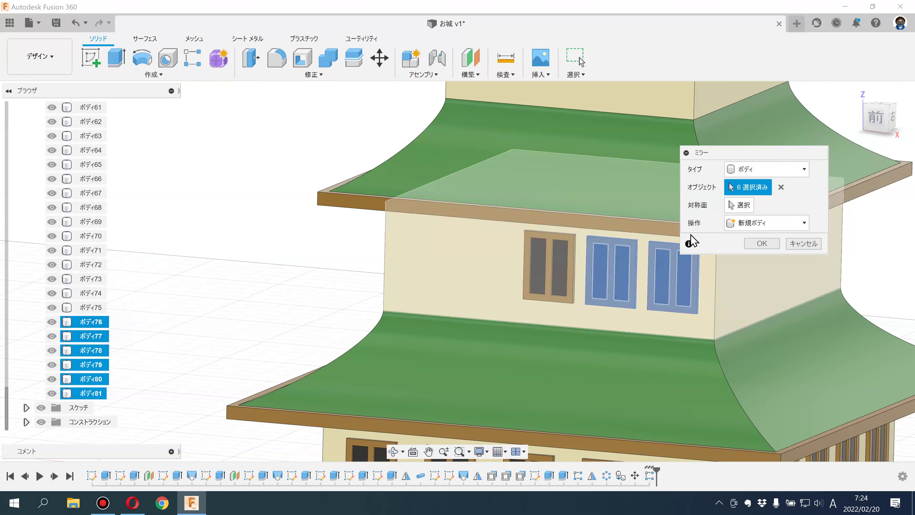
Step: Mirror the window bodies across the castle's centre plane
click(740, 206)
scroll(446, 268, down, 5)
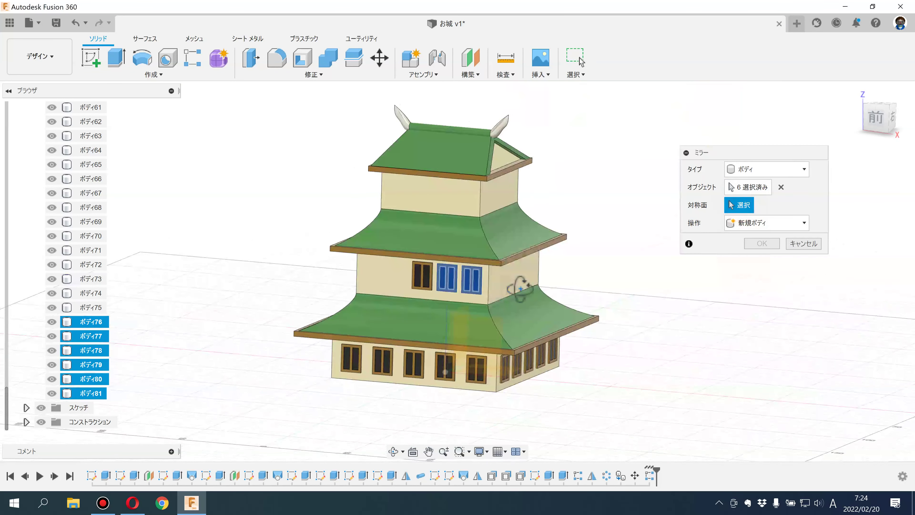
shift+middle_drag(446, 268, 515, 296)
scroll(581, 282, down, 3)
click(575, 277)
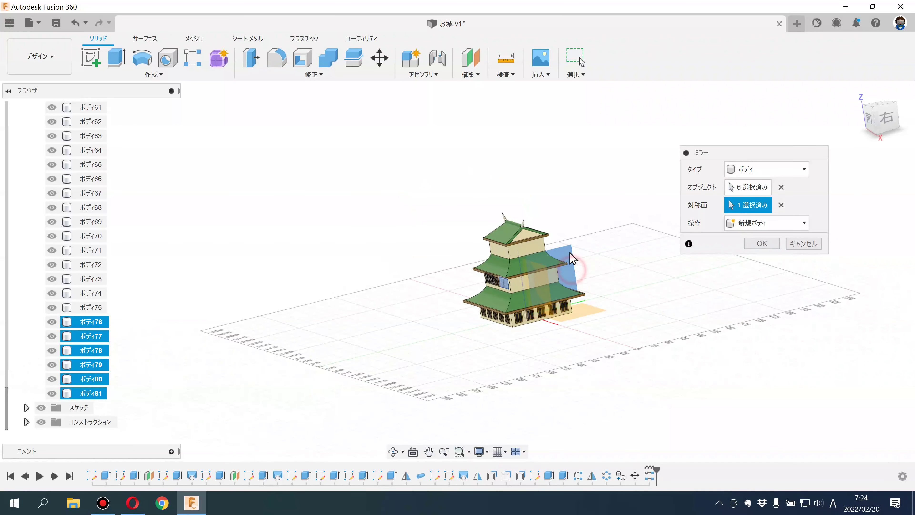
scroll(573, 267, up, 5)
shift+middle_drag(466, 262, 501, 265)
click(758, 243)
scroll(133, 414, up, 3)
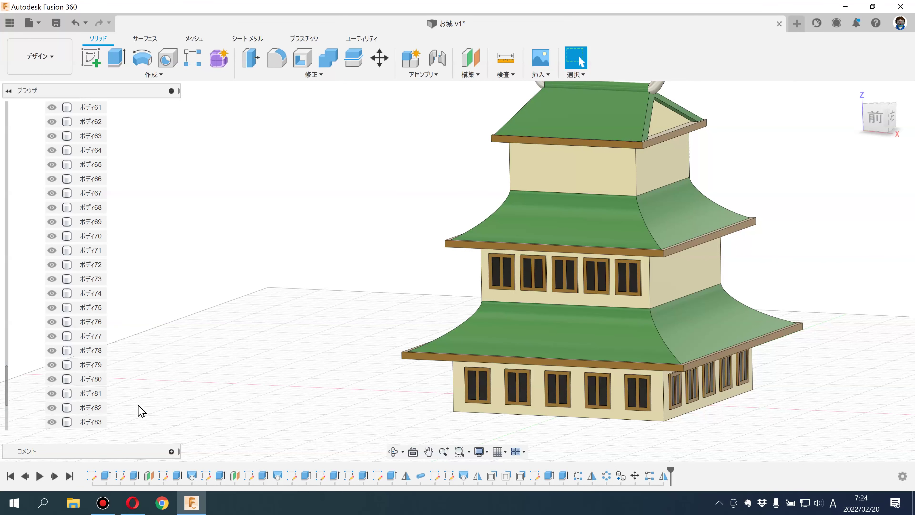
Step: Select the 15 middle-tier window bodies, ボディ73 through the newest, for a circular pattern
scroll(94, 413, down, 1)
click(94, 393)
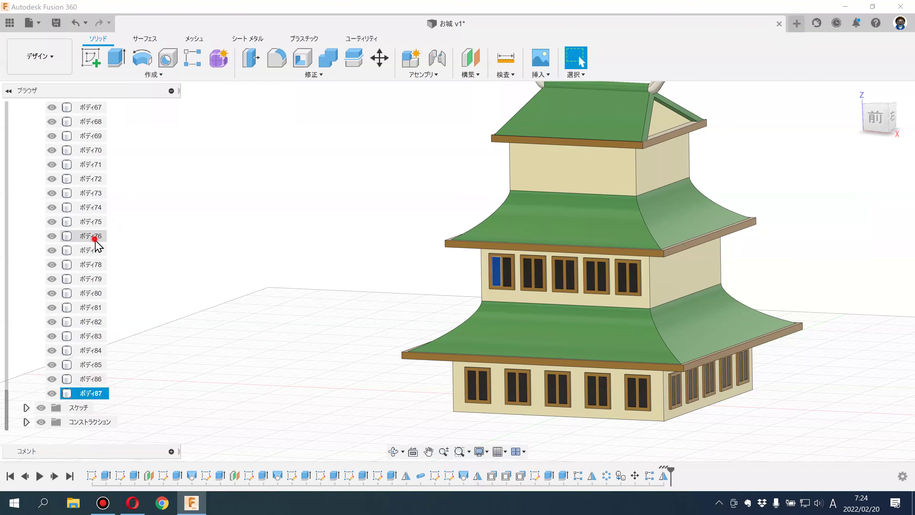
shift+click(95, 236)
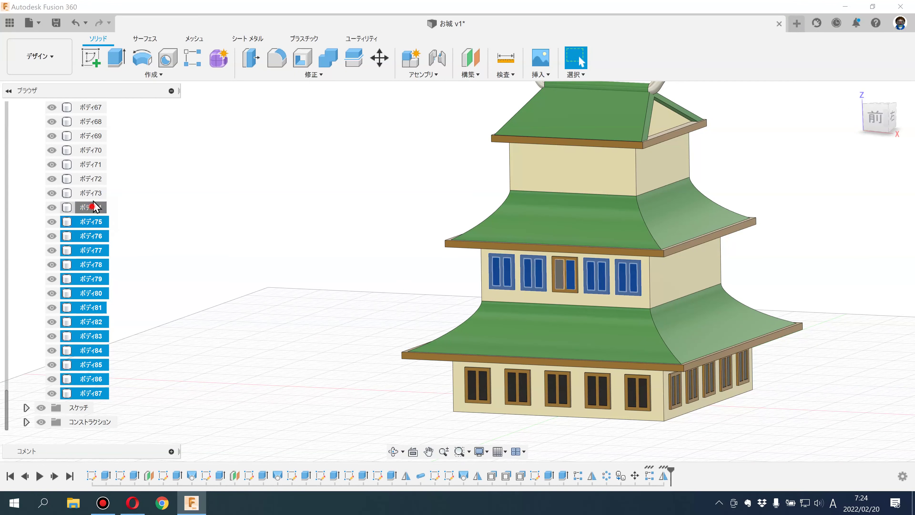
drag(97, 226, 92, 194)
click(153, 74)
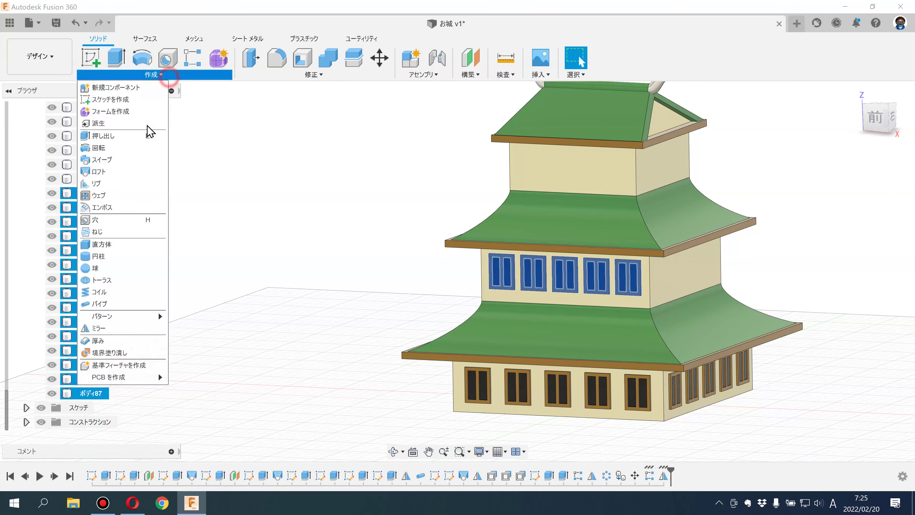
mouse_move(102, 316)
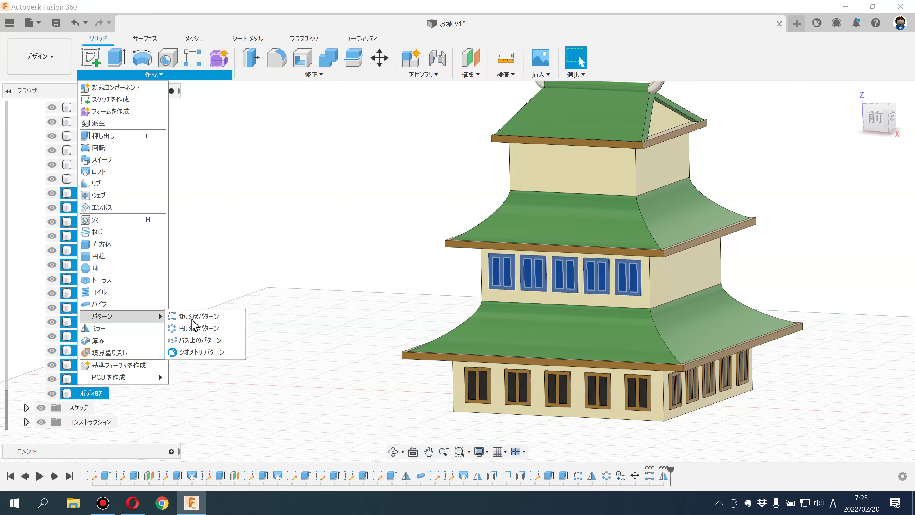
click(200, 331)
Step: Pattern the windows 4 times around the castle's vertical axis
click(740, 206)
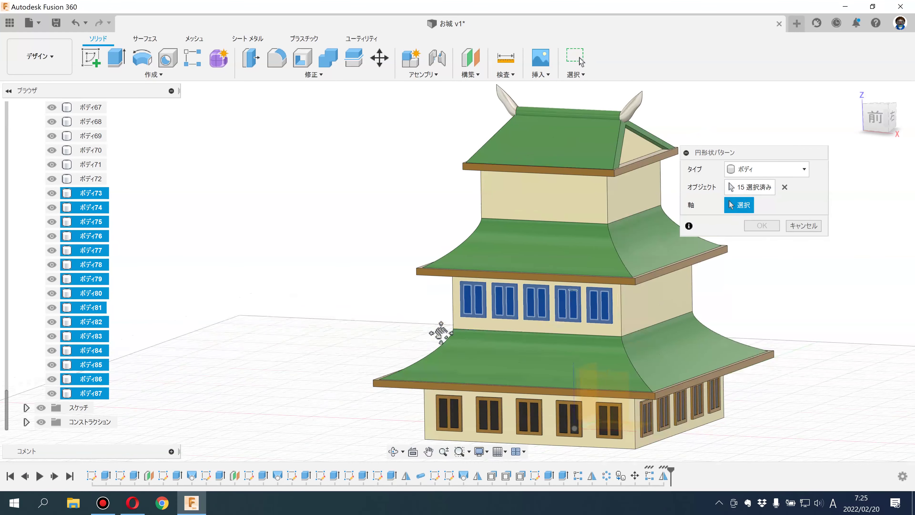
scroll(466, 318, down, 5)
scroll(466, 318, down, 3)
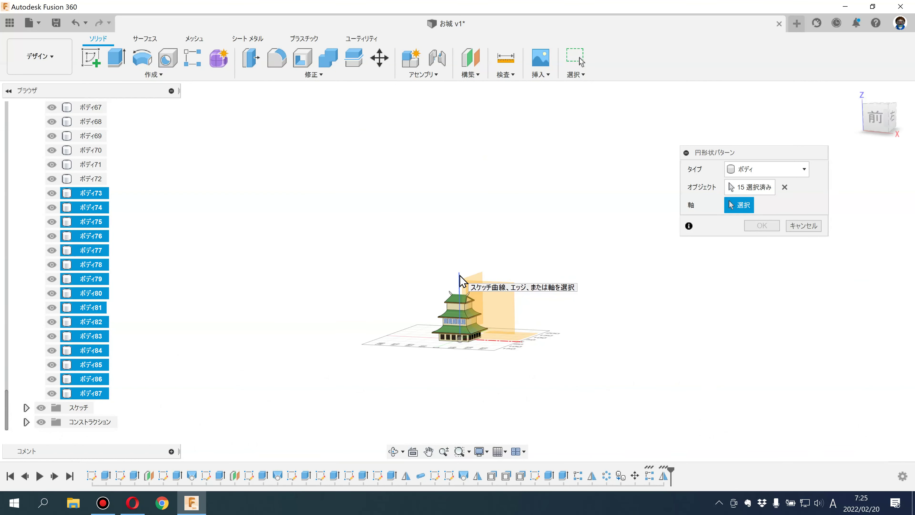
click(460, 276)
scroll(435, 317, up, 3)
scroll(398, 261, up, 2)
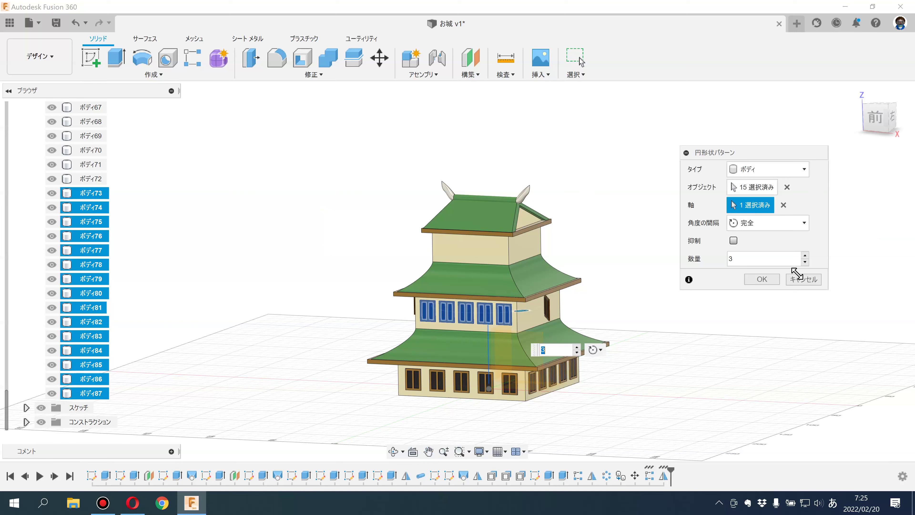
click(805, 255)
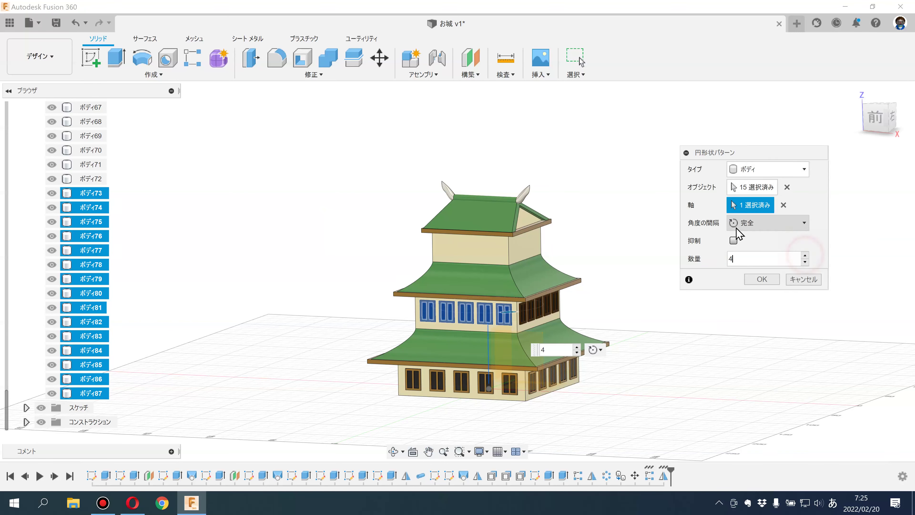
click(761, 280)
shift+middle_drag(635, 313, 450, 326)
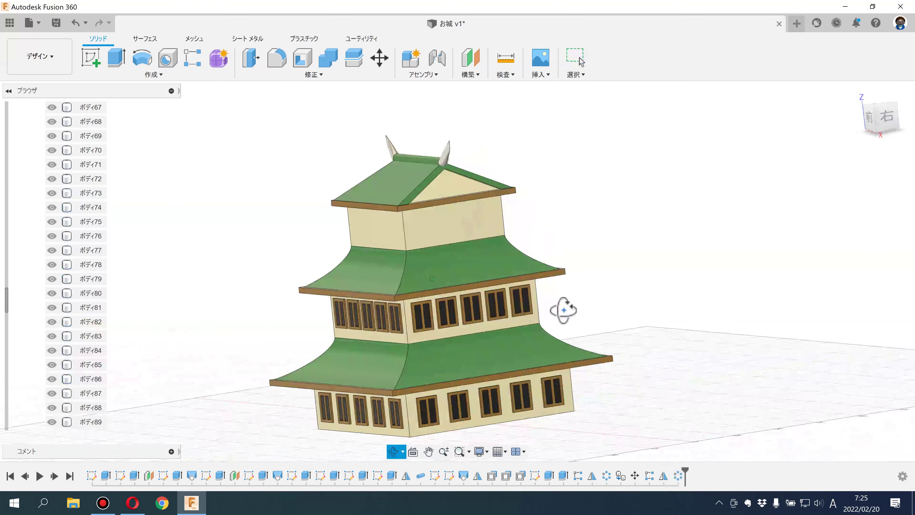
mouse_move(644, 322)
shift+middle_down()
mouse_move(622, 319)
mouse_move(759, 310)
mouse_move(693, 328)
mouse_move(749, 298)
mouse_move(740, 289)
mouse_move(729, 302)
mouse_move(757, 297)
shift+middle_up()
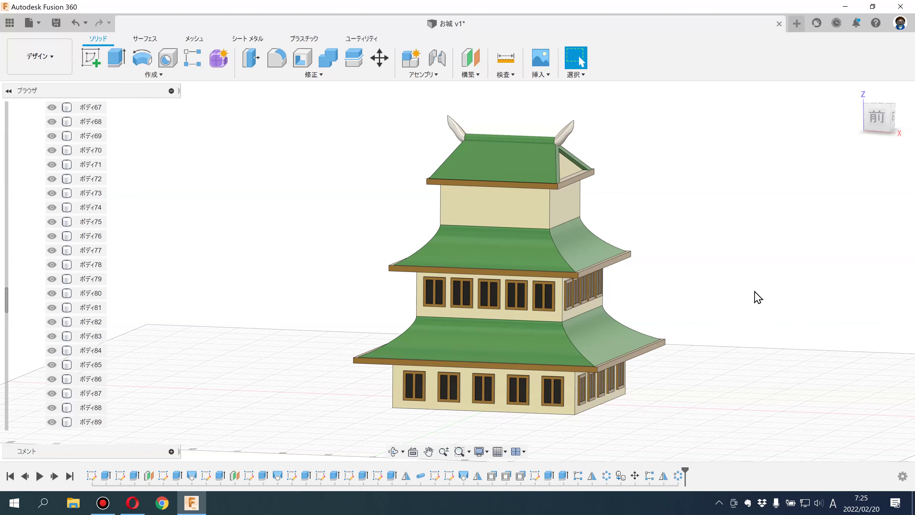
Step: View the castle from the front, then orbit to an angled 3D view
scroll(648, 320, up, 2)
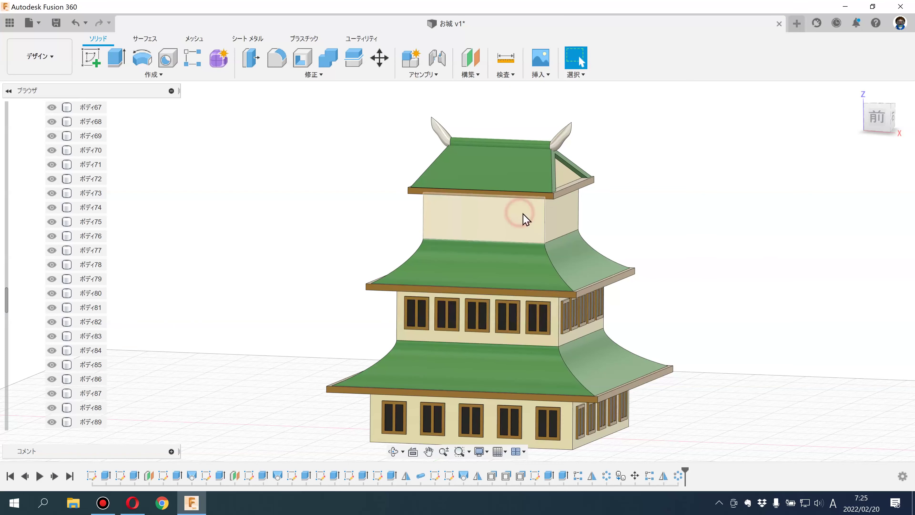
click(875, 124)
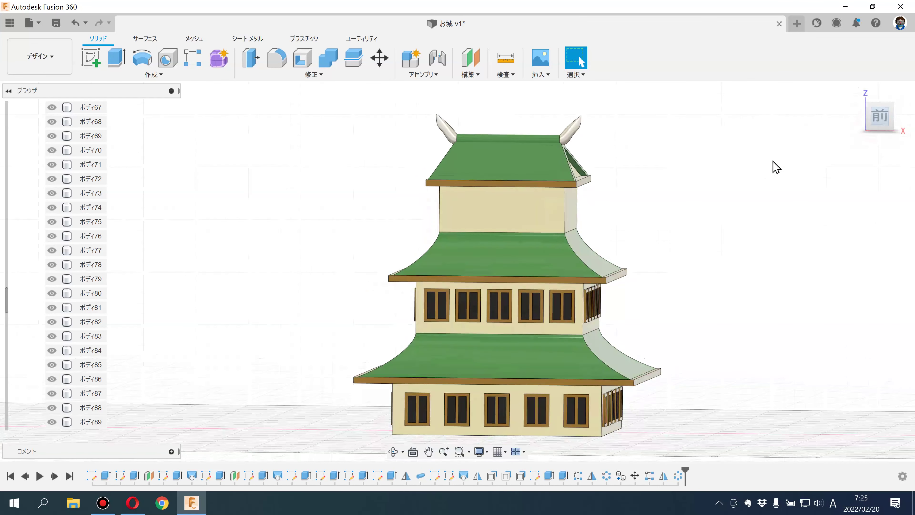
scroll(688, 231, up, 2)
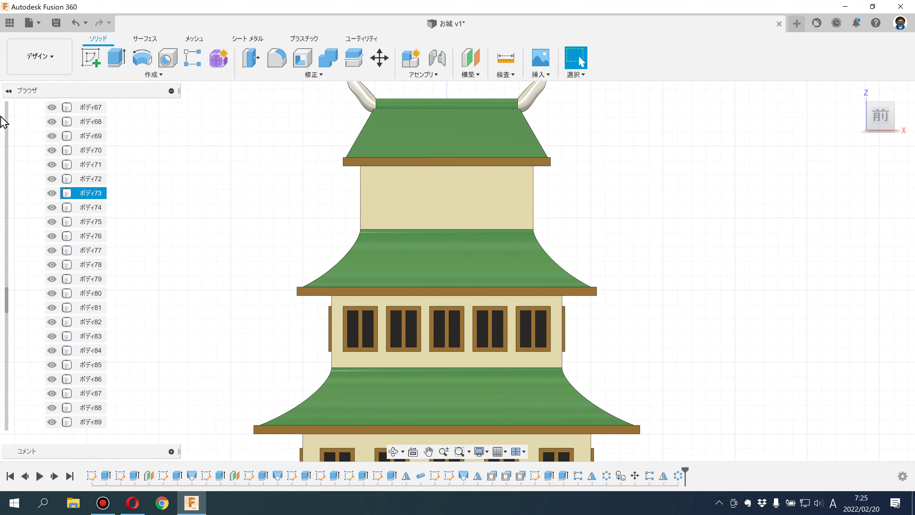
middle_drag(177, 227, 205, 166)
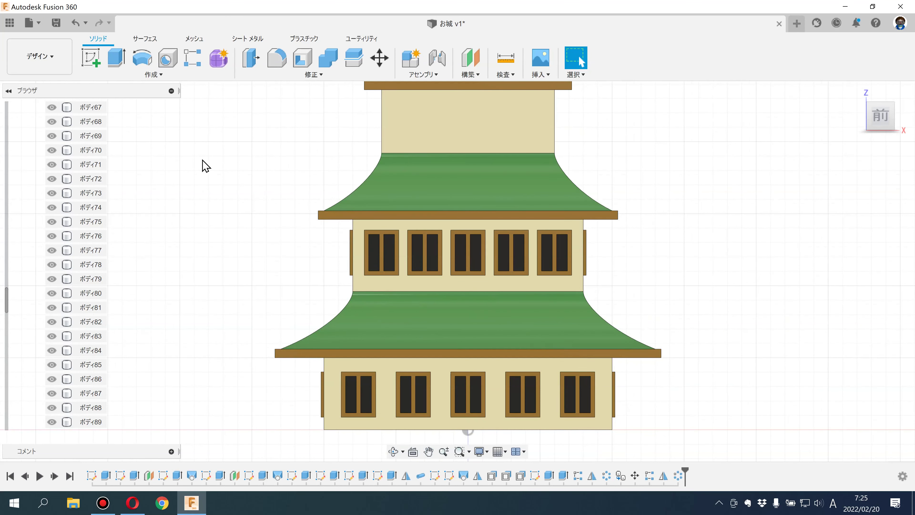
scroll(206, 166, down, 2)
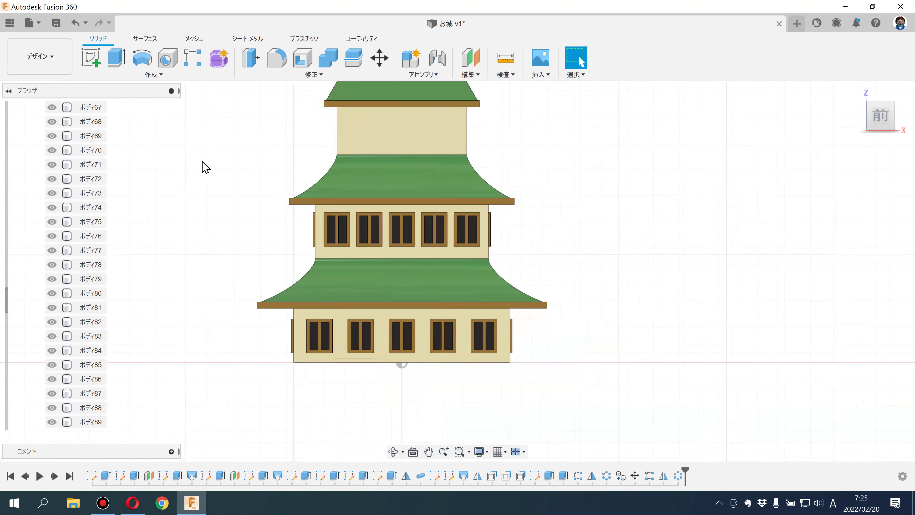
shift+middle_drag(574, 270, 576, 287)
drag(576, 286, 577, 292)
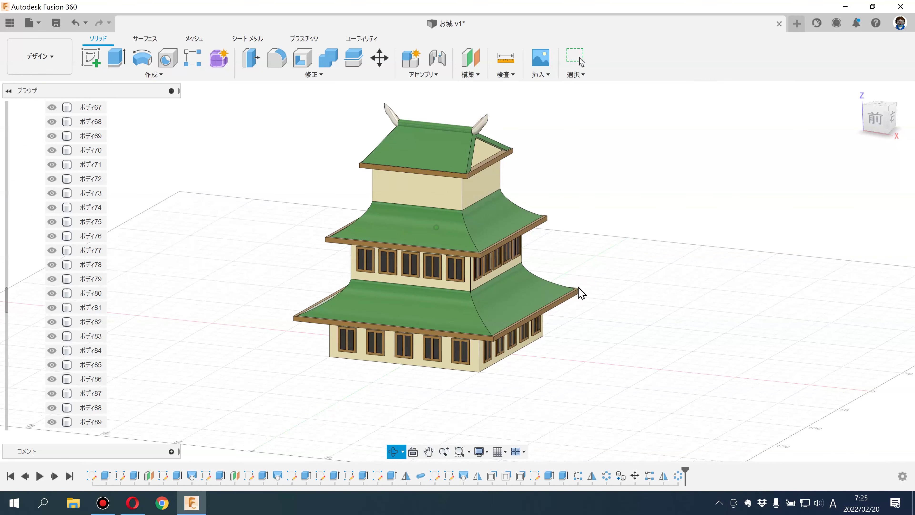
key(Escape)
Step: Preview the castle in the Render workspace, then return to Design
click(66, 70)
click(63, 126)
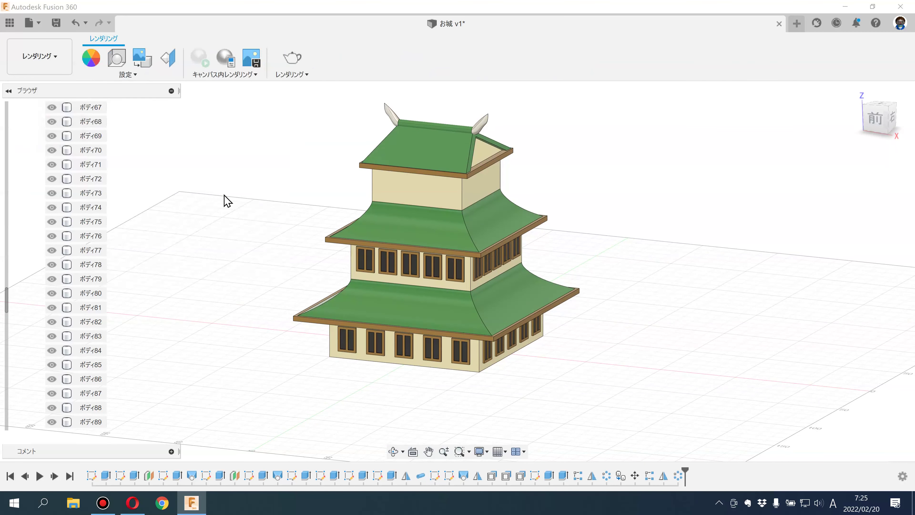
mouse_move(276, 197)
mouse_down()
mouse_move(127, 198)
mouse_move(279, 203)
mouse_up()
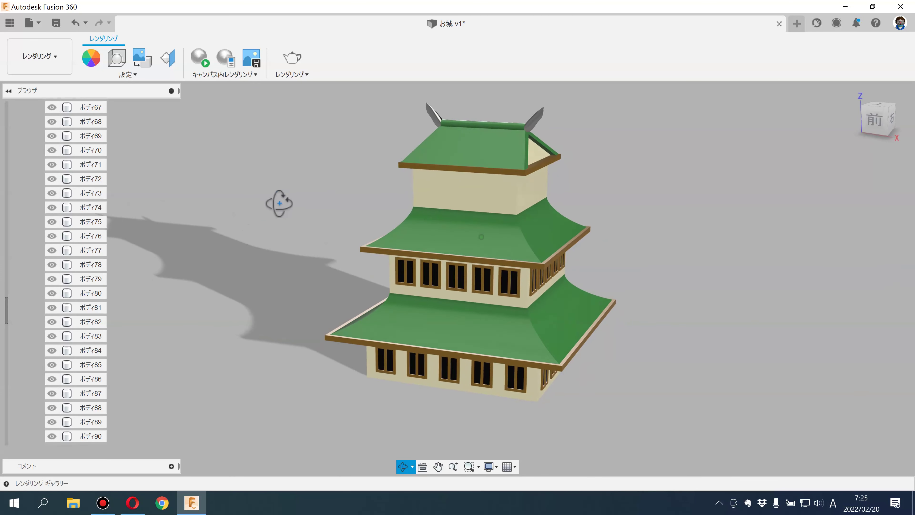
click(35, 67)
click(35, 87)
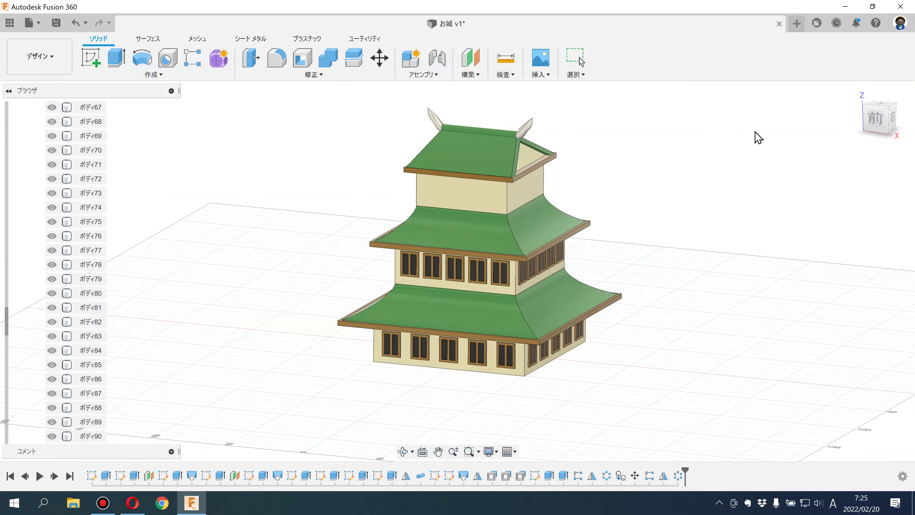
Step: Show the castle in a straight front view, zoomed and shifted right
click(872, 117)
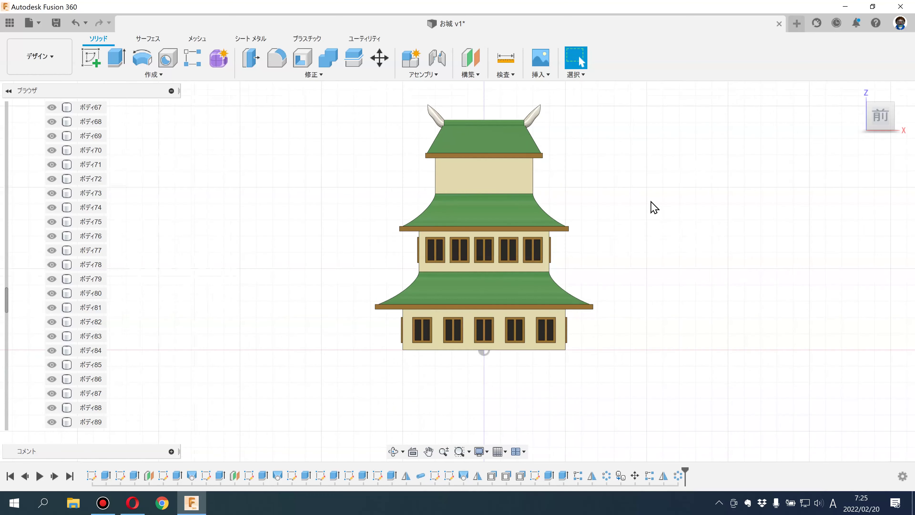
scroll(653, 206, up, 2)
scroll(652, 205, up, 2)
middle_drag(616, 204, 672, 217)
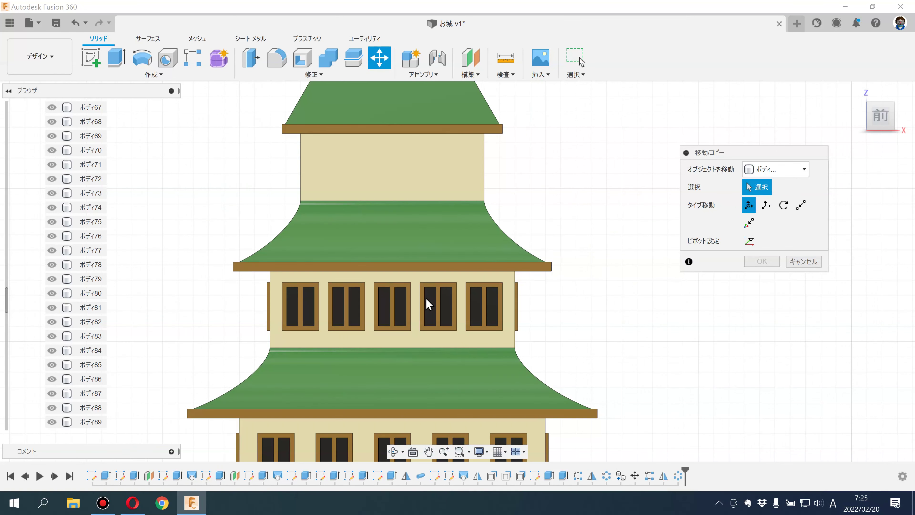
Step: Select the middle front window's frame and panes and raise a copy toward the top storey
scroll(426, 303, up, 5)
click(402, 299)
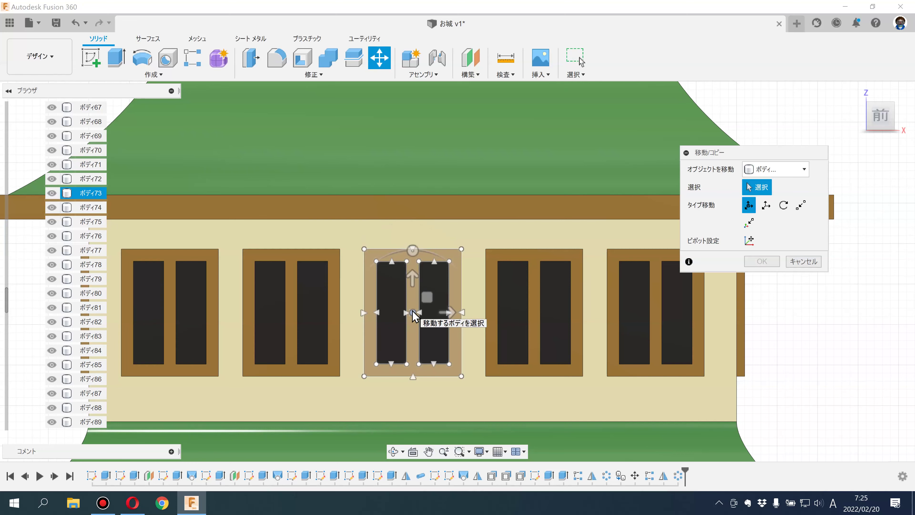
click(398, 309)
click(429, 332)
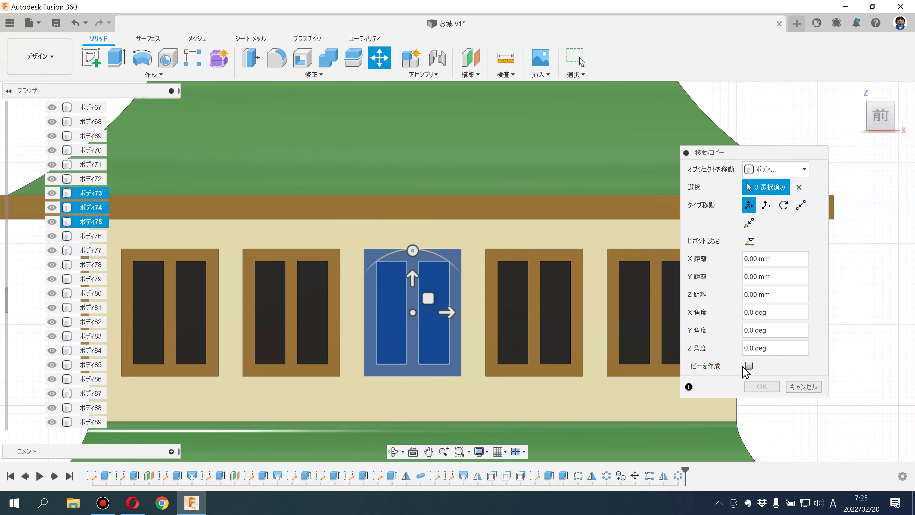
scroll(504, 335, down, 2)
scroll(469, 327, down, 2)
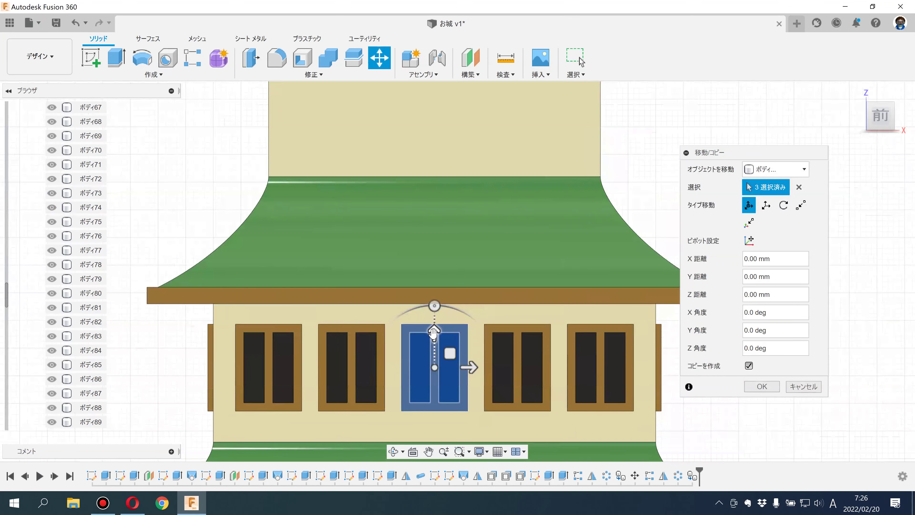
scroll(435, 324, down, 2)
drag(434, 322, 433, 139)
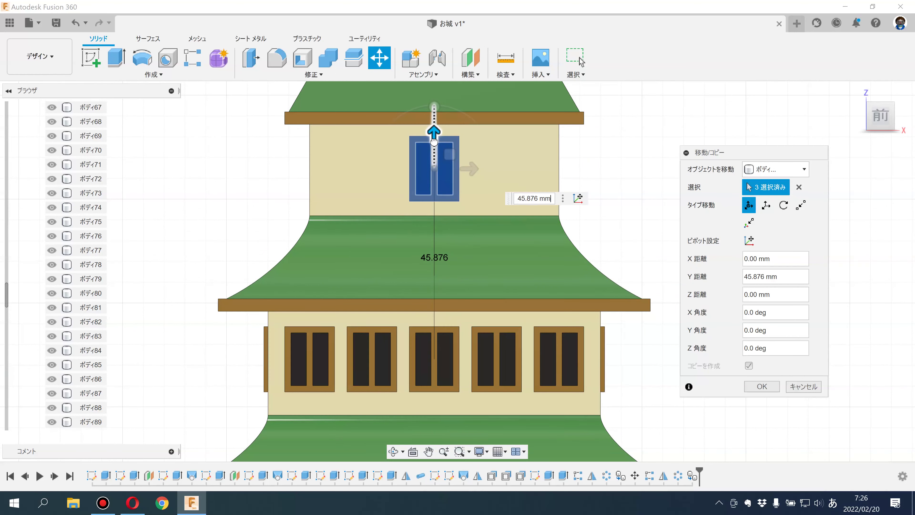
Step: Place the window copy on the top-storey front wall with a -10 mm Z offset
text(50)
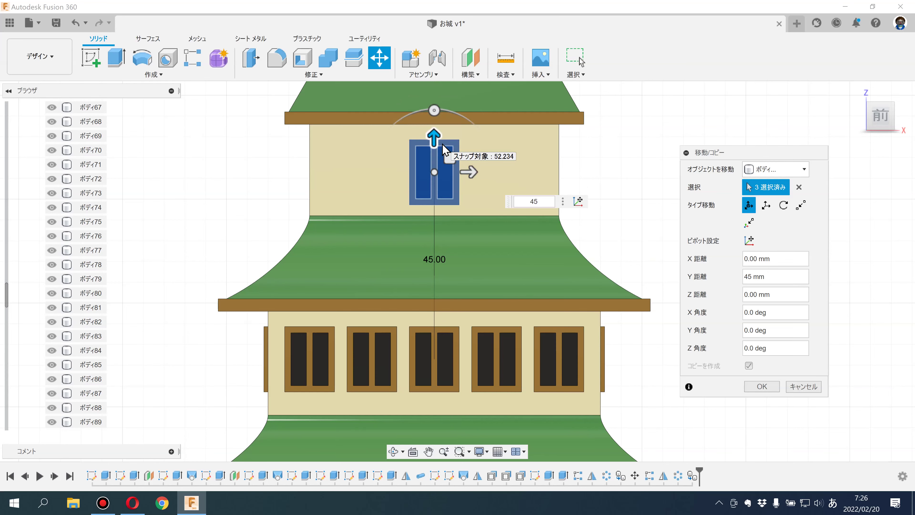
drag(436, 135, 435, 131)
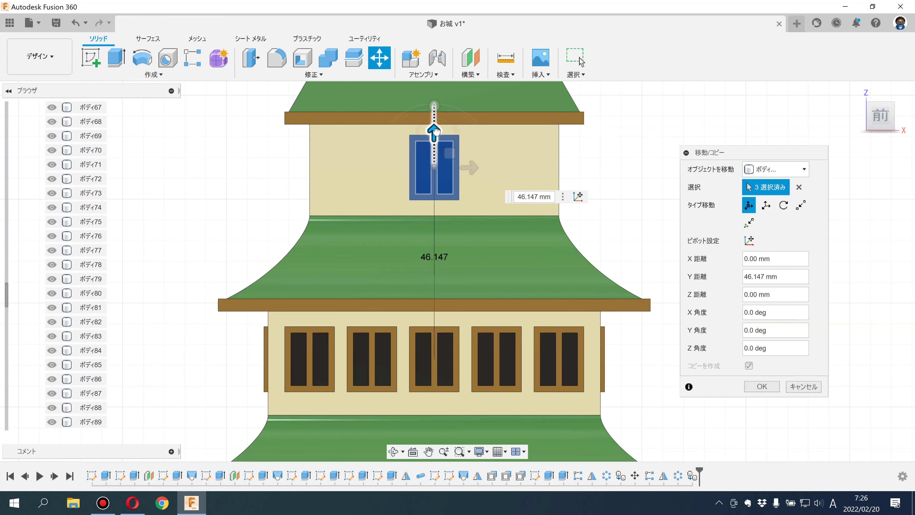
shift+middle_drag(455, 213, 355, 214)
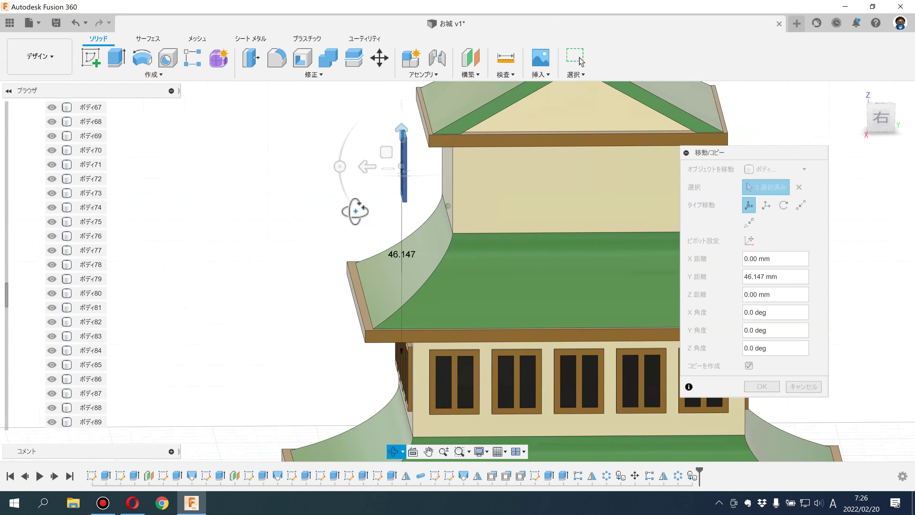
click(878, 116)
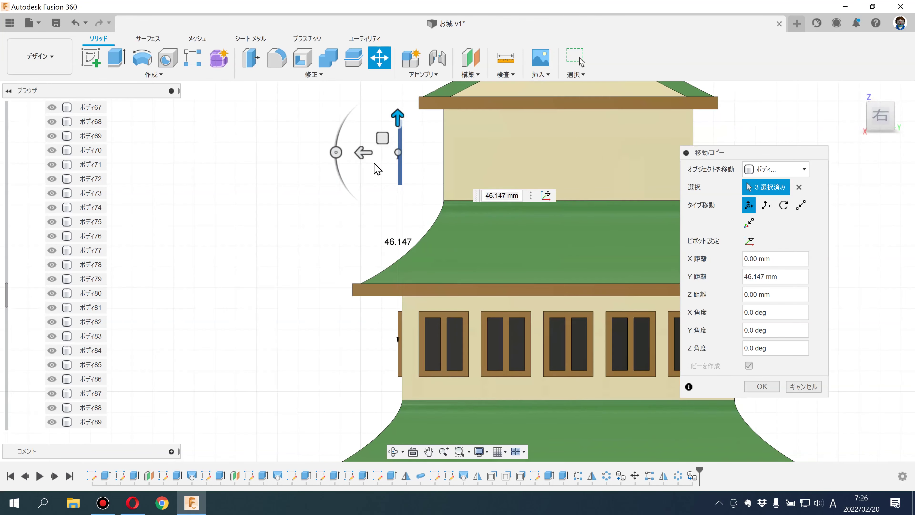
drag(348, 191, 395, 194)
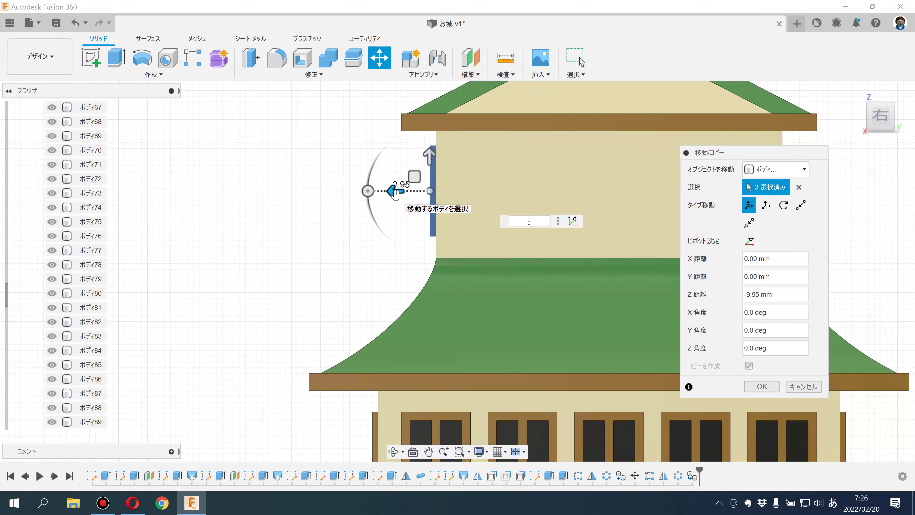
text(-10)
key(Return)
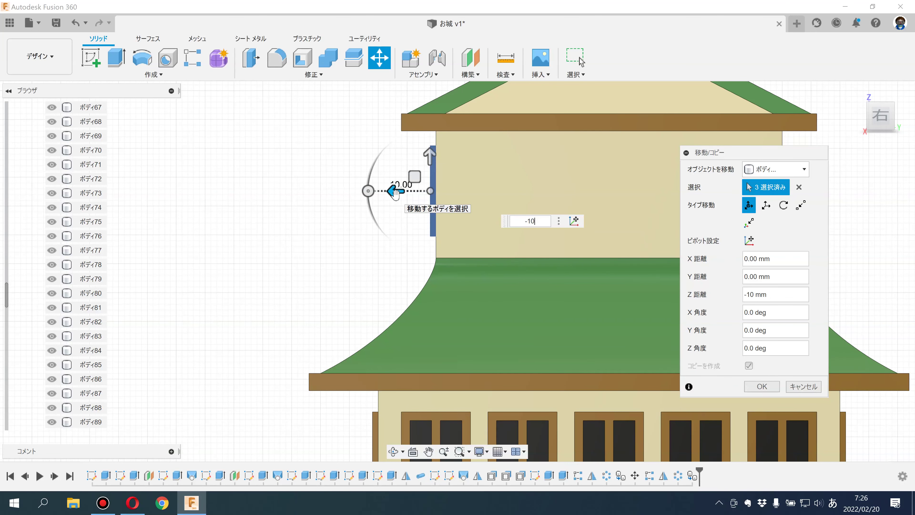
key(Return)
scroll(396, 200, down, 3)
mouse_move(404, 212)
shift+middle_down()
mouse_move(439, 214)
mouse_move(360, 162)
shift+middle_up()
key(Escape)
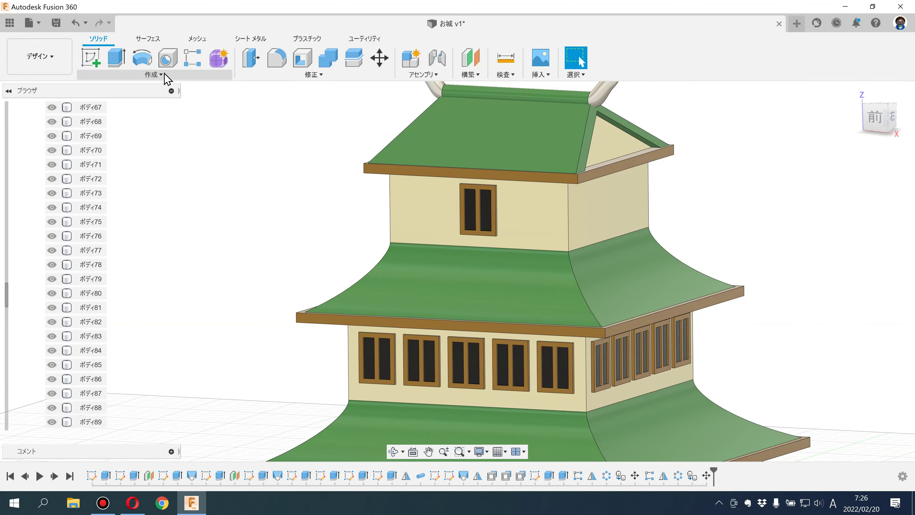
Step: Drop a rectangular pattern and select the top-storey window's frame and panes for copying
click(193, 58)
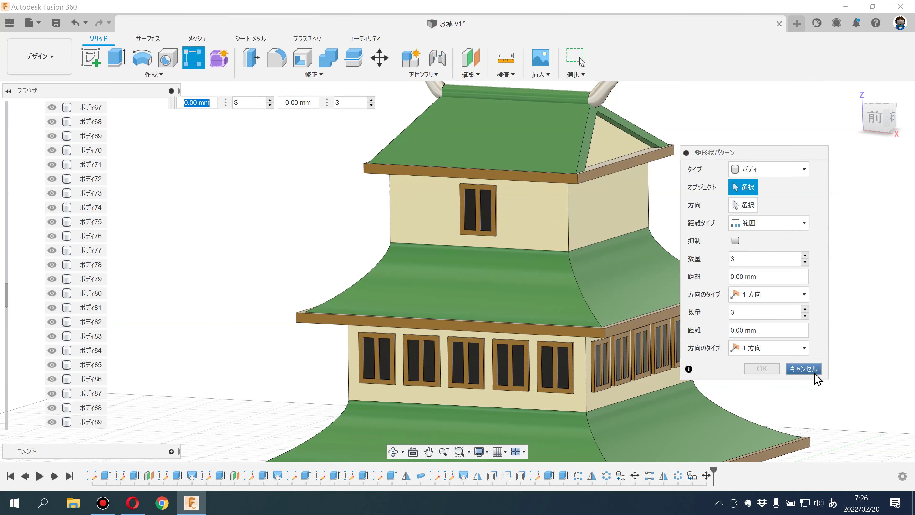
click(815, 378)
click(380, 58)
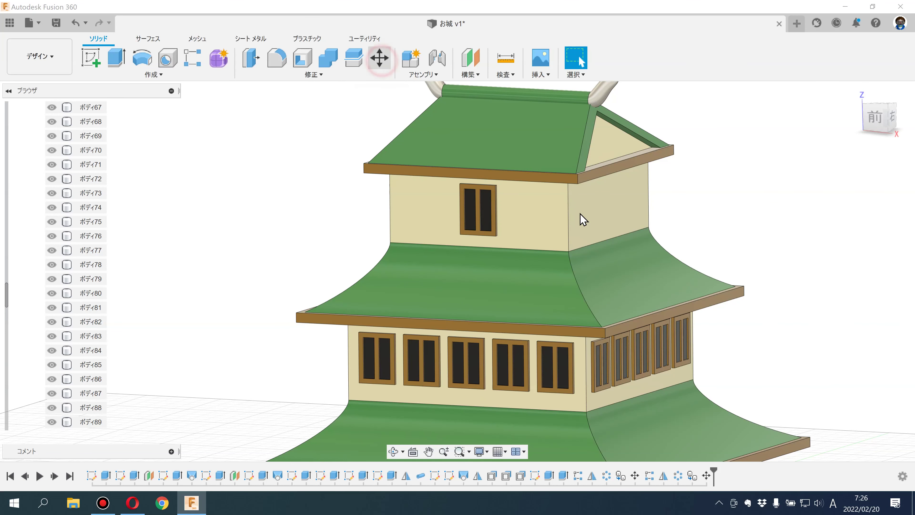
scroll(612, 220, up, 3)
scroll(612, 220, up, 3)
click(357, 200)
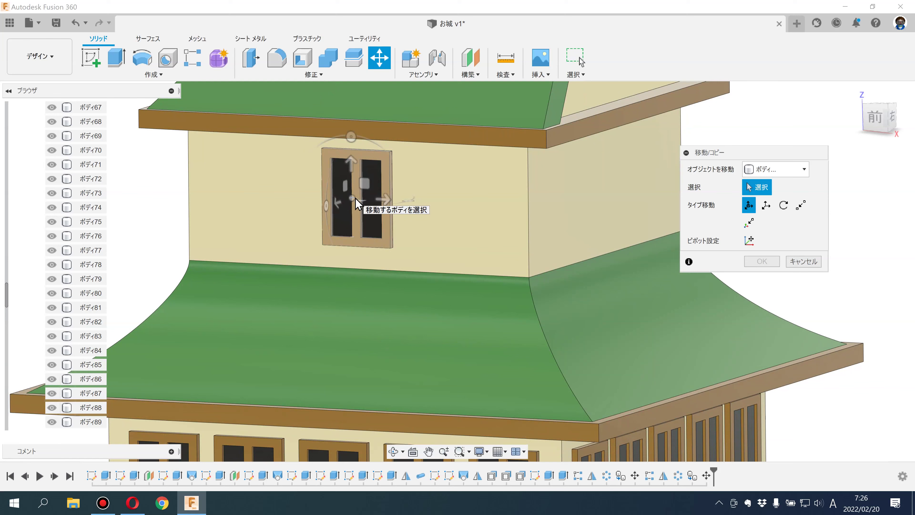
scroll(356, 198, up, 3)
scroll(356, 198, up, 2)
click(386, 226)
click(334, 228)
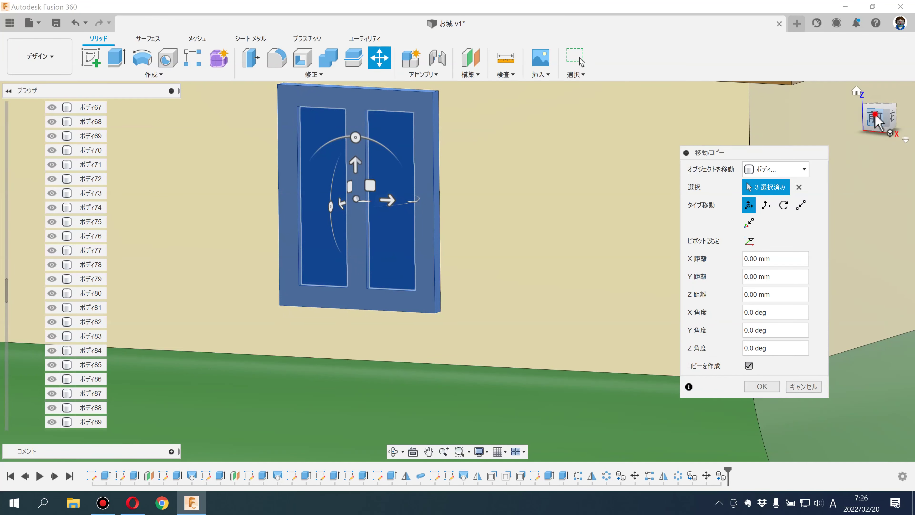
Step: Copy the top-storey window 18 mm to the right along X
click(875, 117)
scroll(266, 263, down, 3)
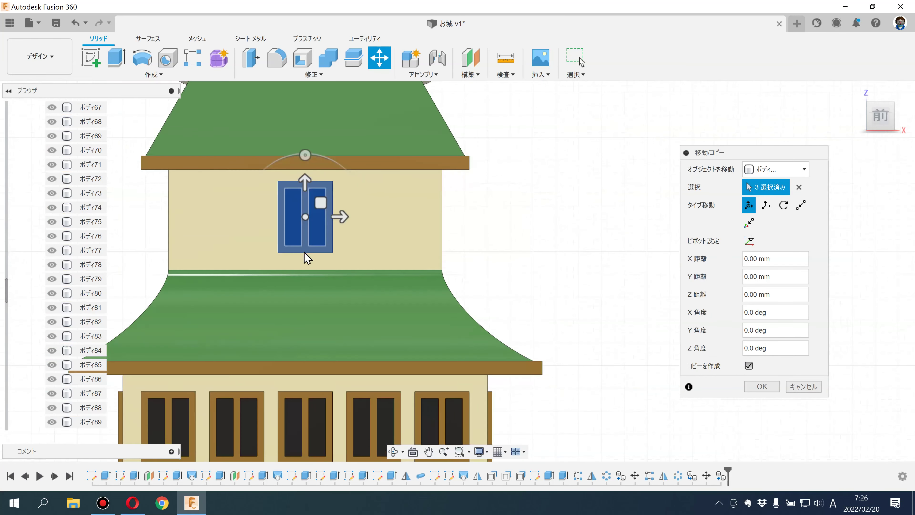
drag(341, 217, 422, 217)
text(18)
key(Return)
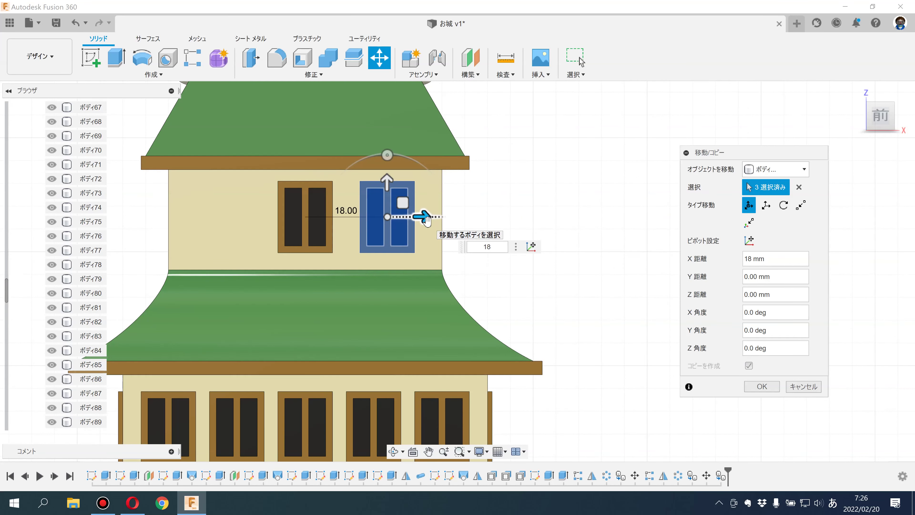
key(Return)
click(174, 74)
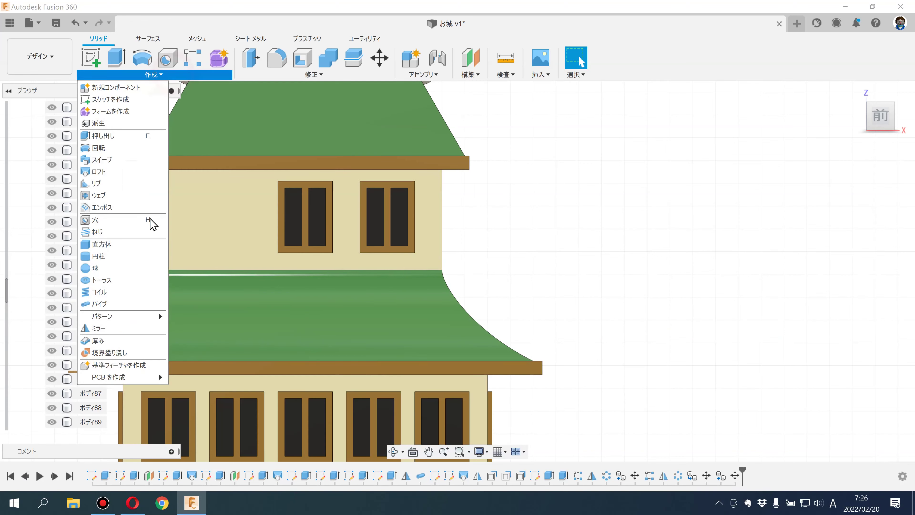
Step: Start a Mirror and select the copied window's frame and its two glass panes
click(126, 331)
scroll(398, 215, up, 3)
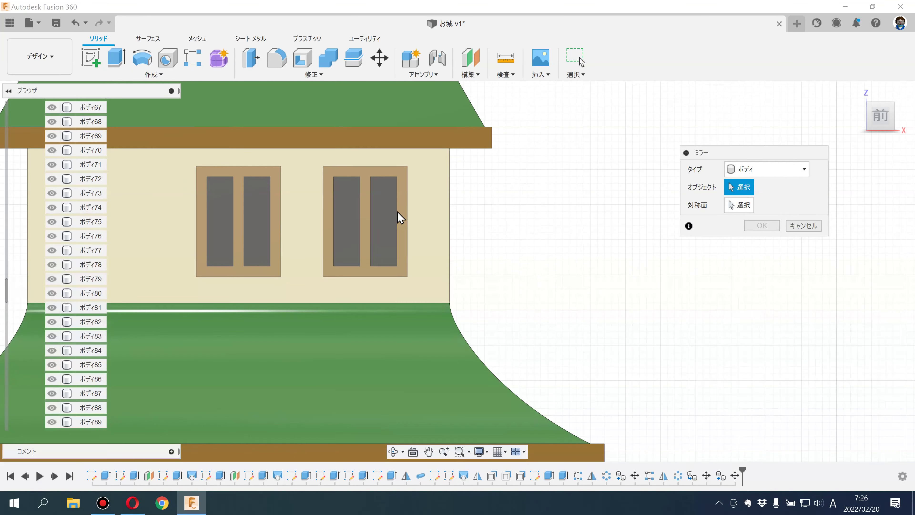
scroll(347, 220, up, 4)
click(347, 220)
click(369, 235)
click(330, 235)
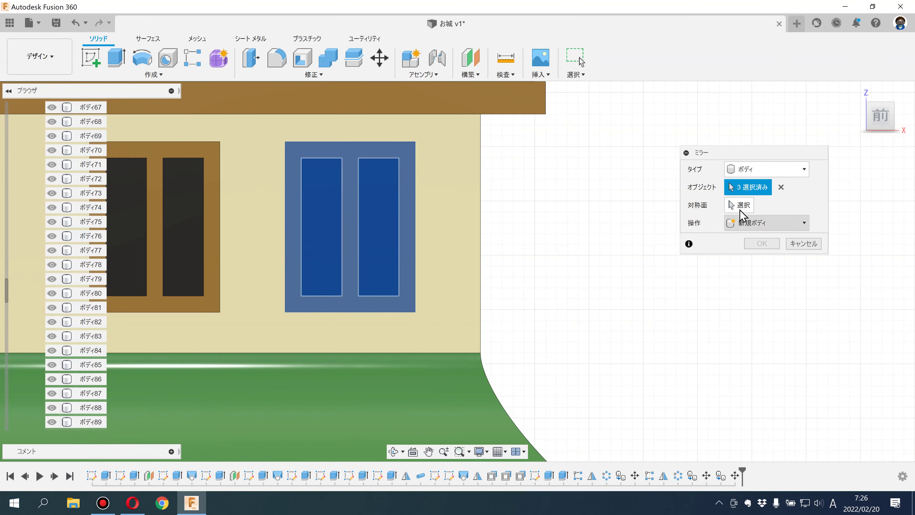
Step: Mirror the three window bodies across the castle's centre plane
click(739, 204)
scroll(500, 301, down, 3)
scroll(448, 323, down, 2)
mouse_move(473, 257)
shift+middle_down()
mouse_move(424, 258)
mouse_move(524, 327)
shift+middle_up()
scroll(524, 327, down, 3)
click(518, 315)
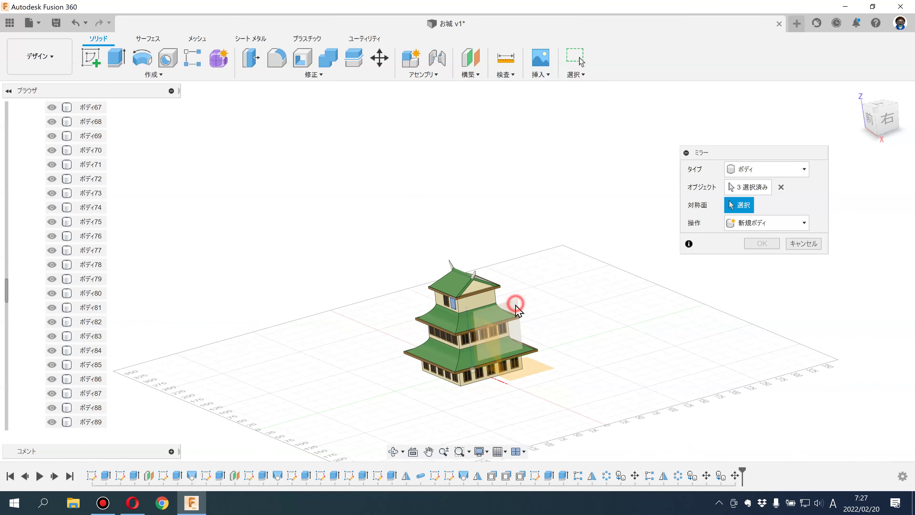
scroll(452, 317, up, 3)
shift+middle_drag(451, 317, 473, 298)
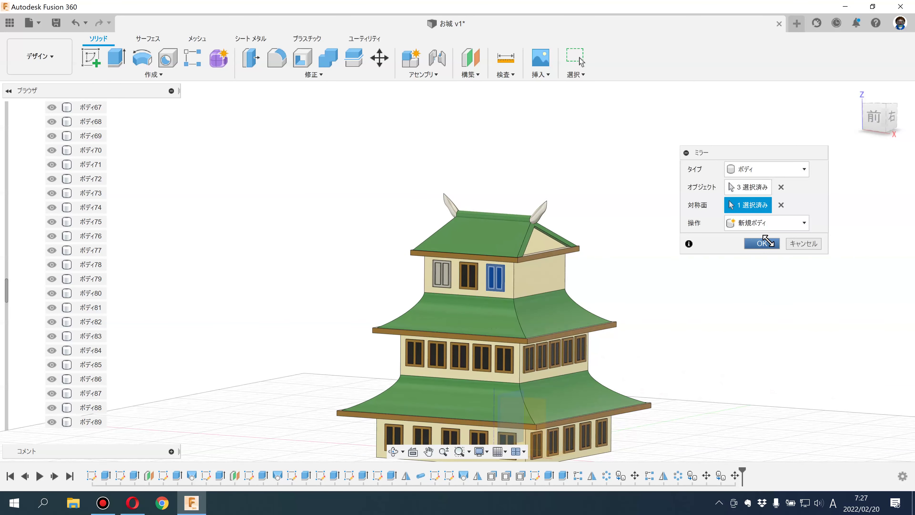
click(765, 242)
scroll(116, 382, up, 2)
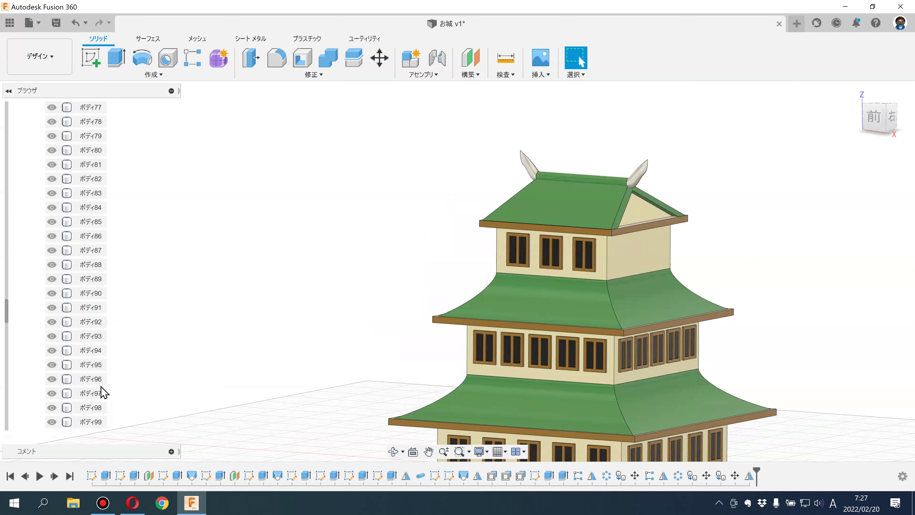
Step: Select the nine newest top-storey window bodies (133–141) in the browser
scroll(98, 398, down, 4)
scroll(96, 400, down, 4)
scroll(94, 401, down, 4)
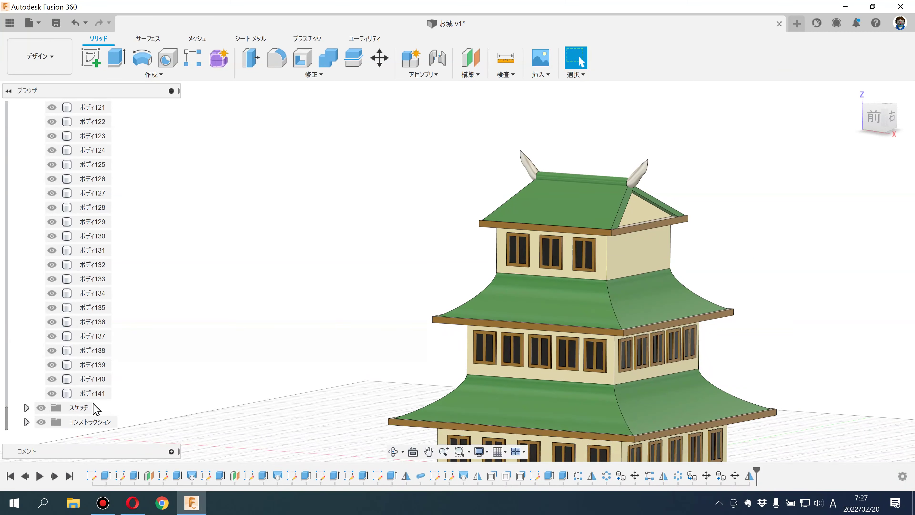
drag(98, 396, 99, 310)
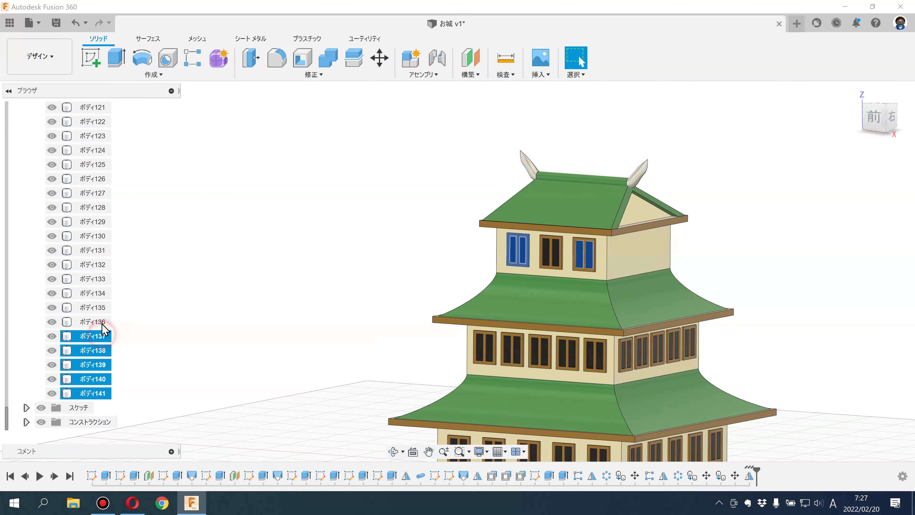
drag(100, 310, 100, 279)
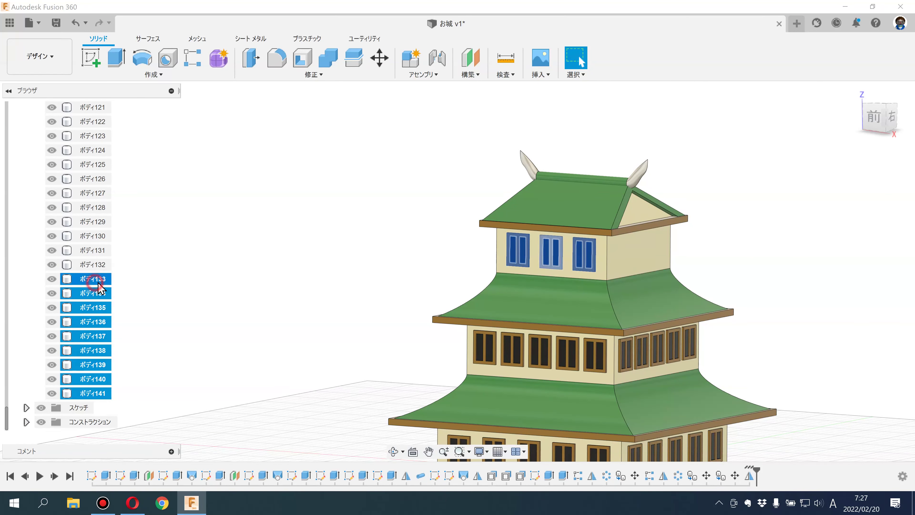
Step: Circular-pattern the windows four times around the castle's vertical centre axis
click(152, 75)
mouse_move(121, 315)
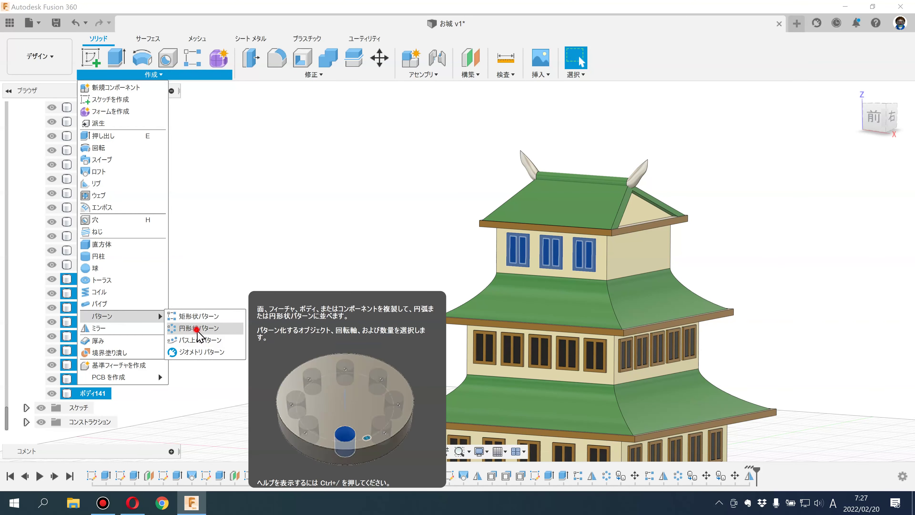
click(199, 328)
click(751, 211)
scroll(711, 331, down, 3)
scroll(639, 317, down, 3)
shift+middle_drag(639, 316, 592, 327)
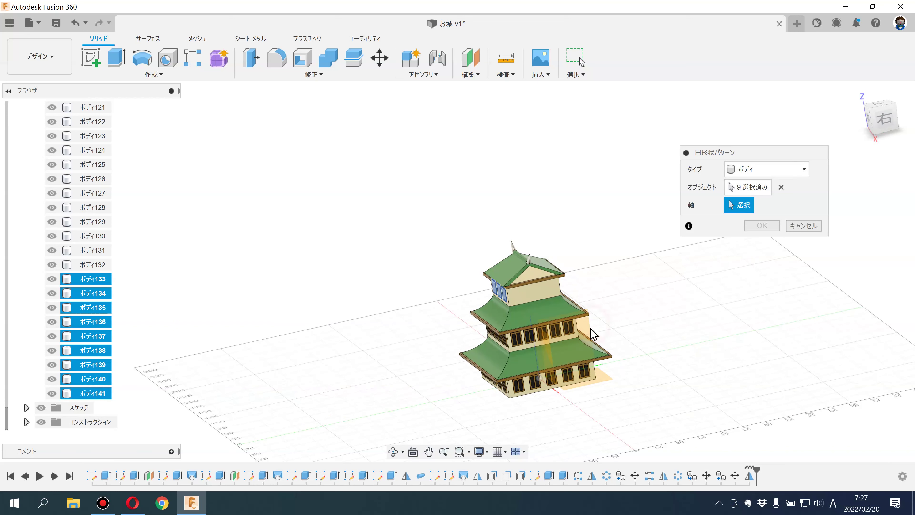
scroll(583, 330, up, 3)
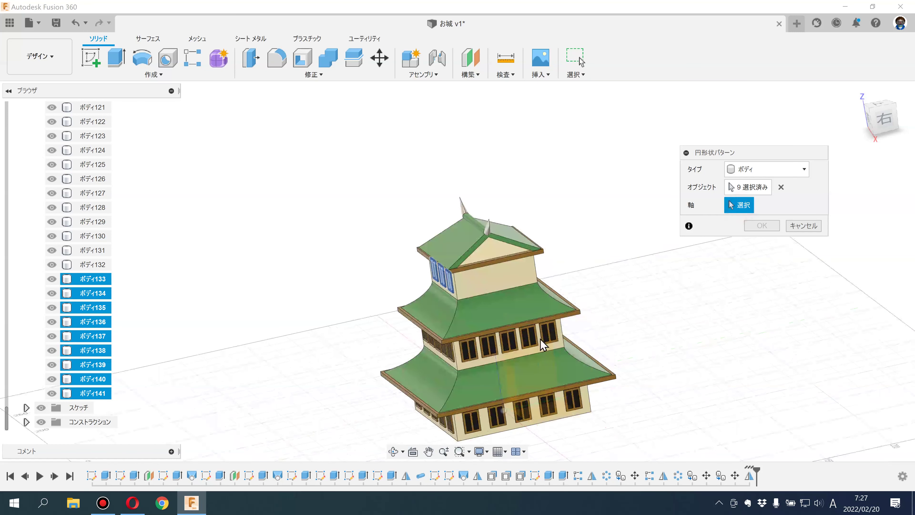
click(499, 374)
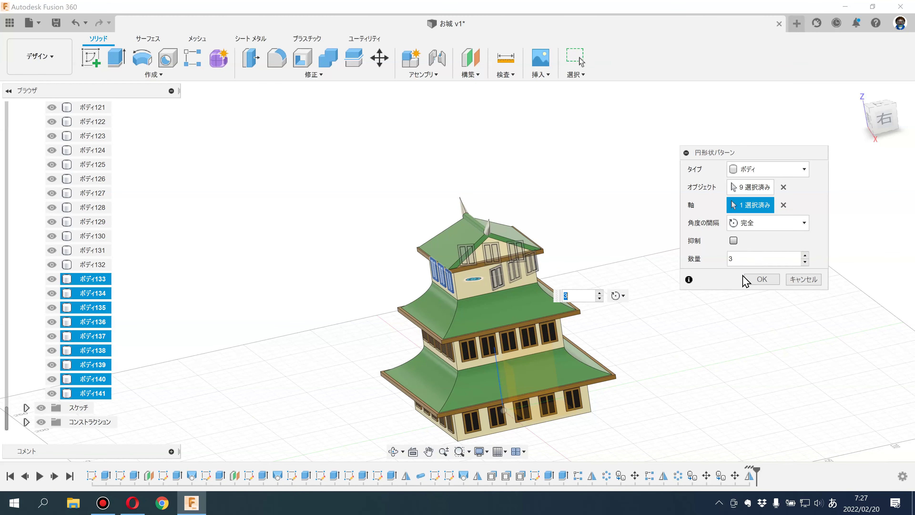
click(769, 281)
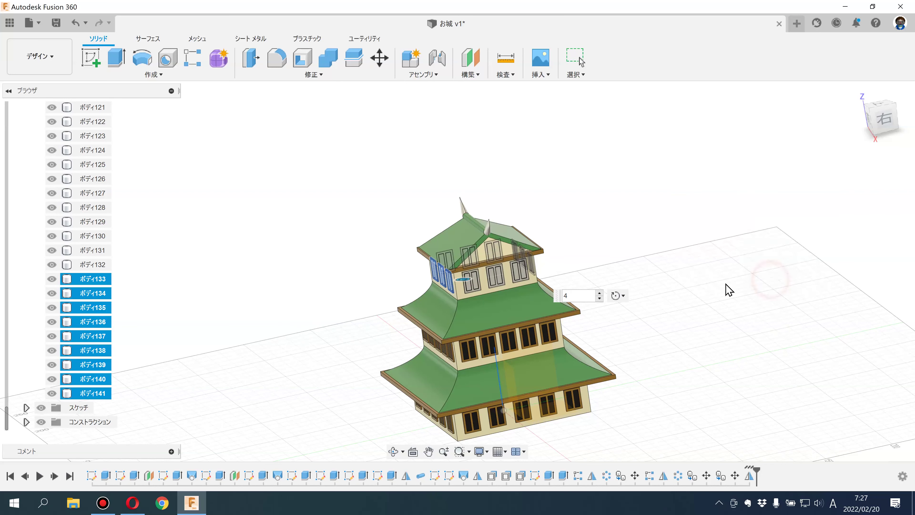
shift+middle_drag(624, 308, 680, 292)
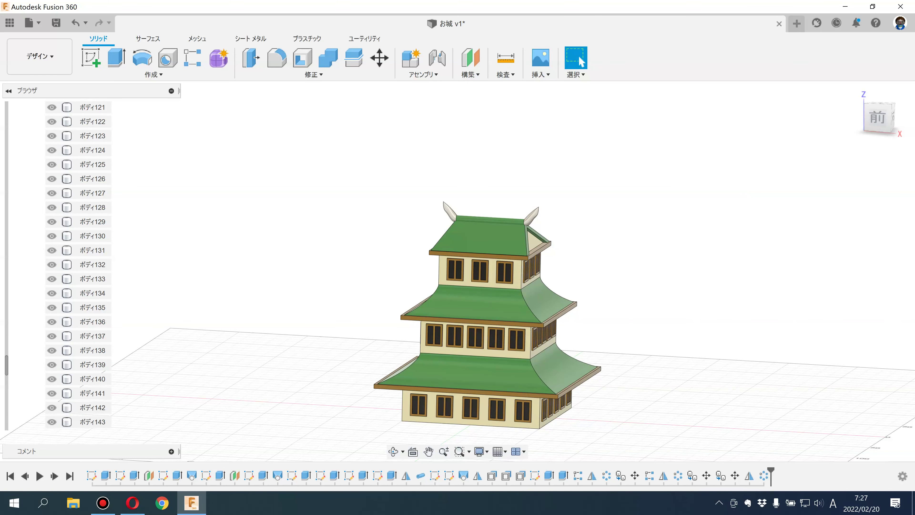
Step: Switch to the Render workspace and orbit the castle slightly
click(58, 65)
click(47, 124)
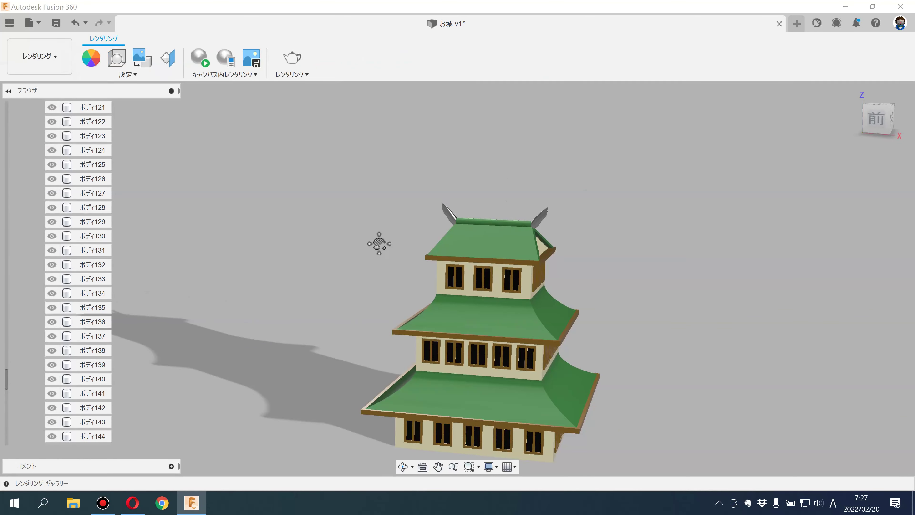
shift+middle_drag(379, 243, 385, 244)
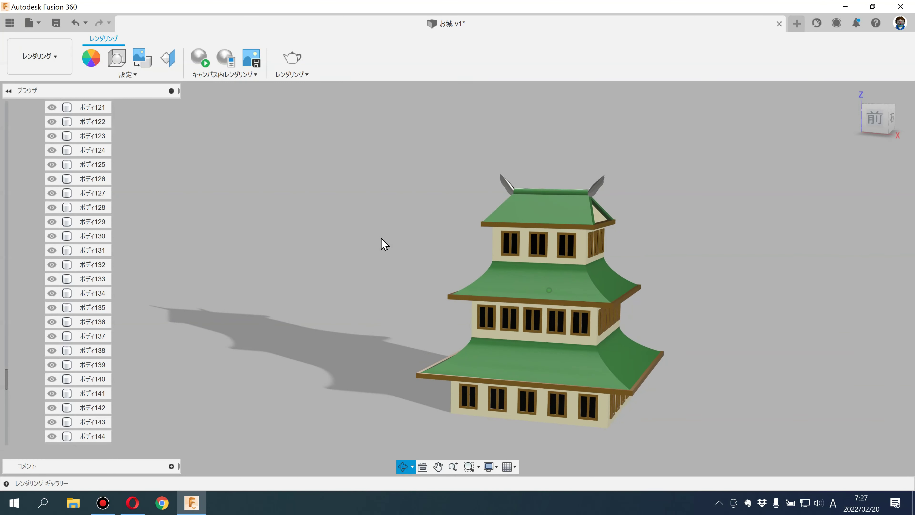
Step: Snap to the front view and return to the Design workspace
scroll(504, 187, up, 3)
scroll(519, 182, up, 2)
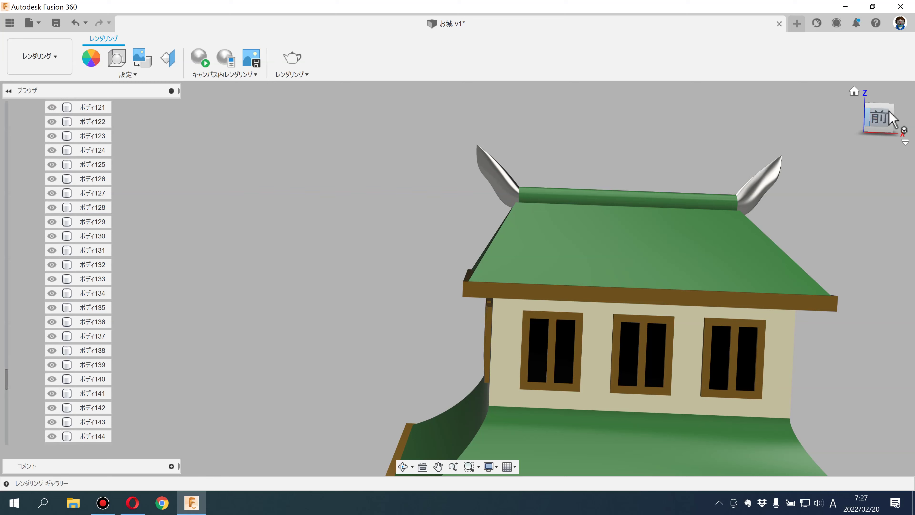
click(636, 179)
click(486, 154)
click(47, 57)
click(54, 89)
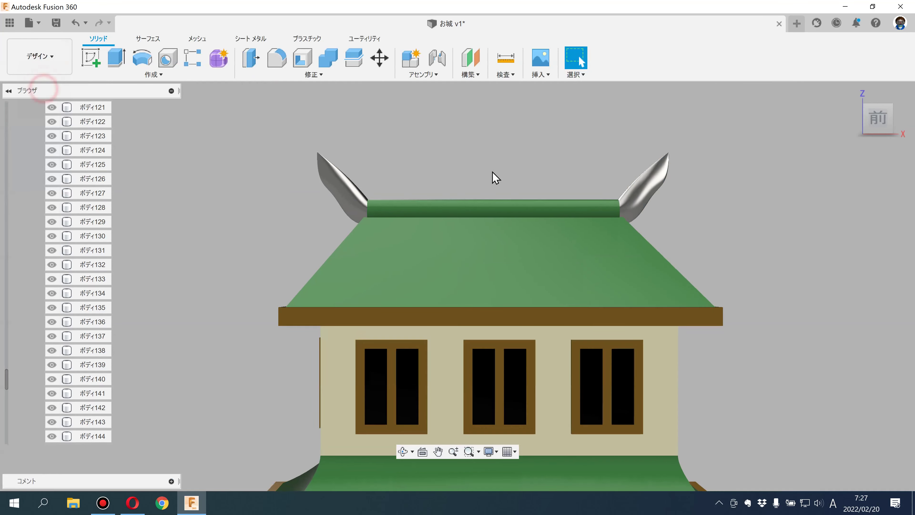
Step: Select the right roof horn, locate its feature in the history, then clear the selection
click(617, 190)
click(449, 476)
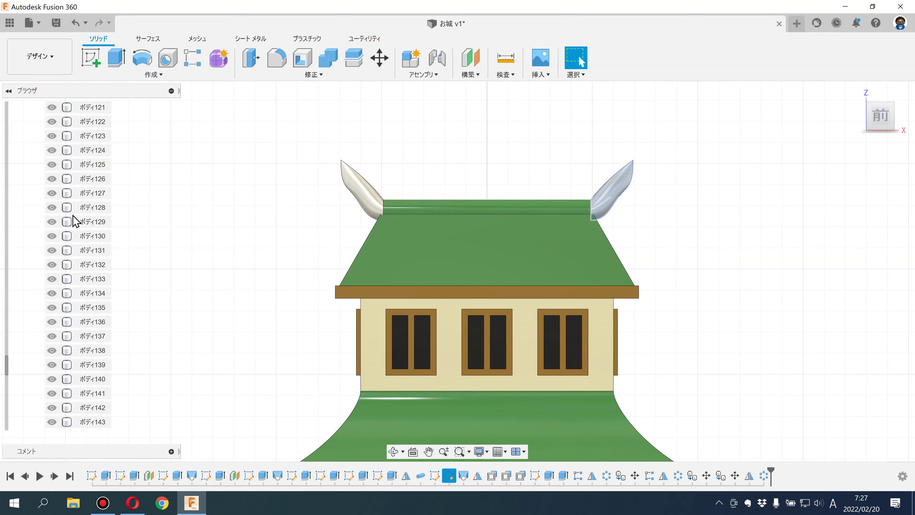
scroll(61, 215, up, 5)
scroll(57, 216, up, 5)
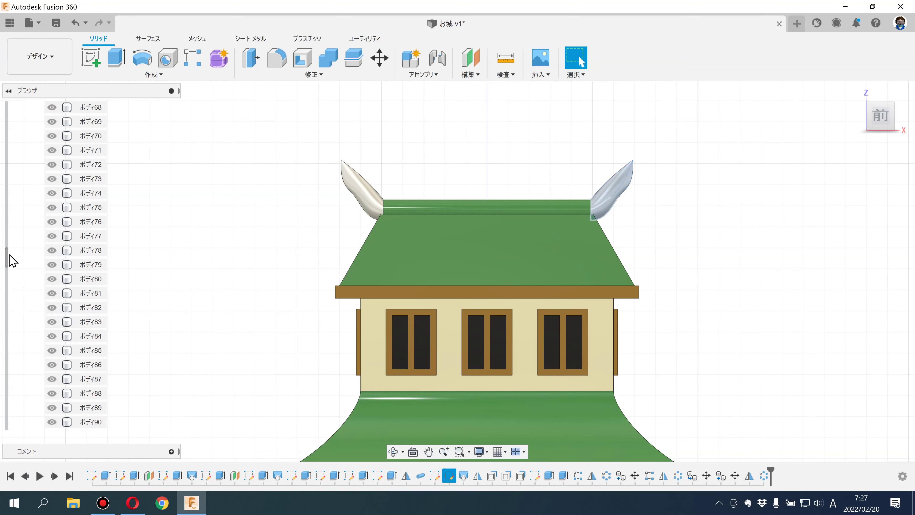
key(Escape)
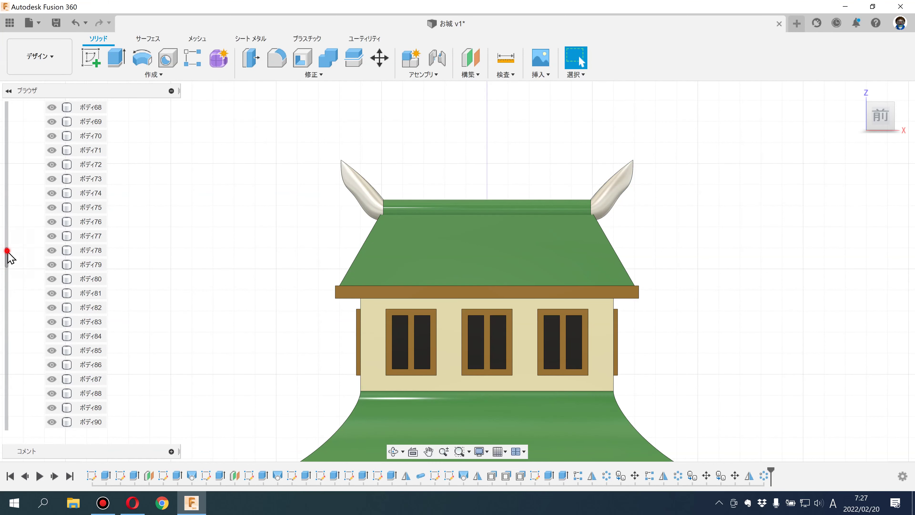
scroll(12, 122, up, 4)
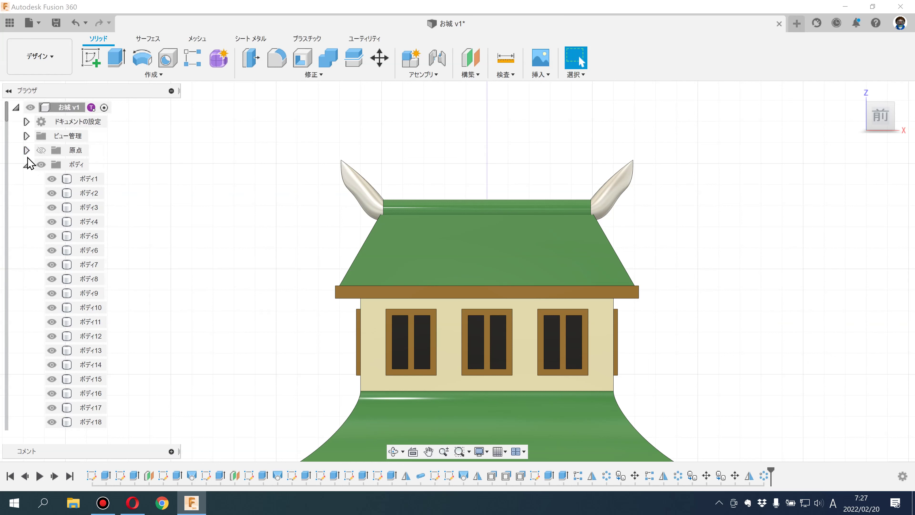
Step: Collapse Bodies, expand Sketches, and show スケッチ12 with スケッチ13 kept hidden
click(26, 165)
click(26, 178)
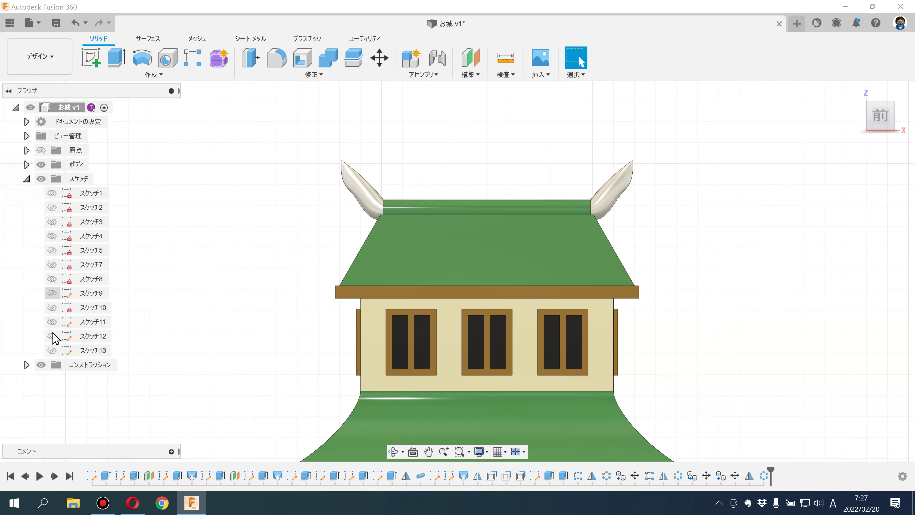
click(51, 350)
click(51, 336)
click(51, 350)
scroll(664, 250, up, 4)
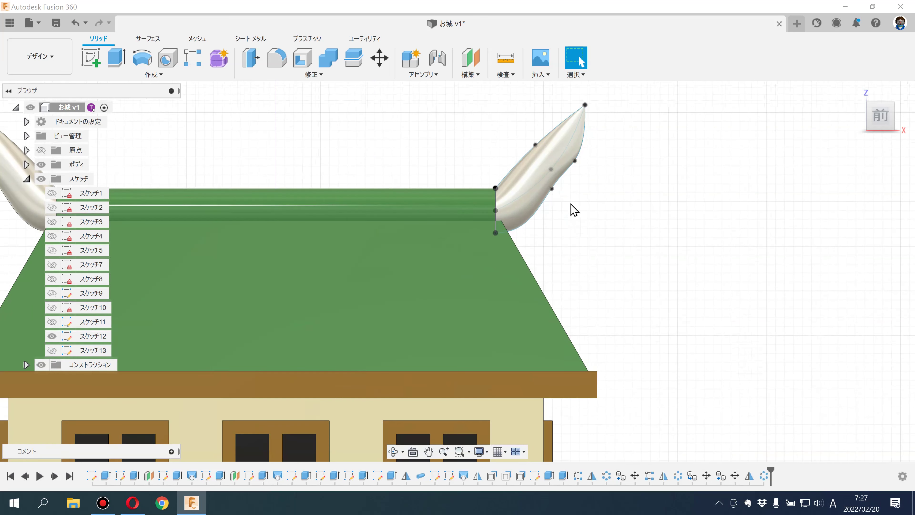
Step: Check the horn's upper and lower curves, then hide スケッチ12 and orbit to an angled view
click(575, 161)
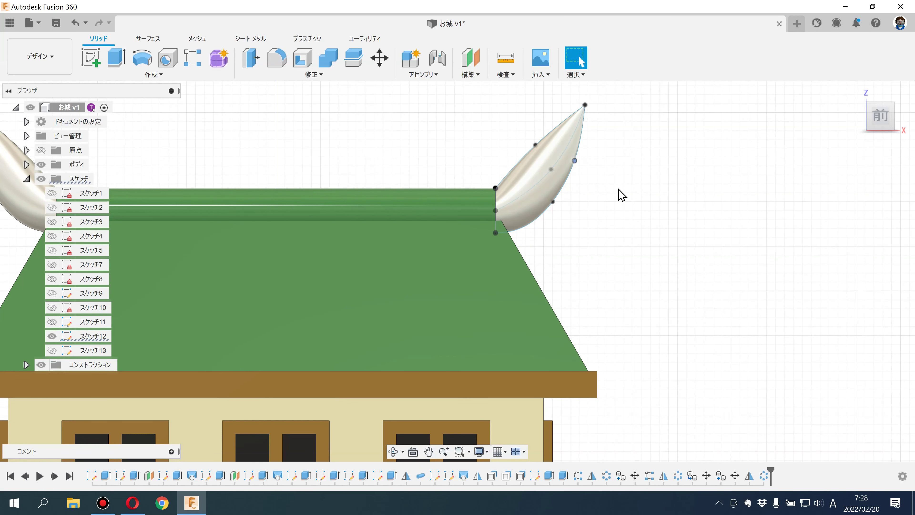
click(537, 145)
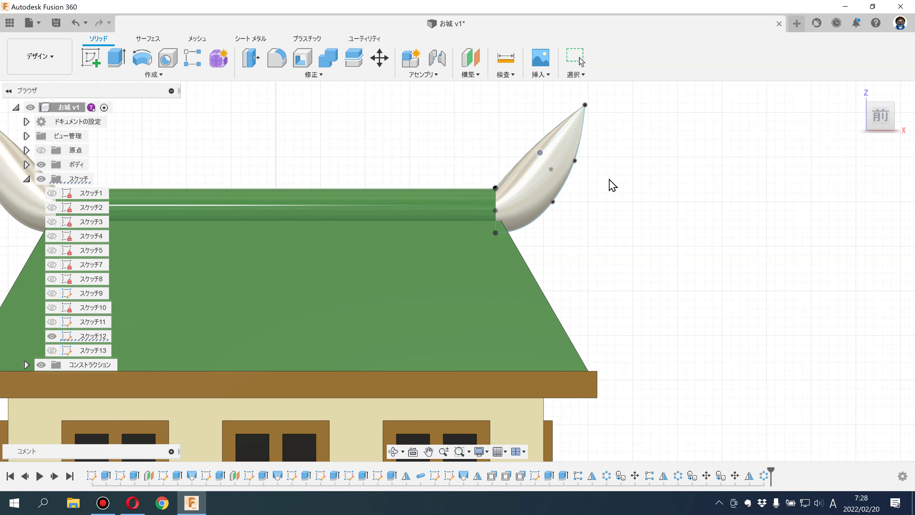
scroll(614, 208, down, 3)
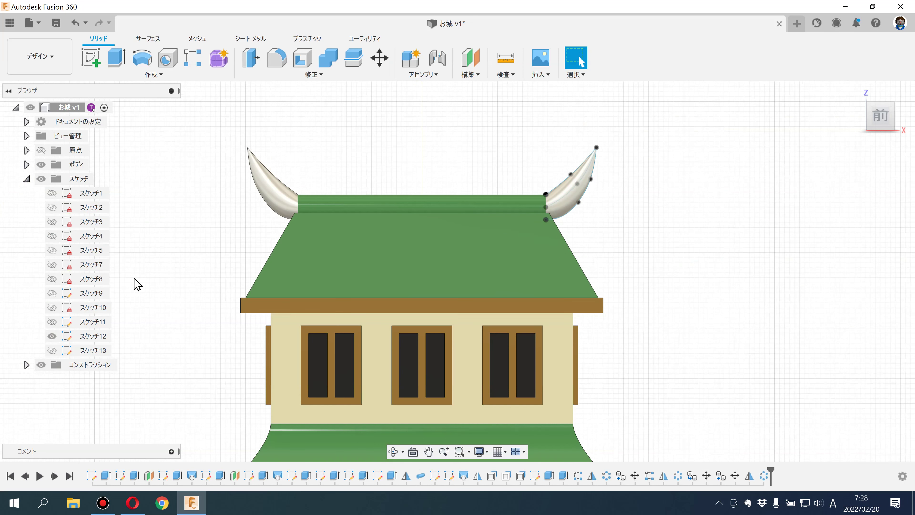
click(51, 336)
scroll(198, 305, down, 2)
scroll(343, 180, down, 2)
scroll(337, 210, up, 1)
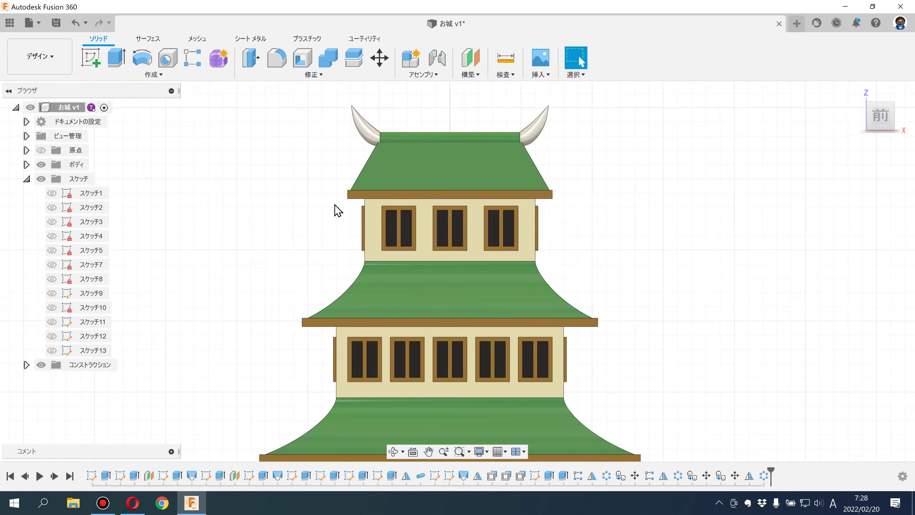
scroll(325, 241, down, 2)
mouse_move(570, 271)
shift+middle_down()
mouse_move(537, 262)
mouse_move(542, 270)
shift+middle_up()
Step: Switch to the Render workspace and reposition the castle in the view
click(40, 55)
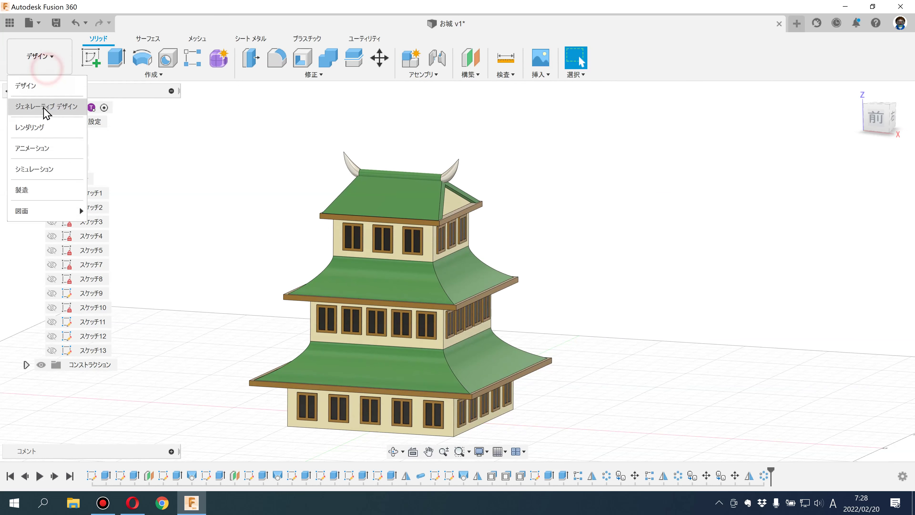
click(26, 127)
scroll(339, 220, down, 3)
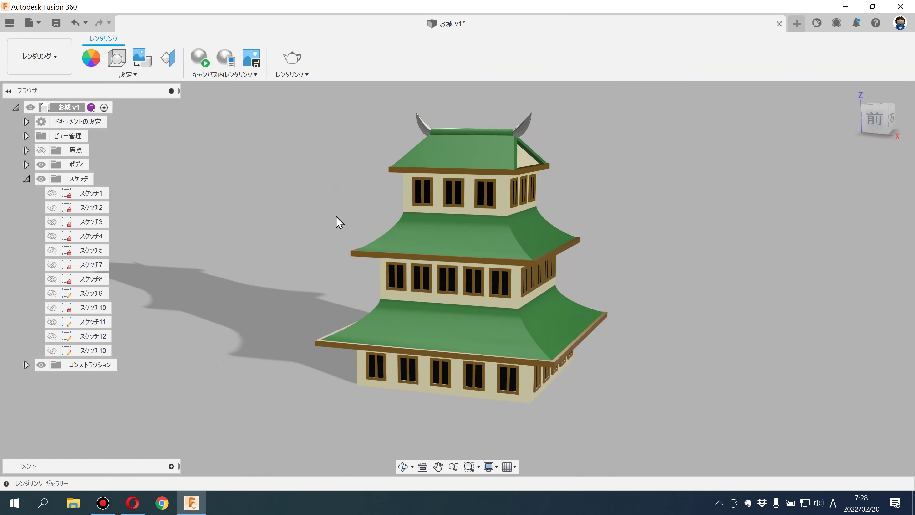
mouse_move(339, 220)
middle_down()
mouse_move(351, 256)
mouse_move(347, 248)
middle_up()
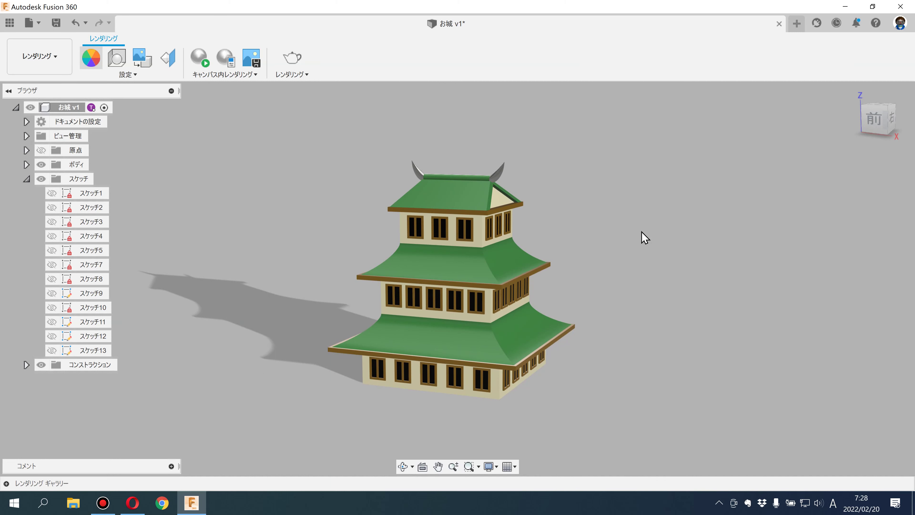
Step: Open the appearance library and browse its paint and Other folders
key(a)
click(628, 280)
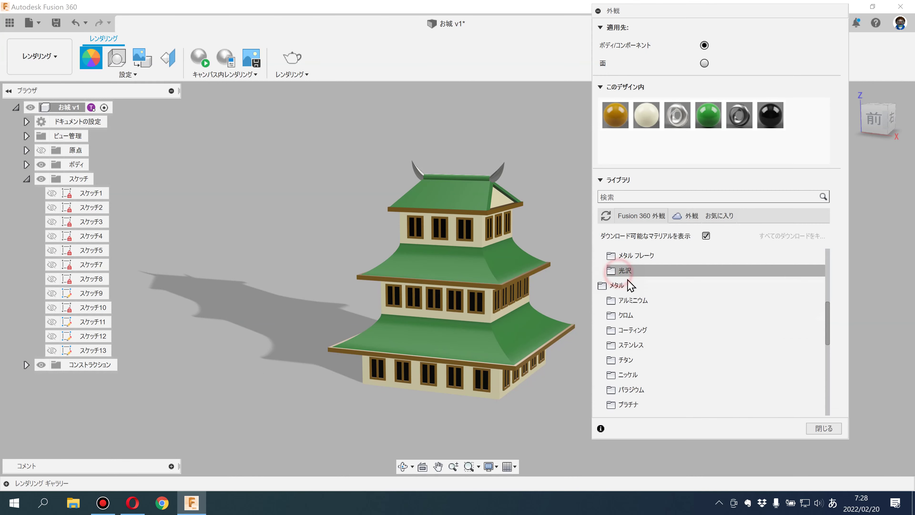
scroll(628, 281, up, 3)
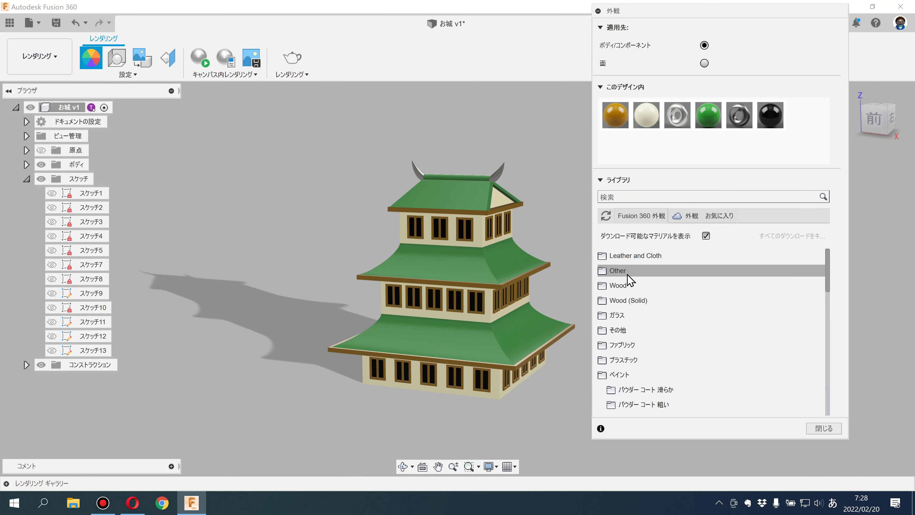
click(622, 270)
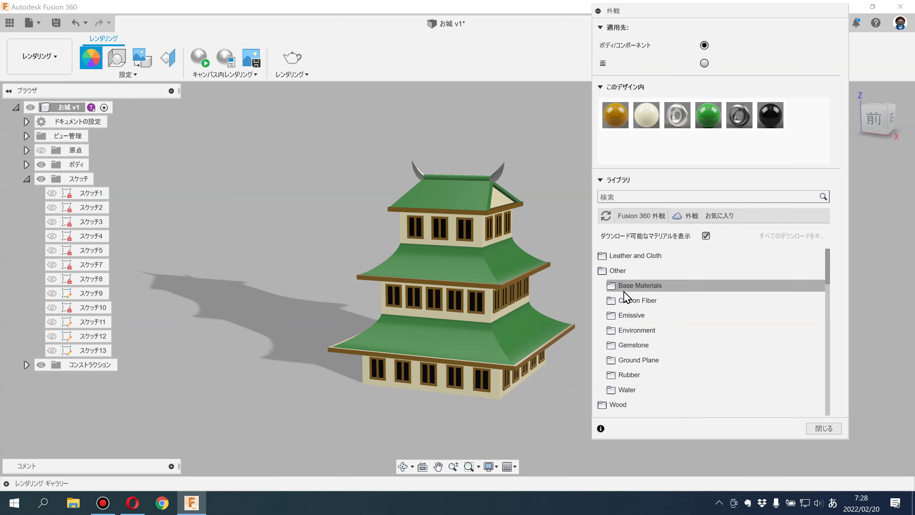
click(618, 270)
scroll(647, 335, down, 5)
scroll(651, 351, down, 3)
Step: Apply 花こう岩 granite to the lower roof and reduce its texture scale to 20
click(625, 379)
click(641, 363)
scroll(645, 364, down, 3)
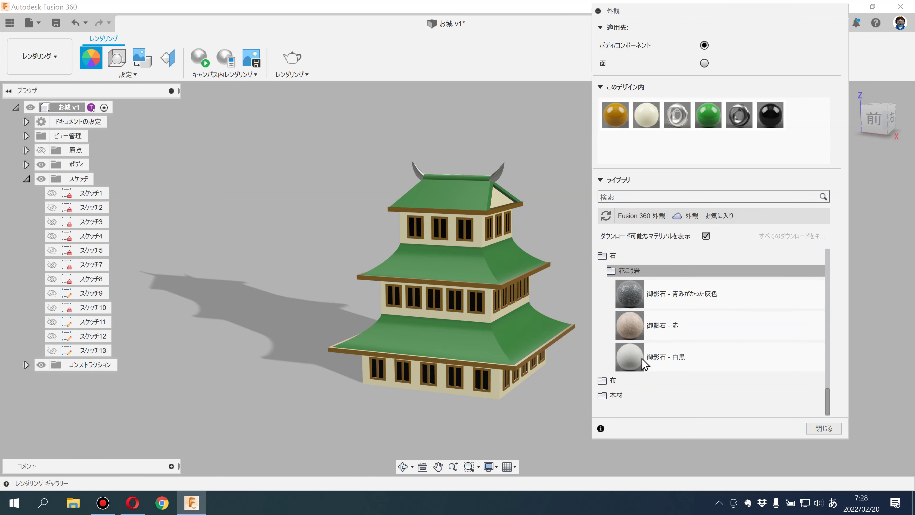
drag(643, 296, 555, 413)
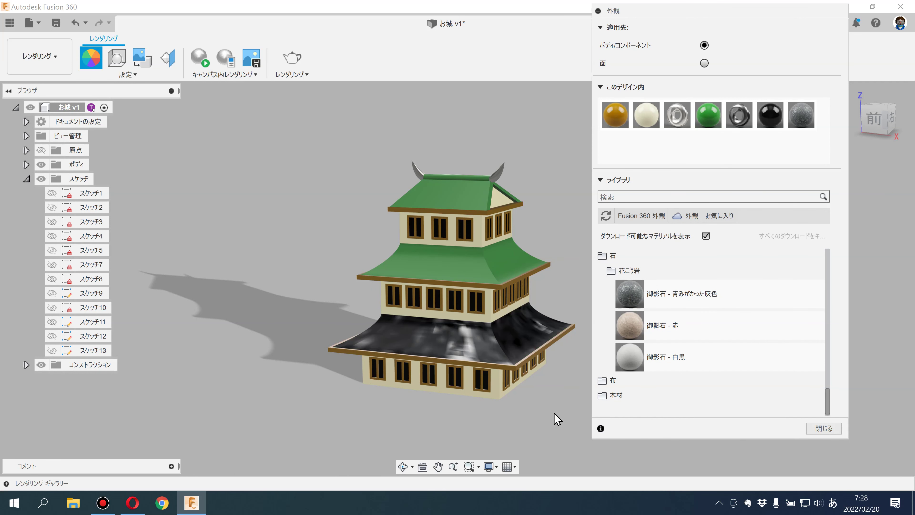
double_click(803, 119)
drag(564, 36, 556, 36)
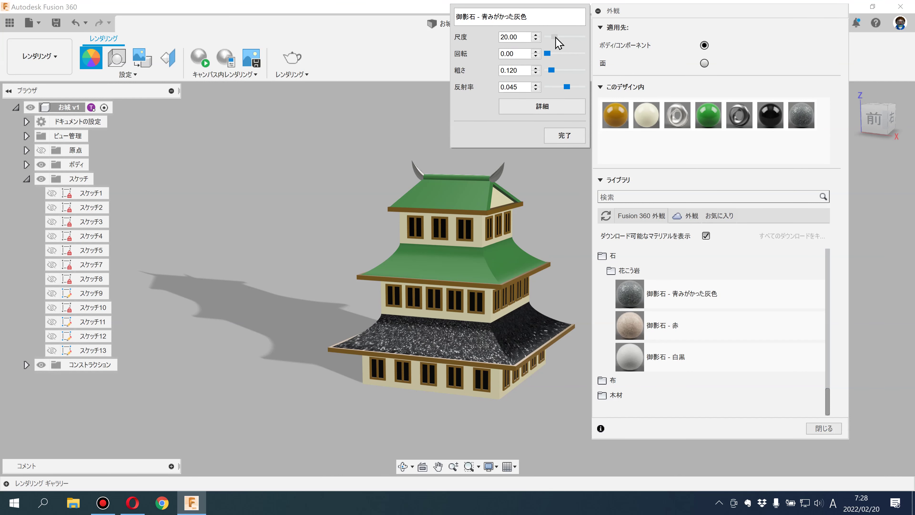
click(565, 135)
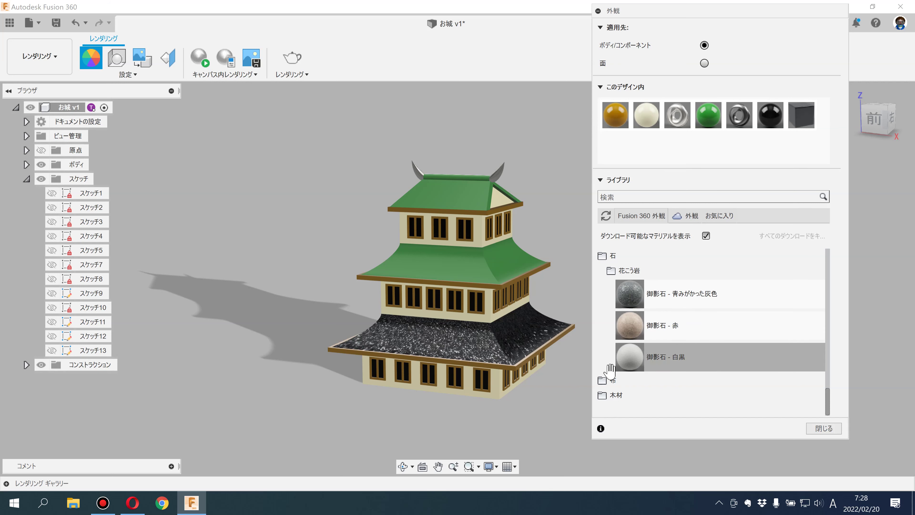
Step: Try マホガニー材 mahogany on the lower roof, remove it, and reapply green enamel paint
click(608, 396)
mouse_move(620, 358)
mouse_down()
mouse_move(514, 342)
mouse_move(555, 378)
mouse_up()
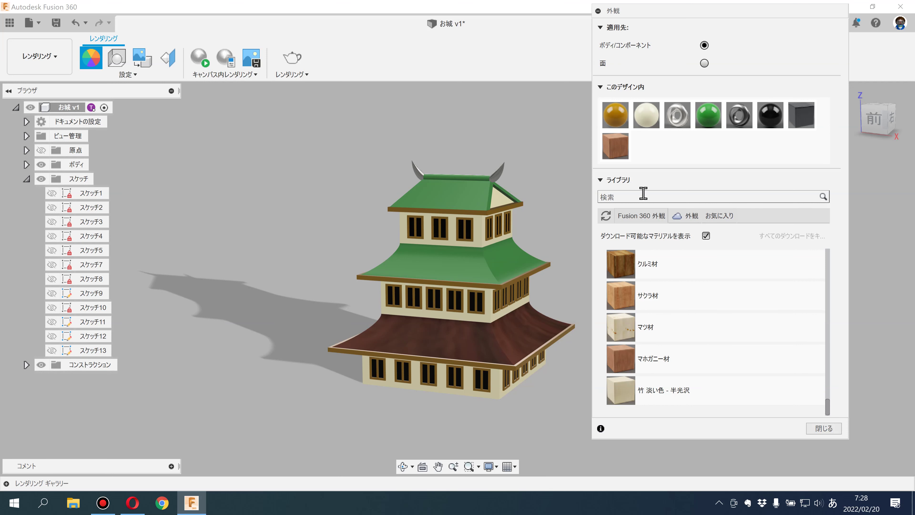
right_click(622, 146)
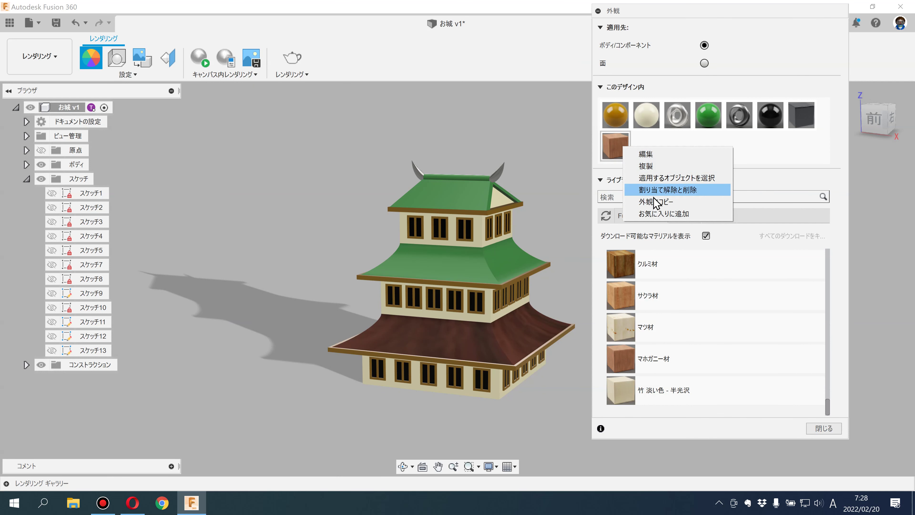
click(653, 193)
drag(708, 114, 538, 330)
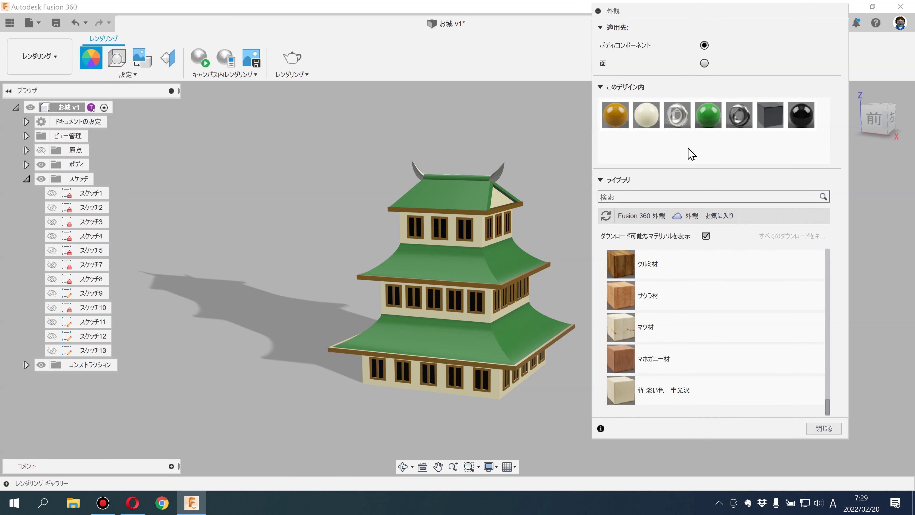
Step: Darken the green roof paint to about RGB 47/96/48 and close the appearance library
double_click(707, 119)
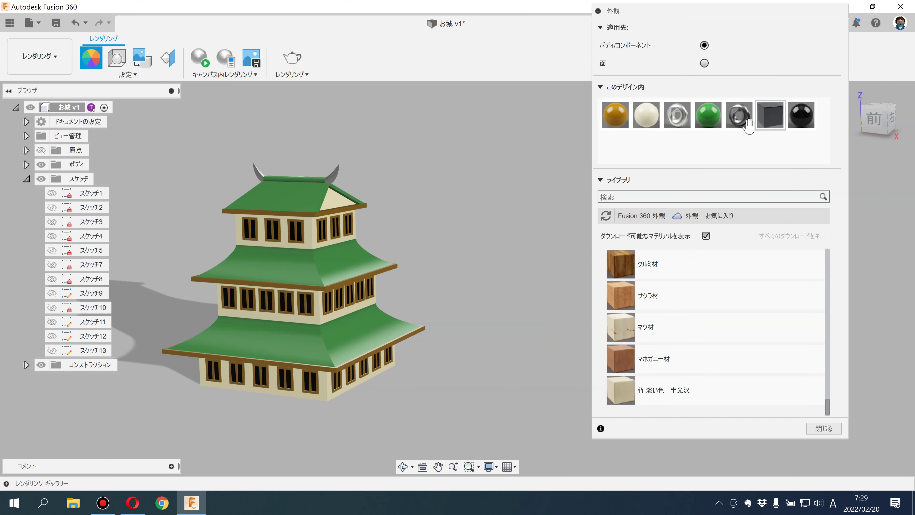
double_click(707, 119)
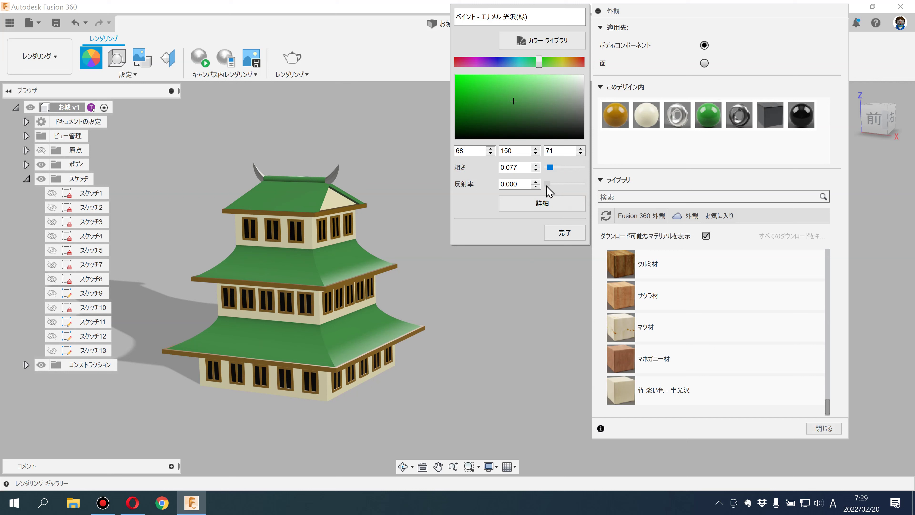
drag(510, 102, 511, 110)
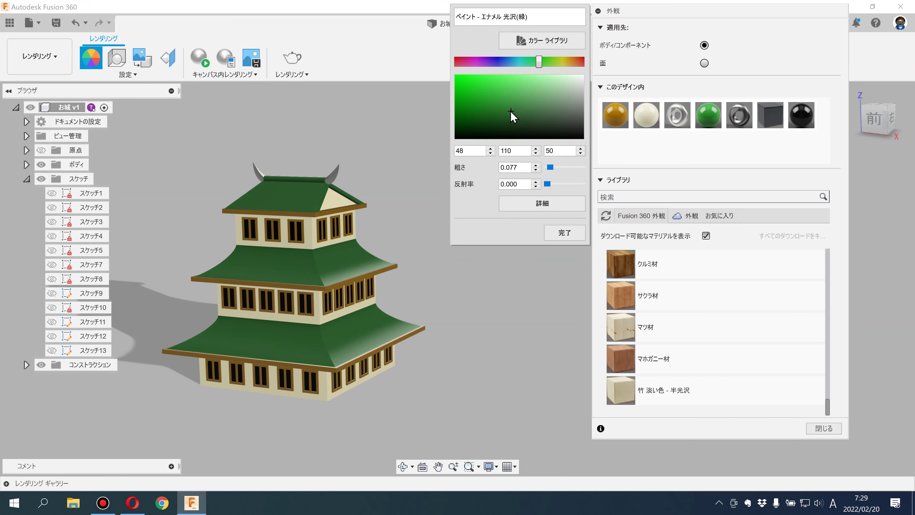
click(564, 231)
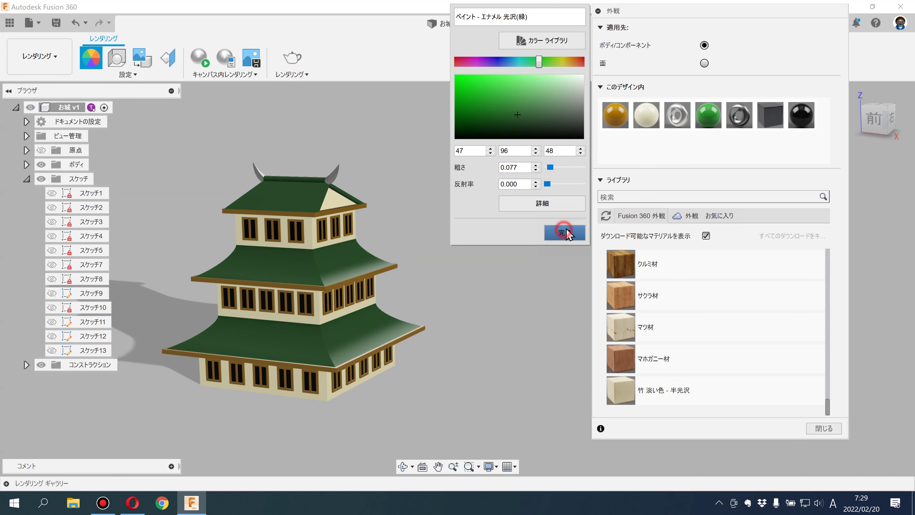
click(824, 428)
mouse_move(572, 286)
shift+middle_down()
mouse_move(756, 279)
mouse_move(754, 294)
shift+middle_up()
scroll(719, 354, up, 2)
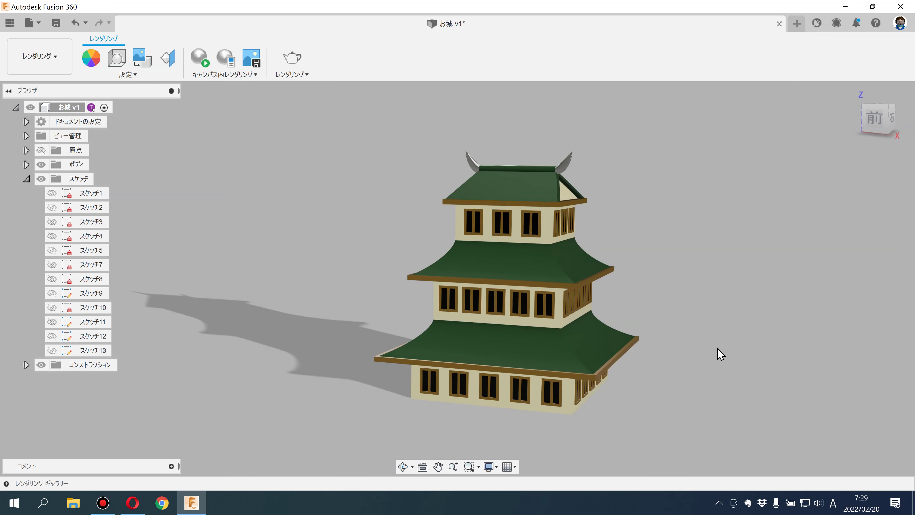
Step: Collapse スケッチ, inspect the castle's underside, and switch from レンダリング back to デザイン
scroll(717, 350, up, 2)
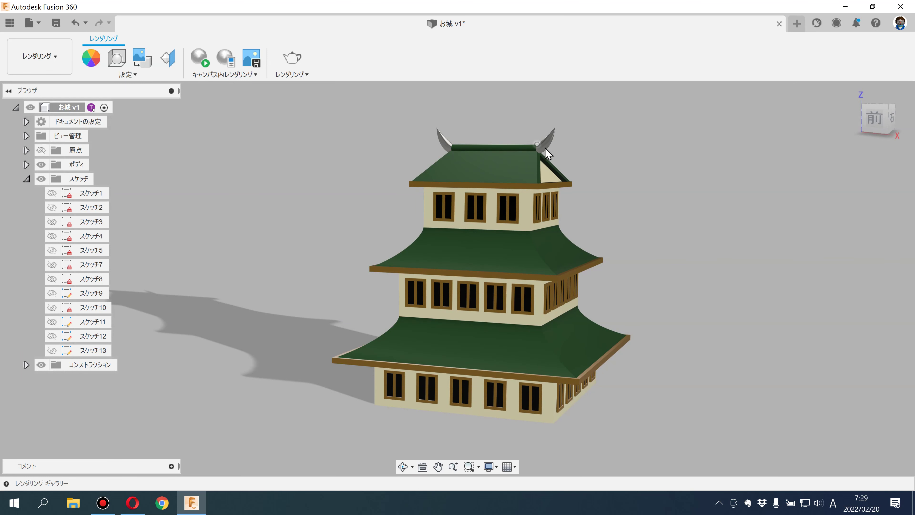
middle_drag(671, 190, 645, 190)
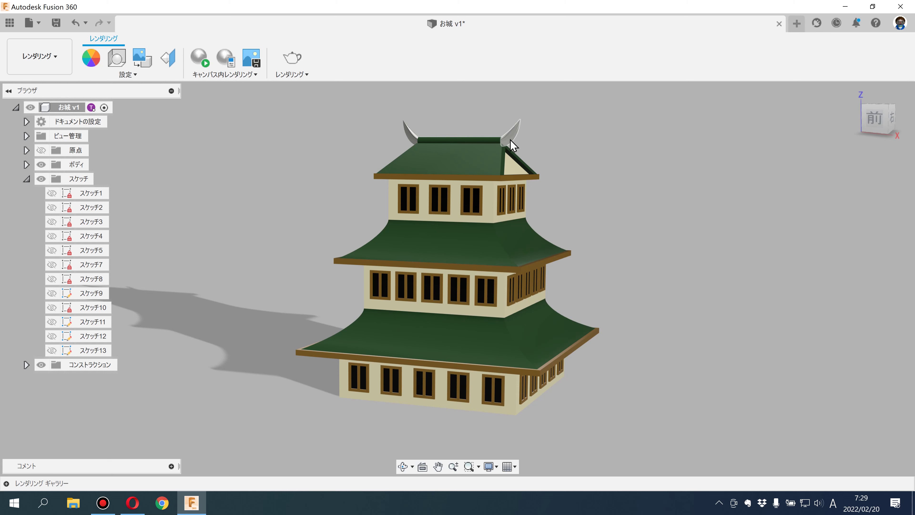
click(27, 179)
middle_drag(249, 235, 241, 209)
scroll(241, 209, down, 3)
scroll(270, 212, down, 2)
shift+middle_drag(296, 219, 293, 216)
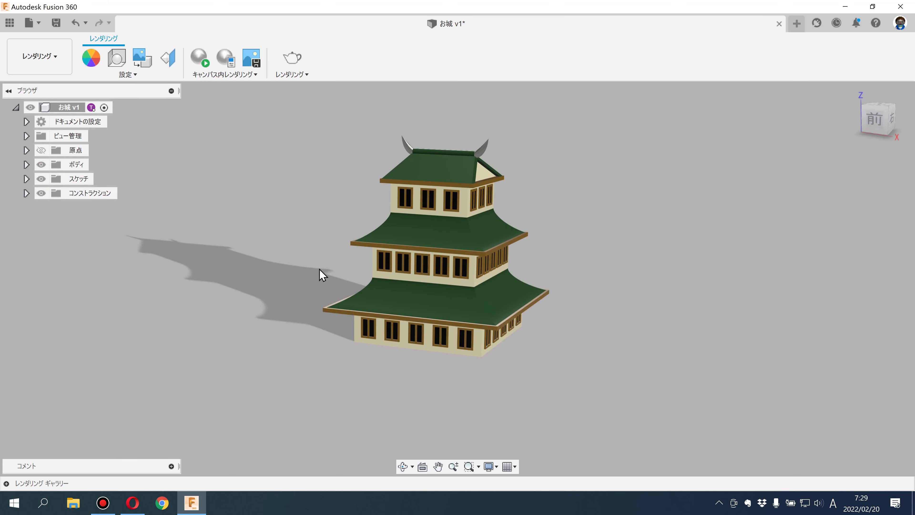
shift+middle_drag(314, 261, 449, 397)
click(37, 55)
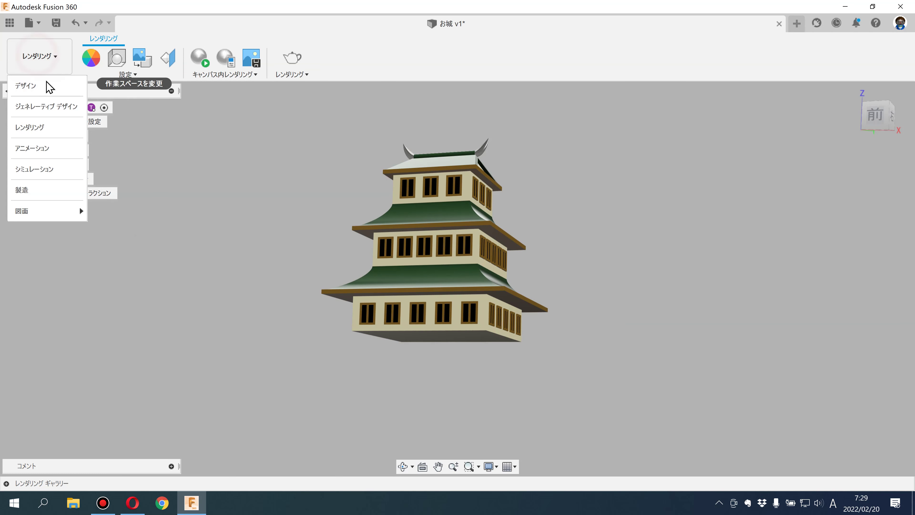
click(40, 83)
click(137, 151)
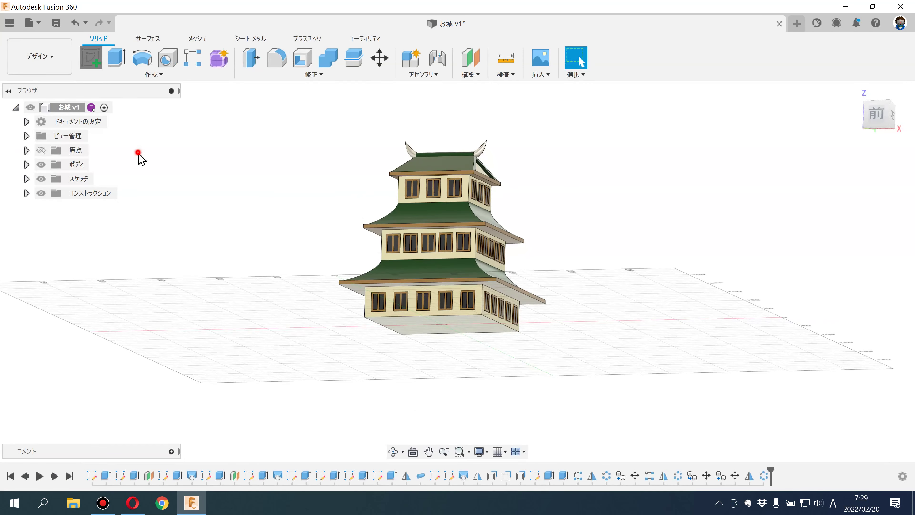
Step: Sketch a centre rectangle at the origin around the castle's bottom face
click(410, 334)
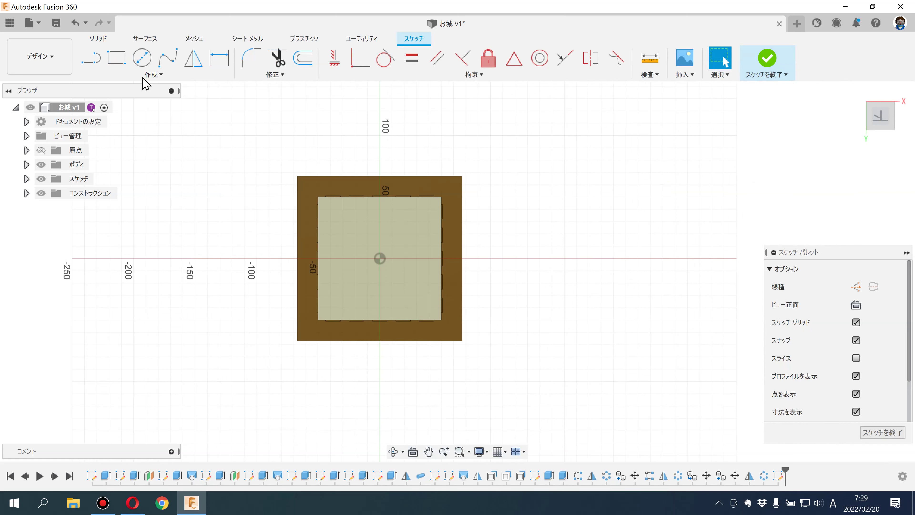
click(153, 75)
mouse_move(115, 100)
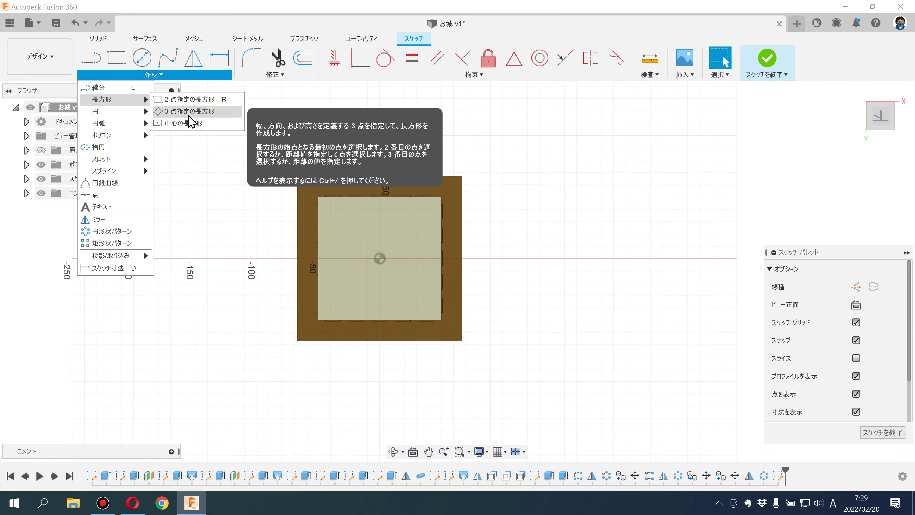
click(190, 123)
click(379, 257)
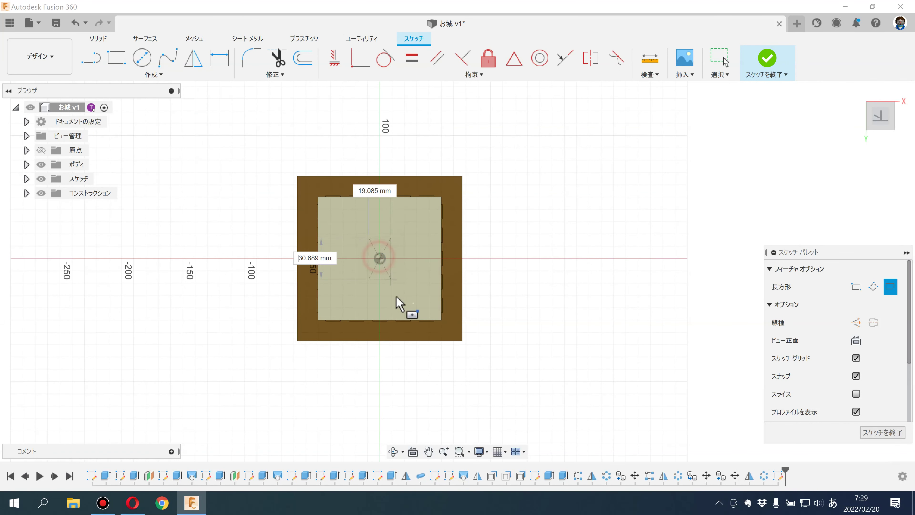
click(478, 347)
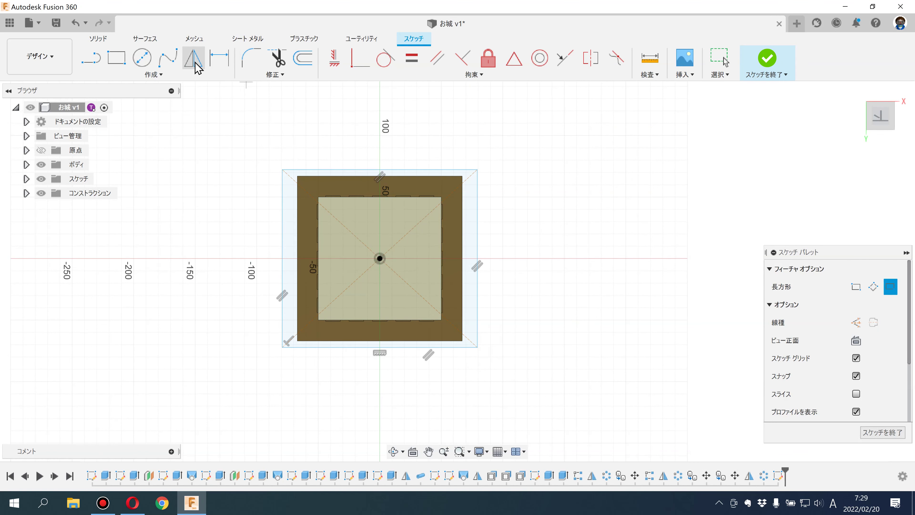
Step: Dimension the left gap between the two rectangles as 25 mm
click(220, 66)
click(318, 216)
click(282, 211)
click(288, 146)
text(25)
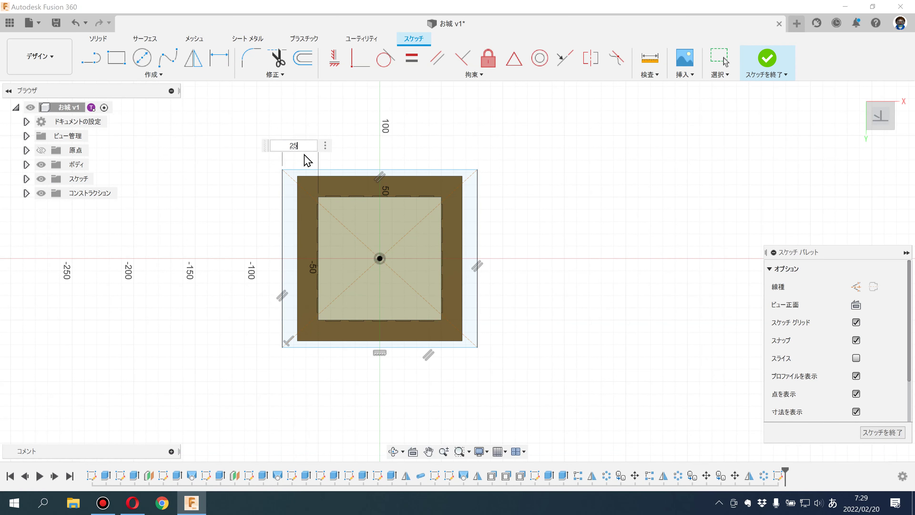
key(Return)
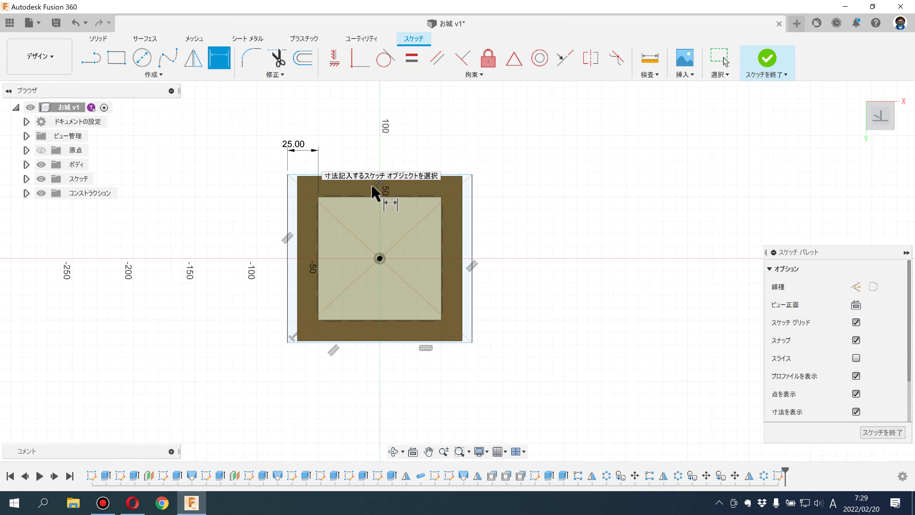
Step: Link the top margin to the 25.00 dimension and finish the sketch
click(428, 197)
click(436, 175)
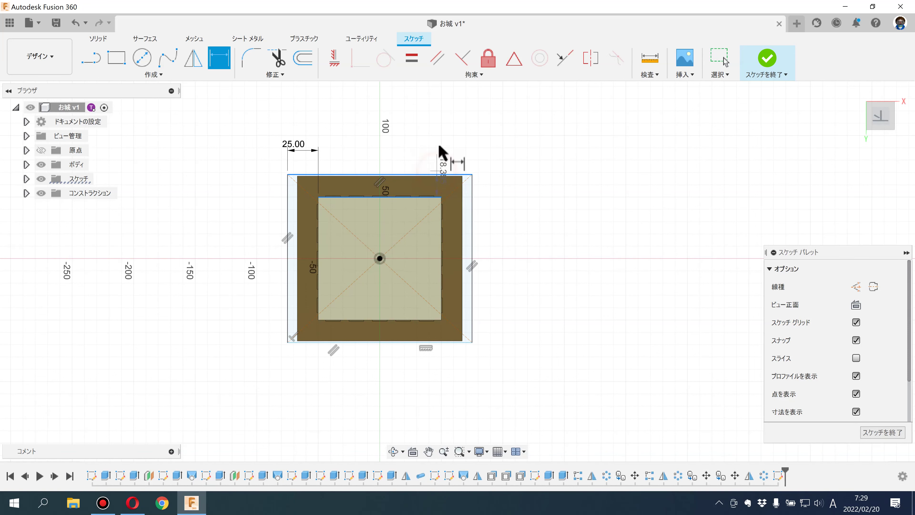
click(513, 166)
click(294, 144)
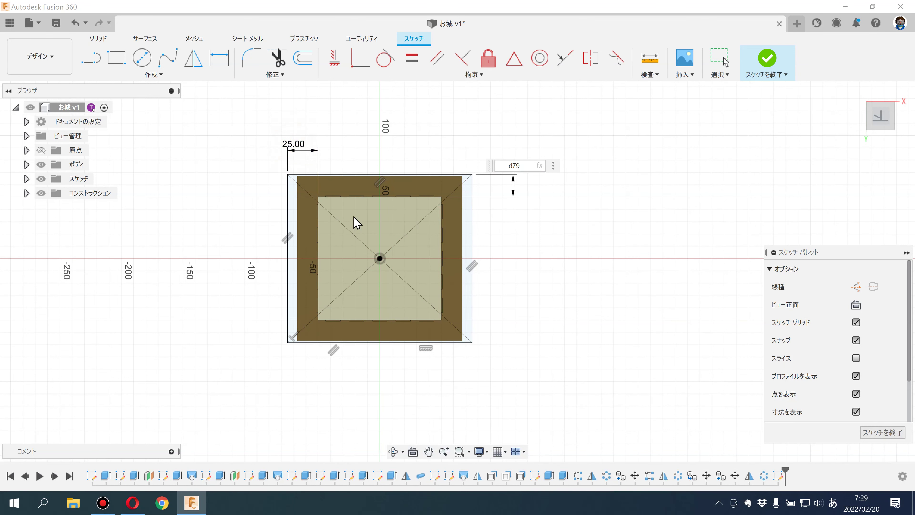
key(Return)
click(764, 66)
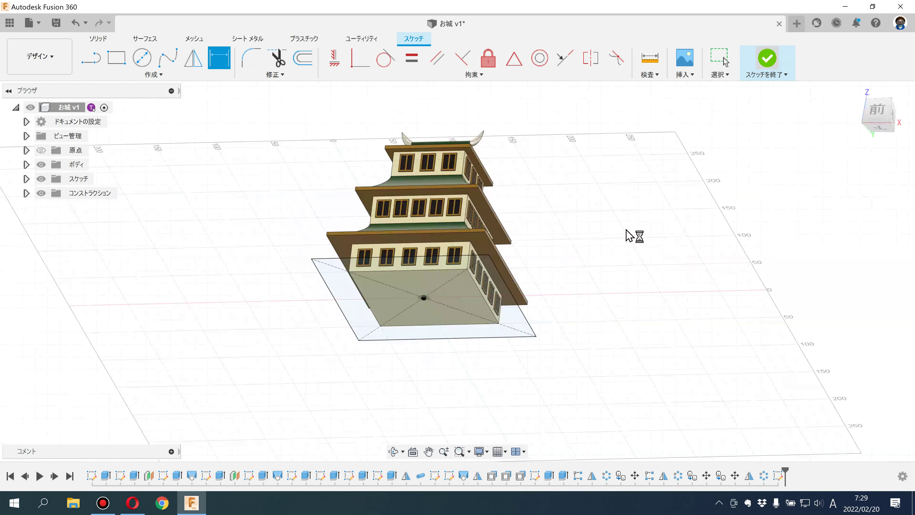
mouse_move(600, 258)
shift+middle_down()
mouse_move(592, 274)
mouse_move(592, 256)
shift+middle_up()
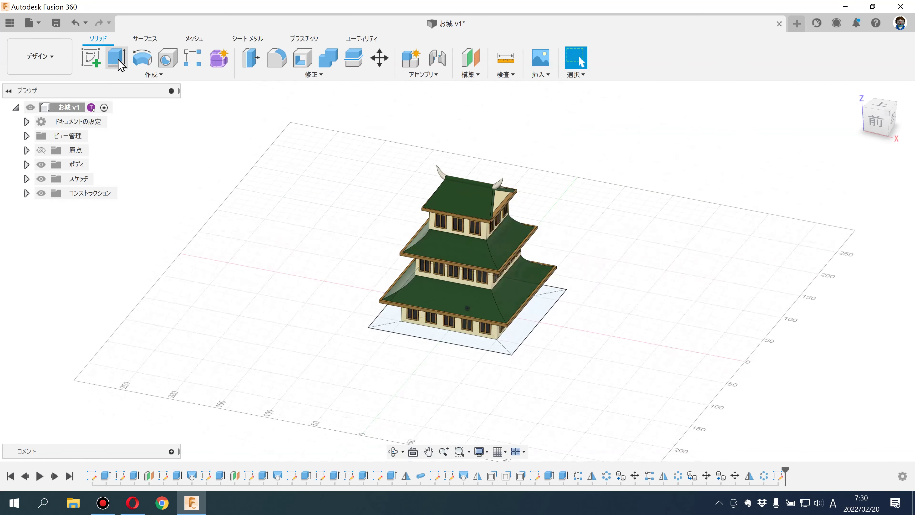
Step: Extrude both base profiles downward about 78.087 mm
click(120, 65)
mouse_move(351, 286)
shift+middle_down()
mouse_move(582, 296)
mouse_move(509, 343)
mouse_move(477, 295)
shift+middle_up()
click(453, 292)
click(582, 296)
drag(447, 296, 615, 358)
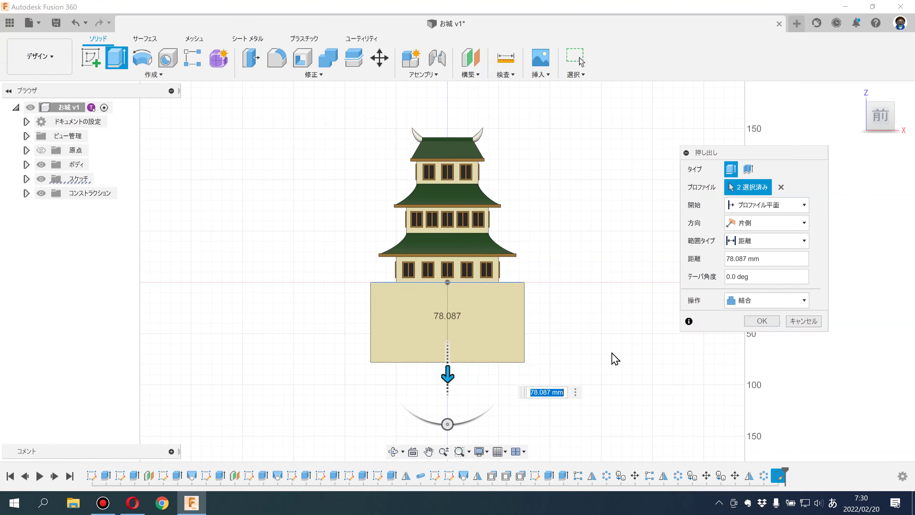
Step: Make the extrusion a New Body with a 12° taper angle
click(749, 300)
click(754, 351)
scroll(449, 429, up, 2)
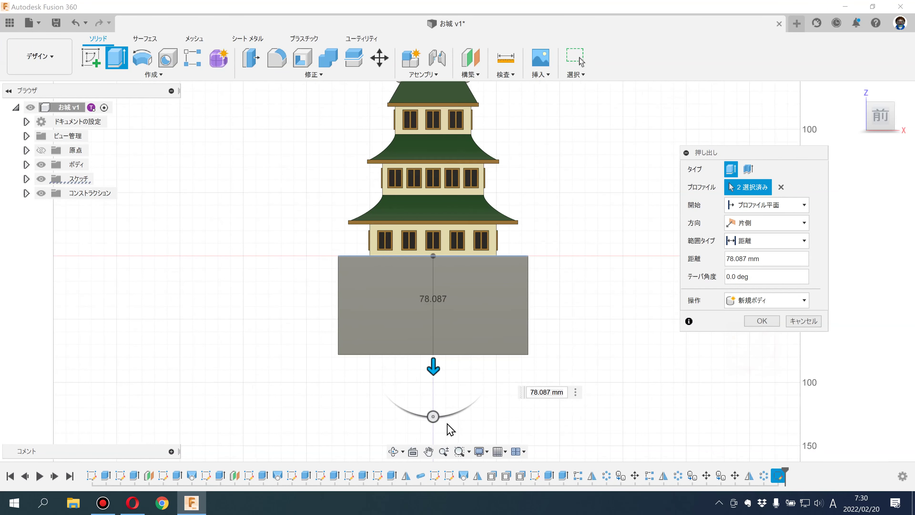
drag(434, 417, 446, 416)
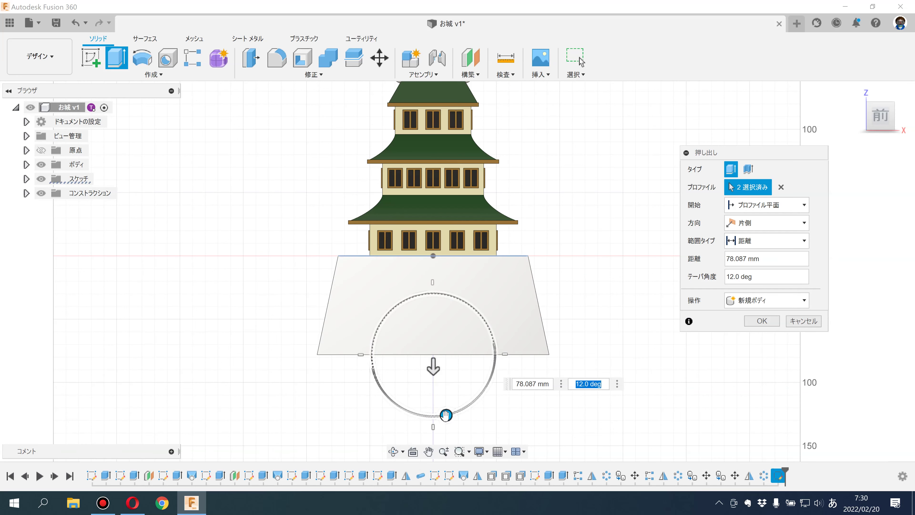
shift+middle_drag(546, 245, 547, 241)
click(761, 320)
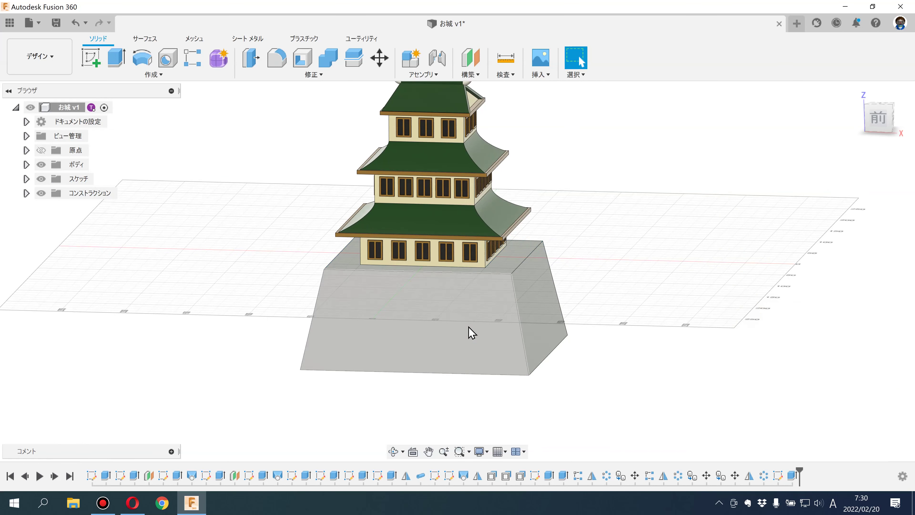
Step: In the base sketch, change the 25 mm margin dimension to 10 mm and reposition the linked dimension
double_click(779, 475)
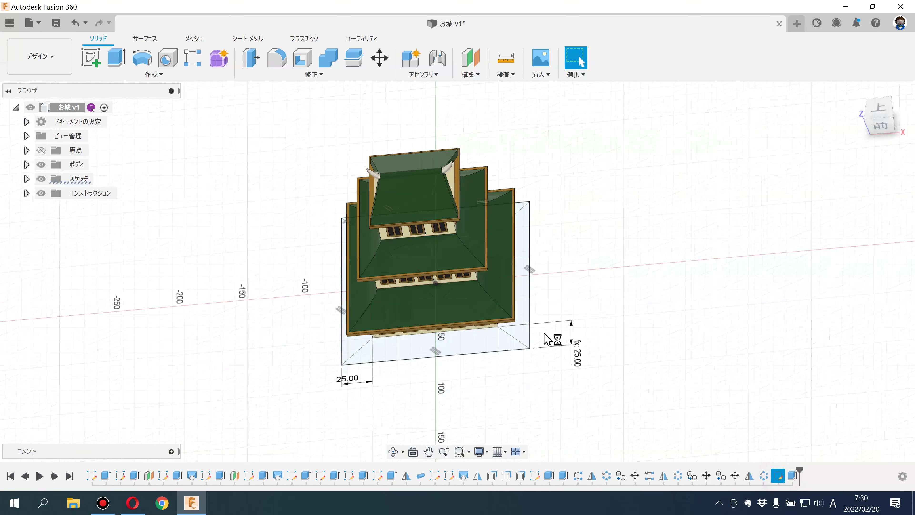
double_click(353, 420)
text(10)
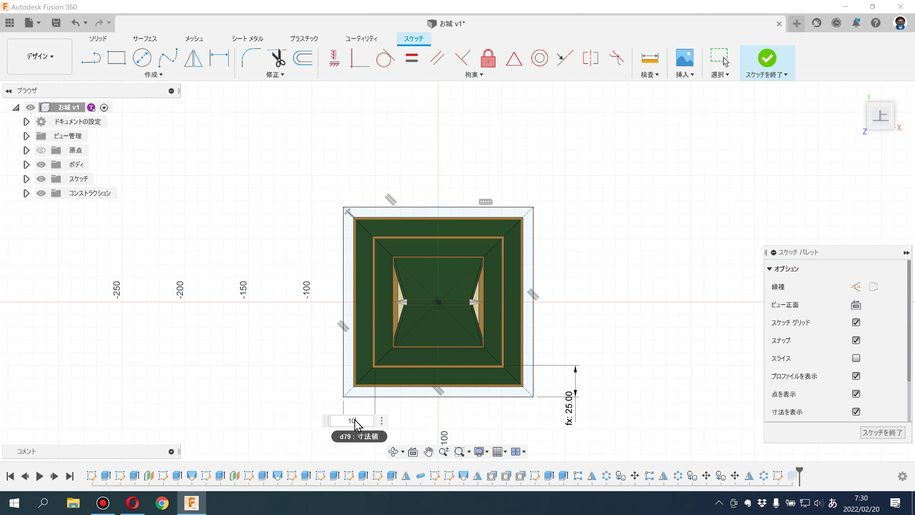
key(Return)
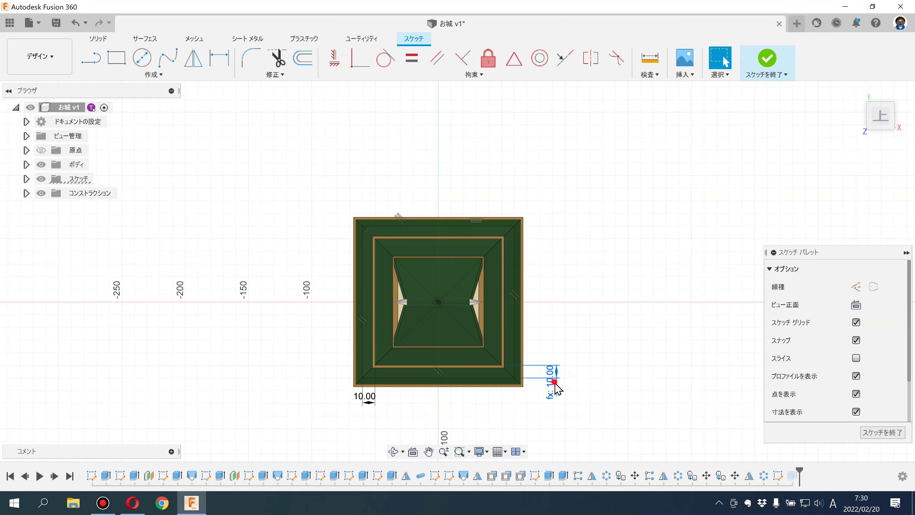
click(556, 389)
key(Return)
drag(550, 395, 554, 417)
Step: Try a 15 mm margin, set it back to 10 mm, and finish the base sketch
double_click(371, 397)
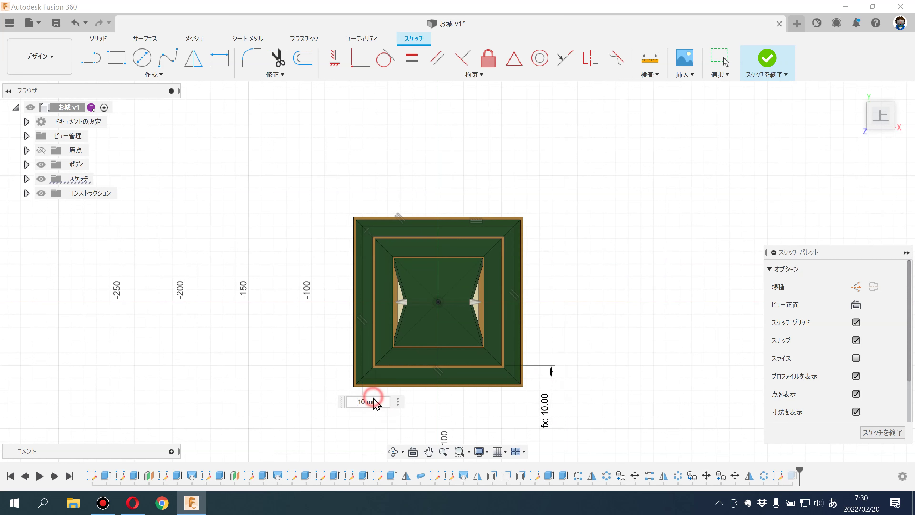
key(BackSpace)
key(BackSpace)
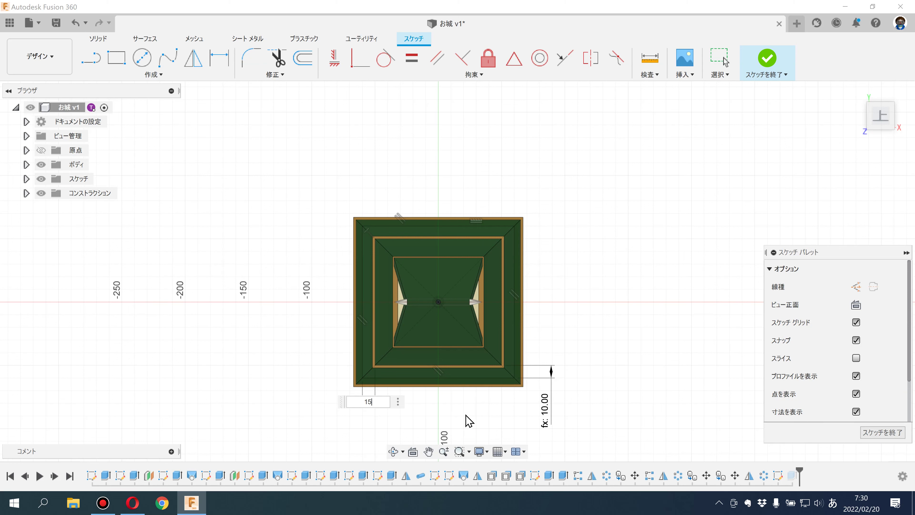
key(Return)
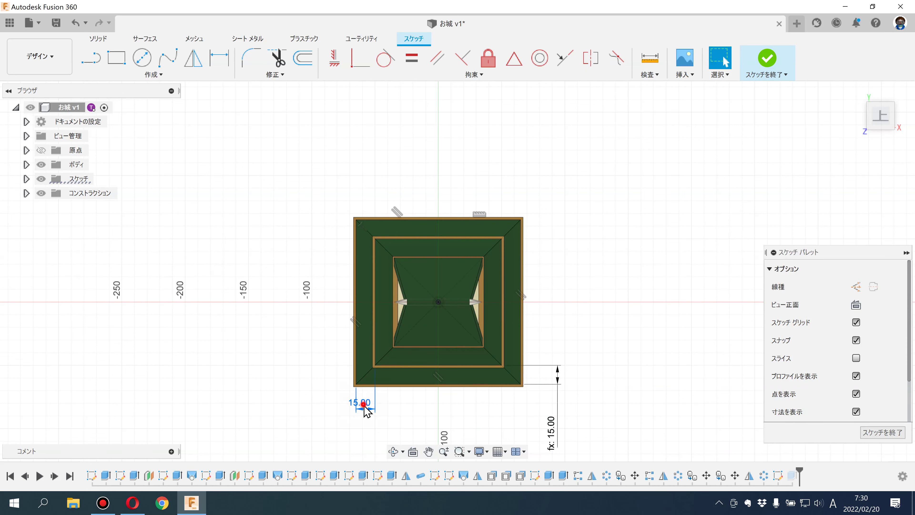
double_click(364, 406)
text(0)
key(Return)
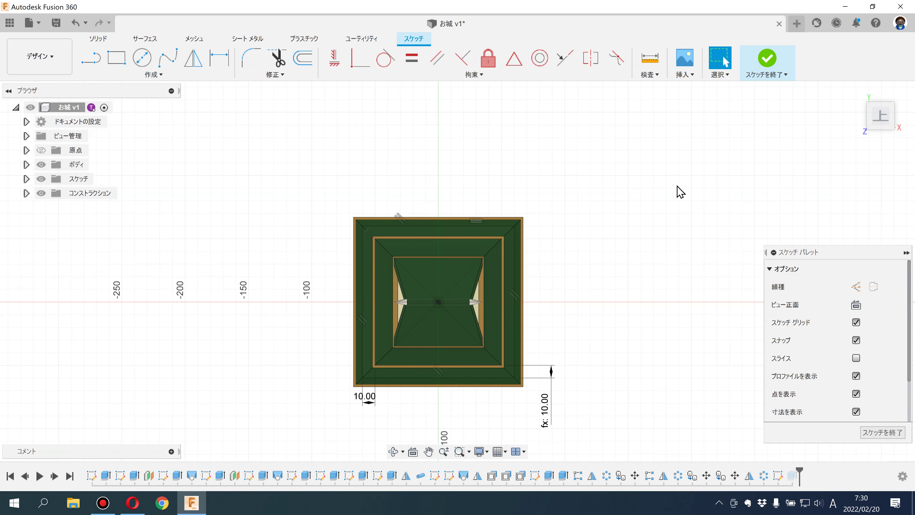
click(766, 73)
shift+middle_drag(592, 259, 586, 247)
Step: Drop the grid to the base level and switch to the Rendering workspace
click(498, 452)
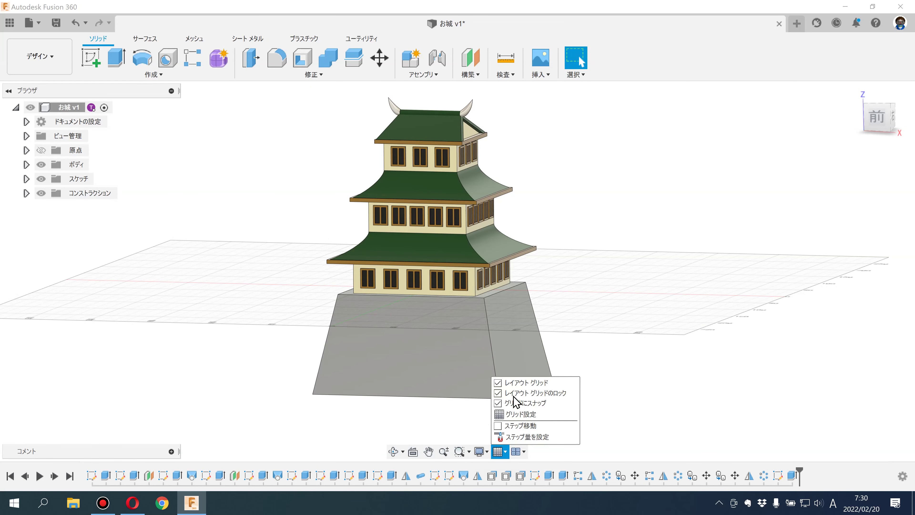
click(637, 348)
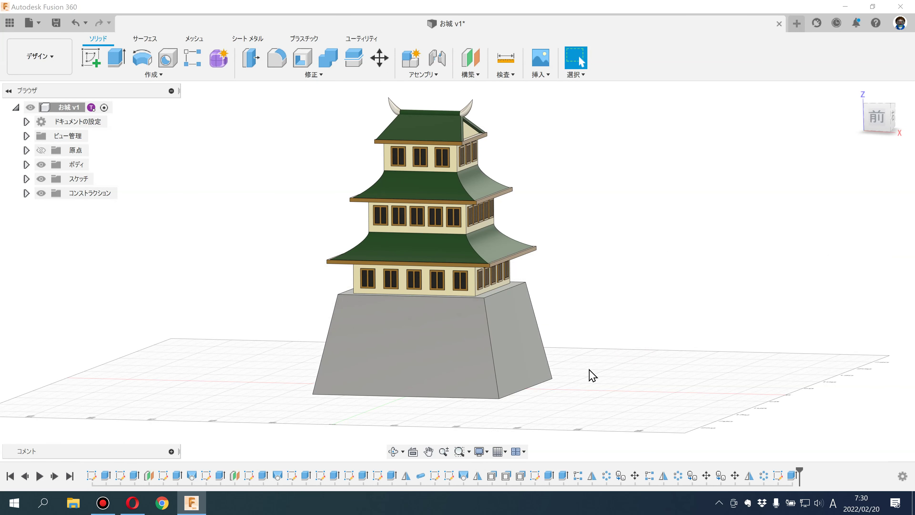
shift+middle_drag(591, 373, 545, 315)
click(60, 77)
click(58, 127)
shift+middle_drag(255, 234, 256, 238)
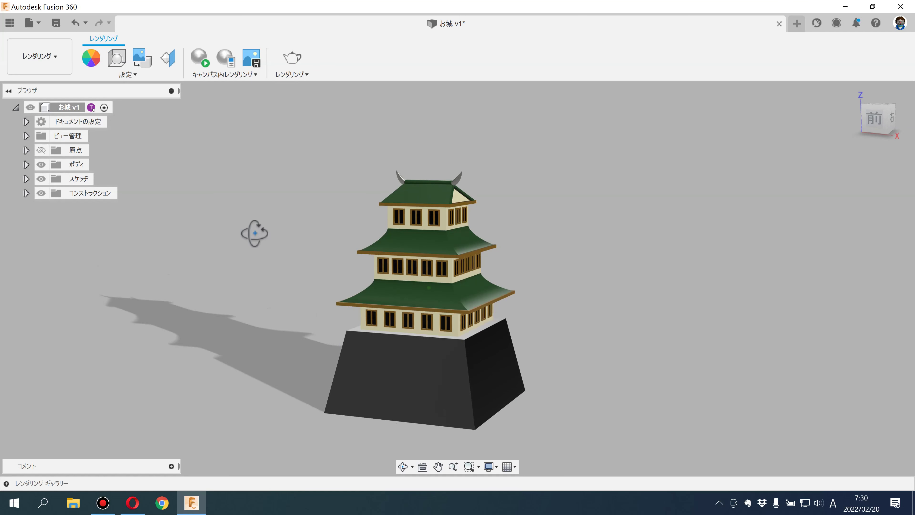
Step: Apply the bluish-grey granite appearance to the stone base and start saving a new version
click(102, 69)
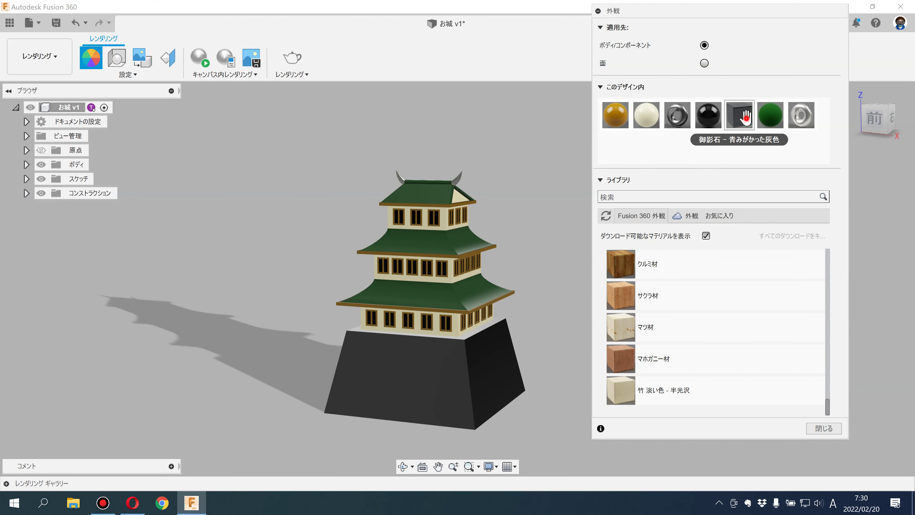
drag(744, 116, 508, 366)
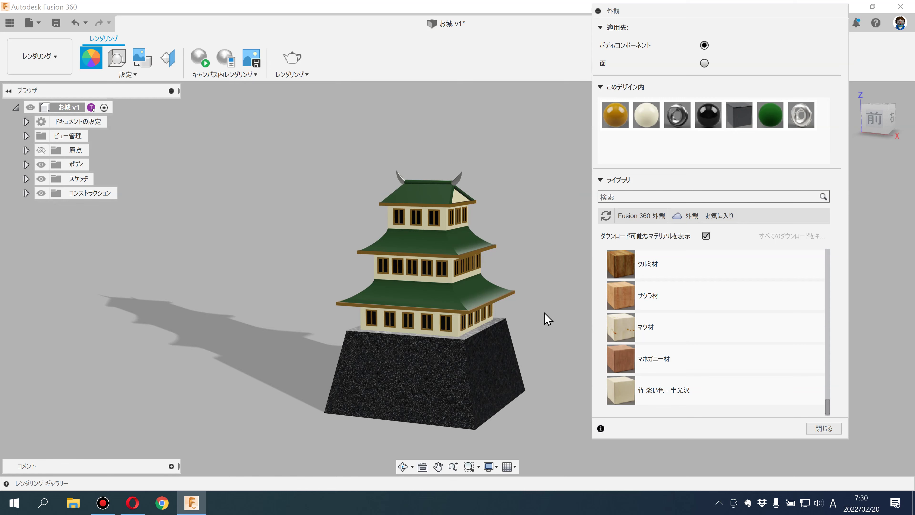
click(827, 430)
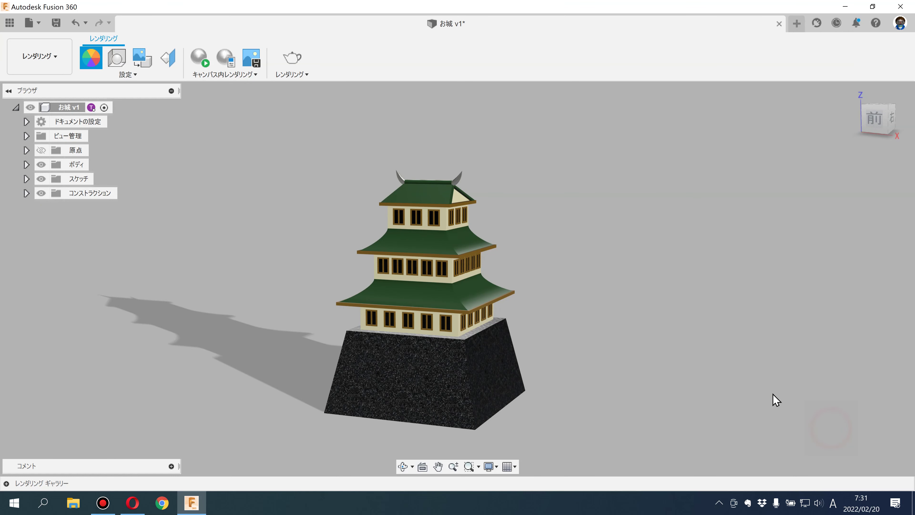
mouse_move(724, 378)
shift+middle_down()
mouse_move(633, 394)
mouse_move(752, 377)
mouse_move(690, 386)
mouse_move(696, 363)
mouse_move(670, 370)
mouse_move(668, 359)
shift+middle_up()
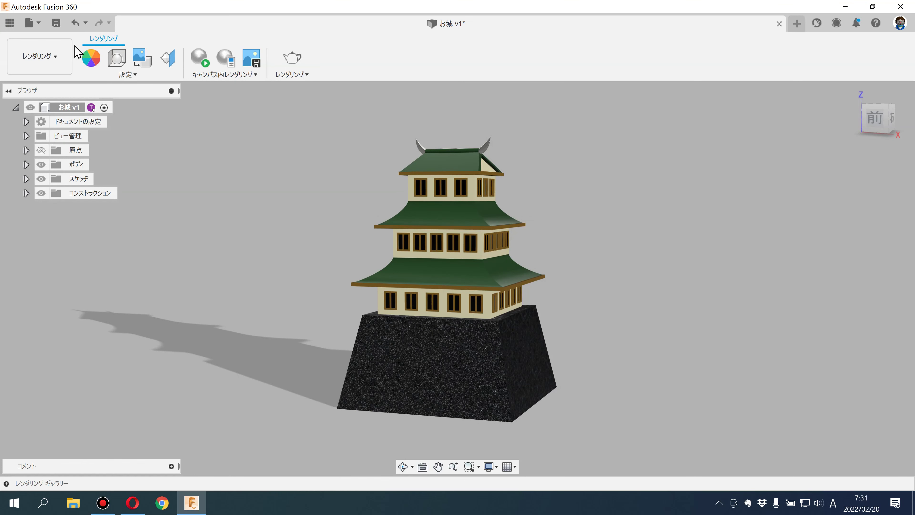
click(56, 24)
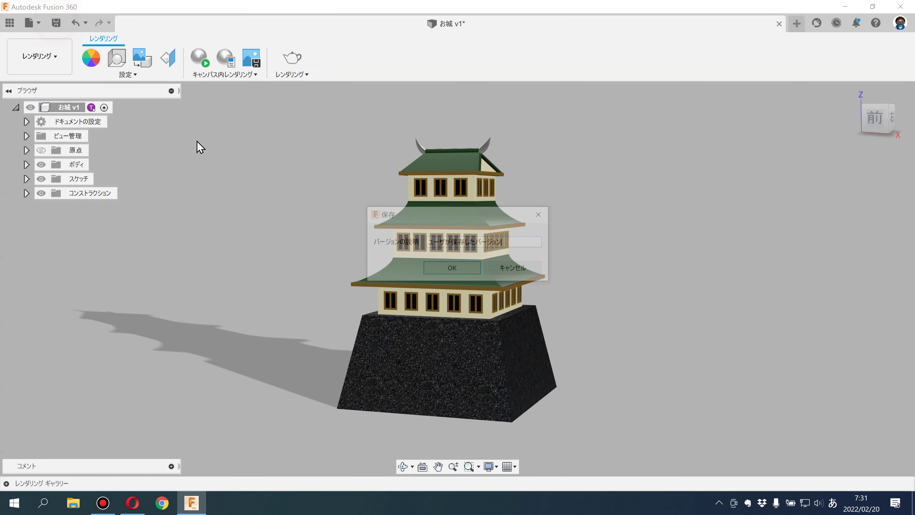
Step: Save the version and apply dark grey glossy enamel to the stone base
click(442, 269)
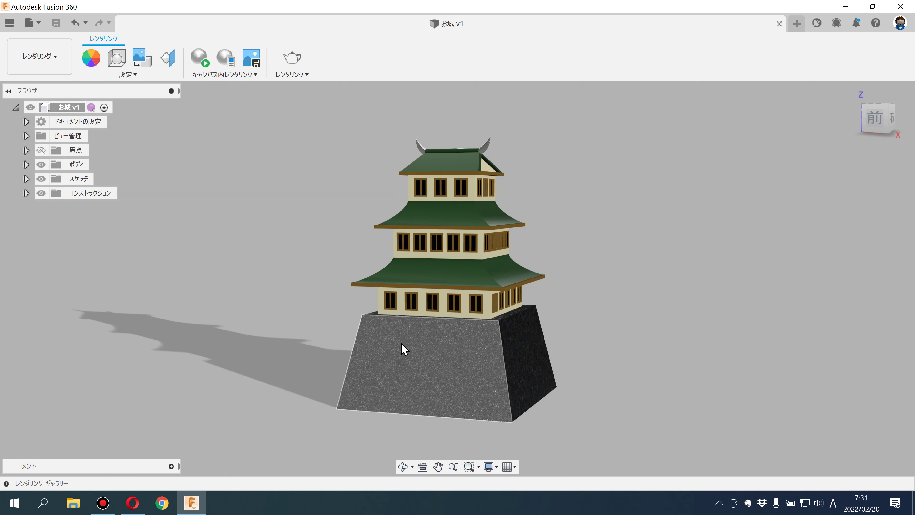
click(98, 65)
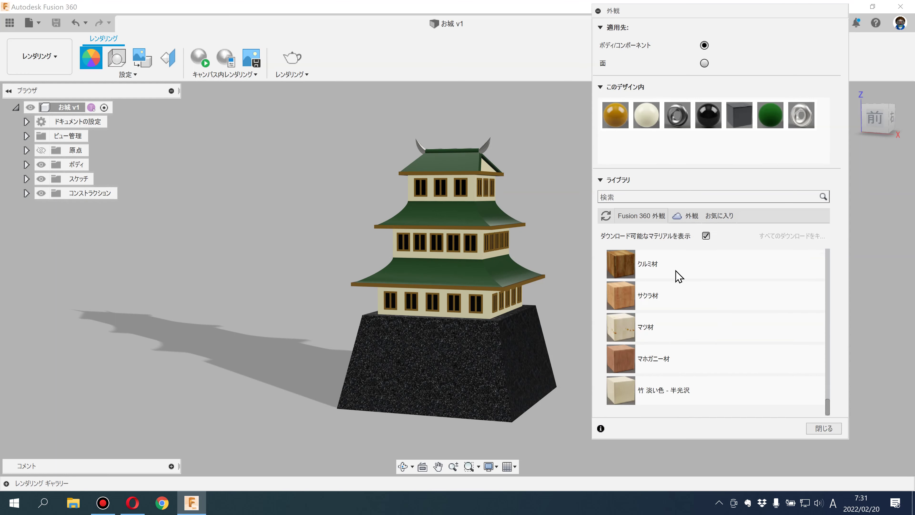
scroll(670, 281, up, 5)
scroll(657, 287, up, 2)
scroll(657, 287, up, 3)
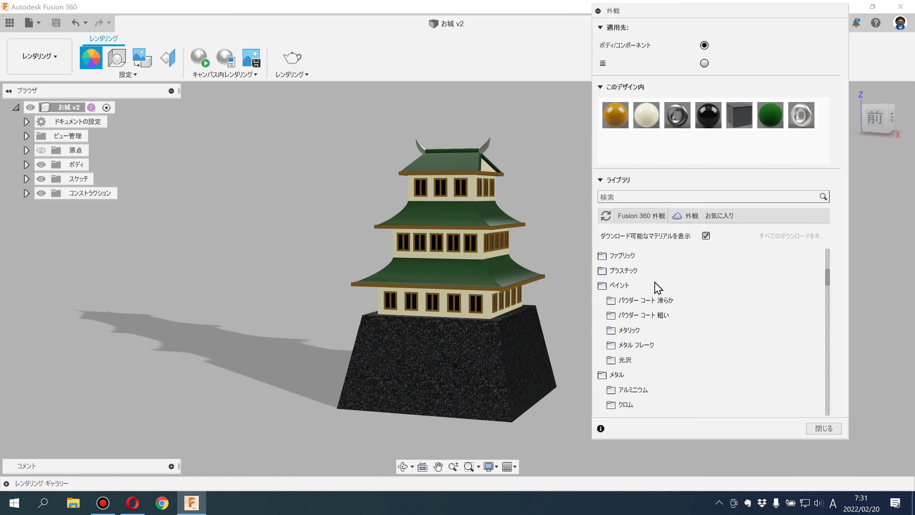
click(631, 360)
scroll(644, 335, down, 1)
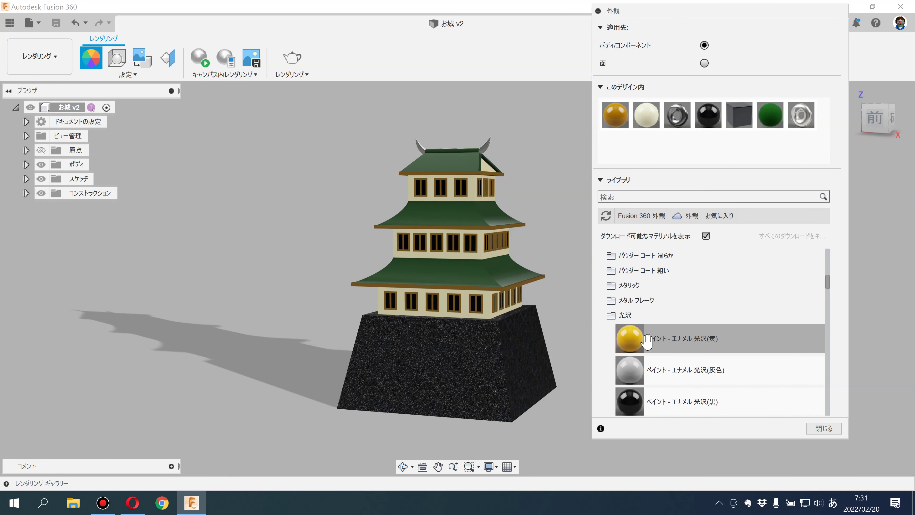
scroll(645, 307, down, 3)
scroll(645, 270, down, 2)
drag(630, 390, 519, 404)
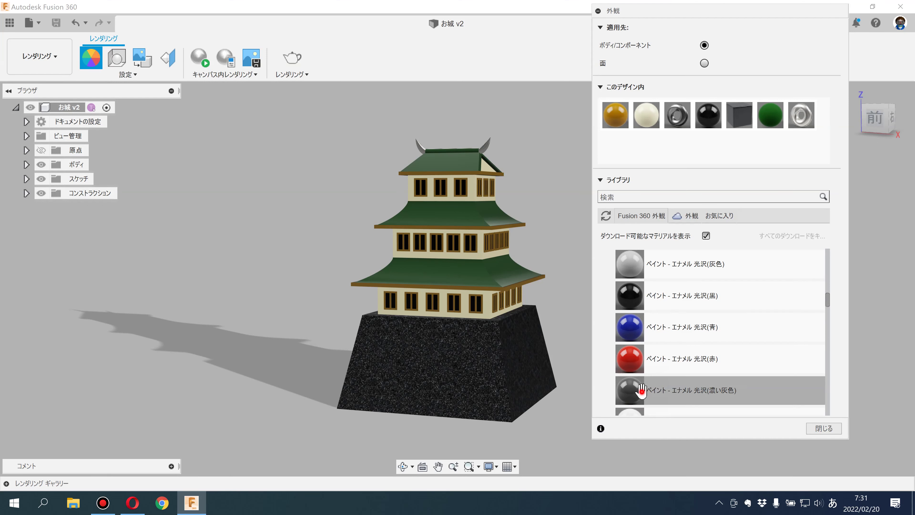
click(827, 427)
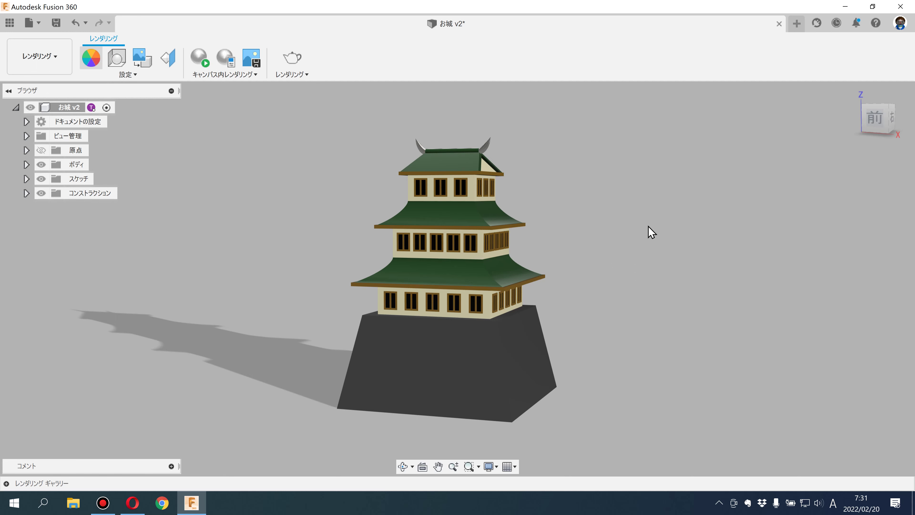
Step: Replace the base's enamel with a light grey paint finish
key(a)
drag(629, 264, 468, 379)
click(824, 428)
click(45, 68)
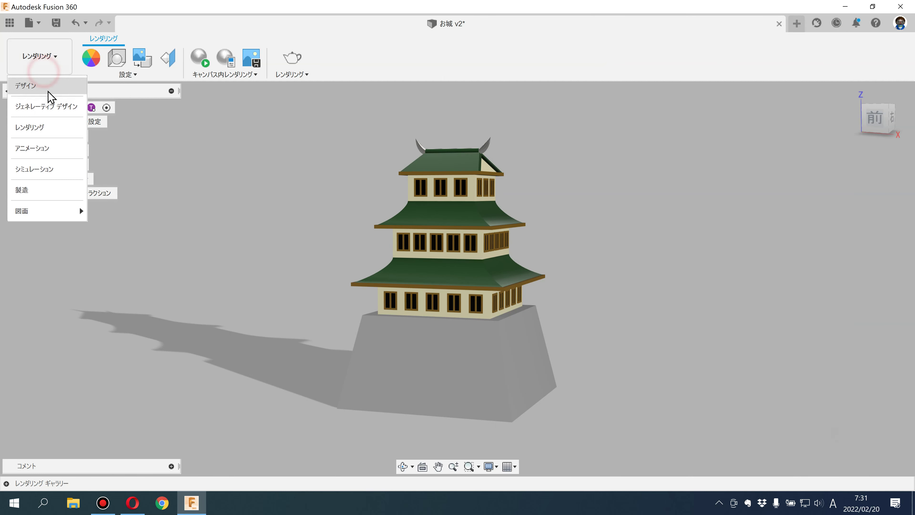
Step: Back in Design, start a sketch on the base's front plane, finish it, then undo the finish
click(47, 88)
mouse_move(90, 58)
click(87, 65)
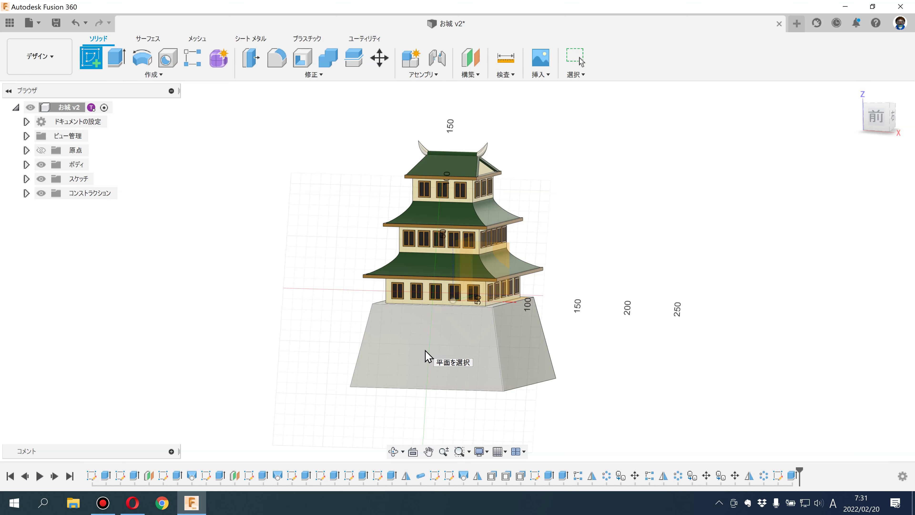
scroll(428, 353, down, 2)
scroll(466, 337, down, 2)
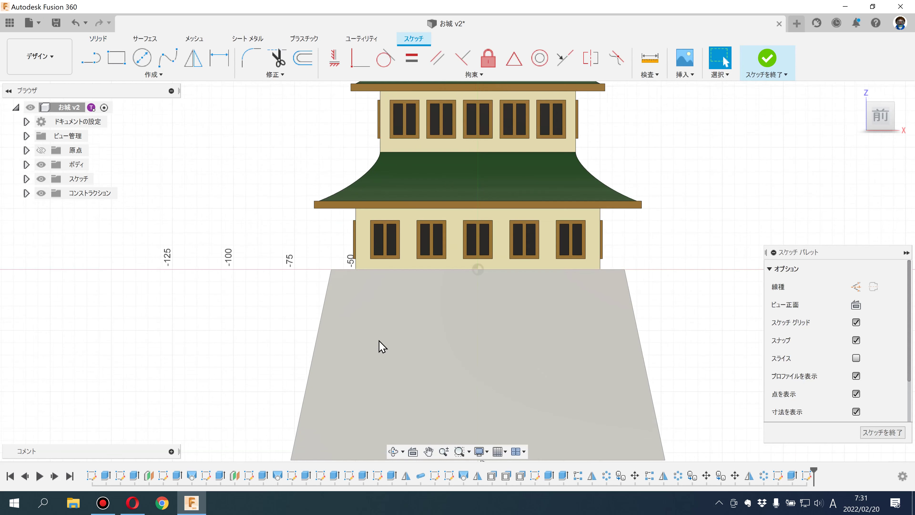
scroll(374, 346, up, 1)
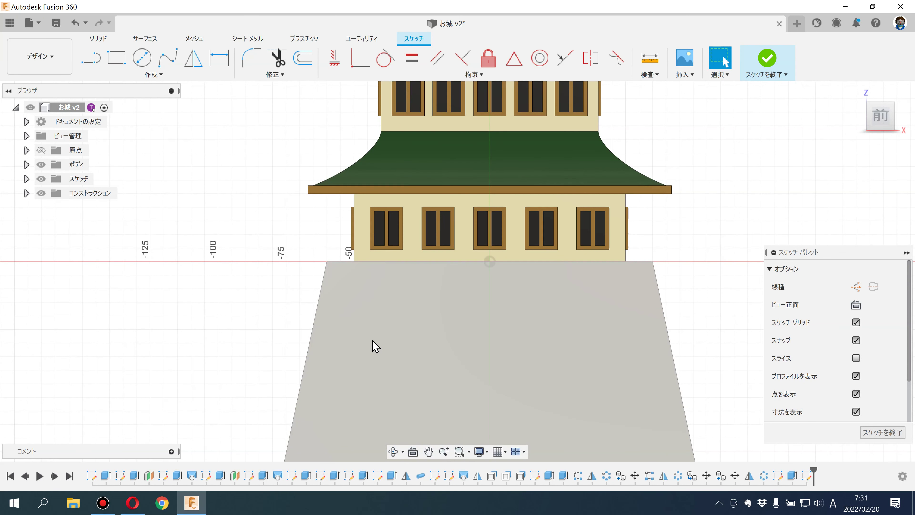
click(766, 64)
key(ctrl+z)
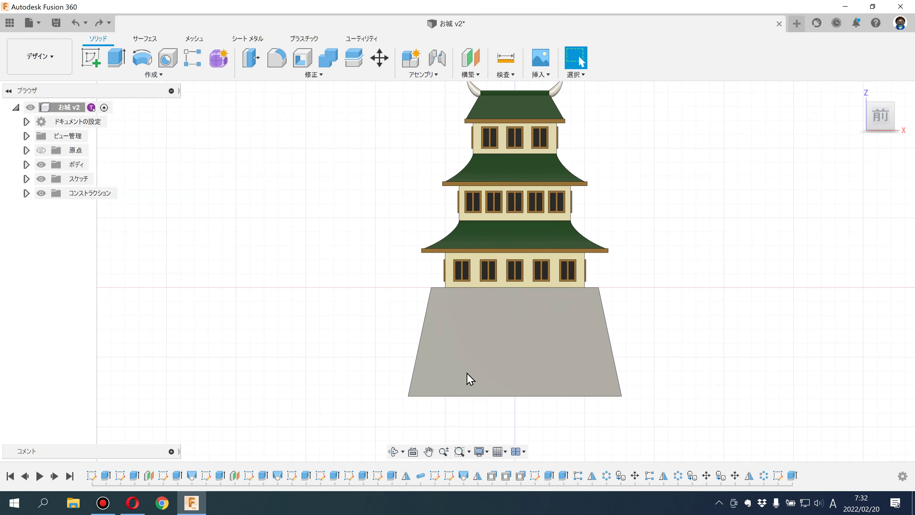
Step: Pick the base's front face and draw a zigzag joint line from the left edge to the top edge
click(494, 362)
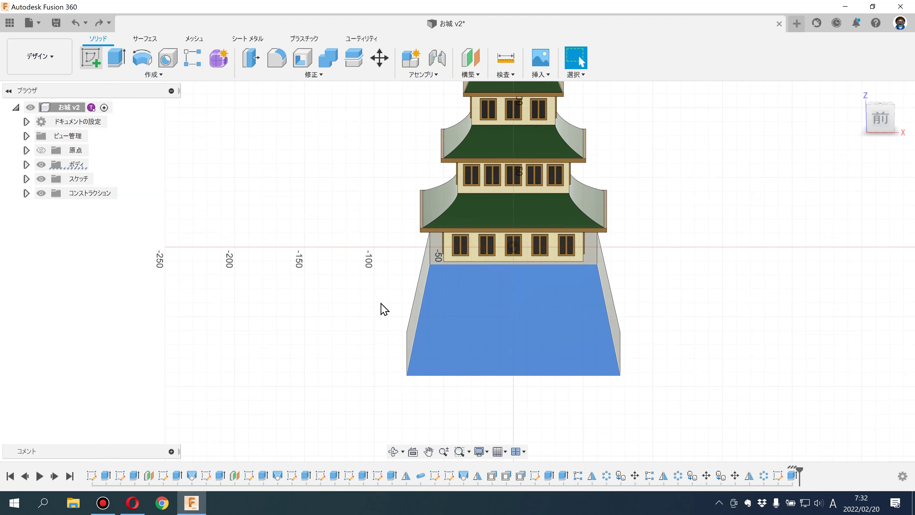
key(l)
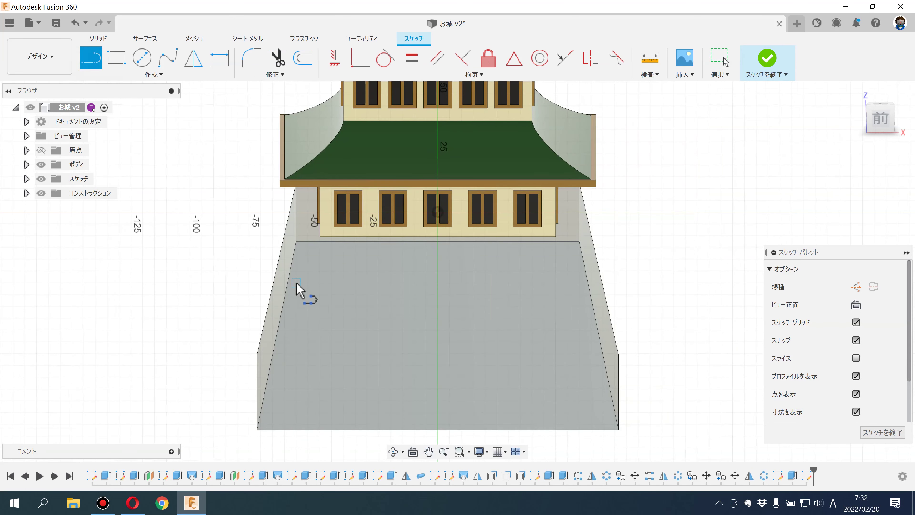
scroll(285, 289, up, 2)
click(284, 284)
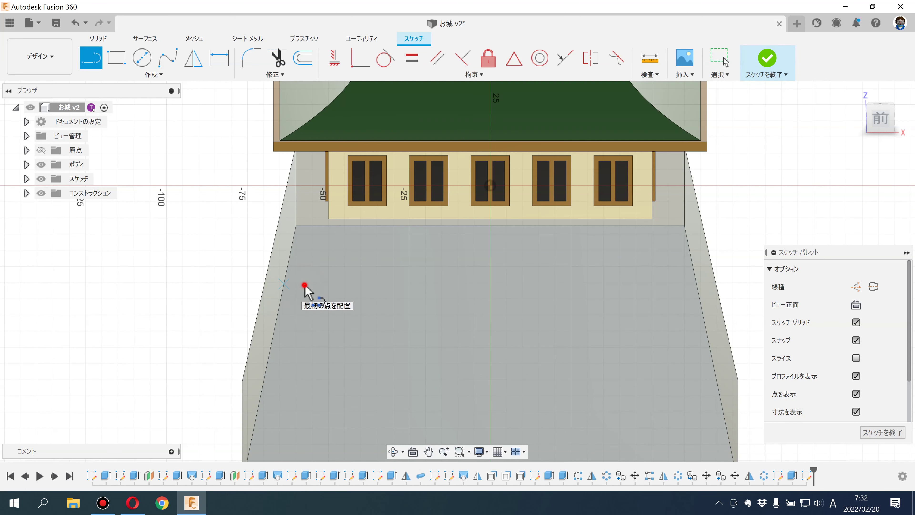
click(337, 286)
click(399, 256)
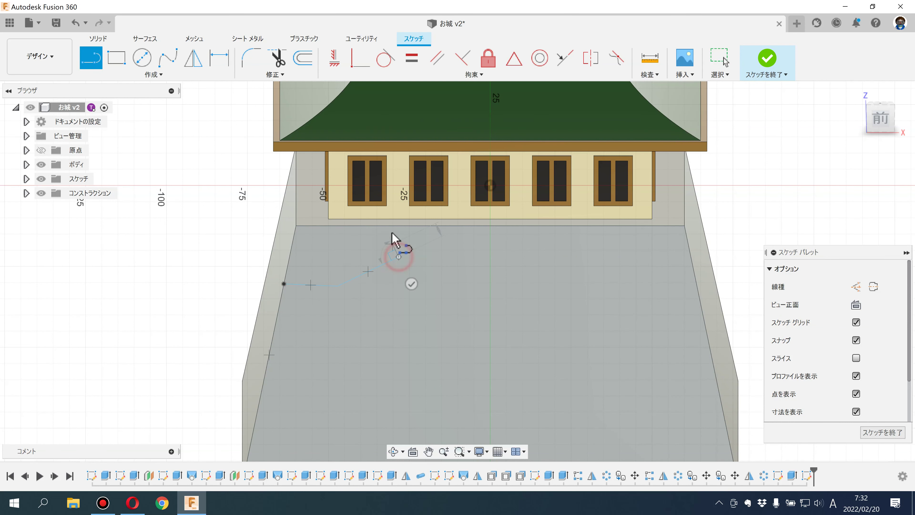
click(388, 225)
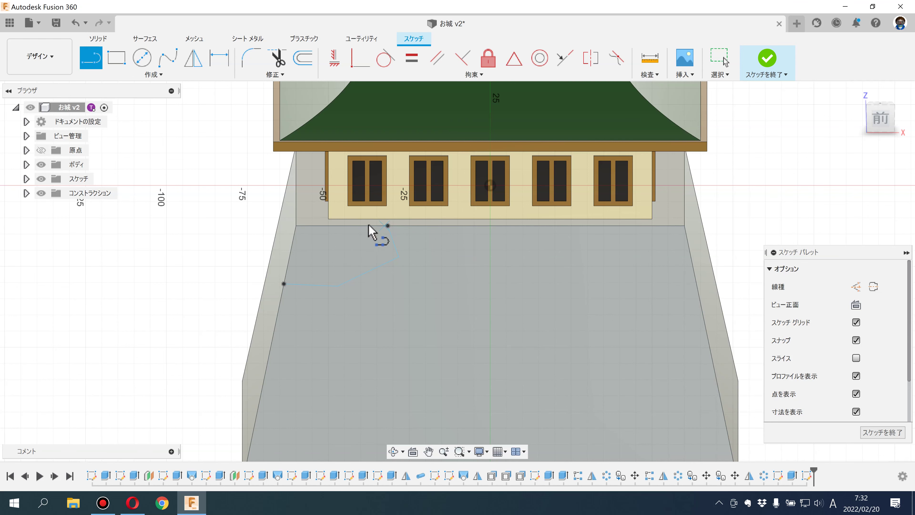
scroll(364, 239, down, 3)
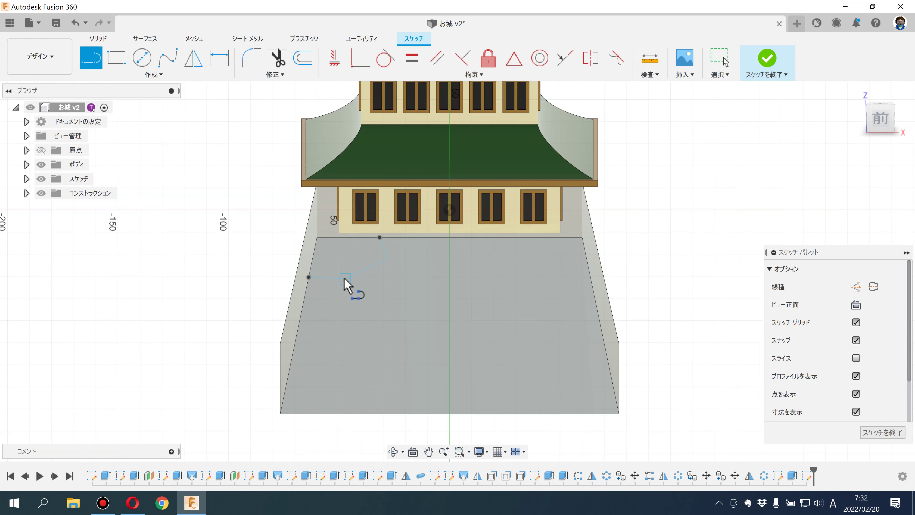
Step: Branch a zigzag joint line from an existing vertex down to the base's left edge
click(345, 278)
click(366, 311)
click(340, 331)
click(366, 312)
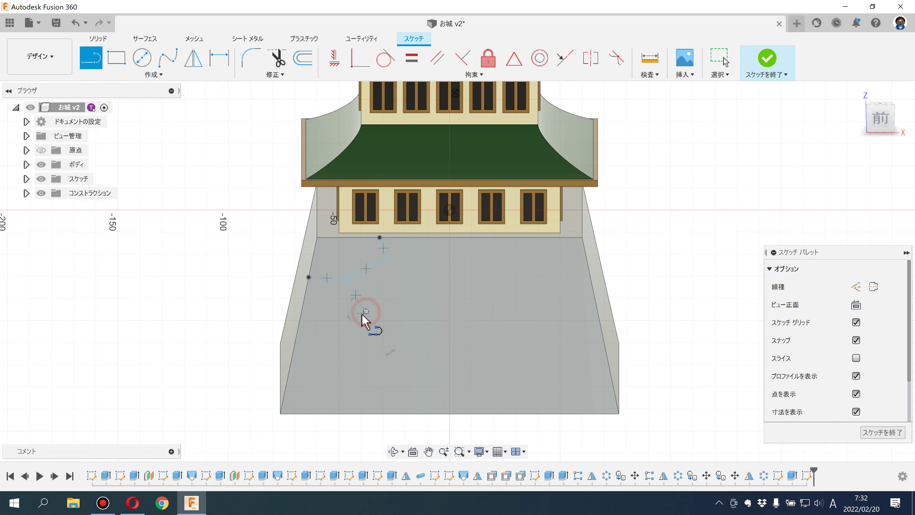
scroll(364, 317, up, 2)
click(330, 343)
click(260, 342)
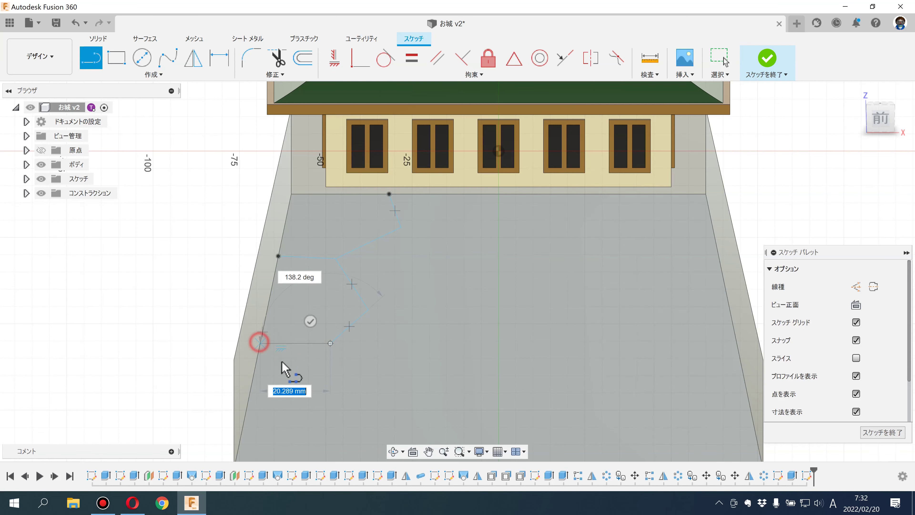
middle_drag(331, 349, 366, 310)
Step: Add joint lines down to the bottom edge and up-right back to existing vertices
click(366, 305)
click(375, 343)
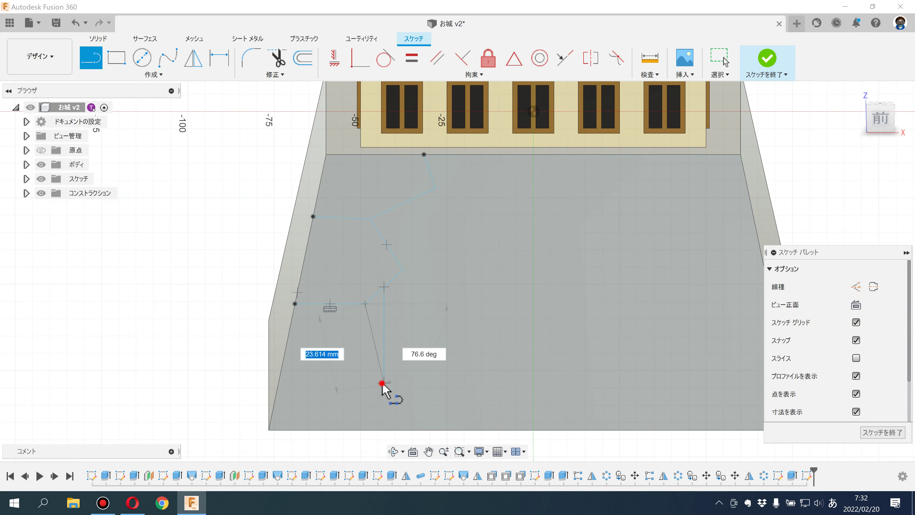
click(370, 430)
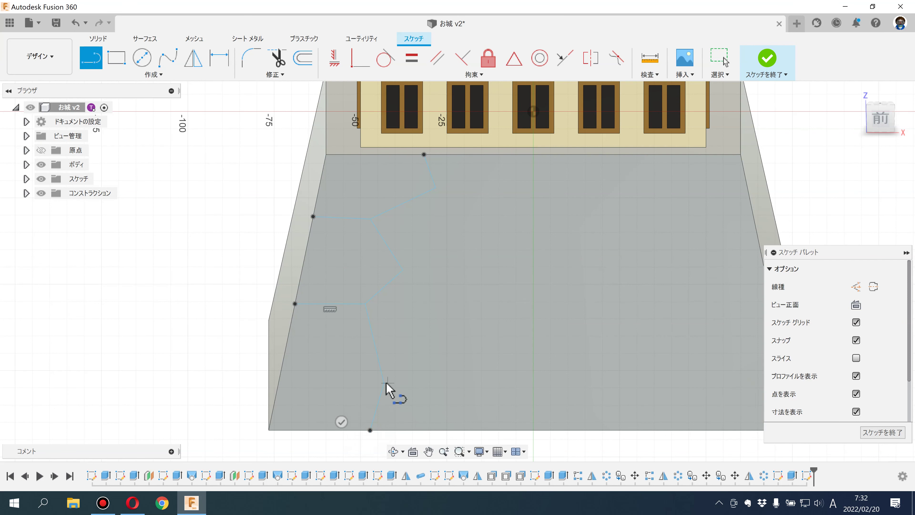
click(385, 383)
click(471, 365)
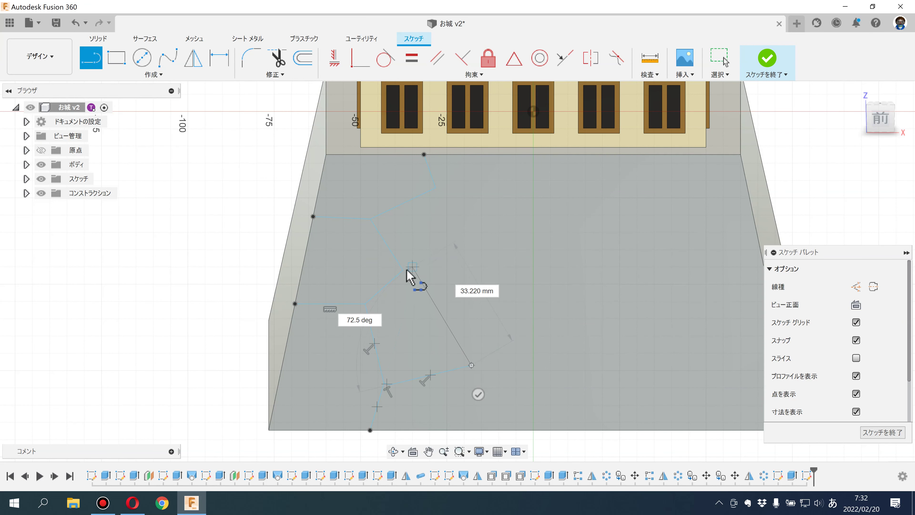
click(430, 263)
click(402, 269)
click(454, 256)
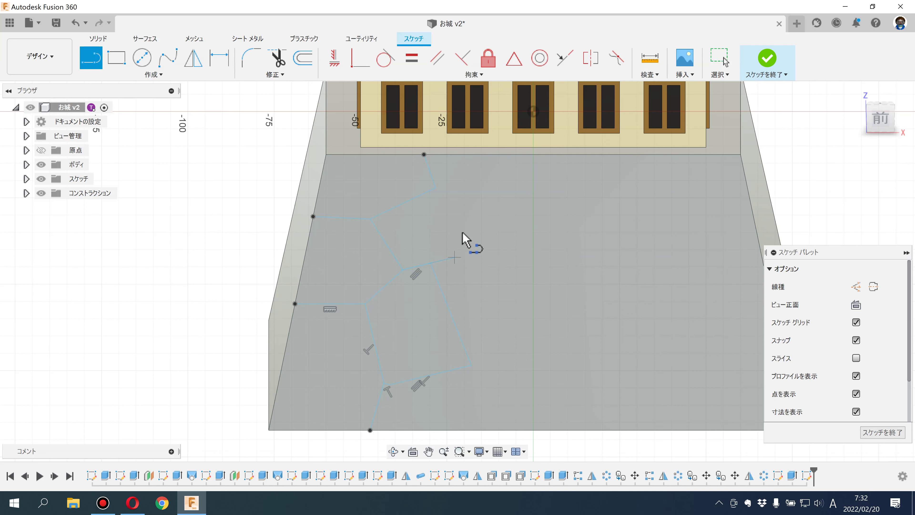
click(435, 185)
key(Escape)
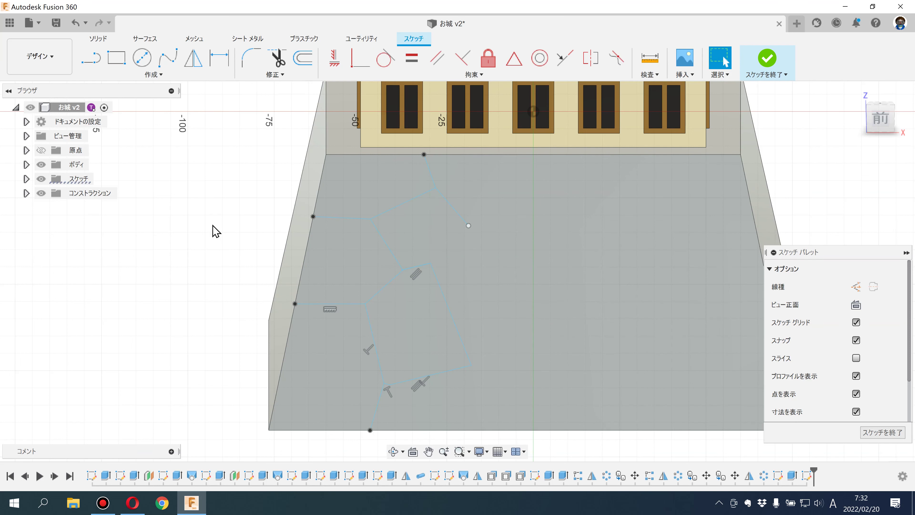
Step: Add two more joint lines, one linking two points and one reaching the top edge
click(96, 61)
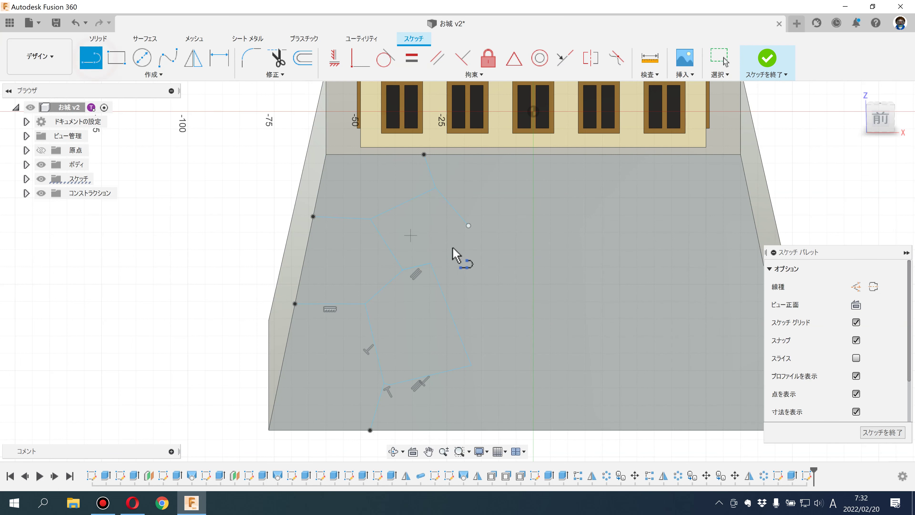
click(429, 263)
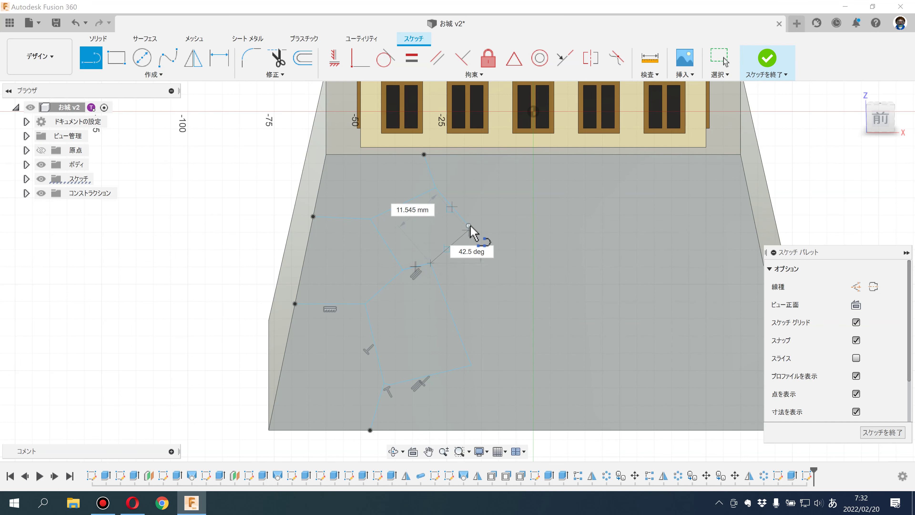
click(468, 225)
key(Escape)
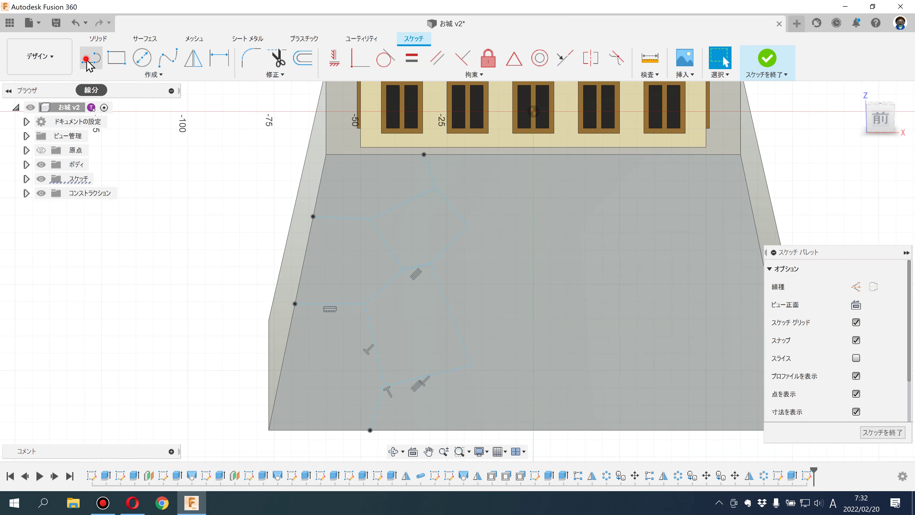
click(91, 58)
click(529, 189)
click(536, 154)
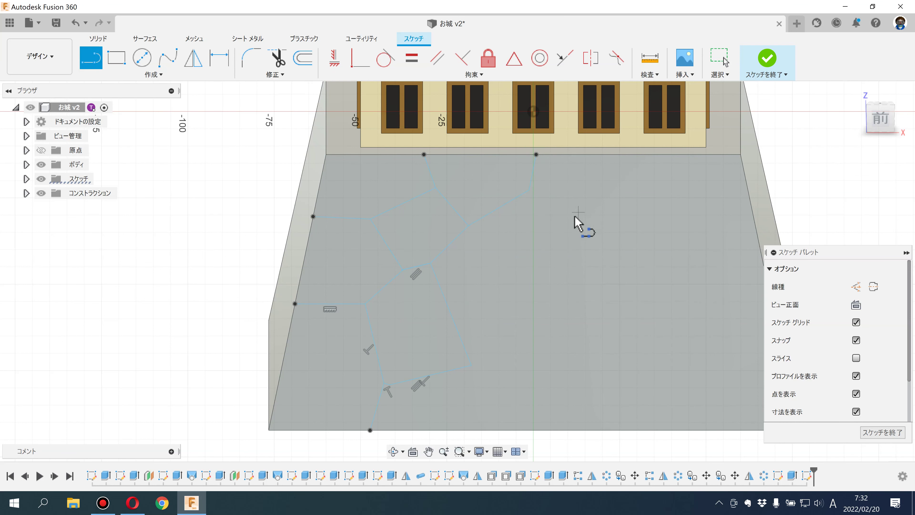
scroll(554, 237, down, 2)
Step: Draw joint lines from the bottom edge that link into the existing joint network
click(470, 316)
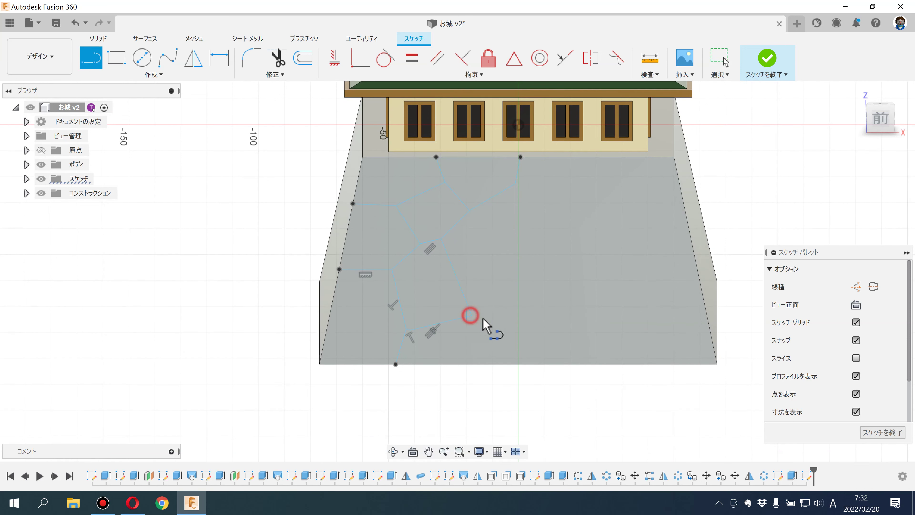
click(506, 364)
click(564, 364)
click(546, 287)
click(513, 273)
click(471, 315)
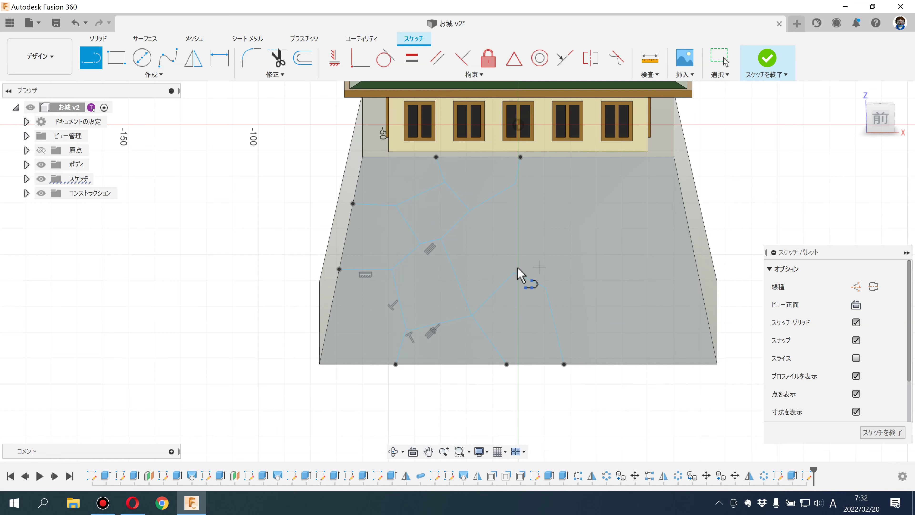
click(534, 228)
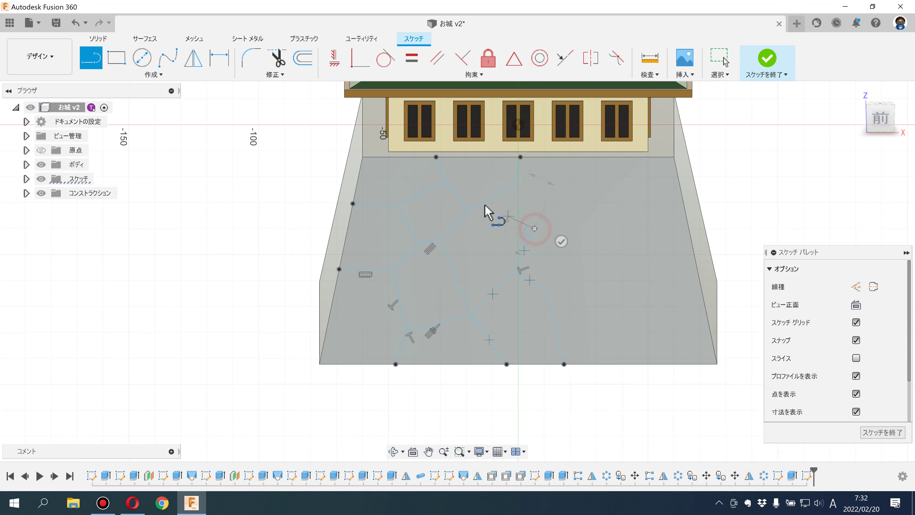
click(469, 210)
Step: Extend the joint network rightward with vertical joints ending on the bottom edge
click(515, 185)
click(573, 191)
click(578, 252)
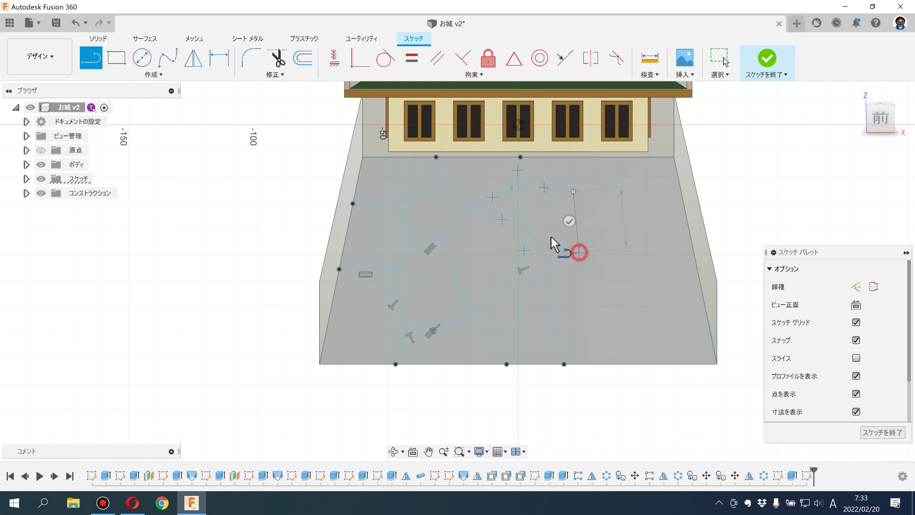
click(534, 228)
click(576, 300)
click(546, 287)
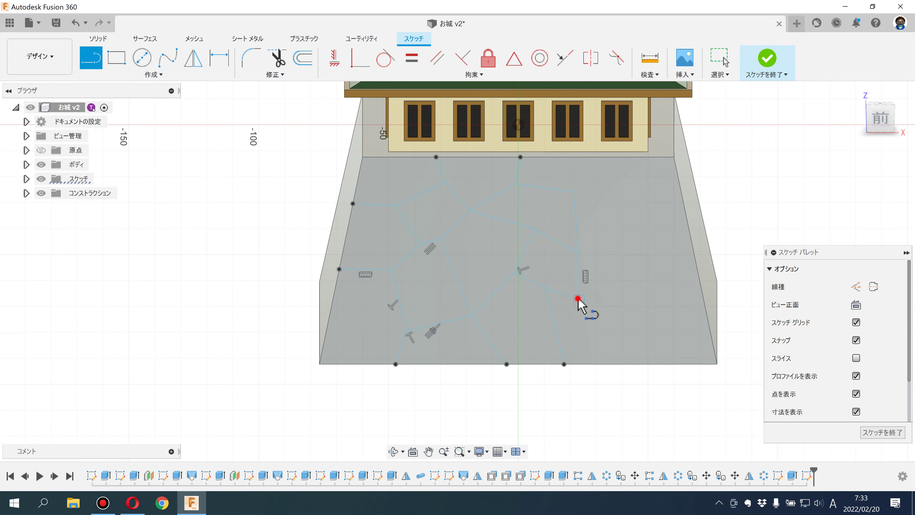
click(607, 297)
double_click(627, 363)
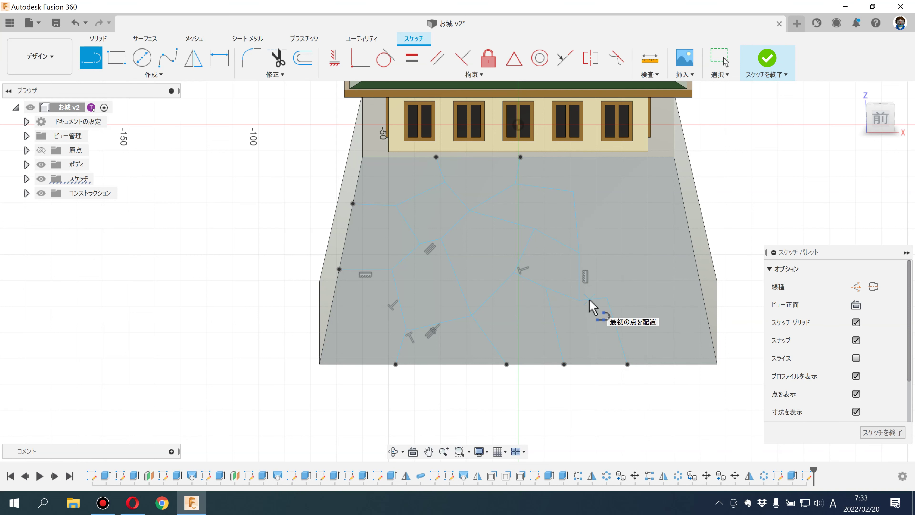
Step: Add joints onto existing lines and between the base's top edge and existing vertices
click(556, 329)
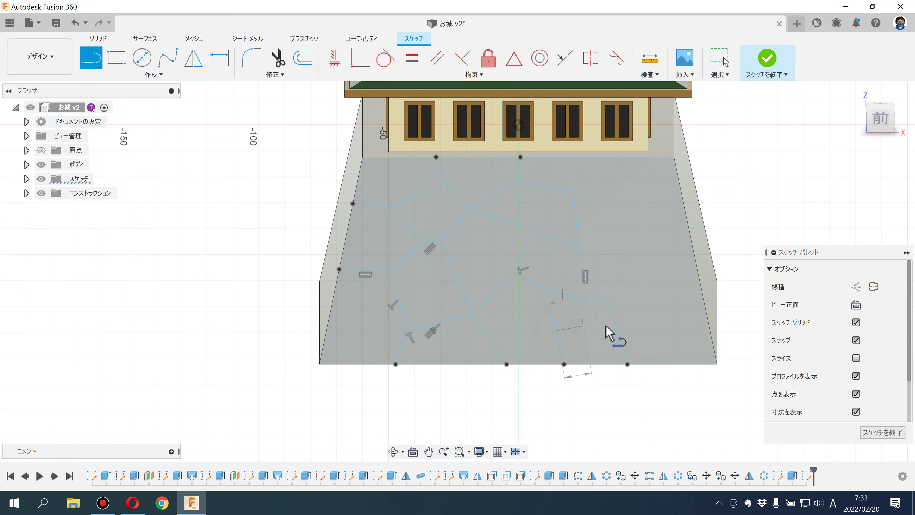
double_click(613, 317)
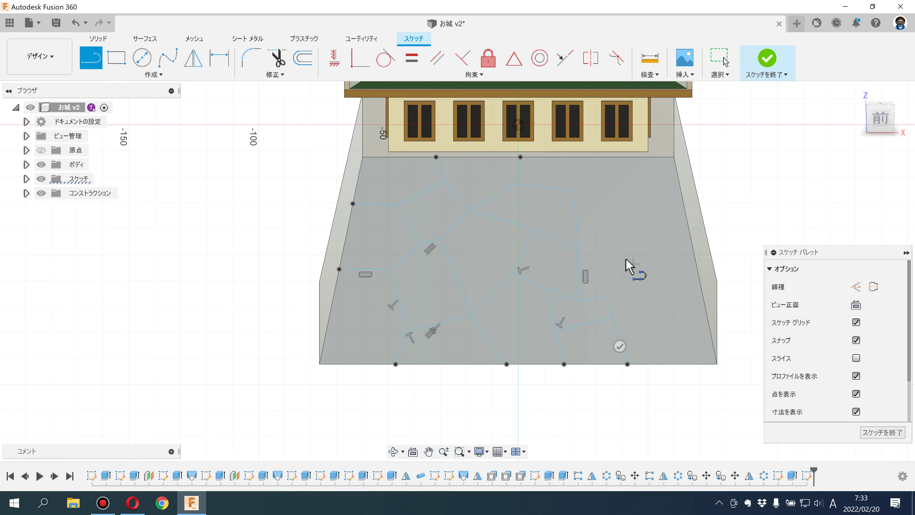
click(606, 297)
click(647, 273)
click(632, 218)
double_click(577, 221)
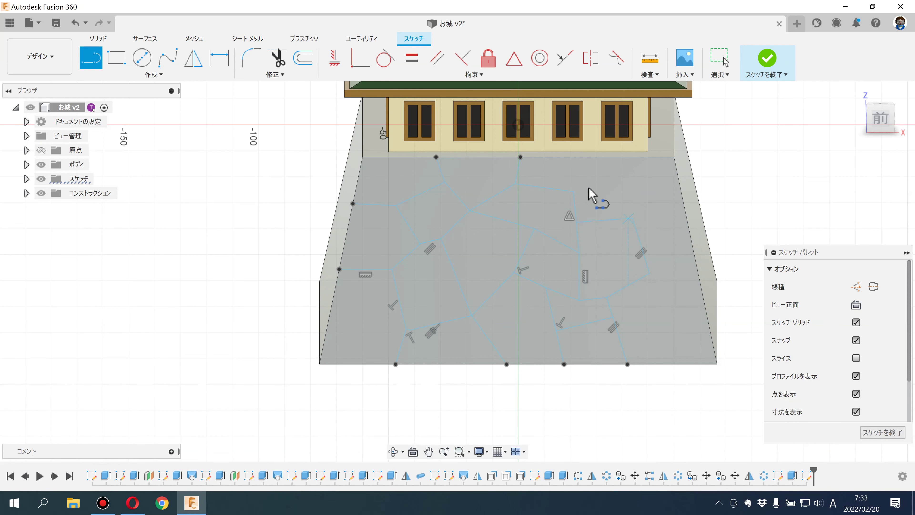
double_click(607, 157)
middle_drag(645, 171, 593, 188)
click(589, 177)
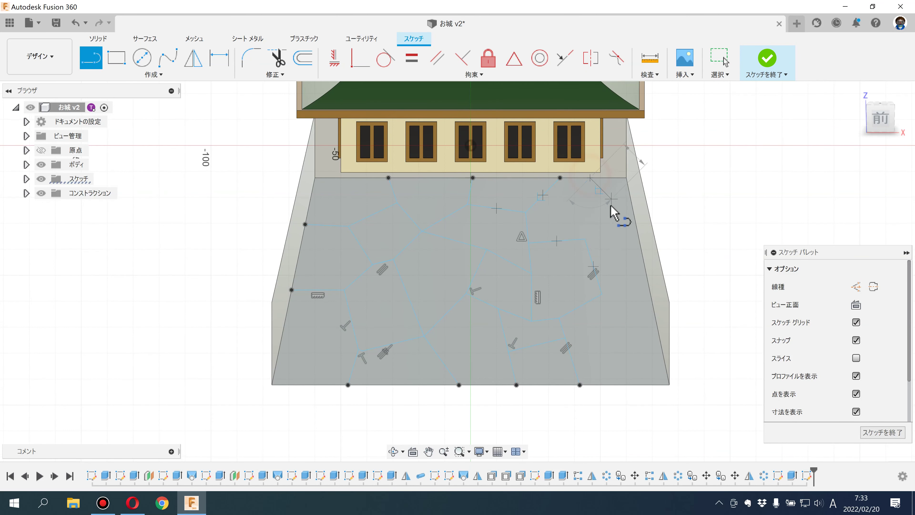
double_click(585, 239)
Step: Draw the last short joints out to the right edge, then finish the stone-joint sketch
click(607, 217)
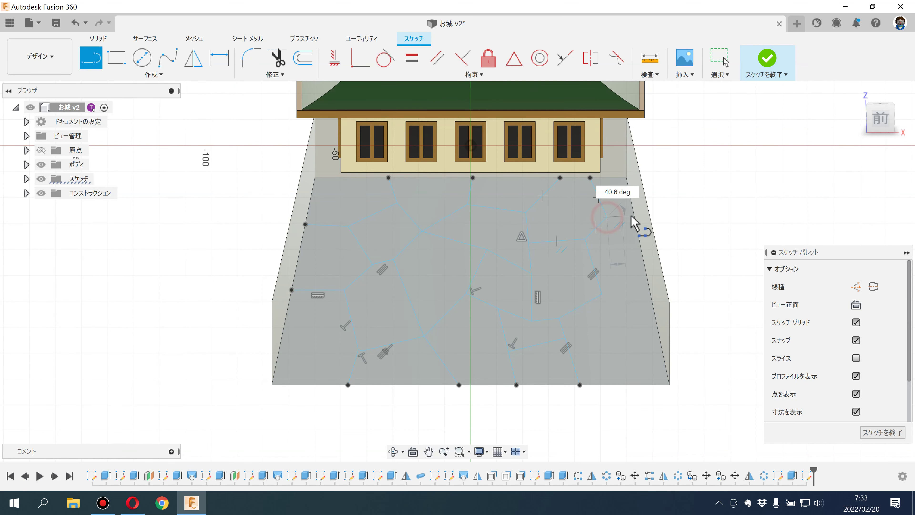
double_click(635, 216)
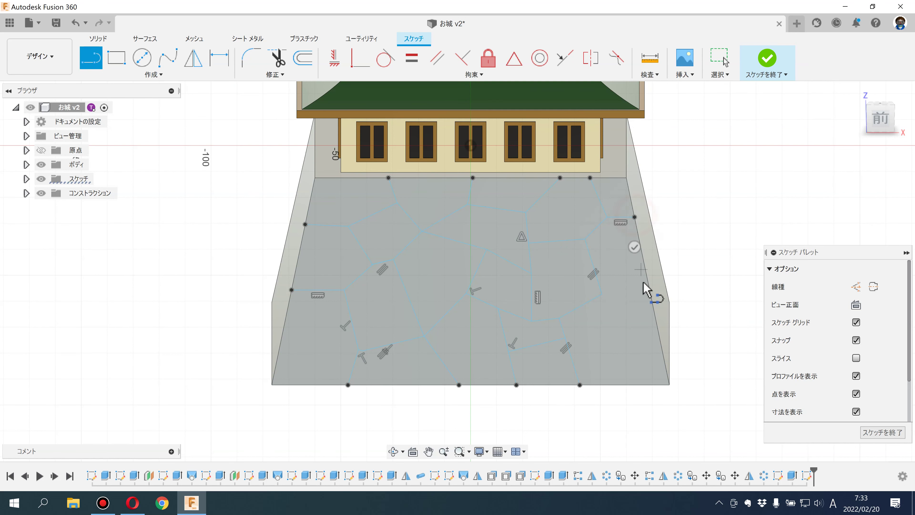
click(601, 294)
double_click(653, 308)
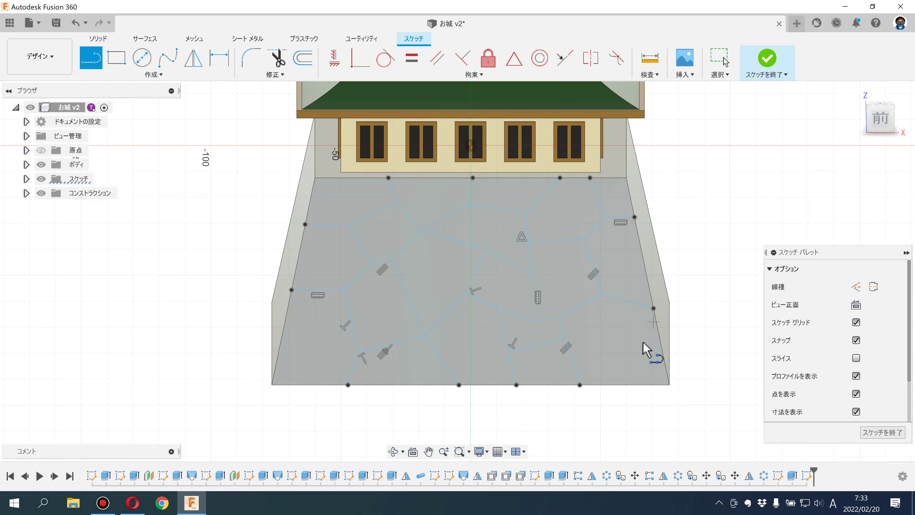
click(573, 362)
click(621, 340)
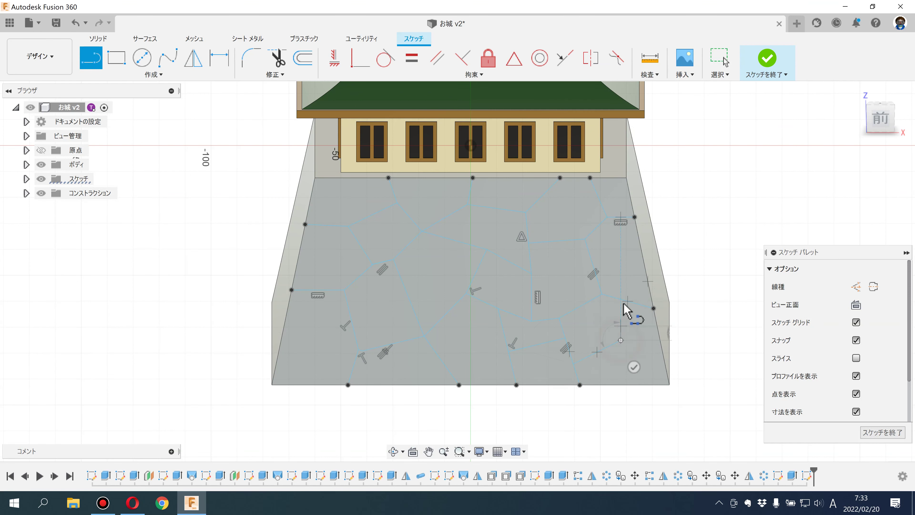
double_click(625, 299)
click(620, 340)
double_click(663, 356)
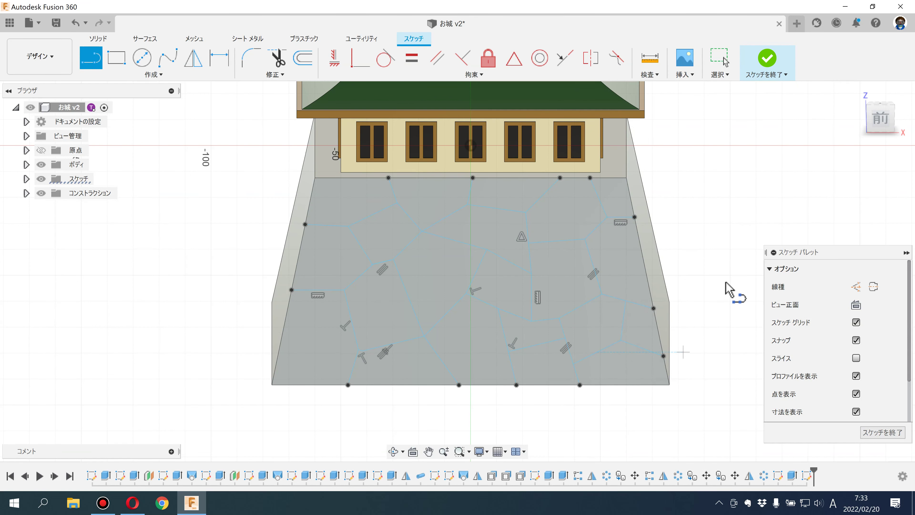
key(Escape)
click(767, 59)
mouse_move(739, 241)
shift+middle_down()
mouse_move(700, 255)
mouse_move(705, 271)
mouse_move(725, 204)
mouse_move(663, 219)
mouse_move(658, 211)
shift+middle_up()
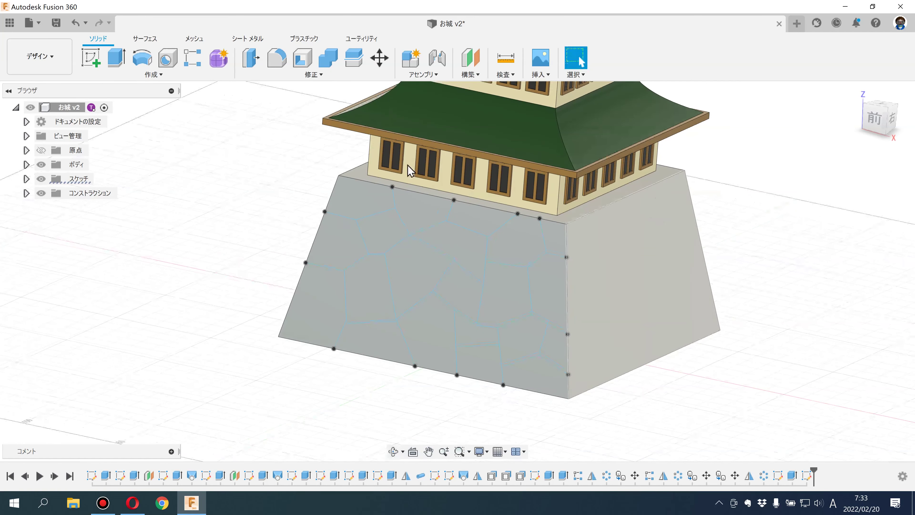
Step: Set up a pipe with a 2 mm square cross-section along the first joint-line chain
click(155, 74)
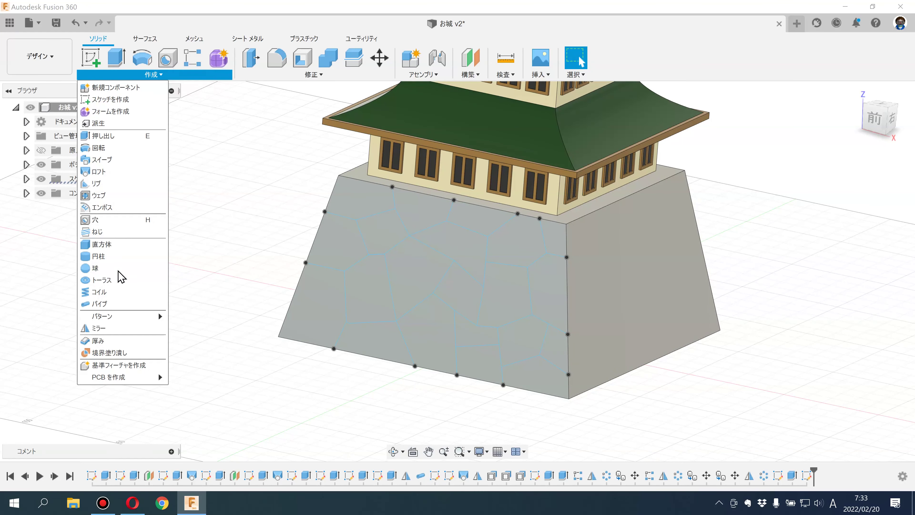
click(115, 302)
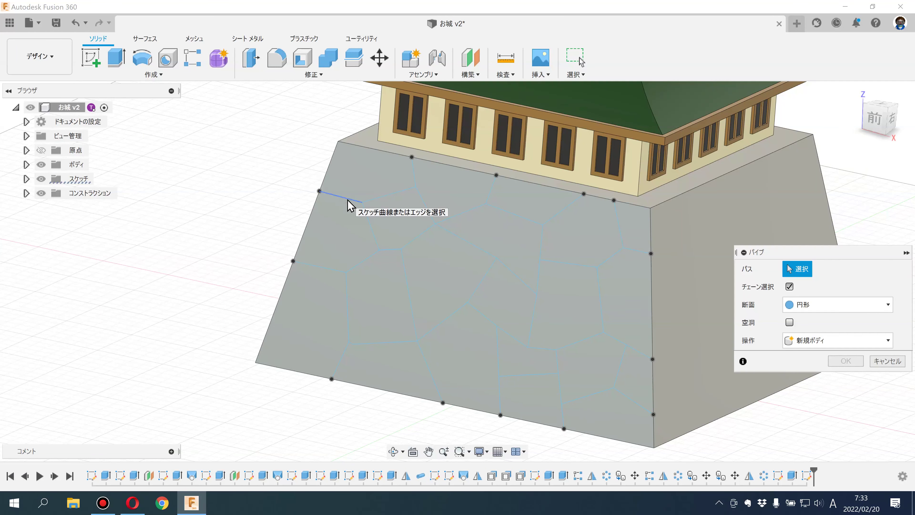
click(346, 202)
click(808, 329)
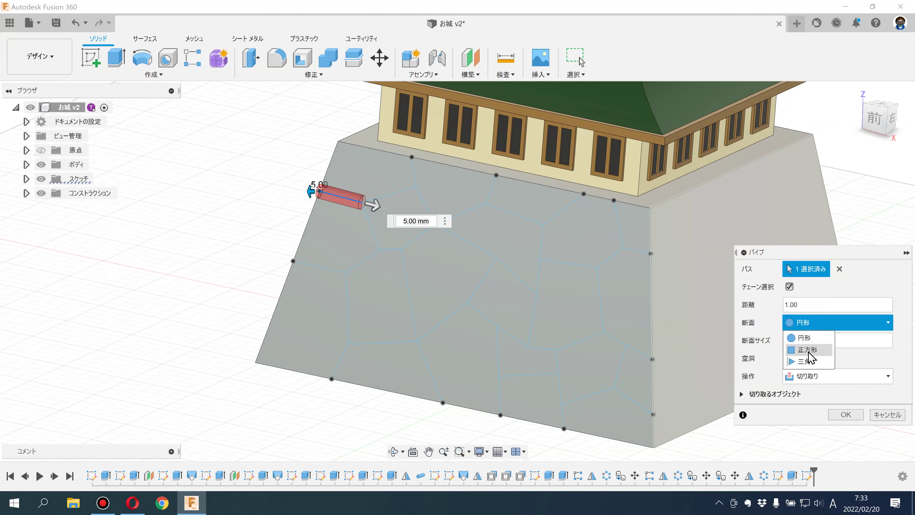
click(808, 350)
click(827, 341)
text(2)
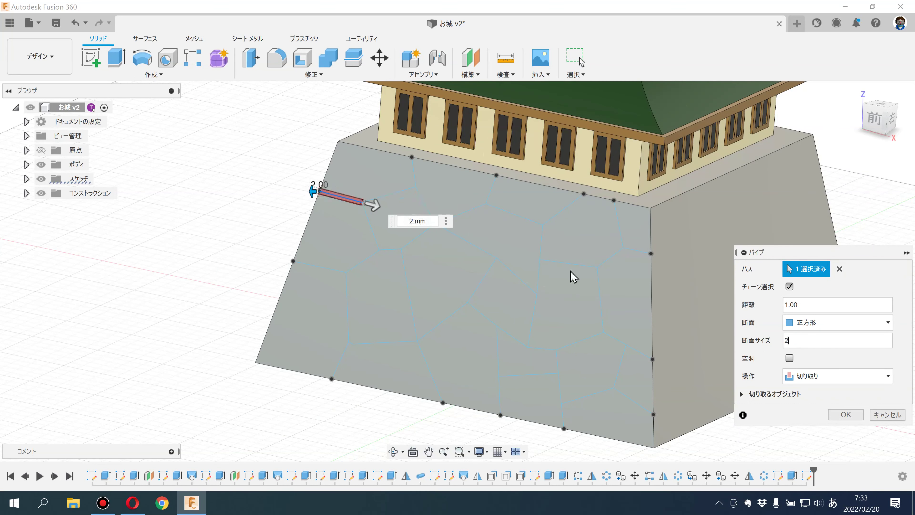
scroll(396, 200, up, 3)
scroll(399, 209, up, 2)
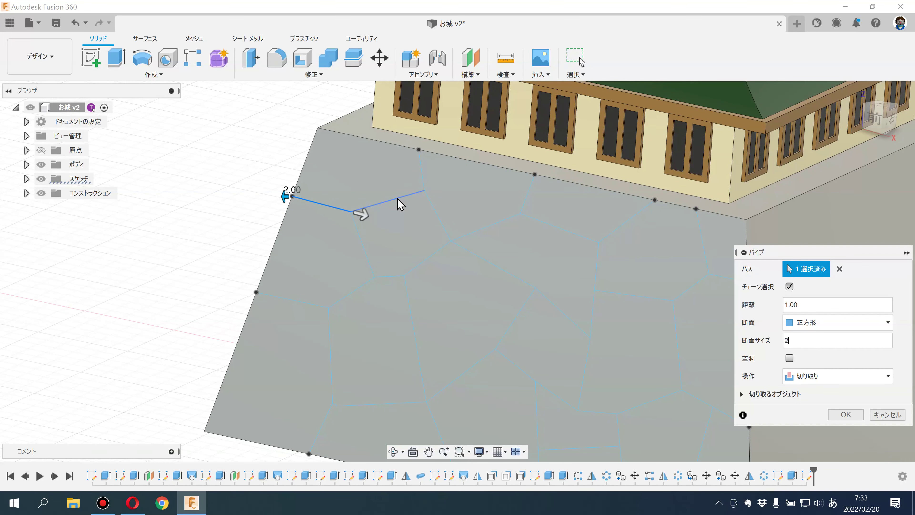
click(396, 197)
click(421, 176)
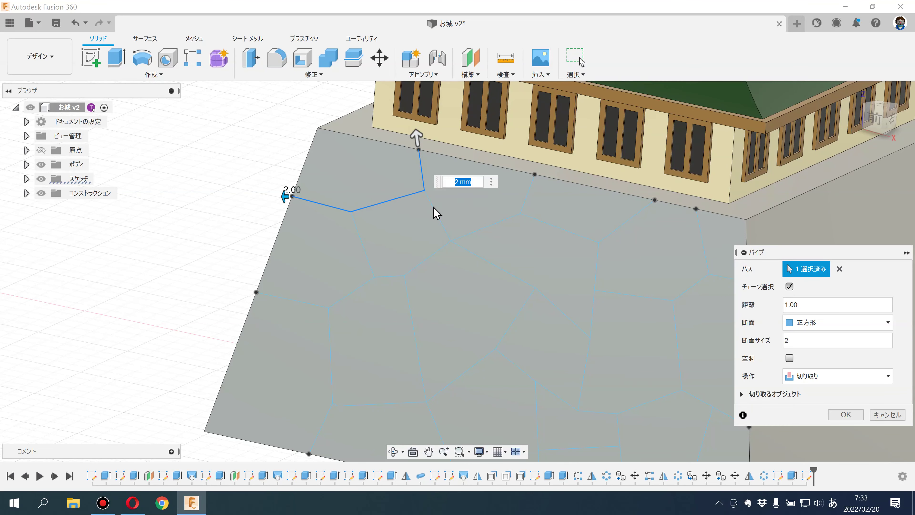
scroll(389, 229, down, 4)
scroll(399, 214, up, 3)
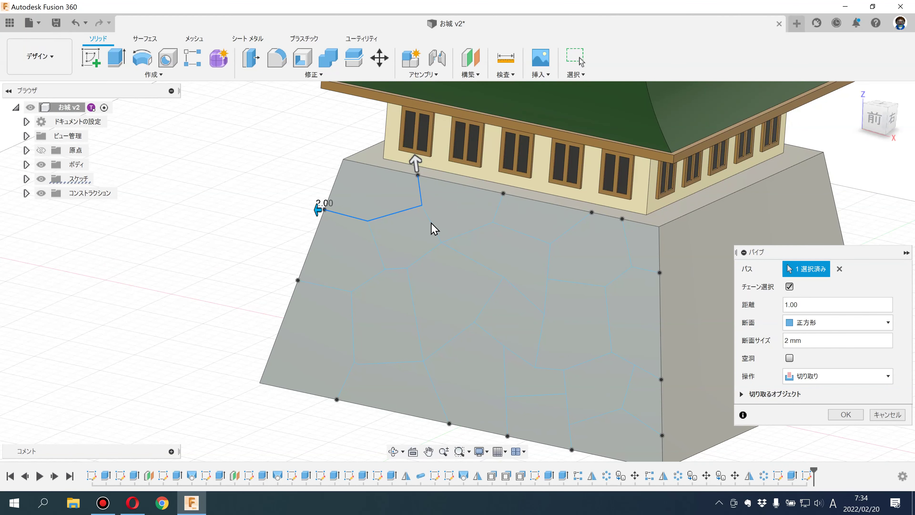
scroll(433, 230, up, 3)
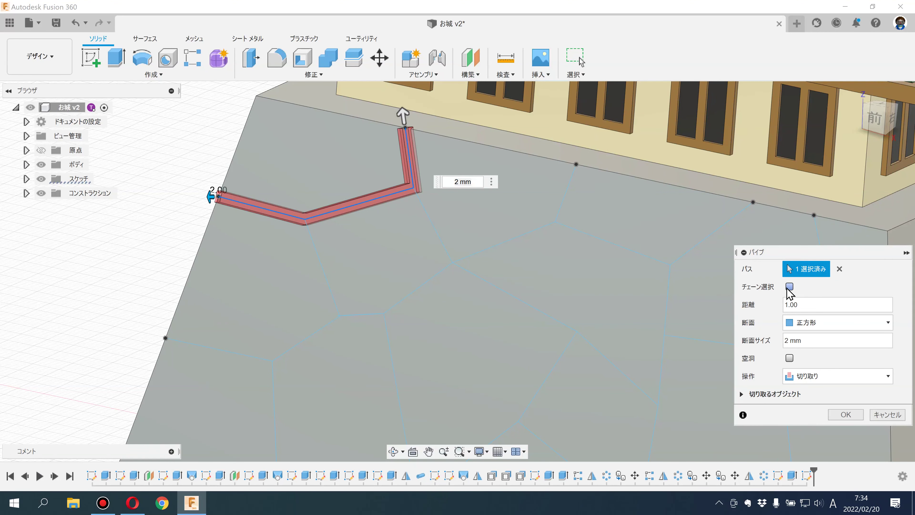
Step: Reselect the first joint chain up to the base's top edge and cut the 2 mm square groove
click(840, 269)
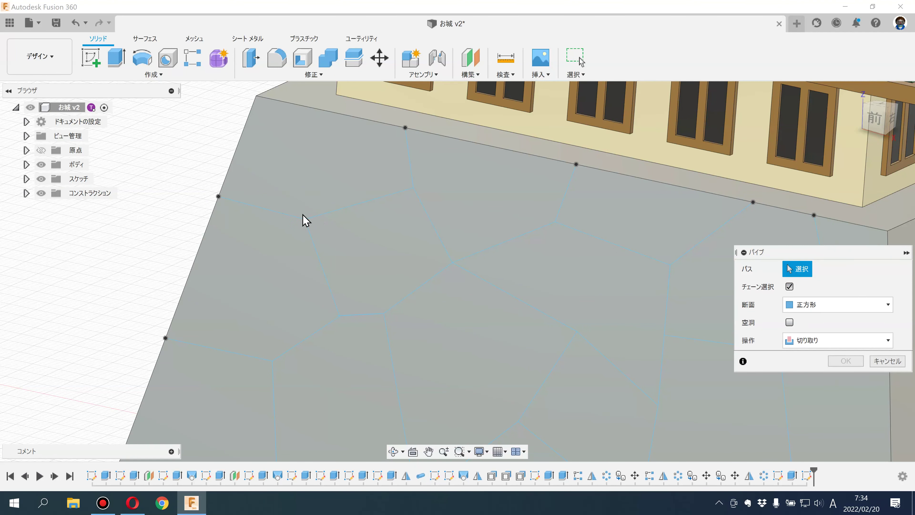
click(296, 220)
click(348, 205)
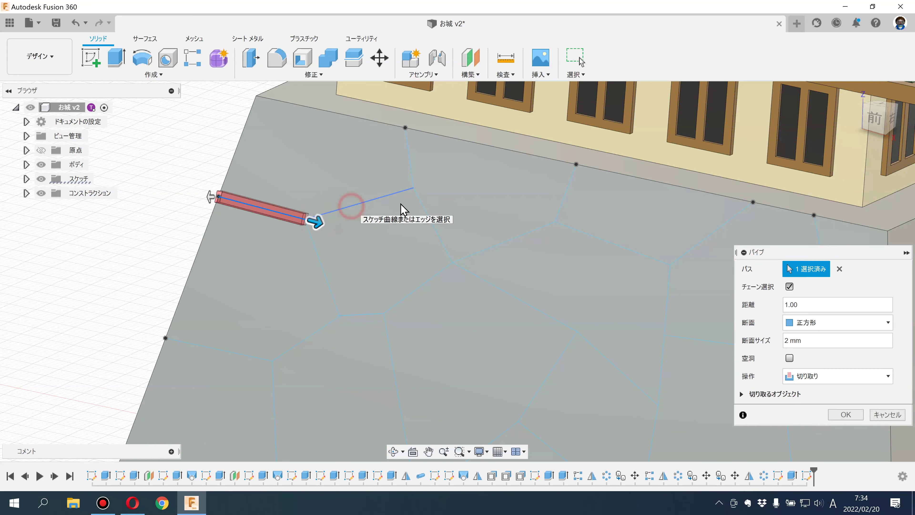
click(409, 166)
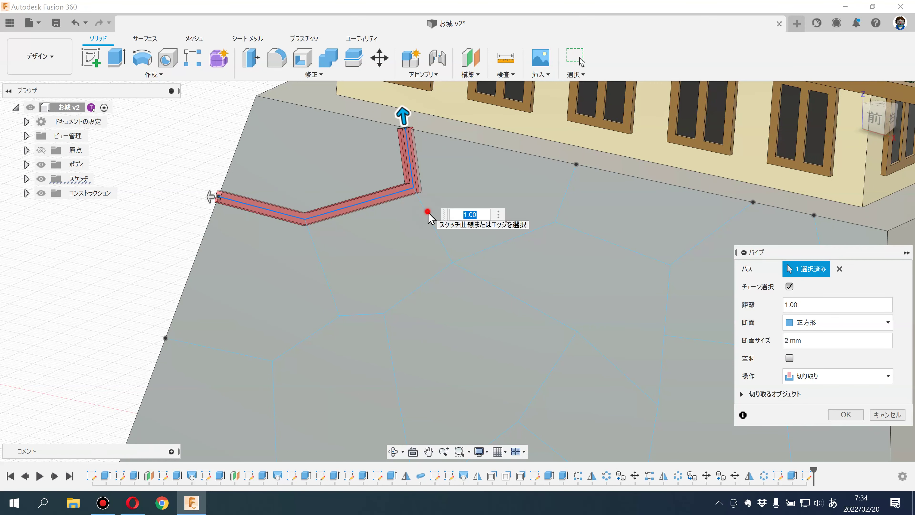
scroll(419, 228, down, 3)
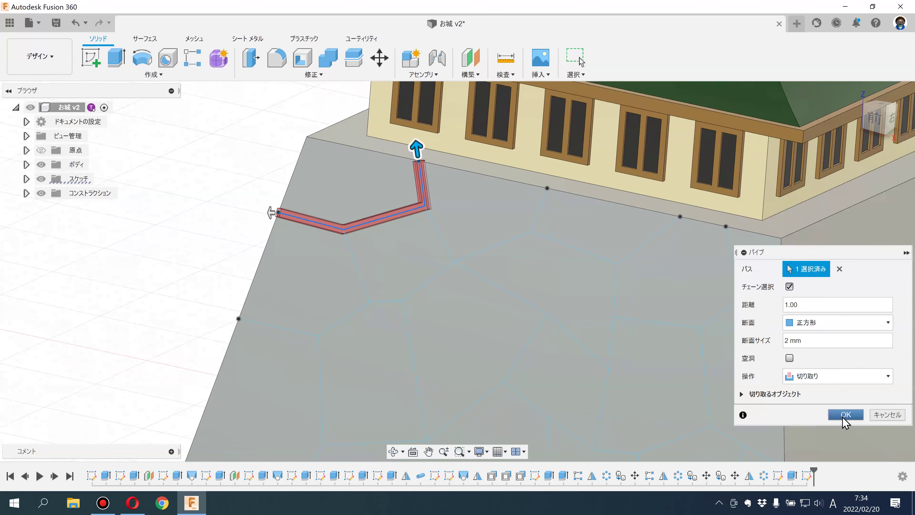
click(845, 414)
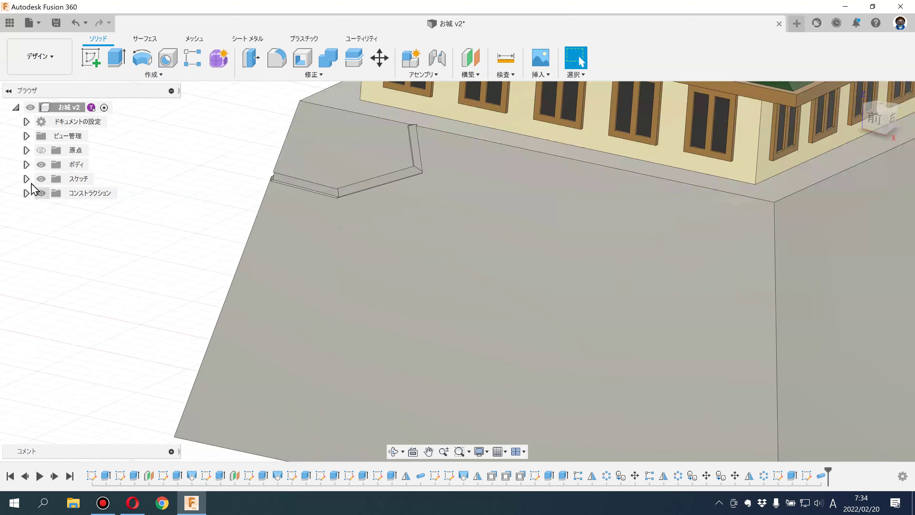
Step: Show the stone-joint sketch again and cut a second square groove along the chain to the left edge
click(26, 178)
click(51, 379)
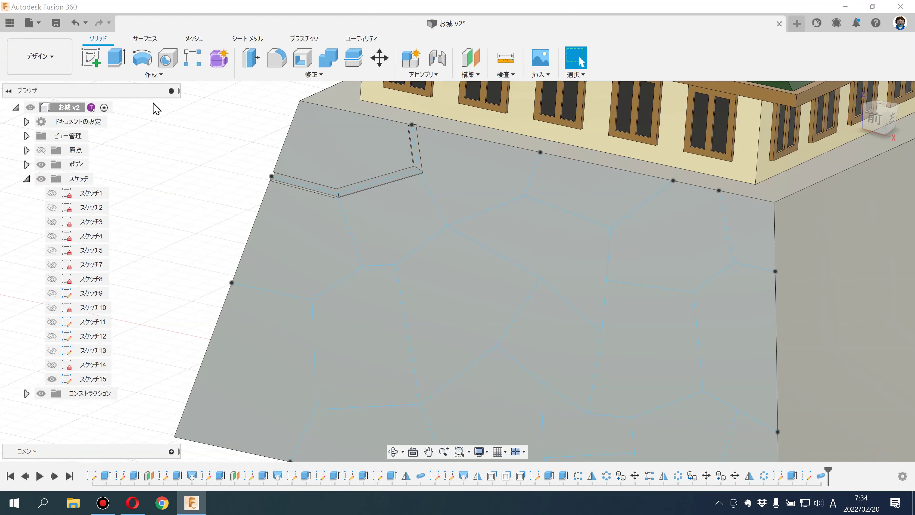
click(136, 73)
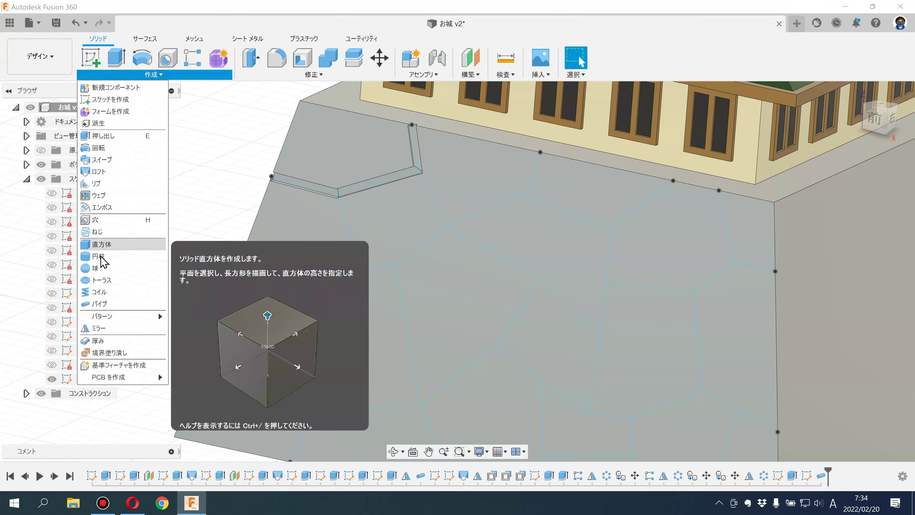
click(102, 303)
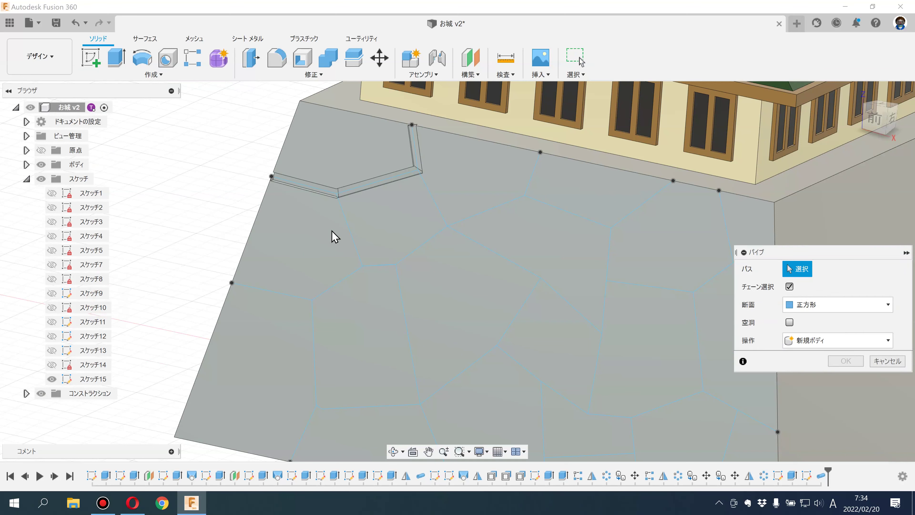
click(344, 226)
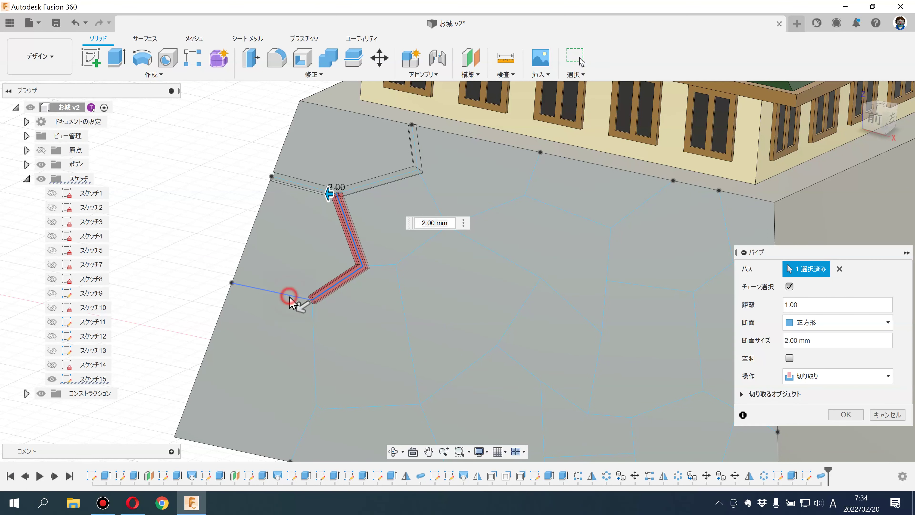
click(292, 297)
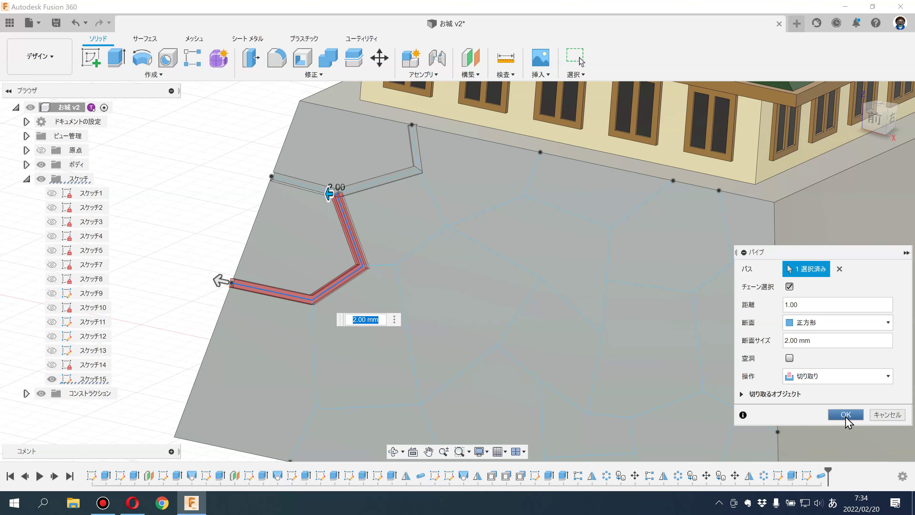
click(844, 415)
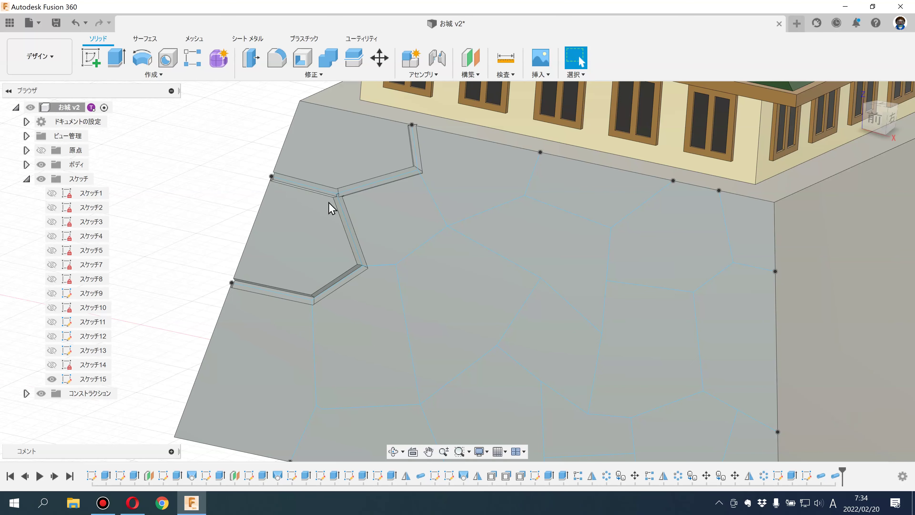
scroll(329, 210, up, 5)
scroll(332, 194, up, 5)
mouse_move(332, 190)
shift+middle_down()
mouse_move(343, 124)
mouse_move(327, 113)
mouse_move(333, 137)
mouse_move(400, 169)
mouse_move(418, 163)
shift+middle_up()
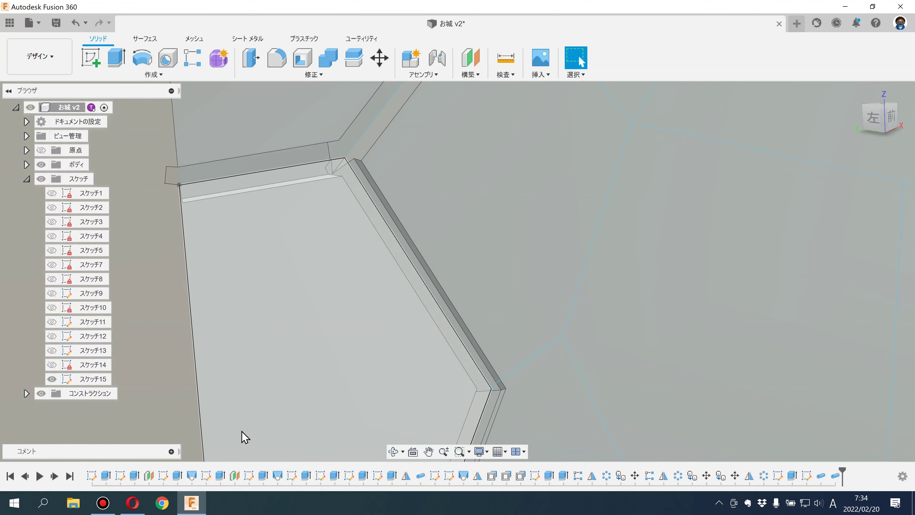
double_click(823, 479)
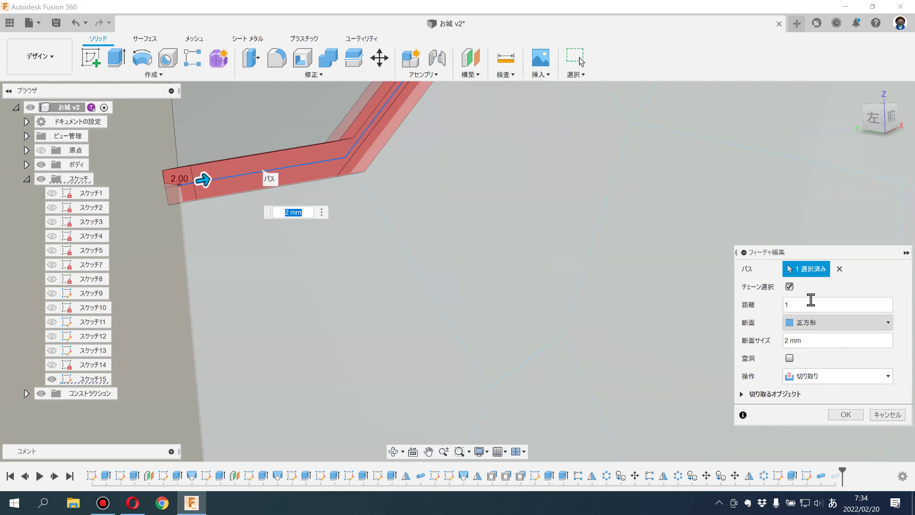
click(818, 326)
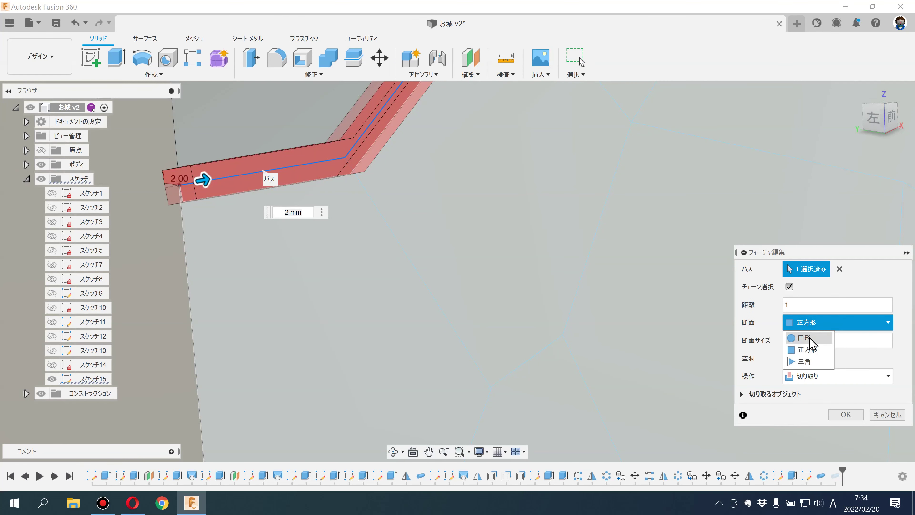
click(807, 340)
click(842, 414)
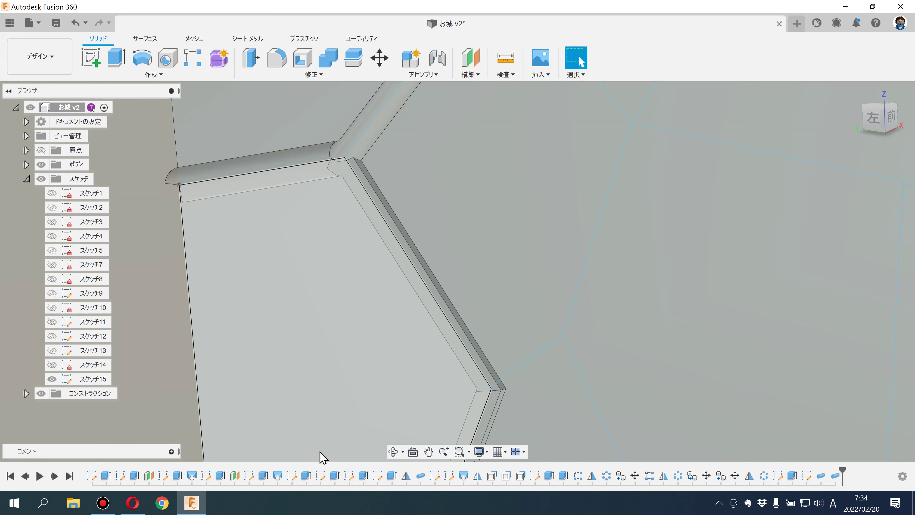
double_click(834, 476)
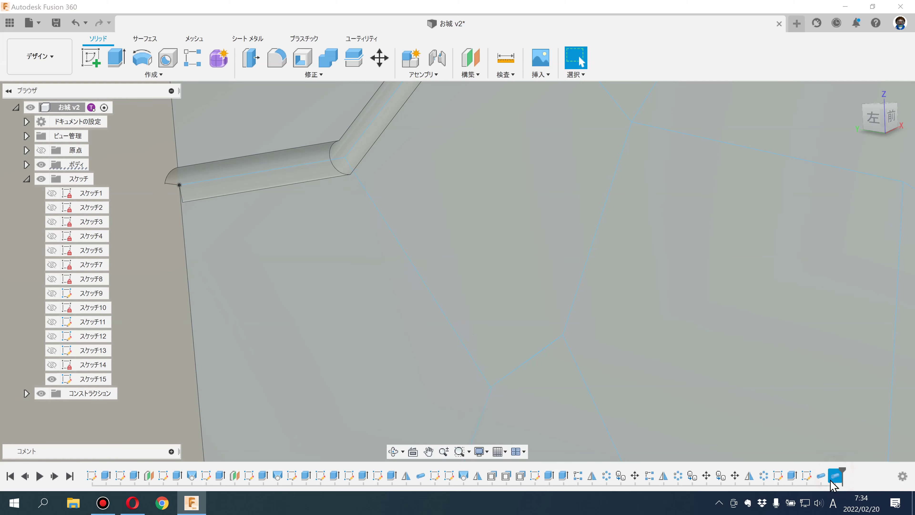
click(800, 322)
click(804, 338)
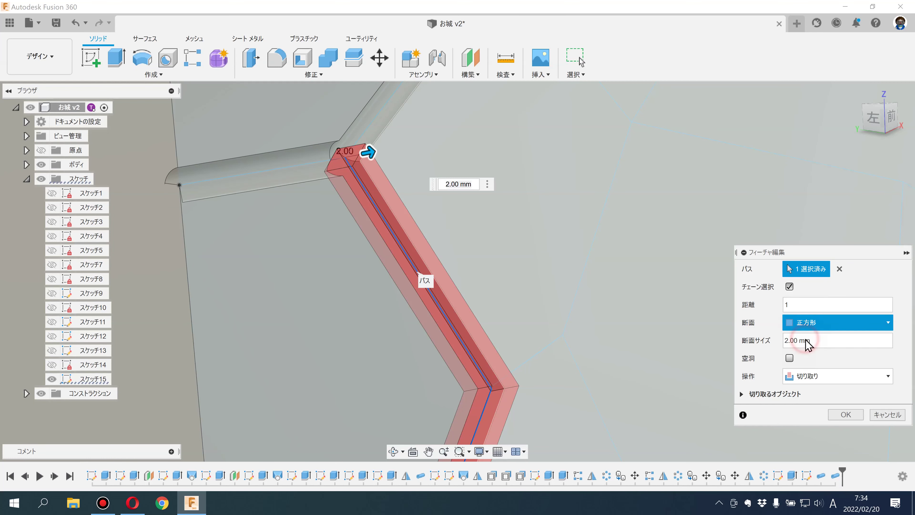
click(842, 415)
shift+middle_drag(527, 331, 352, 317)
scroll(316, 293, up, 2)
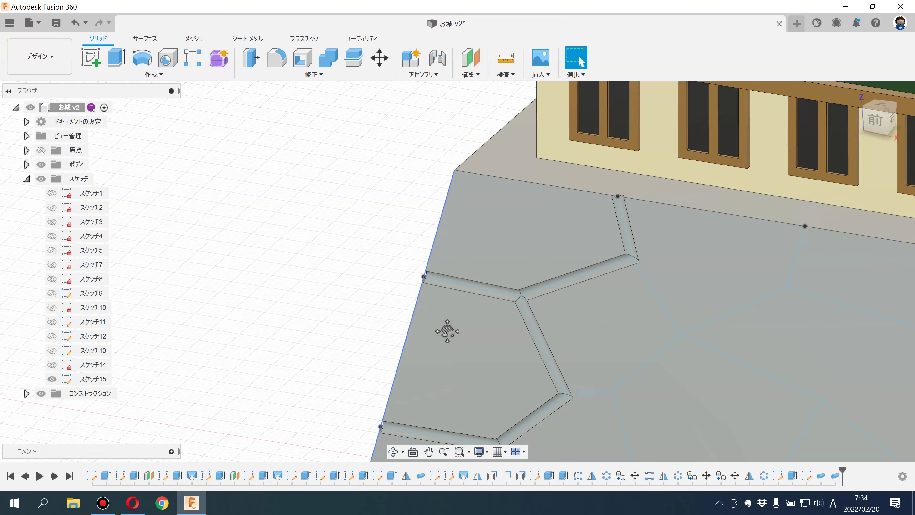
scroll(411, 337, up, 3)
Step: Try a round-section pipe along a joint-line chain, then abandon the failed attempt
click(168, 75)
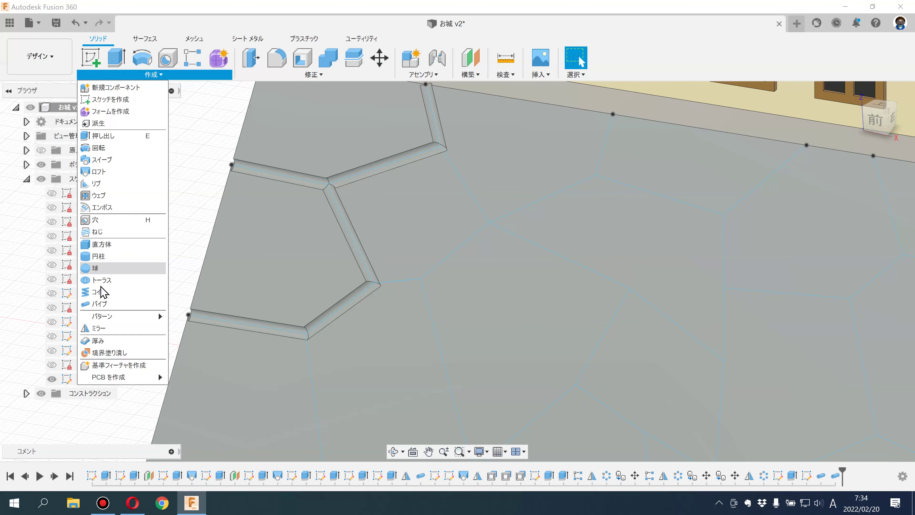
click(110, 310)
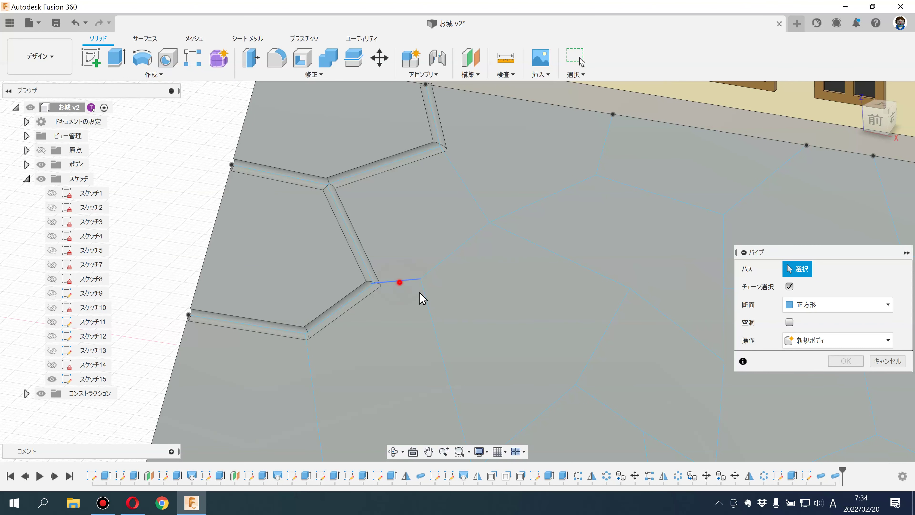
click(427, 299)
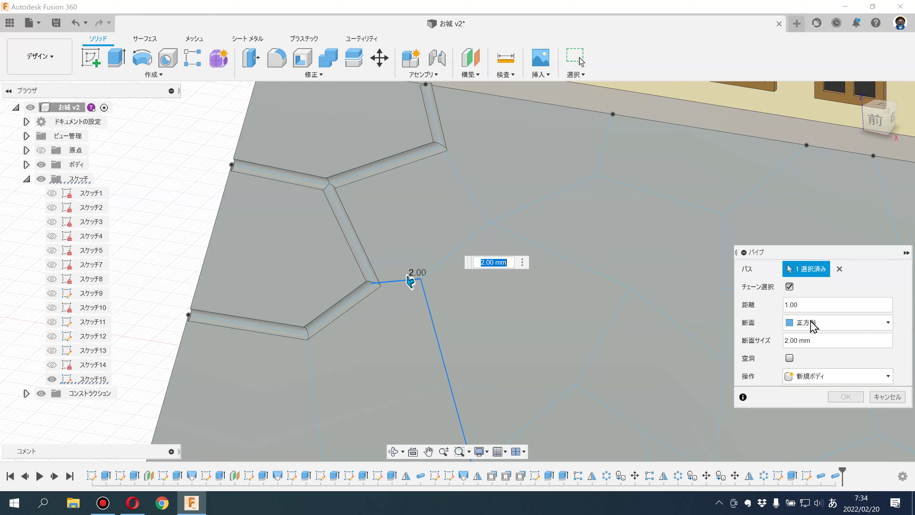
click(811, 322)
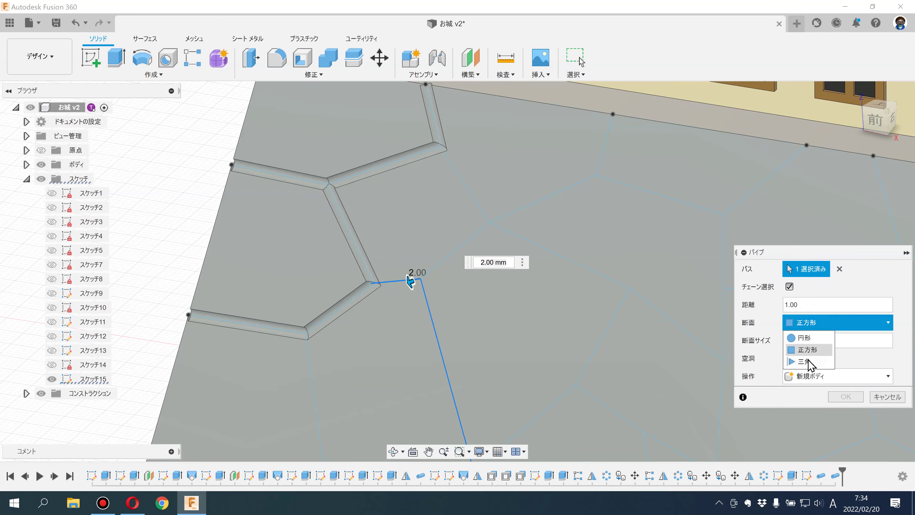
click(806, 338)
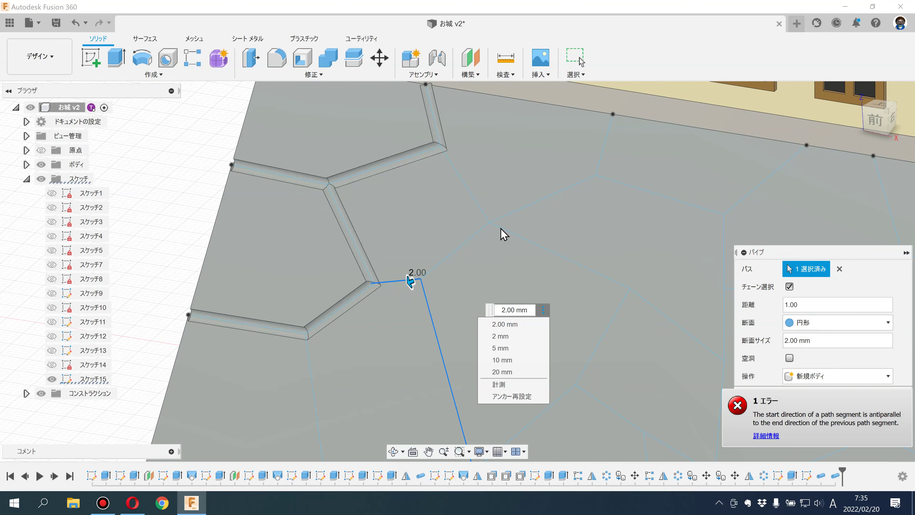
middle_drag(485, 219, 464, 201)
key(Escape)
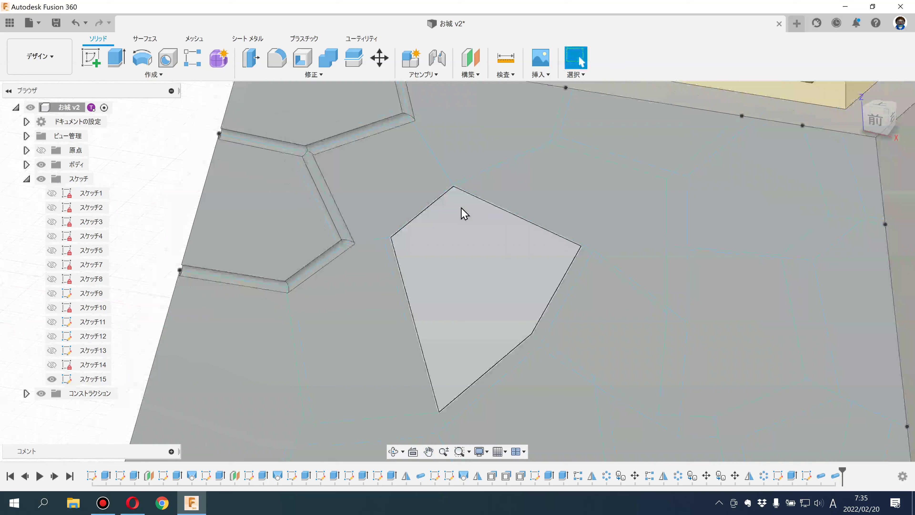
scroll(463, 214, down, 3)
Step: Cut a circular 2 mm groove along the joint line running down to the bottom edge
click(137, 75)
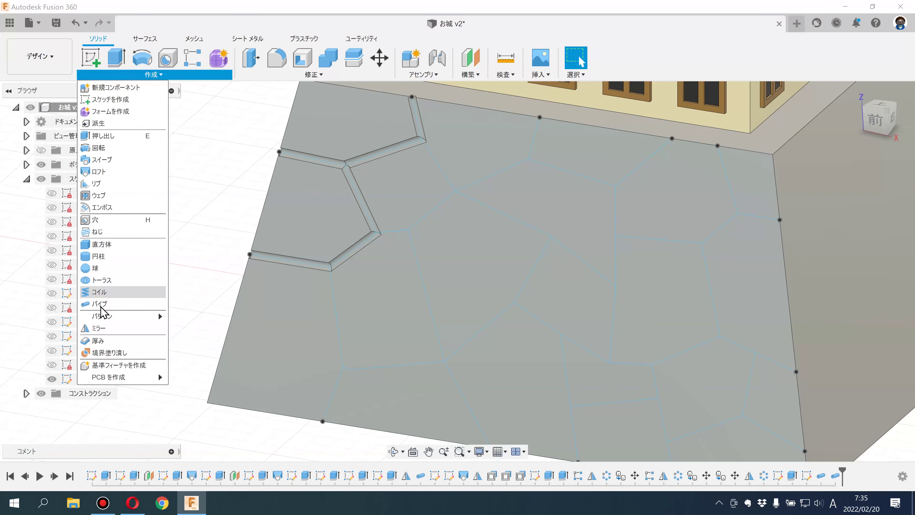
click(133, 303)
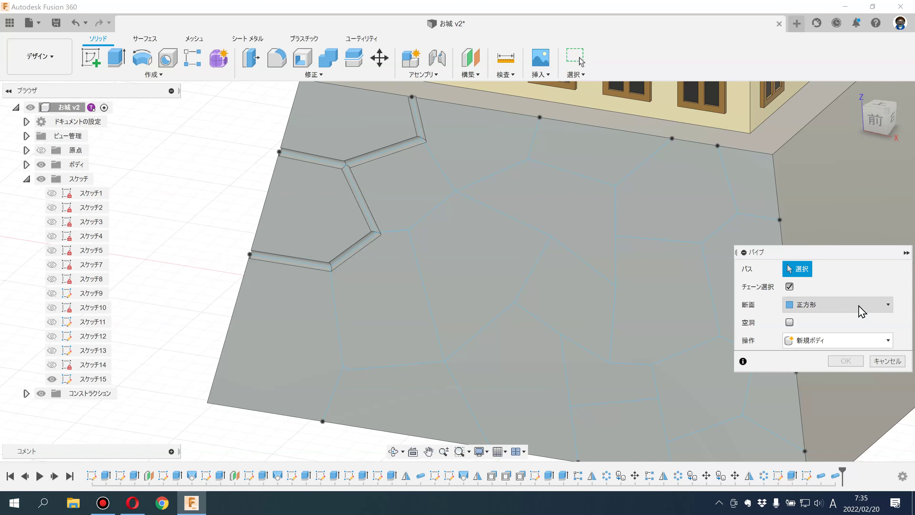
click(857, 305)
click(804, 320)
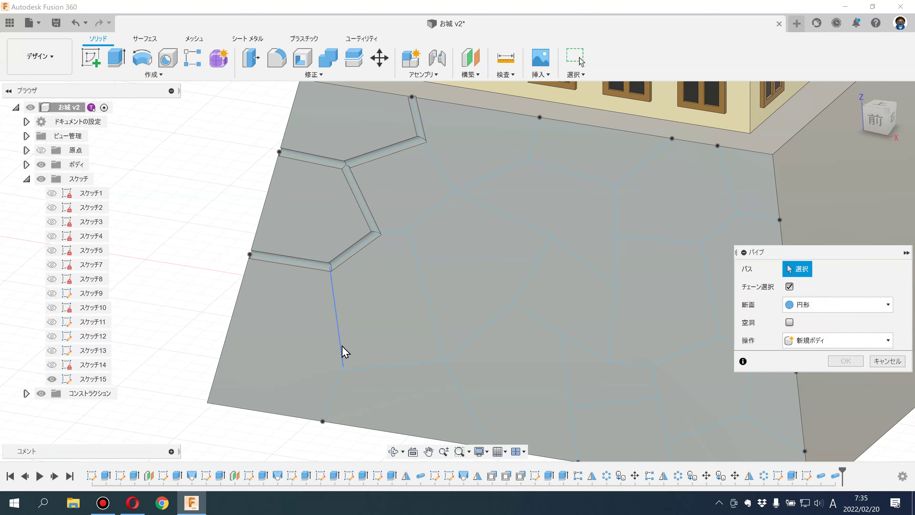
click(339, 377)
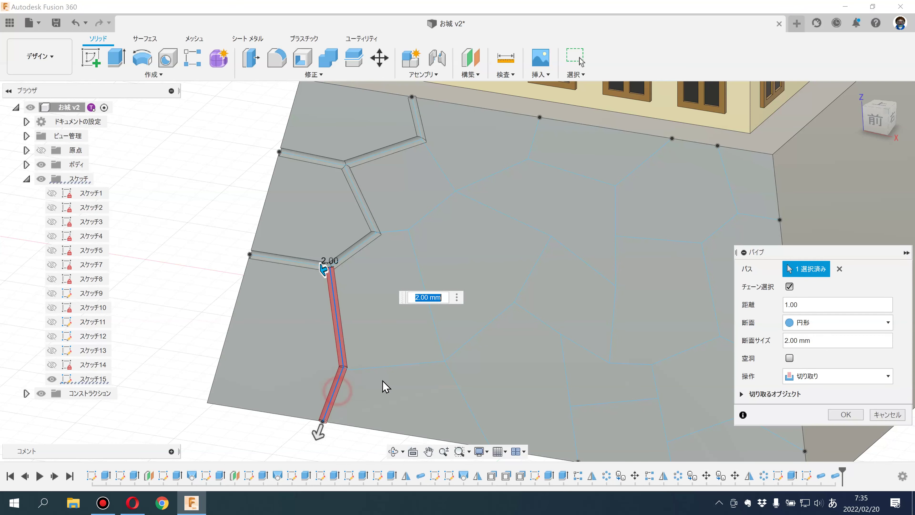
click(840, 416)
Step: Attempt a pipe along the next joint line, cancel the error, and orbit to inspect the stone face
click(153, 74)
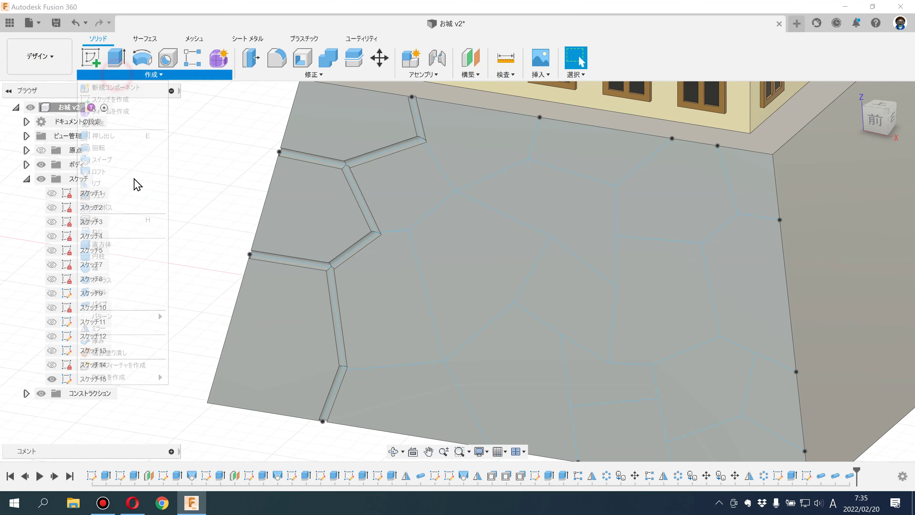
click(109, 306)
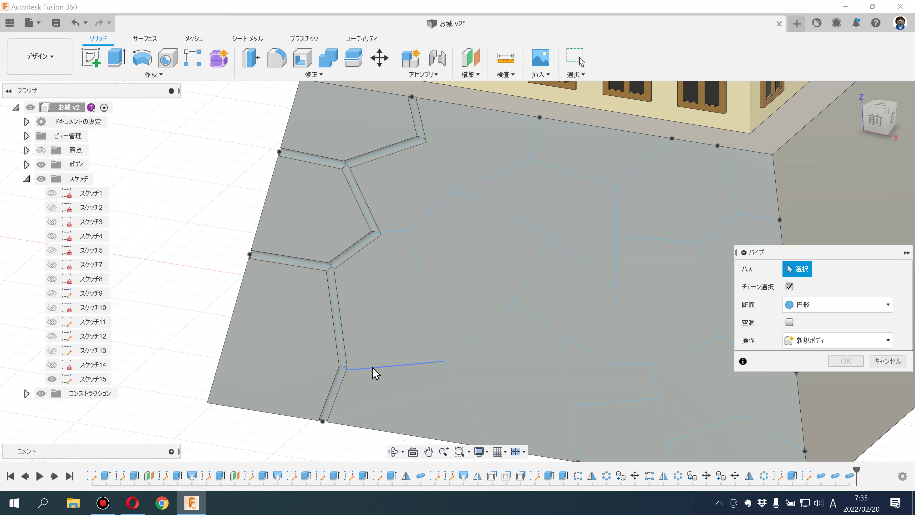
click(437, 332)
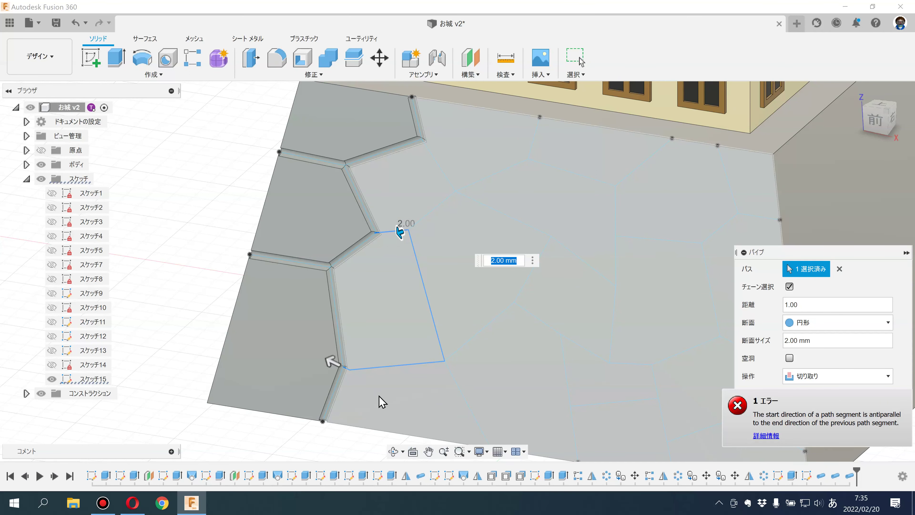
scroll(360, 393, up, 5)
key(Escape)
mouse_move(428, 332)
shift+middle_down()
mouse_move(445, 301)
mouse_move(348, 364)
shift+middle_up()
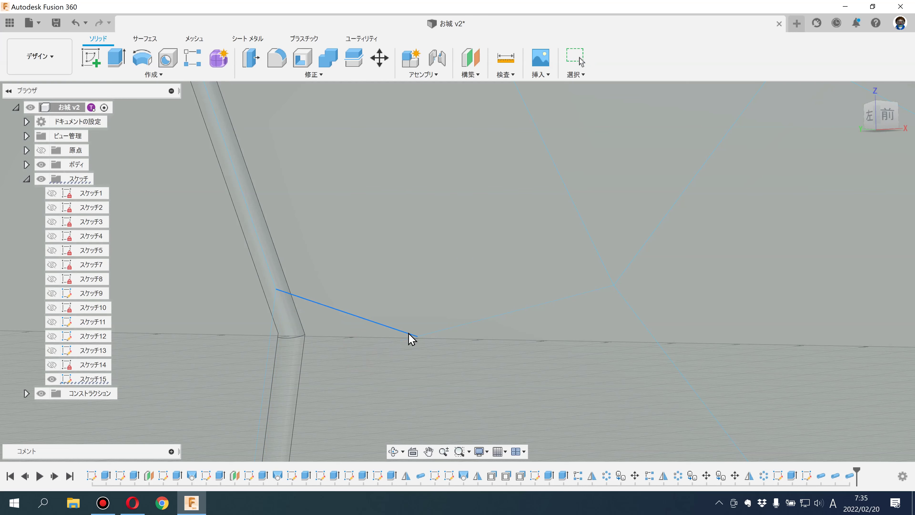
mouse_move(290, 337)
middle_down()
mouse_move(145, 255)
mouse_move(244, 219)
mouse_move(210, 224)
mouse_move(436, 316)
middle_up()
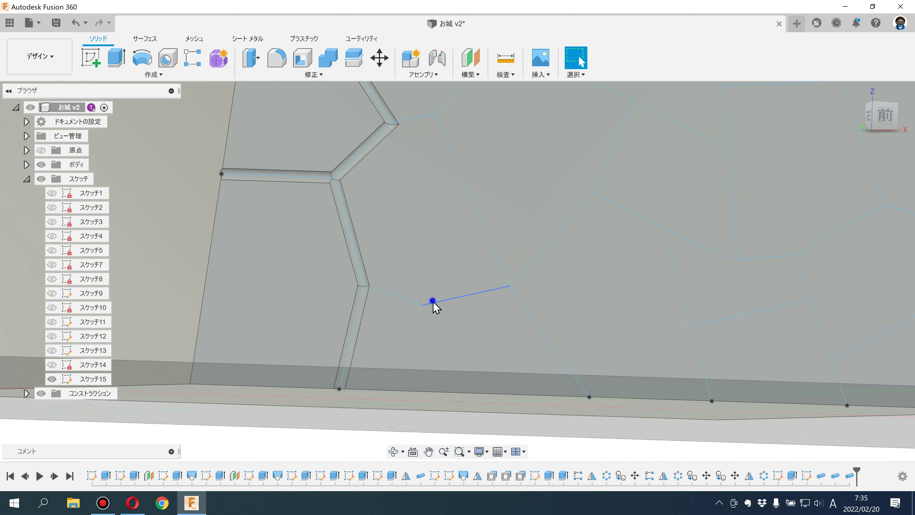
Step: Delete the short stray line from the stone-joint sketch and finish the sketch
double_click(806, 480)
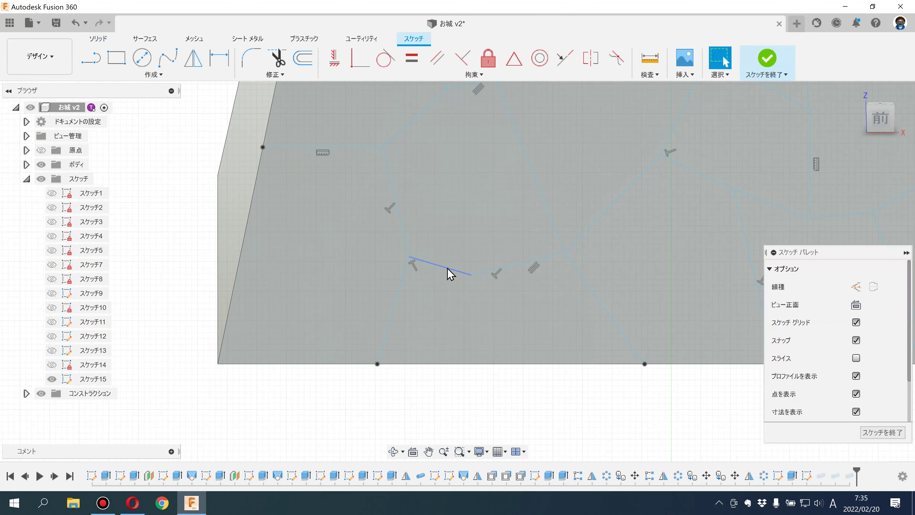
key(Delete)
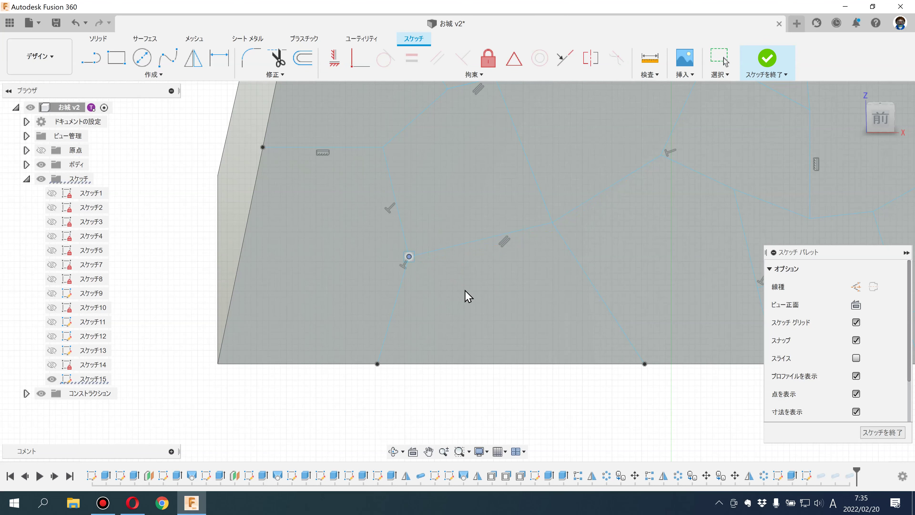
scroll(558, 285, down, 5)
click(596, 367)
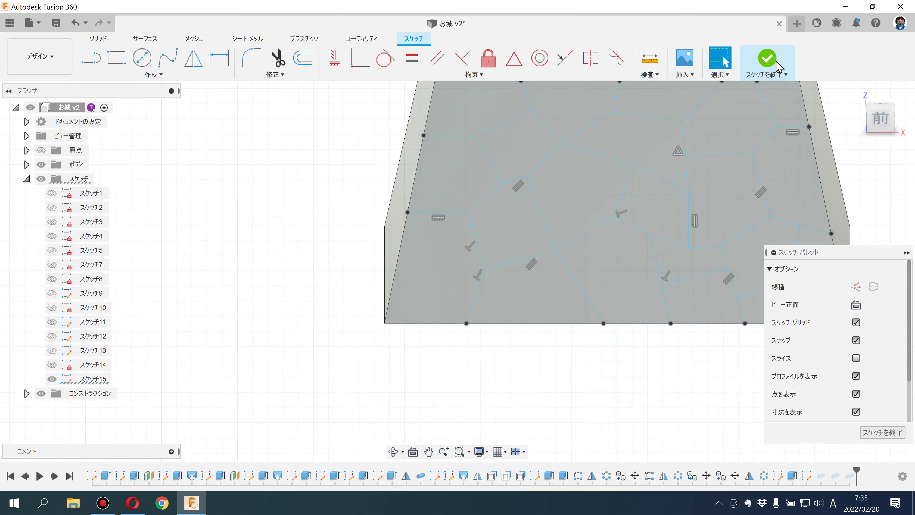
click(760, 76)
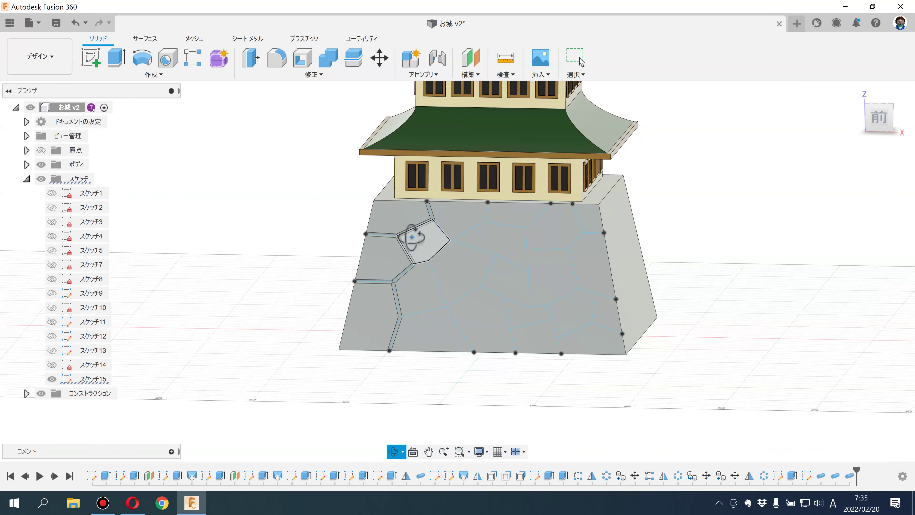
Step: Cut a circular 2 mm groove along the L-shaped bent joint line
click(175, 77)
click(139, 307)
scroll(307, 310, up, 2)
middle_drag(306, 310, 201, 323)
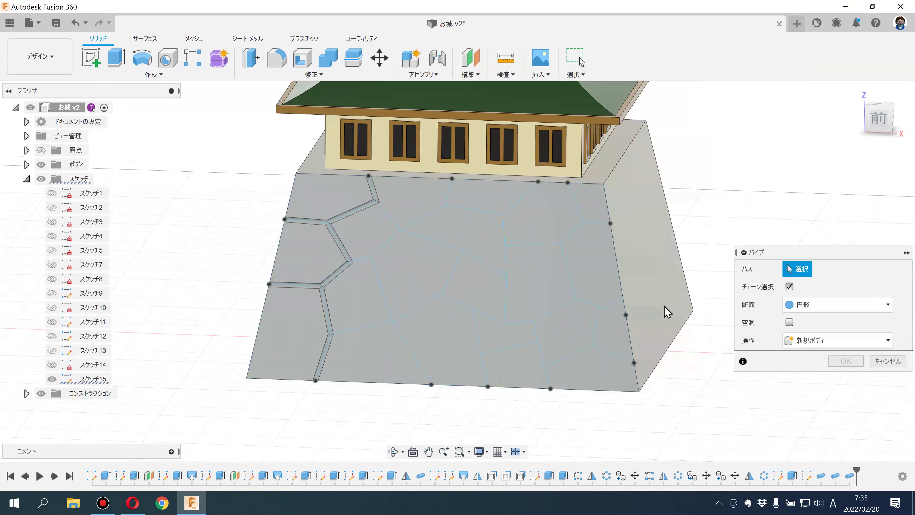
click(374, 328)
click(378, 288)
click(362, 261)
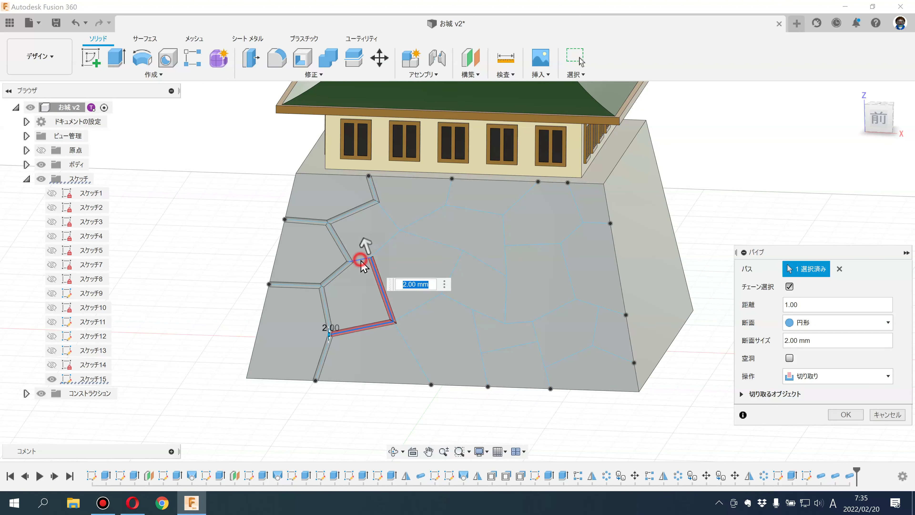
click(363, 261)
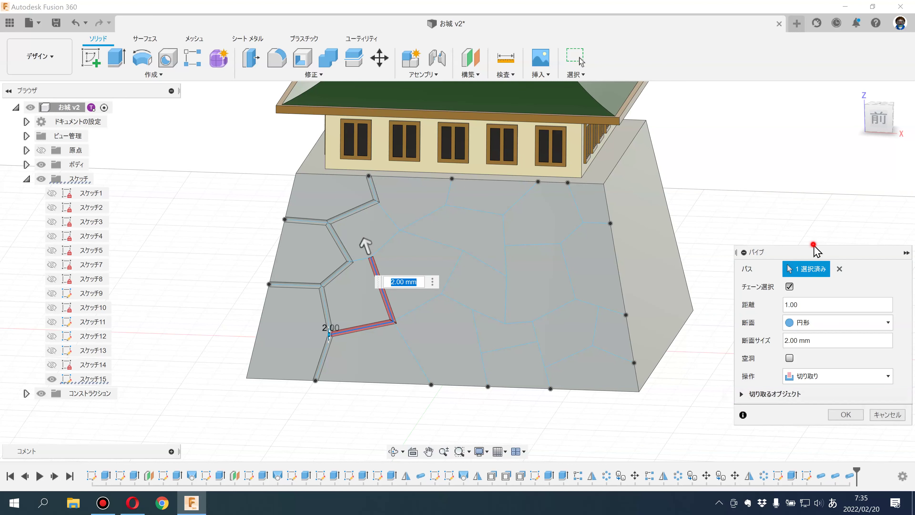
drag(755, 251, 710, 193)
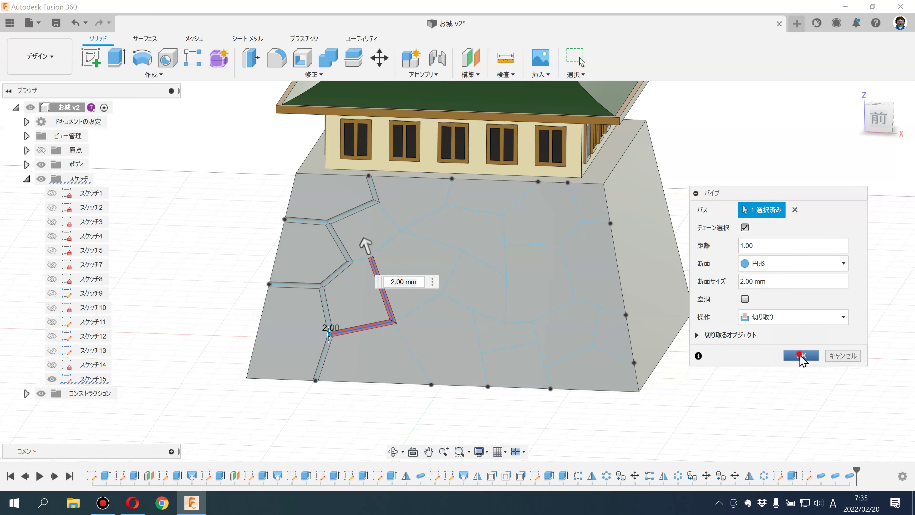
click(800, 355)
Step: Inspect the new groove and reopen the stone-joint sketch for editing
scroll(433, 280, up, 5)
scroll(432, 262, up, 3)
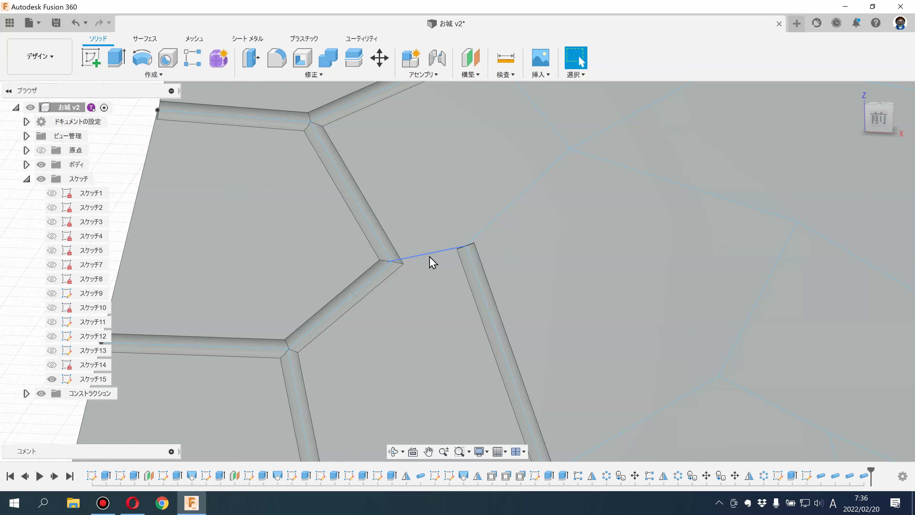
shift+middle_drag(430, 255, 448, 271)
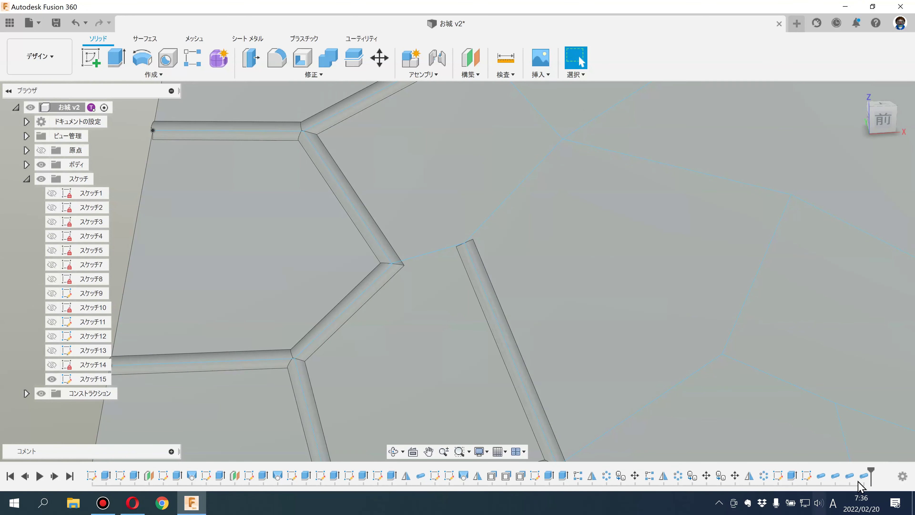
double_click(806, 477)
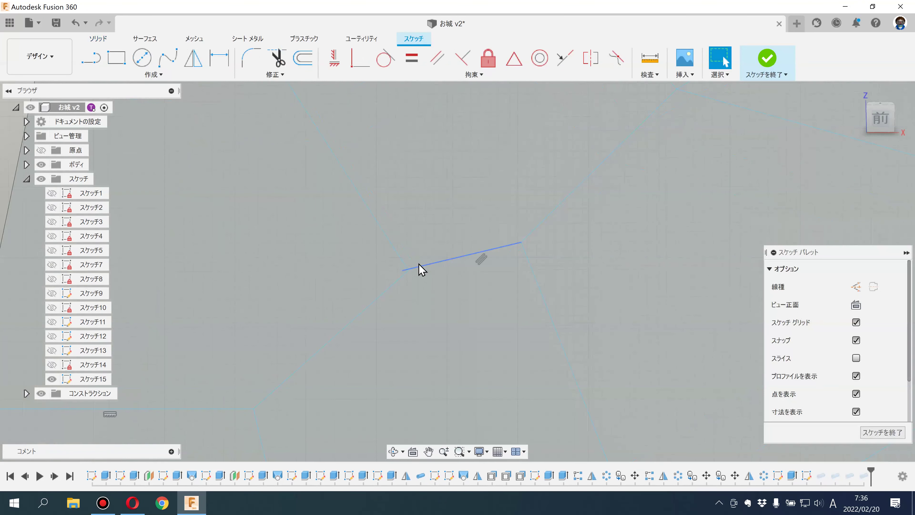
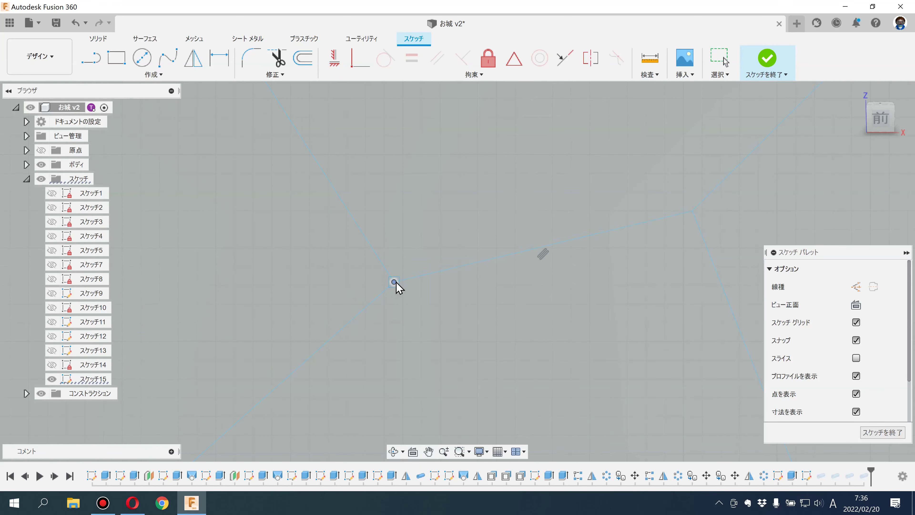
Step: Finish the sketch and pipe-cut a 2 mm groove along one stone outline
click(778, 64)
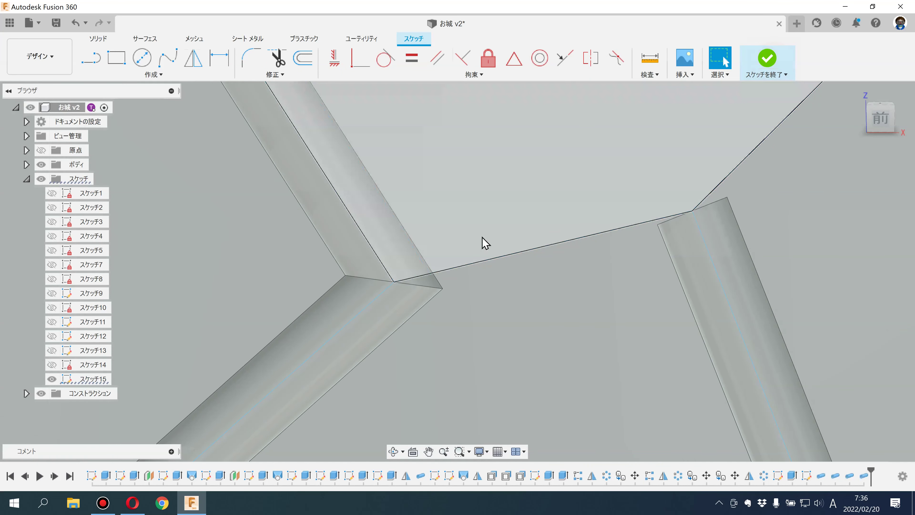
scroll(471, 310, down, 5)
shift+middle_drag(482, 346, 374, 306)
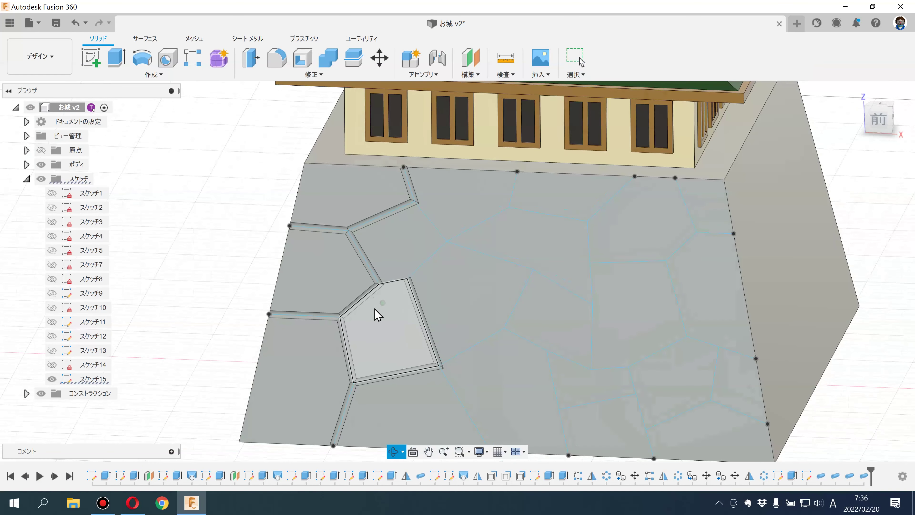
click(137, 74)
click(120, 310)
scroll(335, 306, up, 3)
click(421, 267)
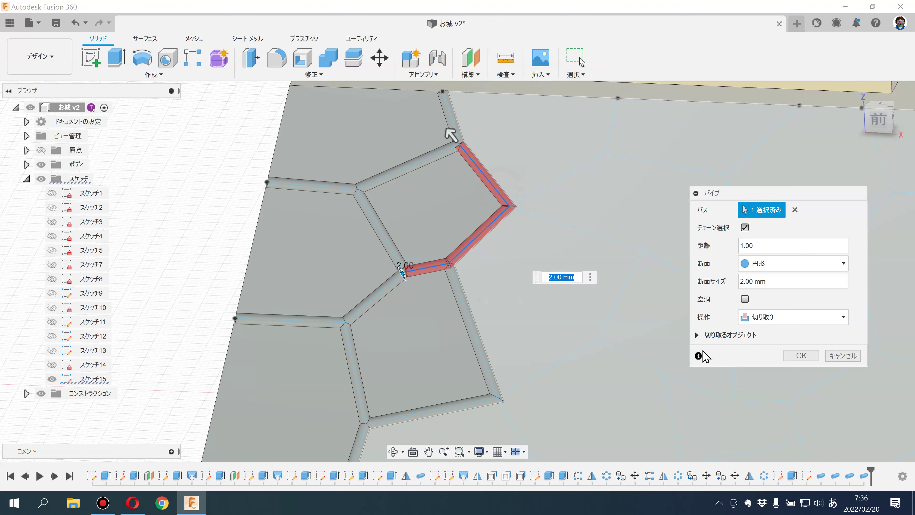
click(794, 356)
Step: Start another pipe cut and chain six stone-outline segments as its path
scroll(664, 343, down, 5)
shift+middle_drag(433, 292, 418, 300)
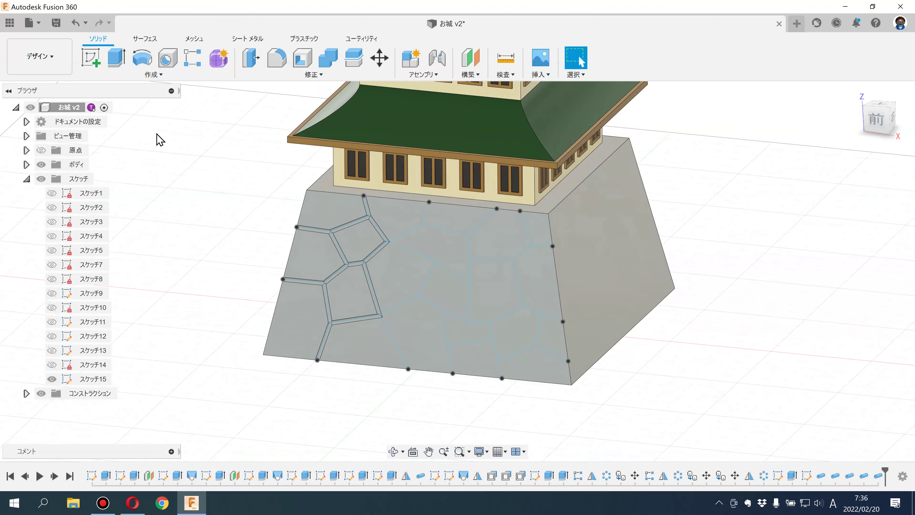
click(146, 75)
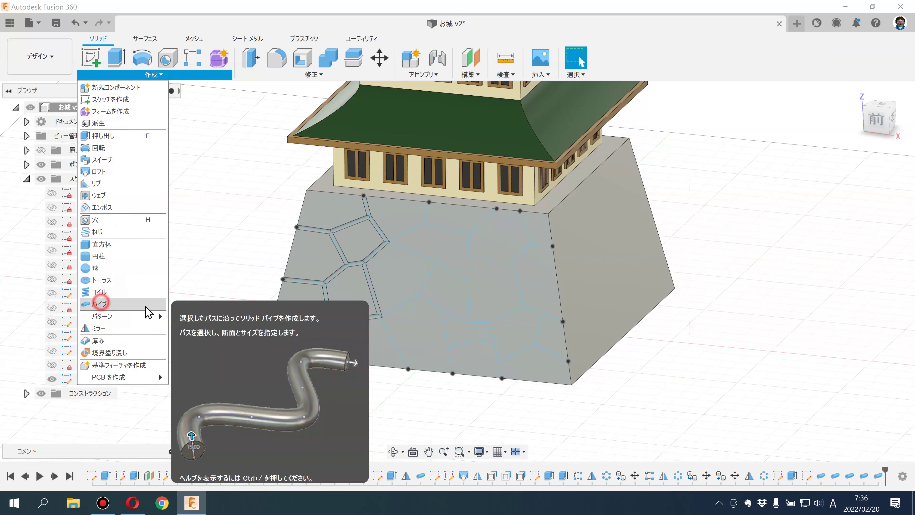
click(148, 307)
scroll(385, 250, up, 3)
scroll(382, 202, up, 3)
click(410, 198)
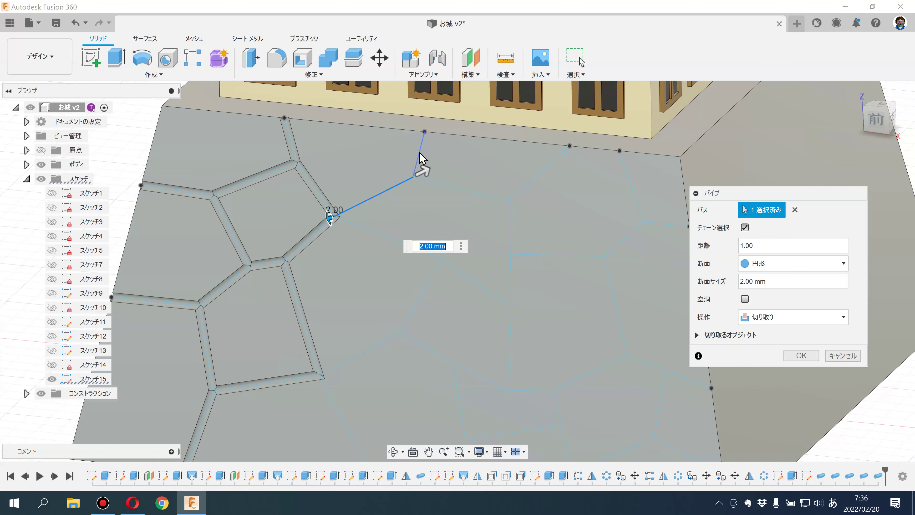
click(381, 238)
click(468, 285)
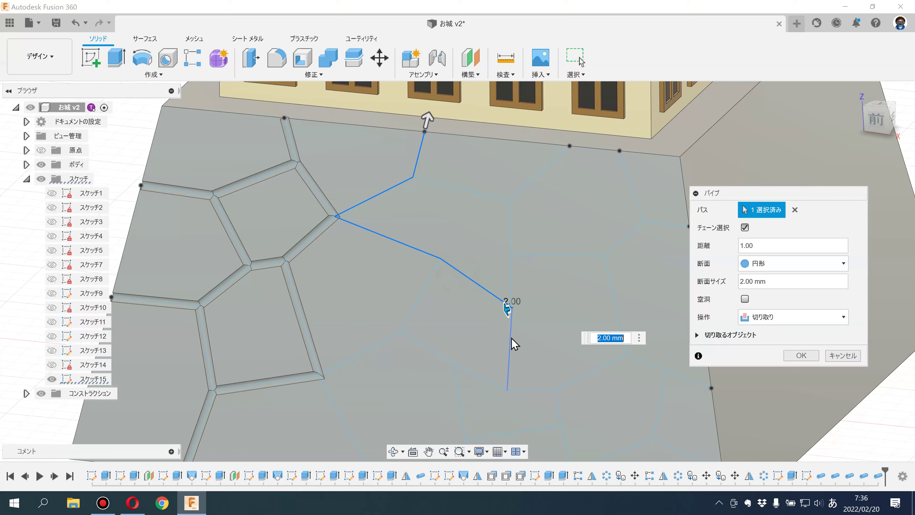
click(508, 375)
click(529, 386)
click(556, 410)
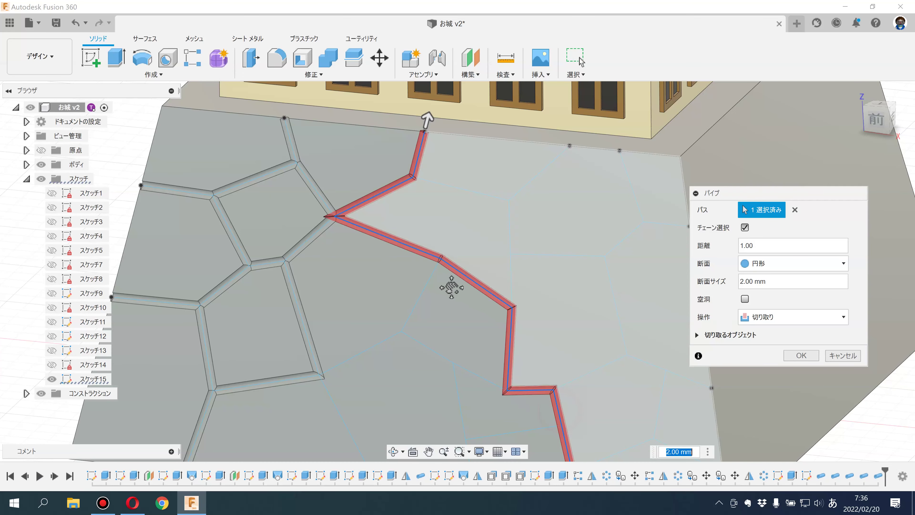
Step: Check the pipe's end and apply the 2 mm groove cut along the chained path
middle_drag(593, 445, 518, 322)
scroll(504, 396, up, 5)
shift+middle_drag(445, 347, 445, 308)
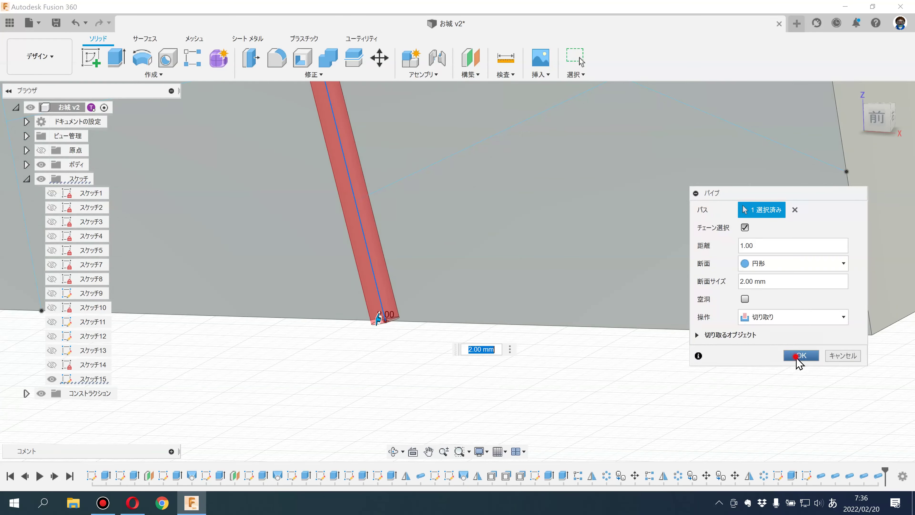
click(801, 355)
scroll(445, 367, down, 3)
mouse_move(500, 388)
middle_down()
mouse_move(554, 370)
mouse_move(515, 326)
middle_up()
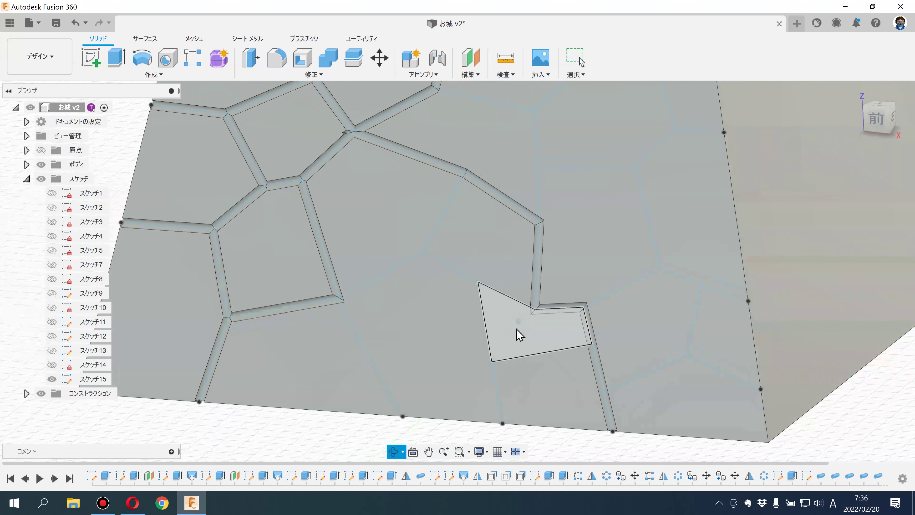
Step: Pipe-cut a 2 mm groove along a stone outline in the lower middle
click(154, 75)
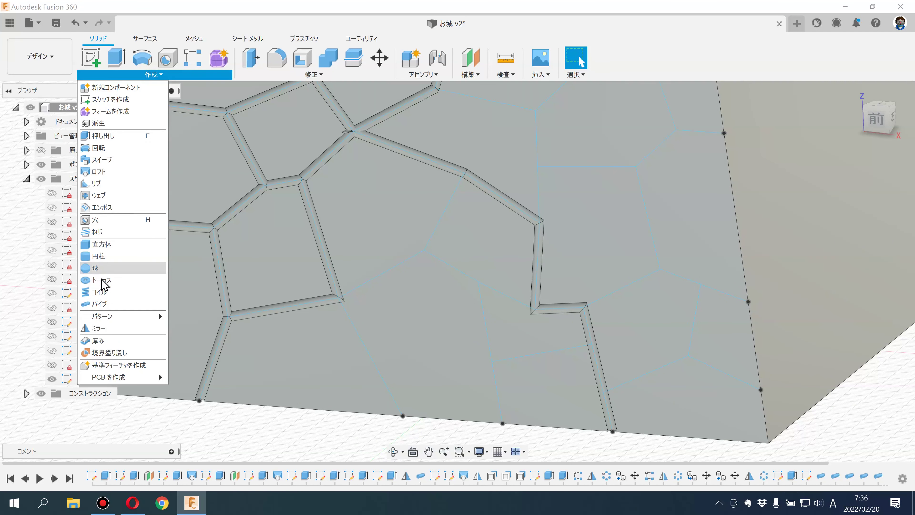
click(101, 303)
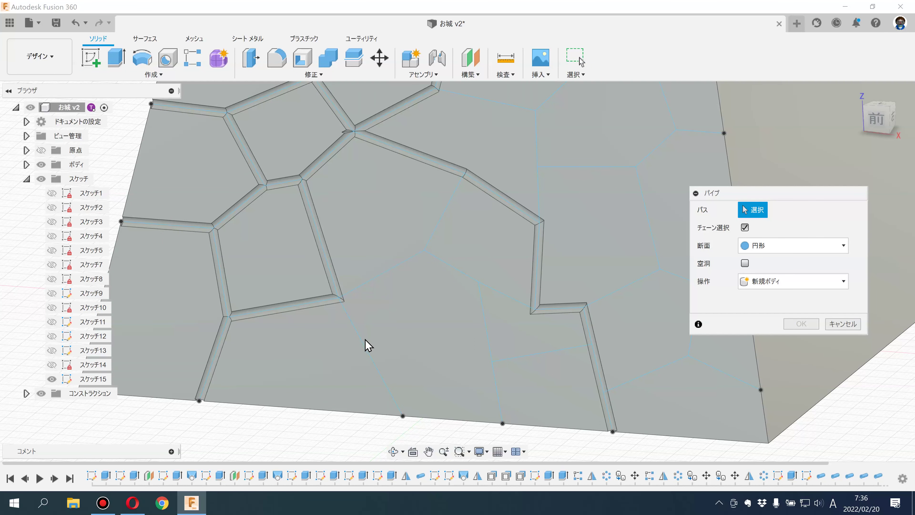
click(373, 281)
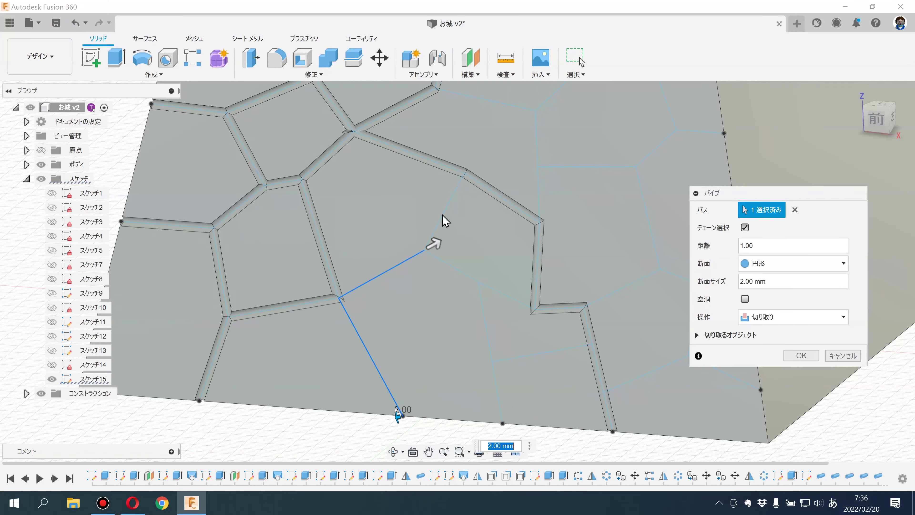
scroll(427, 243, down, 3)
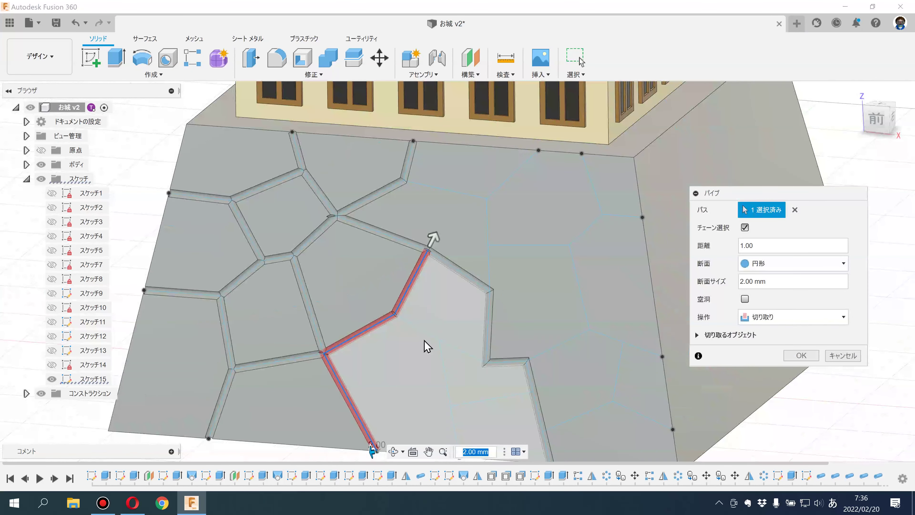
click(800, 355)
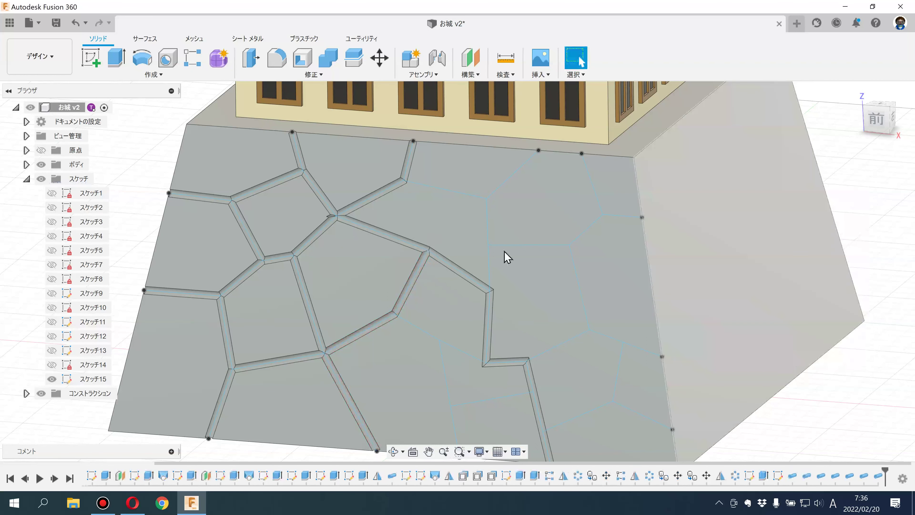
Step: Pipe-cut a 2 mm groove along the short diagonal stone outline
click(154, 75)
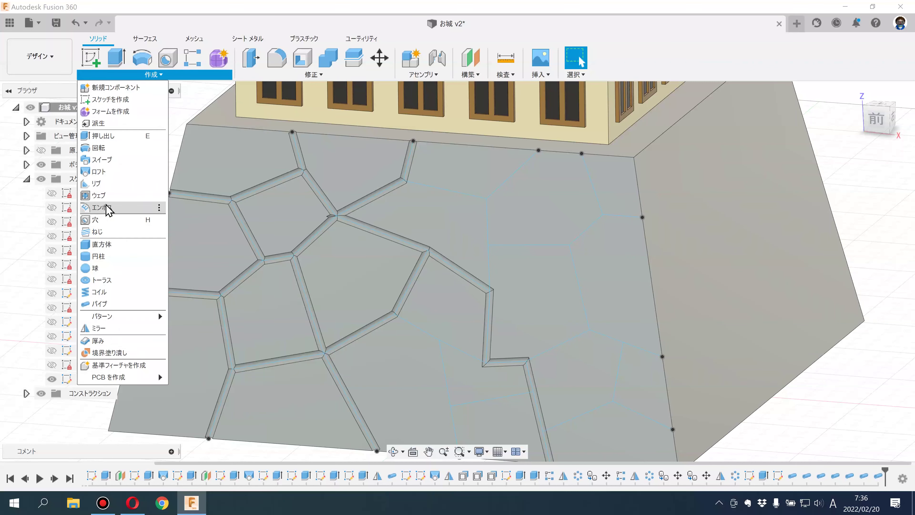
click(107, 302)
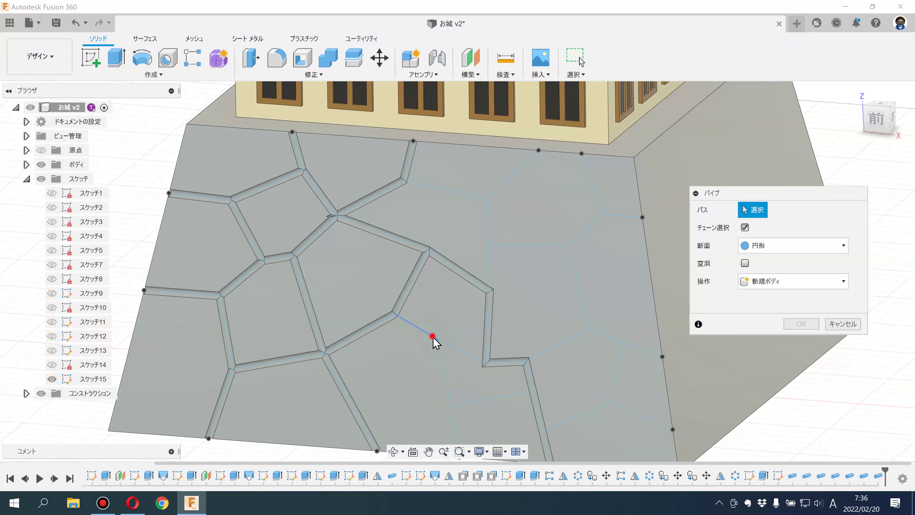
click(421, 344)
middle_drag(421, 346, 423, 272)
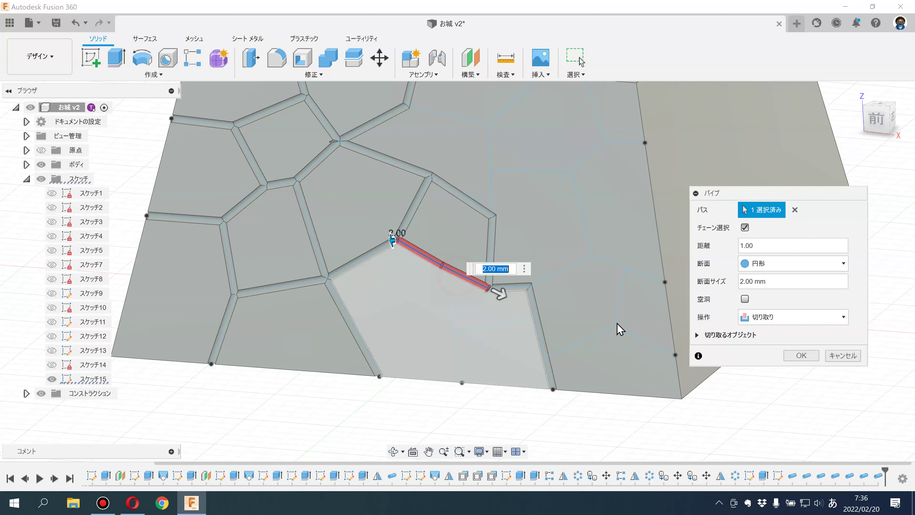
click(801, 355)
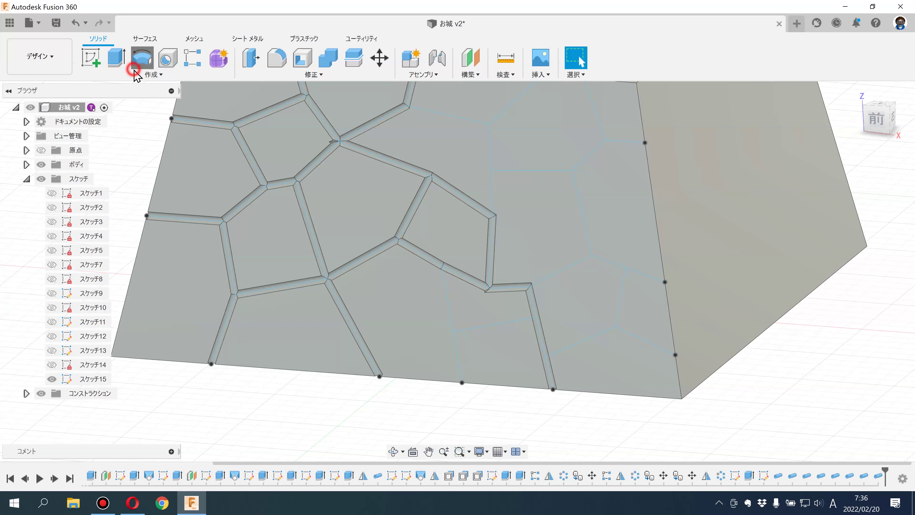
Step: Pipe-cut a 2 mm groove along the vertical stone outline
click(134, 70)
click(102, 303)
click(446, 291)
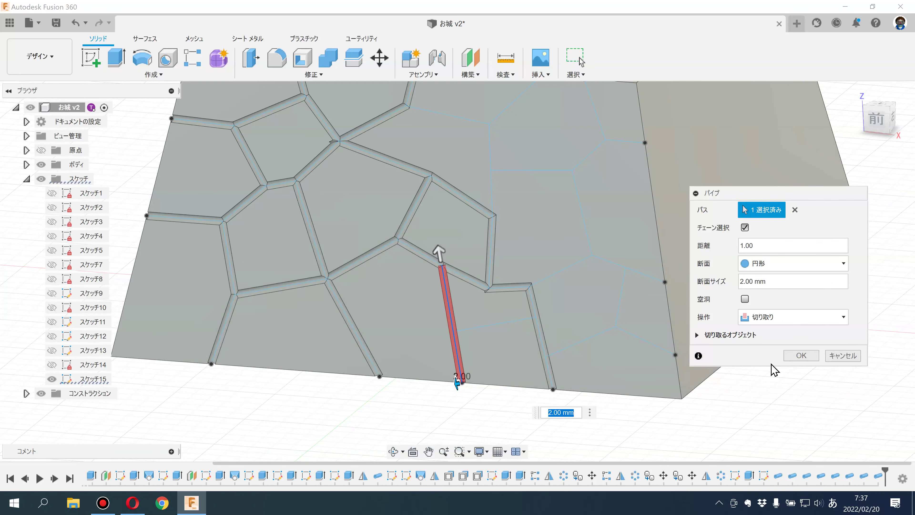
click(801, 355)
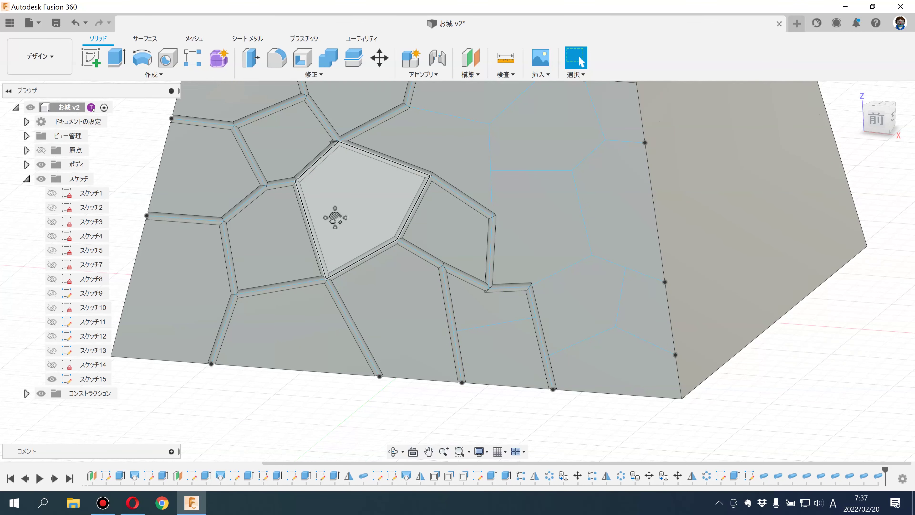
middle_drag(335, 218, 342, 269)
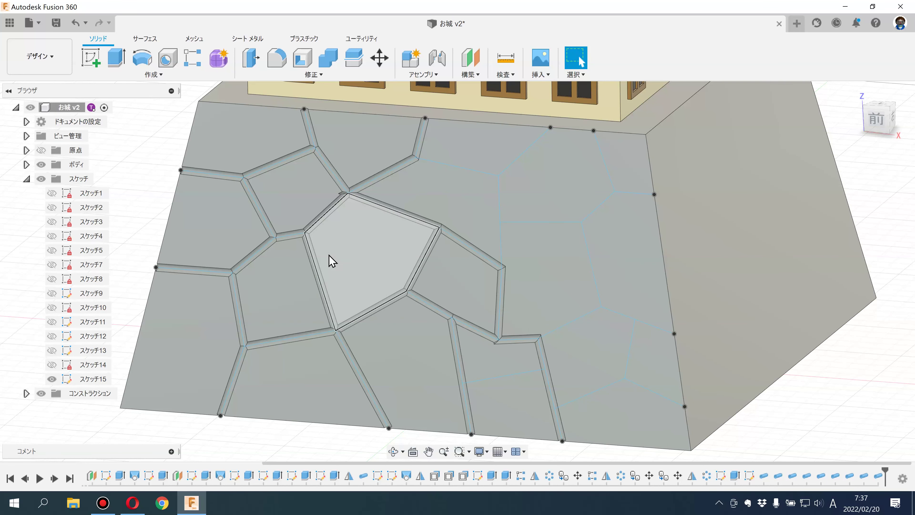
Step: Pipe-cut grooves along the short horizontal and lower-right stone outlines
click(119, 76)
click(144, 310)
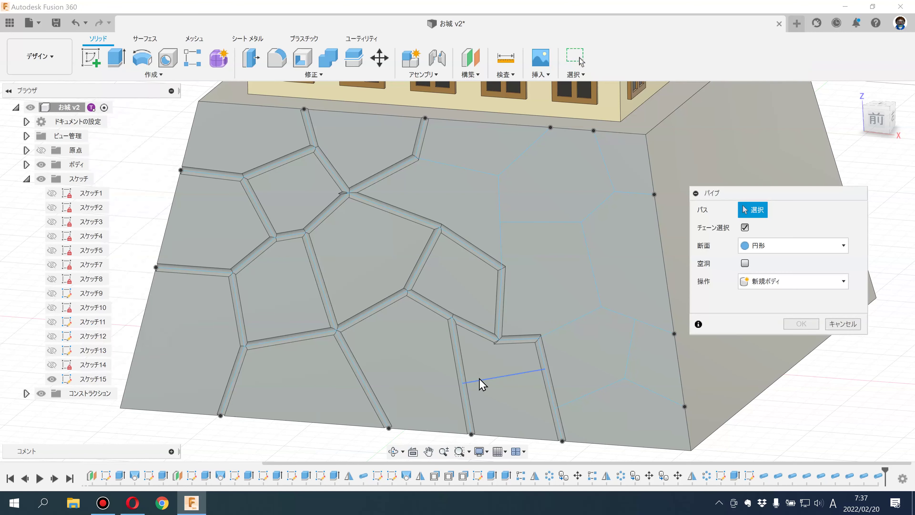
click(795, 349)
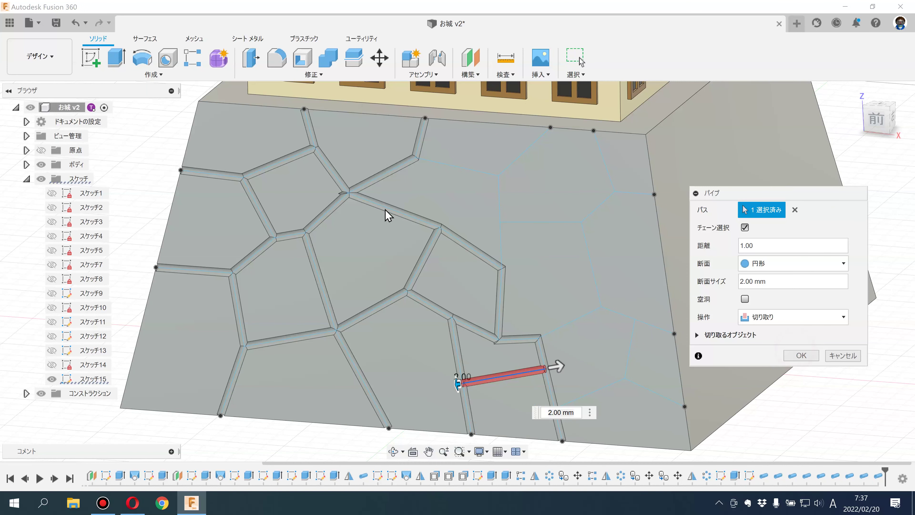
click(800, 356)
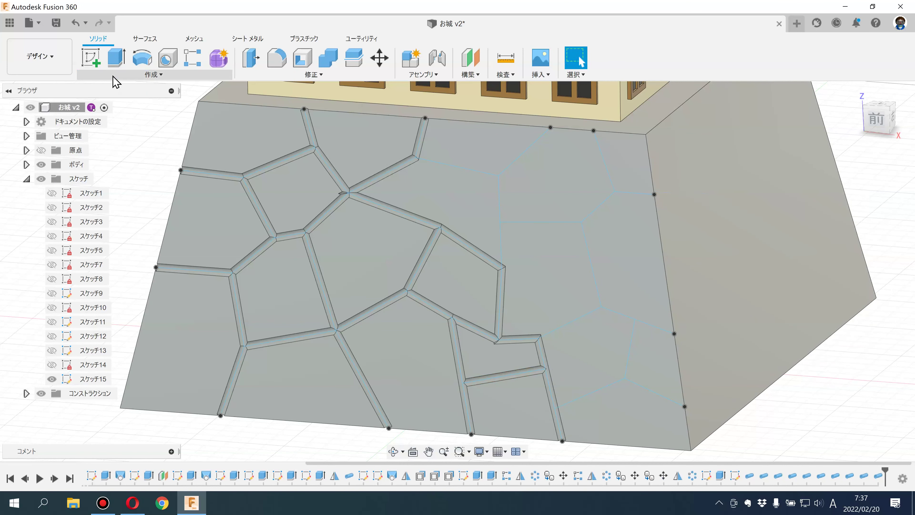
click(112, 75)
click(101, 305)
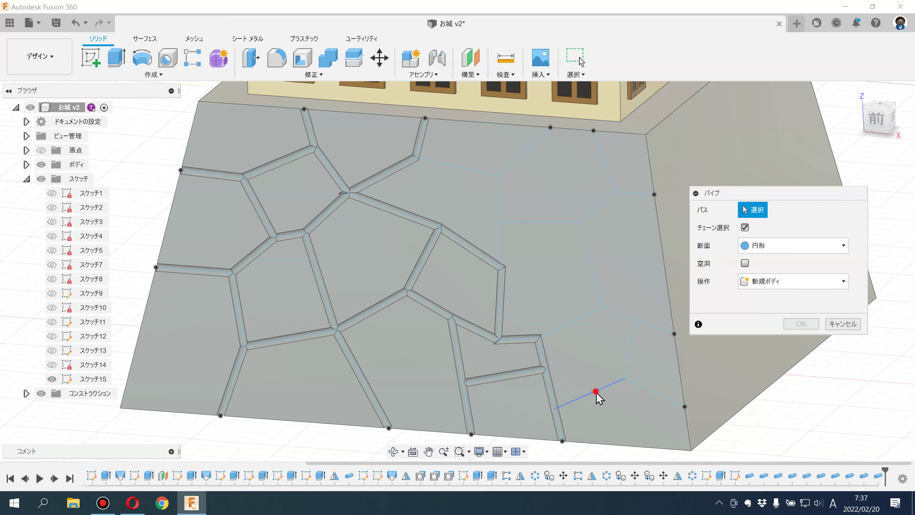
click(596, 394)
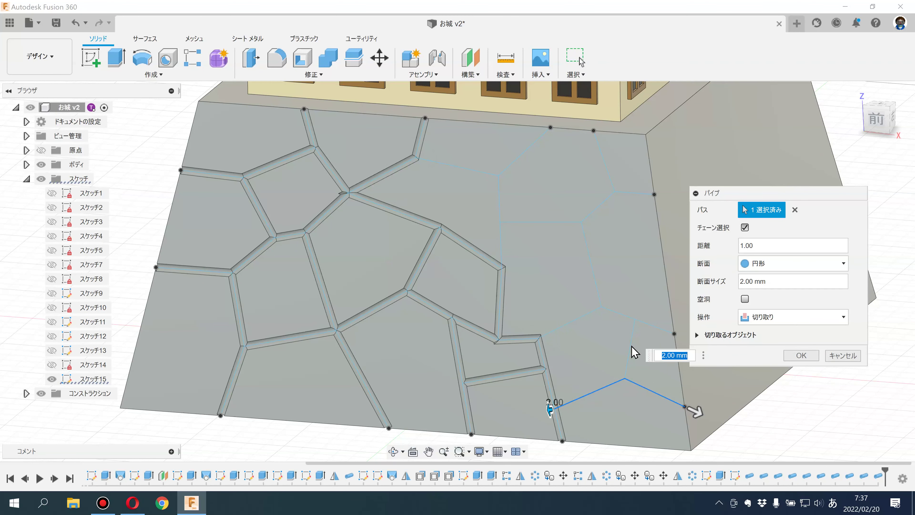
click(797, 351)
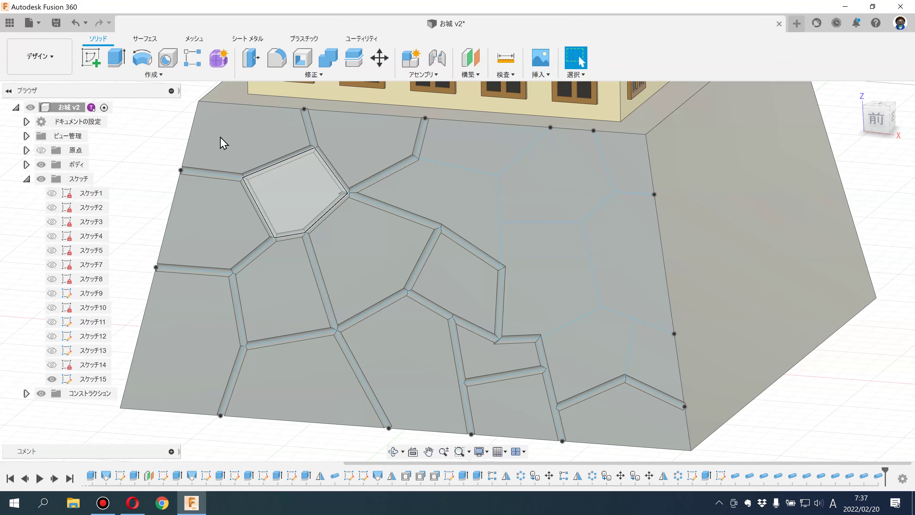
Step: Pipe-cut grooves along the short vertical outline and the next sketch line
click(149, 75)
click(132, 306)
click(632, 331)
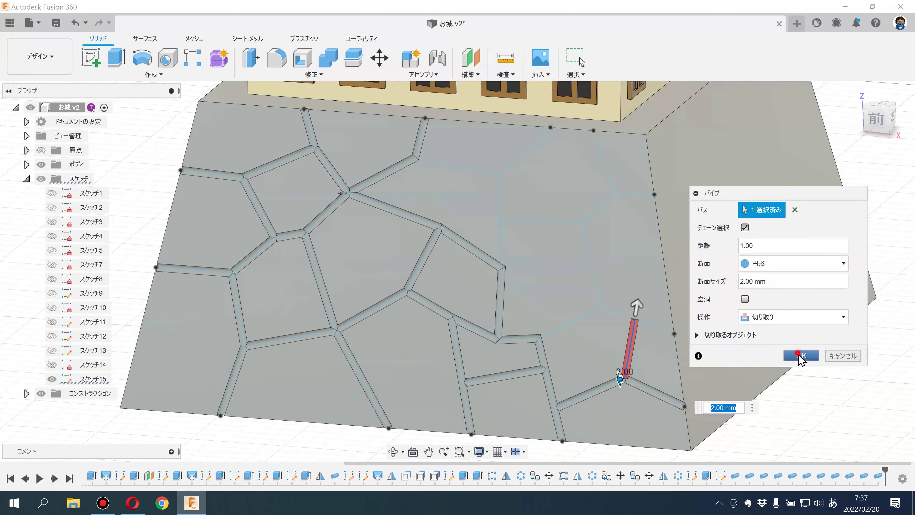
click(800, 354)
click(149, 75)
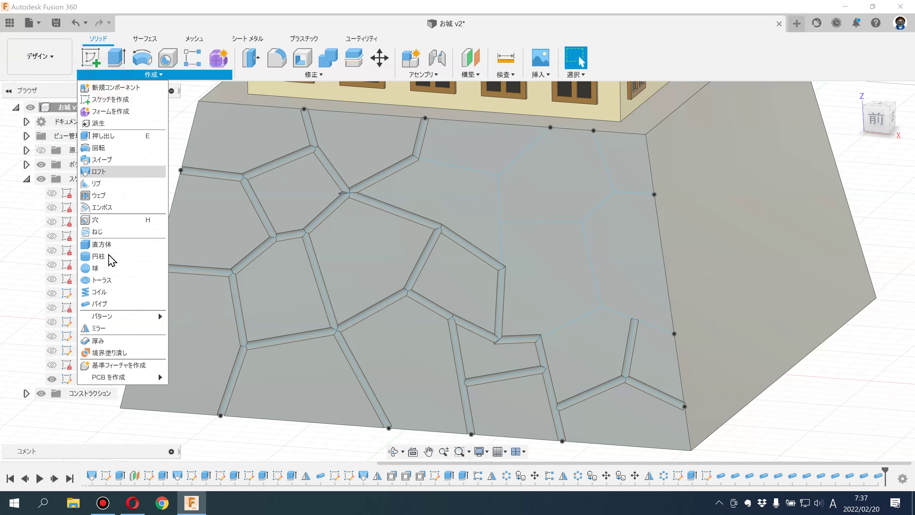
click(104, 306)
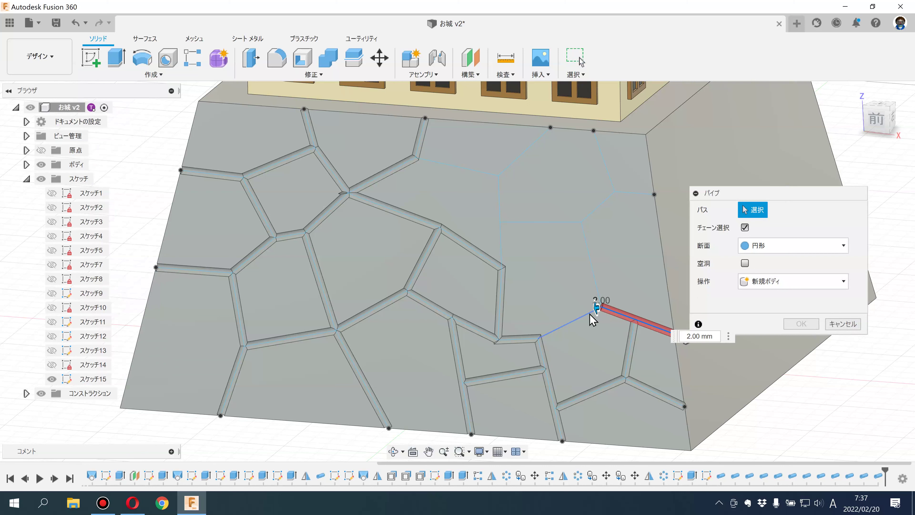
click(593, 309)
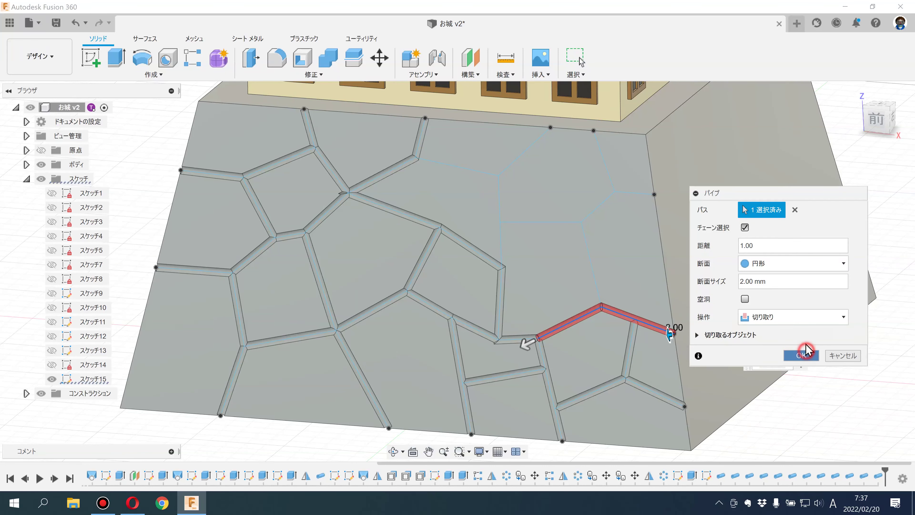
click(805, 350)
Step: Pipe-cut two more grooves, including the upper-right stone outline
click(153, 75)
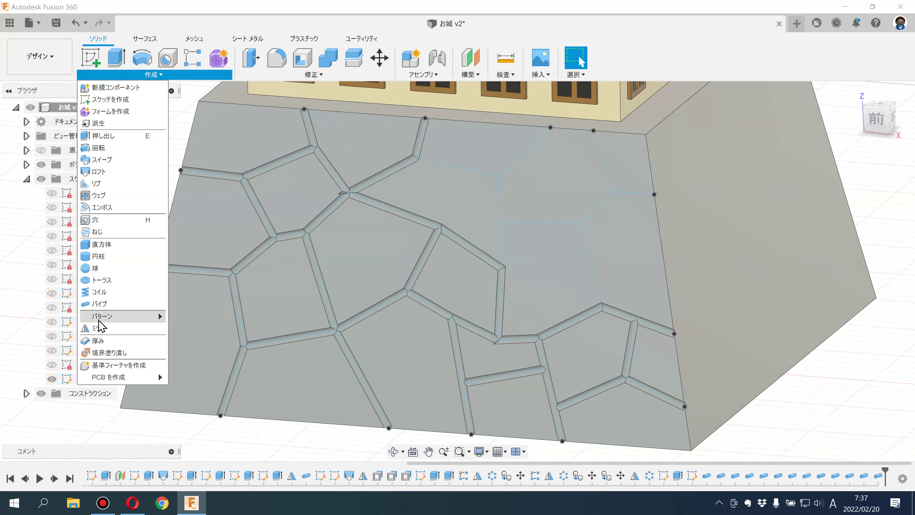
click(99, 303)
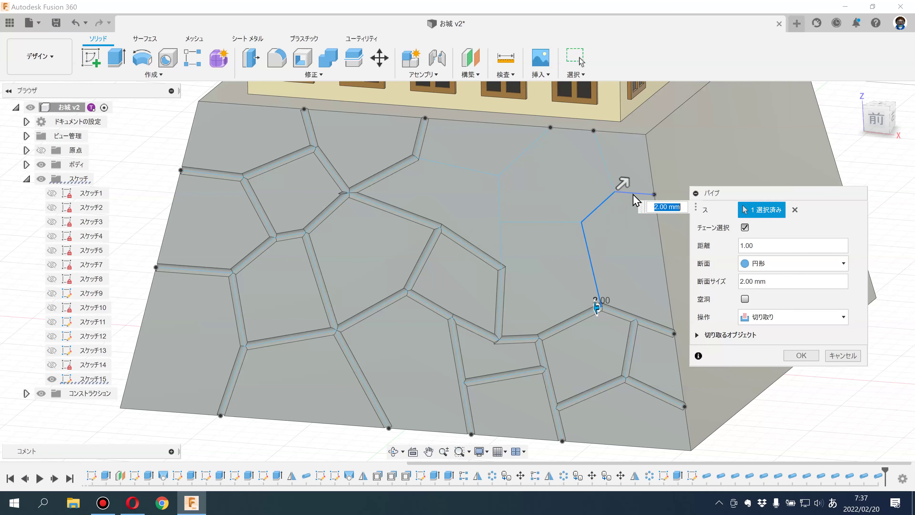
click(815, 354)
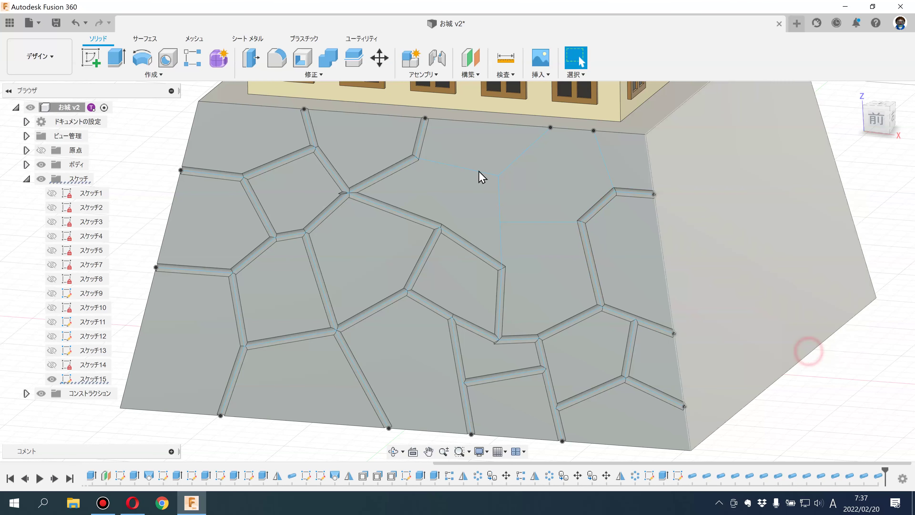
click(174, 78)
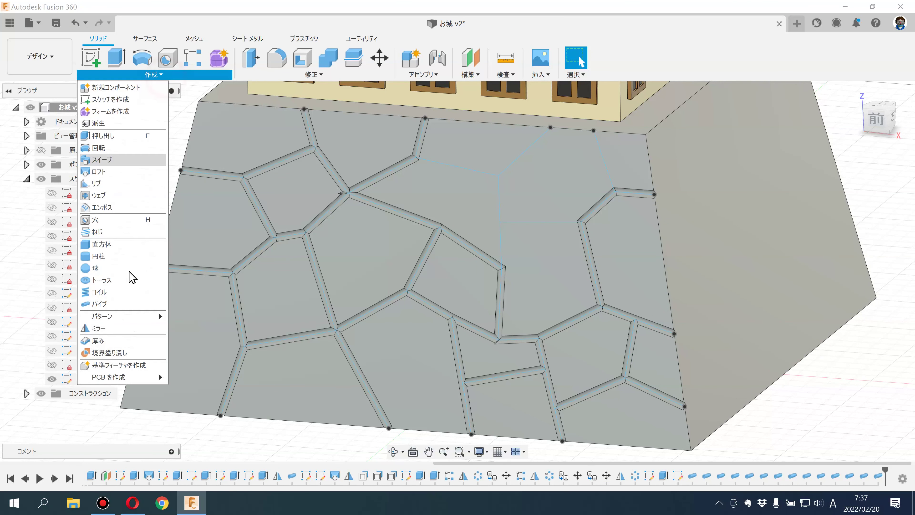
click(120, 307)
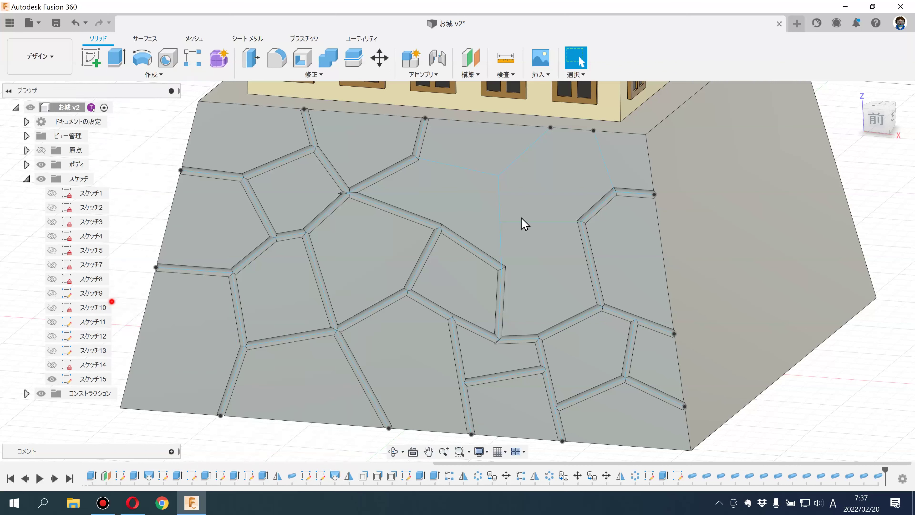
click(604, 167)
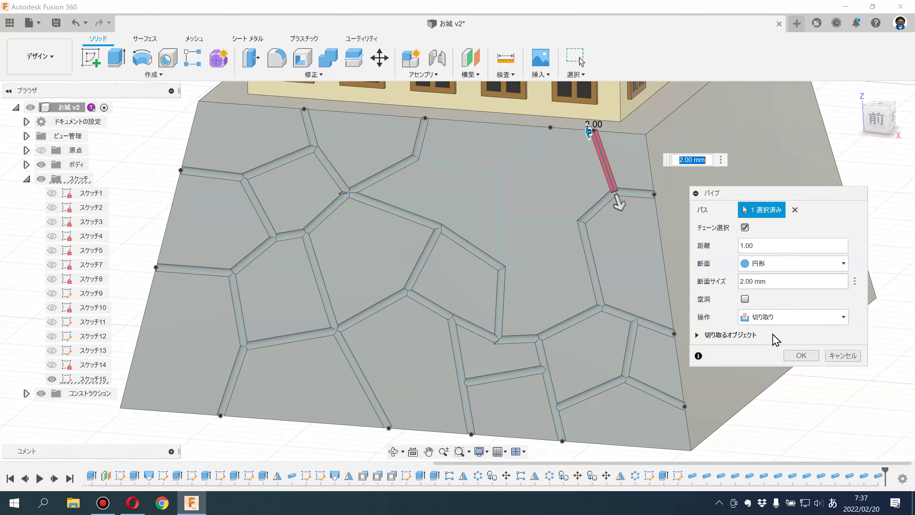
click(798, 356)
Step: Pipe-cut grooves along the middle stone outline and one more line
click(138, 77)
click(116, 307)
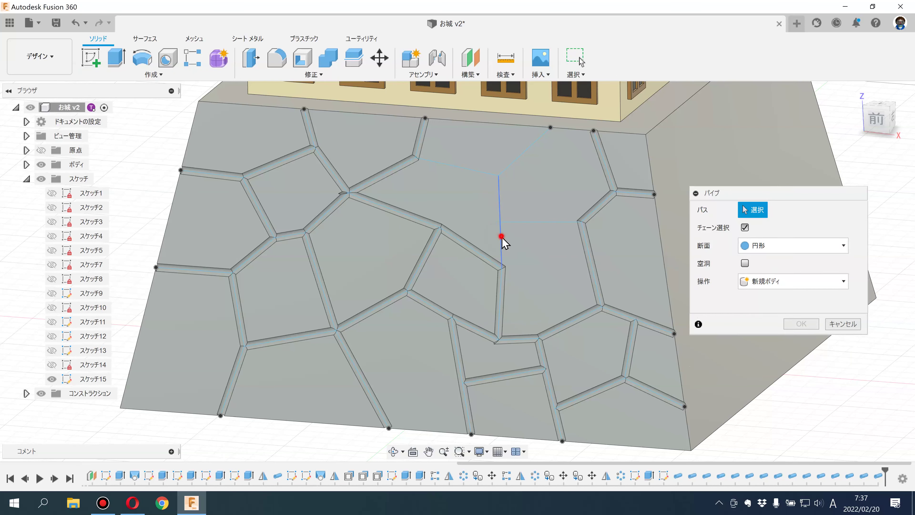
click(501, 237)
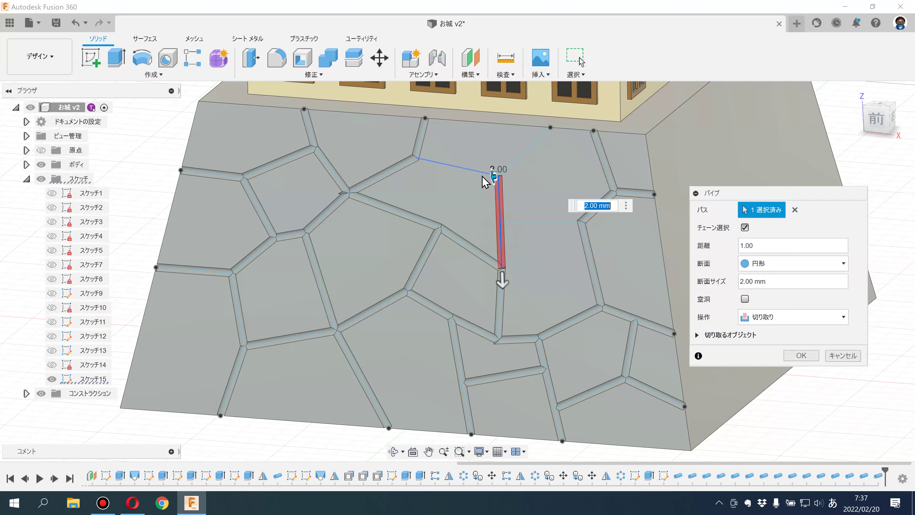
click(799, 353)
click(112, 74)
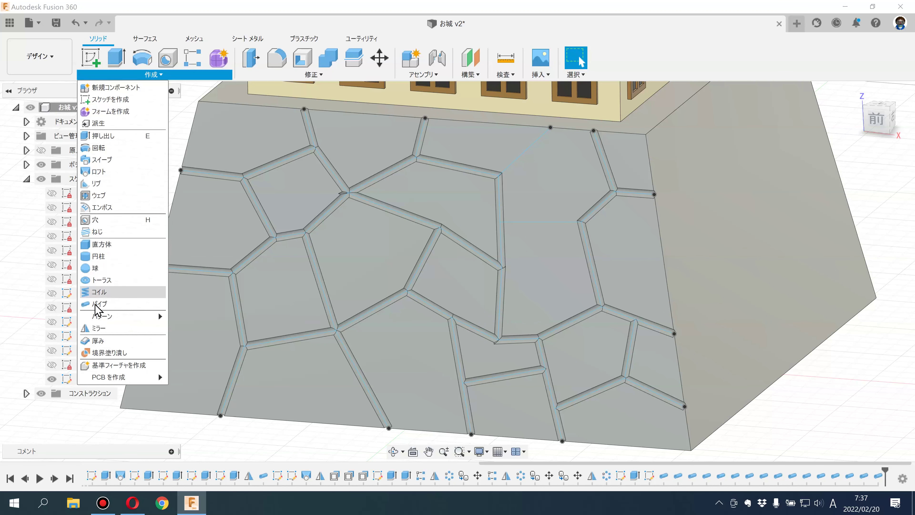
click(119, 305)
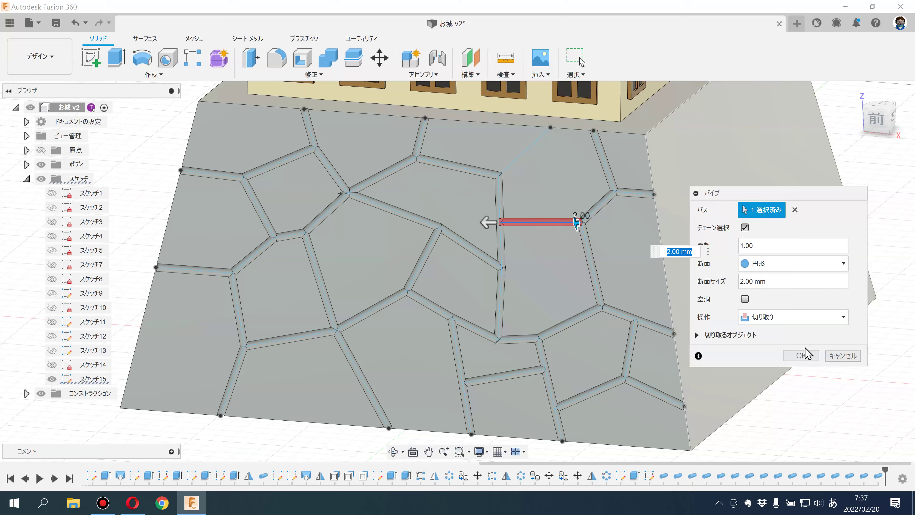
click(800, 355)
Step: Repeat the pipe cut on the last ungrooved line near the top
scroll(684, 191, up, 3)
right_click(720, 178)
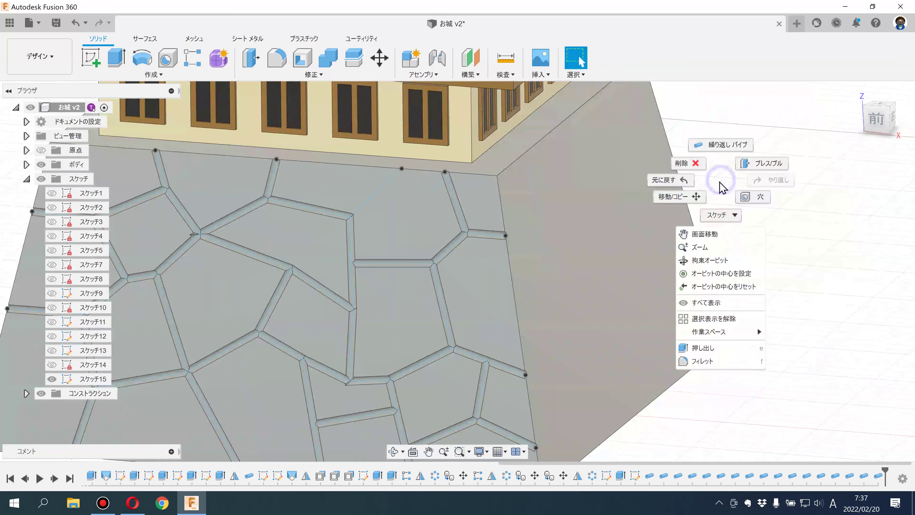
click(716, 144)
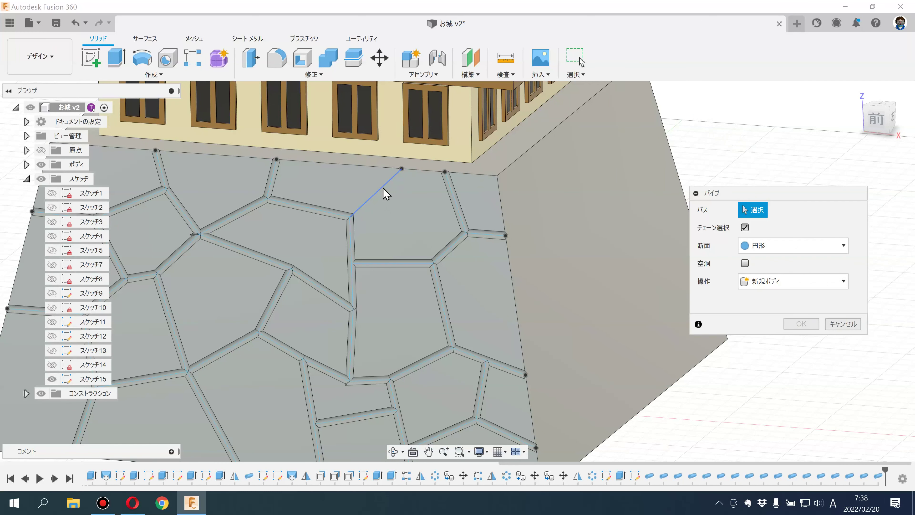
click(381, 197)
click(792, 353)
scroll(715, 282, down, 2)
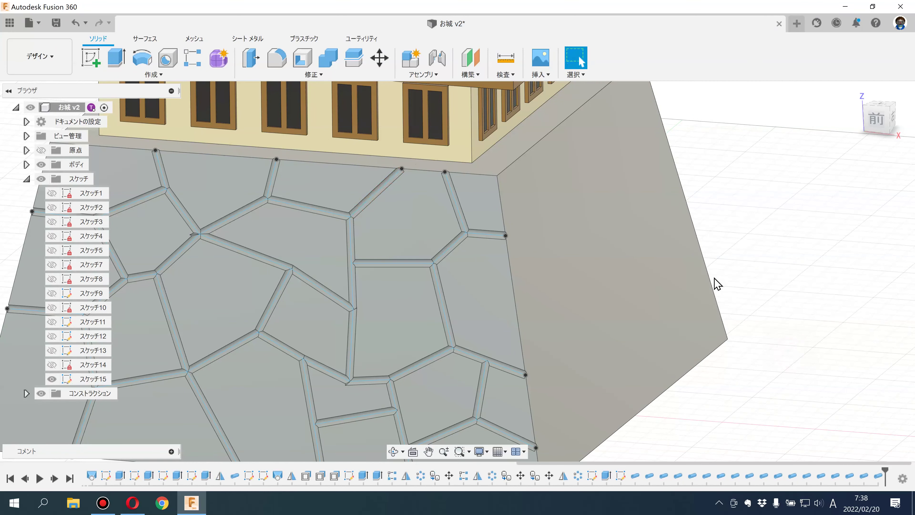
scroll(439, 275, down, 3)
Step: Hide スケッチ15 and inspect the grooves, toggling the sketch to compare
click(51, 378)
mouse_move(186, 313)
shift+middle_down()
mouse_move(198, 311)
mouse_move(203, 282)
mouse_move(196, 291)
shift+middle_up()
scroll(419, 292, up, 5)
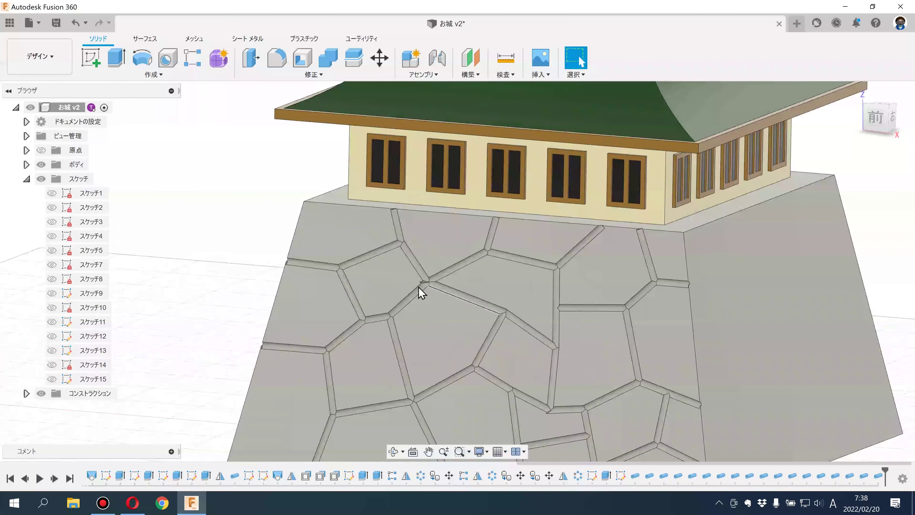
scroll(390, 276, up, 3)
scroll(432, 299, up, 2)
shift+middle_drag(480, 322, 456, 298)
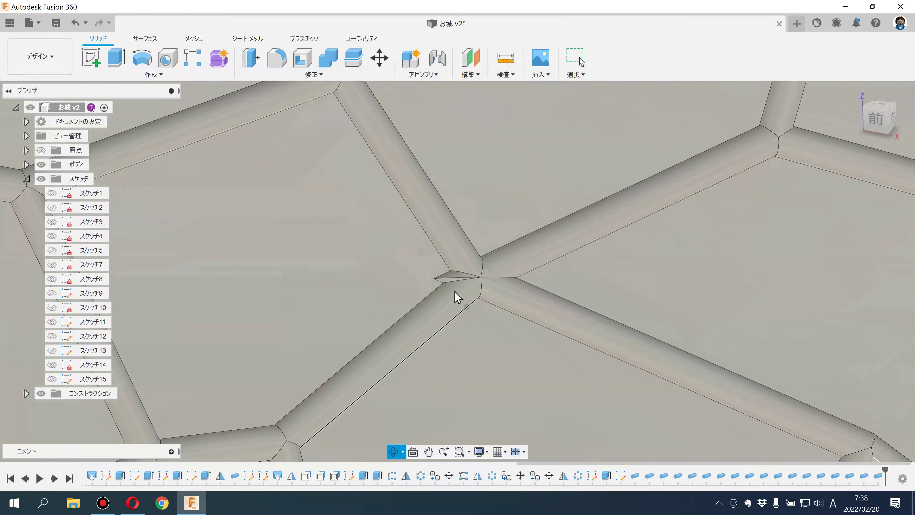
click(52, 378)
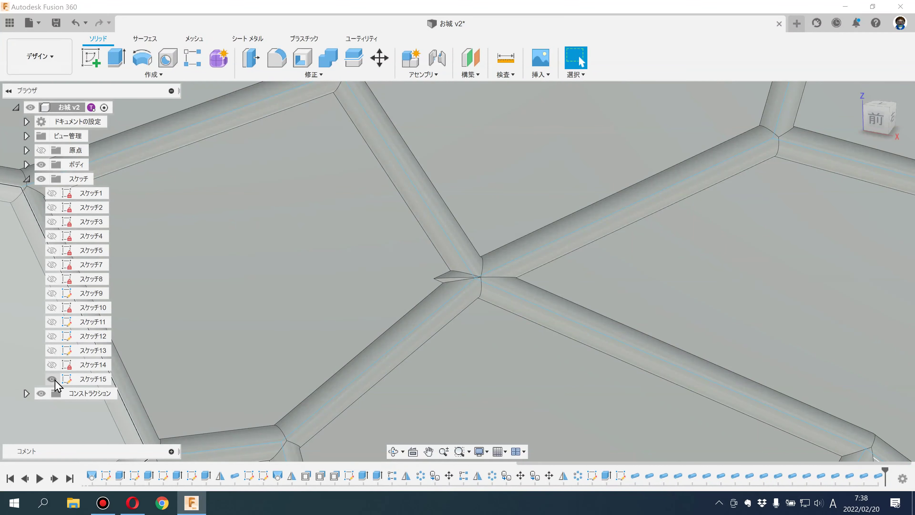
click(52, 379)
scroll(515, 357, down, 4)
scroll(541, 363, down, 3)
middle_drag(541, 364, 452, 315)
key(Escape)
scroll(452, 315, down, 5)
scroll(454, 320, up, 5)
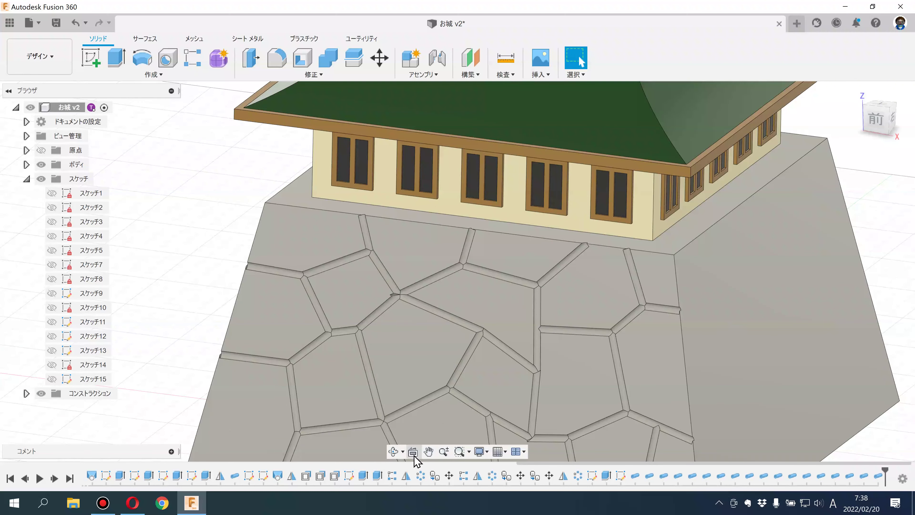
Step: Open スケッチ15 for editing, finish it, and view the base from above
double_click(621, 477)
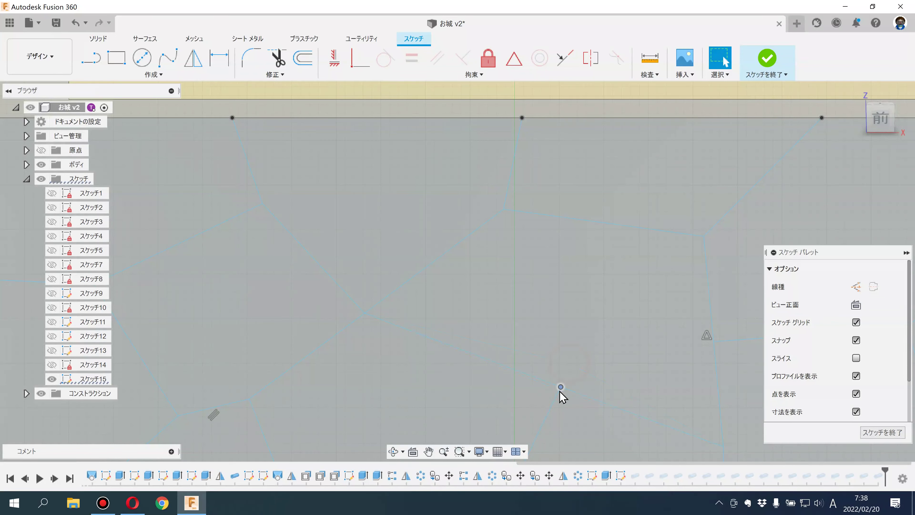
click(766, 58)
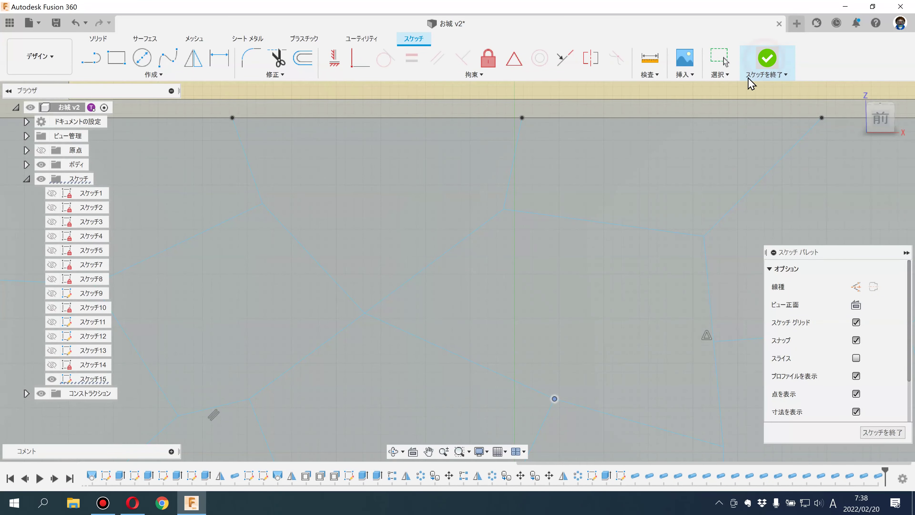
scroll(645, 202, down, 5)
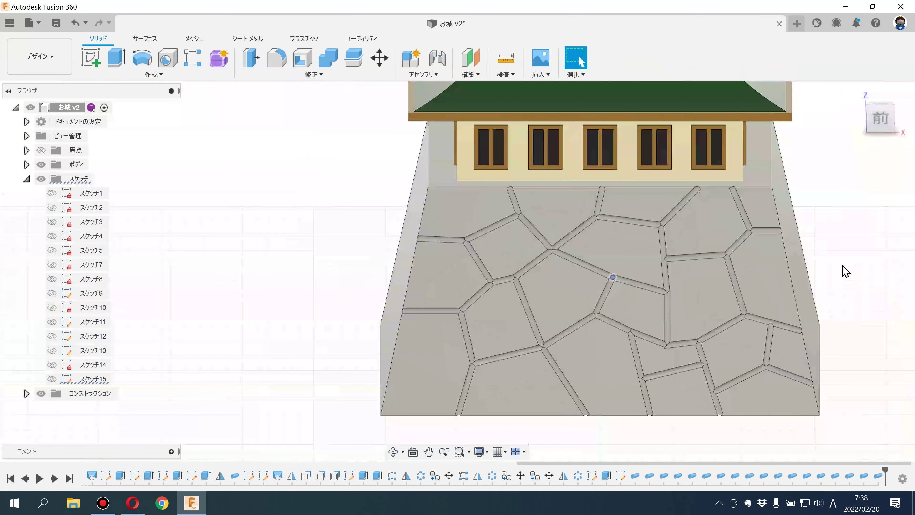
scroll(844, 272, down, 2)
shift+middle_drag(633, 286, 188, 127)
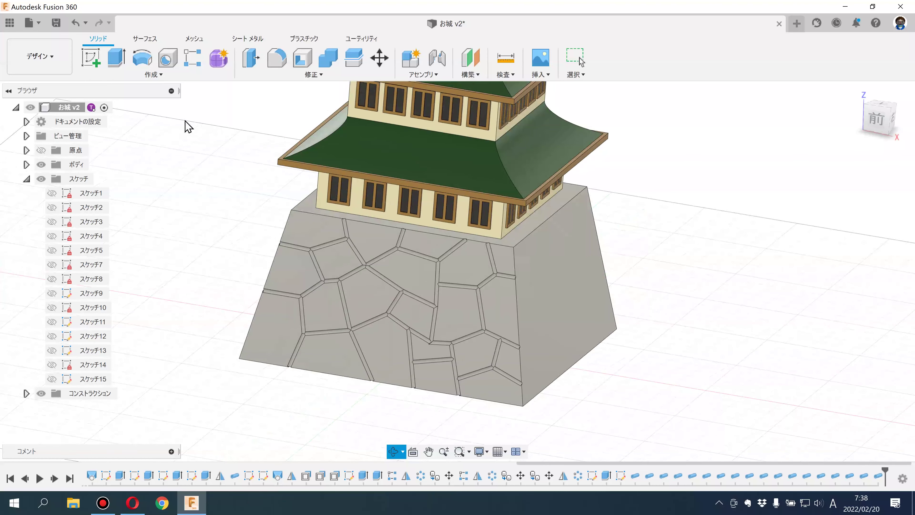
Step: Preview the castle in Rendering, then return to Design and select the base's right face
click(47, 54)
click(55, 124)
mouse_move(635, 274)
shift+middle_down()
mouse_move(737, 309)
mouse_move(726, 313)
shift+middle_up()
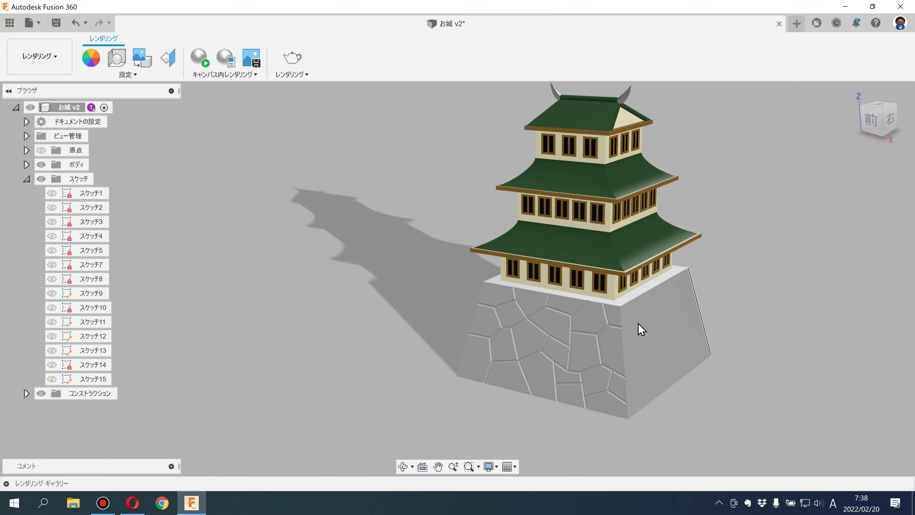
scroll(693, 326, down, 1)
scroll(677, 321, down, 2)
click(623, 361)
click(775, 360)
click(47, 56)
click(48, 85)
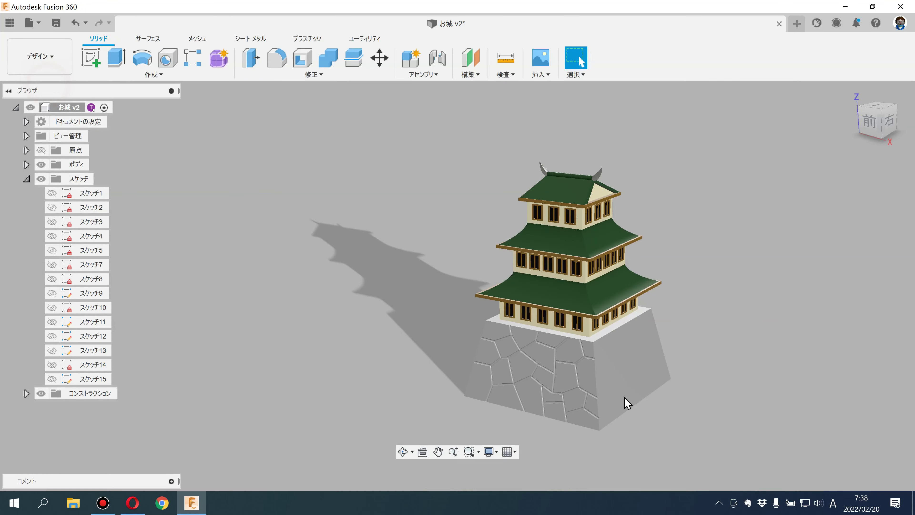
click(619, 367)
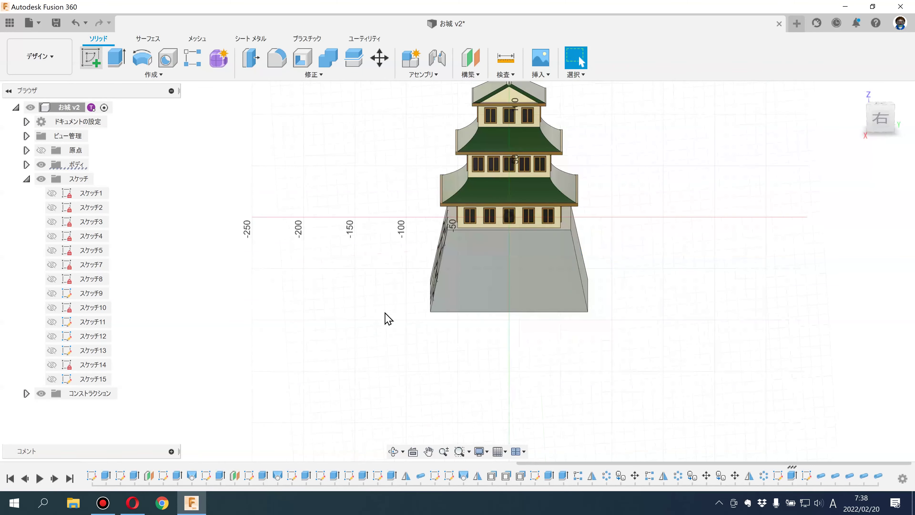
Step: Show スケッチ15 again and orbit to view the stone wall face
shift+middle_drag(377, 318, 405, 311)
scroll(475, 266, up, 3)
scroll(486, 235, up, 5)
scroll(486, 196, up, 3)
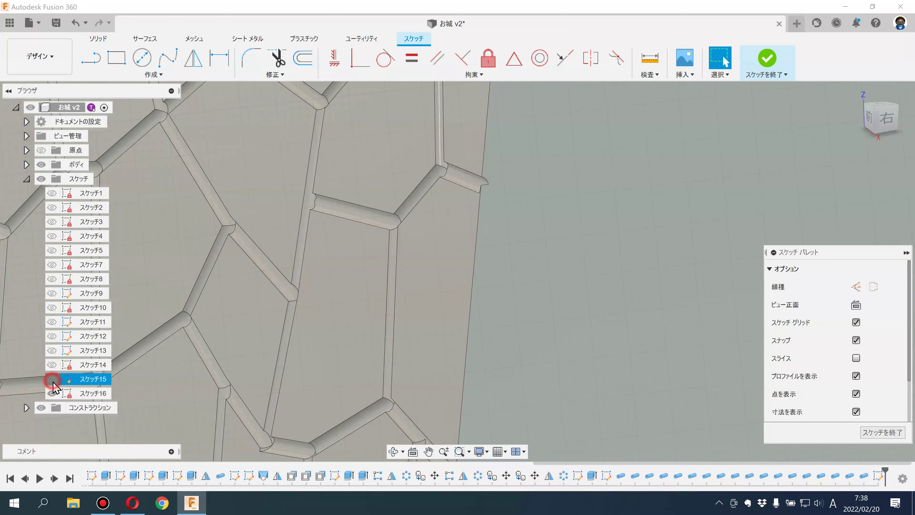
click(52, 379)
scroll(504, 219, down, 3)
mouse_move(535, 255)
shift+middle_down()
mouse_move(214, 194)
mouse_move(136, 140)
shift+middle_up()
Step: Project three groove-end points into the side-wall sketch and view it head-on
click(148, 74)
mouse_move(114, 256)
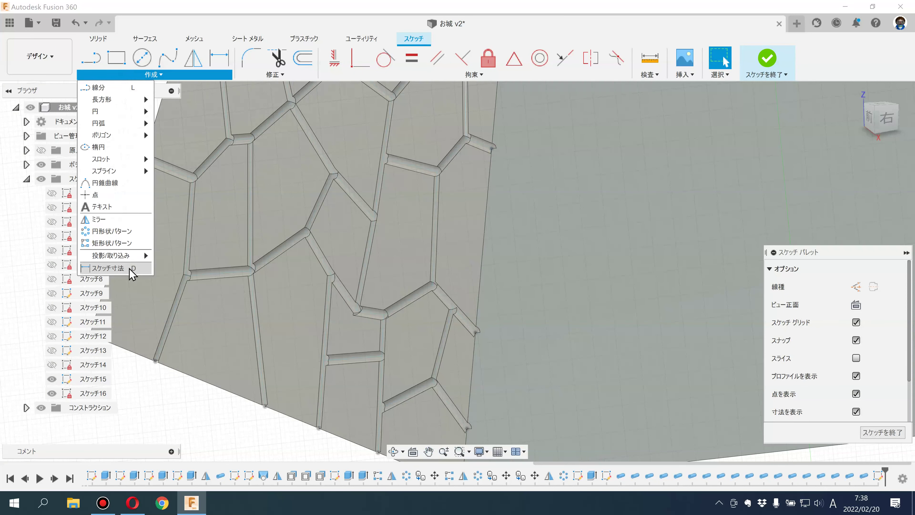
click(204, 257)
click(493, 148)
click(479, 332)
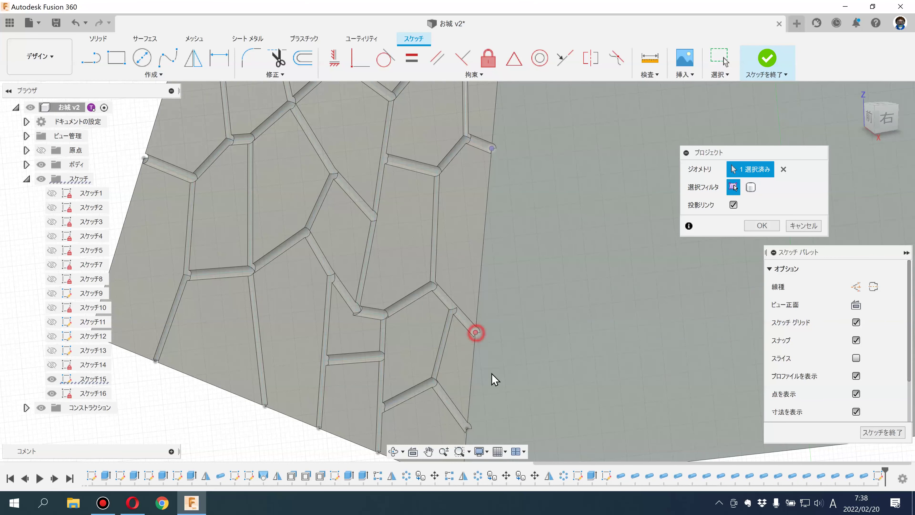
click(467, 428)
click(760, 223)
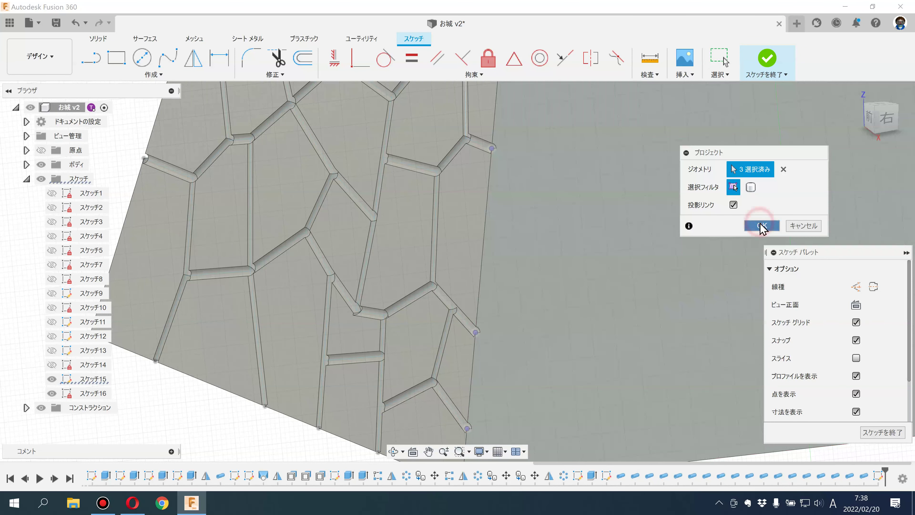
click(884, 118)
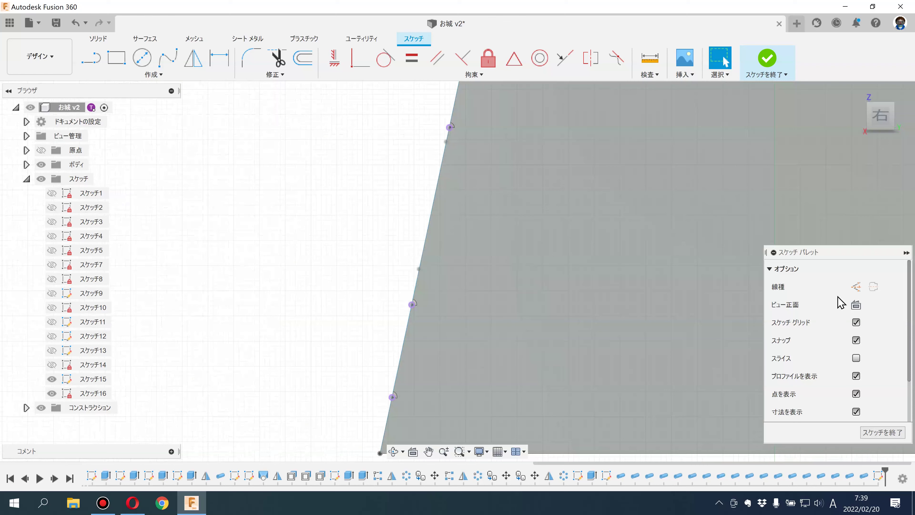
click(856, 304)
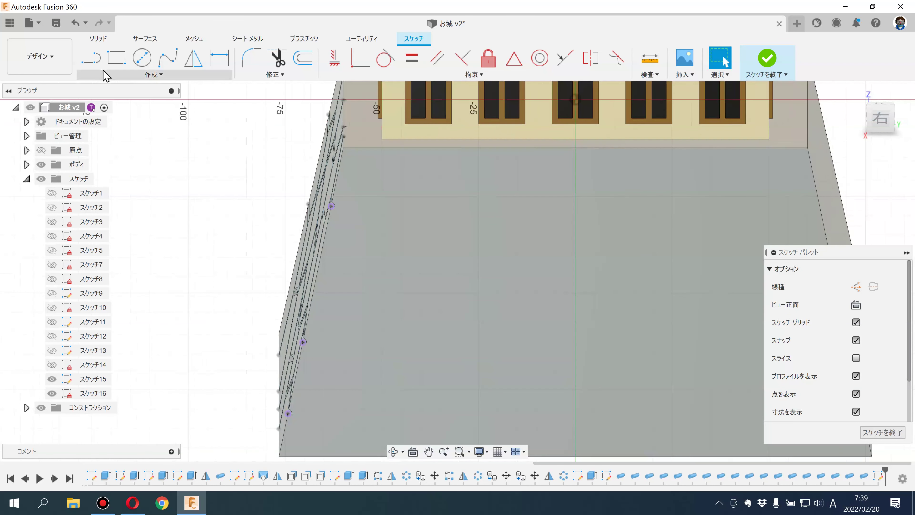
click(91, 57)
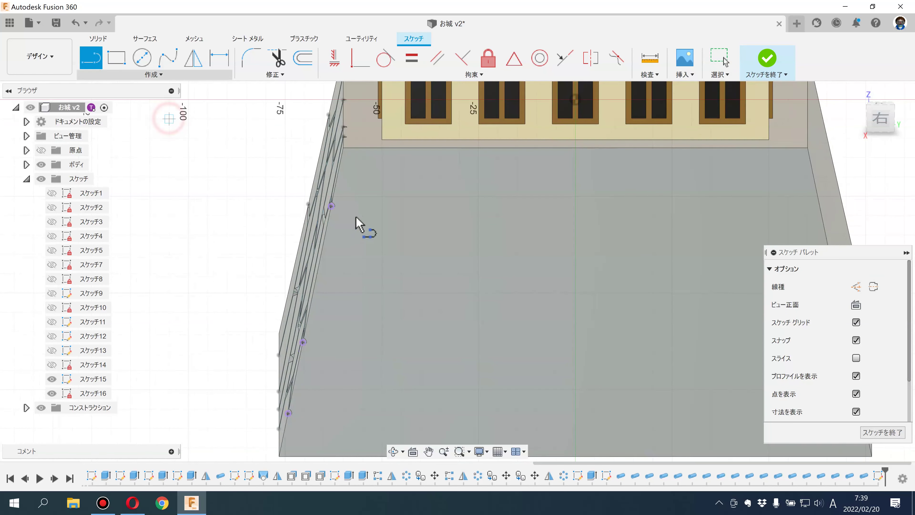
Step: Draw irregular joint lines across the left part of the front face between edge points
click(332, 206)
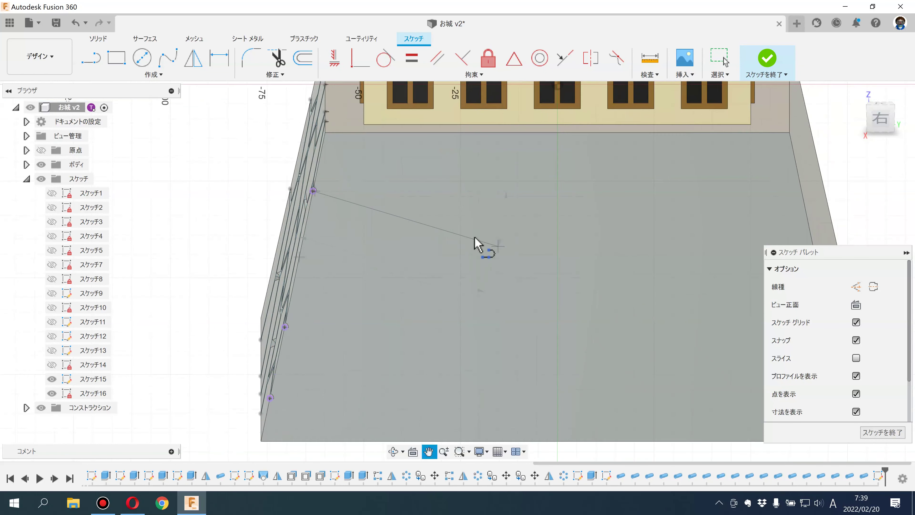
click(426, 214)
click(455, 132)
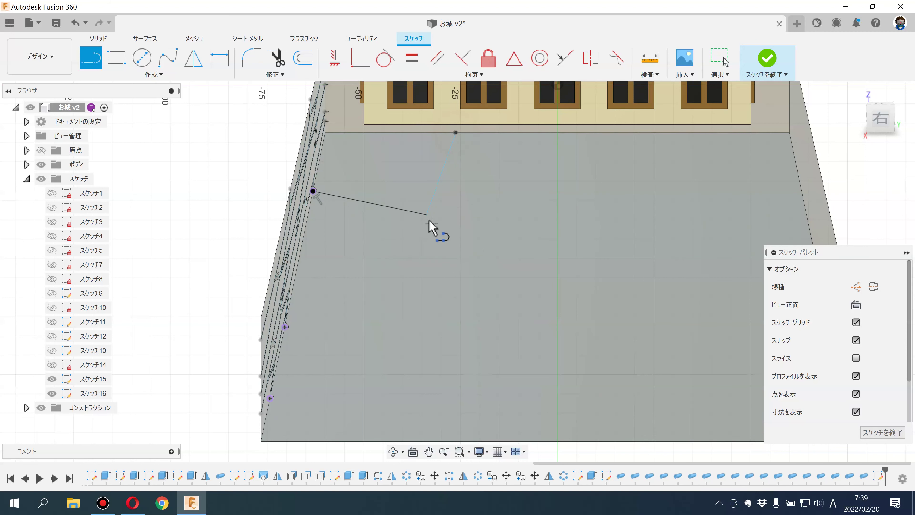
click(440, 280)
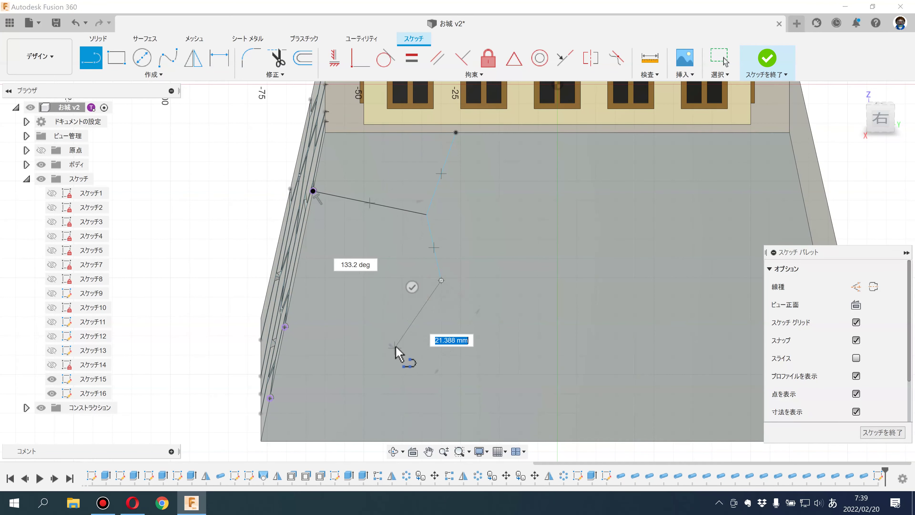
click(286, 326)
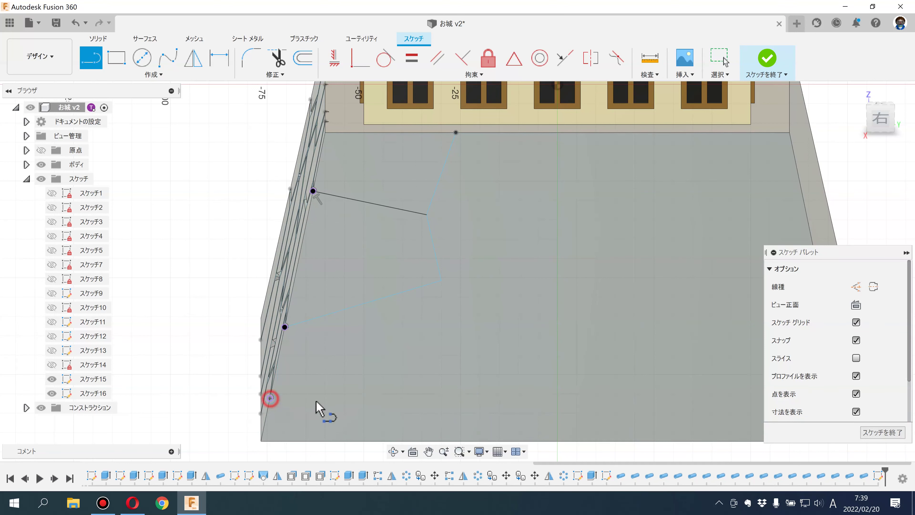
click(383, 413)
click(398, 440)
click(383, 414)
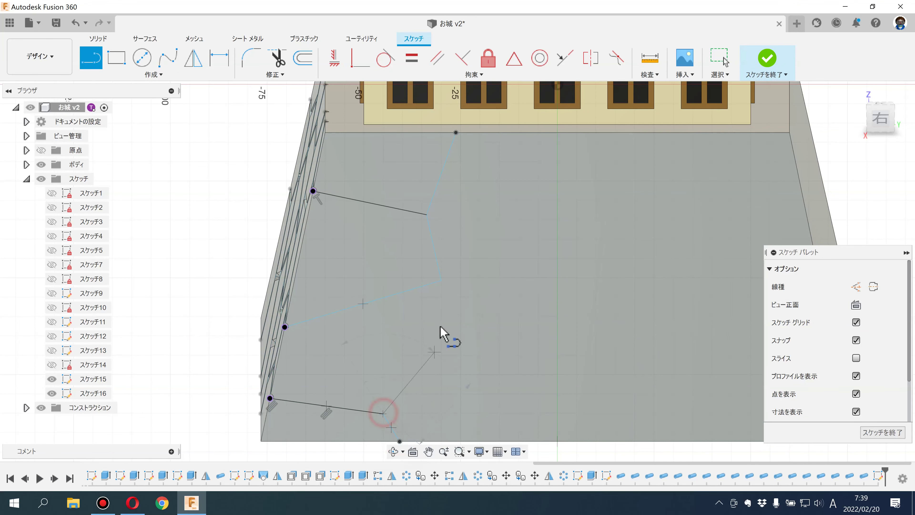
click(440, 281)
Step: Add joint lines outlining the lower stones, running to the bottom and right edges
scroll(452, 293, down, 3)
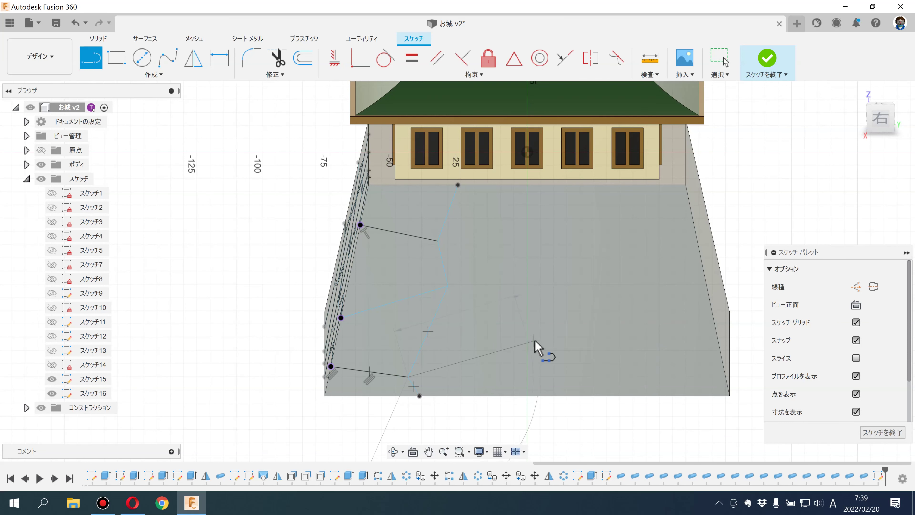
click(497, 337)
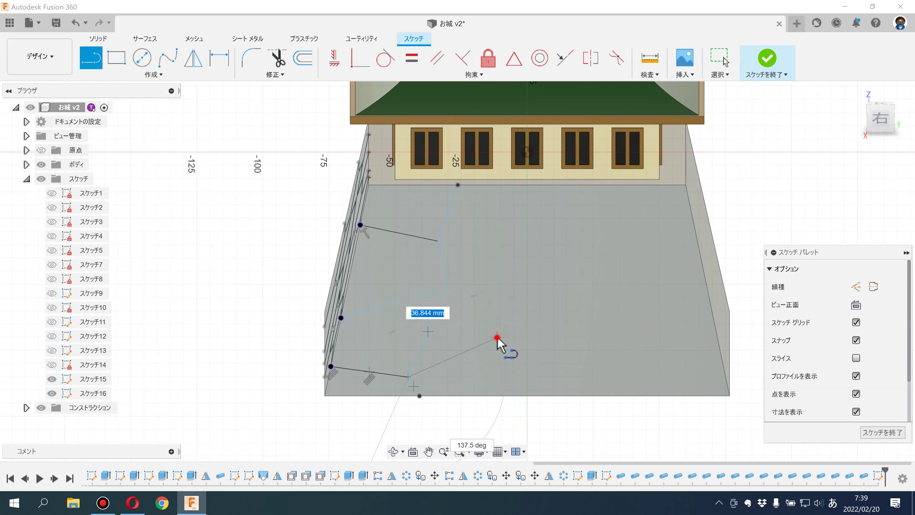
click(503, 290)
click(447, 286)
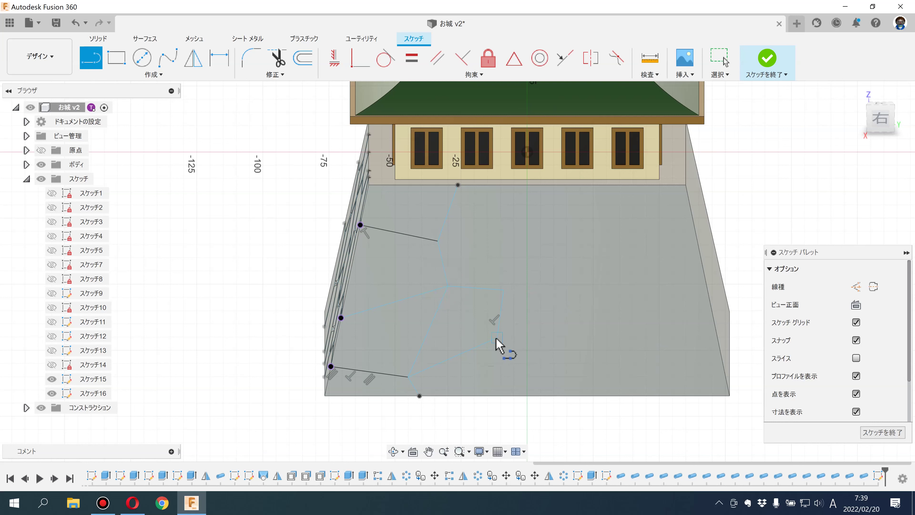
click(539, 395)
click(588, 337)
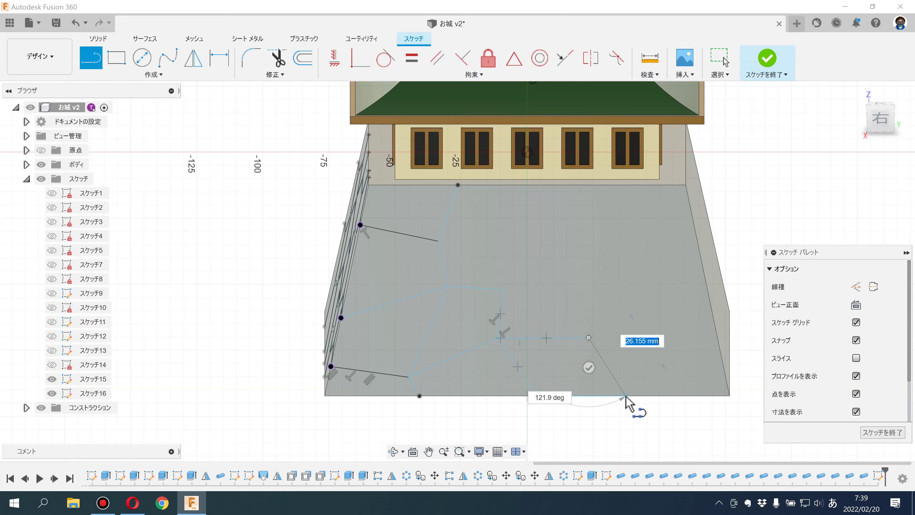
click(581, 396)
click(616, 310)
click(667, 337)
double_click(638, 395)
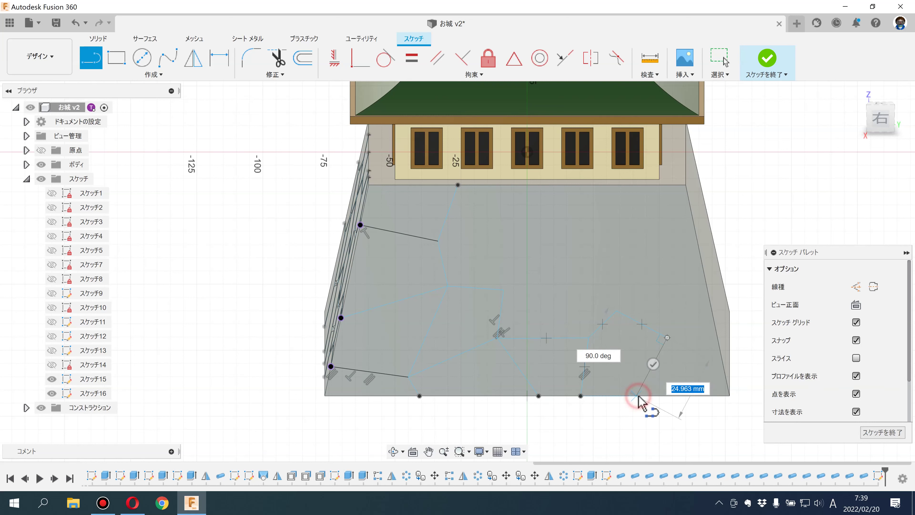
double_click(710, 305)
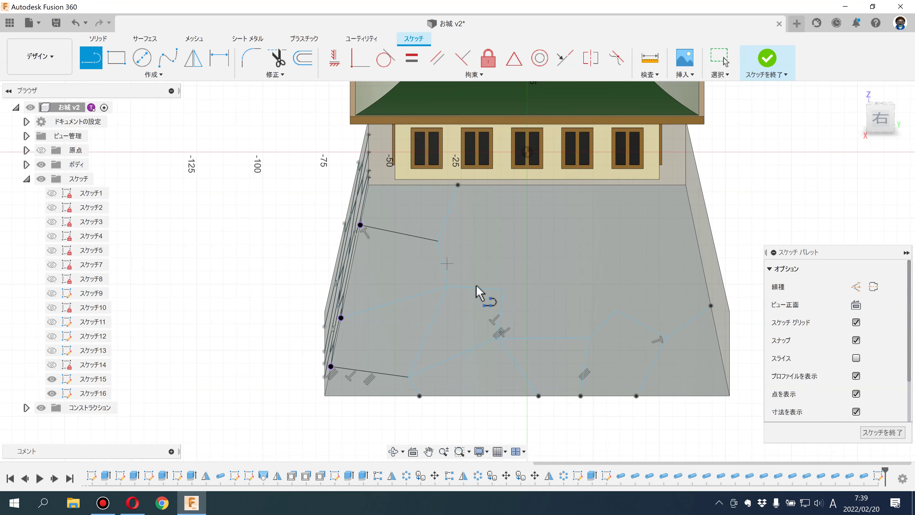
Step: Outline the upper-middle stones with joints reaching the top edge
click(527, 237)
click(490, 210)
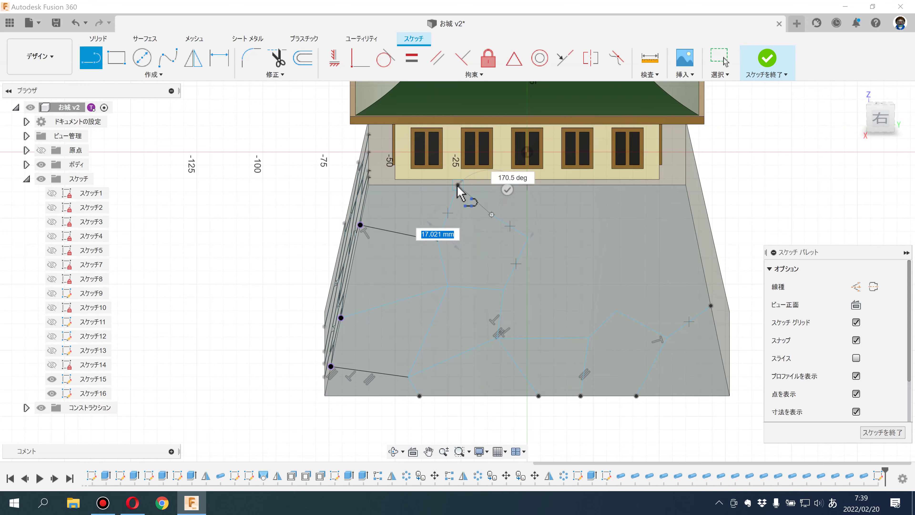
click(443, 223)
click(492, 216)
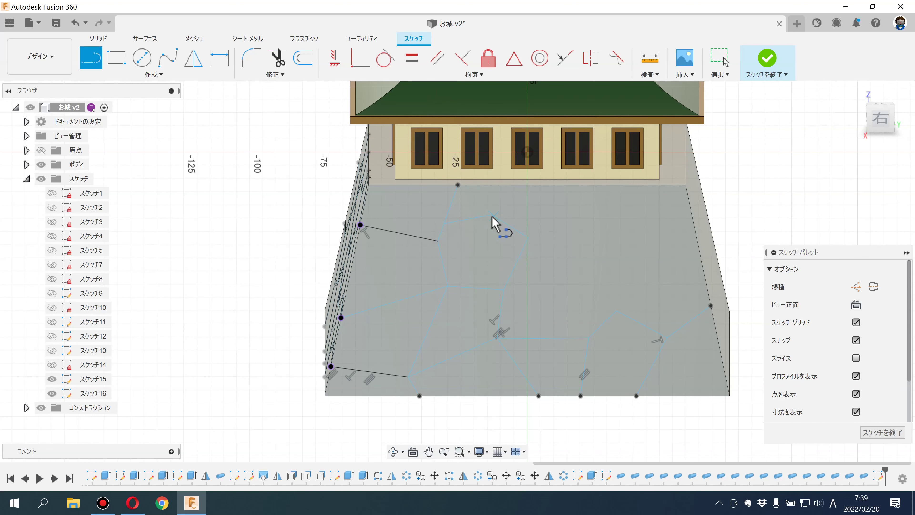
click(492, 216)
click(536, 184)
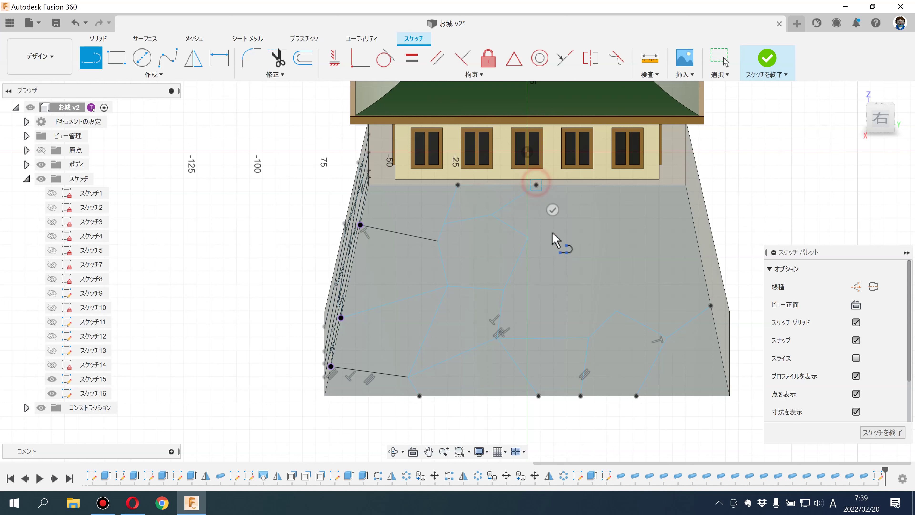
click(590, 185)
Step: Draw central joints connecting to existing lines and close the right-hand stone outlines
click(600, 276)
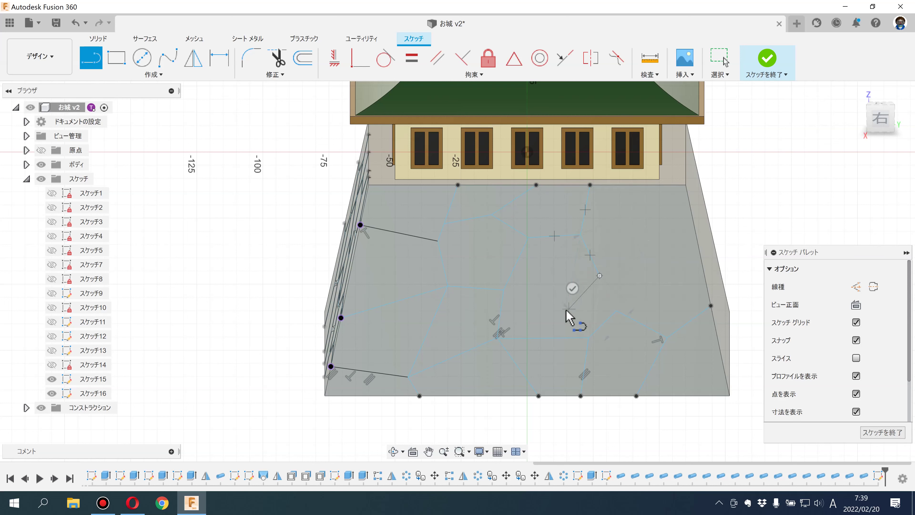
click(546, 293)
click(505, 290)
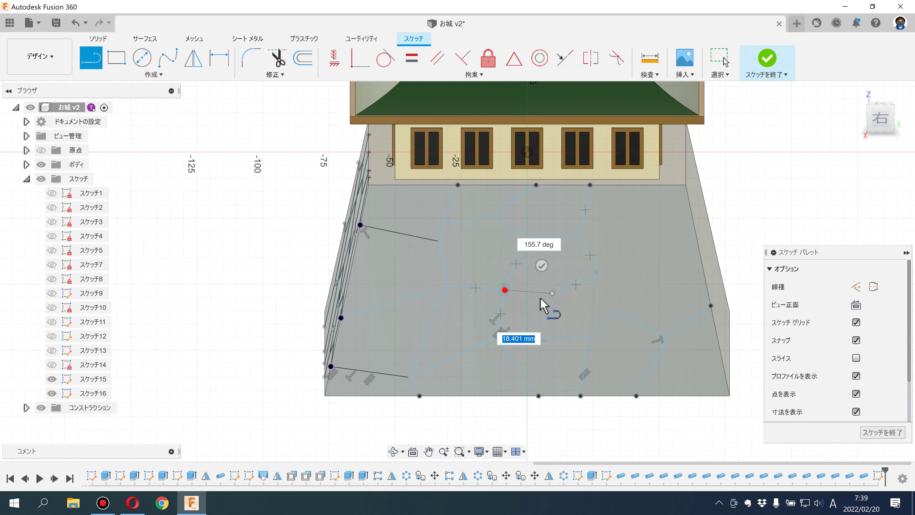
click(616, 311)
click(599, 277)
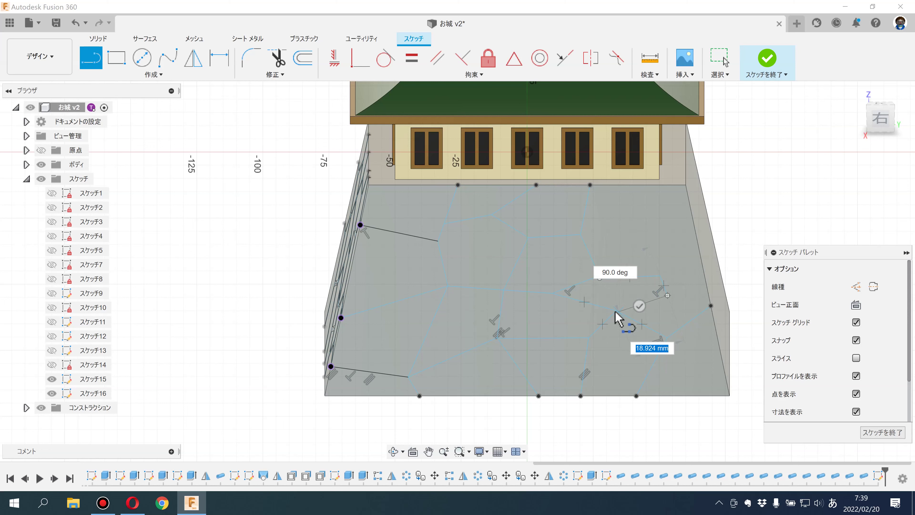
click(668, 296)
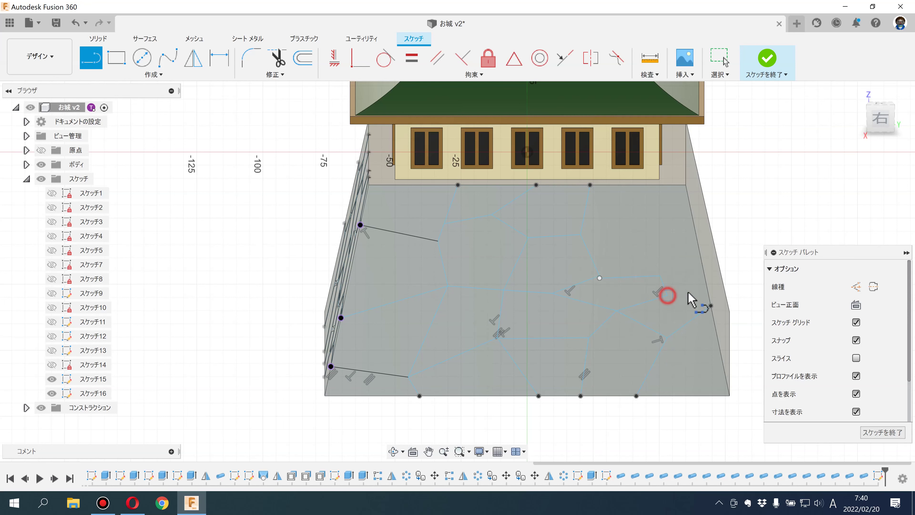
click(705, 283)
key(Escape)
click(662, 275)
click(696, 231)
key(Escape)
Step: Drag one joint point to reshape a stone outline
scroll(633, 257, up, 2)
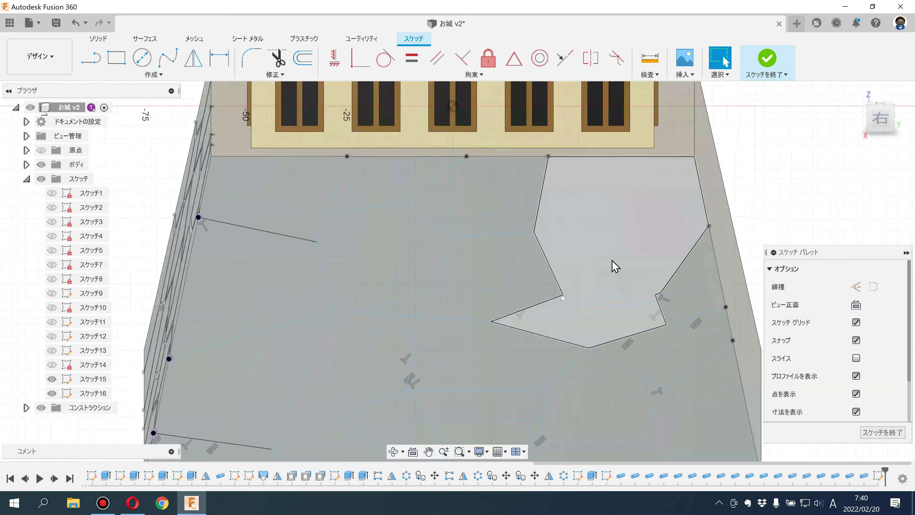
scroll(615, 266, up, 2)
drag(546, 312, 563, 302)
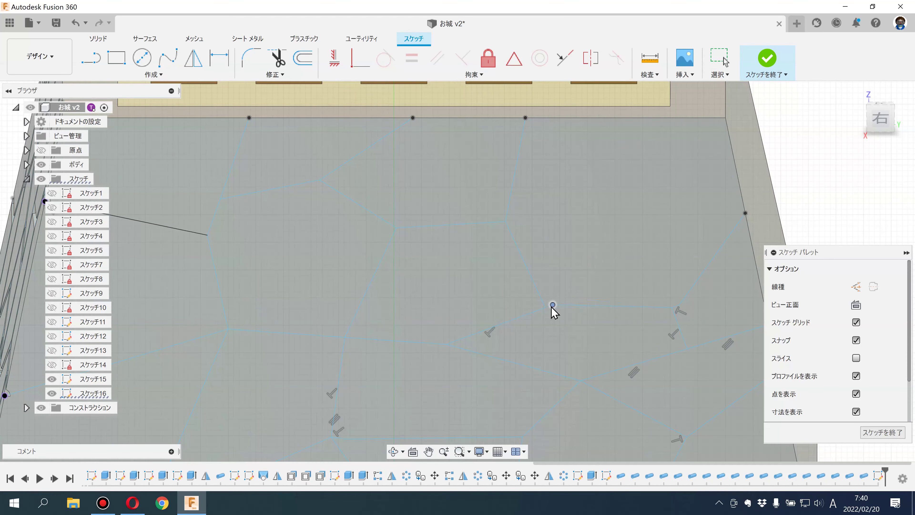
scroll(586, 248, down, 2)
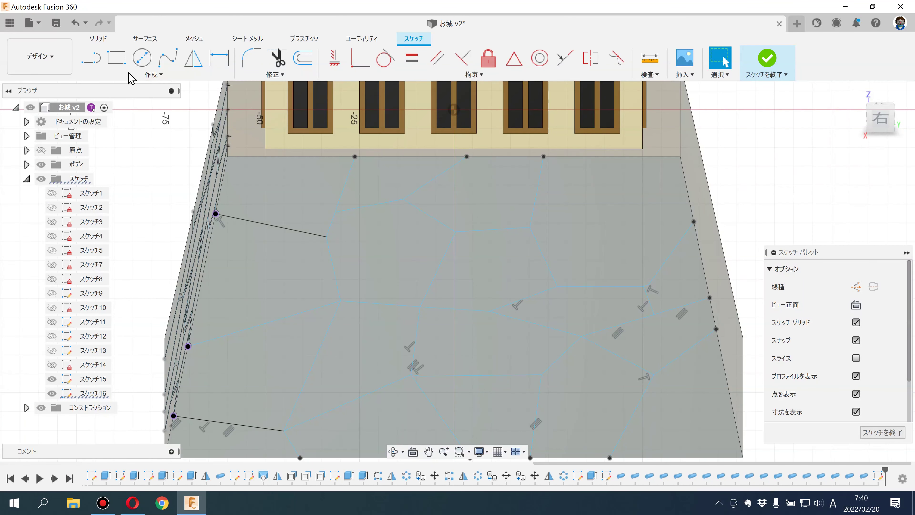
Step: Add a last joint from the top edge to the right edge and finish the sketch
click(91, 58)
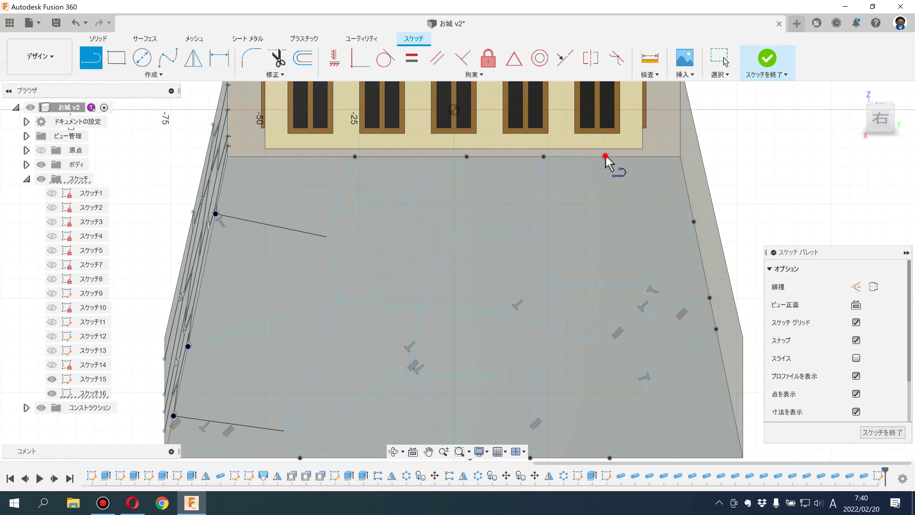
click(624, 206)
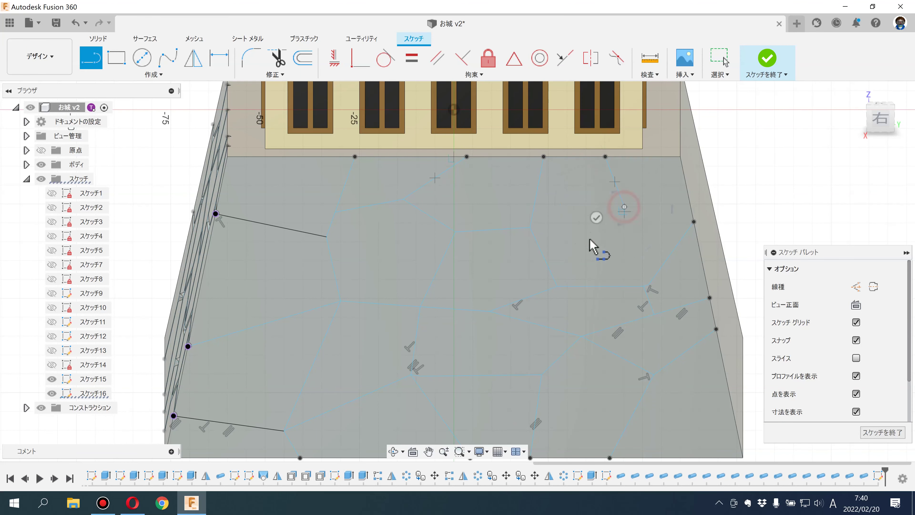
click(545, 259)
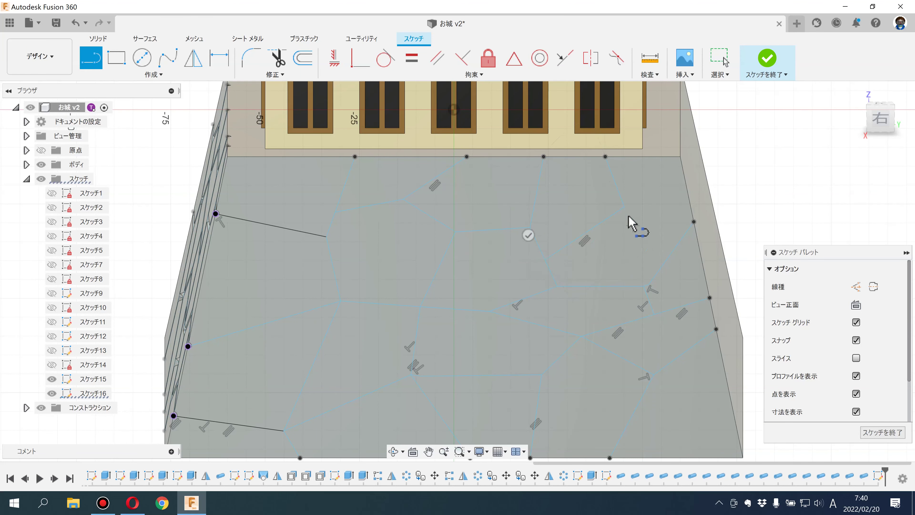
click(686, 190)
key(Escape)
scroll(767, 180, down, 2)
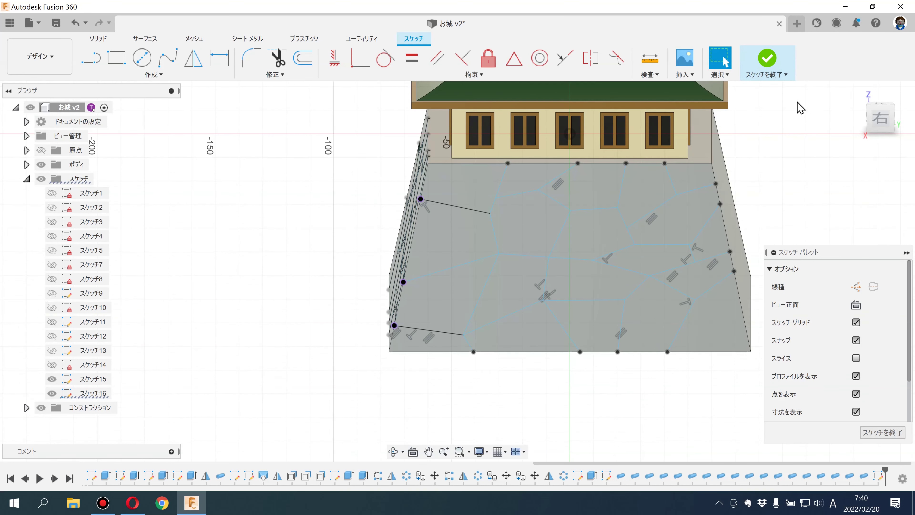
click(763, 62)
shift+middle_drag(710, 229, 745, 223)
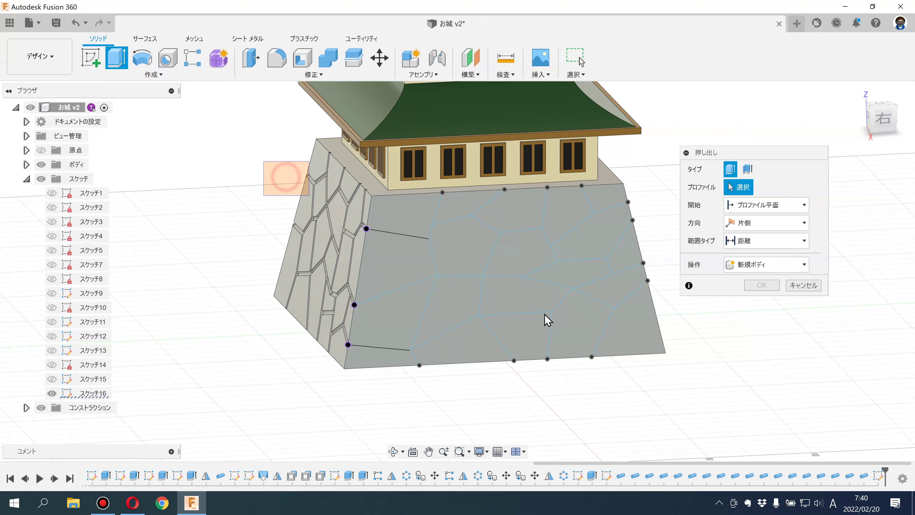
drag(287, 177, 724, 405)
scroll(672, 316, up, 2)
click(635, 347)
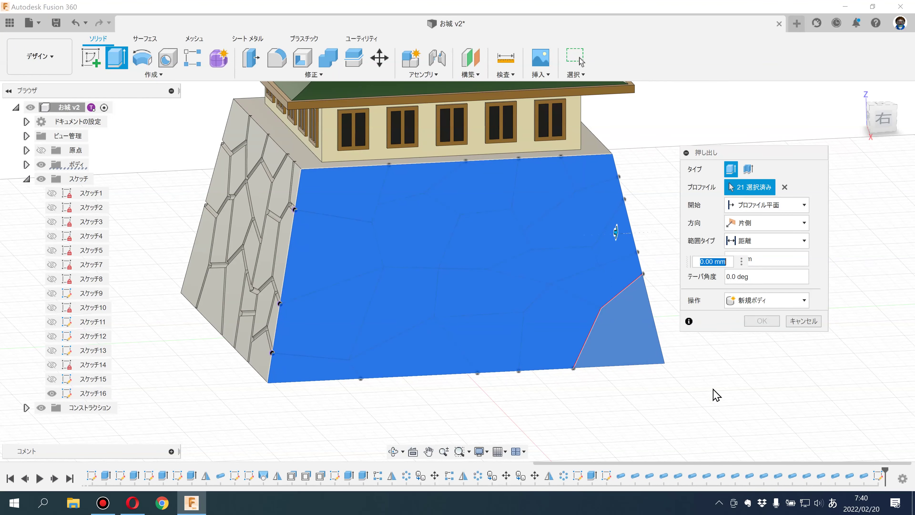
click(779, 344)
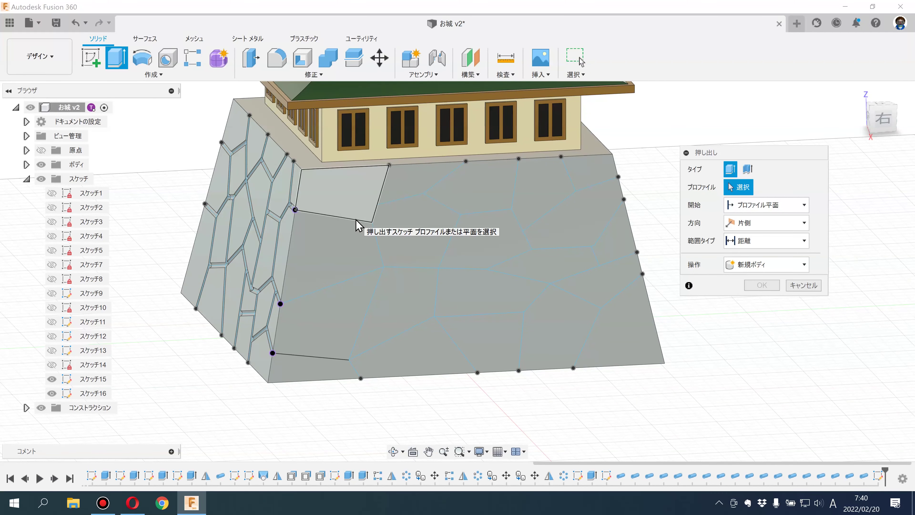
drag(192, 128, 707, 426)
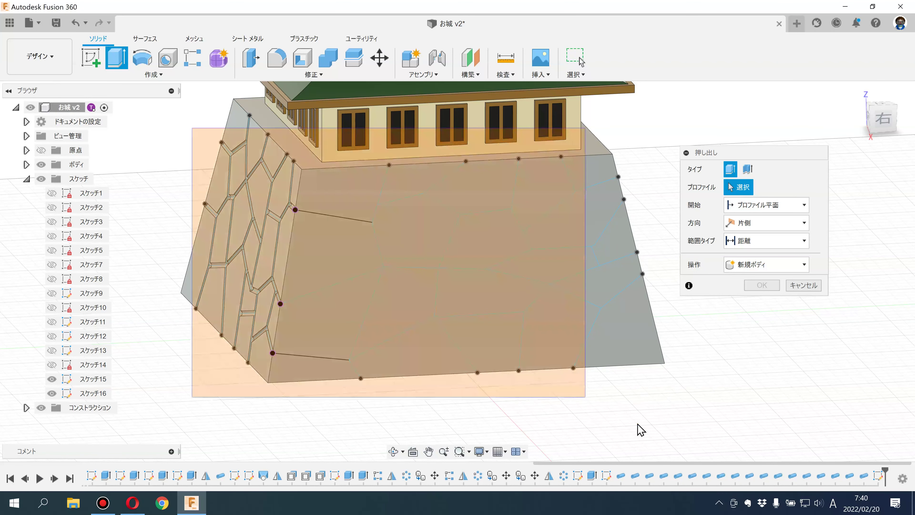
click(748, 169)
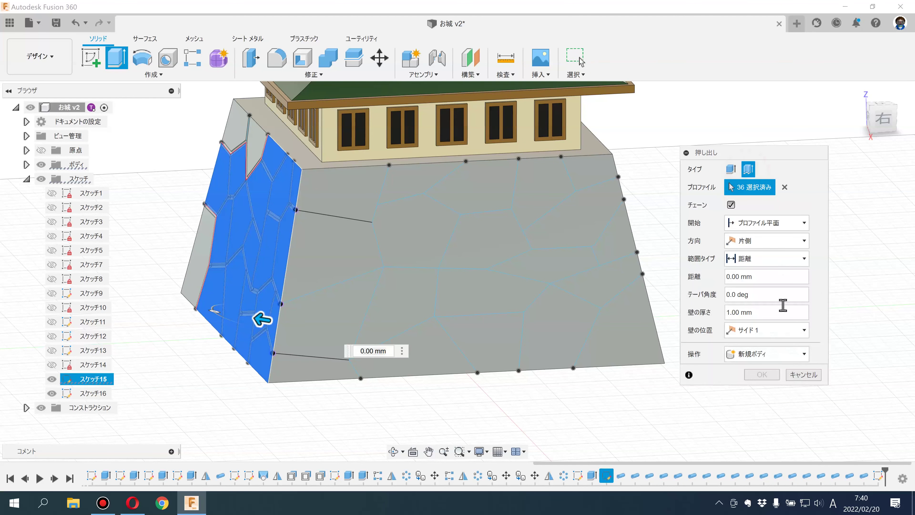
click(805, 374)
click(116, 57)
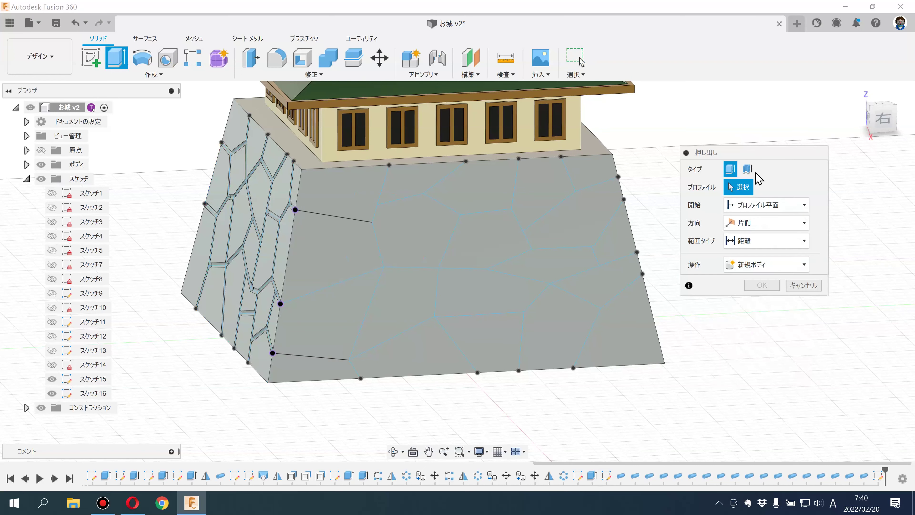
click(746, 176)
drag(183, 111, 707, 425)
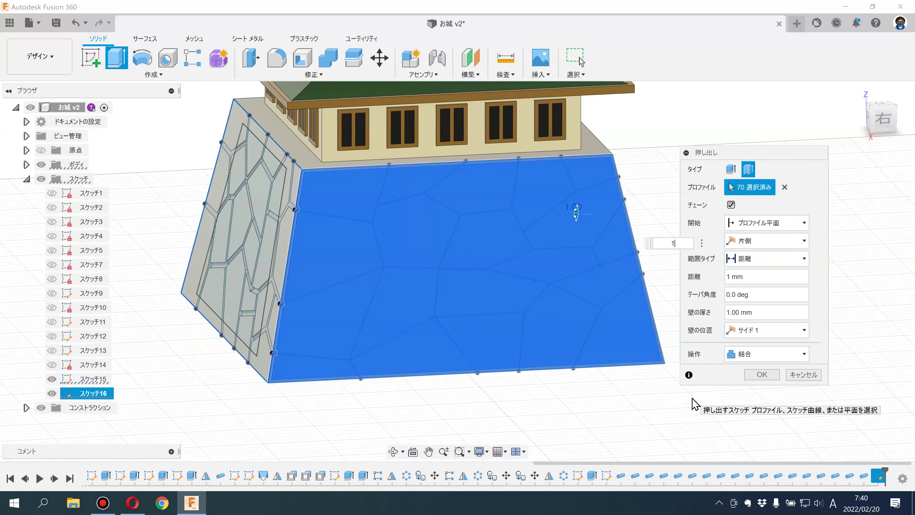
scroll(334, 217, up, 5)
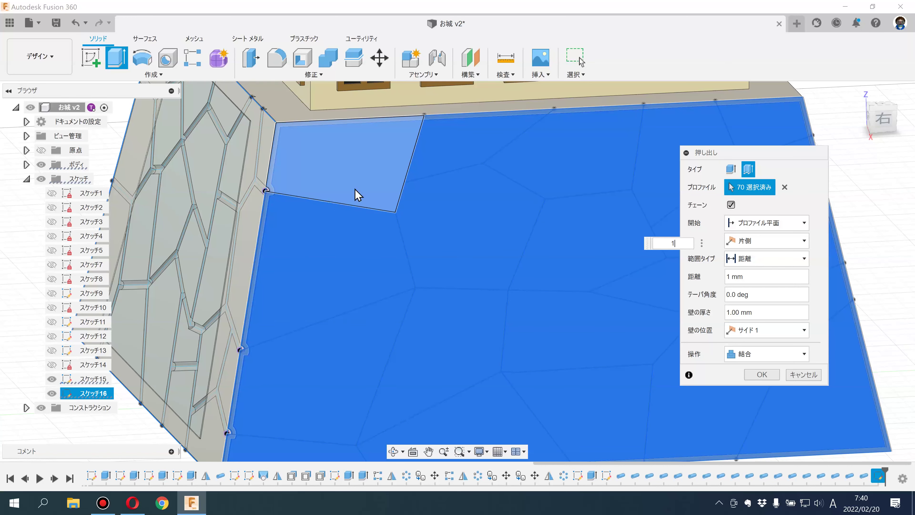
key(Return)
click(117, 62)
scroll(574, 216, down, 3)
click(748, 168)
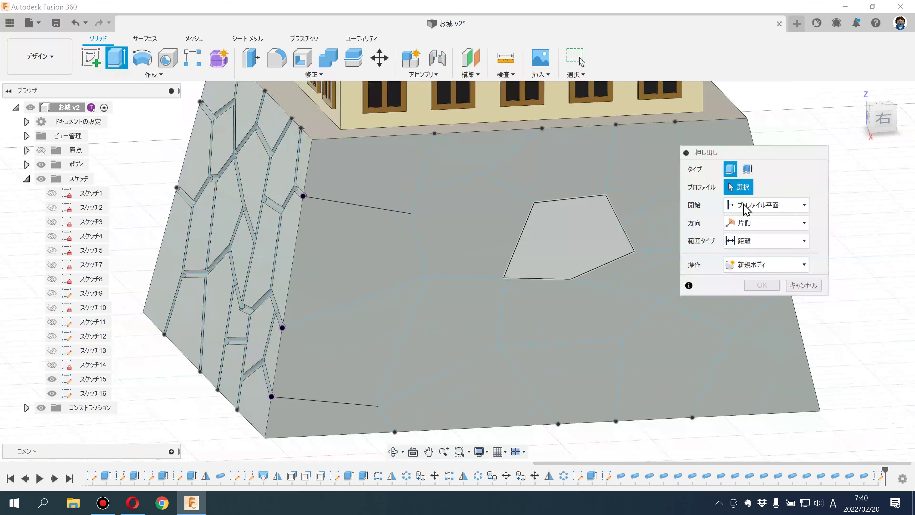
click(413, 198)
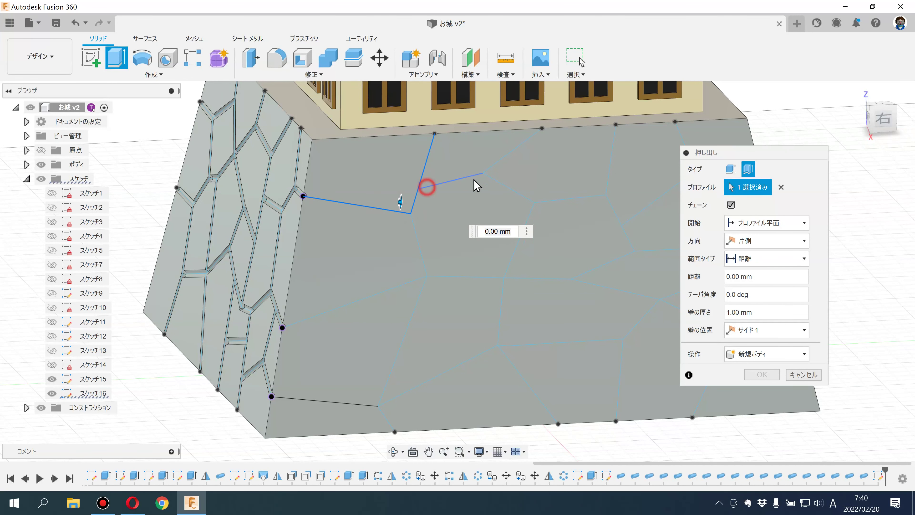
click(492, 179)
click(495, 163)
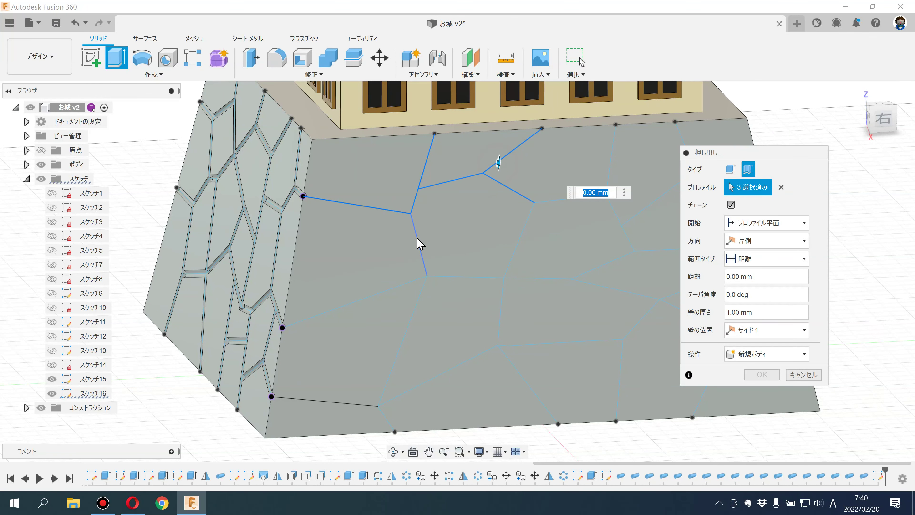
click(417, 238)
key(Escape)
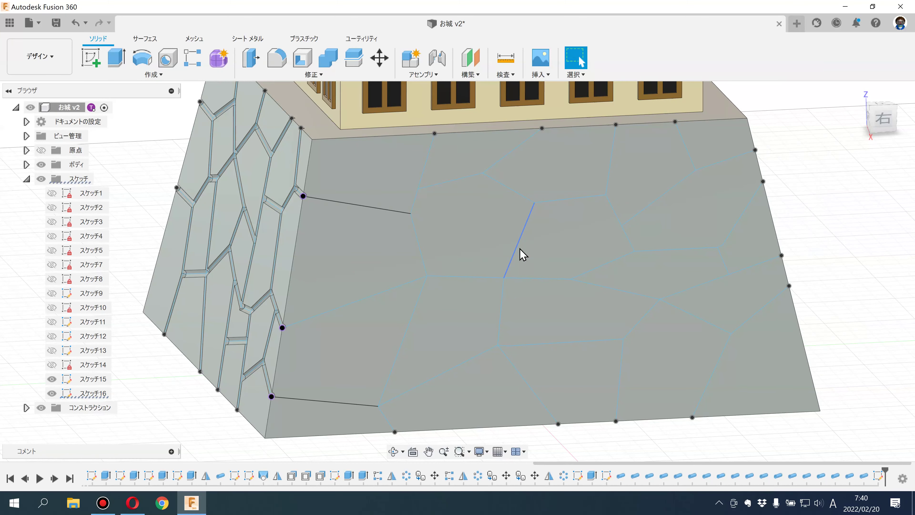
click(116, 58)
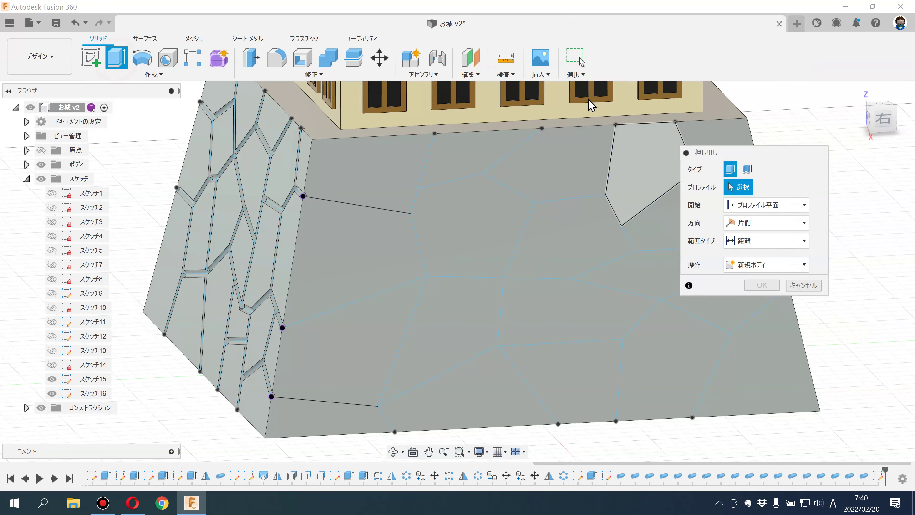
Step: Start a thin extrude with the selection filter limited to Sketch Curves
click(571, 74)
mouse_move(592, 172)
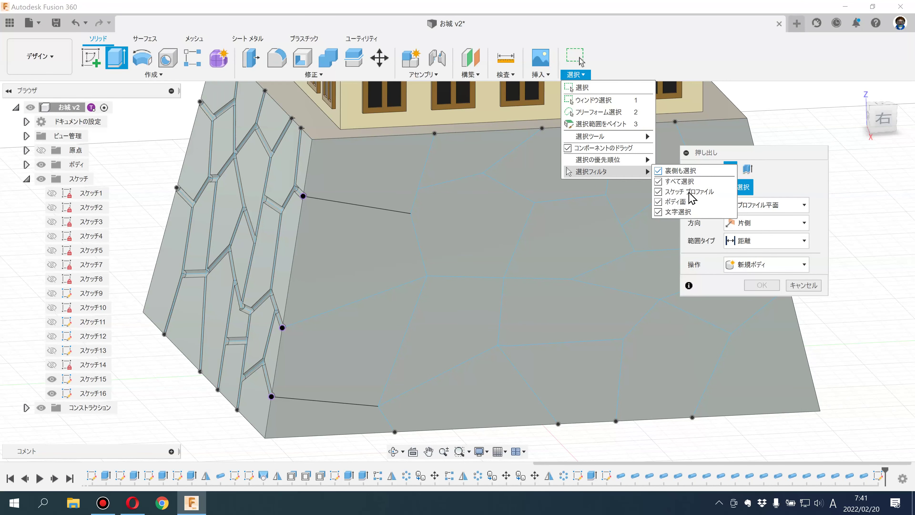
click(778, 112)
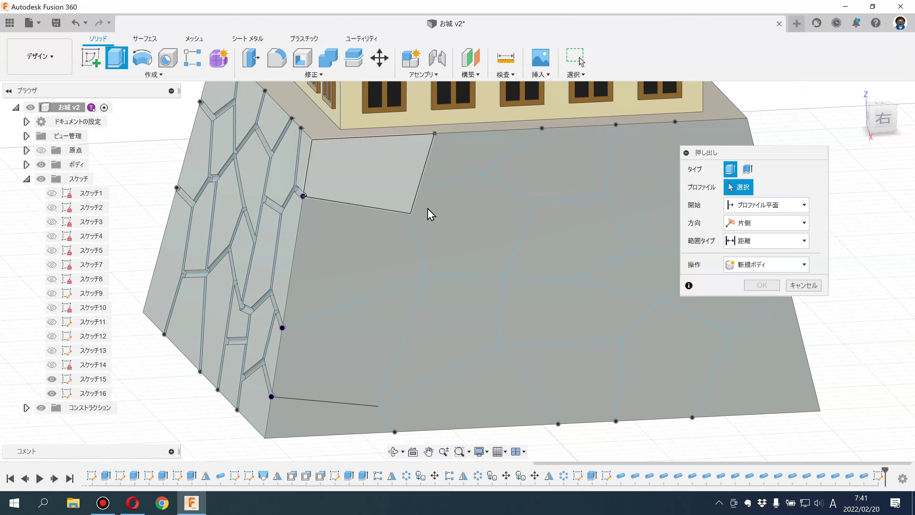
click(747, 168)
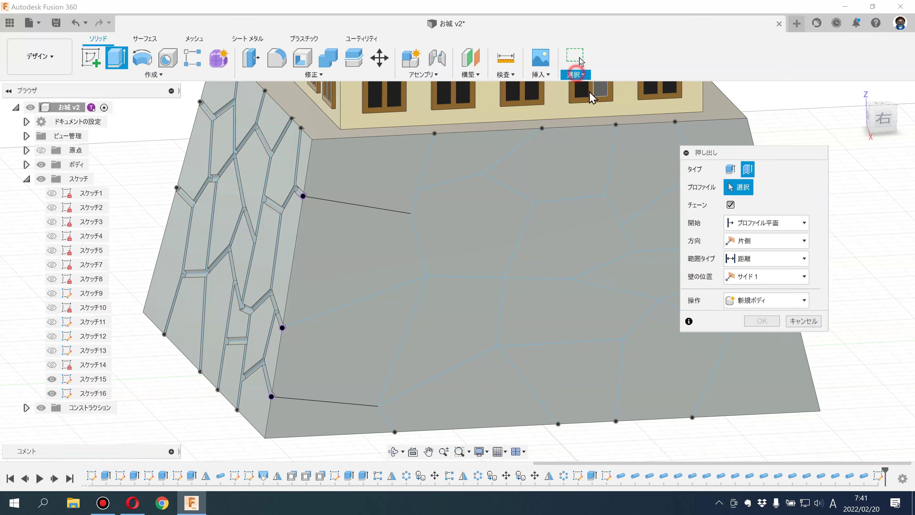
click(576, 75)
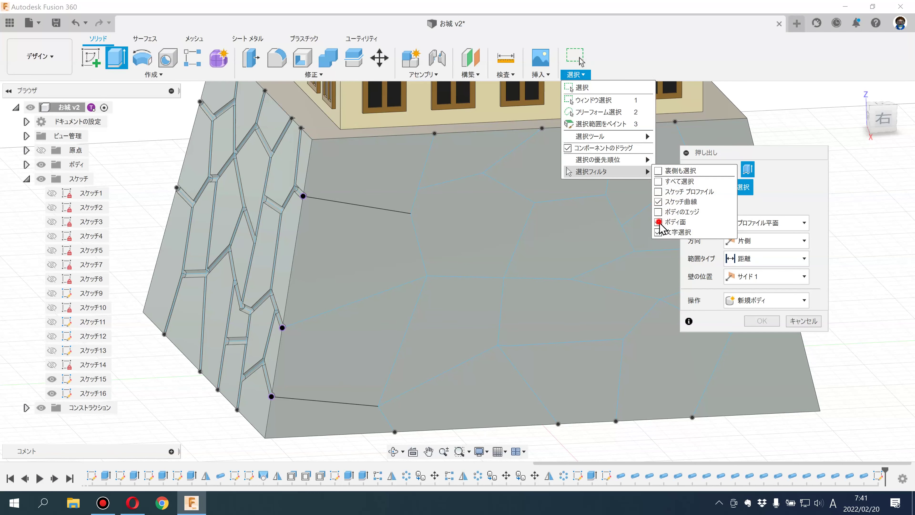
click(657, 232)
Step: Pick stone-outline curves on the front face, including its left boundary
scroll(432, 252, down, 5)
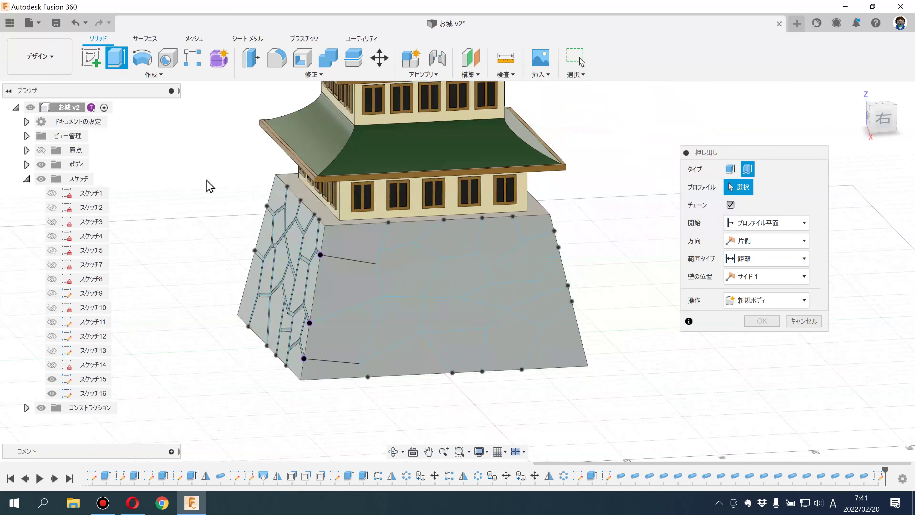
click(254, 205)
scroll(525, 361, up, 2)
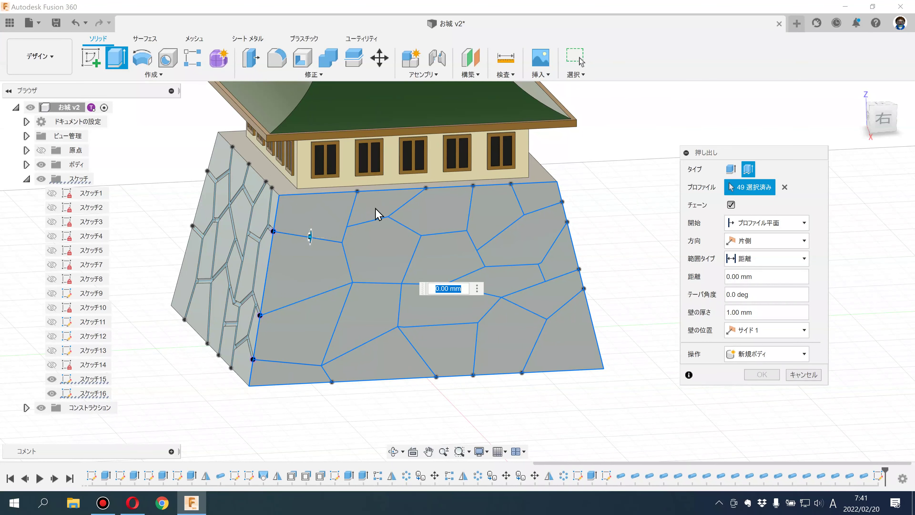
middle_drag(376, 213, 478, 212)
middle_drag(600, 179, 557, 181)
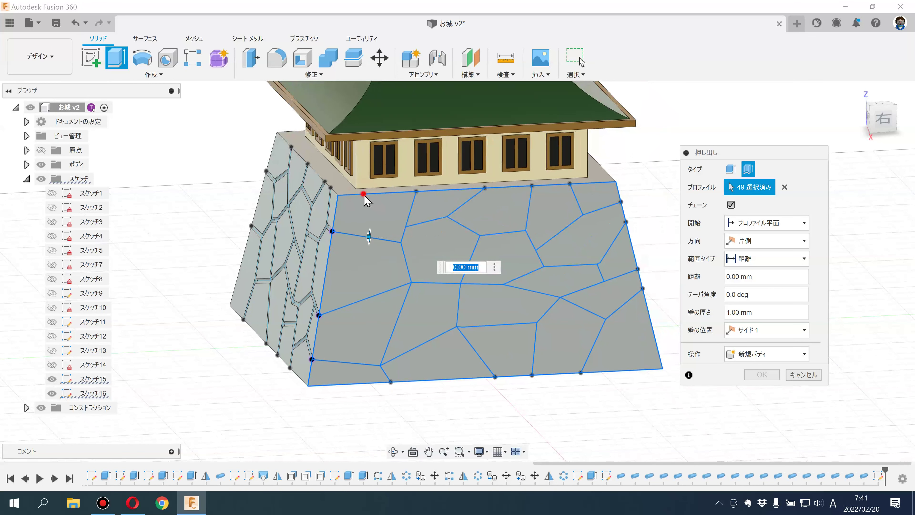
click(336, 216)
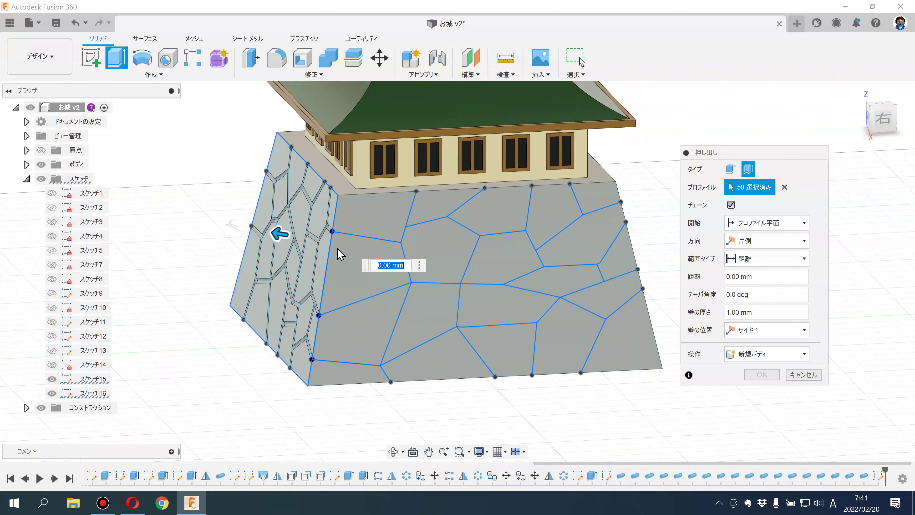
scroll(378, 364, up, 2)
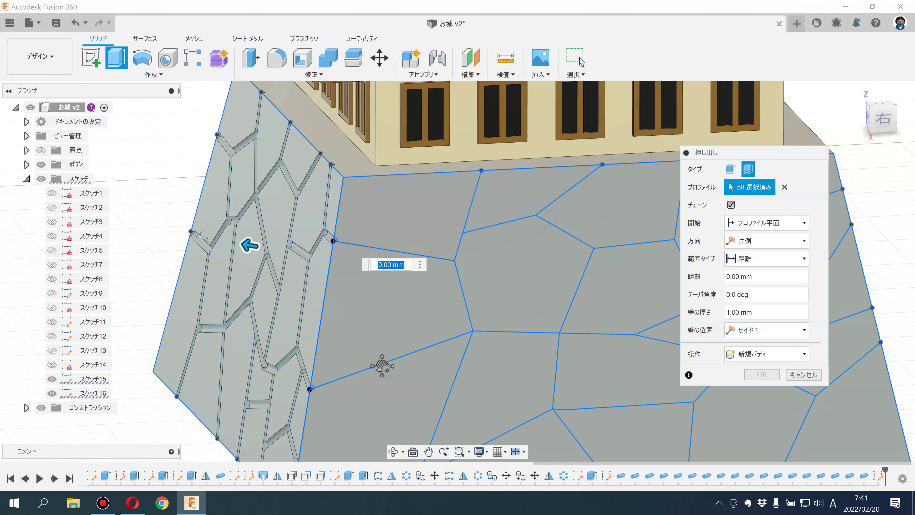
scroll(346, 338, up, 1)
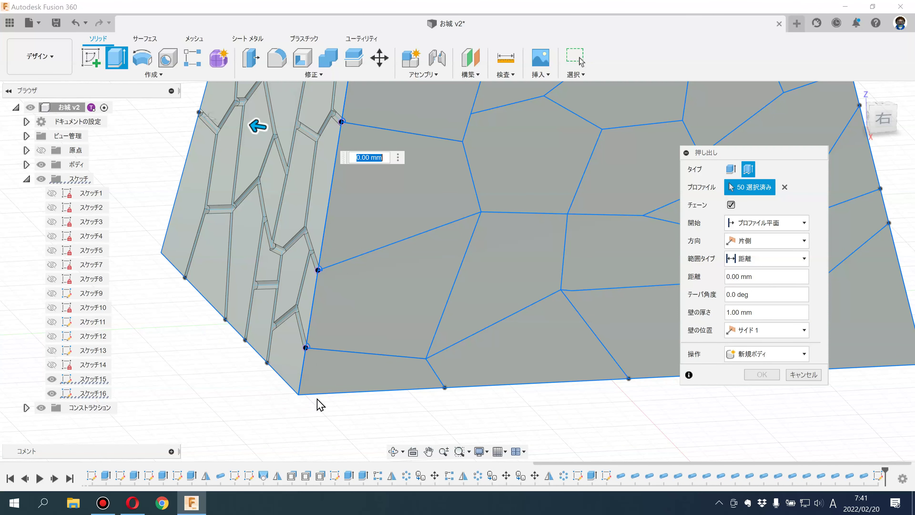
Step: Cancel the extrude, hide Sketch15 and show Sketch16
key(Escape)
click(51, 378)
click(52, 393)
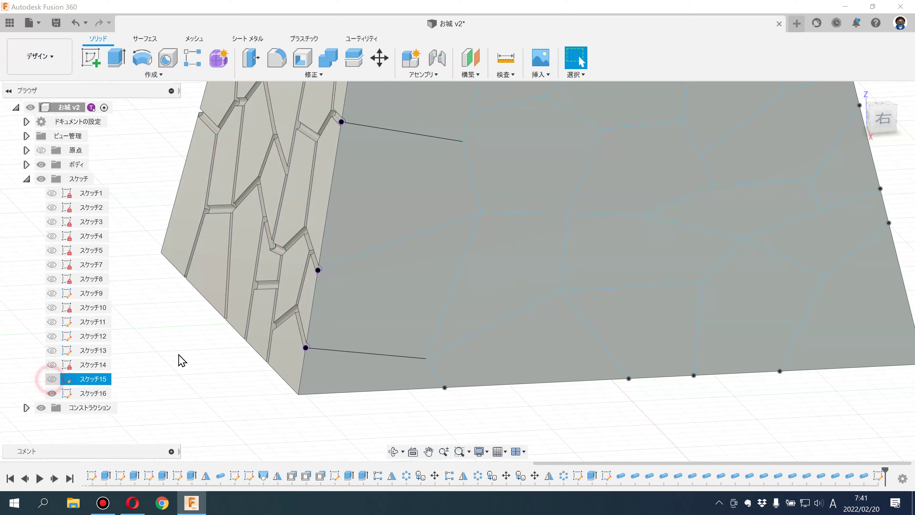
scroll(180, 357, down, 3)
Step: Restart a thin extrude and window-select all 49 stone-outline curves on the front face
click(117, 60)
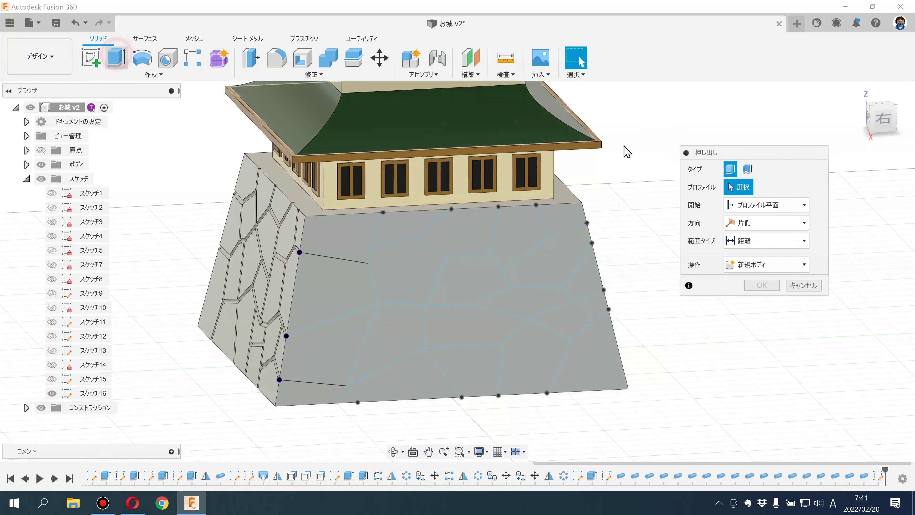
click(747, 168)
click(576, 74)
mouse_move(591, 171)
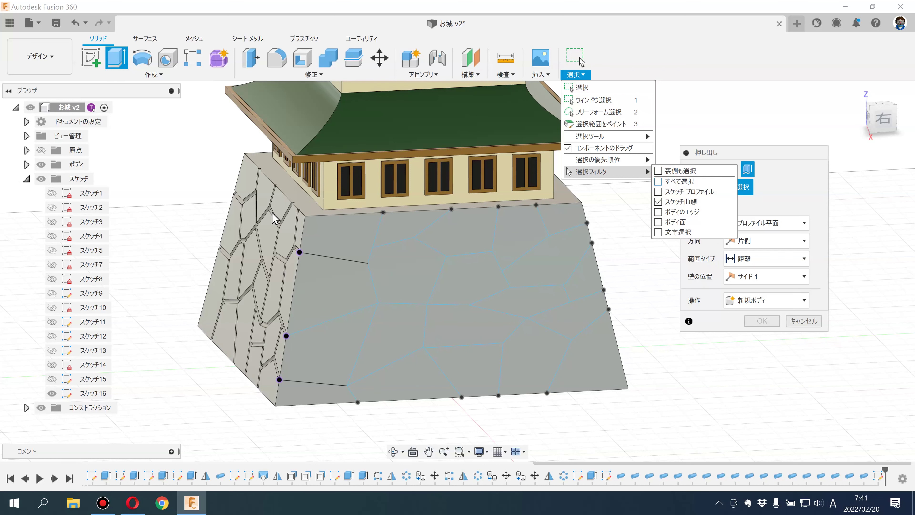
drag(258, 196, 654, 427)
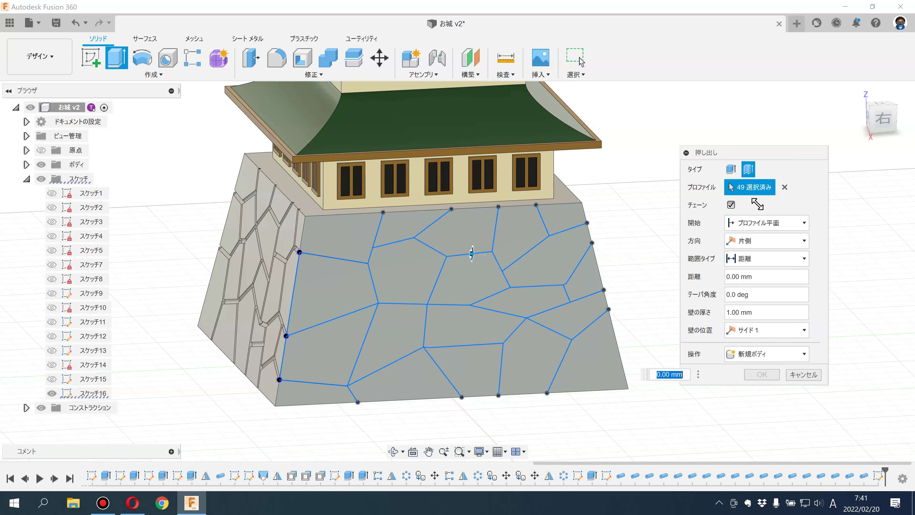
Step: Set the thin extrude's wall thickness to 0.1 mm and its operation to New Body
shift+middle_drag(418, 344, 475, 349)
key(BackSpace)
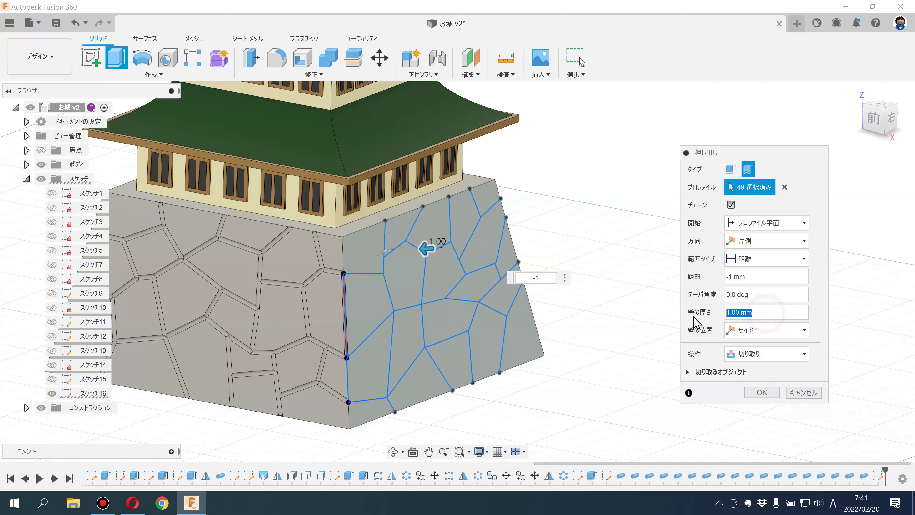
click(766, 311)
text(0.5)
key(Return)
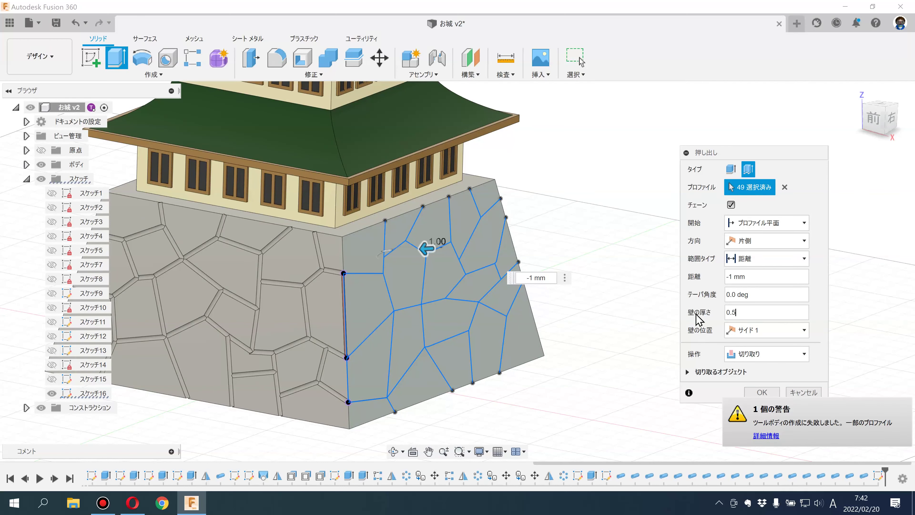
scroll(455, 303, up, 4)
scroll(394, 260, up, 2)
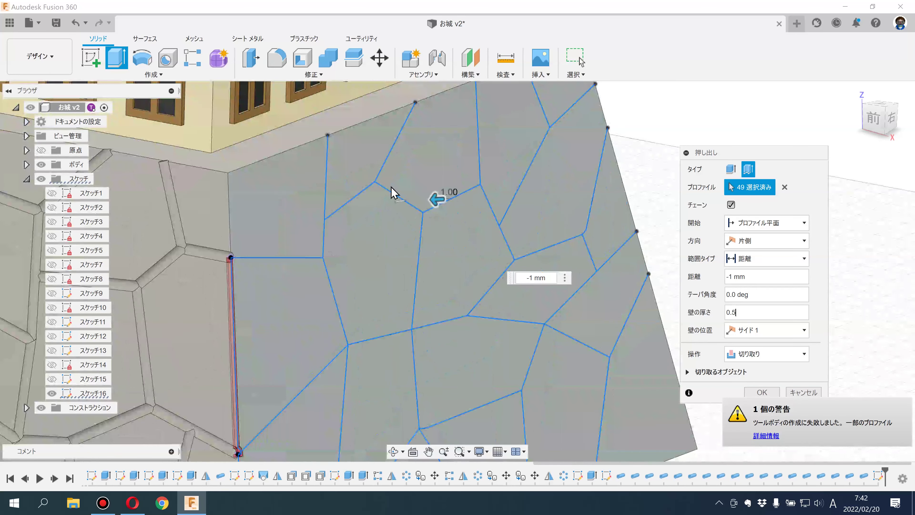
text(0)
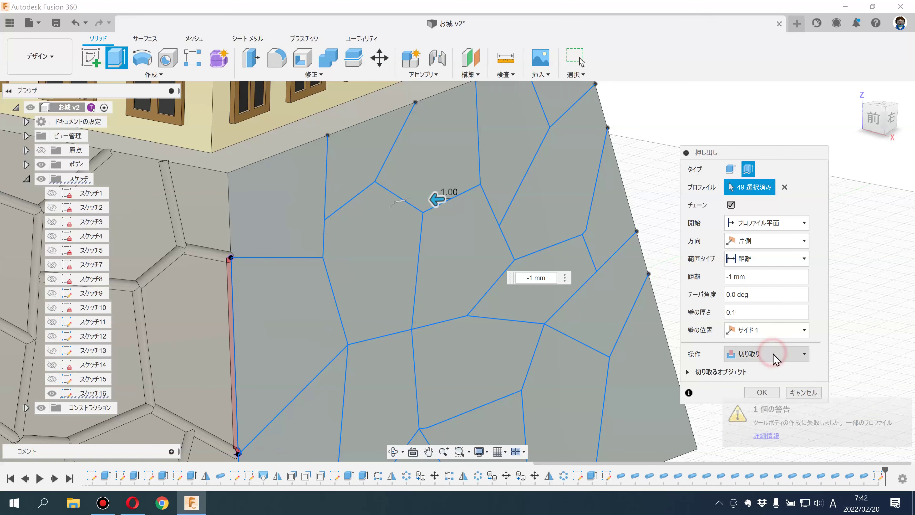
click(747, 353)
click(754, 406)
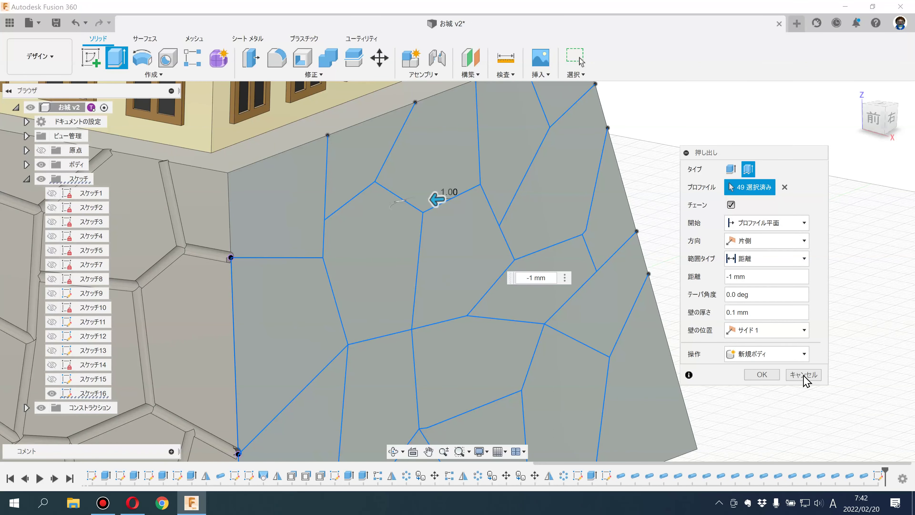
Step: Replace the selection with the single left-corner outline curve and commit the -1 mm extrude
click(785, 187)
click(315, 263)
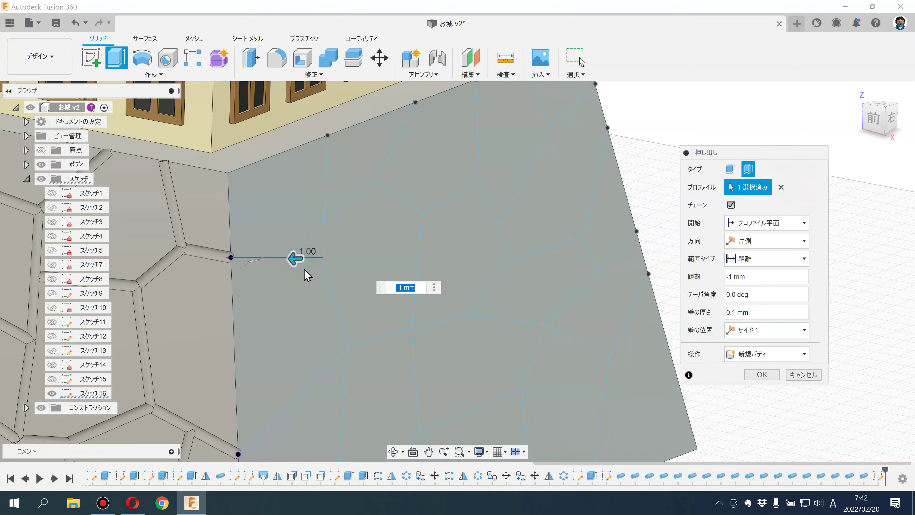
scroll(287, 275, up, 2)
shift+middle_drag(495, 296, 518, 288)
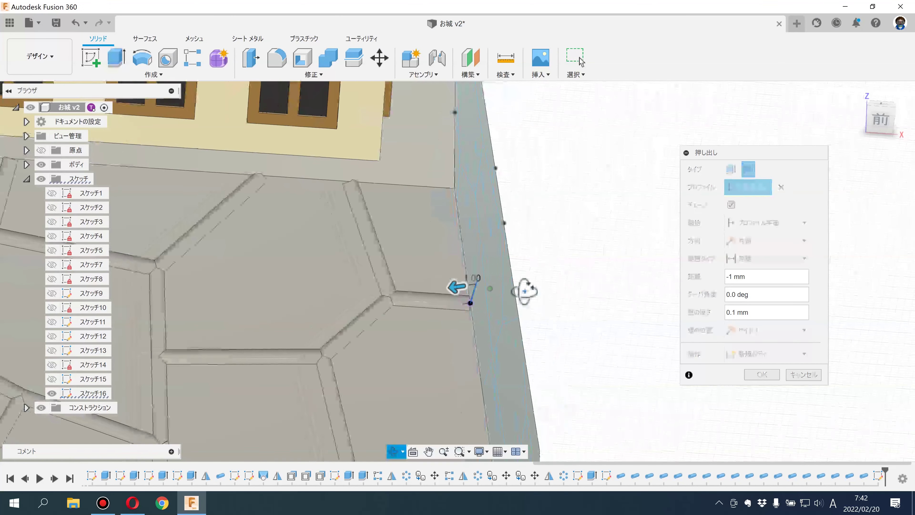
scroll(445, 288, up, 2)
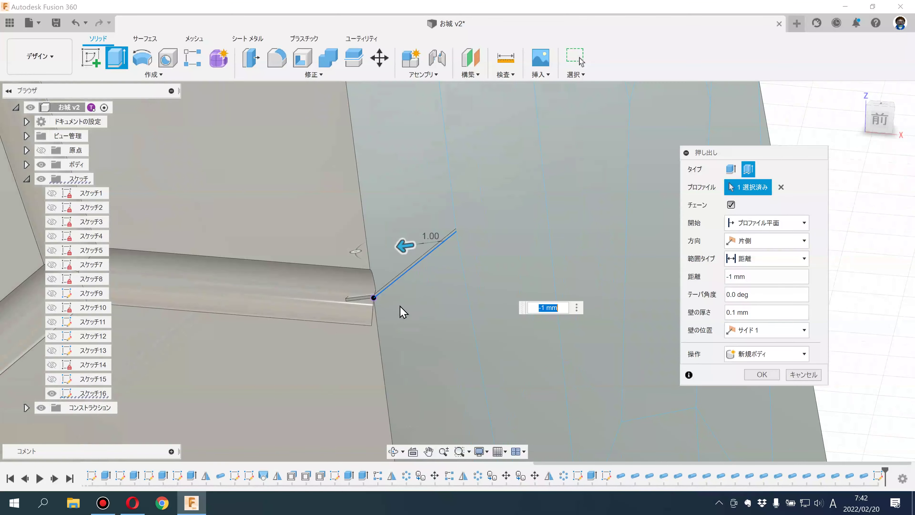
scroll(396, 308, up, 2)
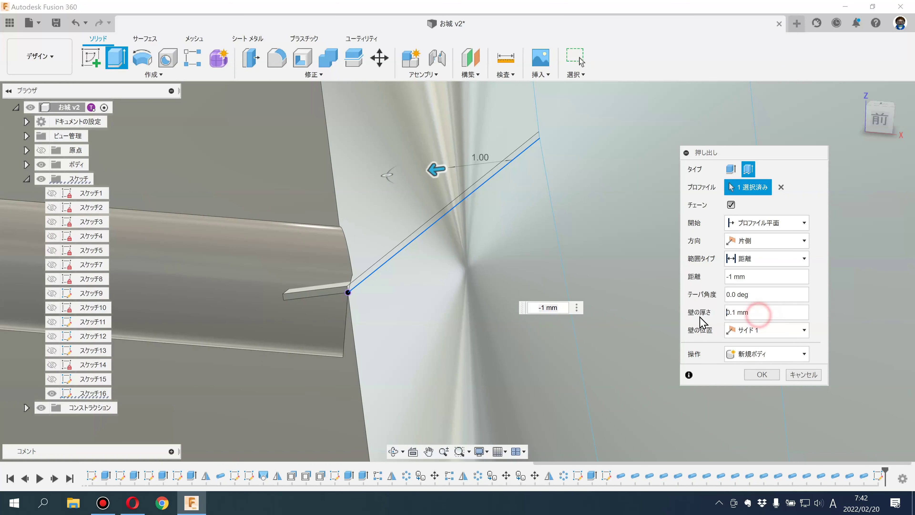
click(778, 310)
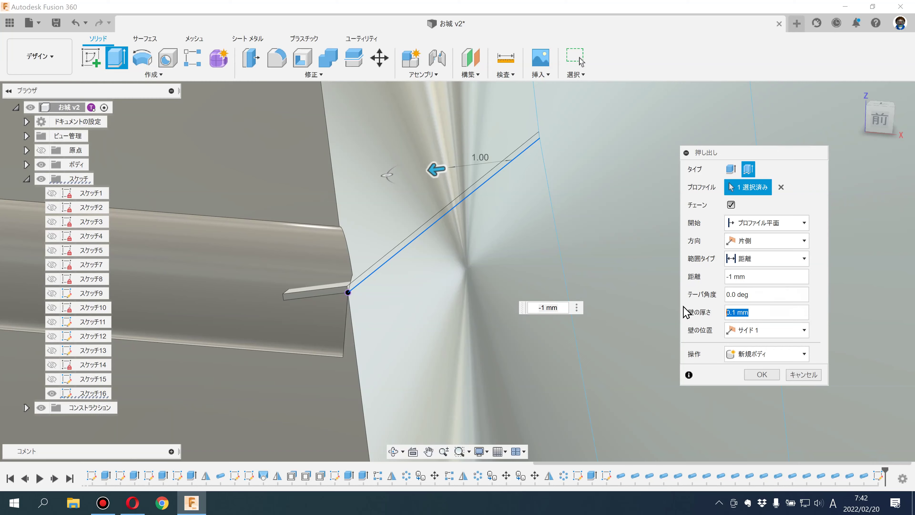
text(2)
key(Return)
scroll(453, 316, down, 2)
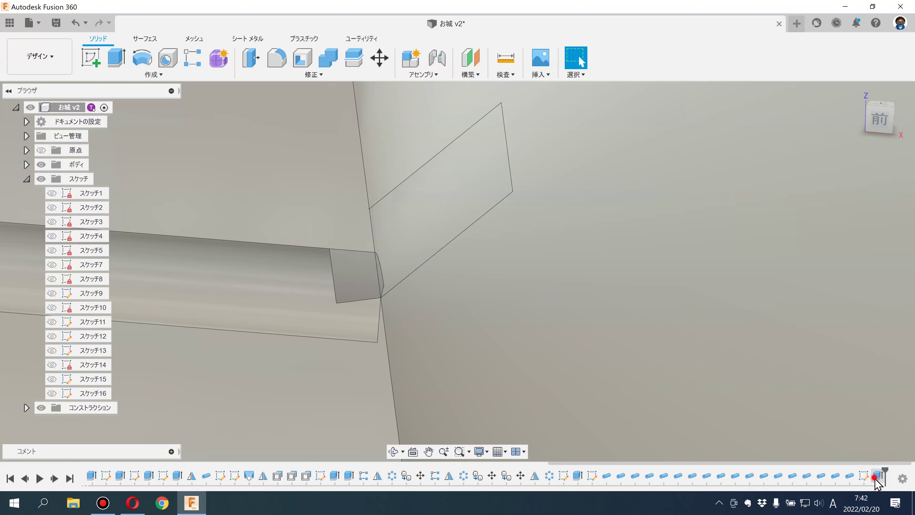
Step: Edit the last extrude, setting Operation to Cut and Wall Location to Center
double_click(875, 477)
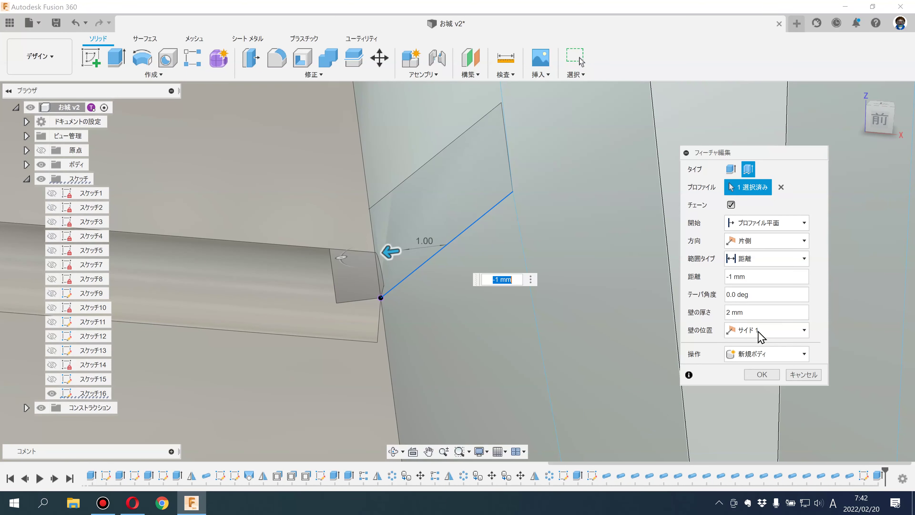
click(760, 356)
click(751, 382)
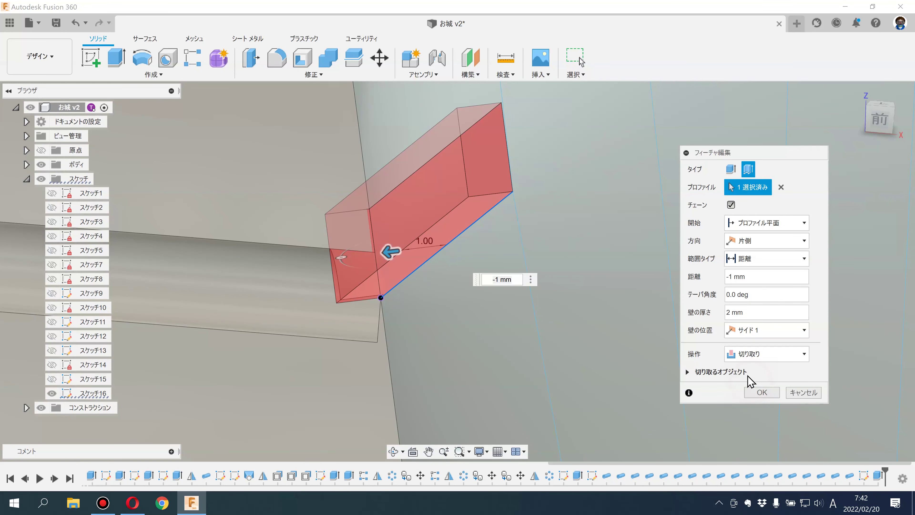
click(757, 330)
click(745, 370)
shift+middle_drag(677, 364, 418, 343)
scroll(474, 272, up, 5)
shift+middle_drag(454, 255, 474, 336)
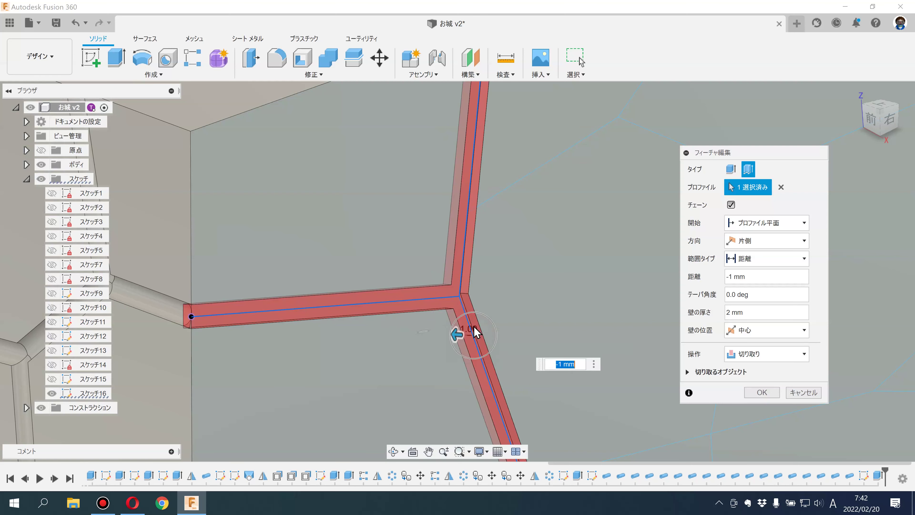
scroll(476, 299, down, 3)
Step: Add the second through eighth side-face stone outlines to the cut
click(501, 222)
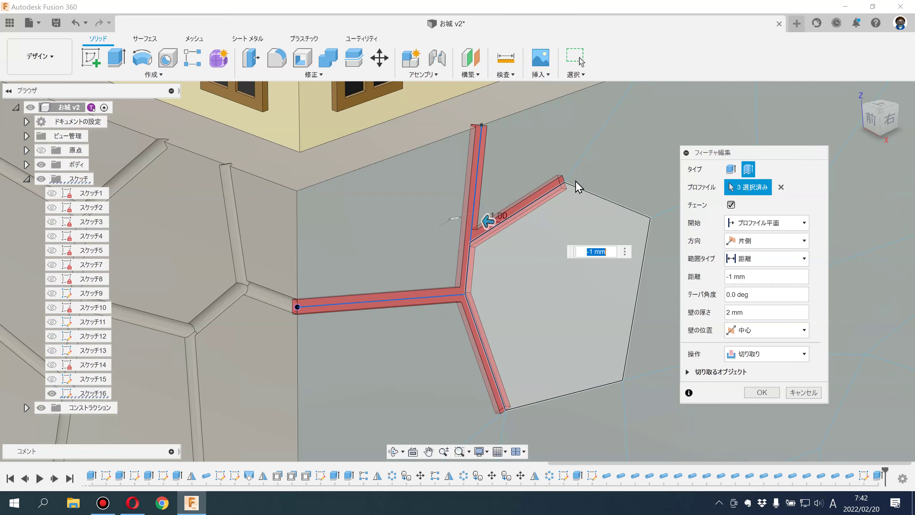
click(580, 188)
scroll(572, 235, down, 2)
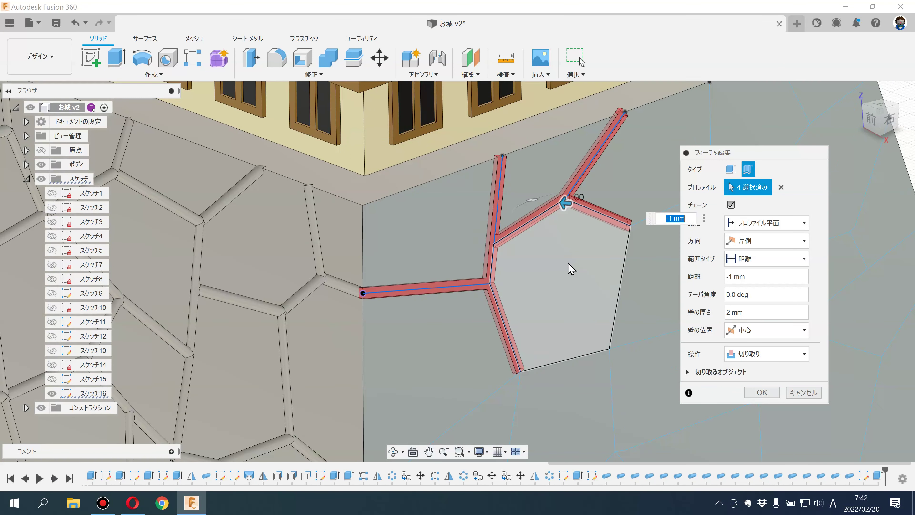
scroll(558, 285, down, 1)
click(537, 312)
click(492, 325)
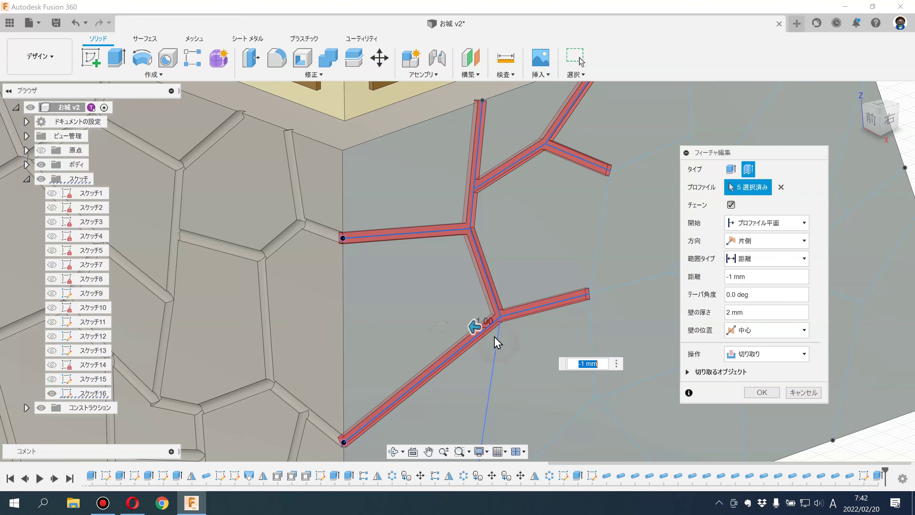
shift+middle_drag(535, 230, 499, 333)
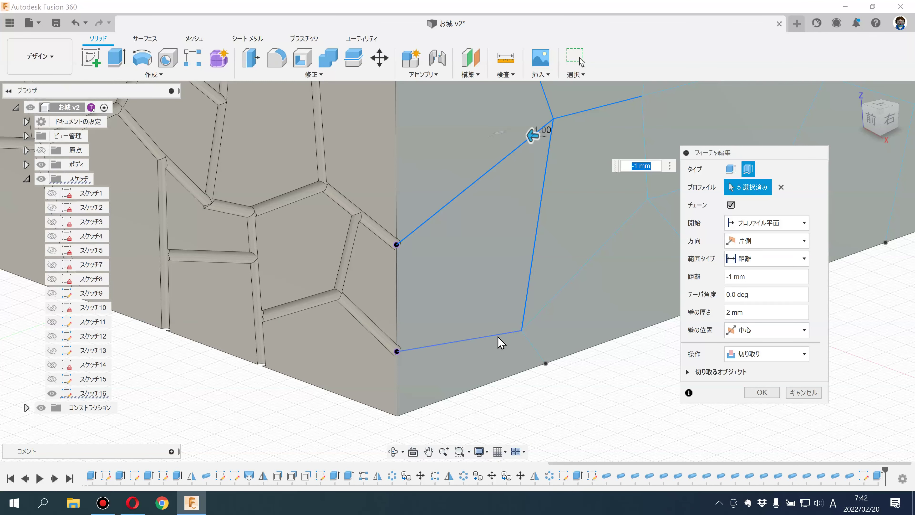
click(537, 338)
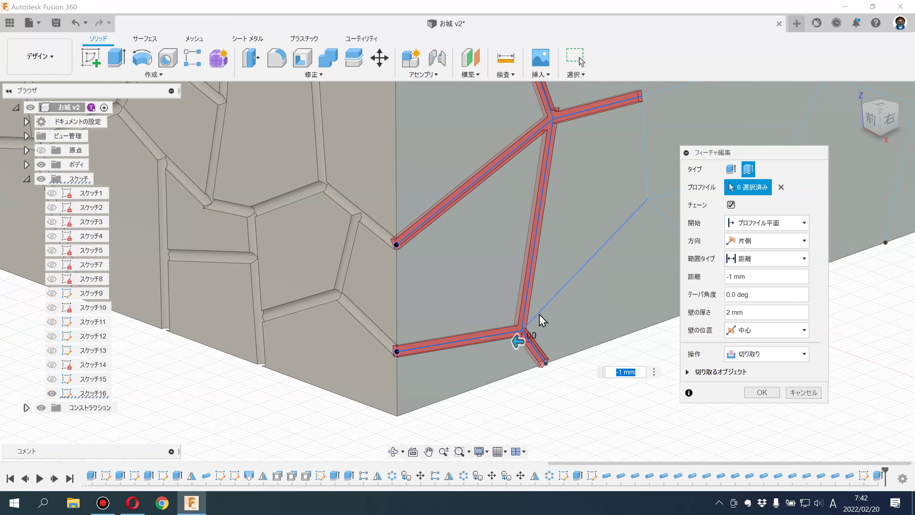
scroll(521, 317, up, 4)
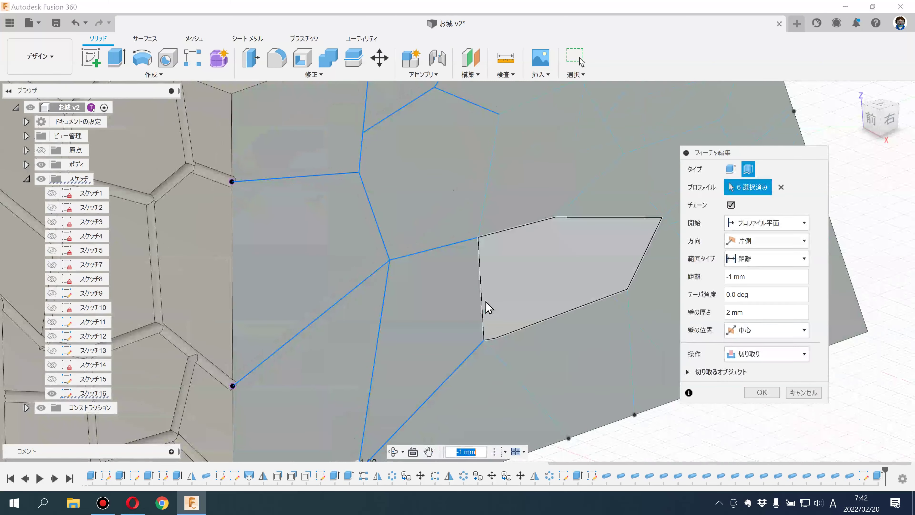
click(486, 185)
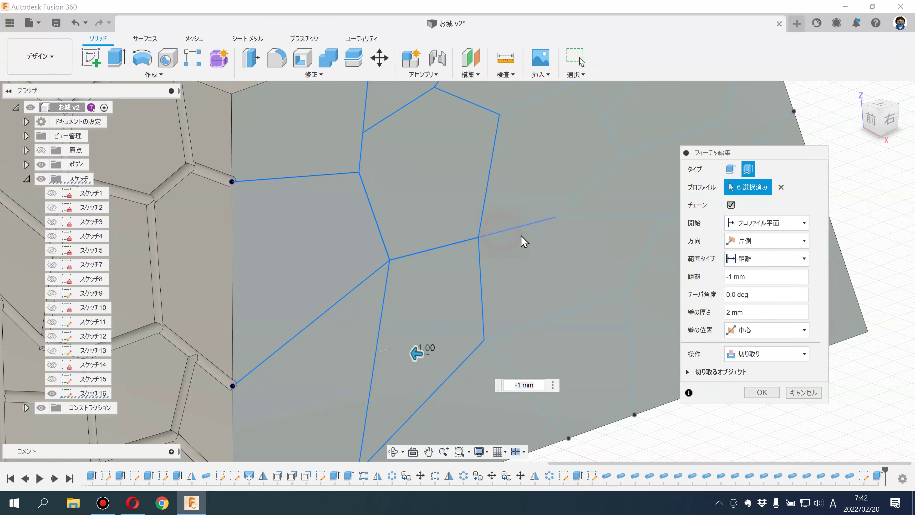
scroll(524, 240, down, 4)
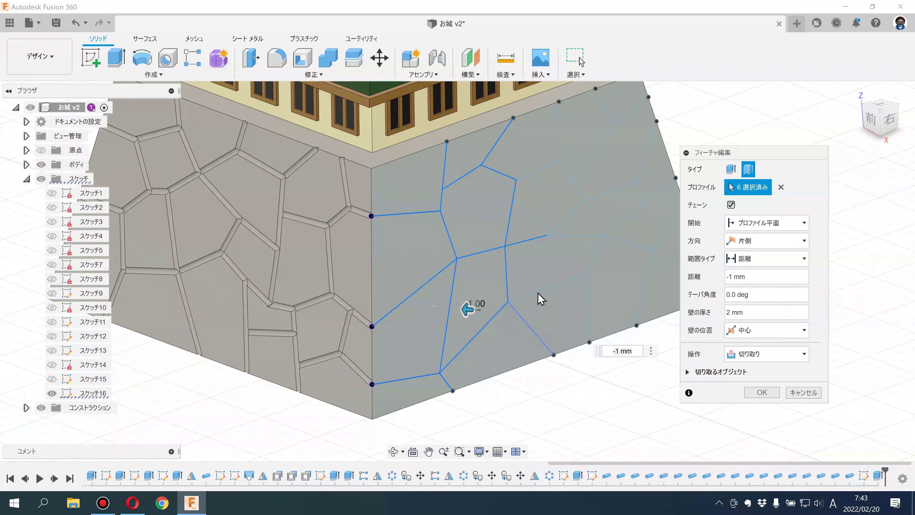
click(585, 292)
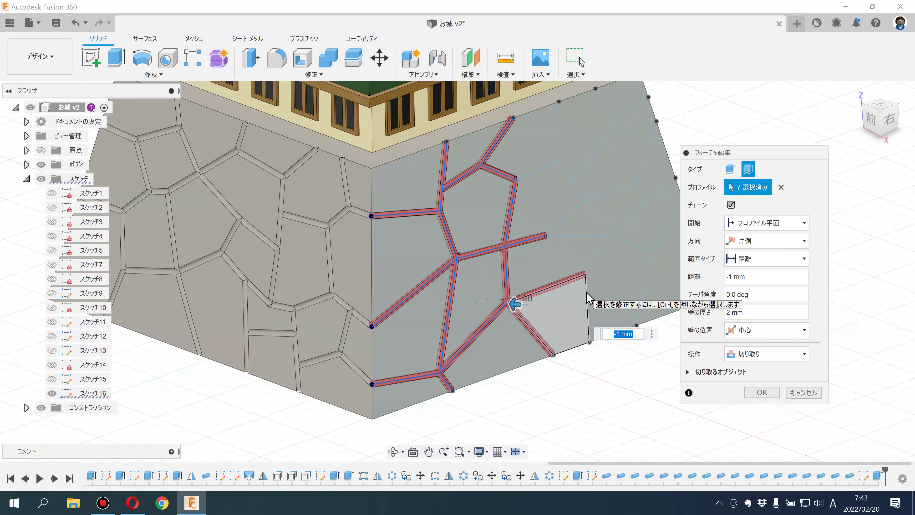
click(594, 258)
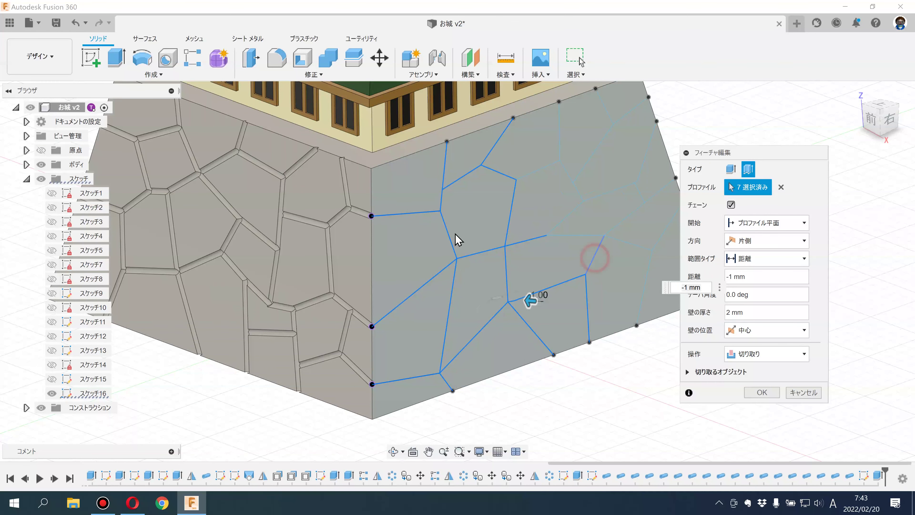
click(528, 175)
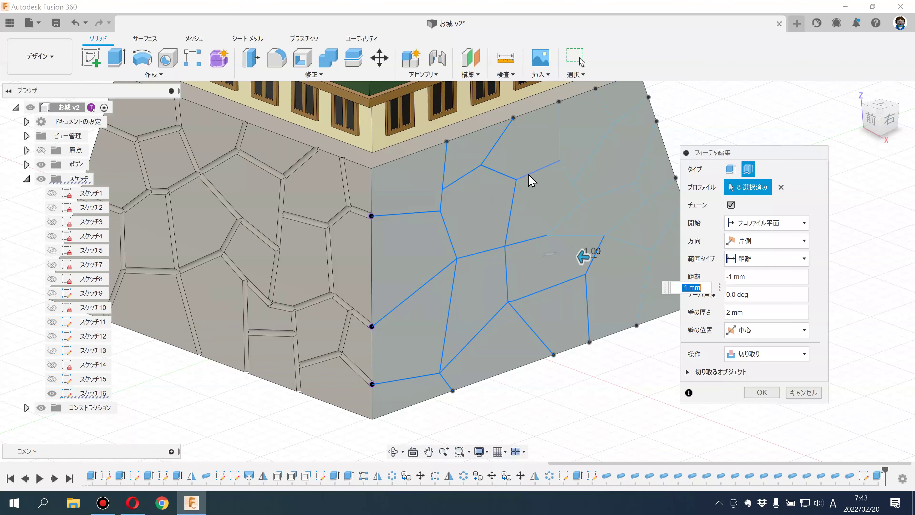
Step: Add the remaining outlines up to all 14 and apply the 2 mm-wide, 1 mm-deep groove cut
click(560, 140)
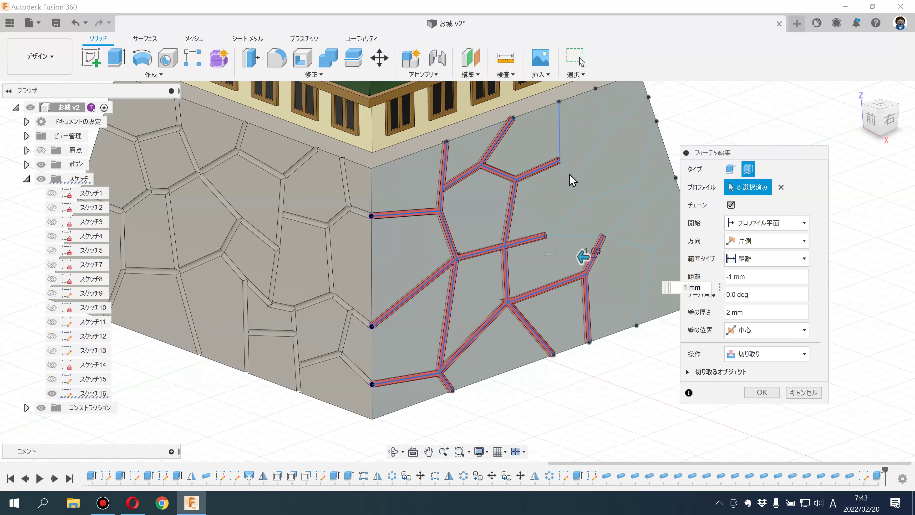
click(569, 176)
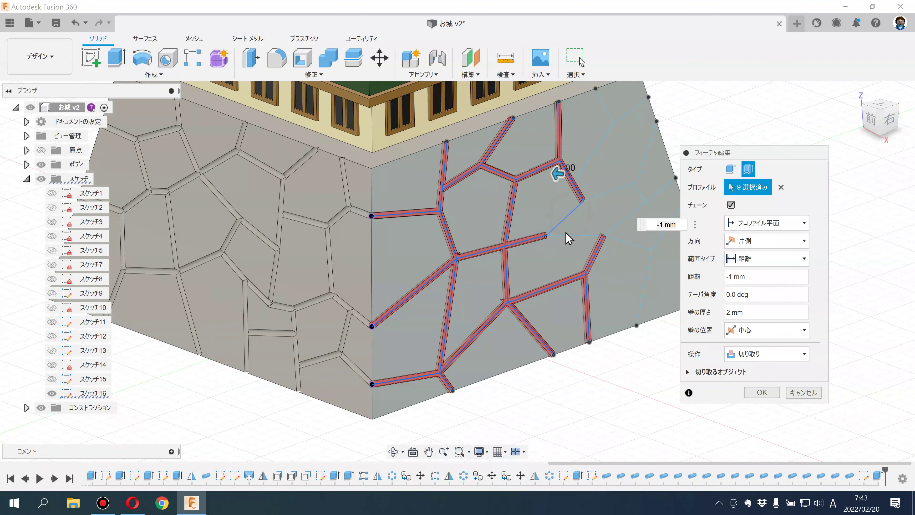
click(621, 229)
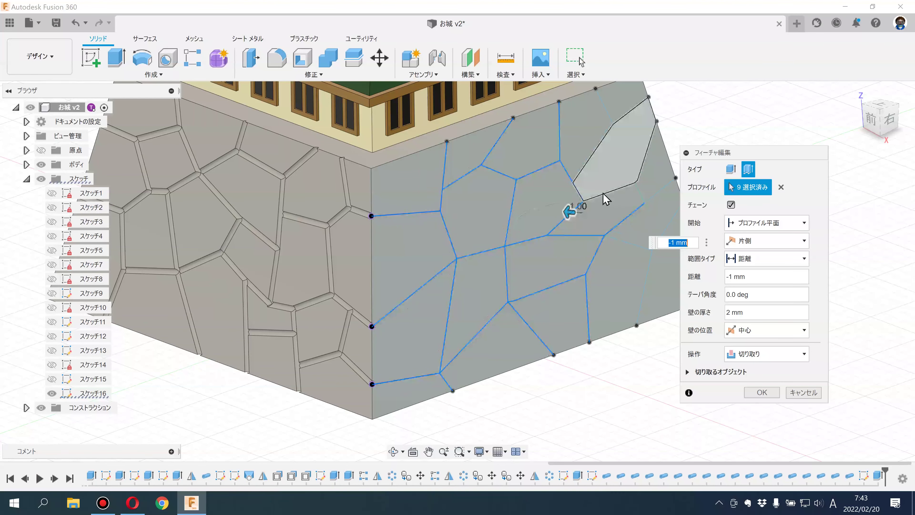
click(602, 191)
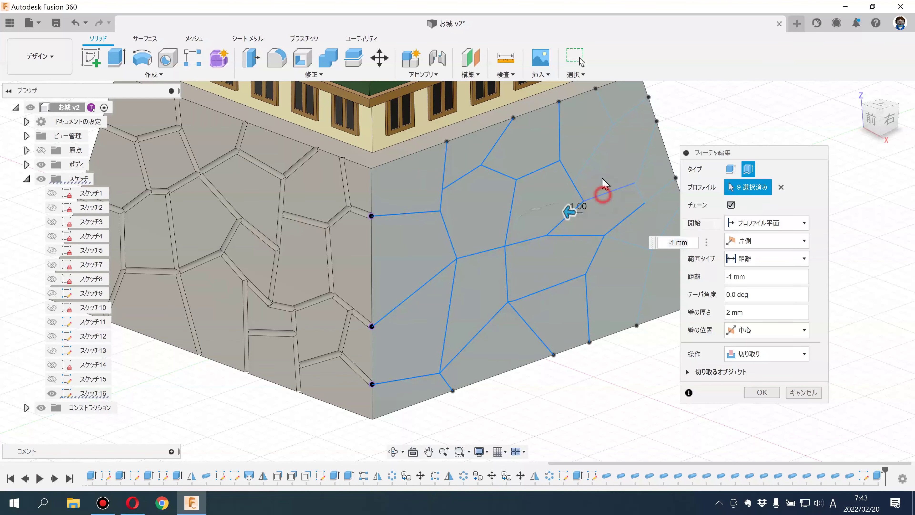
click(594, 150)
click(604, 108)
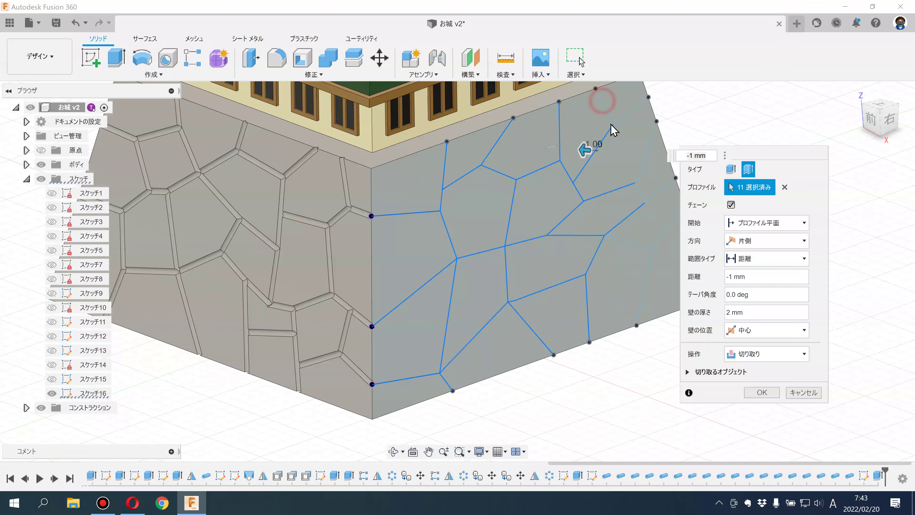
click(628, 120)
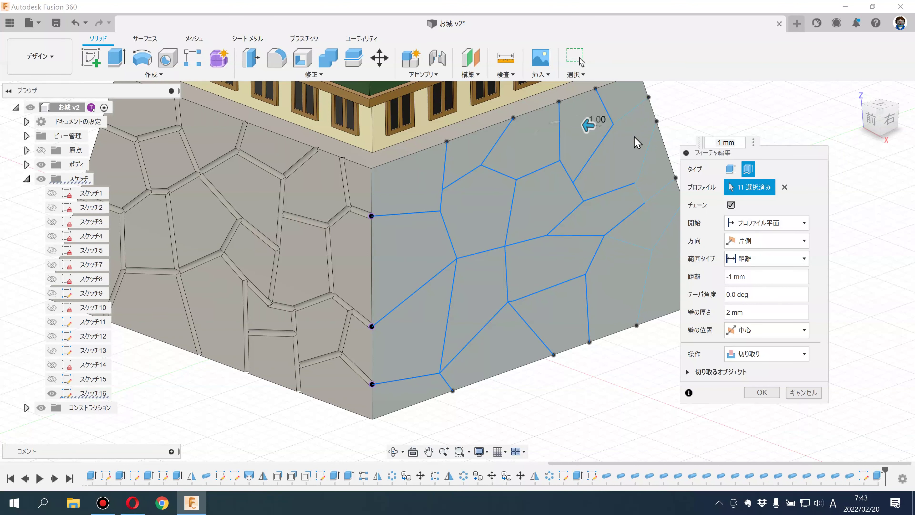
click(637, 144)
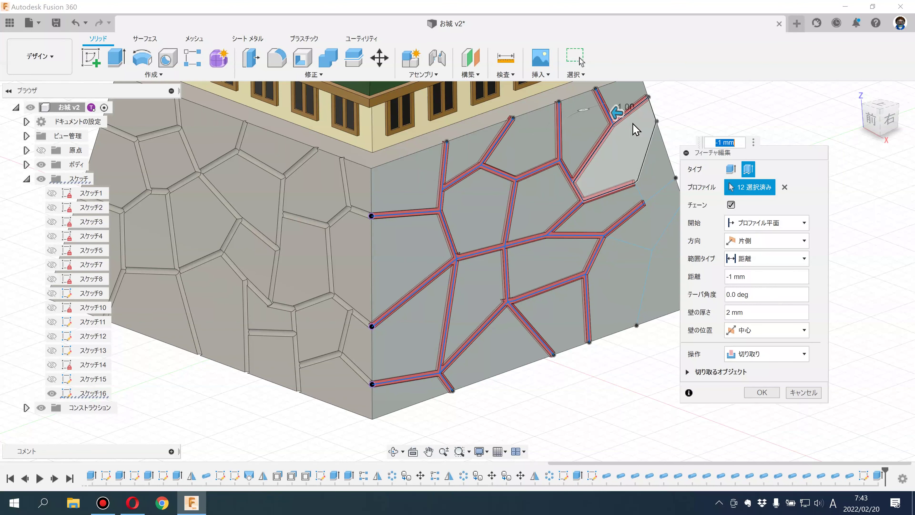
click(654, 197)
click(637, 231)
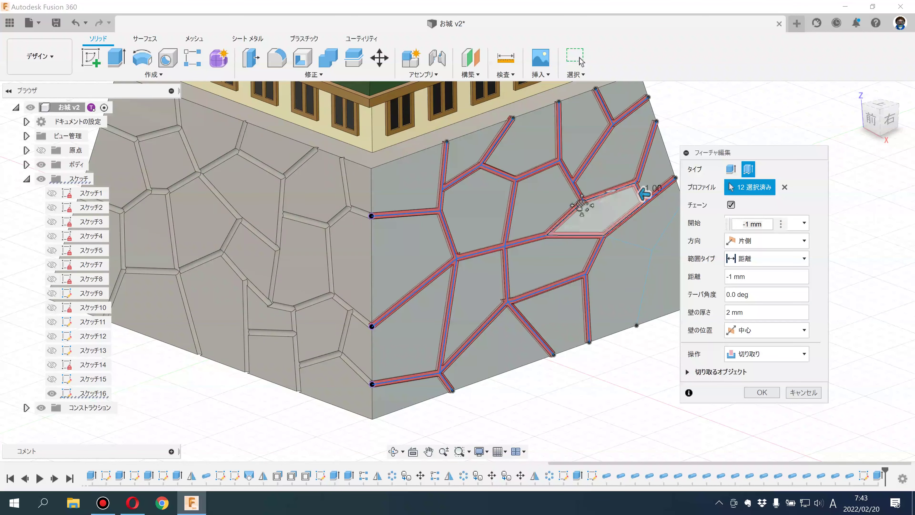
middle_drag(637, 230, 562, 240)
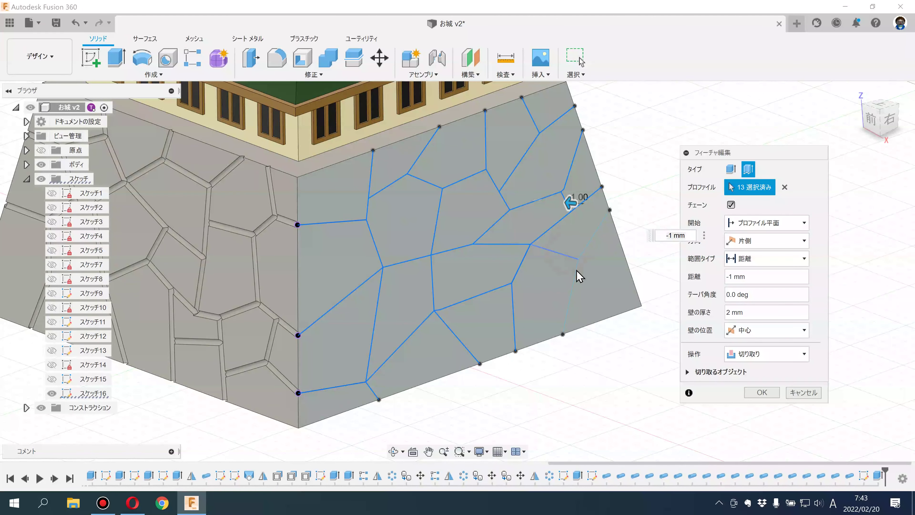
click(576, 274)
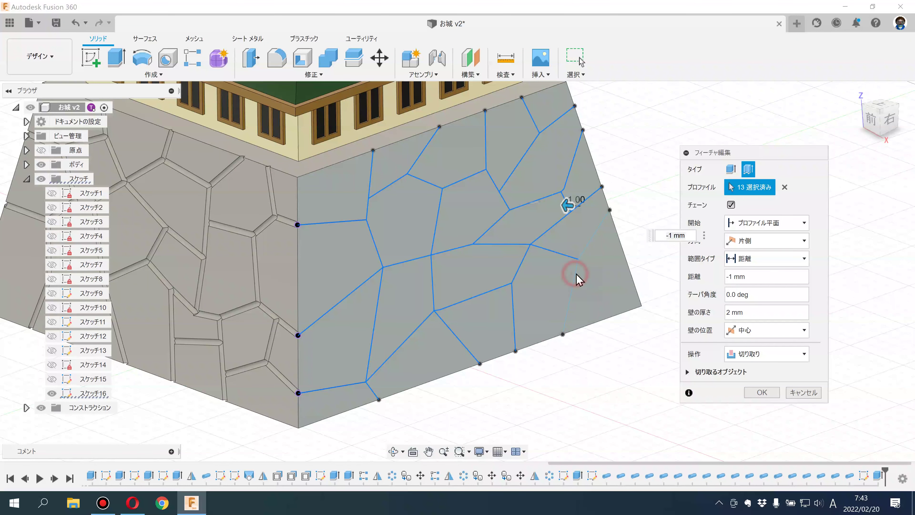
click(590, 257)
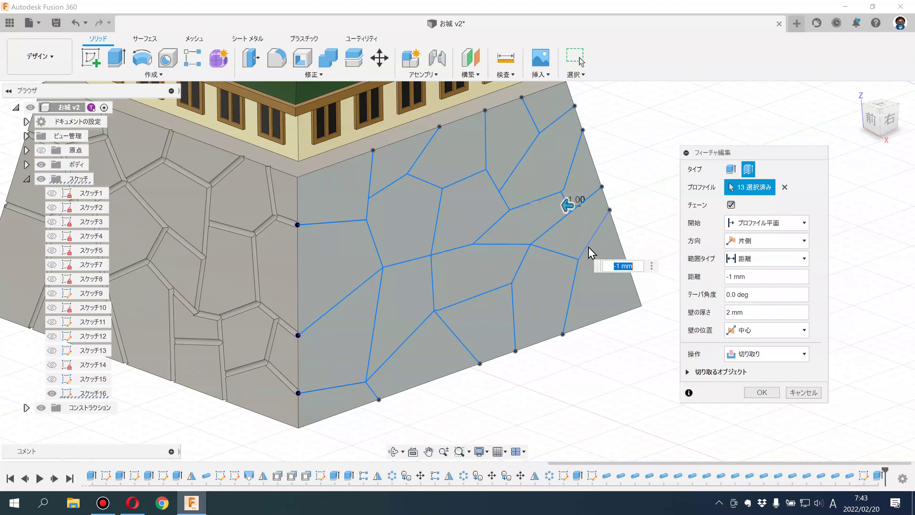
click(762, 392)
Step: Orbit and zoom around the stone base to inspect the grooves, selecting a small notch face
shift+middle_drag(670, 352, 699, 343)
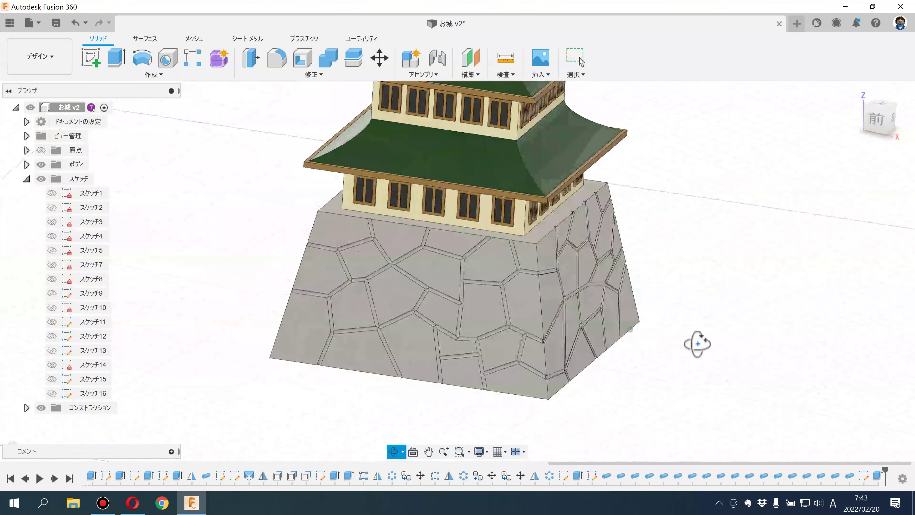
scroll(644, 353, up, 3)
scroll(477, 341, up, 5)
scroll(475, 353, up, 4)
scroll(471, 338, up, 3)
scroll(450, 318, up, 3)
mouse_move(445, 317)
shift+middle_down()
mouse_move(325, 332)
mouse_move(323, 352)
mouse_move(371, 289)
mouse_move(429, 312)
mouse_move(446, 347)
mouse_move(398, 300)
mouse_move(414, 333)
mouse_move(541, 331)
mouse_move(521, 259)
mouse_move(581, 228)
mouse_move(609, 298)
shift+middle_up()
click(371, 289)
scroll(665, 325, down, 5)
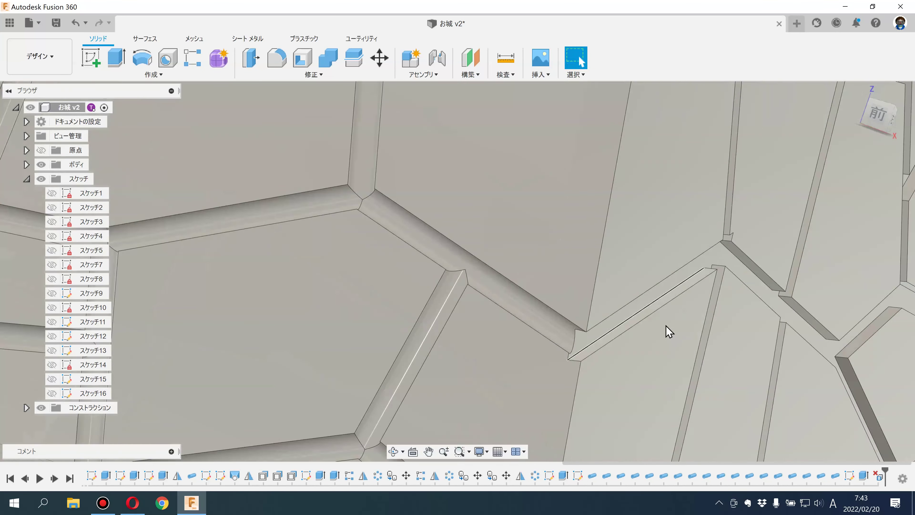
scroll(698, 326, down, 3)
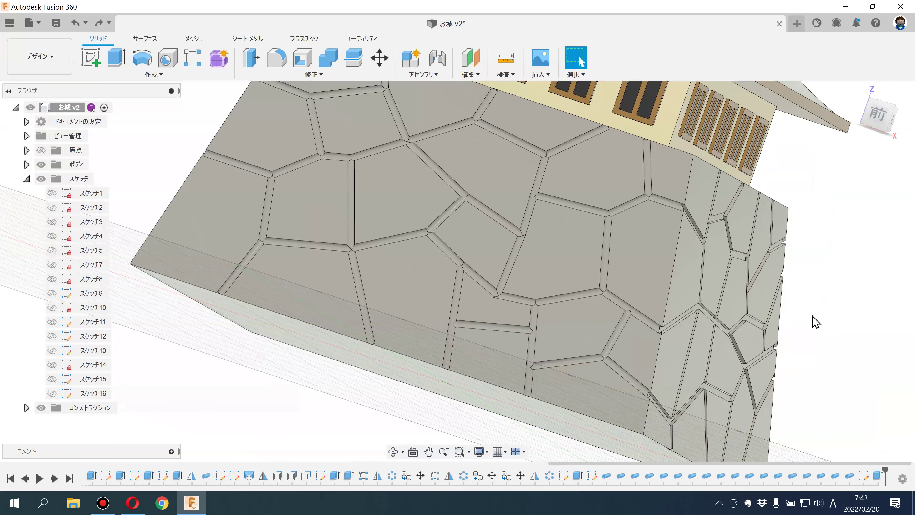
scroll(790, 315, down, 3)
Step: Orbit down onto the wall panels and show the スケッチ16 guide lines
mouse_move(796, 310)
shift+middle_down()
mouse_move(792, 321)
mouse_move(741, 333)
mouse_move(507, 350)
shift+middle_up()
scroll(394, 339, up, 3)
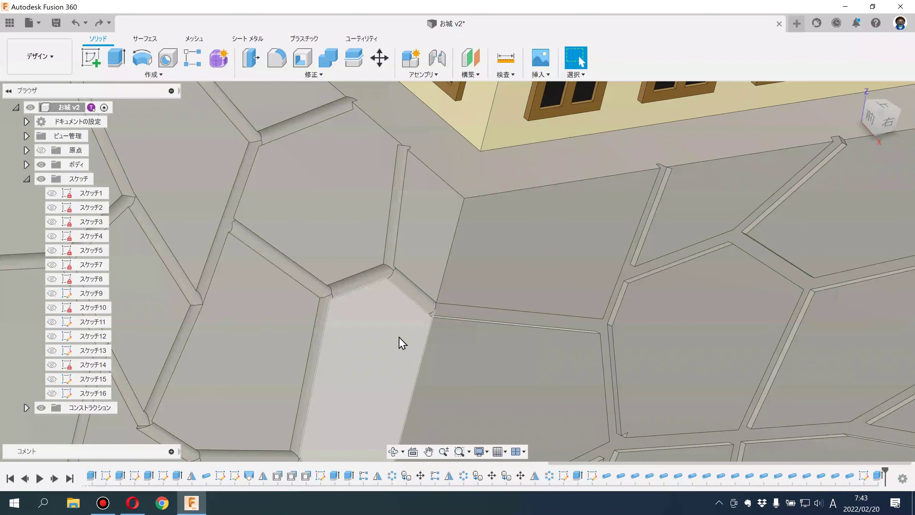
scroll(441, 317, up, 2)
scroll(453, 310, up, 3)
scroll(448, 307, up, 2)
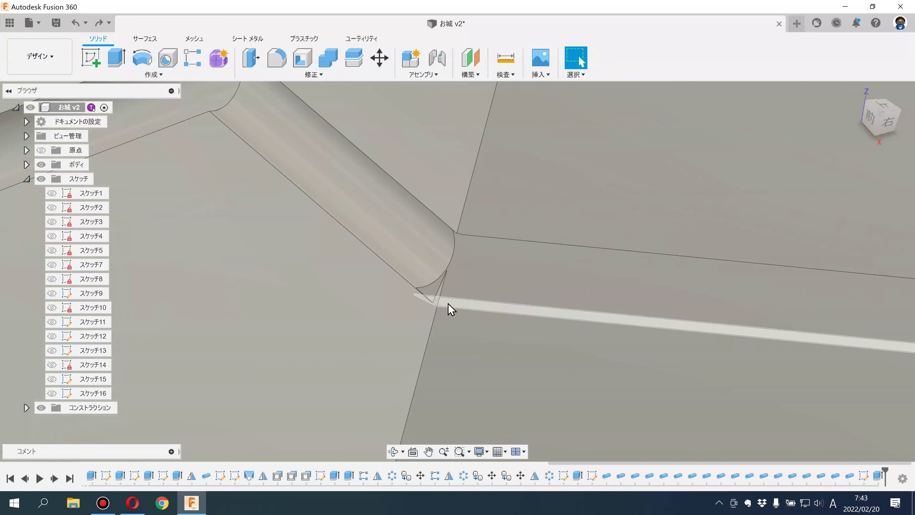
mouse_move(451, 310)
shift+middle_down()
mouse_move(555, 323)
mouse_move(535, 337)
mouse_move(468, 335)
shift+middle_up()
click(51, 393)
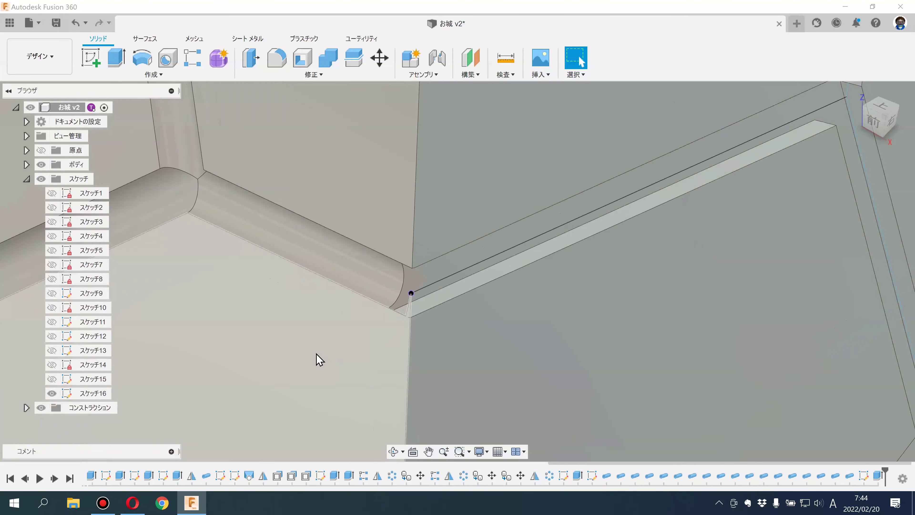
Step: Pipe-cut a 2.1 mm round groove along the スケッチ16 joint line from the corner
click(158, 75)
click(122, 304)
click(384, 312)
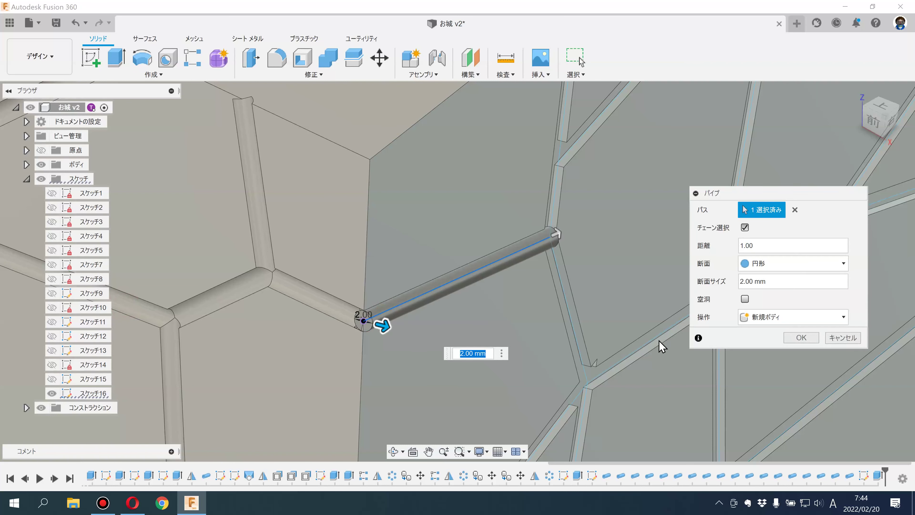
click(781, 321)
click(768, 344)
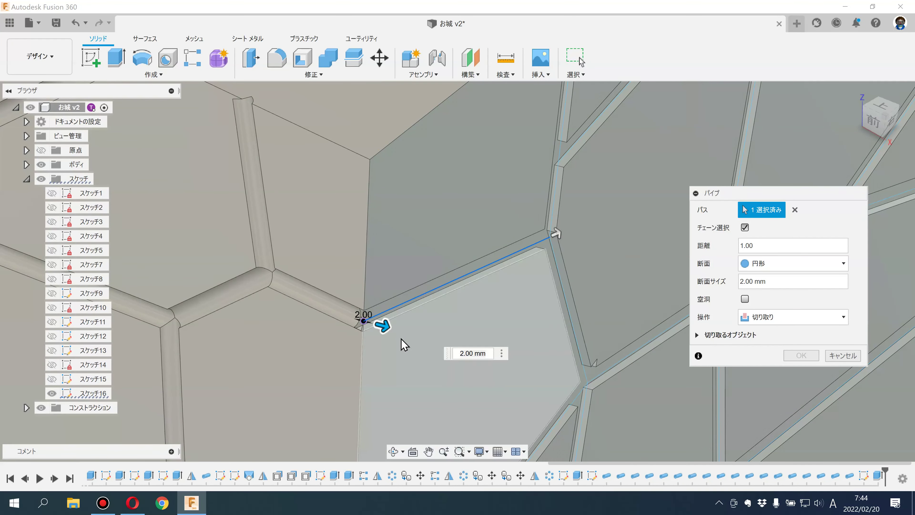
scroll(400, 340, up, 3)
click(779, 288)
text(2.1)
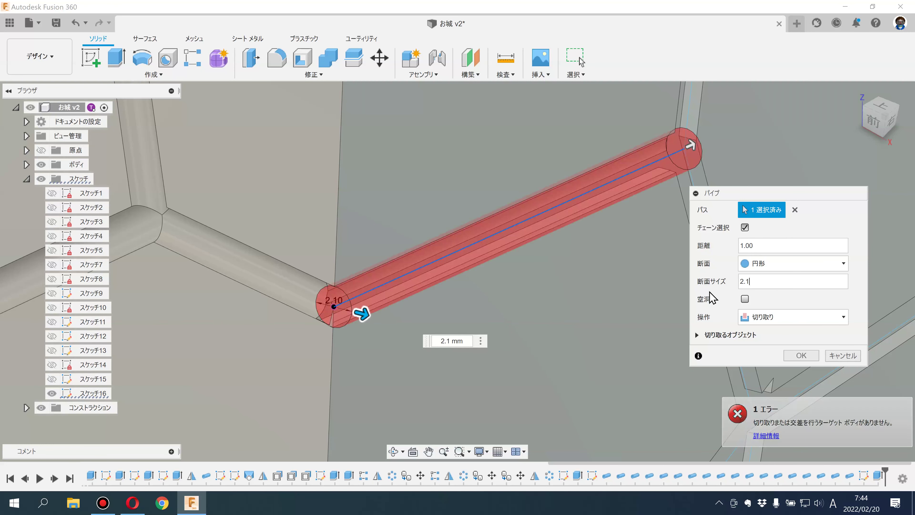
key(Return)
scroll(320, 314, up, 2)
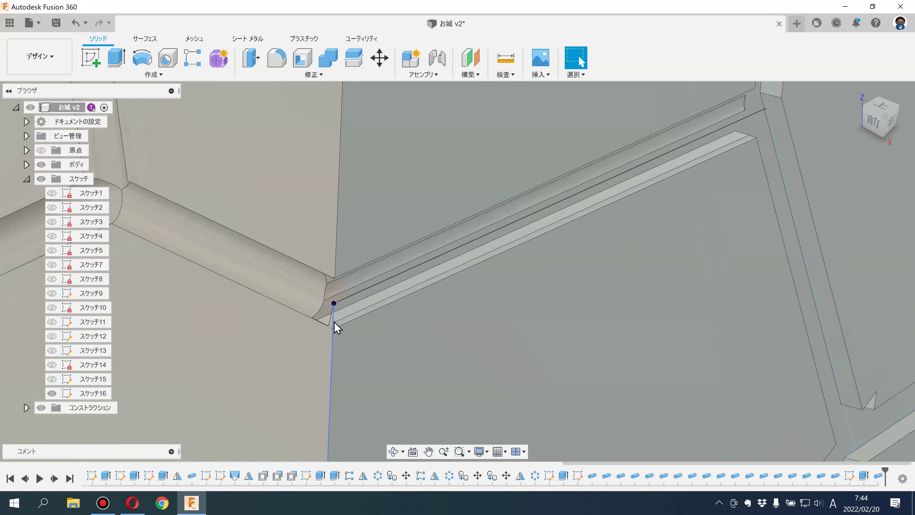
scroll(337, 317, up, 2)
scroll(345, 317, up, 1)
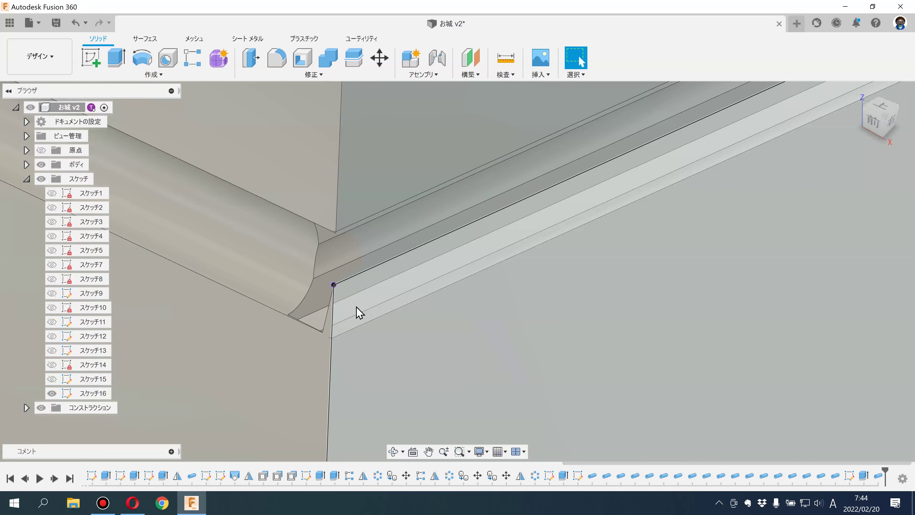
scroll(347, 317, down, 1)
scroll(347, 318, down, 2)
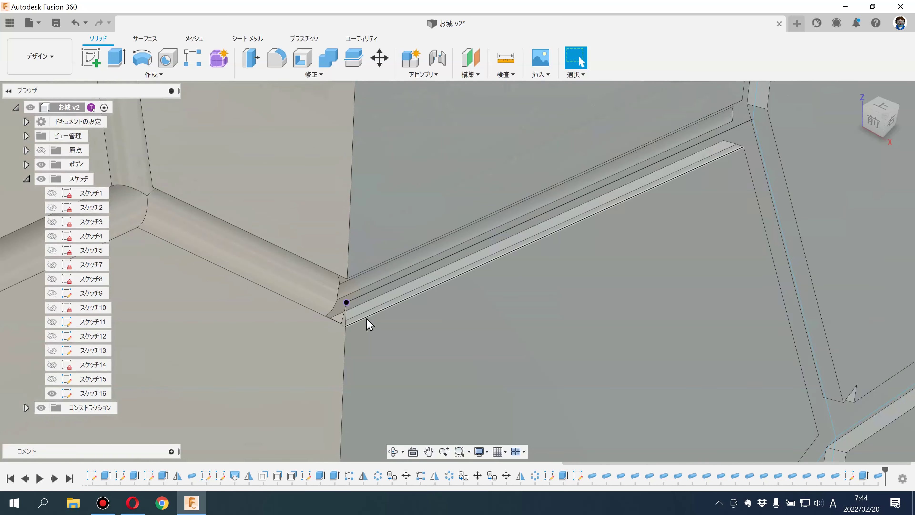
scroll(369, 319, down, 2)
scroll(374, 322, down, 2)
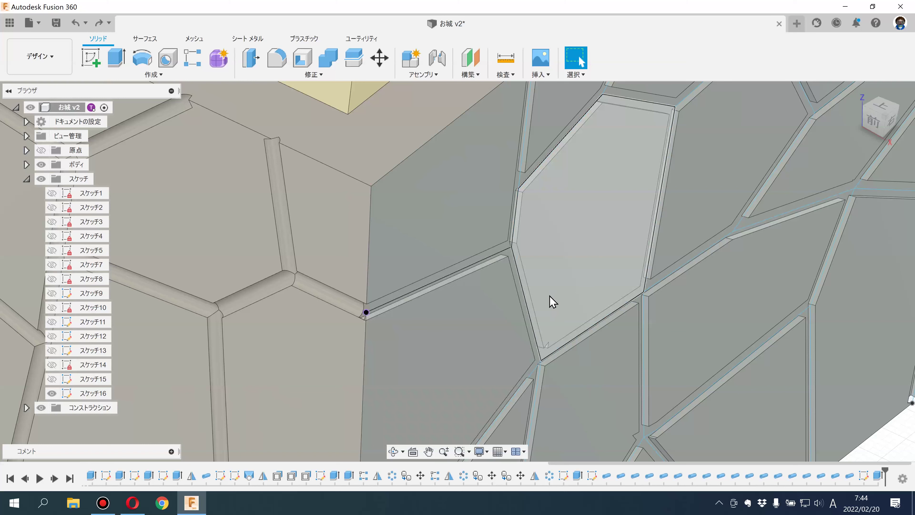
Step: Show スケッチ15 and pipe-cut a 2.10 mm groove along the two-part path between stones
click(52, 378)
click(225, 76)
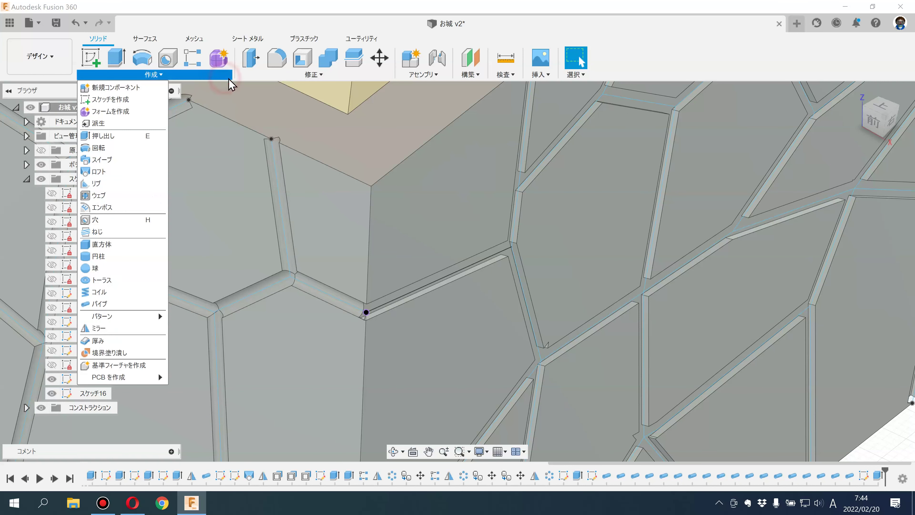
click(104, 304)
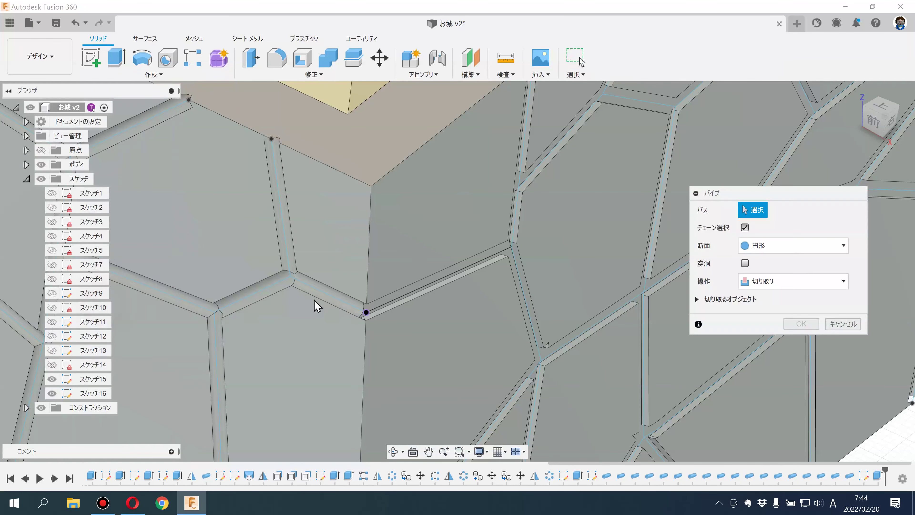
click(332, 300)
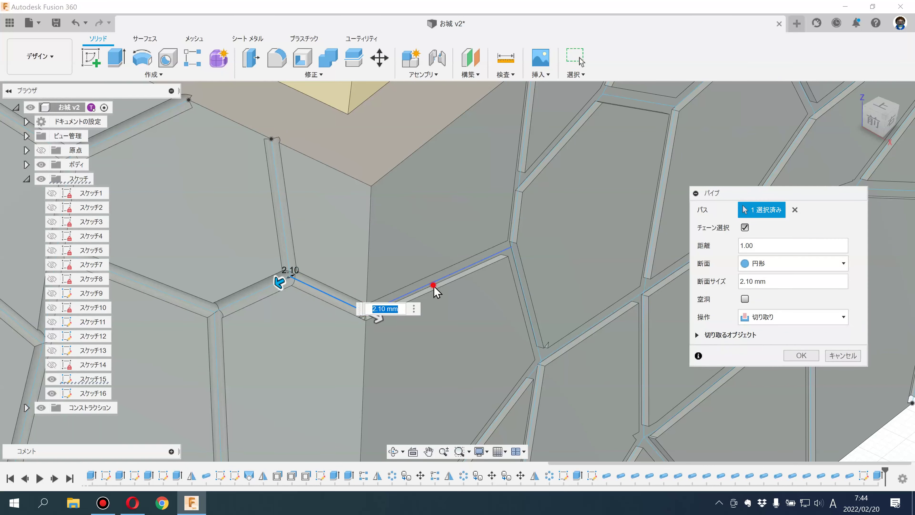
click(804, 355)
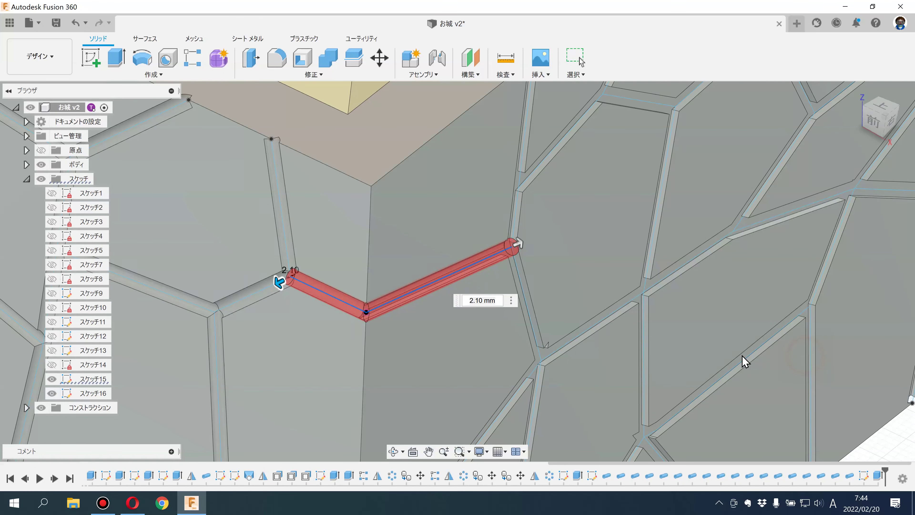
Step: Inspect the new groove up close and hide the guide sketches
scroll(361, 334, up, 5)
mouse_move(362, 333)
shift+middle_down()
mouse_move(490, 313)
mouse_move(453, 317)
mouse_move(430, 267)
shift+middle_up()
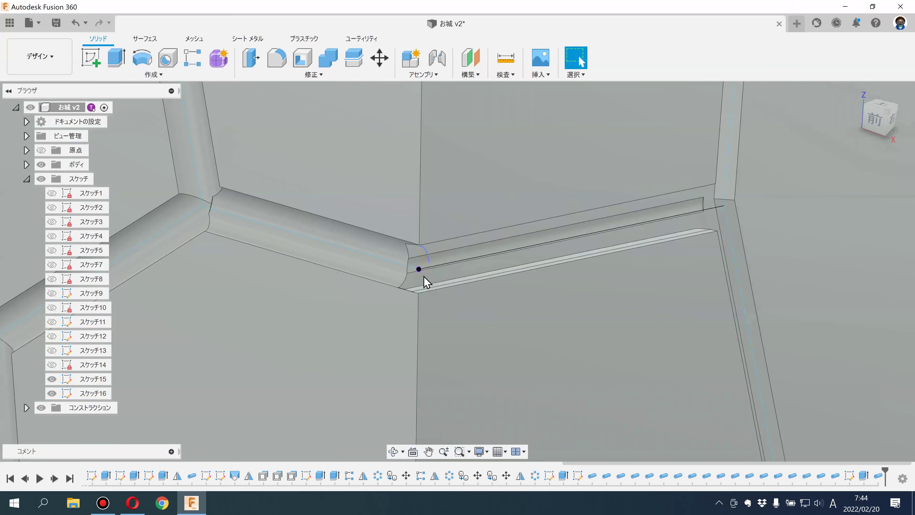
scroll(476, 295, down, 3)
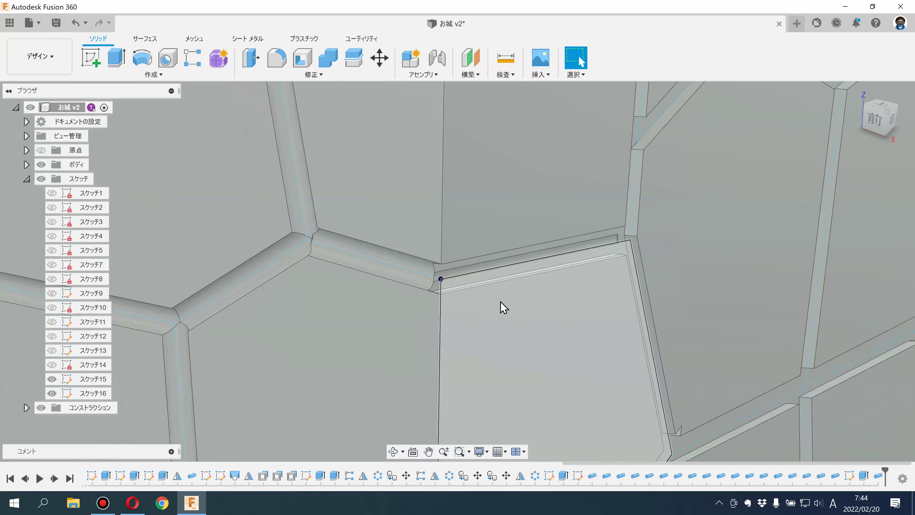
scroll(500, 302, down, 5)
scroll(468, 324, up, 2)
click(52, 378)
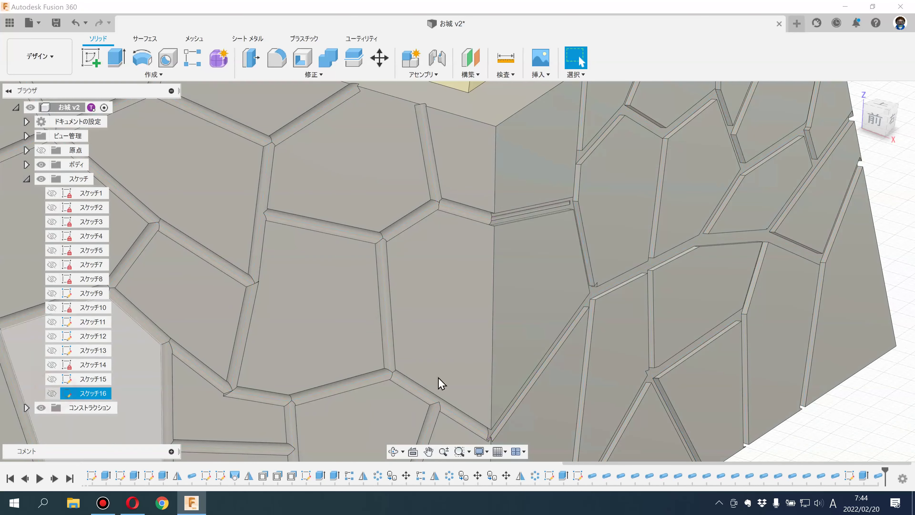
scroll(801, 365, down, 3)
scroll(805, 365, down, 2)
scroll(735, 337, up, 1)
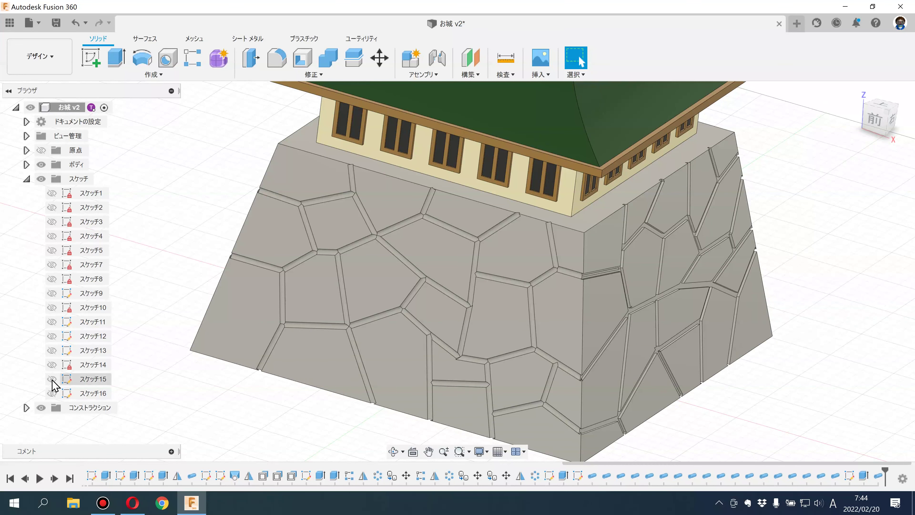
scroll(612, 382, up, 3)
scroll(663, 359, up, 2)
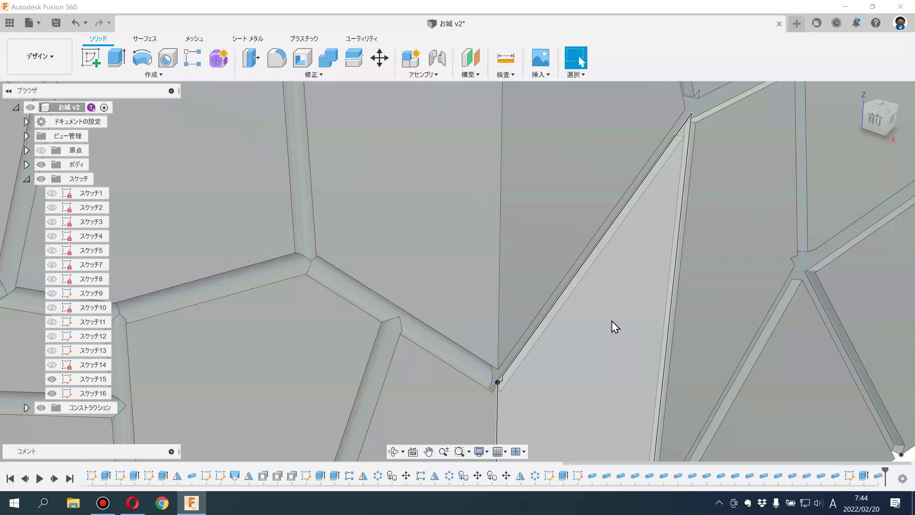
Step: Pipe-cut a 2.10 mm groove along the corner sketch path
click(154, 74)
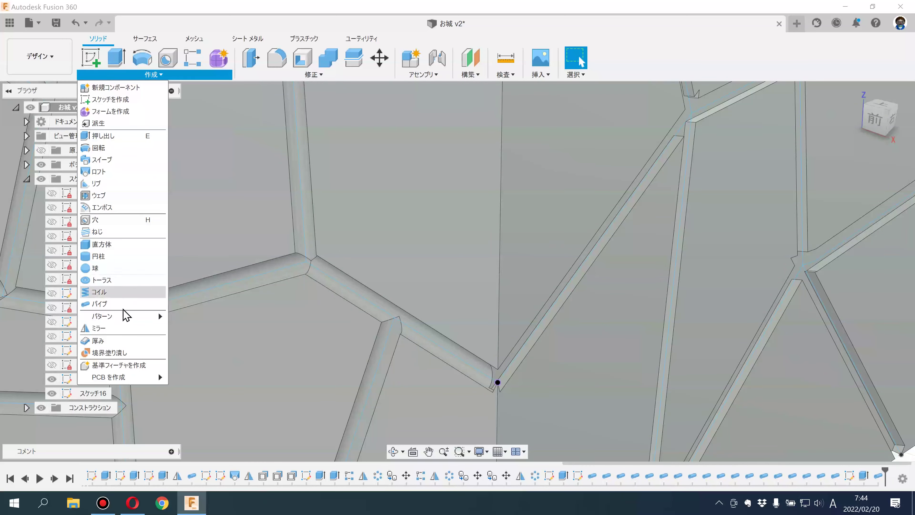
click(130, 311)
scroll(499, 378, up, 1)
click(496, 379)
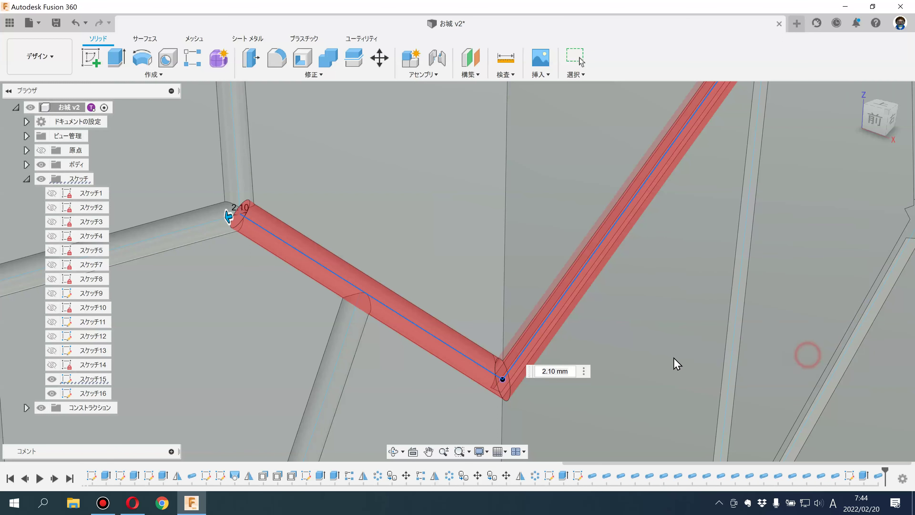
middle_drag(567, 401, 568, 216)
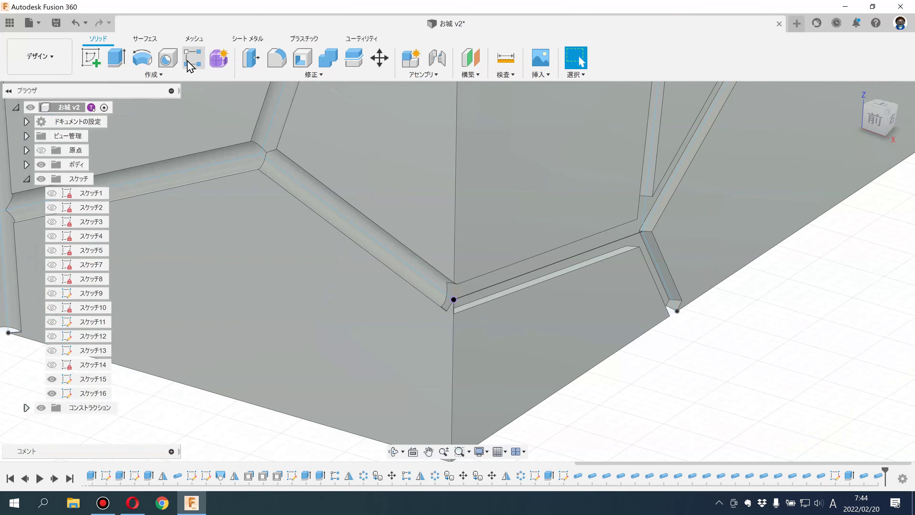
click(153, 73)
click(121, 303)
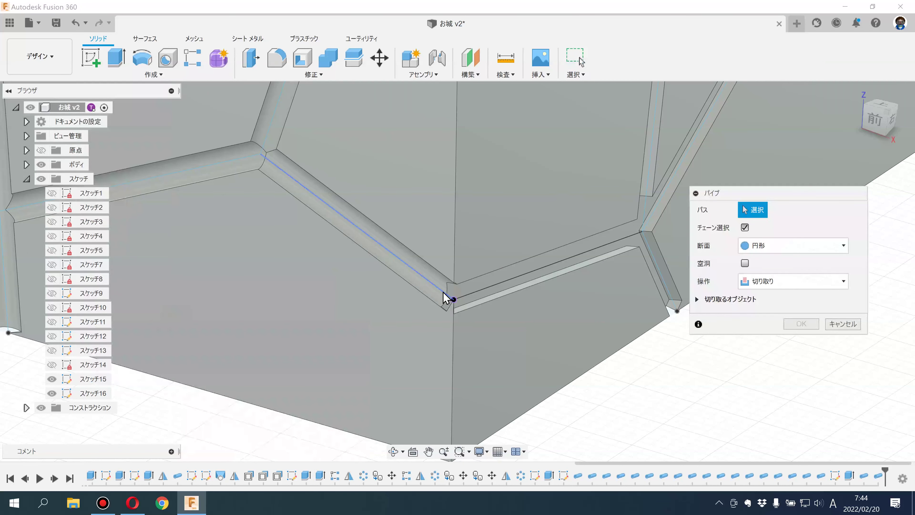
click(474, 296)
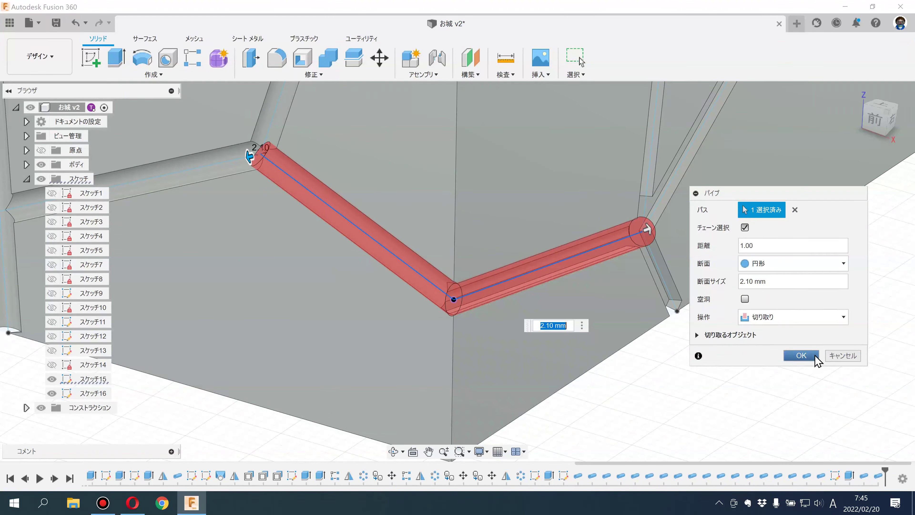
click(805, 356)
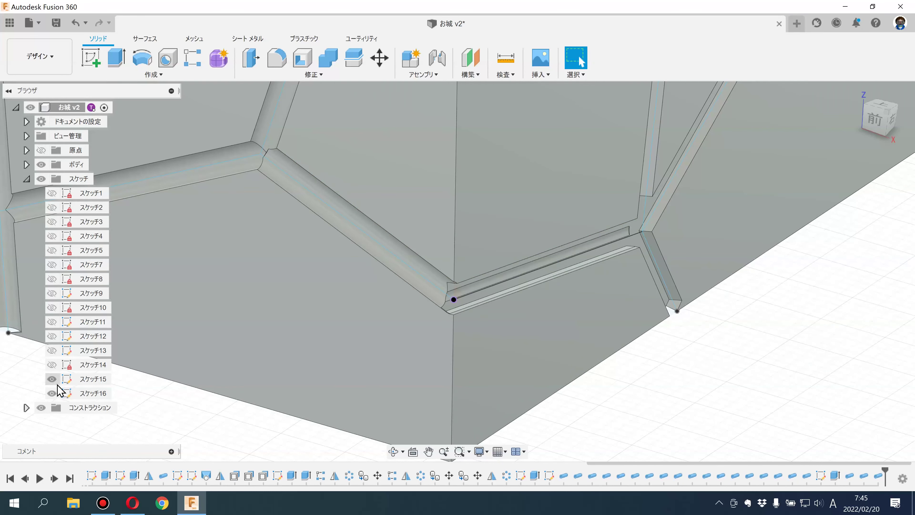
Step: Hide the guide sketch, check the groove beside the cut, and switch to the レンダリング workspace
click(52, 393)
scroll(484, 312, down, 5)
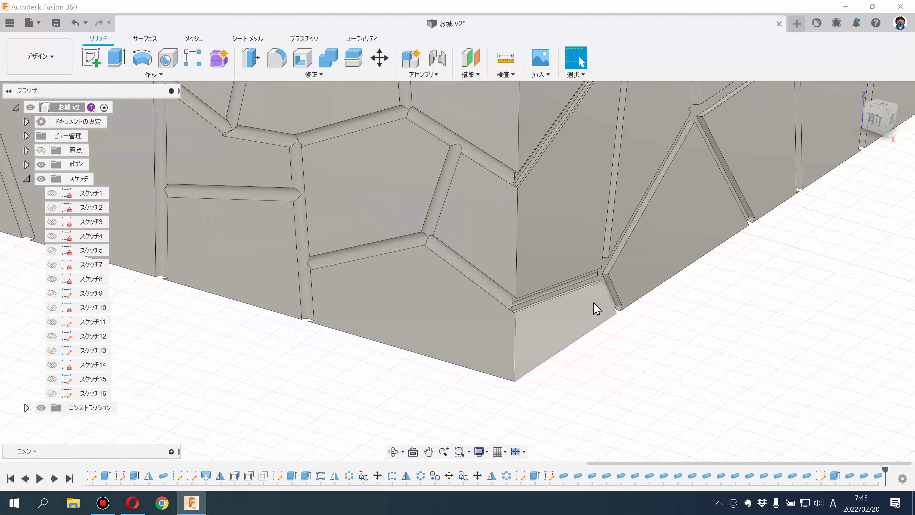
scroll(526, 310, up, 3)
click(385, 280)
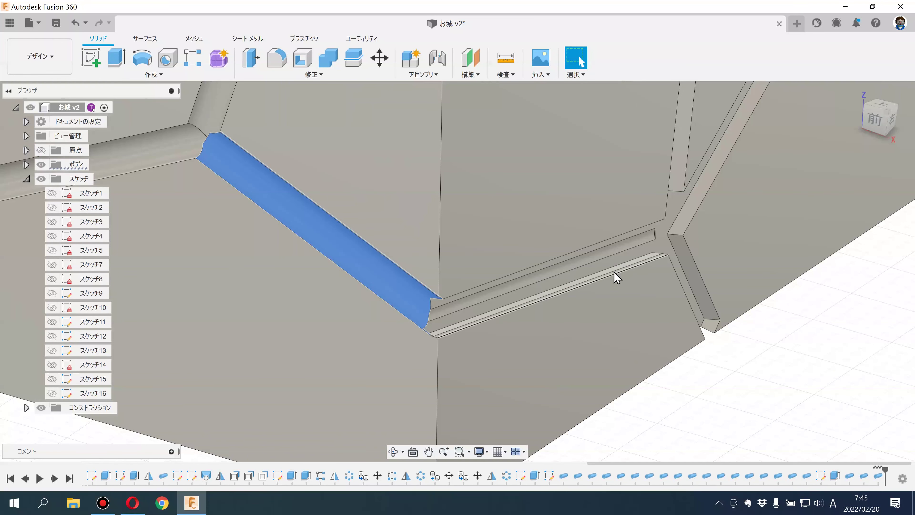
scroll(620, 267, down, 2)
click(734, 364)
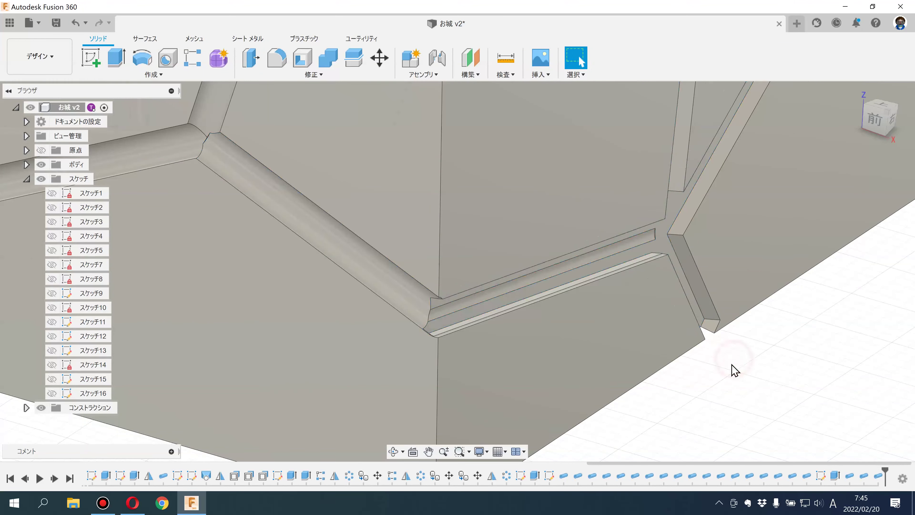
scroll(729, 365, down, 3)
scroll(728, 364, down, 10)
mouse_move(690, 370)
middle_down()
mouse_move(710, 375)
mouse_move(704, 363)
middle_up()
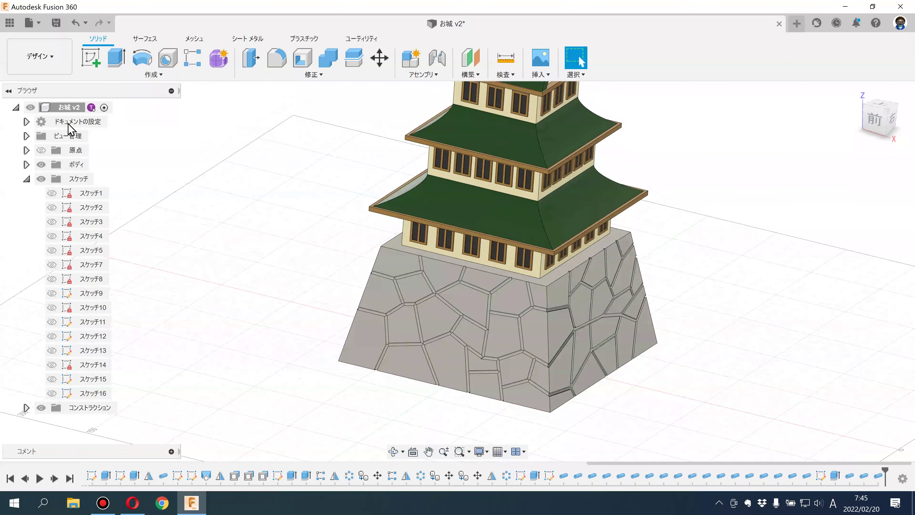
click(56, 62)
click(45, 128)
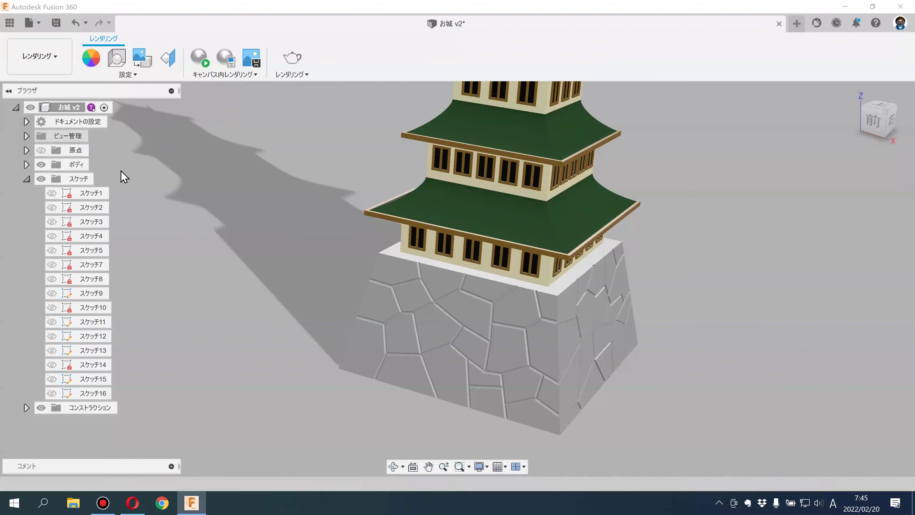
Step: Orbit low around the rendered castle to view the stone base, then return to デザイン
mouse_move(213, 182)
middle_down()
mouse_move(288, 205)
mouse_move(280, 194)
mouse_move(291, 215)
middle_up()
scroll(292, 215, down, 1)
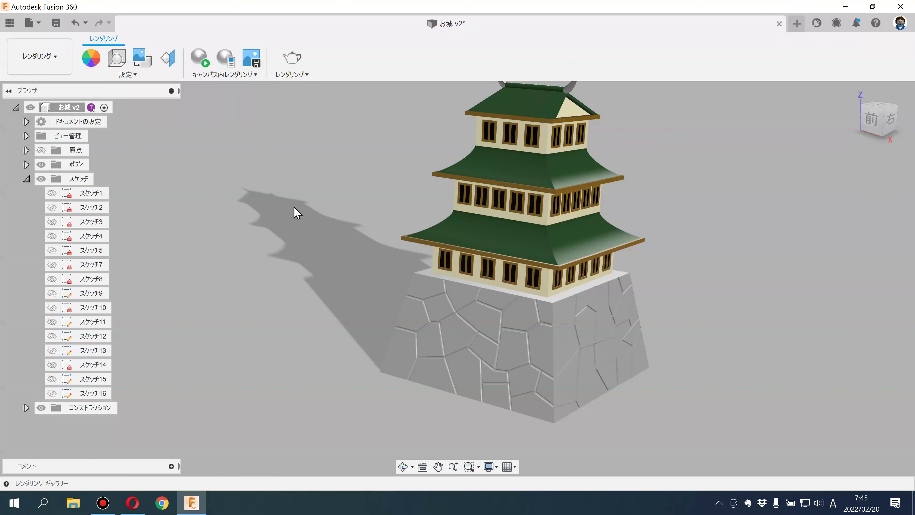
scroll(507, 331, up, 3)
scroll(609, 286, up, 3)
mouse_move(609, 286)
shift+middle_down()
mouse_move(607, 225)
mouse_move(557, 374)
shift+middle_up()
scroll(445, 310, up, 3)
scroll(474, 274, up, 3)
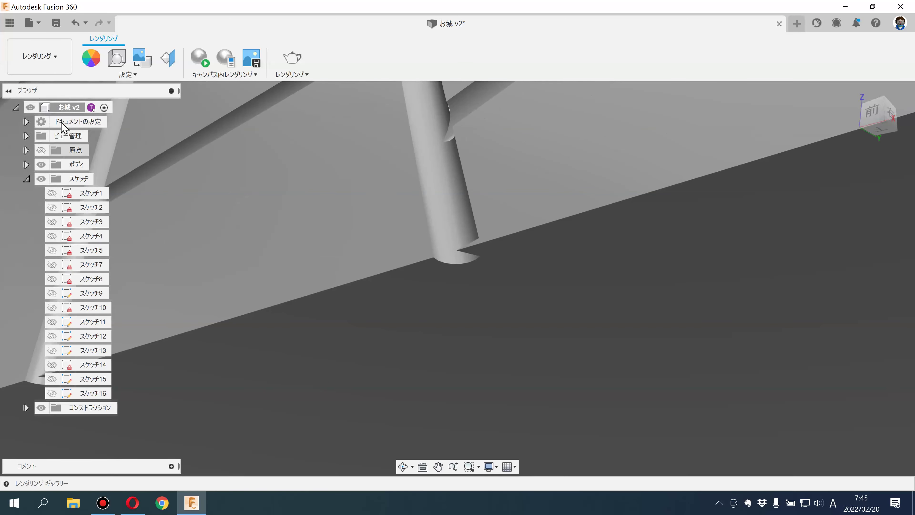
click(63, 60)
click(33, 86)
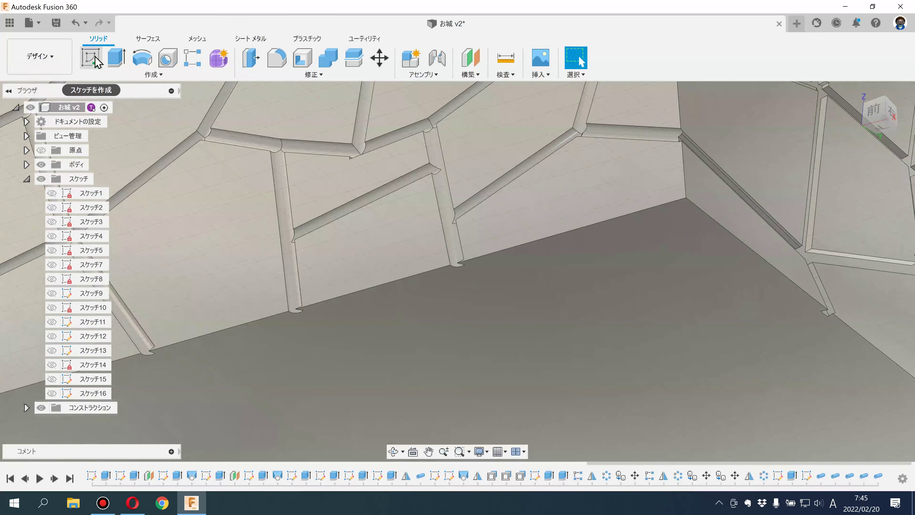
Step: Sketch a centre rectangle just outside the base's bottom face and finish スケッチ17
click(95, 61)
click(464, 318)
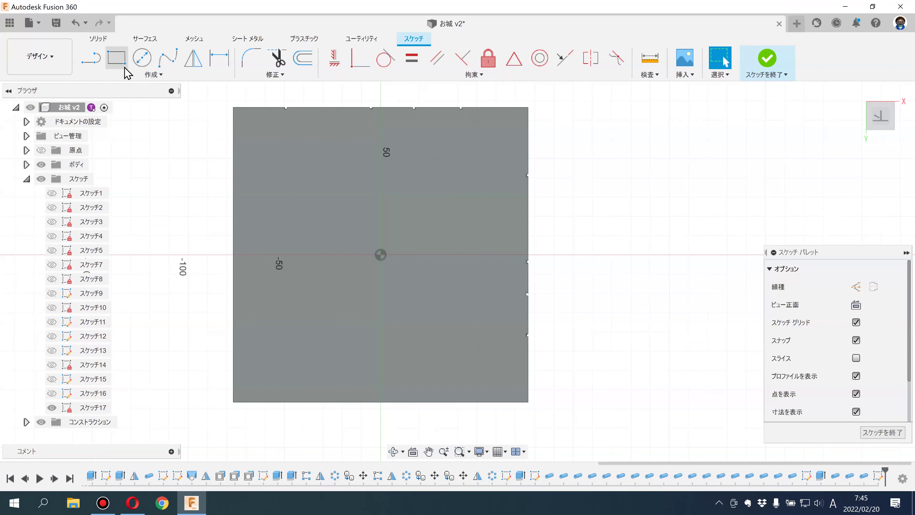
click(157, 75)
mouse_move(115, 99)
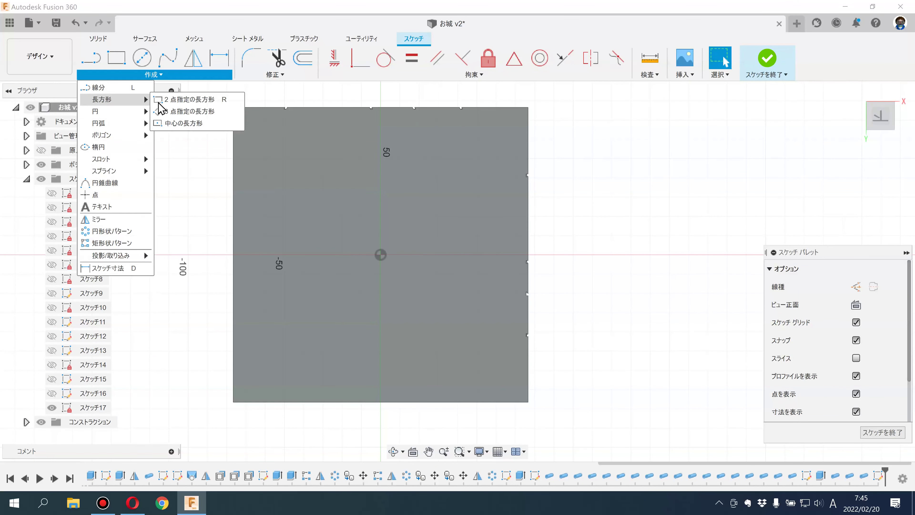
click(171, 123)
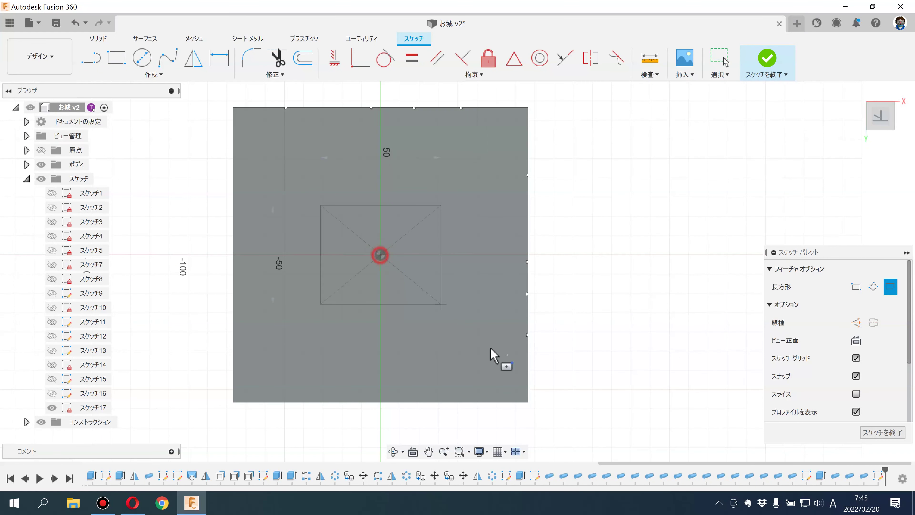
click(540, 412)
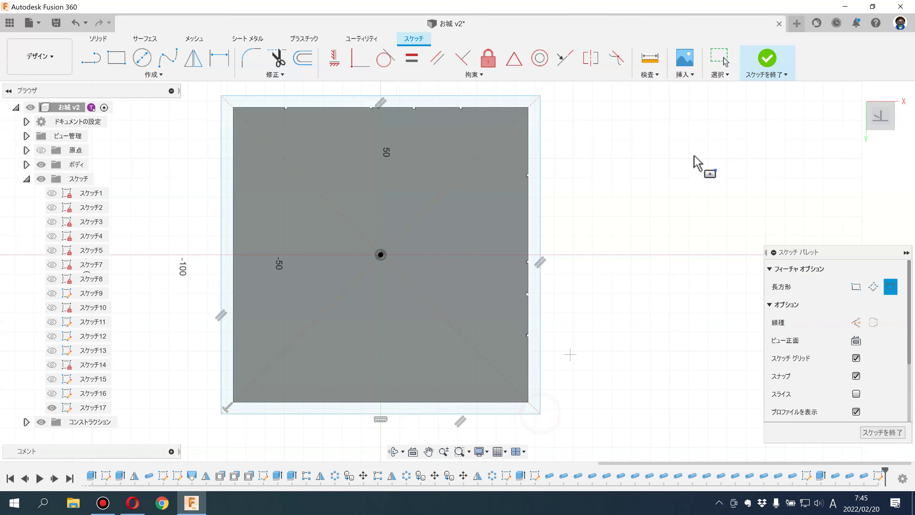
click(757, 70)
click(116, 58)
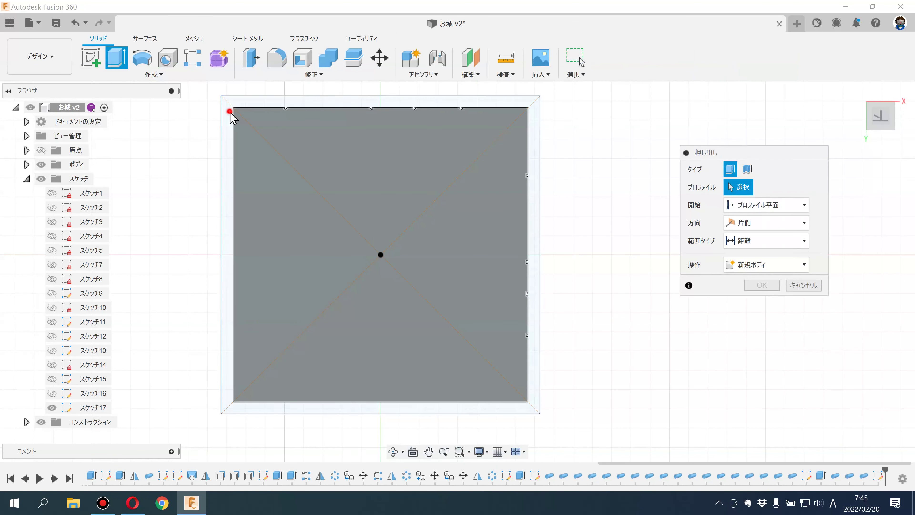
Step: Extrude both rectangle profiles -2.284 mm downward, joined to the base as a thin plinth
click(230, 111)
click(259, 135)
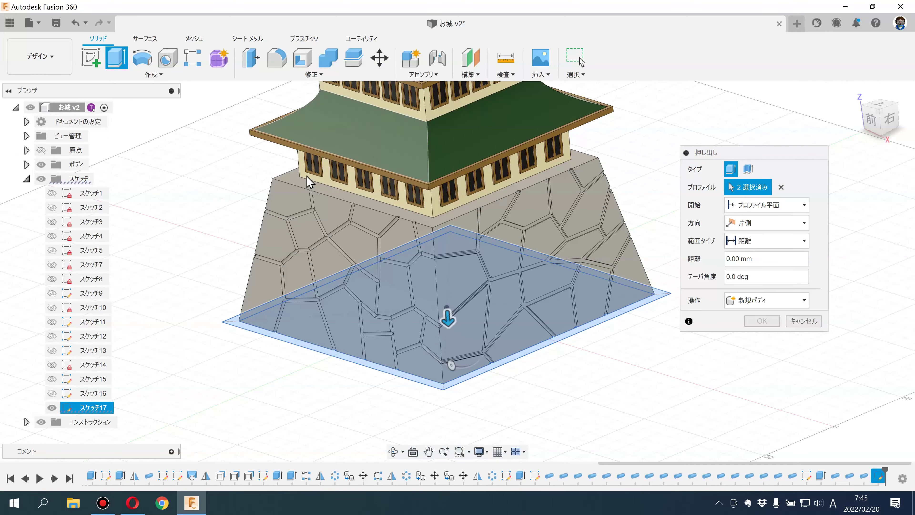
drag(446, 317, 445, 294)
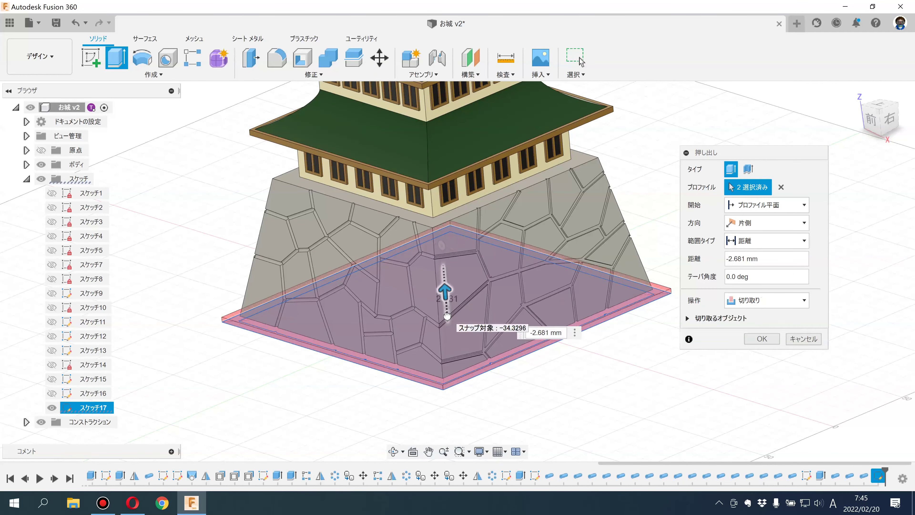
click(763, 300)
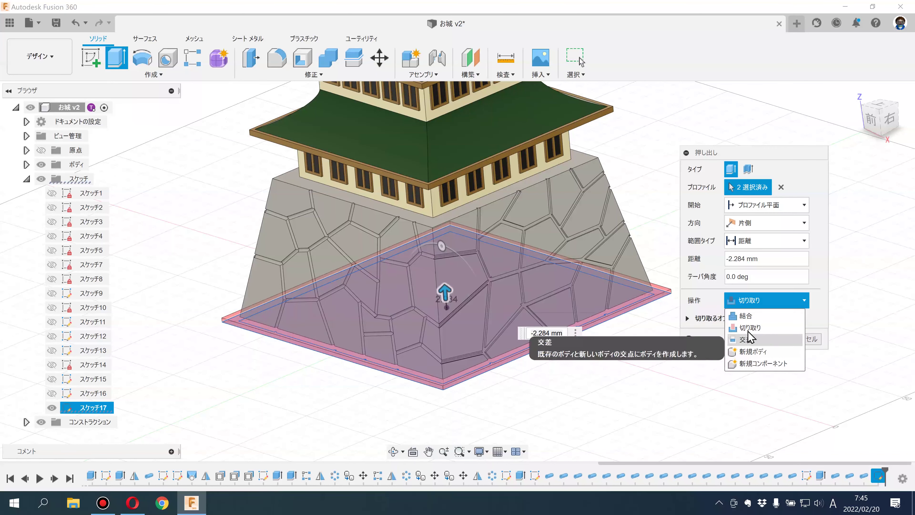
click(745, 316)
click(765, 320)
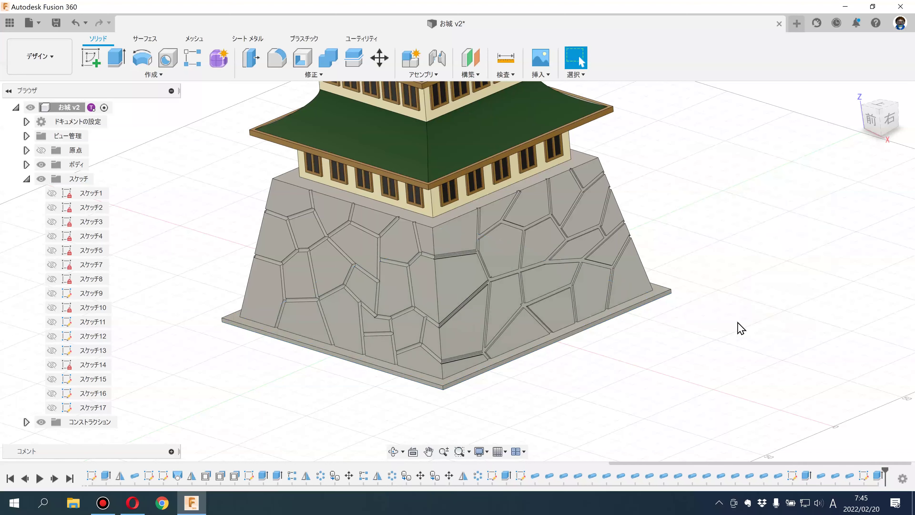
scroll(737, 327, down, 2)
shift+middle_drag(733, 321, 722, 326)
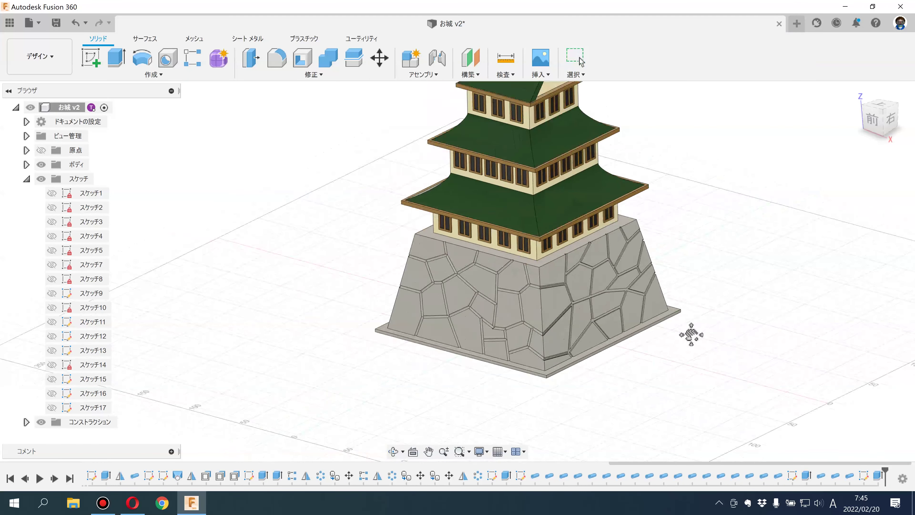
scroll(695, 321, up, 1)
scroll(688, 327, up, 2)
Step: Abandon the extrusion and start a new sketch on the top of the stone base
click(116, 65)
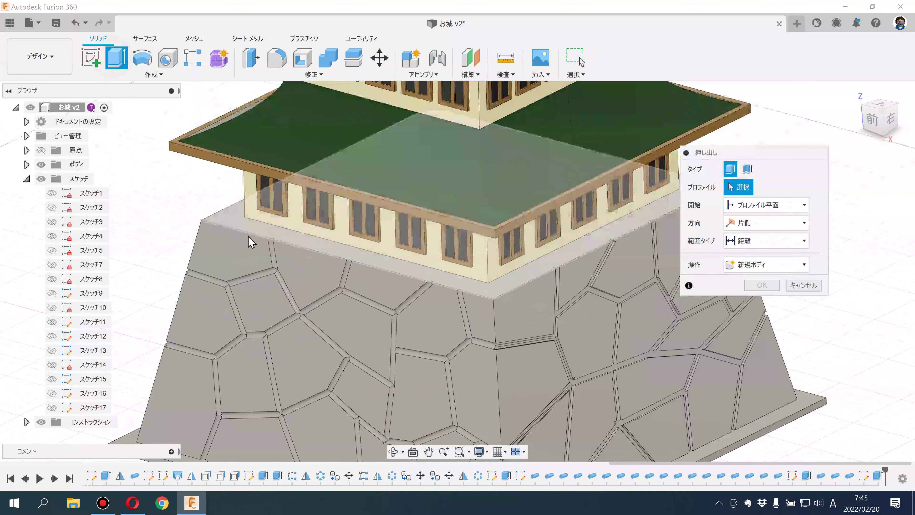
scroll(243, 233, up, 2)
scroll(272, 203, up, 2)
scroll(272, 203, up, 1)
click(272, 203)
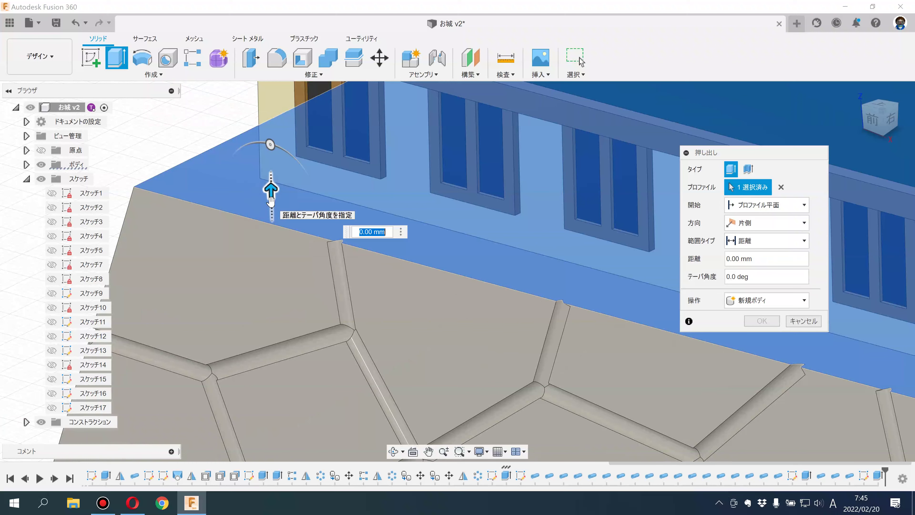
click(94, 61)
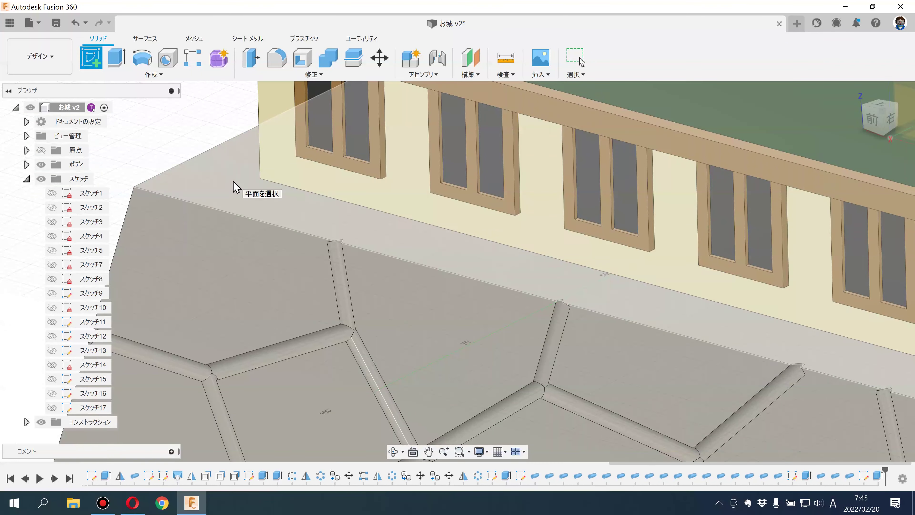
click(233, 181)
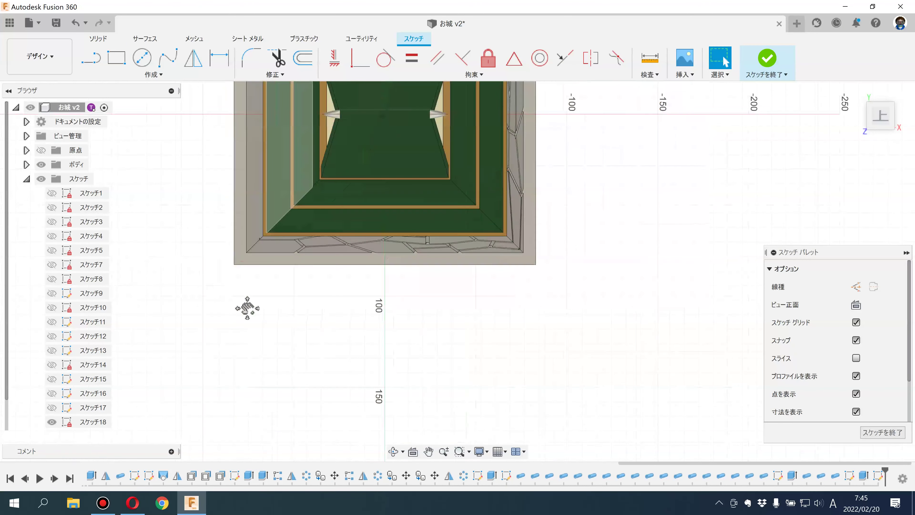
Step: Draw a 145.887 × 156.063 mm centre rectangle over the base top, align its edge, and finish
click(124, 75)
click(164, 124)
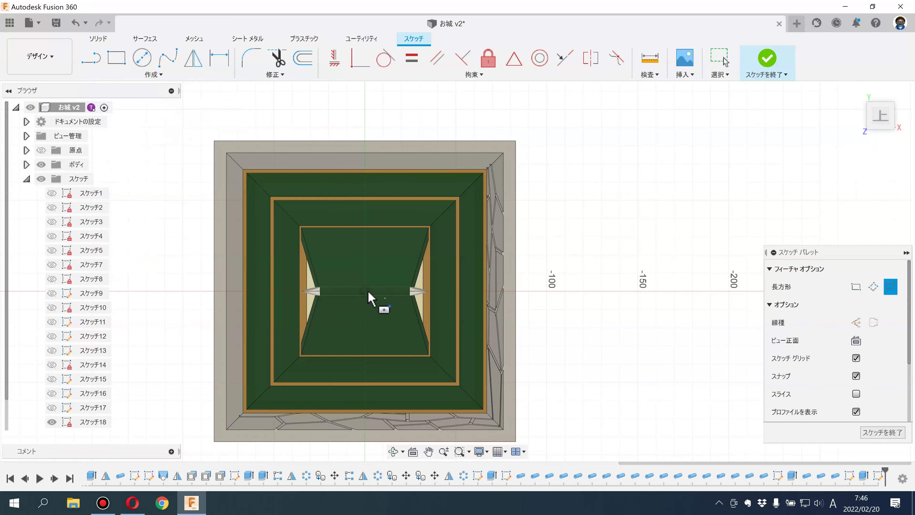
click(510, 433)
shift+middle_drag(538, 368, 511, 339)
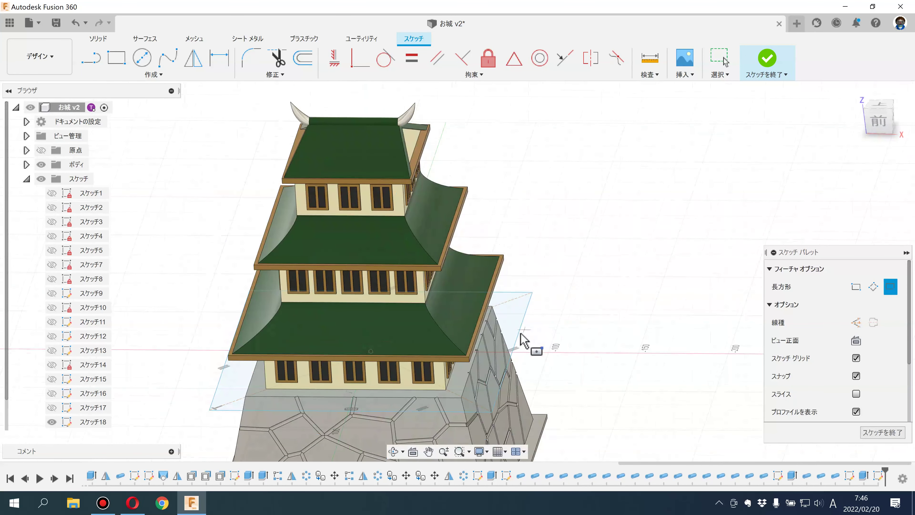
scroll(512, 339, up, 5)
scroll(559, 240, up, 2)
key(Escape)
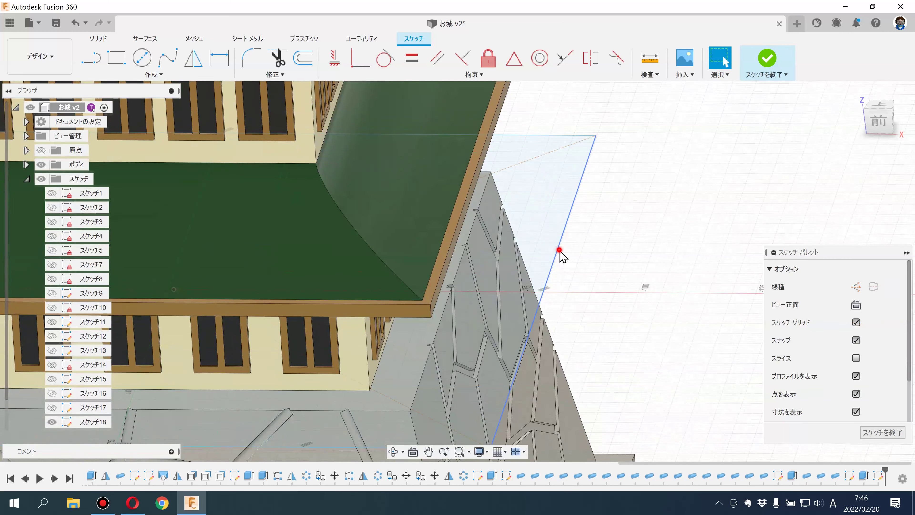
middle_drag(472, 280, 552, 200)
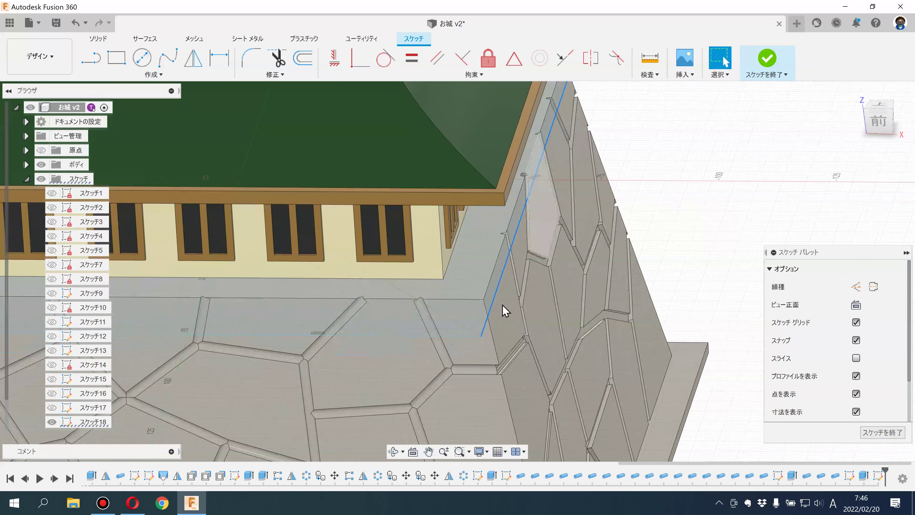
drag(464, 335, 470, 312)
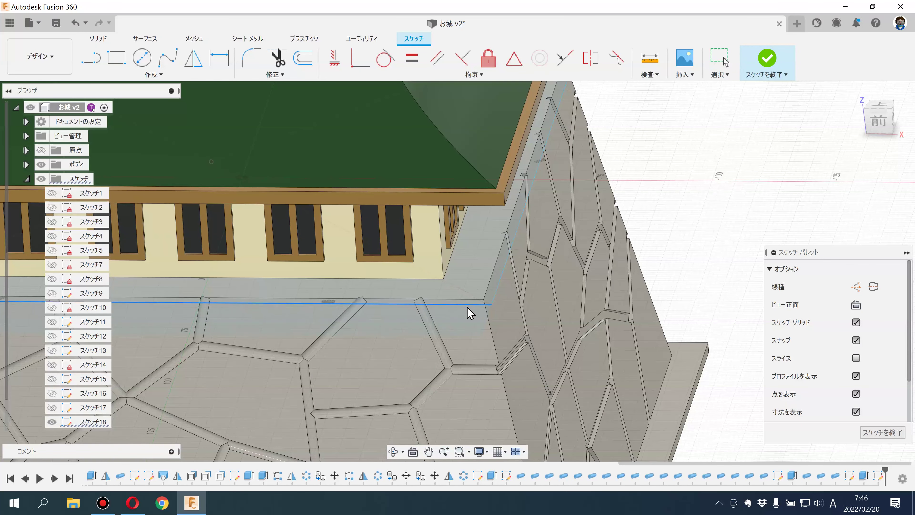
key(Escape)
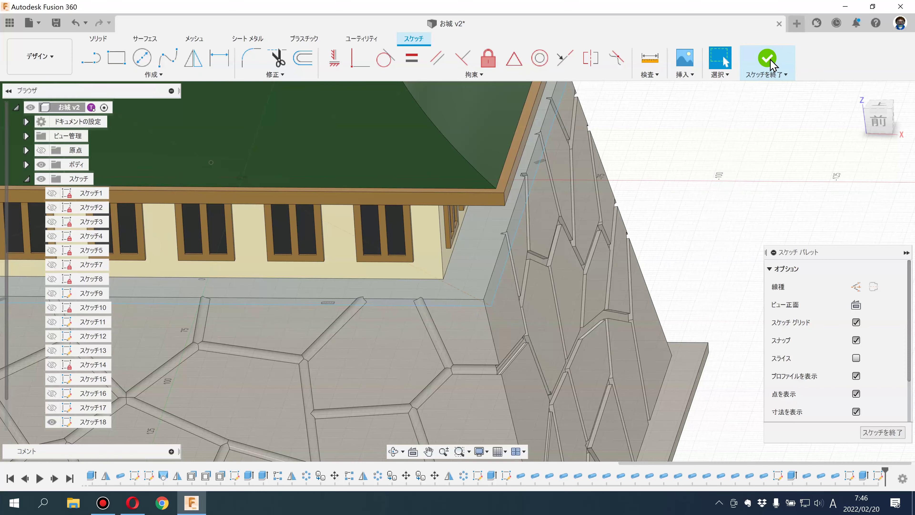
click(766, 58)
Step: Extrude the スケッチ18 profiles -1.927 mm downward with a Join operation
key(e)
click(490, 280)
mouse_move(490, 280)
shift+middle_down()
mouse_move(409, 270)
mouse_move(357, 223)
shift+middle_up()
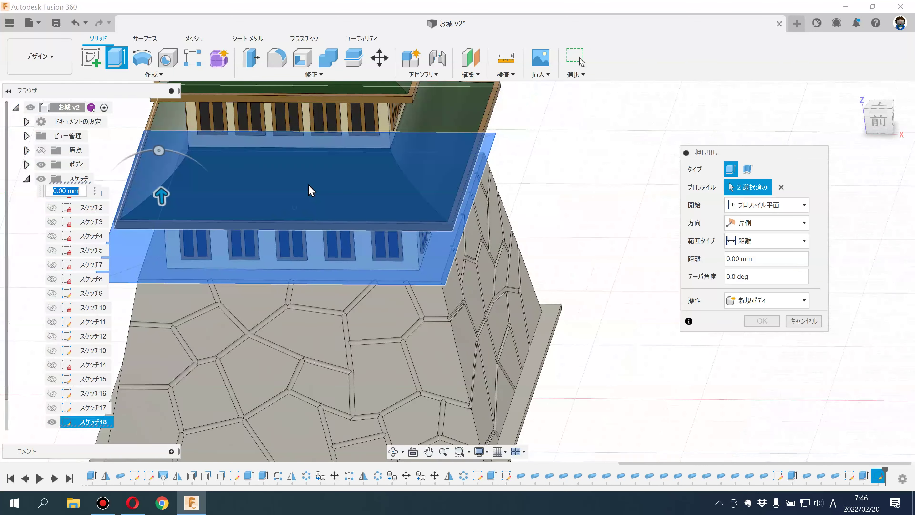
drag(161, 196, 164, 222)
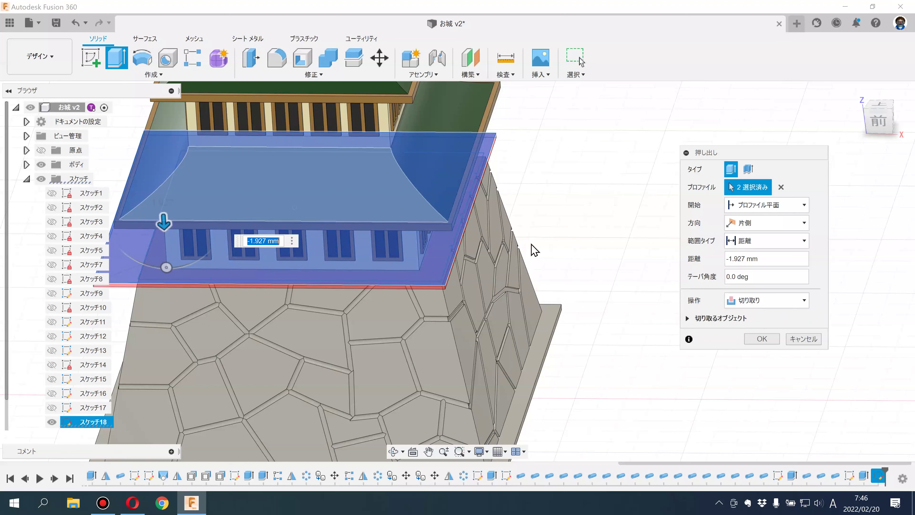
click(760, 299)
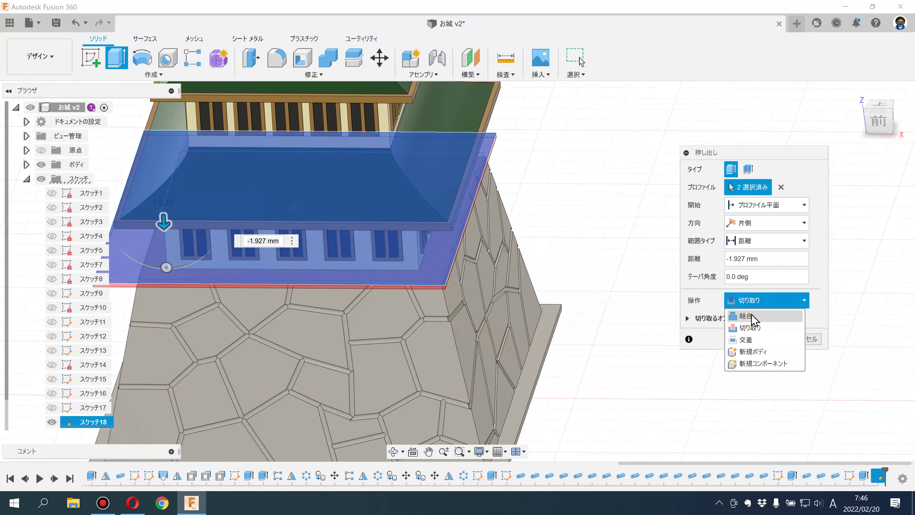
click(751, 327)
click(760, 303)
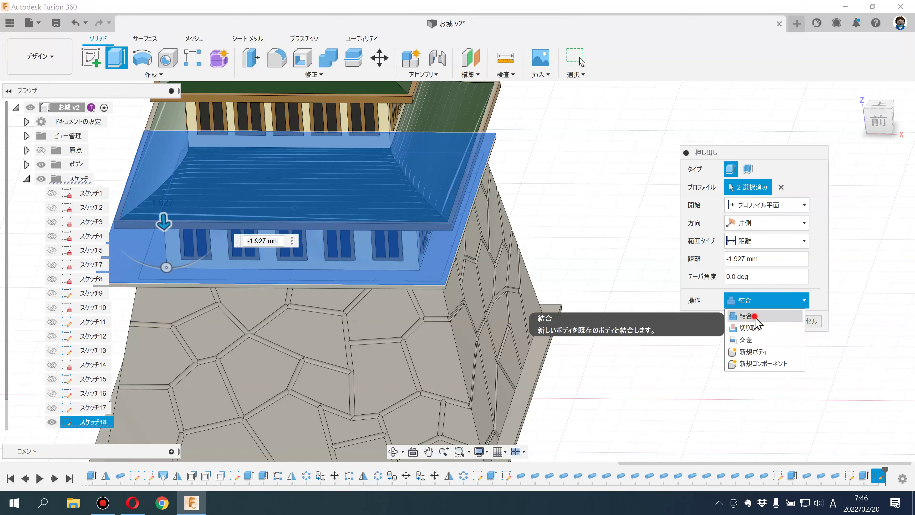
click(753, 317)
scroll(647, 265, down, 5)
mouse_move(633, 260)
shift+middle_down()
mouse_move(643, 224)
mouse_move(636, 230)
shift+middle_up()
scroll(583, 173, up, 3)
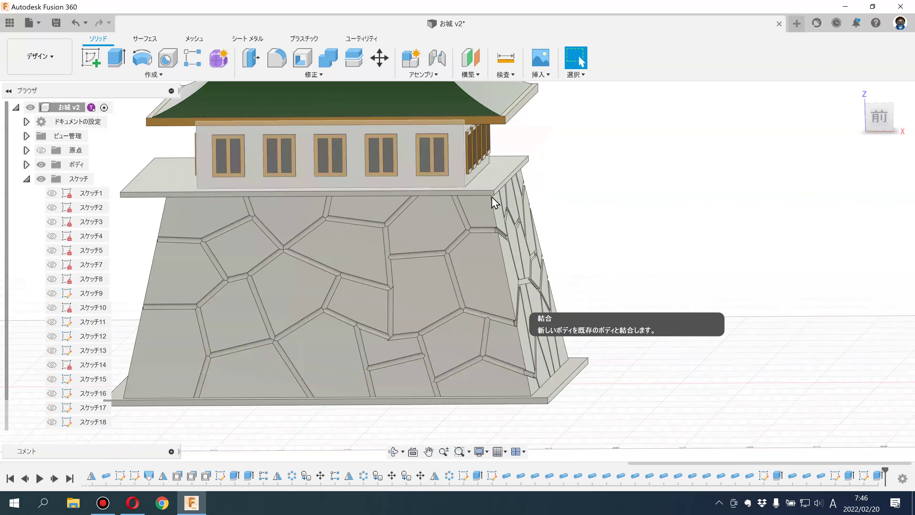
Step: Change the ledge extrusion to New Body, then Combine-join it into the stone base
double_click(877, 479)
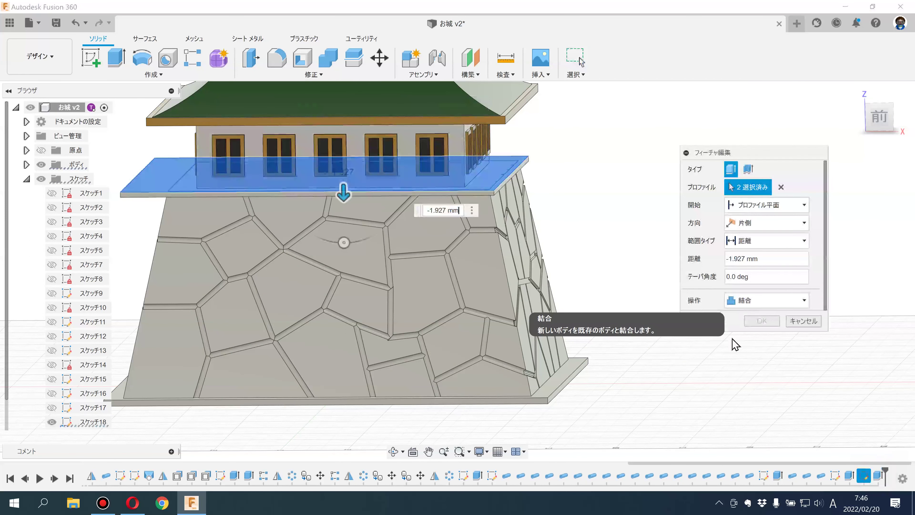
click(764, 300)
click(753, 351)
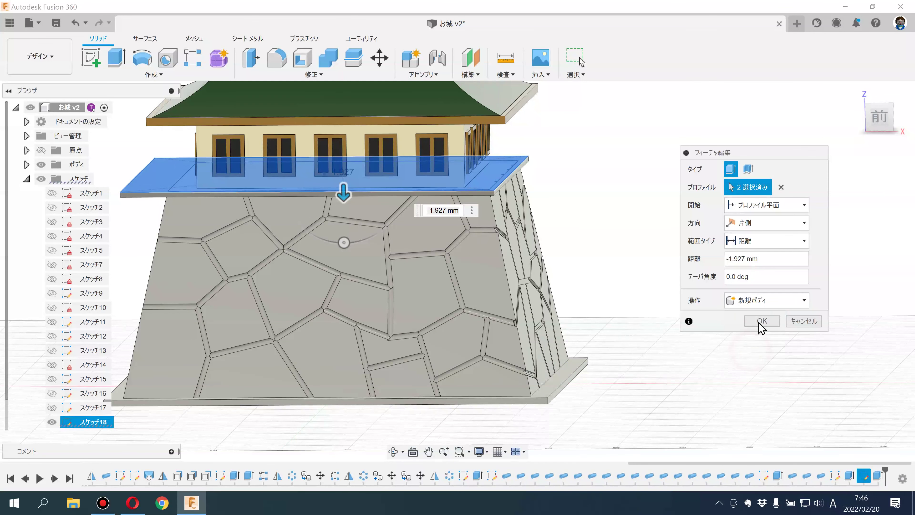
click(758, 320)
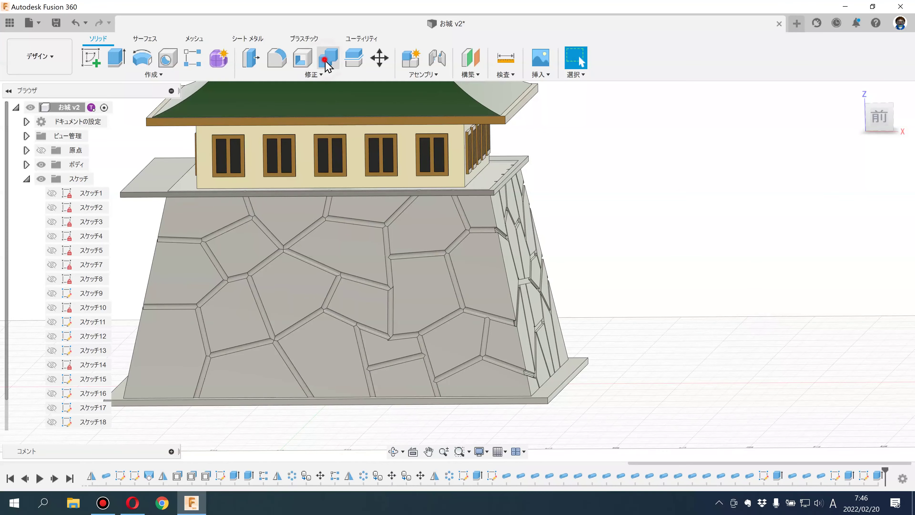
click(326, 61)
click(468, 221)
click(523, 163)
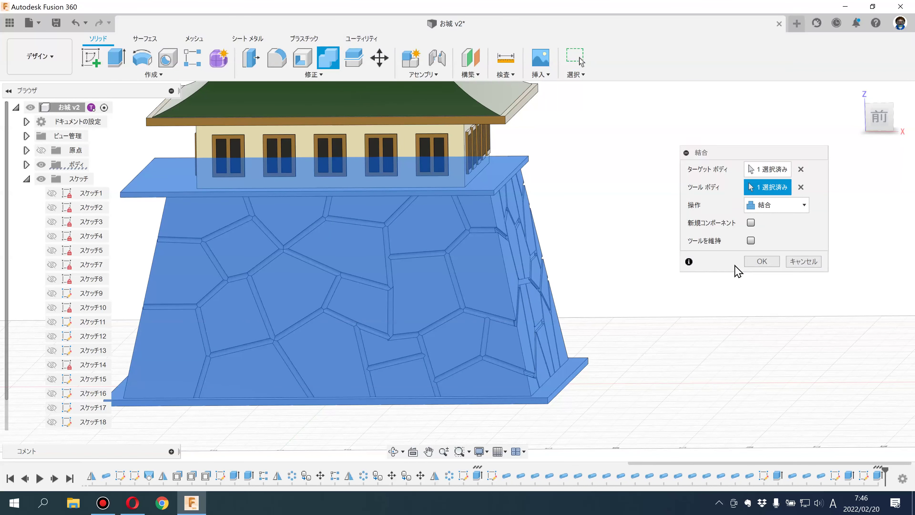
click(762, 261)
scroll(677, 247, down, 2)
shift+middle_drag(658, 247, 684, 238)
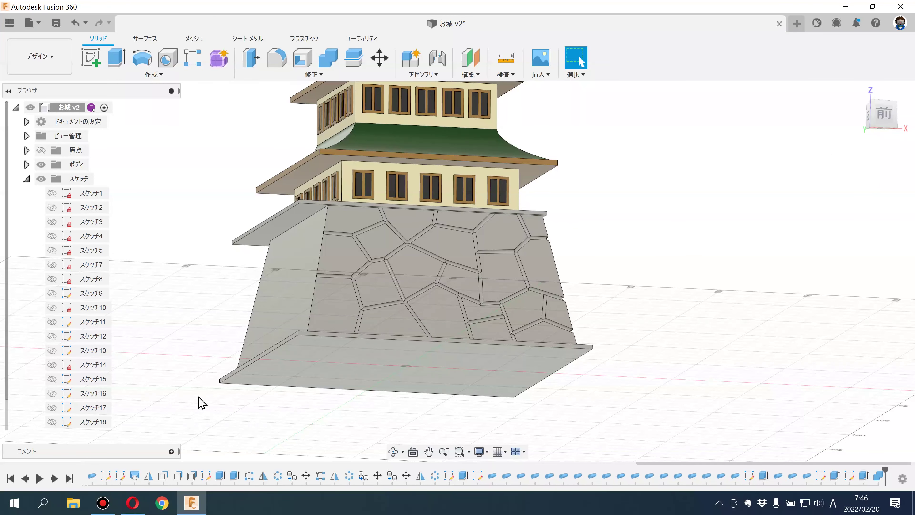
click(52, 421)
scroll(276, 239, up, 2)
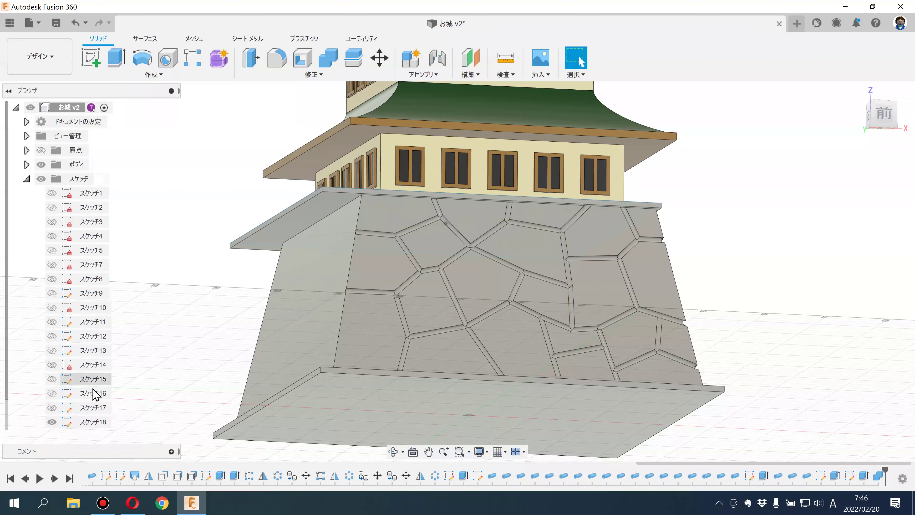
scroll(94, 390, down, 1)
shift+middle_drag(236, 249, 203, 287)
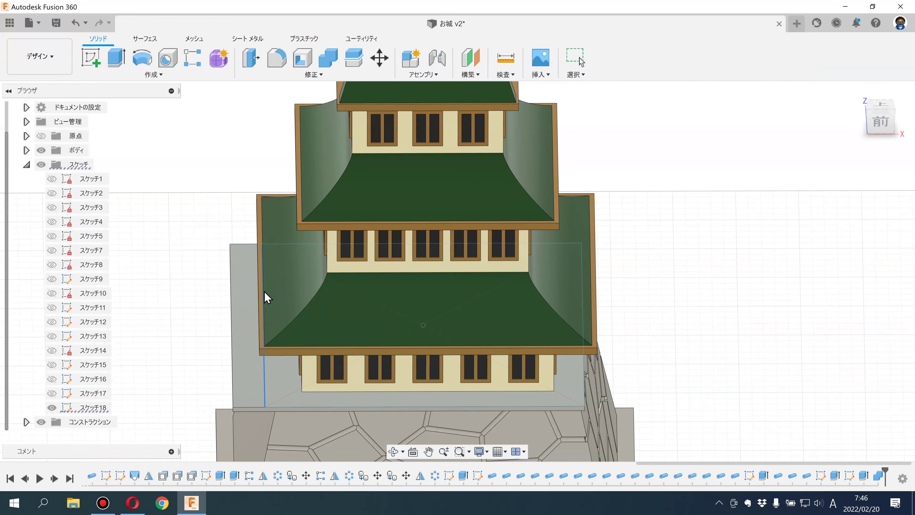
shift+middle_drag(180, 312, 309, 271)
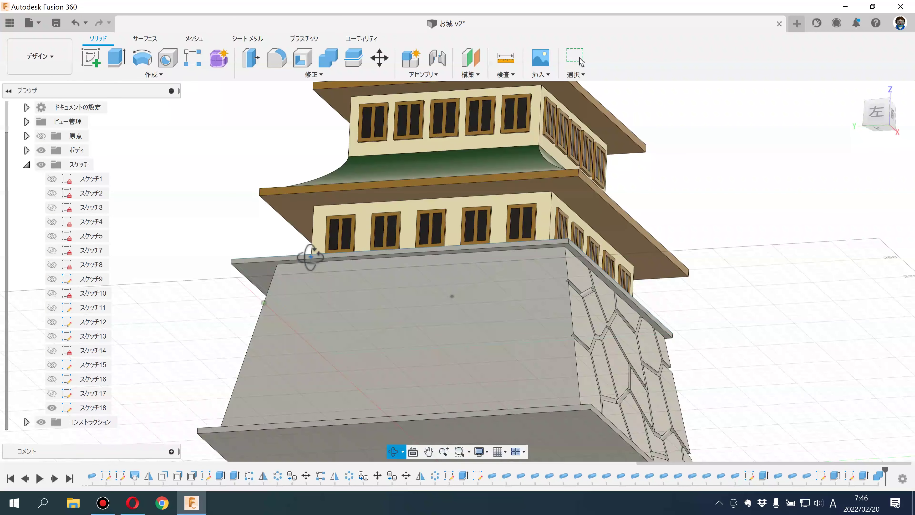
key(Escape)
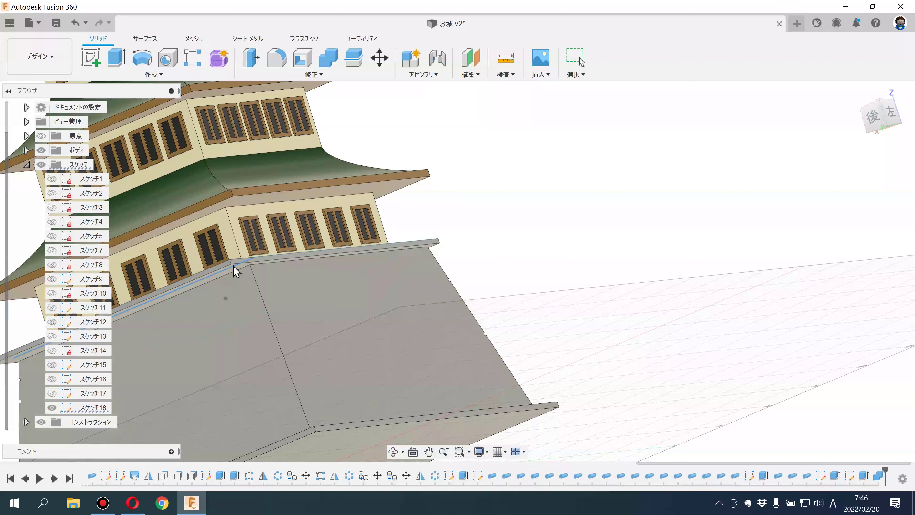
shift+middle_drag(485, 269, 300, 278)
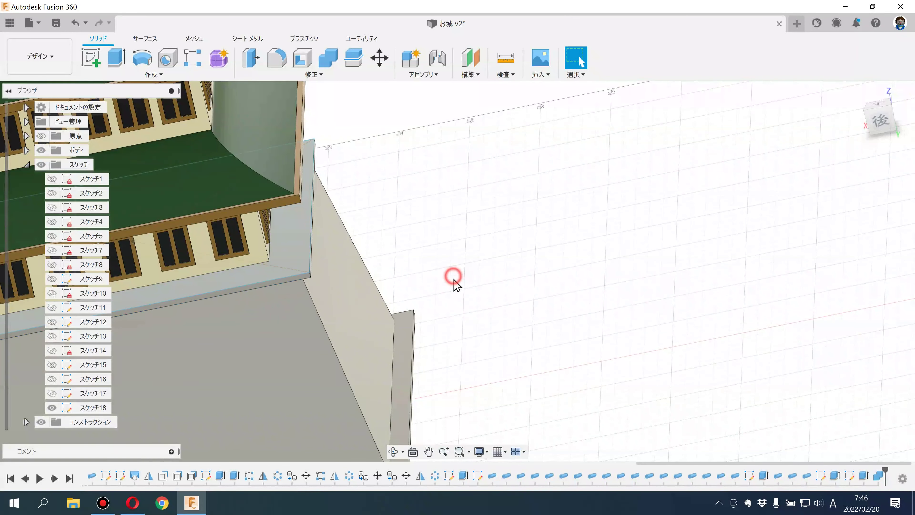
mouse_move(453, 280)
shift+middle_down()
mouse_move(290, 348)
mouse_move(365, 359)
mouse_move(420, 387)
shift+middle_up()
shift+middle_drag(581, 318, 429, 421)
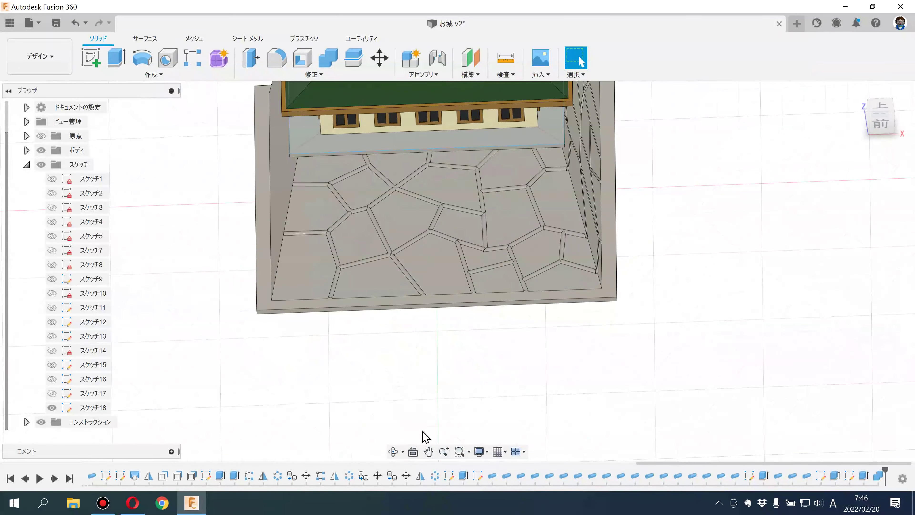
double_click(826, 477)
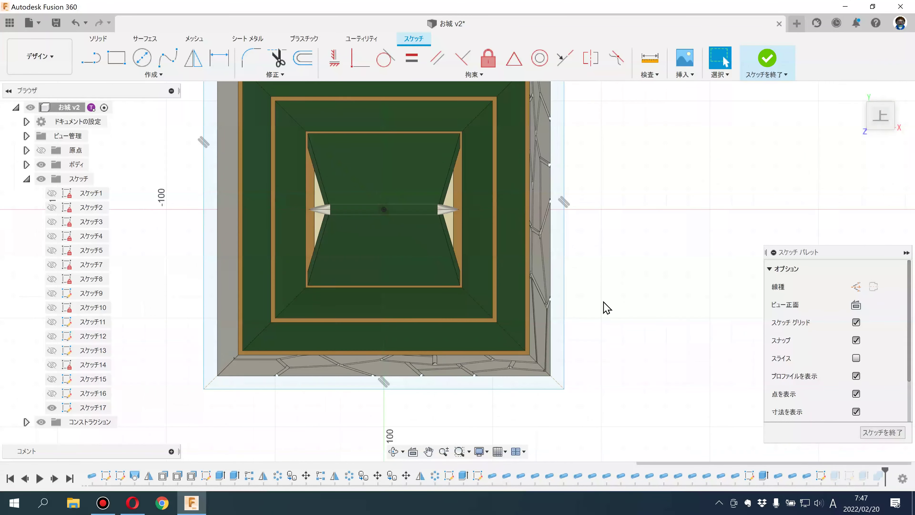
Step: Dimension the first sketch's side and bottom offset lines to 2 mm and finish it
click(563, 244)
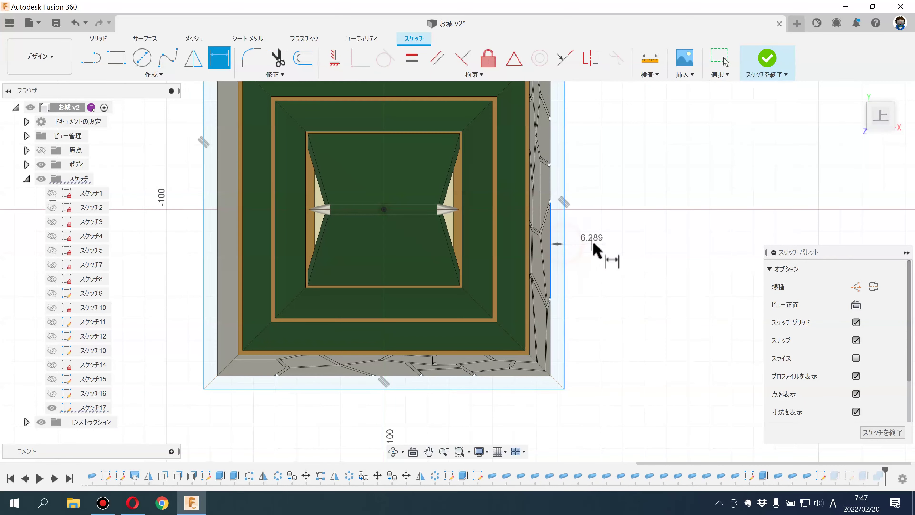
click(594, 245)
text(2)
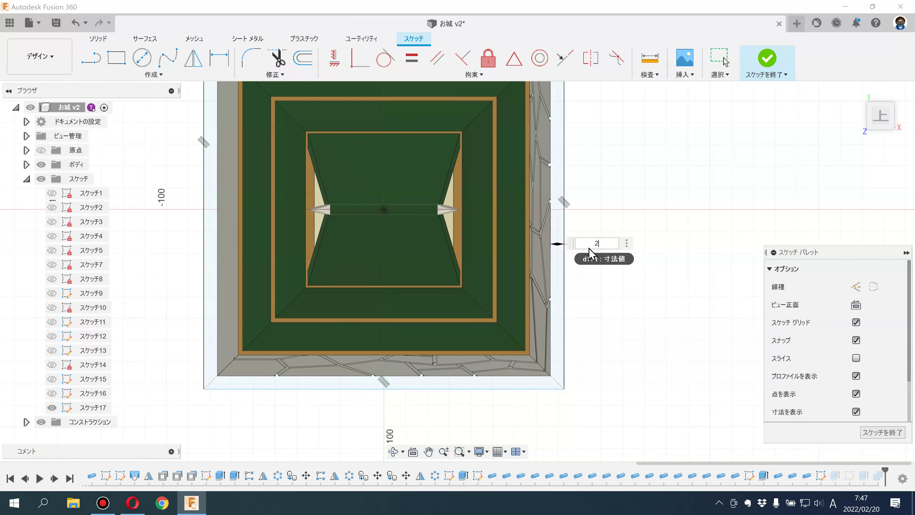
key(Return)
click(276, 381)
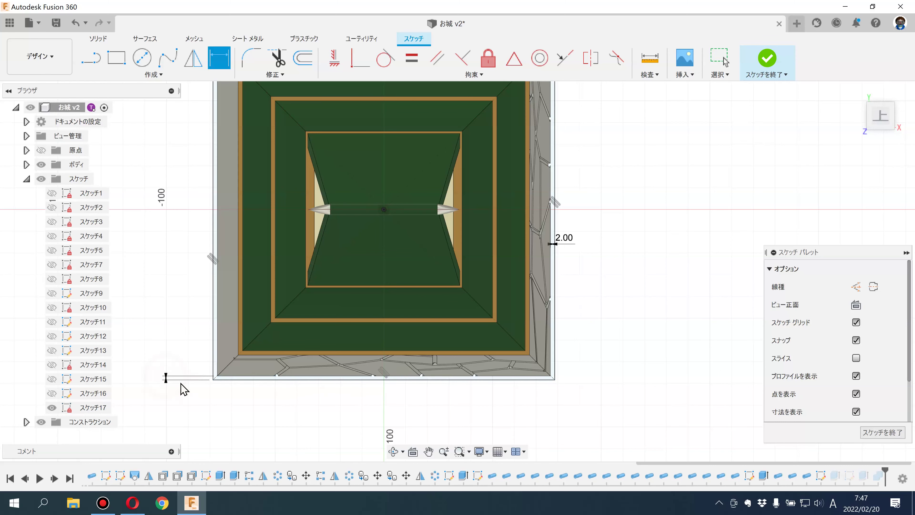
key(Return)
click(768, 63)
mouse_move(700, 147)
shift+middle_down()
mouse_move(632, 234)
mouse_move(635, 258)
shift+middle_up()
Step: Edit the last sketch and set its first two ledge gaps to 2 mm
double_click(857, 474)
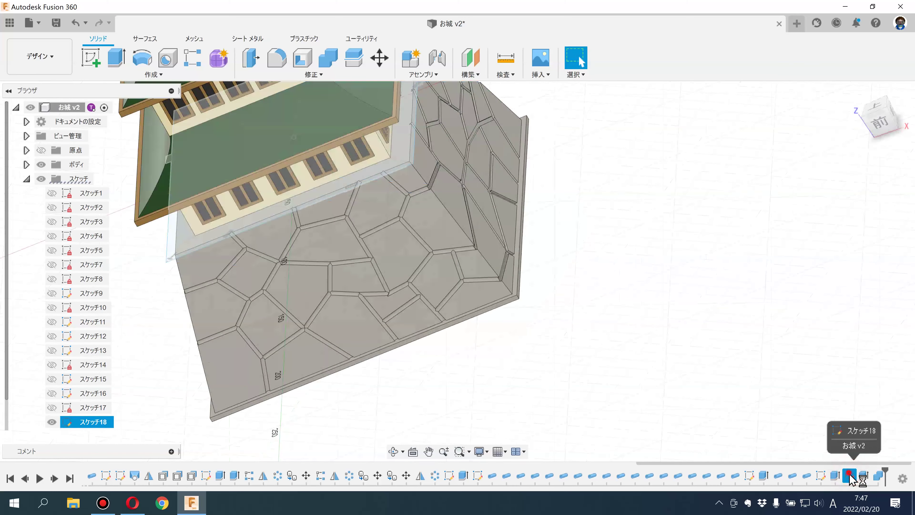
shift+middle_drag(635, 464, 466, 186)
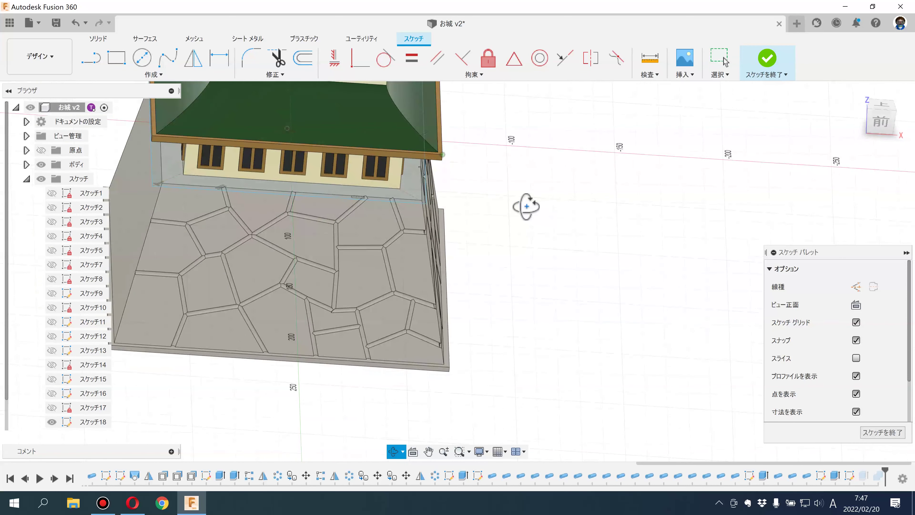
scroll(451, 182, up, 3)
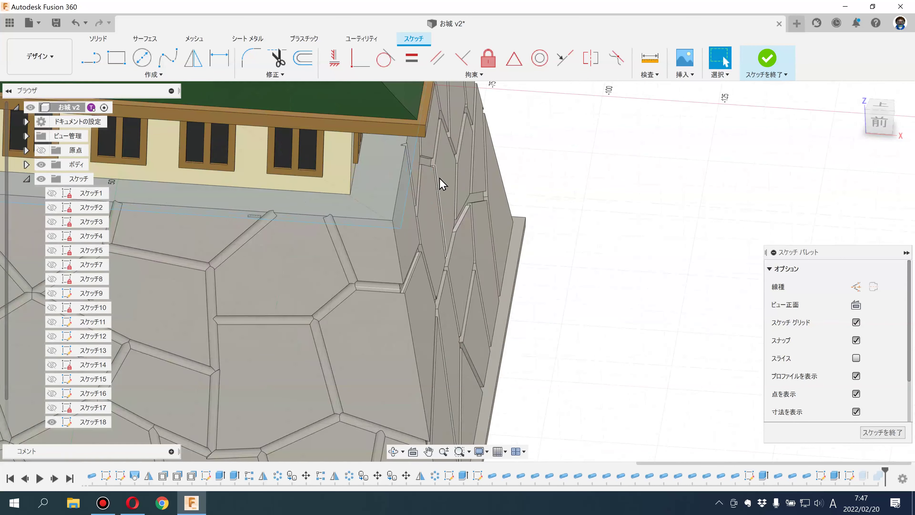
click(400, 196)
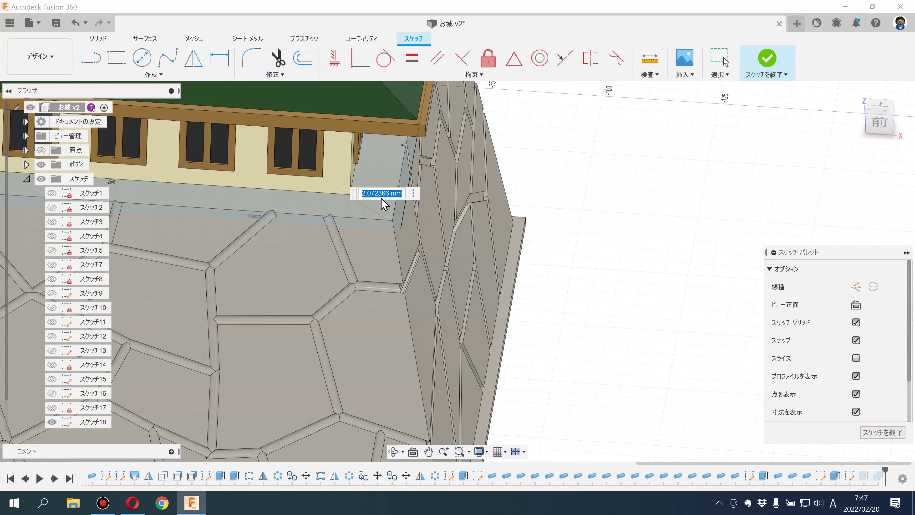
text(2)
key(Return)
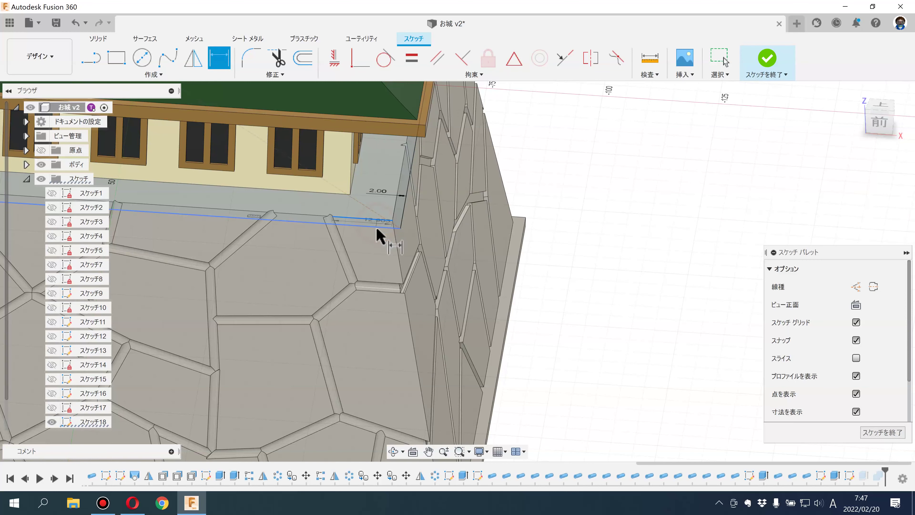
click(548, 239)
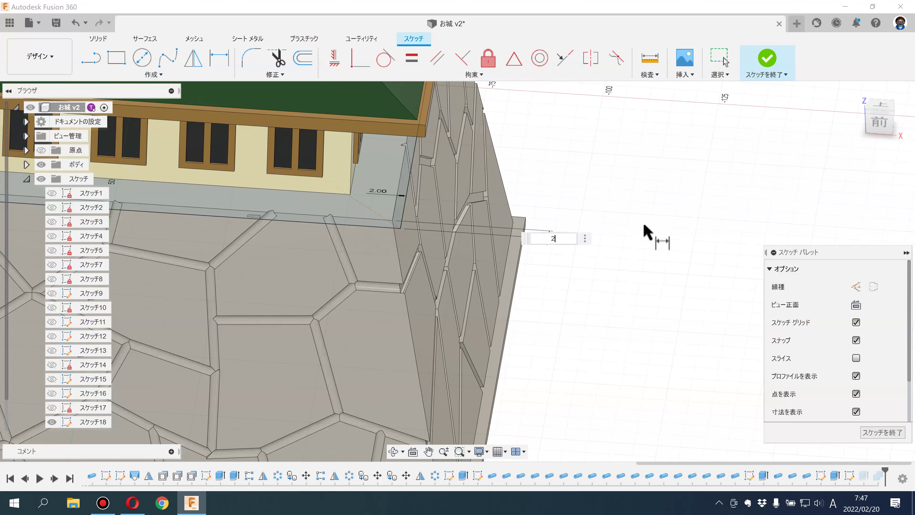
key(Return)
Step: Set both vertical ledge gaps to 2 mm and finish the sketch
scroll(522, 234, down, 5)
scroll(541, 262, up, 4)
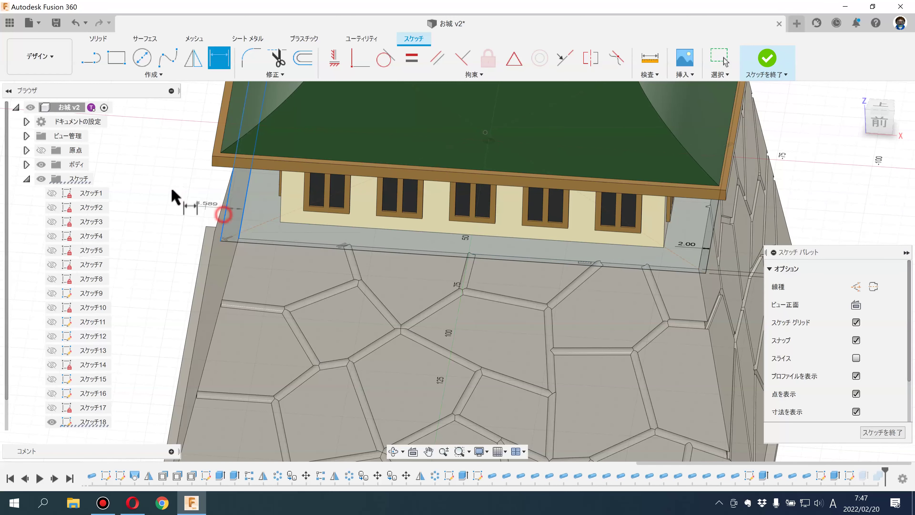
click(200, 204)
click(173, 195)
key(Return)
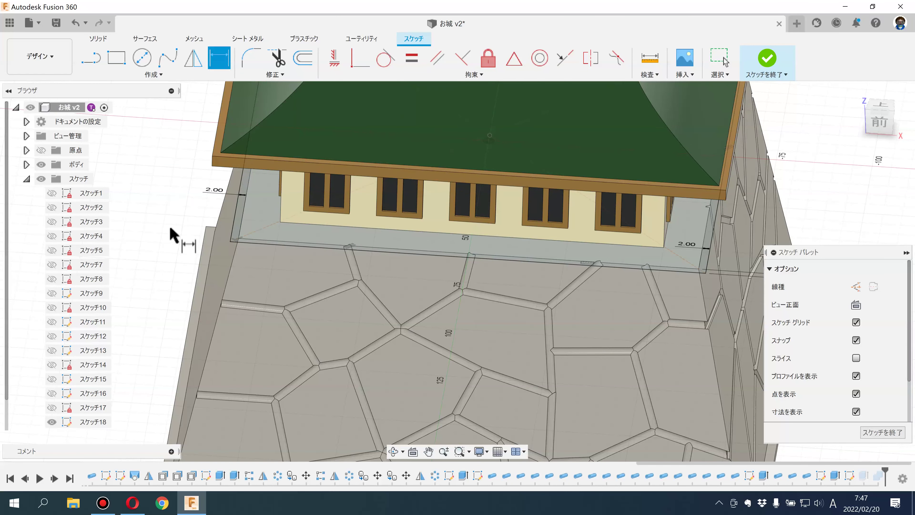
scroll(172, 238, down, 2)
mouse_move(172, 238)
shift+middle_down()
mouse_move(276, 255)
mouse_move(306, 272)
mouse_move(308, 254)
mouse_move(286, 243)
shift+middle_up()
click(288, 239)
text(2)
key(Return)
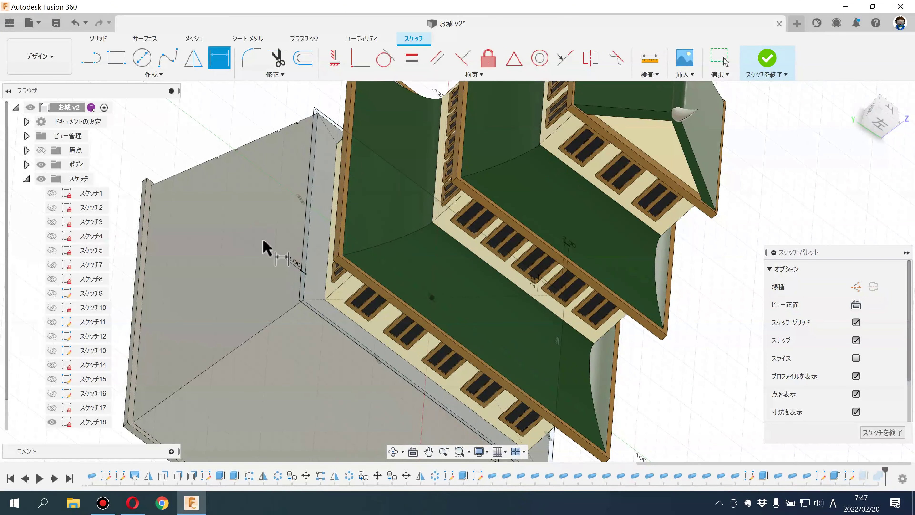
click(767, 72)
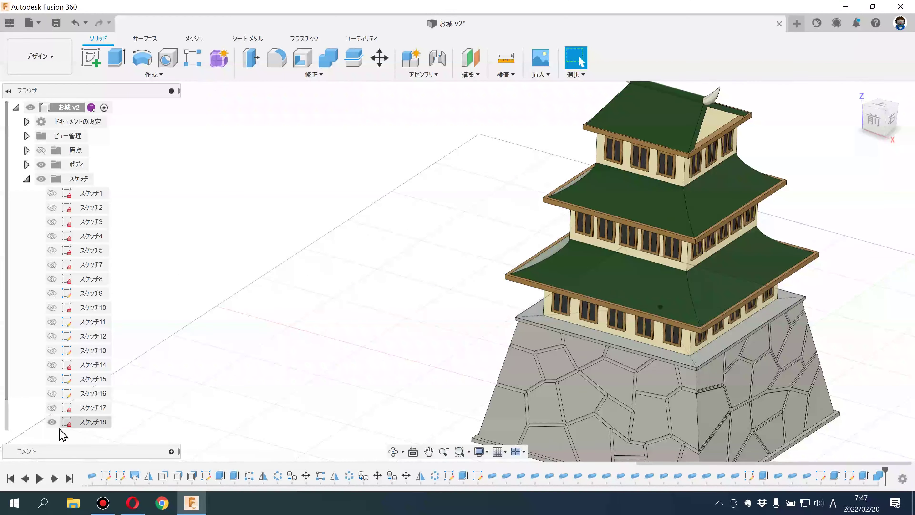
Step: Hide Sketch18 and switch to the Rendering workspace
click(52, 422)
scroll(309, 333, up, 2)
middle_drag(216, 256, 60, 95)
click(53, 64)
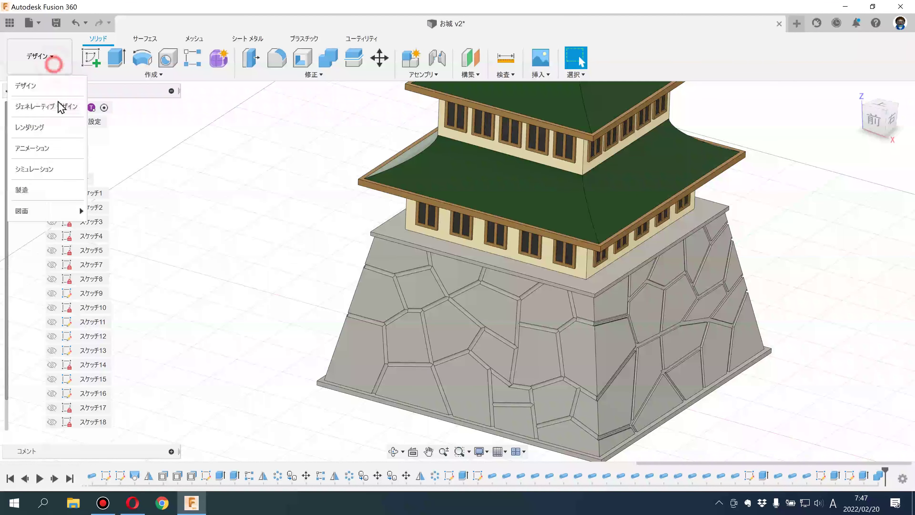
click(47, 127)
Step: Open the Appearance panel with the castle in a frontal view
mouse_move(298, 198)
shift+middle_down()
mouse_move(345, 253)
mouse_move(347, 286)
mouse_move(363, 281)
mouse_move(351, 280)
mouse_move(353, 292)
mouse_move(344, 277)
shift+middle_up()
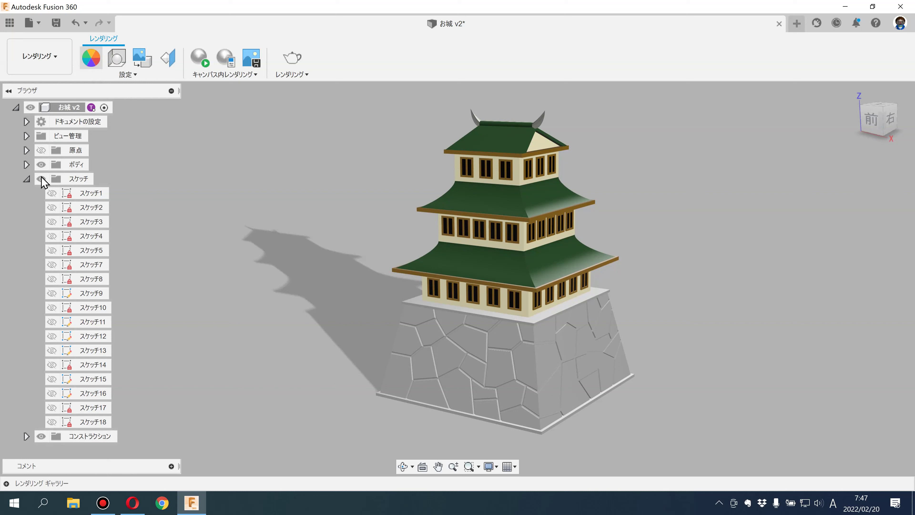
key(a)
click(26, 178)
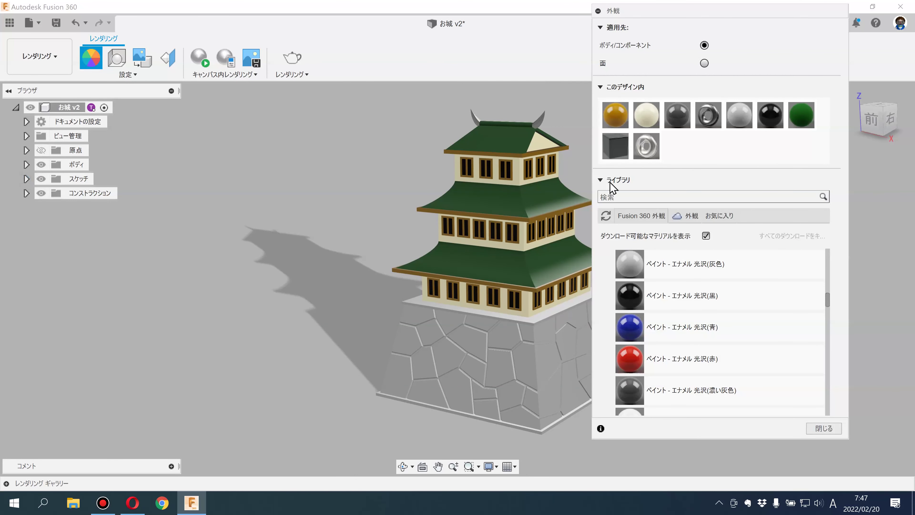
Step: Try dark granite and black on the base, then paint two stone faces grey
drag(610, 146, 316, 343)
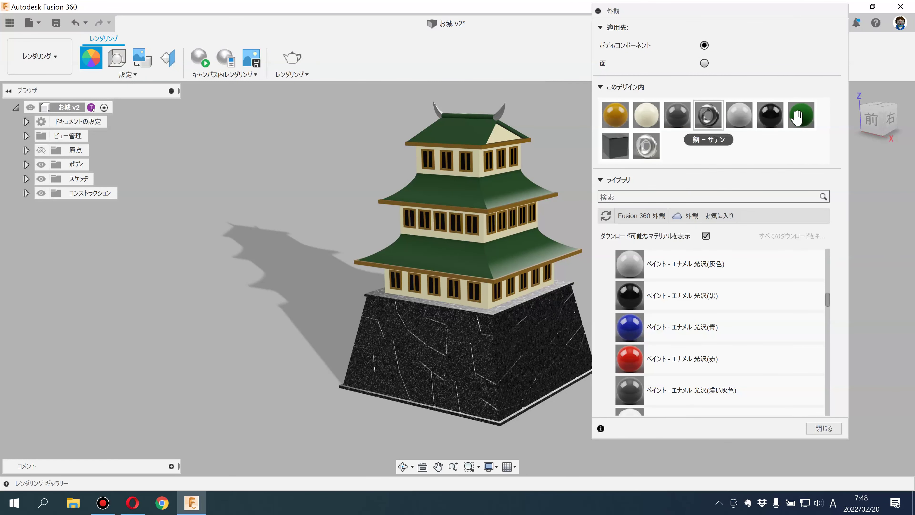
drag(771, 114, 526, 353)
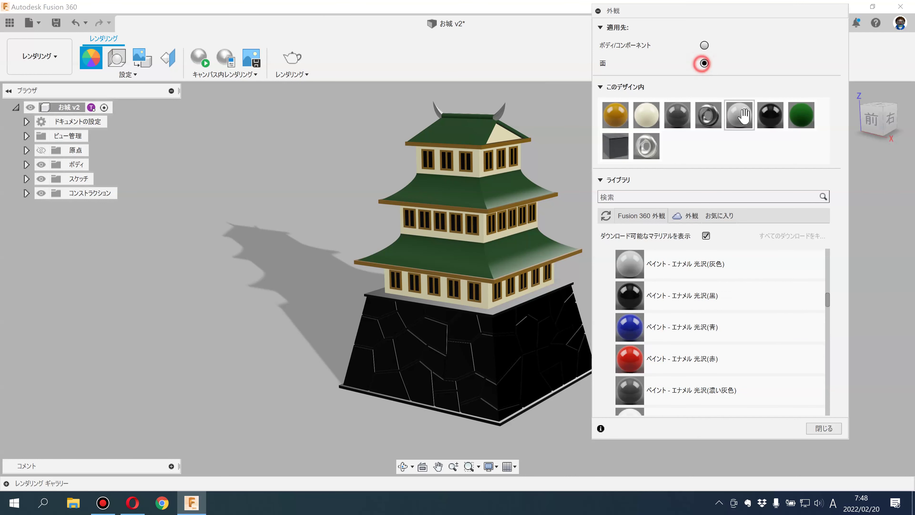
drag(743, 115, 504, 355)
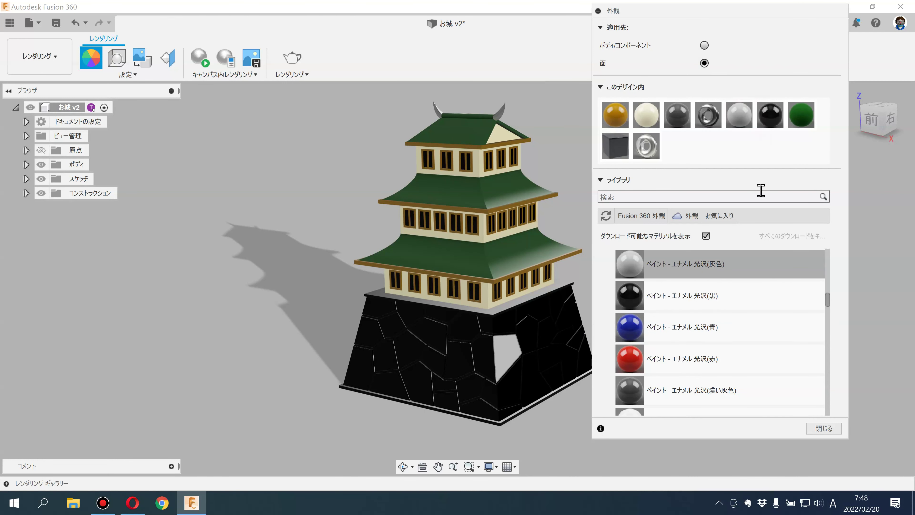
drag(739, 114, 487, 364)
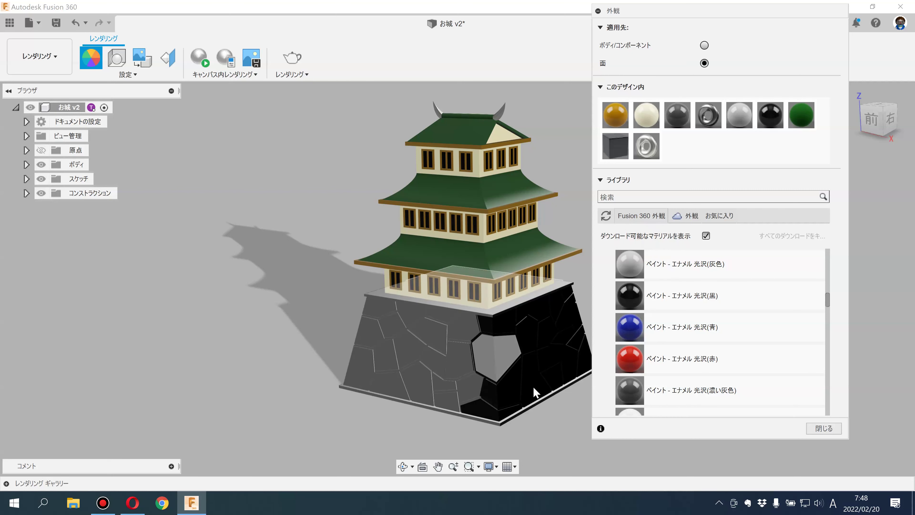
Step: Paint five more stones light grey and give the whole base body dark grey
scroll(535, 300, up, 5)
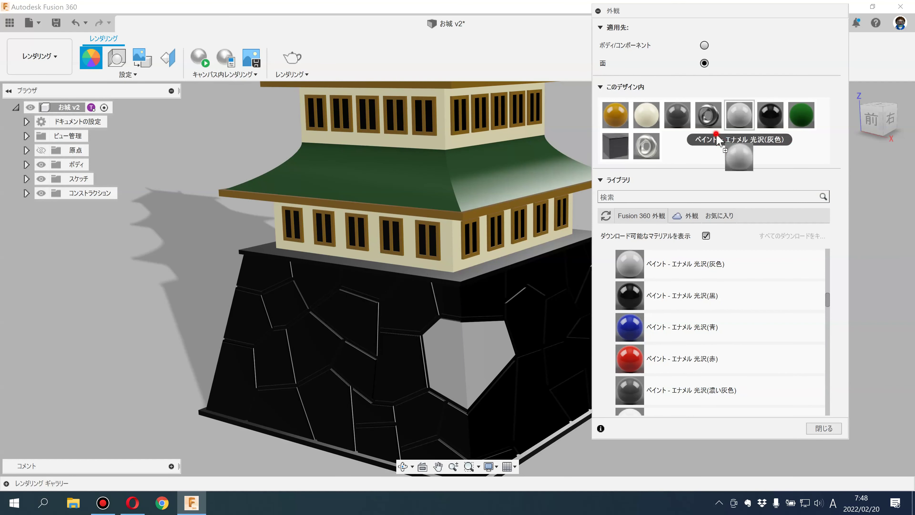
drag(739, 115, 421, 313)
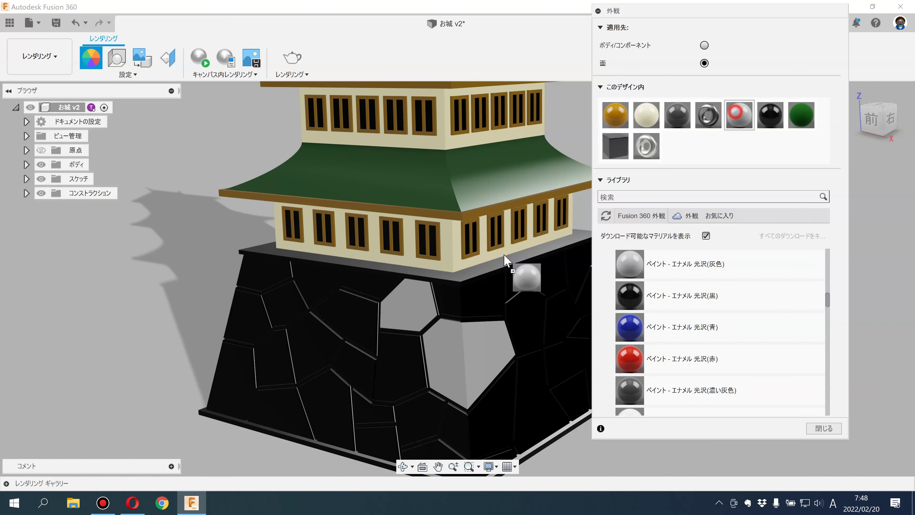
drag(734, 113, 351, 337)
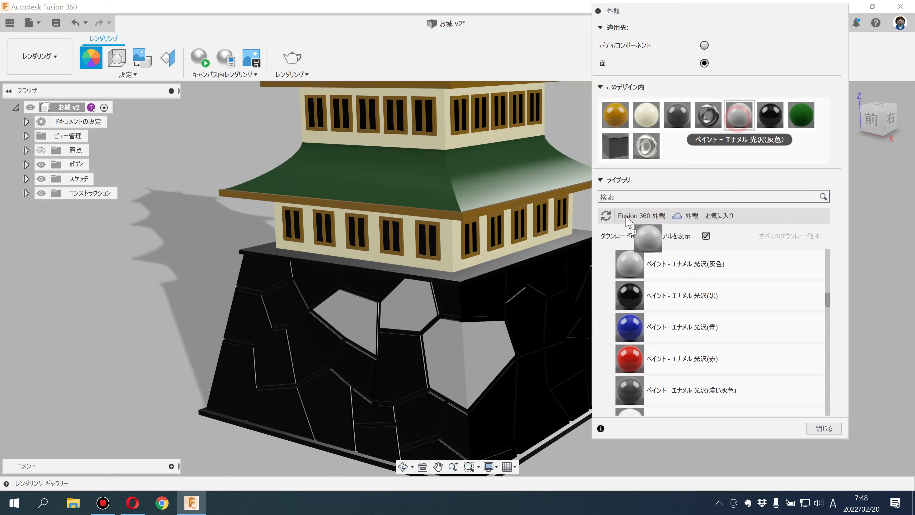
drag(734, 127, 386, 349)
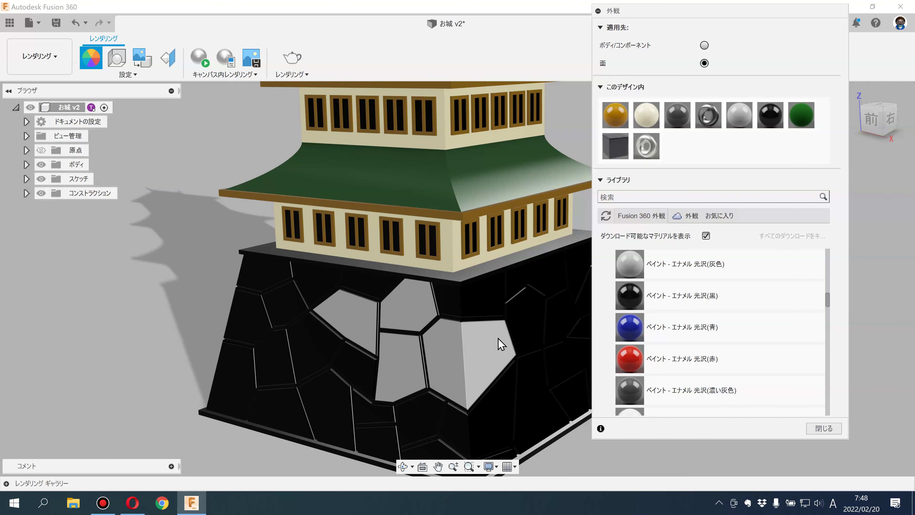
drag(737, 119, 355, 371)
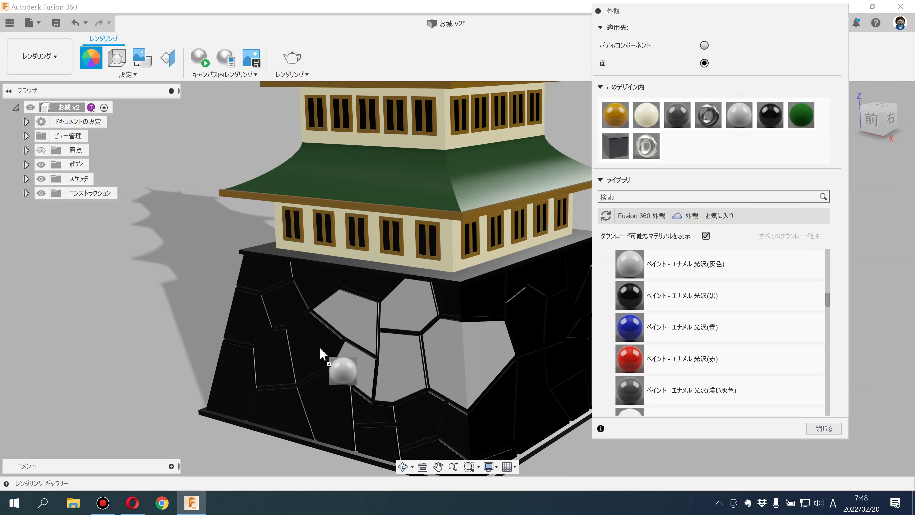
drag(739, 115, 327, 364)
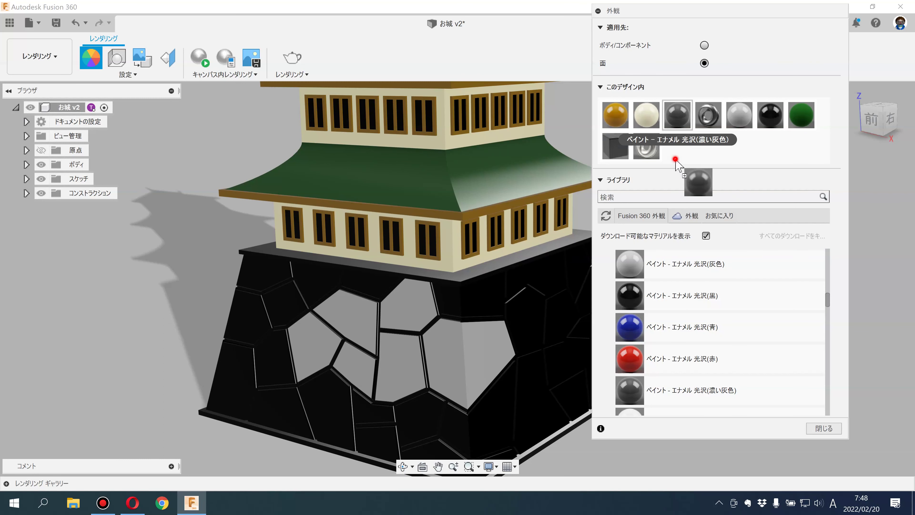
drag(677, 115, 682, 121)
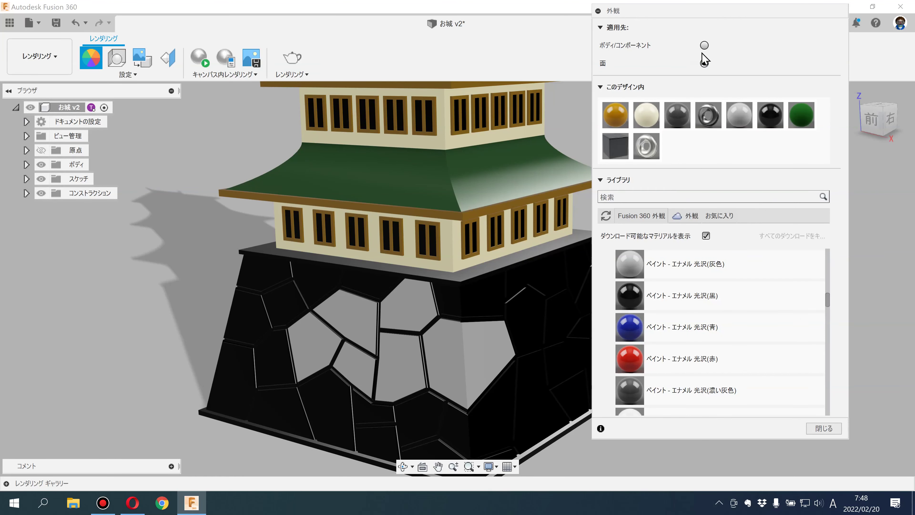
drag(682, 99, 435, 287)
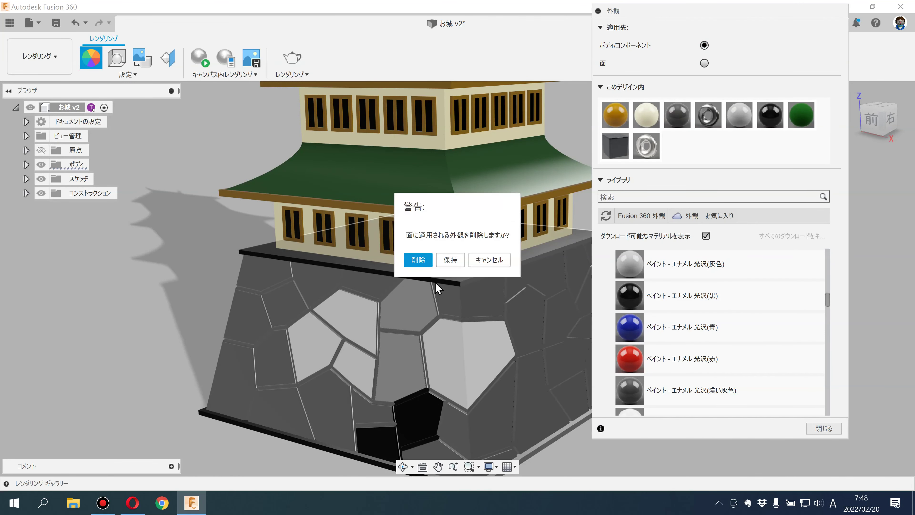
Step: Keep the face-applied appearances and turn three front stones light grey
click(450, 260)
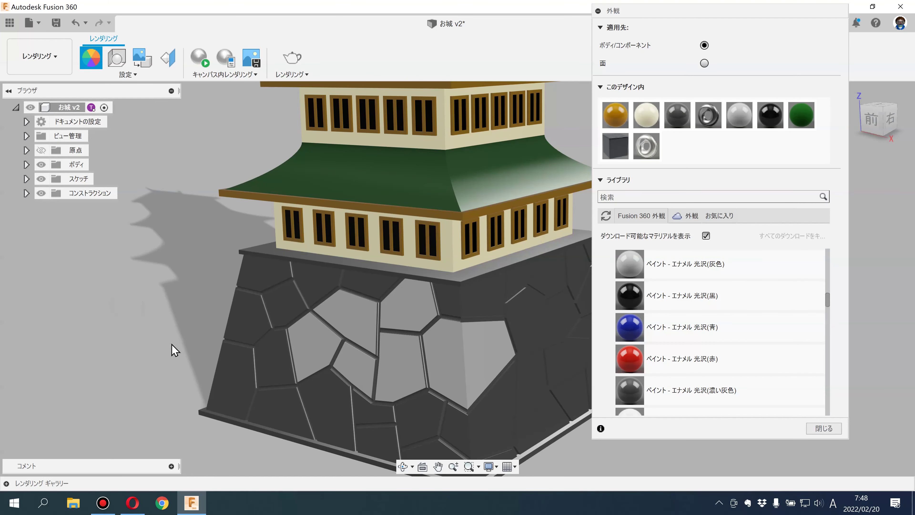
drag(739, 114, 373, 287)
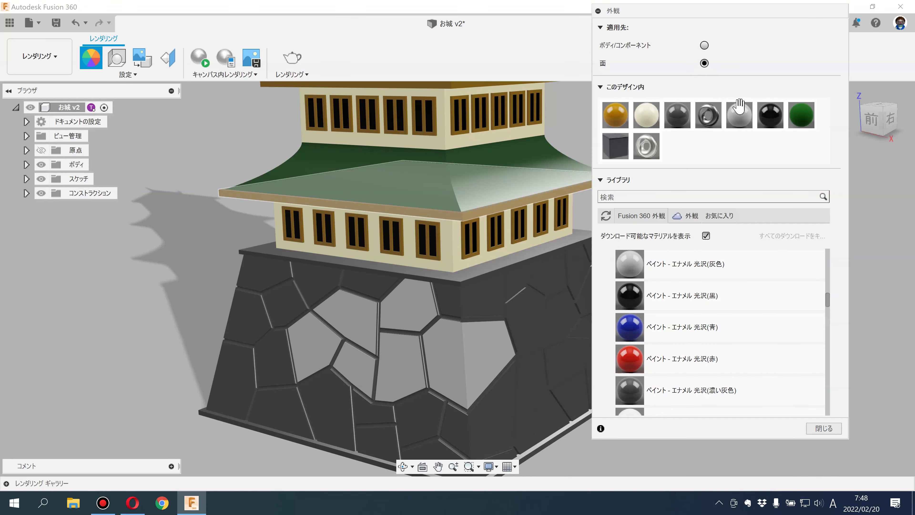
mouse_move(739, 105)
mouse_down()
mouse_move(347, 302)
mouse_move(374, 319)
mouse_move(283, 313)
mouse_up()
drag(738, 115, 452, 351)
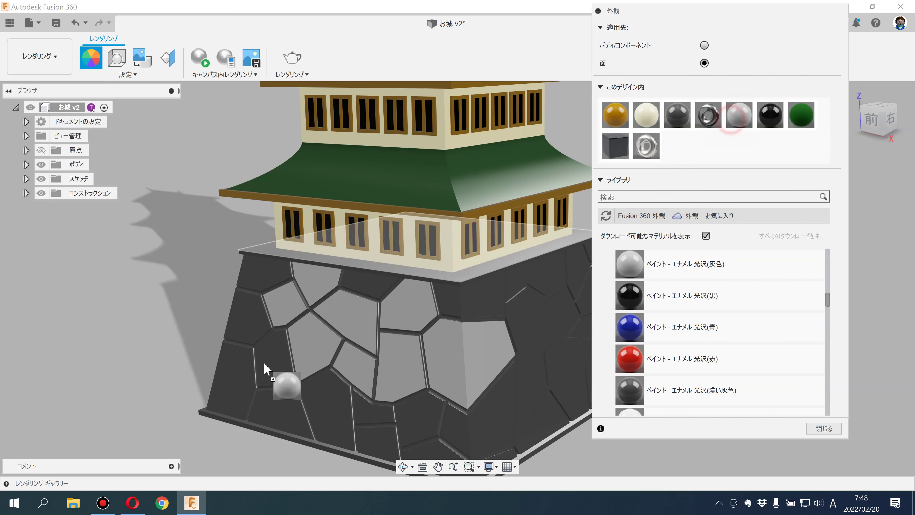
scroll(452, 351, down, 2)
scroll(452, 352, down, 2)
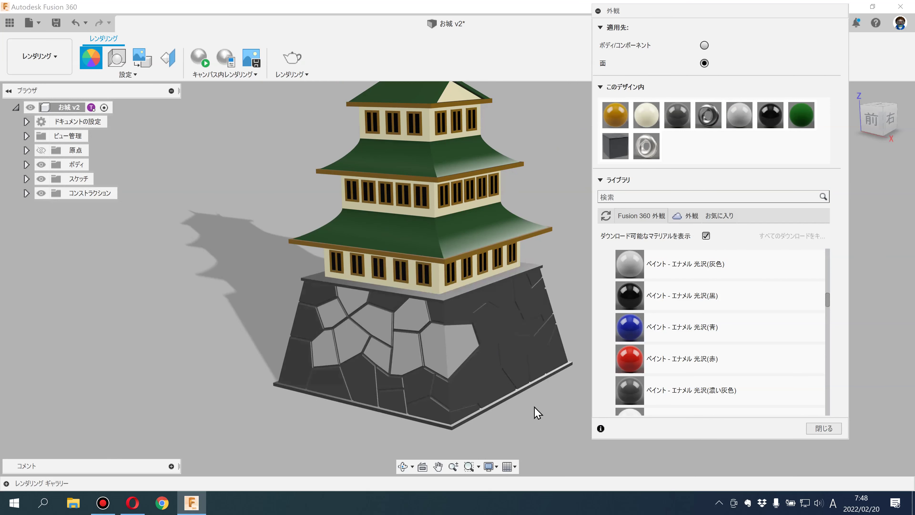
Step: Turn six more front stones, including the upper-left one, light grey
mouse_move(739, 115)
mouse_down()
mouse_move(282, 317)
mouse_move(304, 326)
mouse_up()
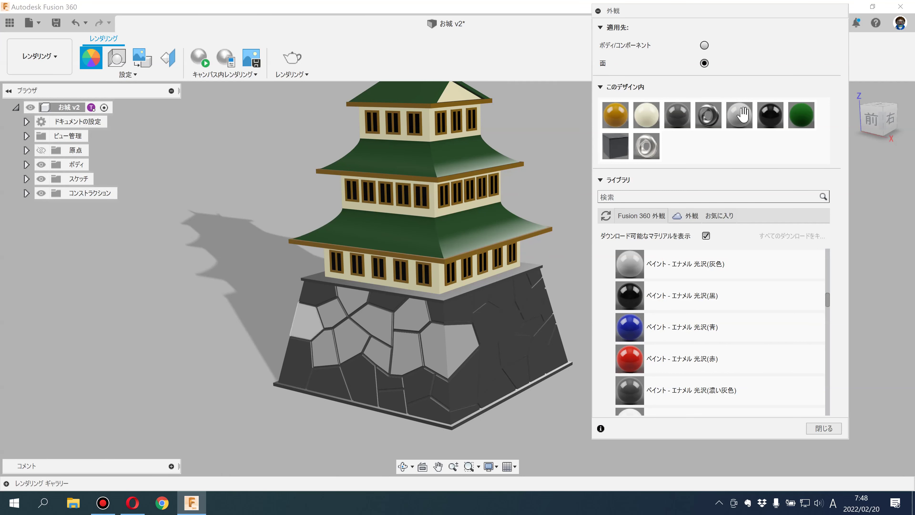
drag(739, 115, 290, 370)
drag(739, 115, 367, 380)
drag(739, 114, 515, 349)
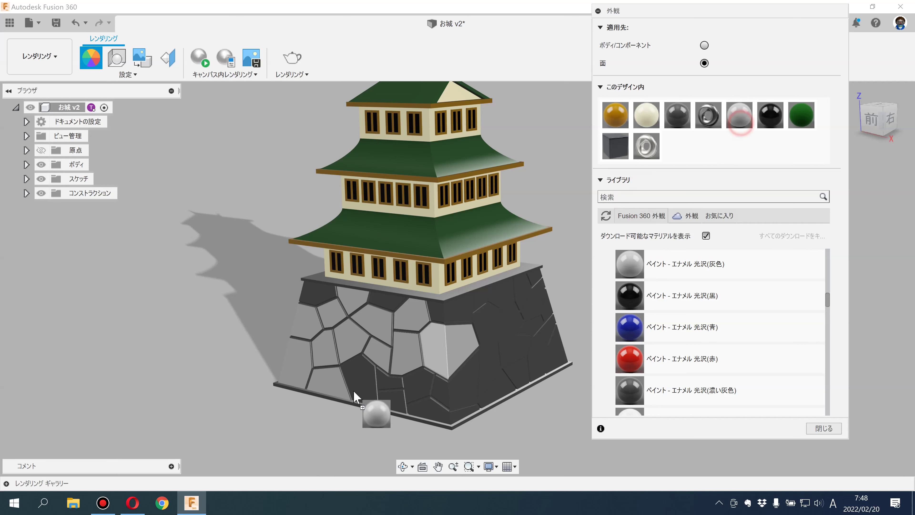
drag(739, 114, 316, 299)
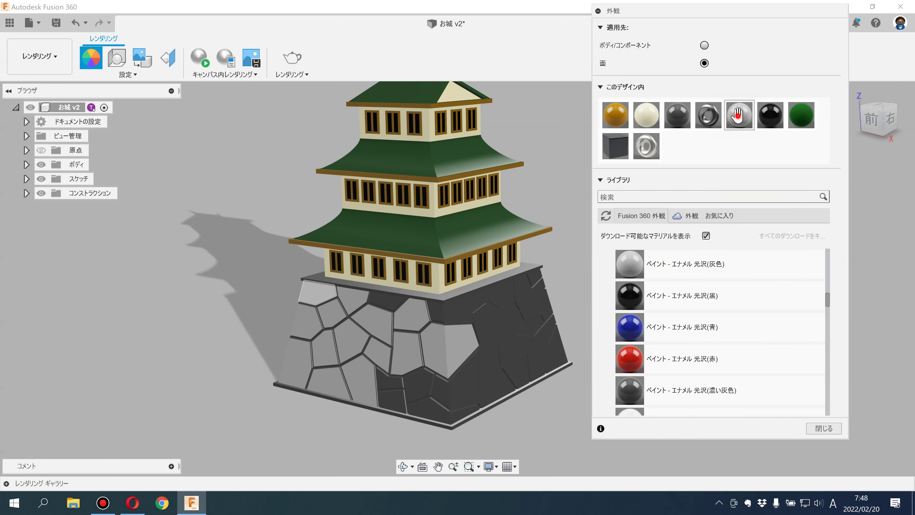
mouse_move(738, 114)
mouse_down()
mouse_move(439, 316)
mouse_move(517, 312)
mouse_move(392, 395)
mouse_move(393, 386)
mouse_move(392, 403)
mouse_up()
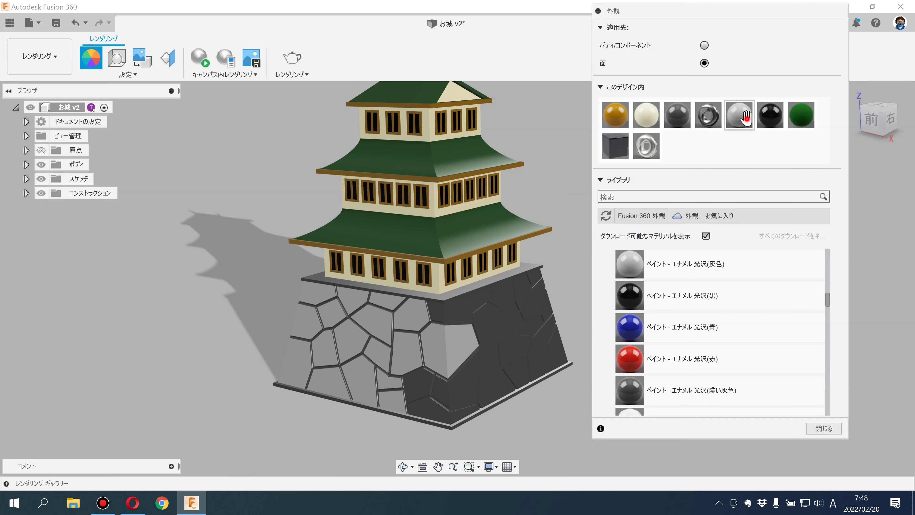
Step: Turn four remaining lower and corner front stones light grey
drag(745, 116, 417, 384)
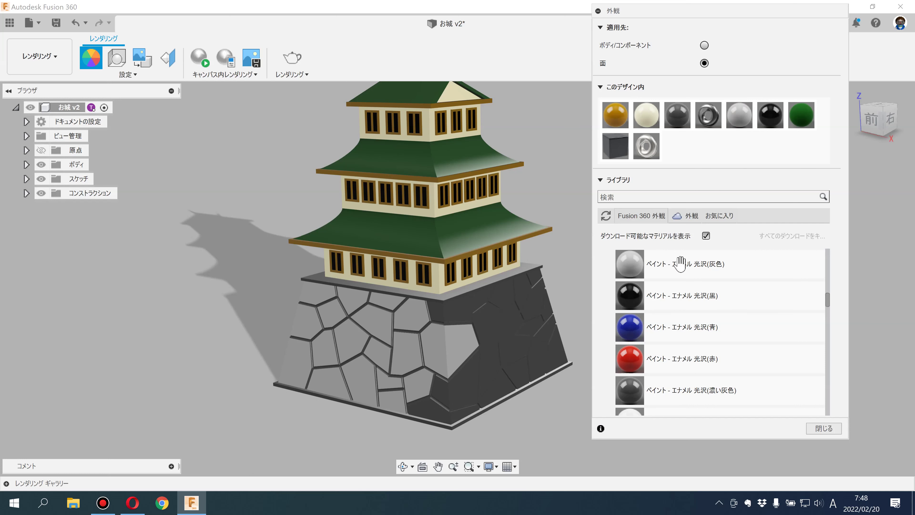
drag(739, 115, 456, 373)
scroll(456, 370, up, 3)
drag(739, 115, 559, 326)
mouse_move(738, 115)
mouse_down()
mouse_move(431, 283)
mouse_move(461, 285)
mouse_up()
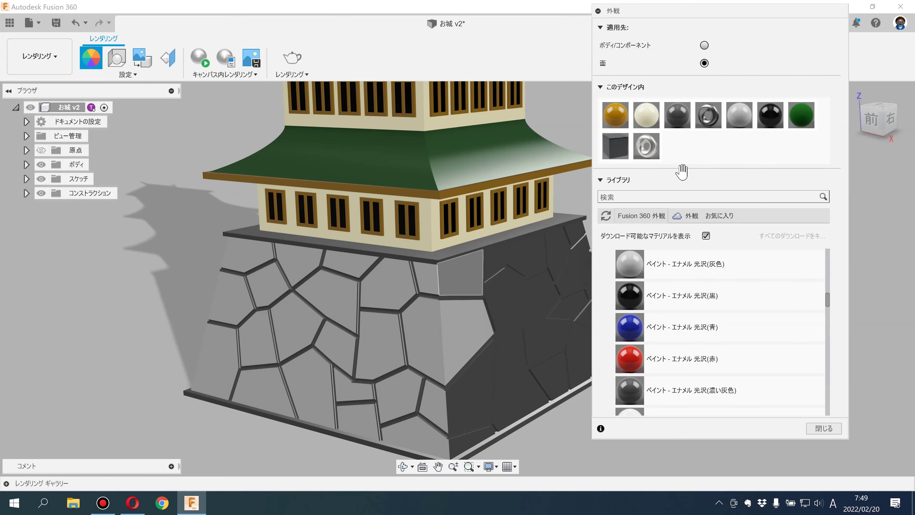
Step: Turn two bottom front stones and three right-face stones light grey
drag(739, 115, 488, 411)
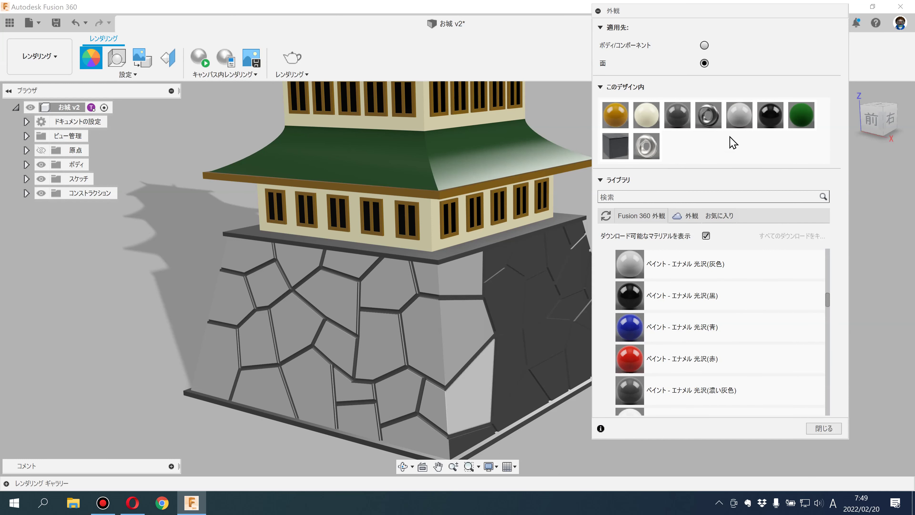
drag(728, 113, 466, 449)
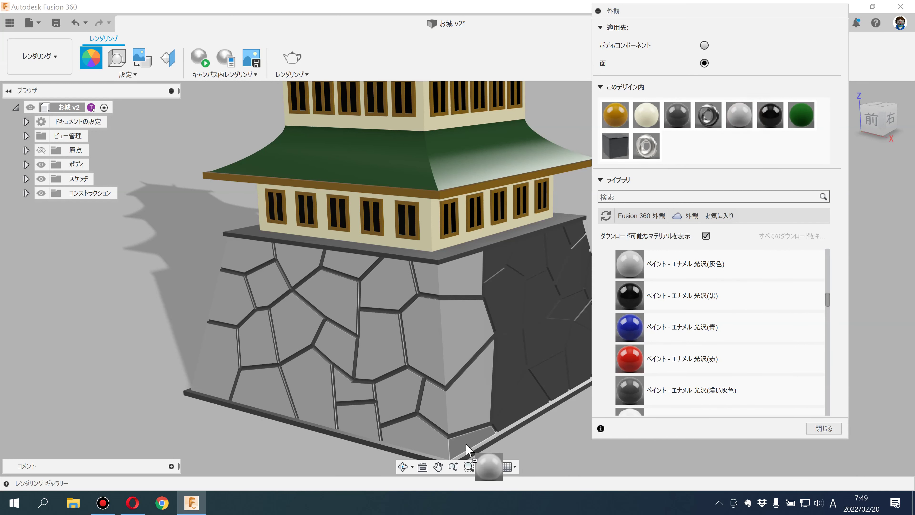
drag(739, 115, 519, 391)
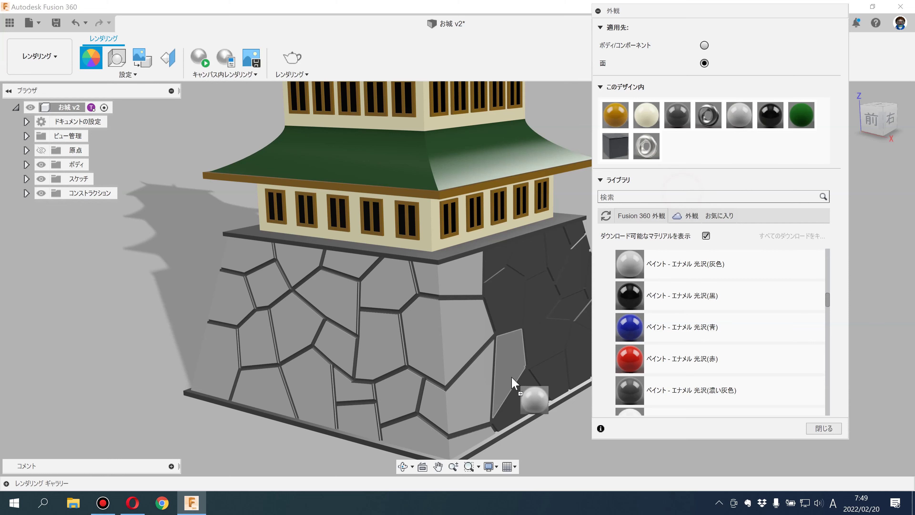
drag(746, 112, 511, 303)
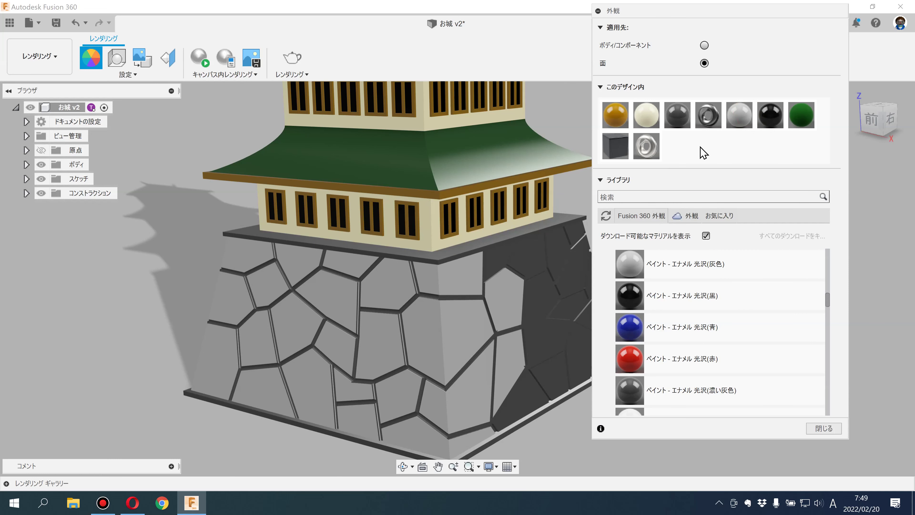
mouse_move(739, 114)
mouse_down()
mouse_move(498, 261)
mouse_move(477, 330)
mouse_up()
scroll(478, 331, down, 5)
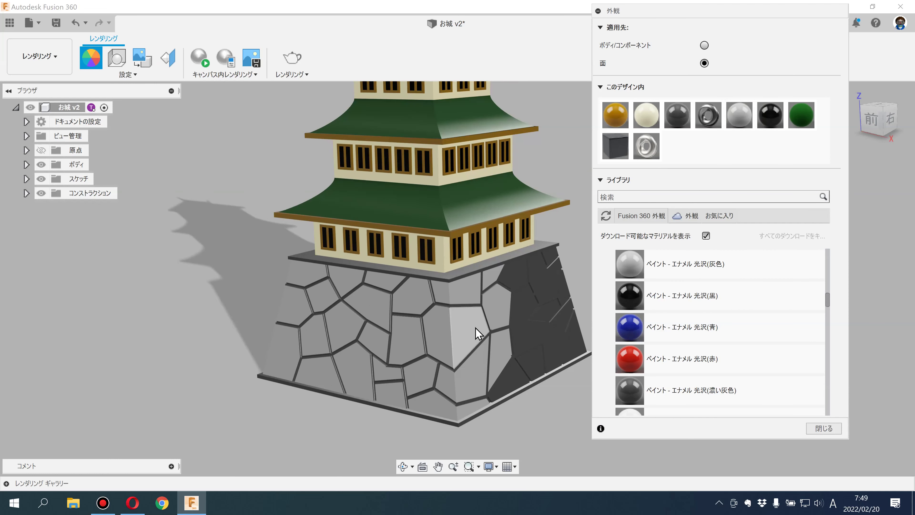
Step: Apply light grey to four more right-face stones
mouse_move(435, 333)
shift+middle_down()
mouse_move(446, 362)
mouse_move(540, 426)
shift+middle_up()
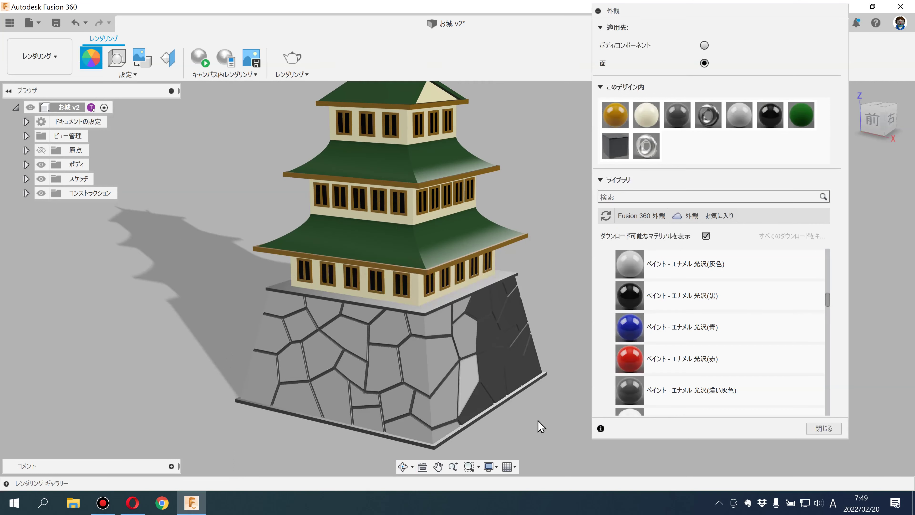
drag(747, 116, 488, 330)
mouse_move(734, 122)
mouse_down()
mouse_move(519, 378)
mouse_move(494, 372)
mouse_up()
scroll(486, 396, up, 3)
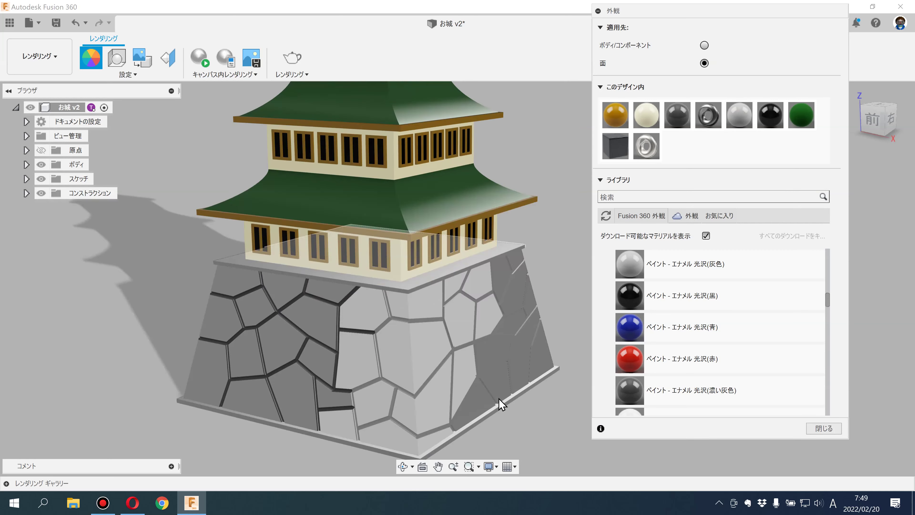
scroll(445, 378, up, 3)
scroll(445, 376, up, 3)
drag(494, 379, 446, 376)
Step: Turn the last six dark stones light grey and close the Appearance panel
mouse_move(745, 116)
mouse_down()
mouse_move(522, 285)
mouse_move(584, 247)
mouse_move(719, 126)
mouse_move(467, 391)
mouse_move(719, 152)
mouse_move(451, 408)
mouse_up()
drag(739, 116, 506, 367)
mouse_move(739, 116)
mouse_down()
mouse_move(722, 146)
mouse_move(490, 317)
mouse_move(733, 125)
mouse_move(561, 266)
mouse_move(494, 263)
mouse_move(572, 213)
mouse_move(481, 225)
mouse_up()
mouse_move(739, 115)
mouse_down()
mouse_move(527, 214)
mouse_move(495, 198)
mouse_move(565, 252)
mouse_move(585, 227)
mouse_up()
mouse_move(738, 115)
mouse_down()
mouse_move(591, 265)
mouse_move(535, 297)
mouse_up()
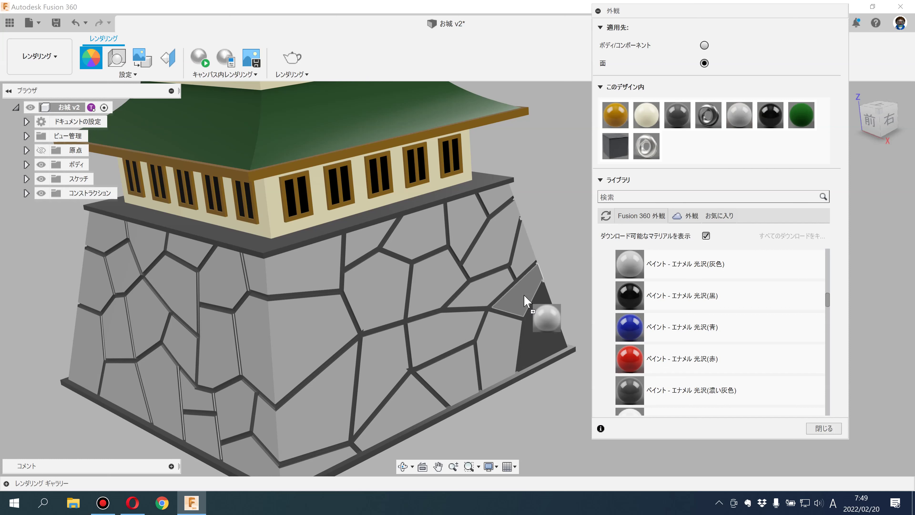
drag(739, 115, 533, 364)
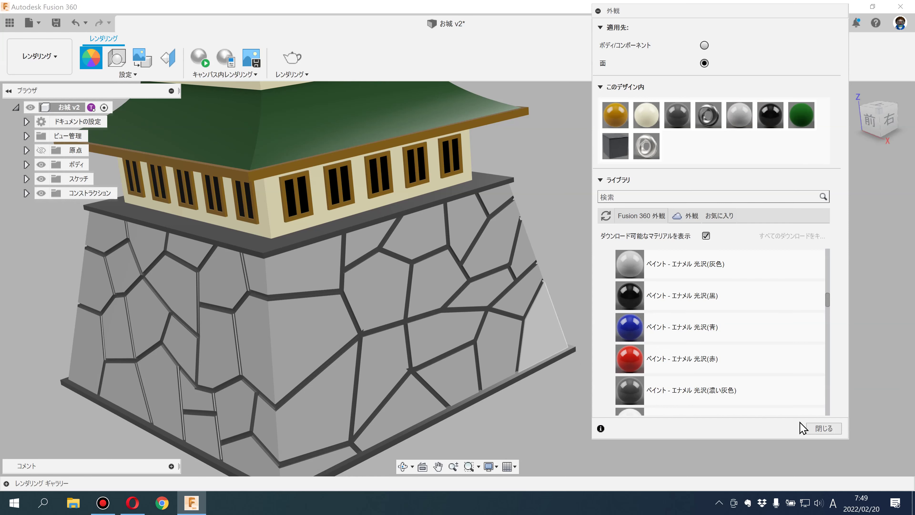
click(822, 429)
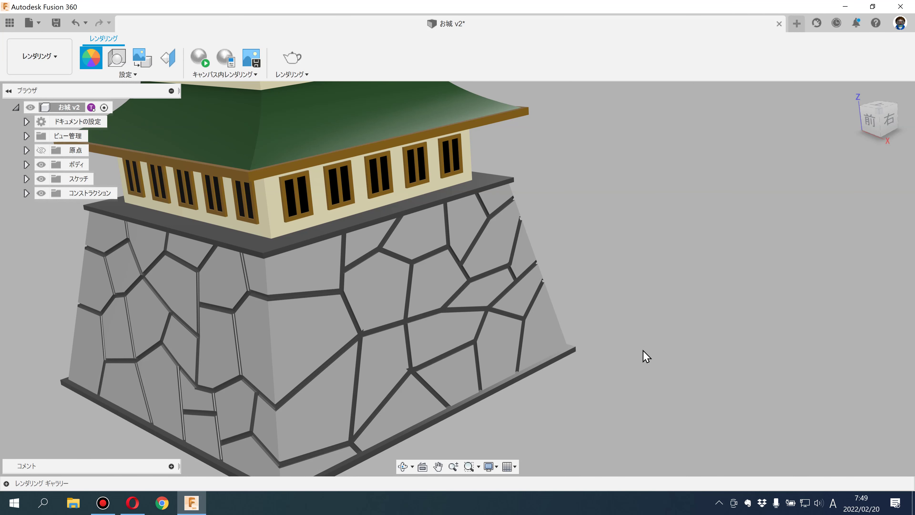
Step: View the whole castle and save the design as a new version
scroll(646, 360, down, 10)
mouse_move(629, 358)
shift+middle_down()
mouse_move(646, 376)
mouse_move(618, 383)
mouse_move(642, 413)
shift+middle_up()
scroll(641, 412, up, 1)
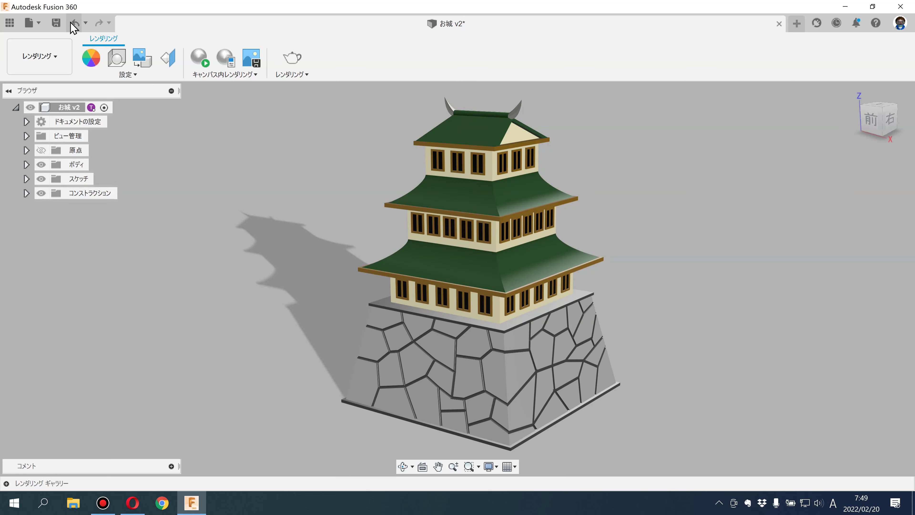
click(56, 22)
click(711, 315)
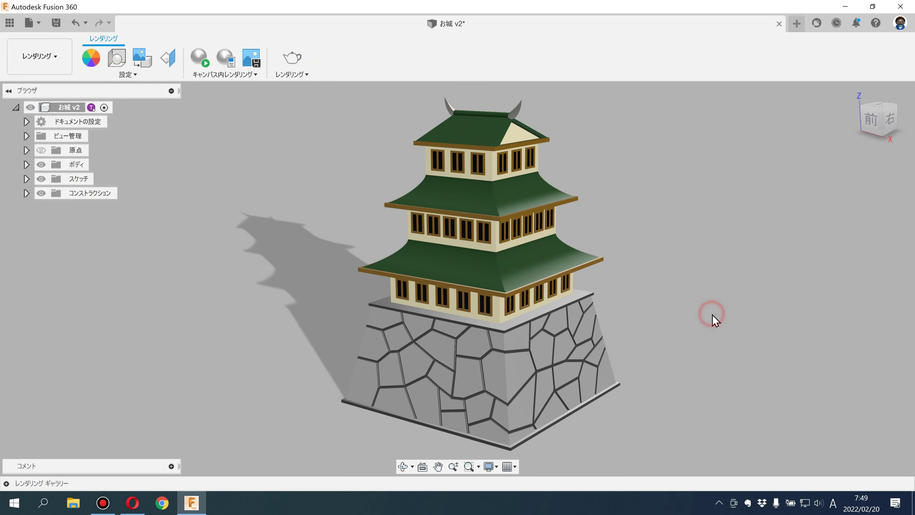
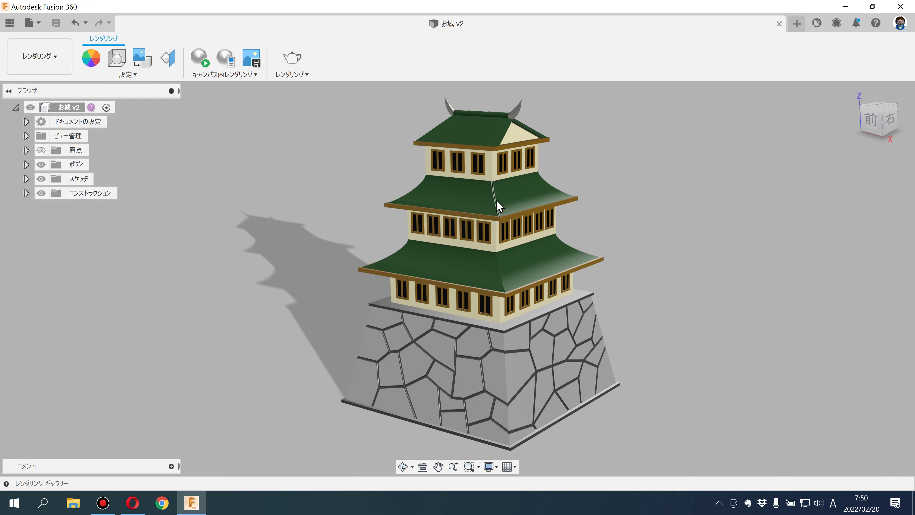
Step: Back in the Design workspace, sketch on the front plane and draw a slanted line over the lower roof
click(35, 72)
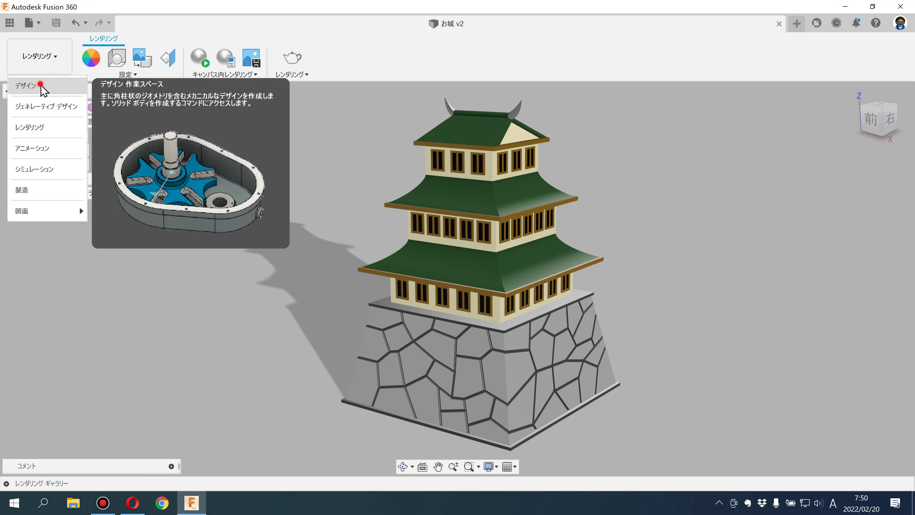
click(103, 64)
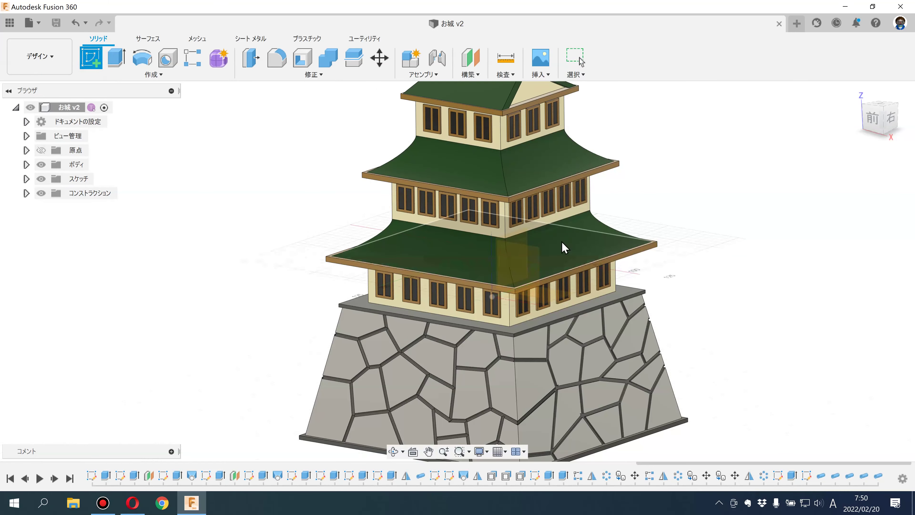
click(536, 258)
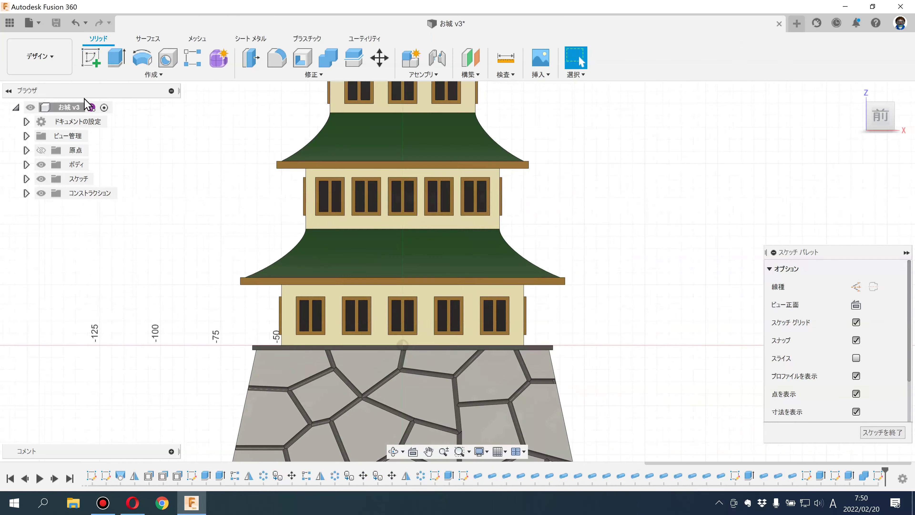
click(95, 58)
click(330, 249)
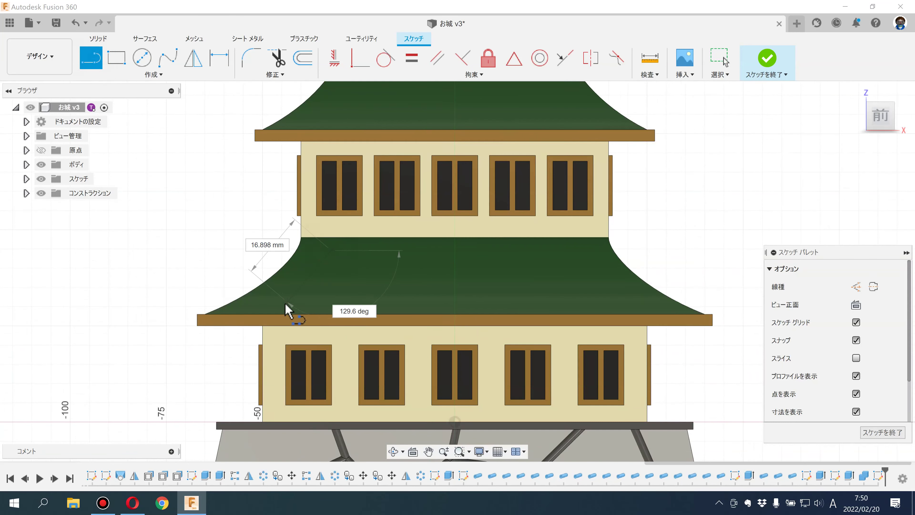
click(316, 319)
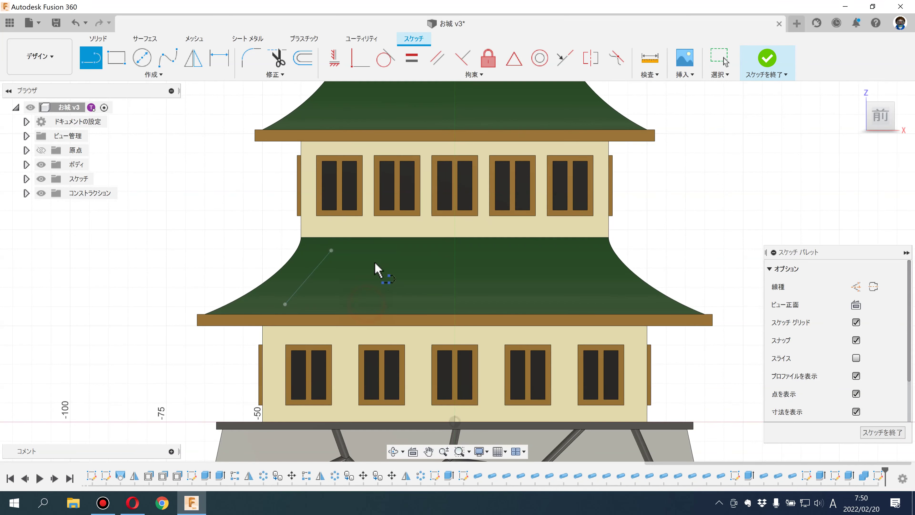
key(Escape)
Step: Draw a vertical line down the lower roof and clear the accidental roof selection
click(445, 250)
click(446, 305)
key(Escape)
click(429, 265)
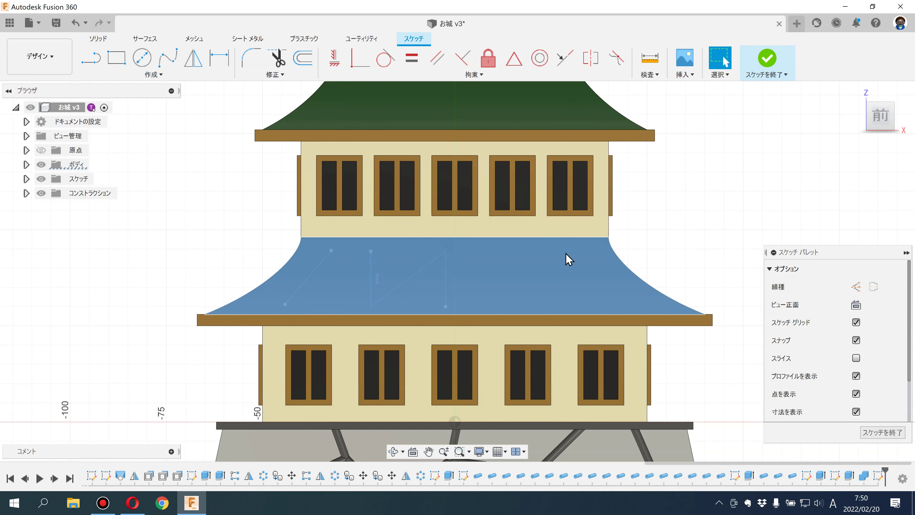
key(Escape)
Step: Hide the castle bodies, nudge the rightmost vertical line left, finish the sketch, and show the bodies again
click(46, 167)
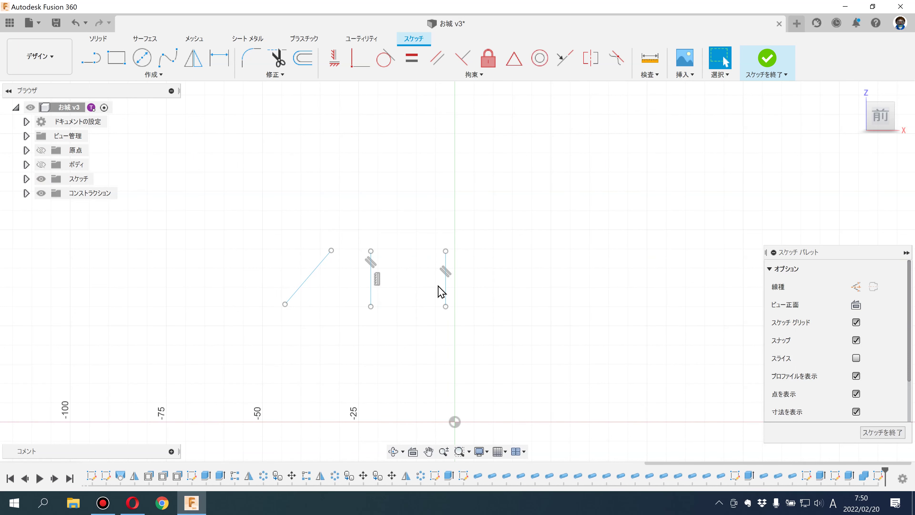
drag(431, 296, 430, 294)
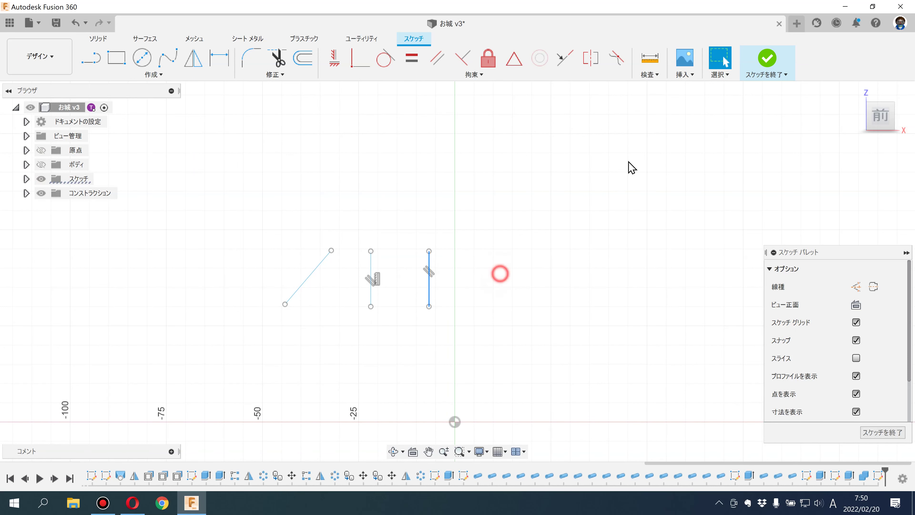
click(774, 61)
click(40, 164)
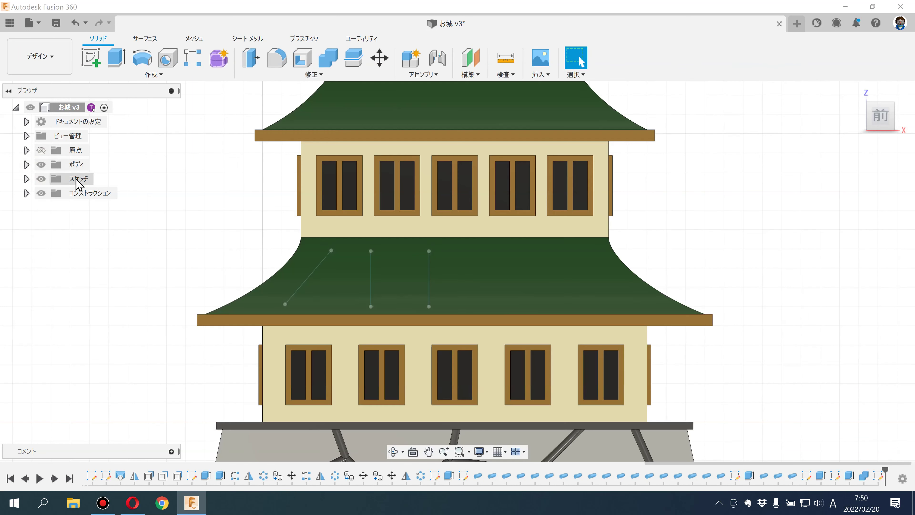
Step: Start a new sketch on the chosen plane
click(119, 77)
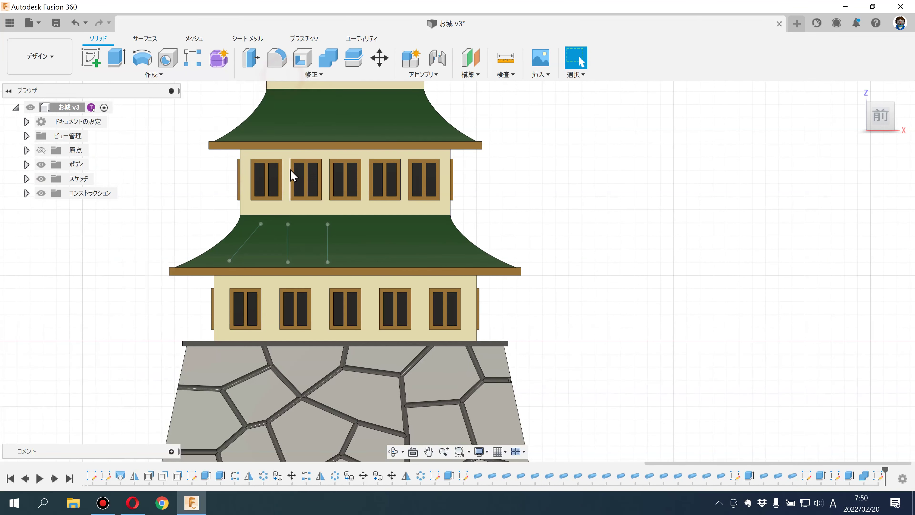
click(316, 76)
click(125, 164)
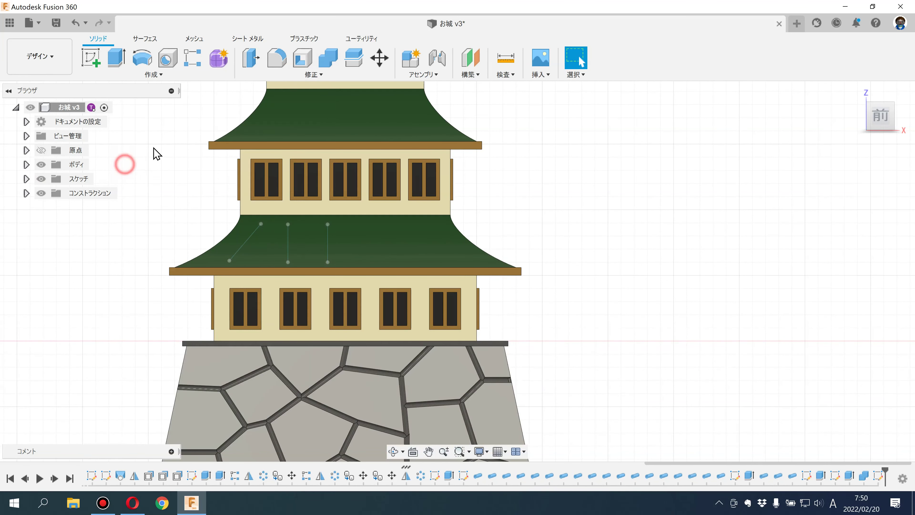
click(91, 58)
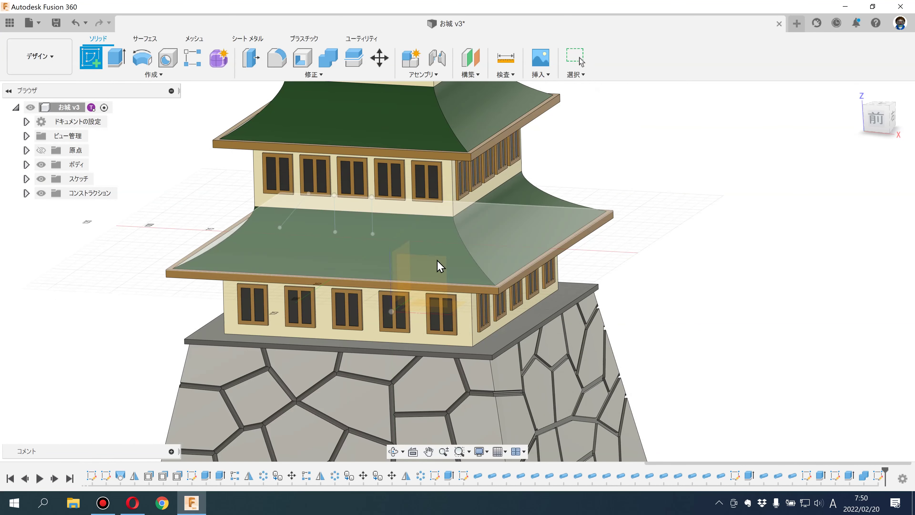
click(602, 236)
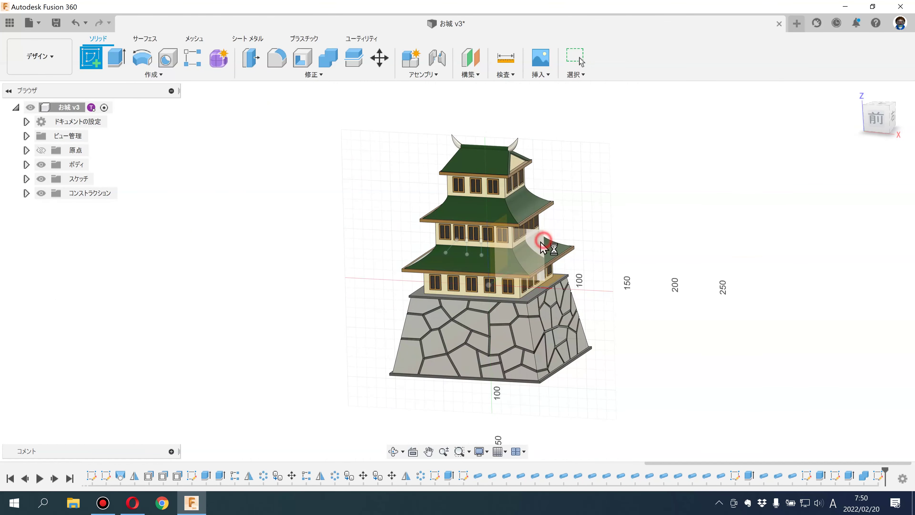
Step: Start Project to Surface and pick the lower roof face as the target
click(119, 75)
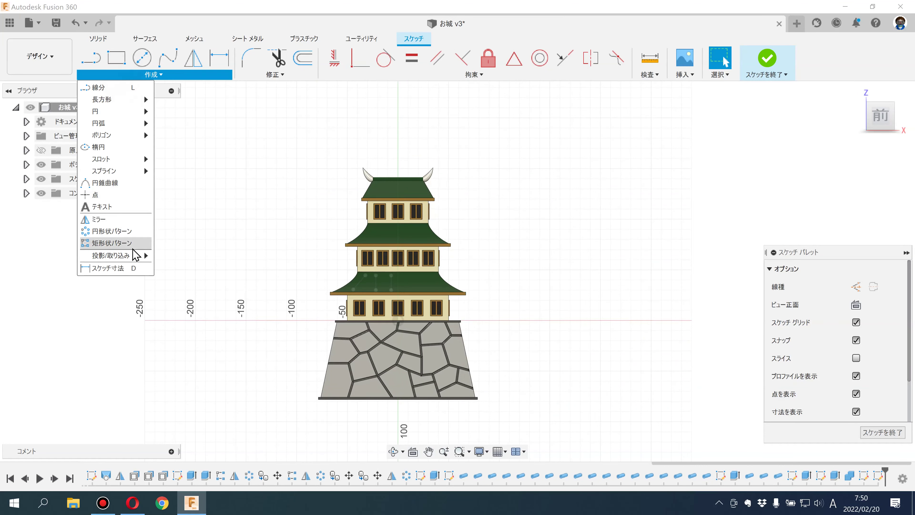
mouse_move(113, 255)
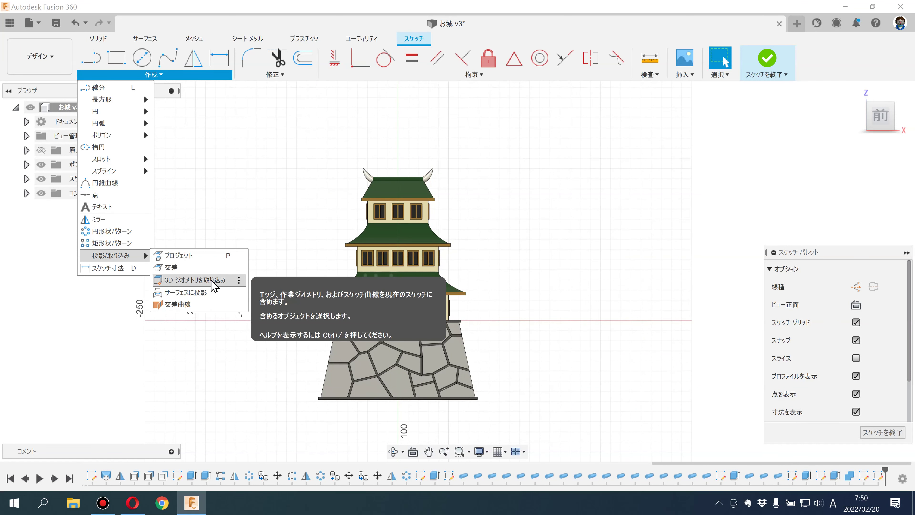
click(204, 293)
scroll(275, 311, up, 5)
mouse_move(276, 311)
shift+middle_down()
mouse_move(260, 321)
mouse_move(71, 336)
shift+middle_up()
click(418, 292)
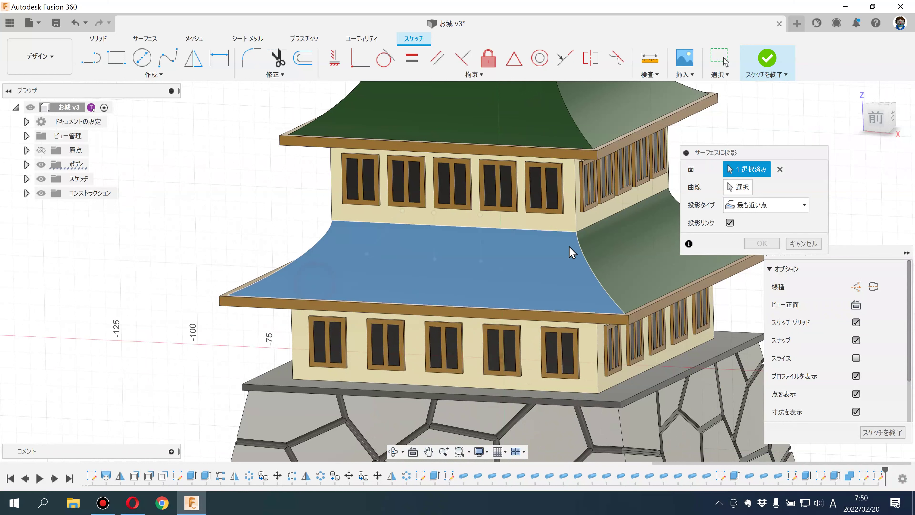
click(739, 191)
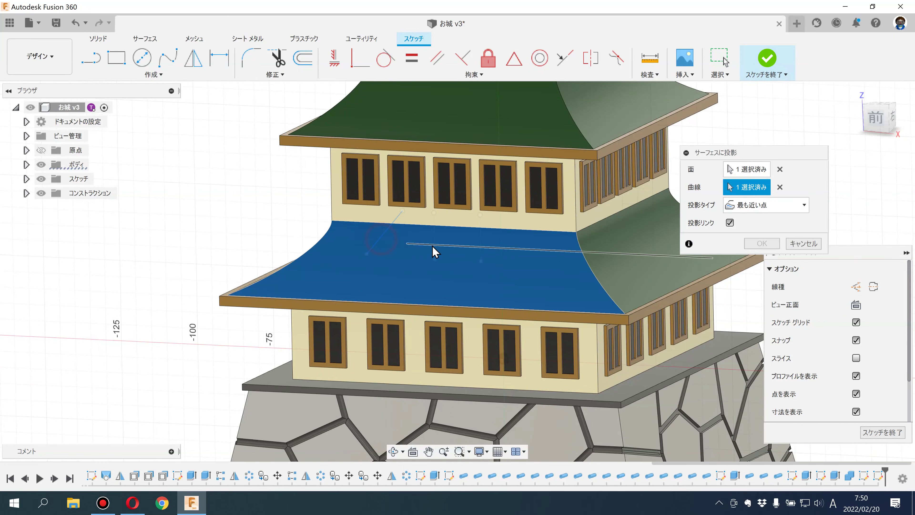
Step: Select the three guide lines as the curves to project
click(436, 245)
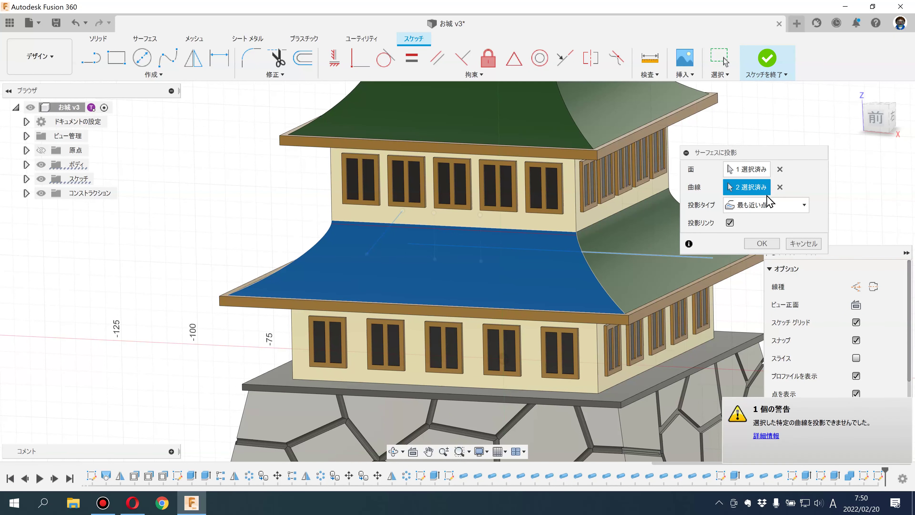
click(779, 186)
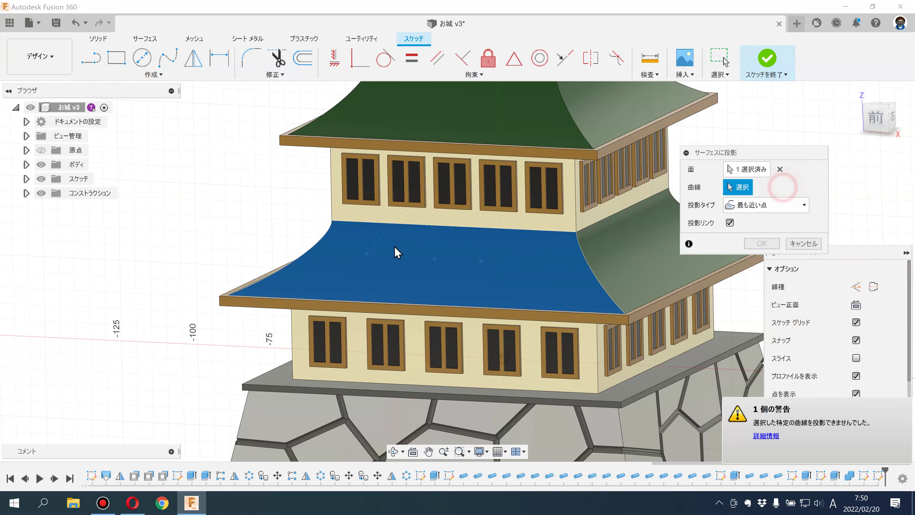
click(380, 239)
click(482, 249)
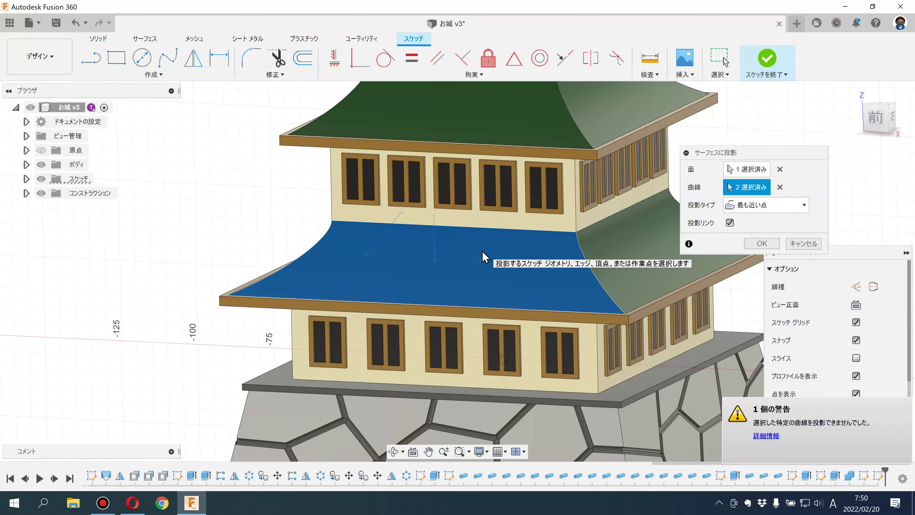
click(767, 205)
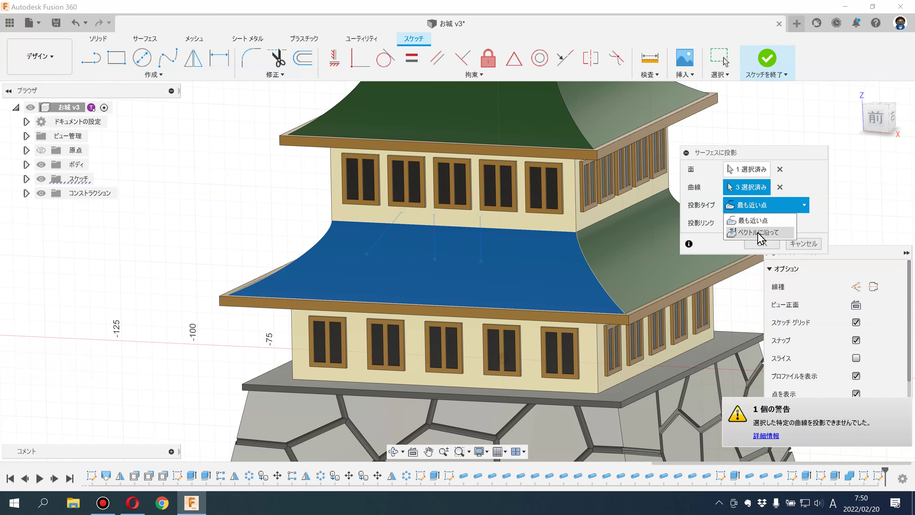
Step: Set the projection to Along Vector with a chosen direction and confirm
click(757, 232)
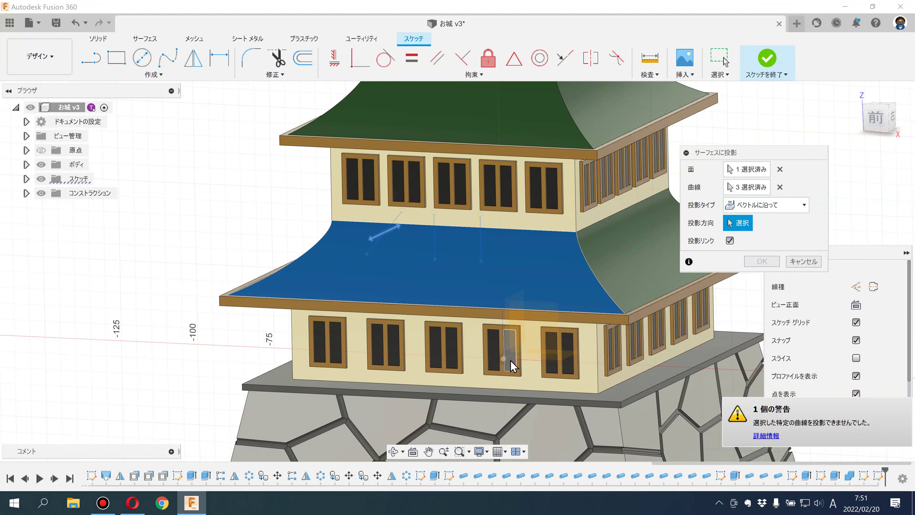
scroll(540, 358, down, 5)
scroll(548, 351, down, 3)
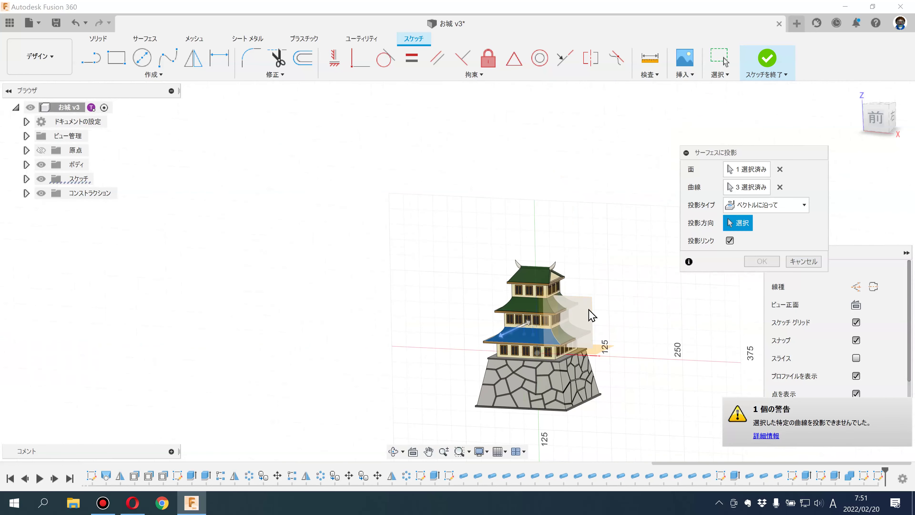
click(585, 335)
scroll(586, 335, up, 3)
scroll(586, 334, up, 5)
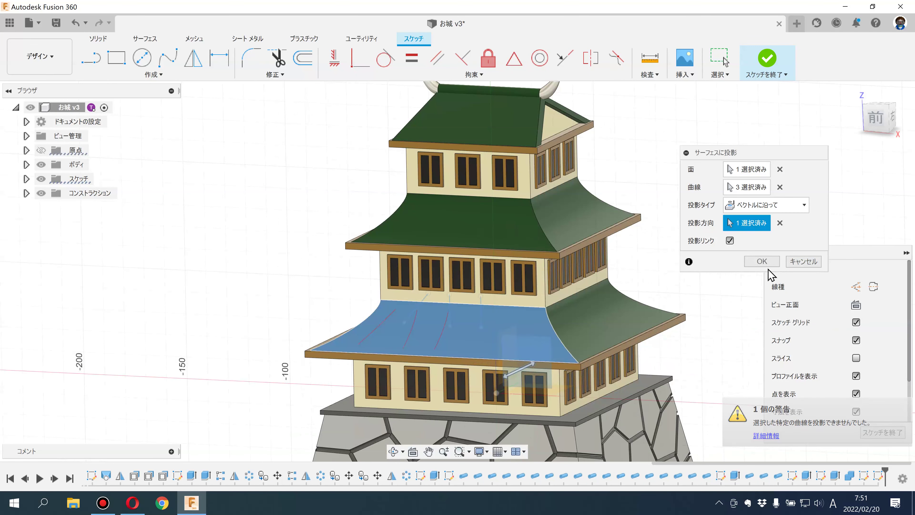
click(761, 258)
Step: Finish the projection sketch and hide the flat guide-line sketch
click(741, 68)
click(25, 179)
click(51, 393)
middle_drag(150, 278, 105, 241)
Step: Create a 1 mm pipe as a new body along the first projected roof line
click(155, 75)
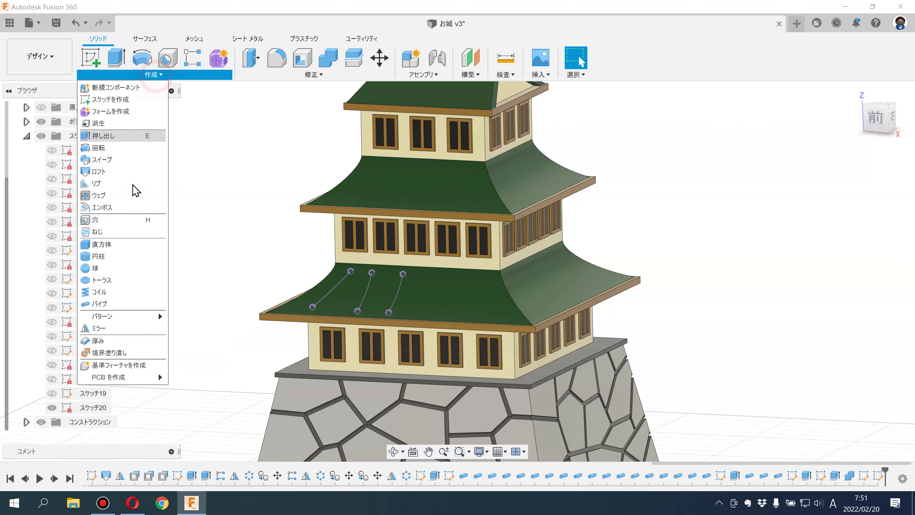
click(137, 304)
scroll(322, 293, up, 2)
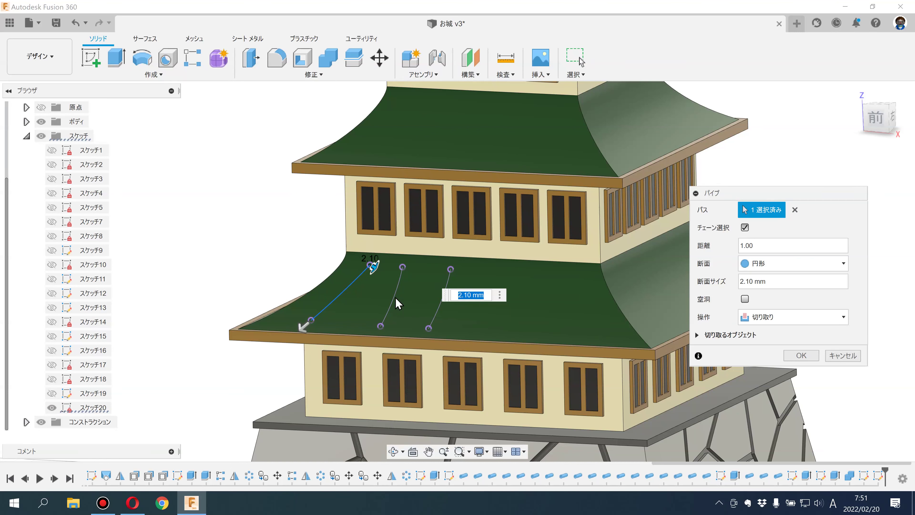
click(789, 317)
click(803, 369)
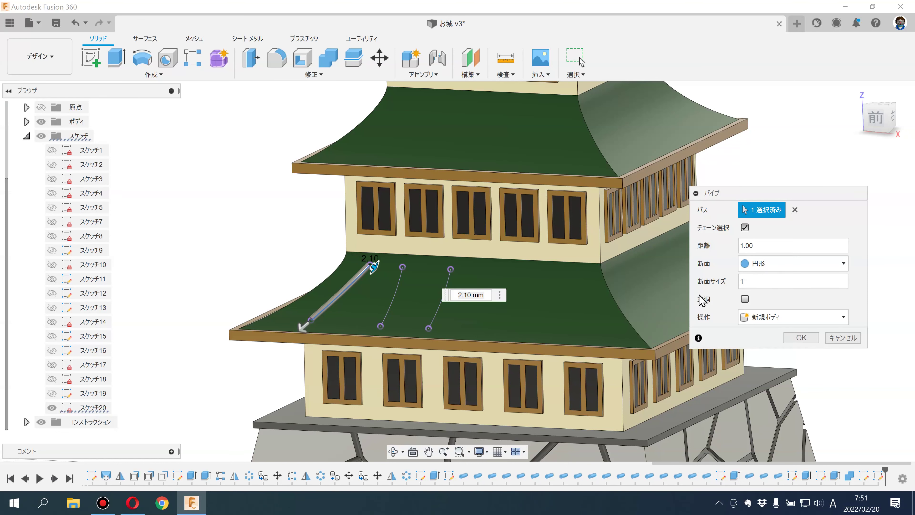
key(Return)
Step: Add a second new-body pipe along the second roof line
shift+middle_drag(178, 256, 185, 266)
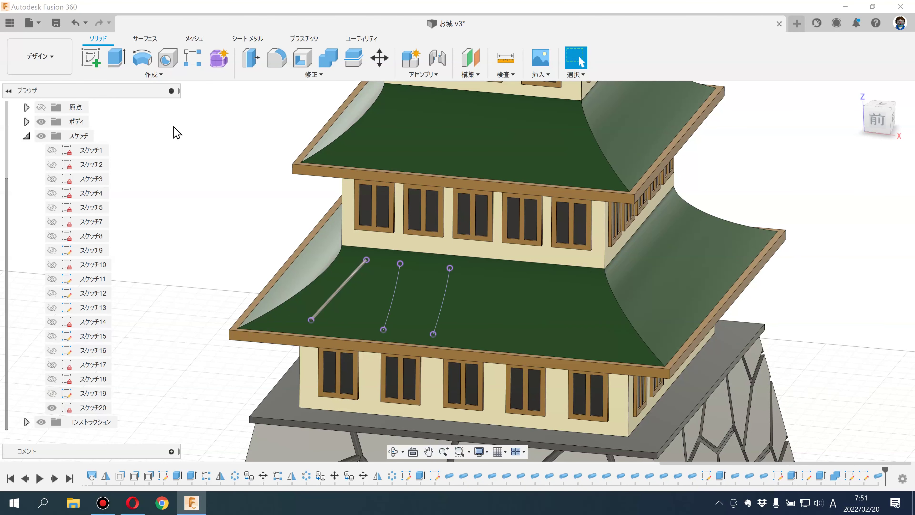
click(182, 81)
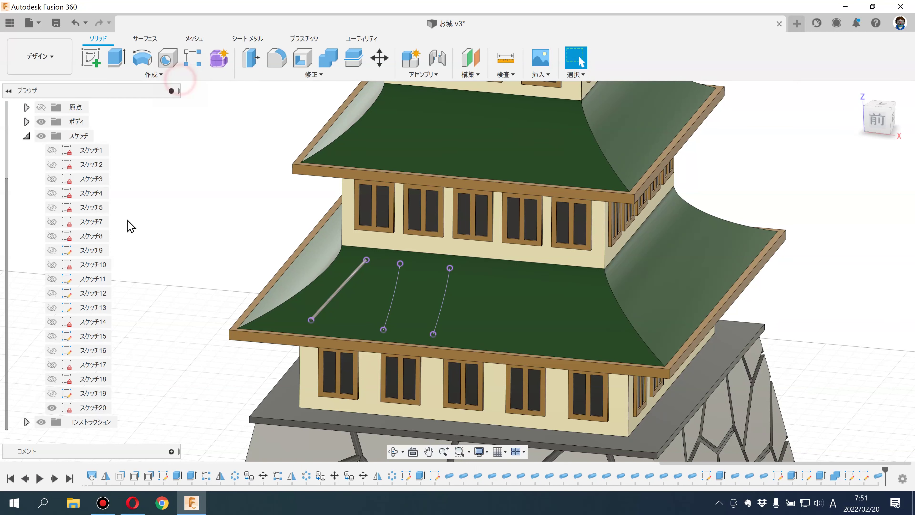
click(188, 75)
click(136, 311)
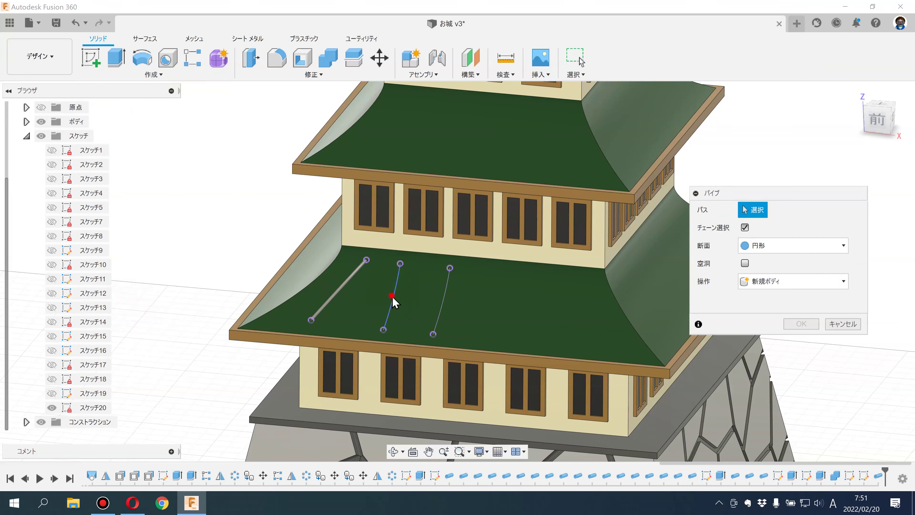
click(803, 317)
click(779, 371)
click(801, 338)
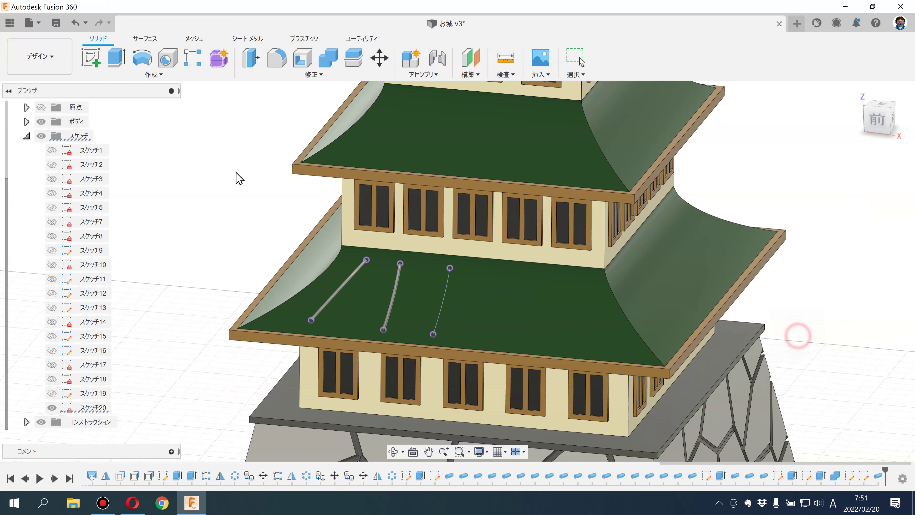
Step: Add a third new-body pipe along the last roof line and hide Sketch20
click(147, 80)
mouse_move(104, 316)
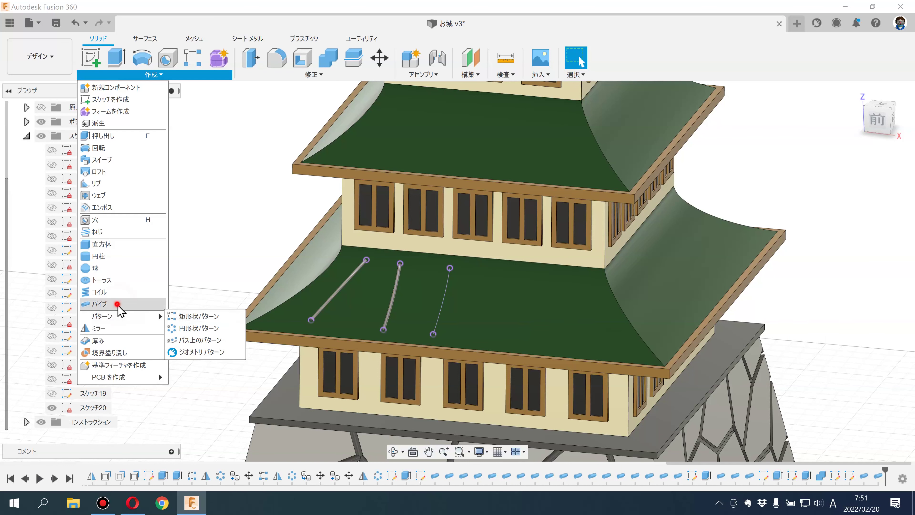
click(121, 304)
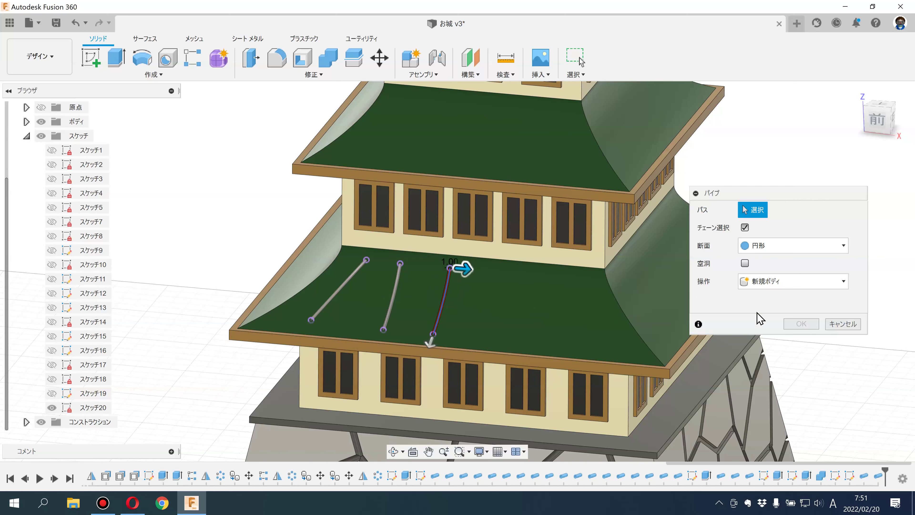
click(772, 317)
click(760, 368)
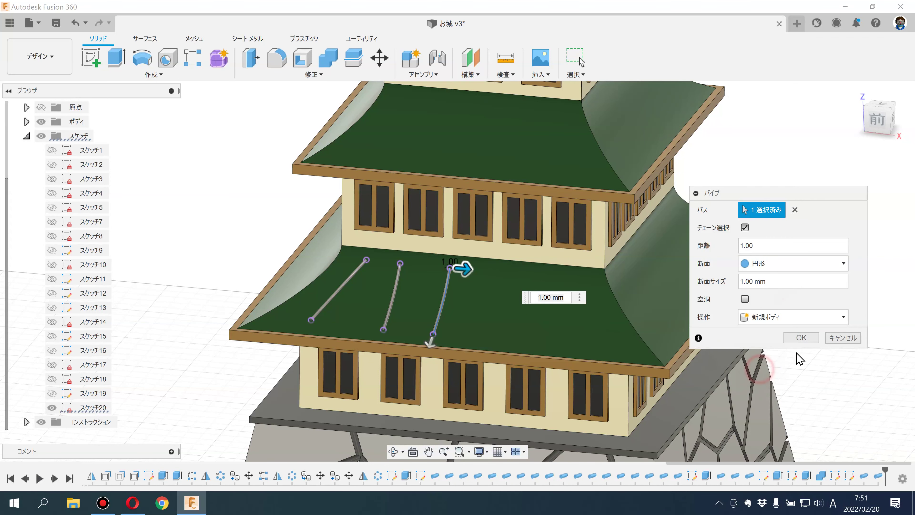
click(801, 338)
click(51, 407)
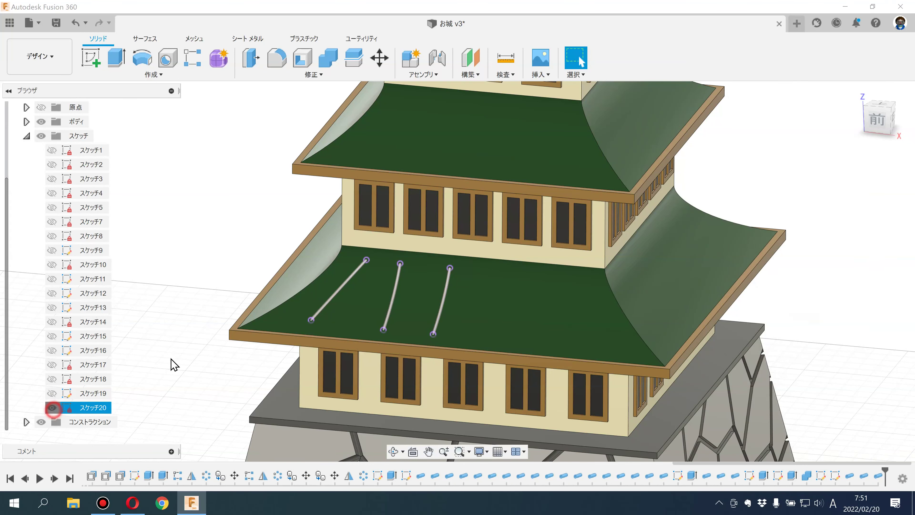
scroll(244, 303, down, 5)
Step: Start a Mirror and select the three roof pipe bodies
mouse_move(245, 303)
shift+middle_down()
mouse_move(297, 222)
mouse_move(286, 243)
mouse_move(360, 274)
shift+middle_up()
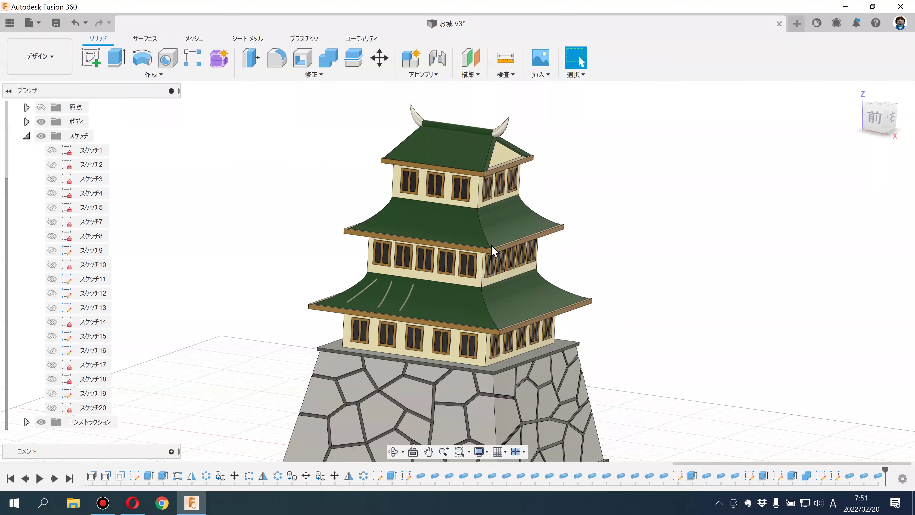
shift+middle_drag(251, 239, 245, 244)
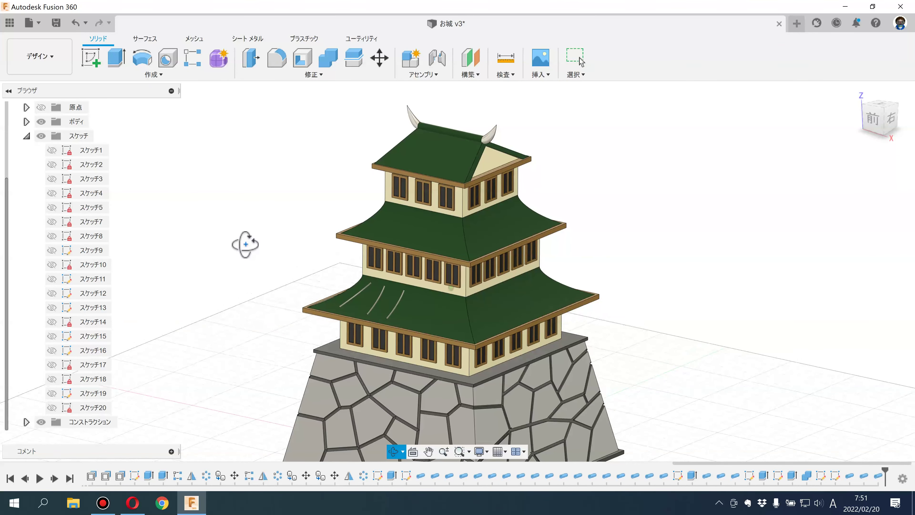
click(157, 75)
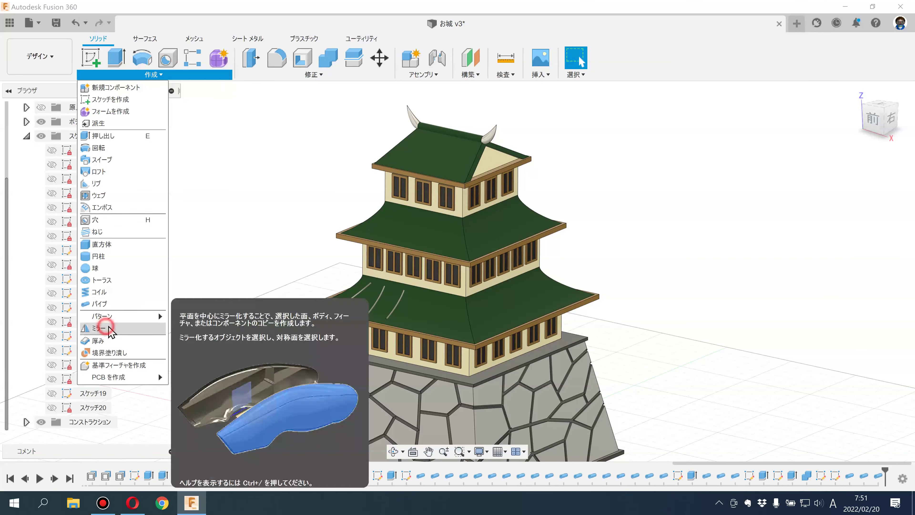
click(105, 328)
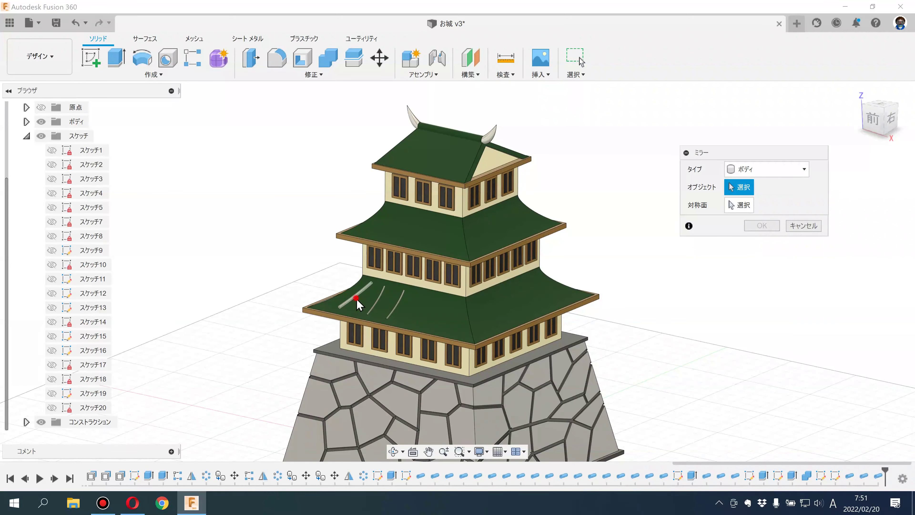
click(357, 299)
scroll(376, 302, up, 2)
click(376, 303)
click(406, 318)
Step: Mirror the pipes across the vertical centre plane and inspect the result
click(738, 205)
scroll(686, 279, down, 4)
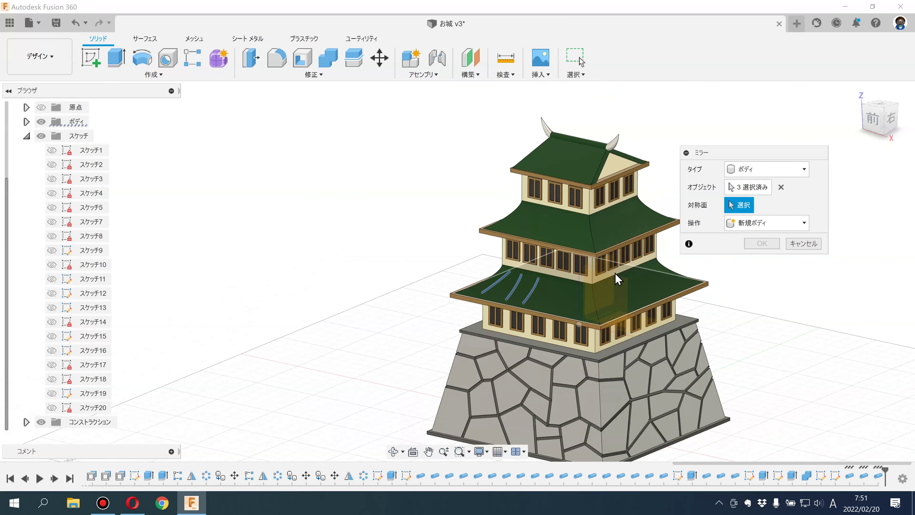
scroll(729, 272, down, 5)
middle_drag(729, 272, 597, 260)
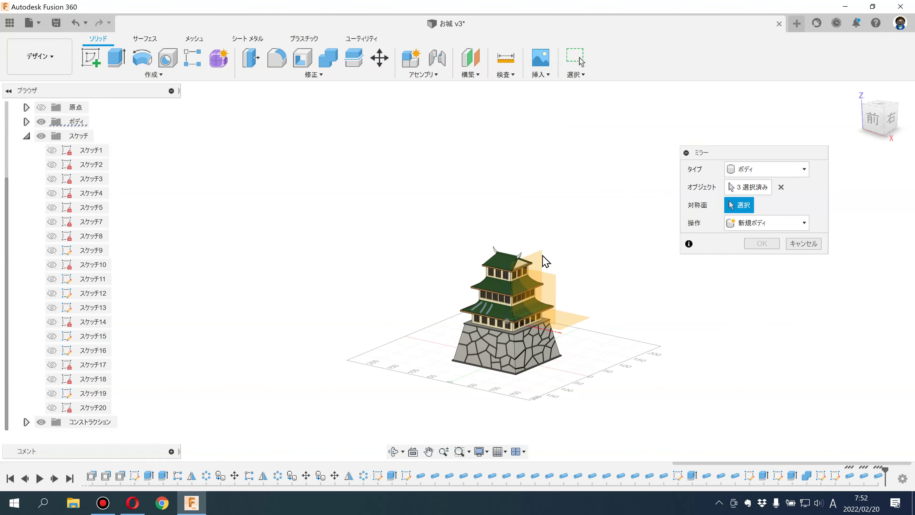
click(537, 265)
scroll(577, 258, up, 2)
scroll(555, 280, up, 3)
click(769, 244)
mouse_move(686, 274)
shift+middle_down()
mouse_move(763, 223)
mouse_move(744, 236)
shift+middle_up()
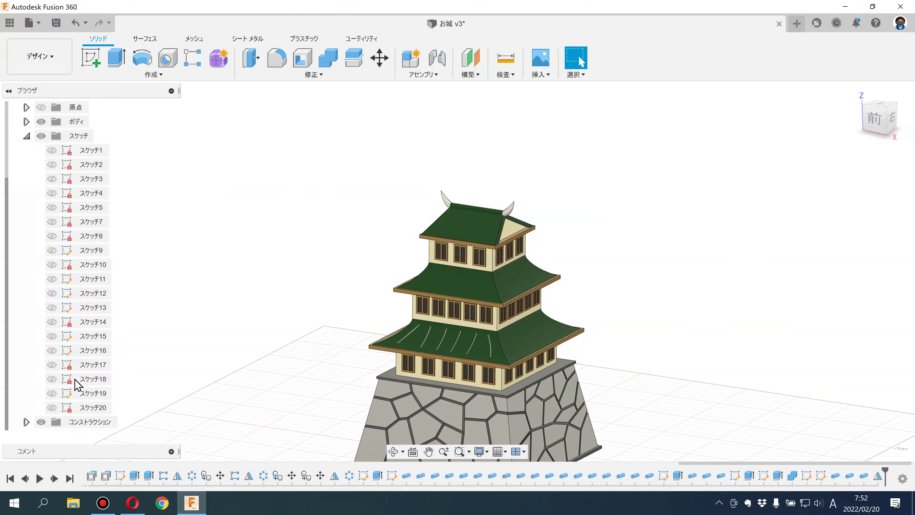
Step: Select the six pipe bodies 172–177 in the browser
click(27, 136)
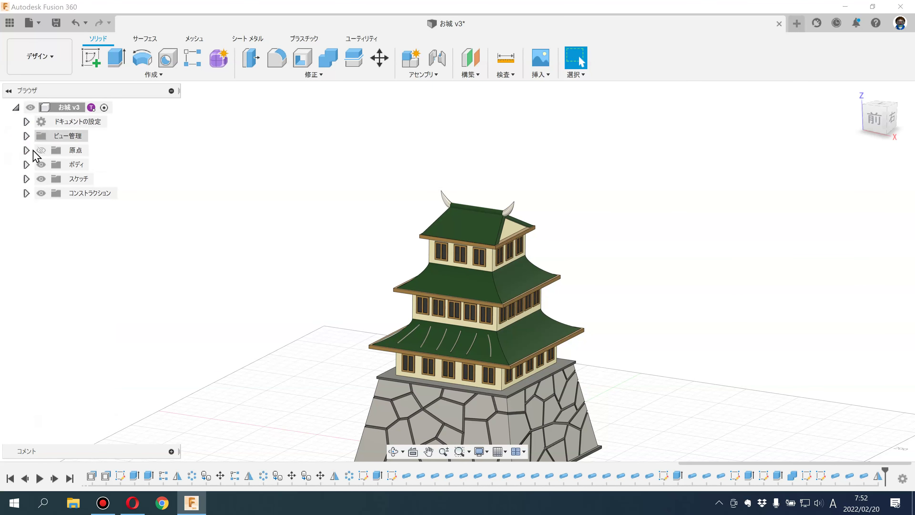
click(25, 164)
scroll(41, 179, down, 3)
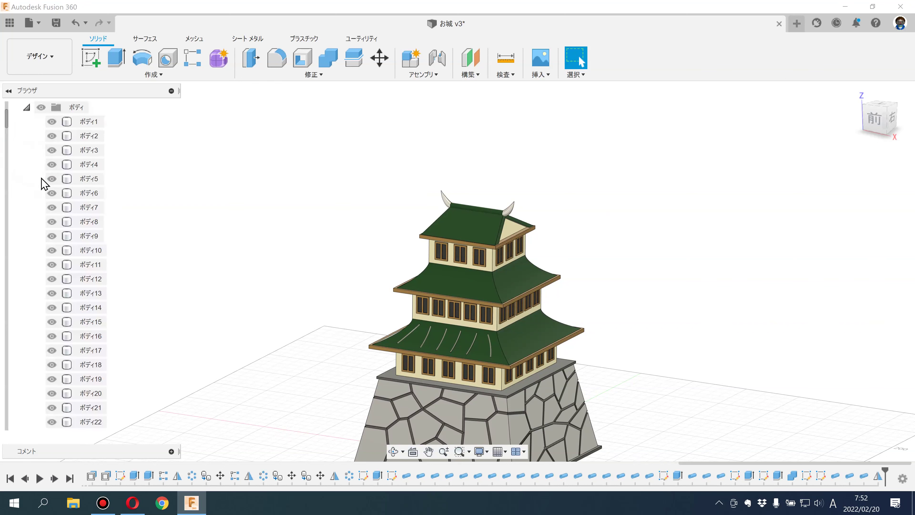
scroll(25, 427, down, 15)
scroll(29, 418, down, 3)
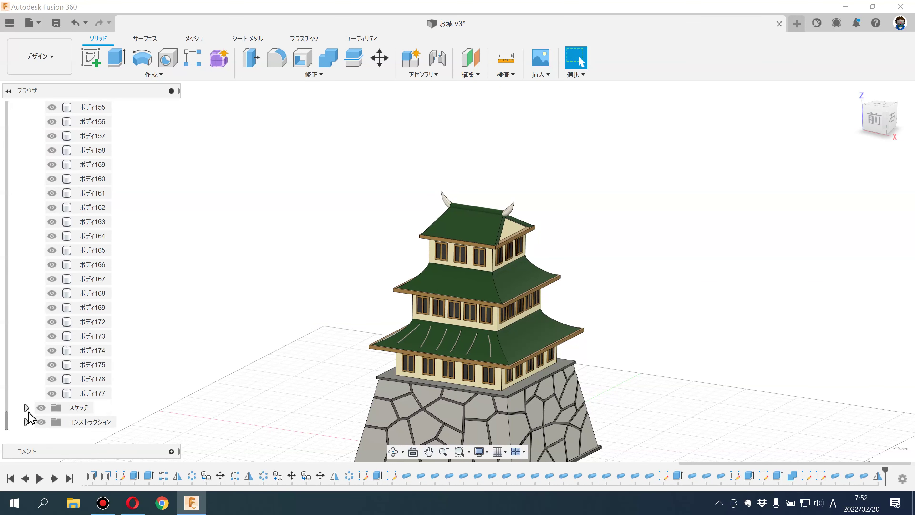
drag(102, 390, 103, 322)
Step: Circular-pattern the pipes around the castle's vertical axis with quantity 4
click(116, 75)
mouse_move(122, 316)
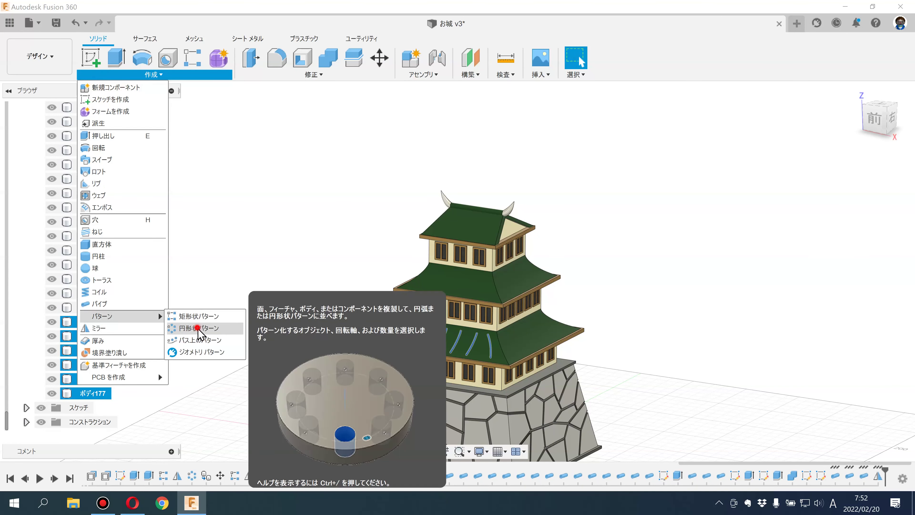
click(198, 329)
scroll(644, 239, down, 2)
scroll(605, 208, down, 3)
click(588, 217)
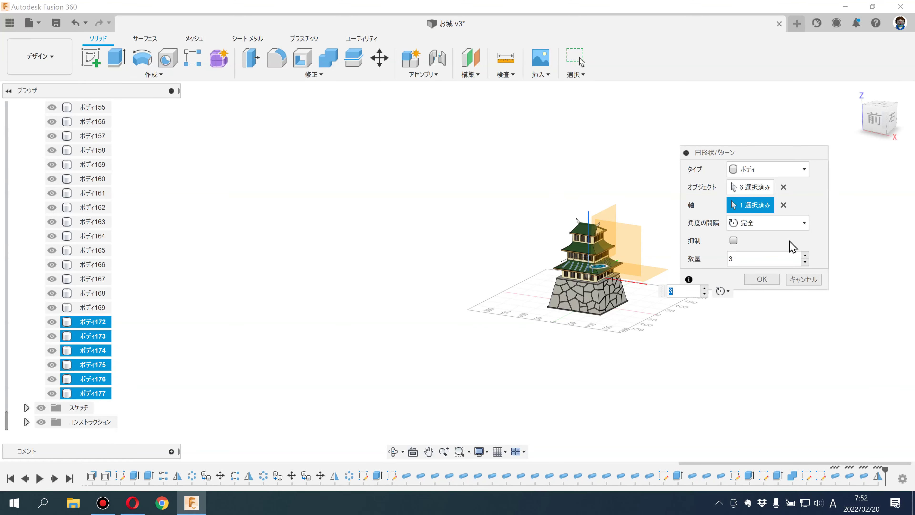
click(805, 255)
click(768, 284)
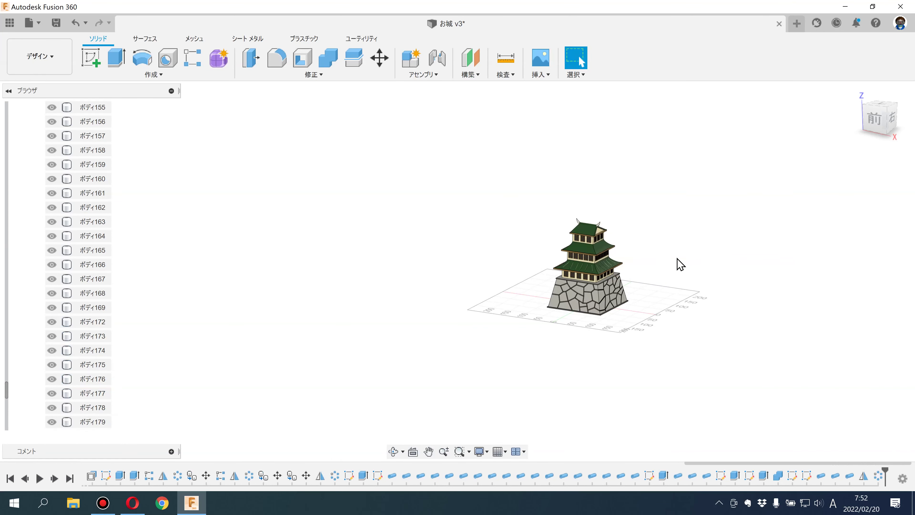
scroll(677, 265, up, 2)
scroll(645, 261, up, 3)
Step: Switch from Design to Render and orbit and pan to show the shaded castle with its shadow
key(Escape)
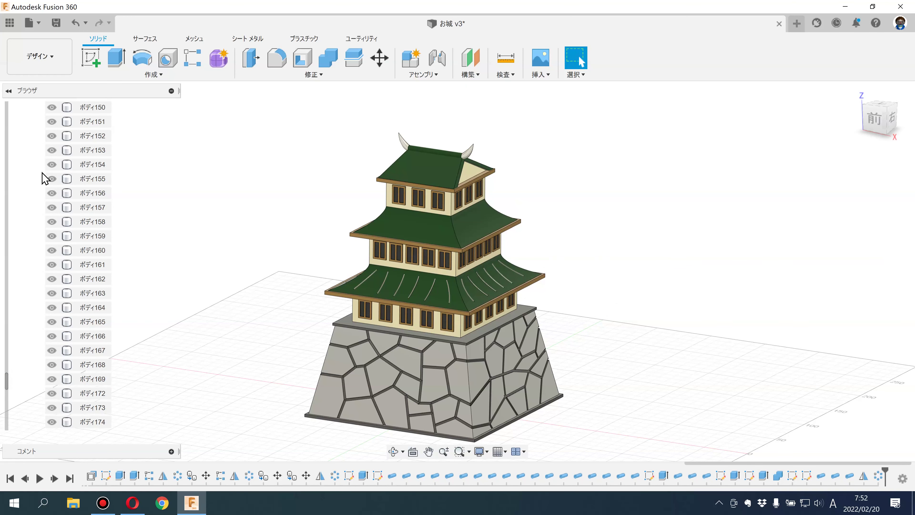
scroll(42, 165, up, 5)
scroll(42, 165, up, 5)
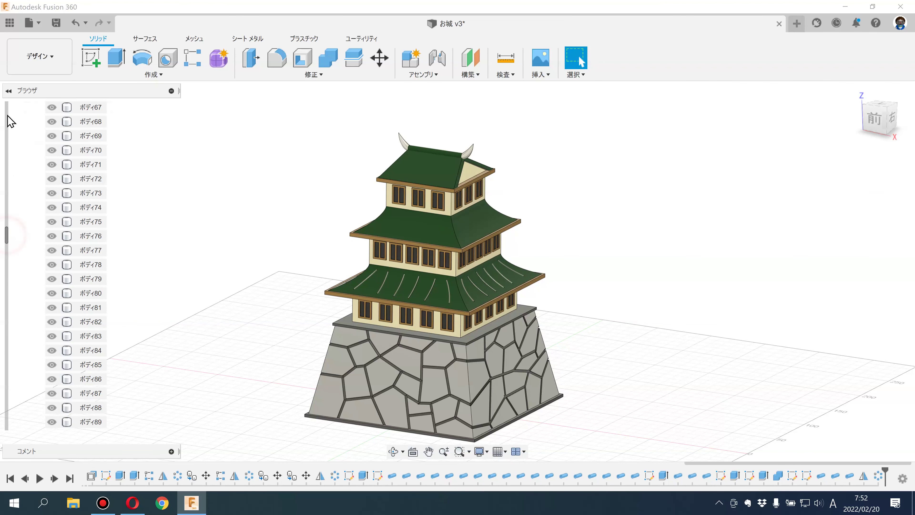
scroll(8, 115, up, 20)
click(27, 166)
click(37, 59)
click(39, 126)
mouse_move(198, 216)
shift+middle_down()
mouse_move(282, 224)
mouse_move(282, 210)
mouse_move(287, 246)
shift+middle_up()
mouse_move(675, 375)
middle_down()
mouse_move(670, 348)
mouse_move(674, 353)
middle_up()
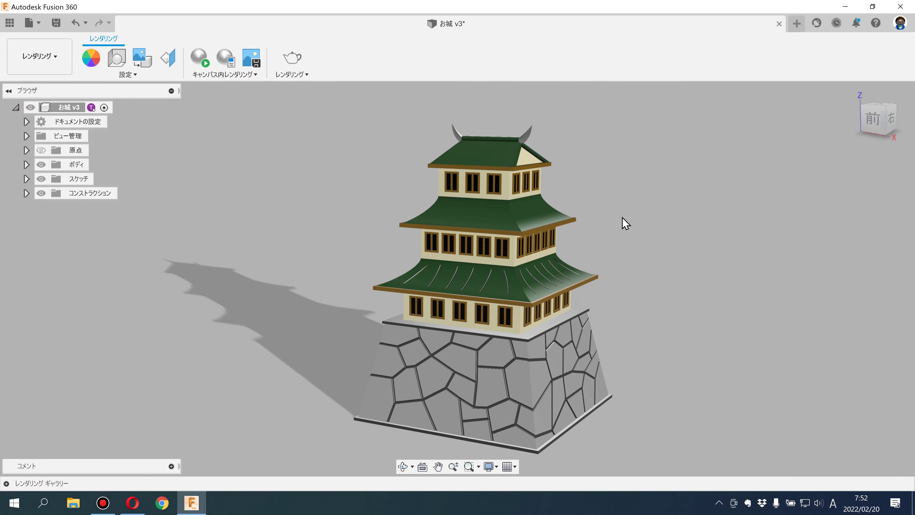